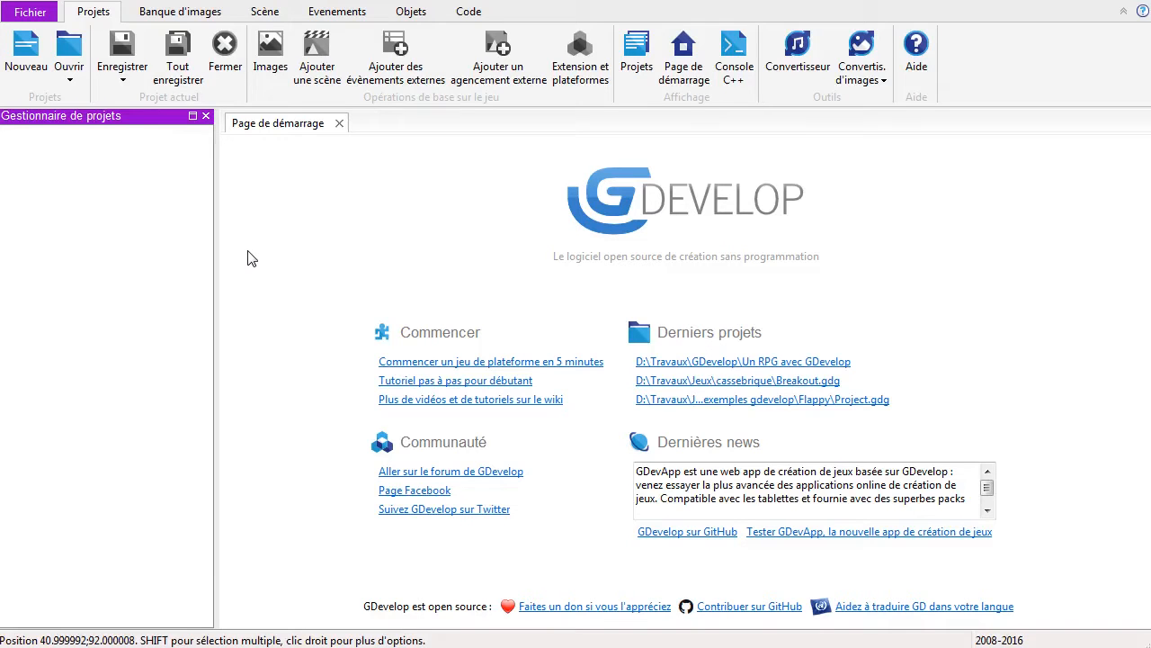
Step: Start a new project and show the templates for the Natif (Jeu Windows ou Linux) platform
click(25, 54)
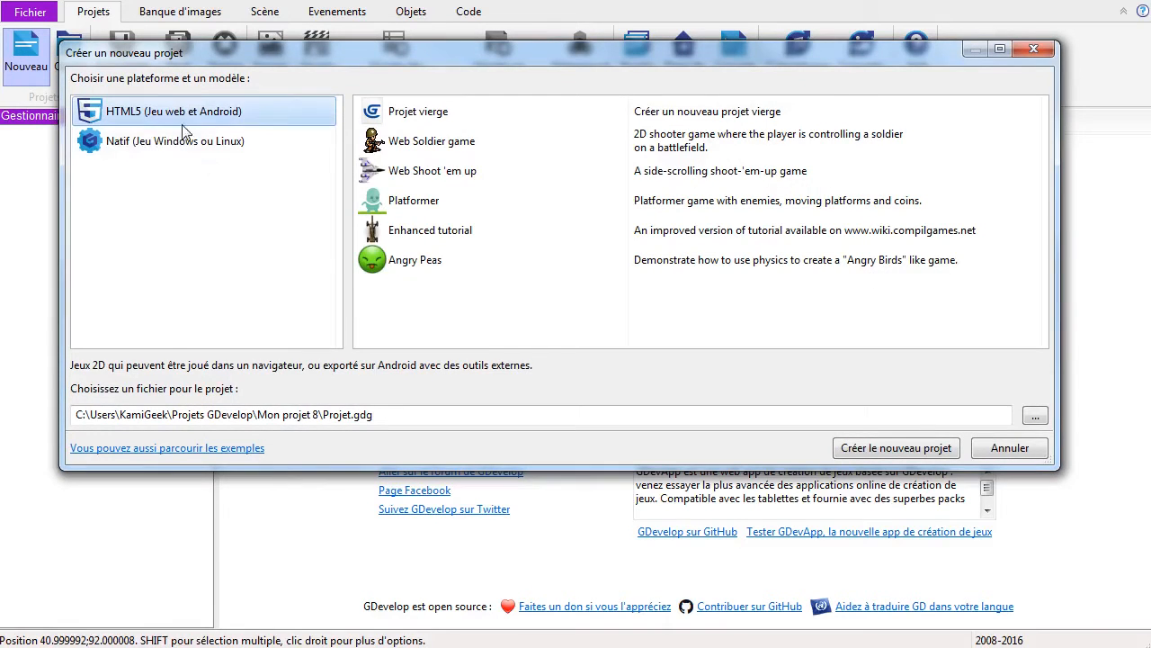
drag(252, 56, 255, 157)
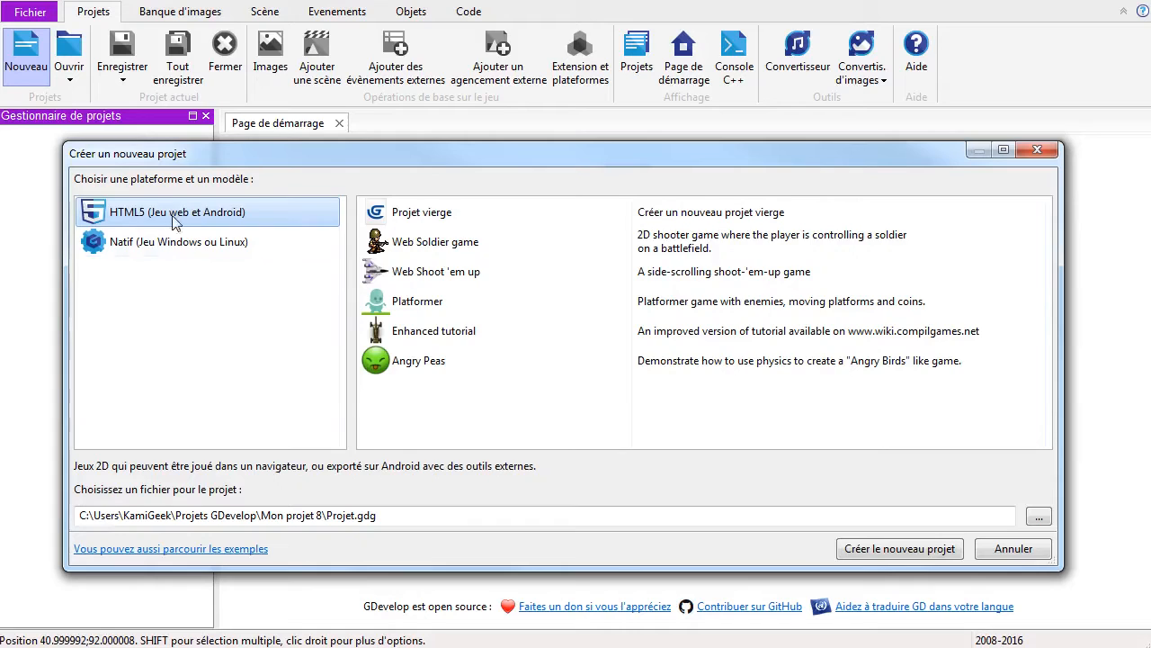
click(171, 252)
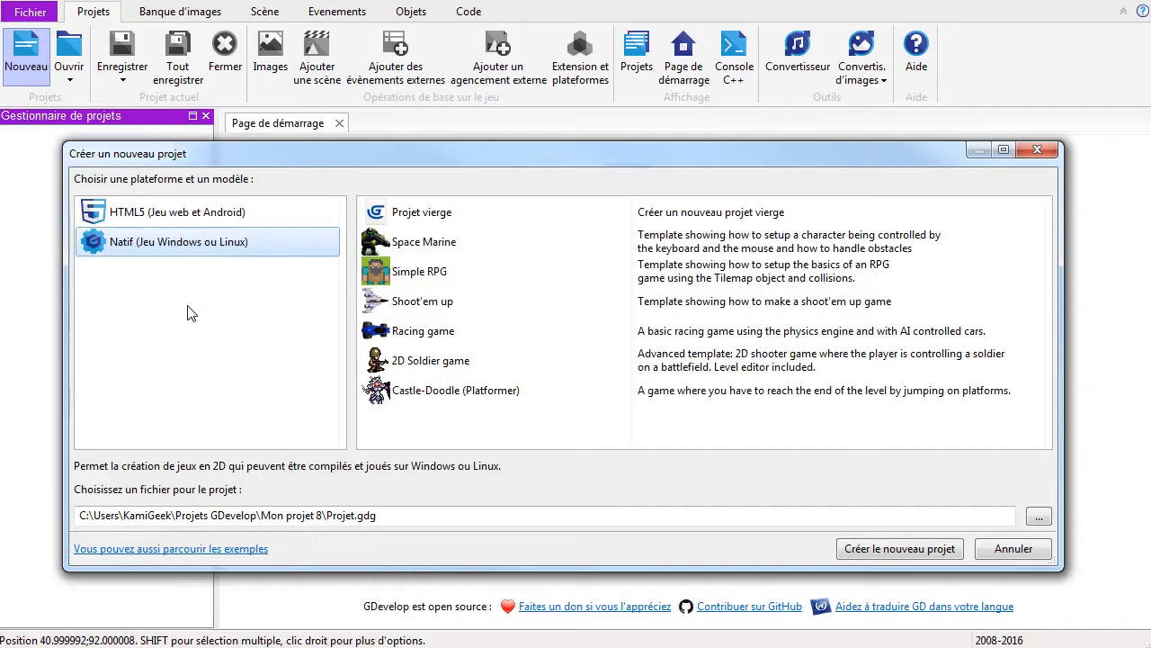
Step: Compare the project templates offered for the HTML5 (Jeu web et Android) and Natif (Jeu Windows ou Linux) platforms
click(169, 214)
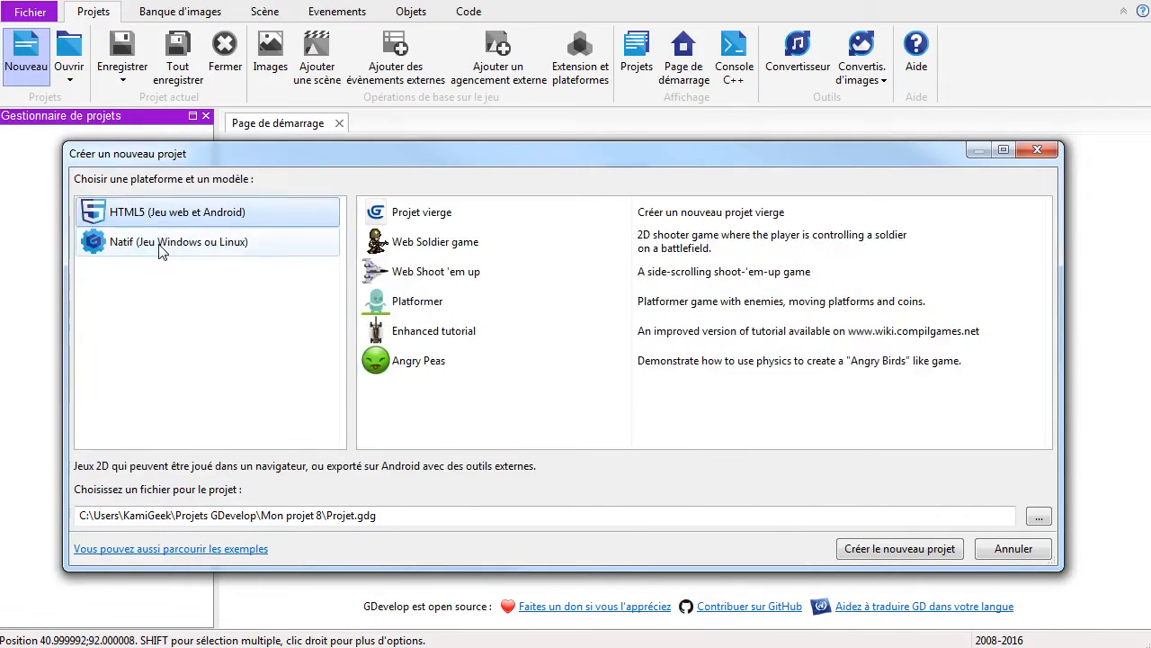
click(161, 250)
click(185, 222)
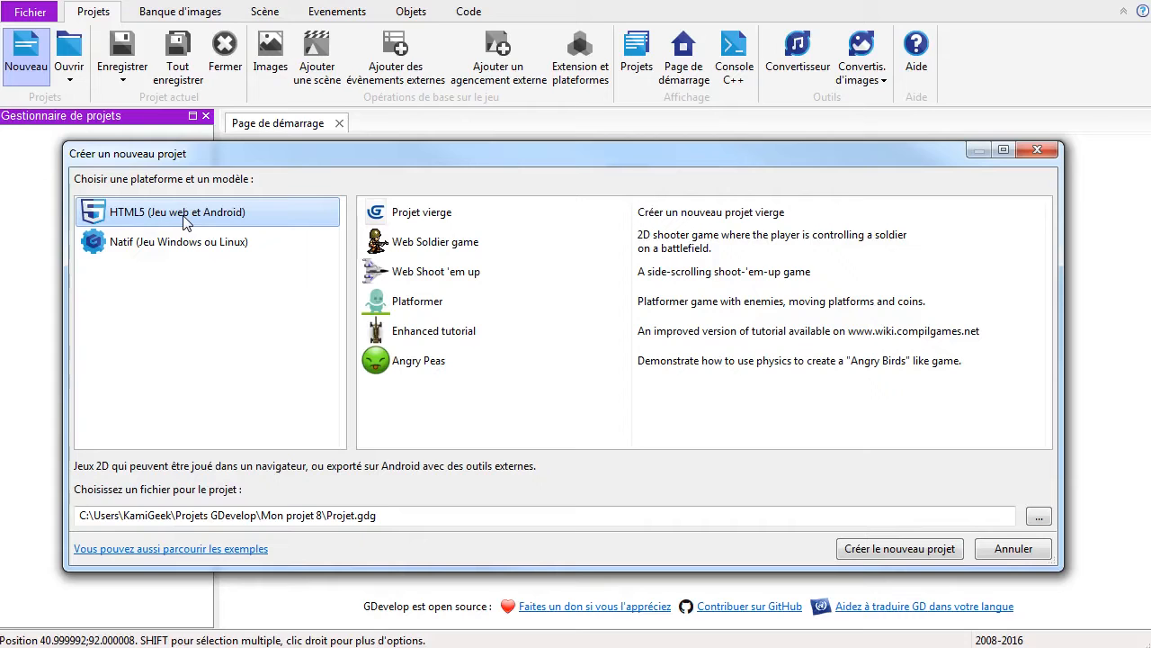
click(124, 248)
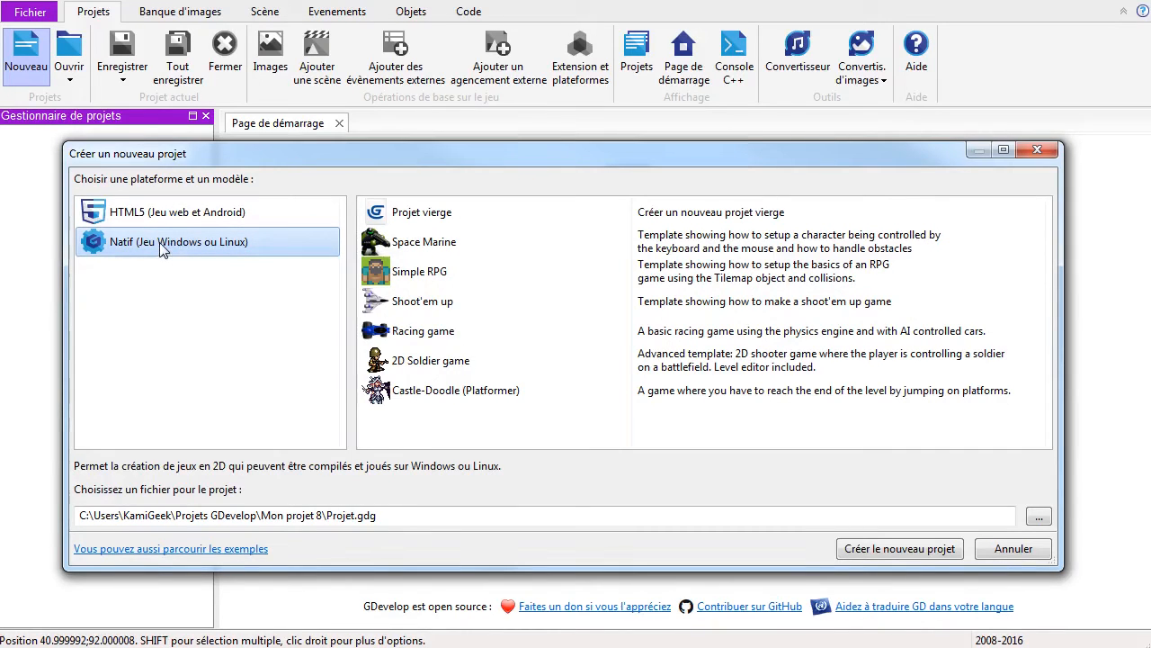
click(185, 216)
click(191, 238)
click(199, 217)
click(200, 236)
click(200, 218)
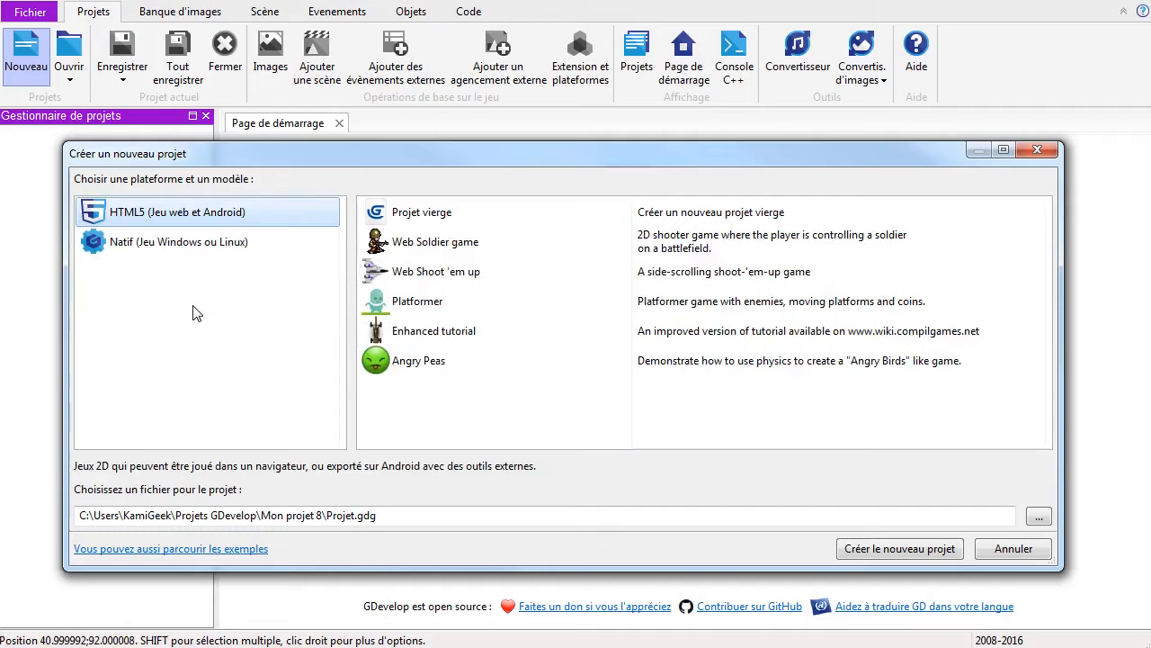
click(197, 241)
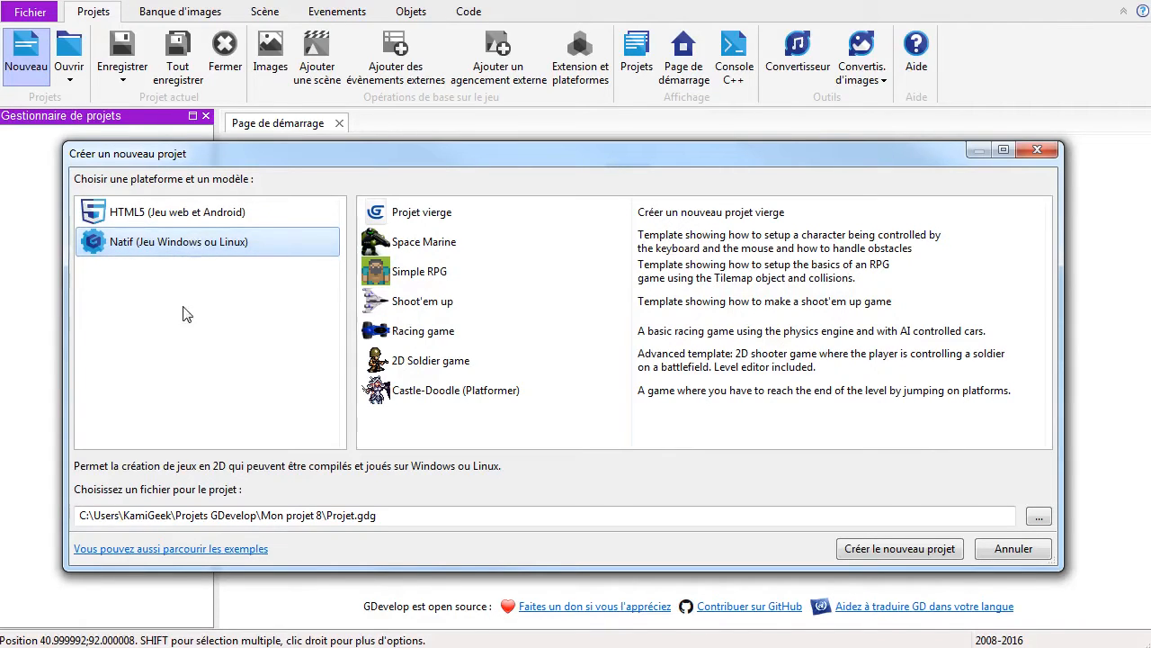
click(278, 214)
Step: Choose the Natif (Jeu Windows ou Linux) platform with the Projet vierge template for the new project
click(278, 256)
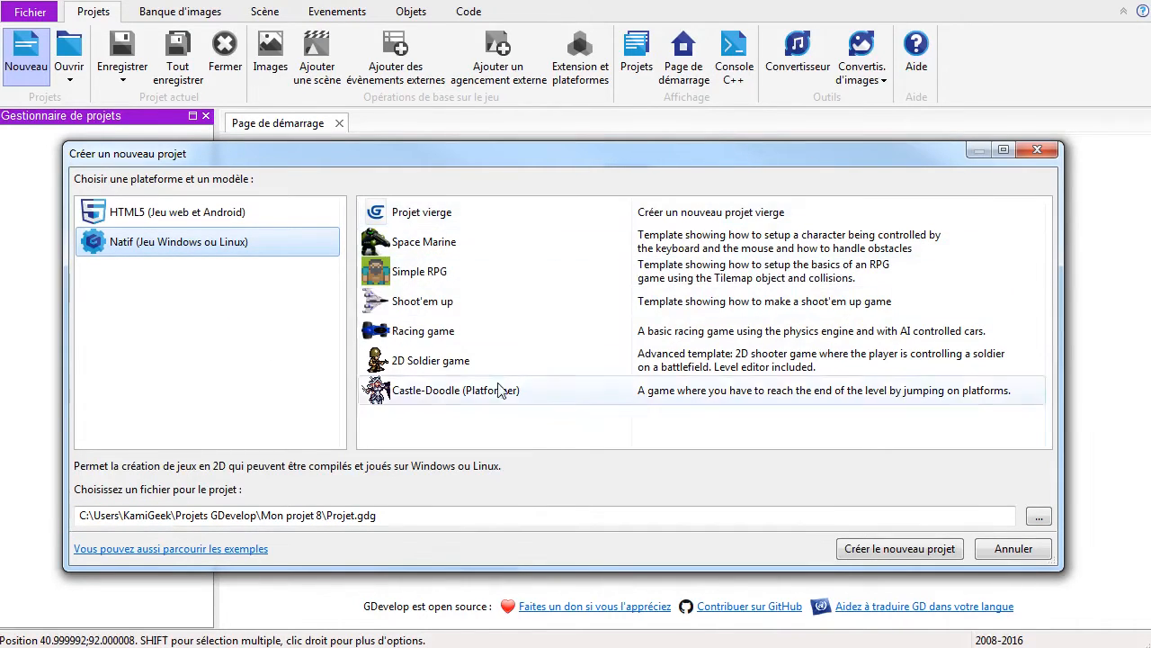
click(530, 279)
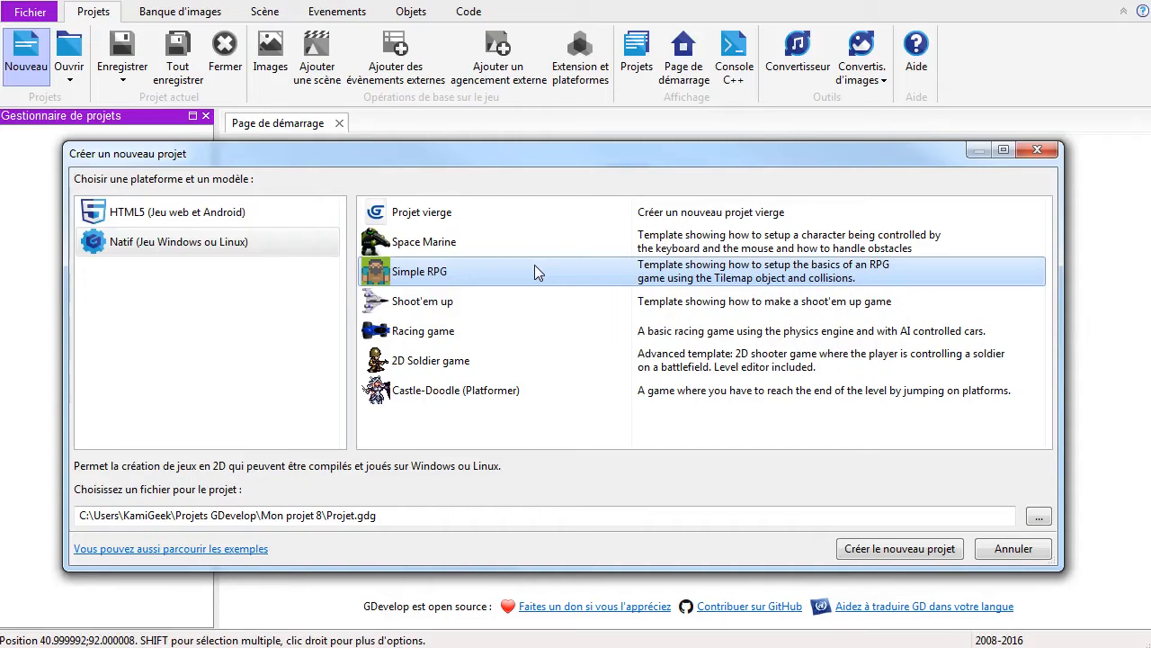
click(466, 214)
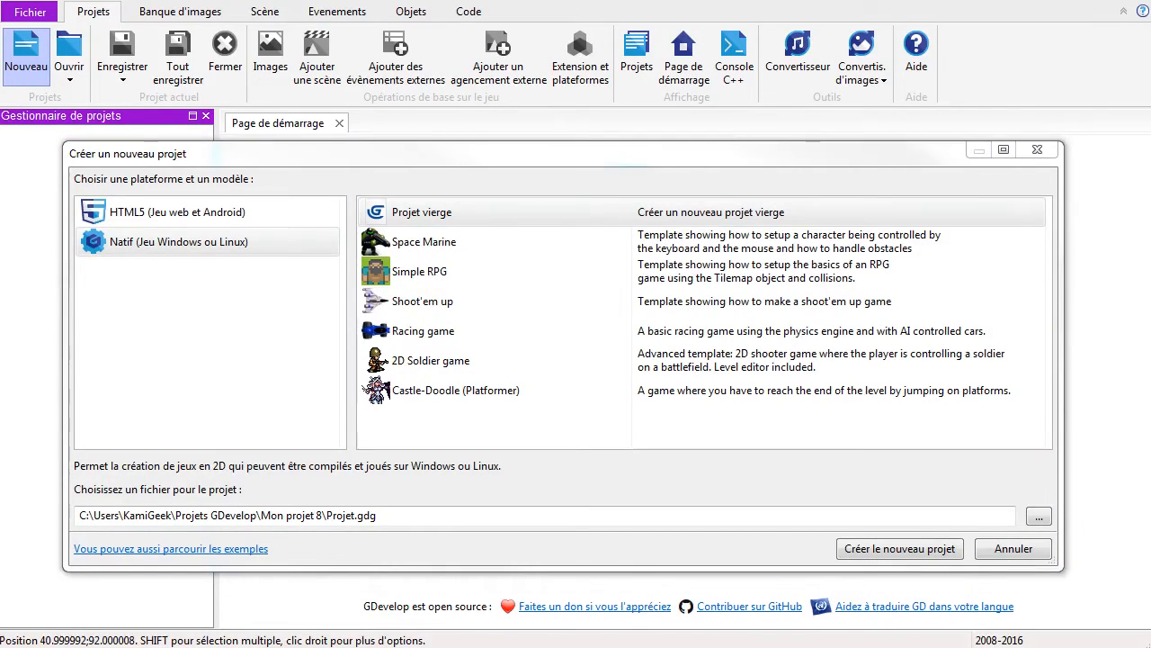
Step: Switch to Windows Explorer and examine the Ressources, Sons, Compile and Images folders inside Un RPG avec GDevelop
click(390, 599)
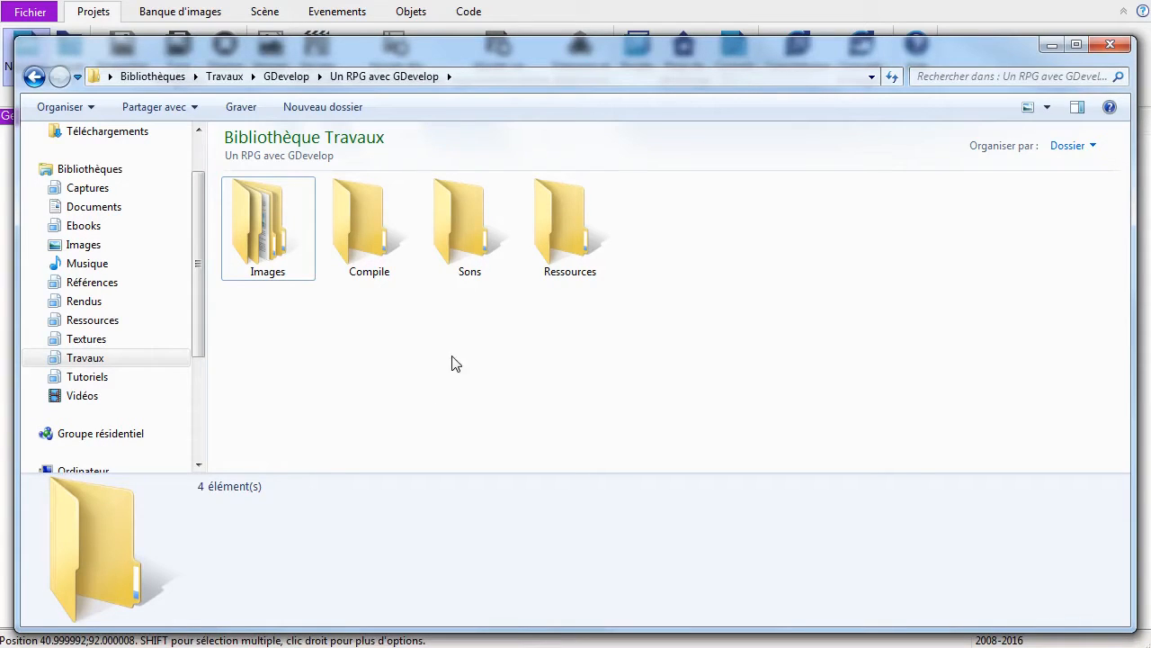
click(563, 255)
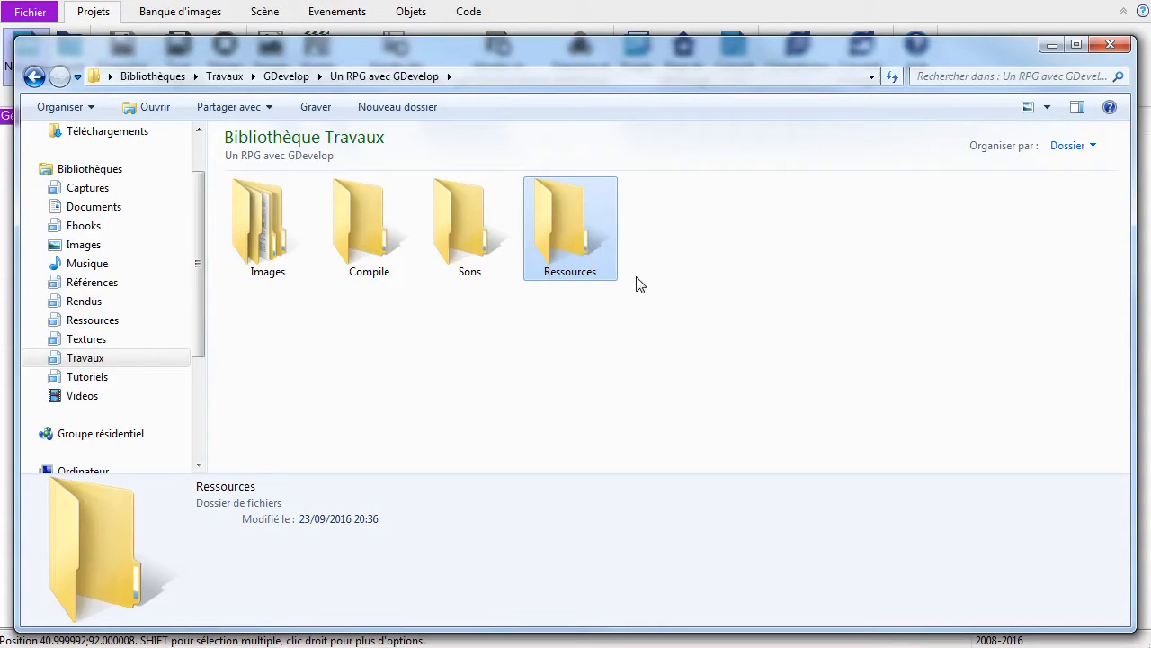
click(561, 293)
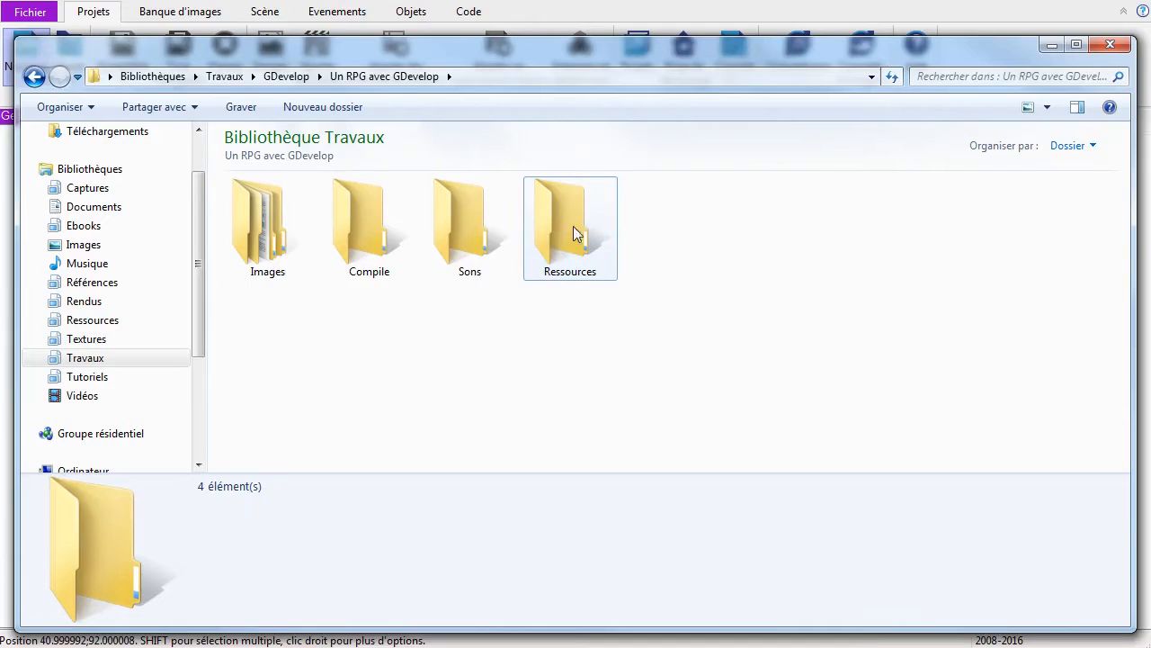
click(486, 252)
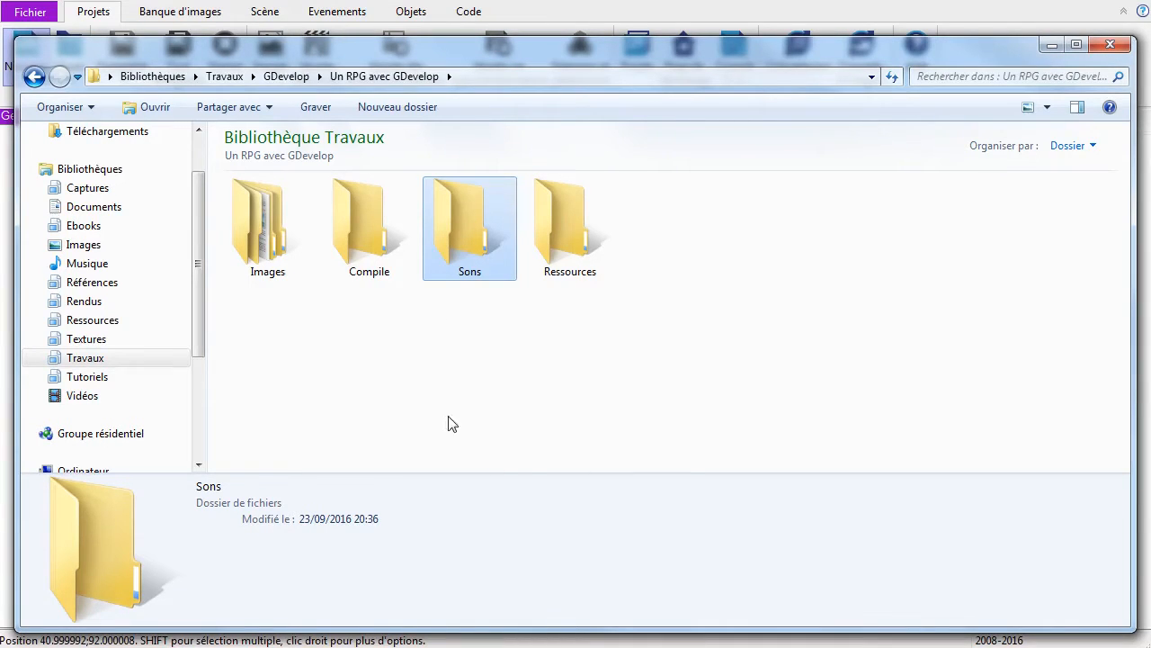
click(367, 239)
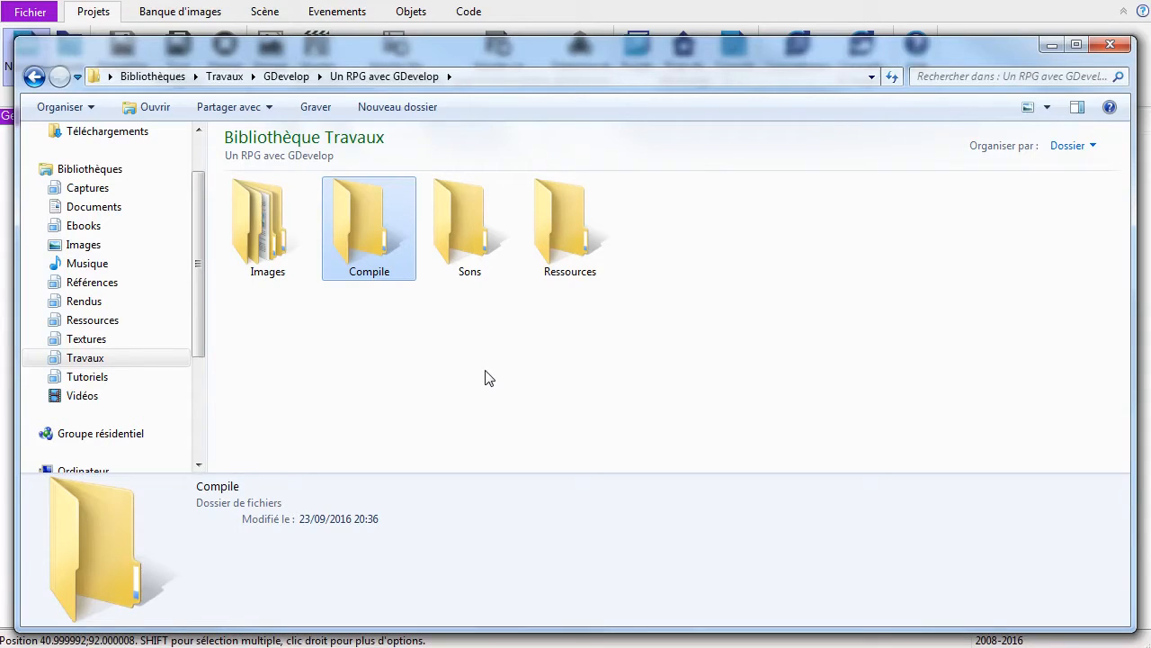
click(285, 273)
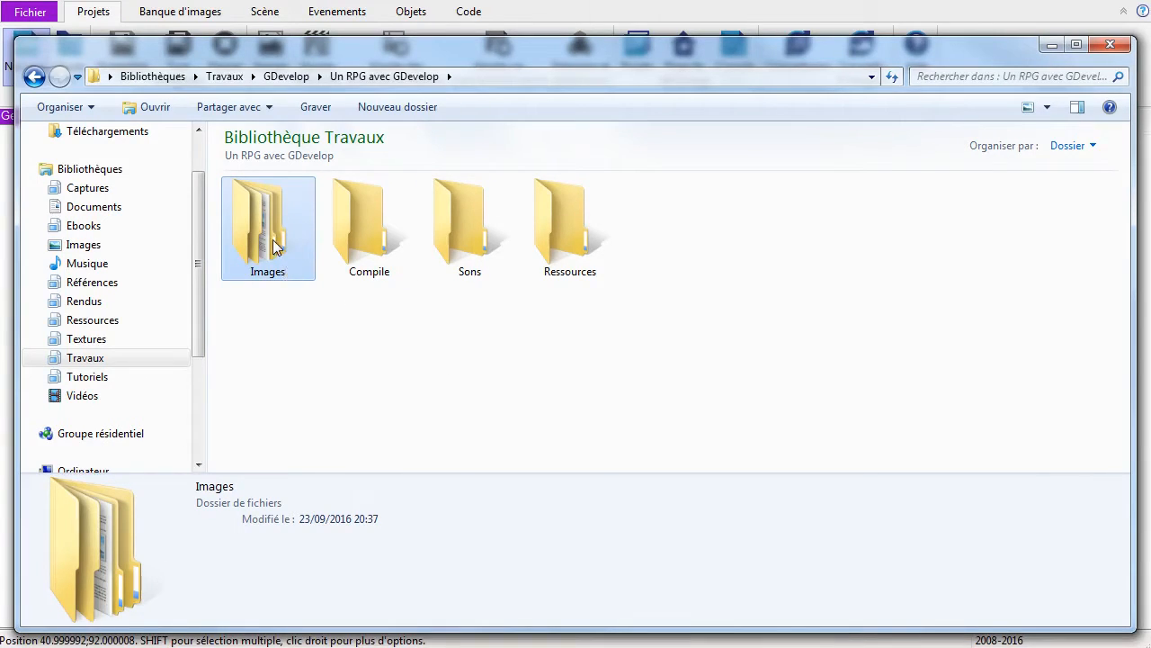
Step: Open the Images folder and examine its Decors, Items, Perso, Interface and Trigger subfolders
double_click(273, 239)
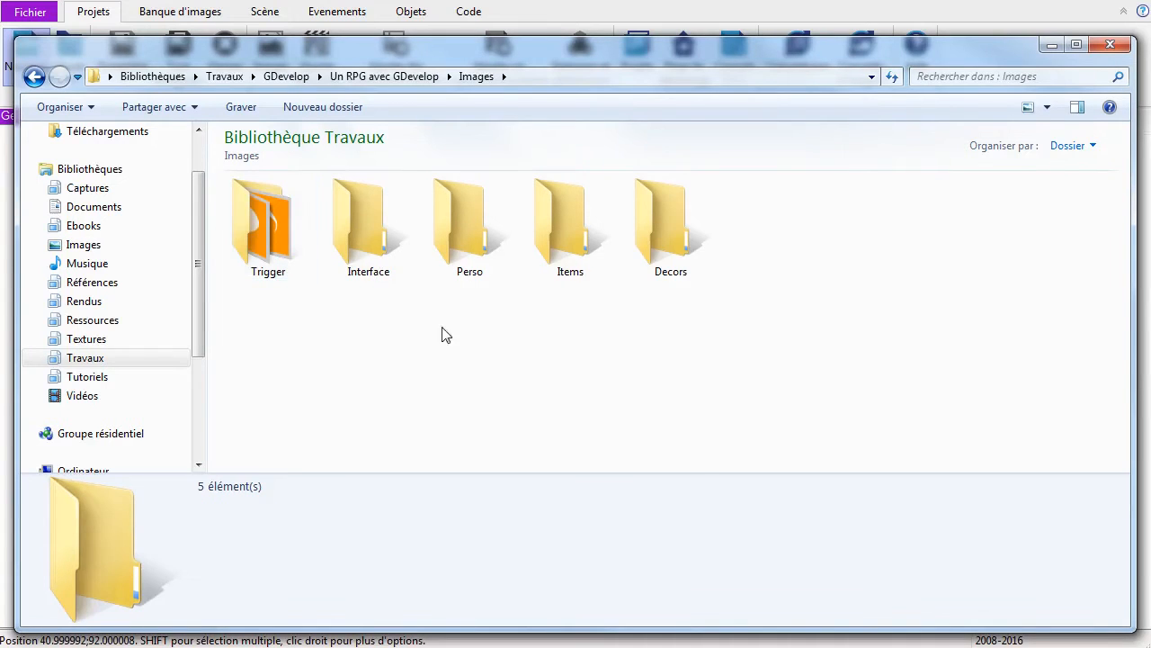
click(699, 245)
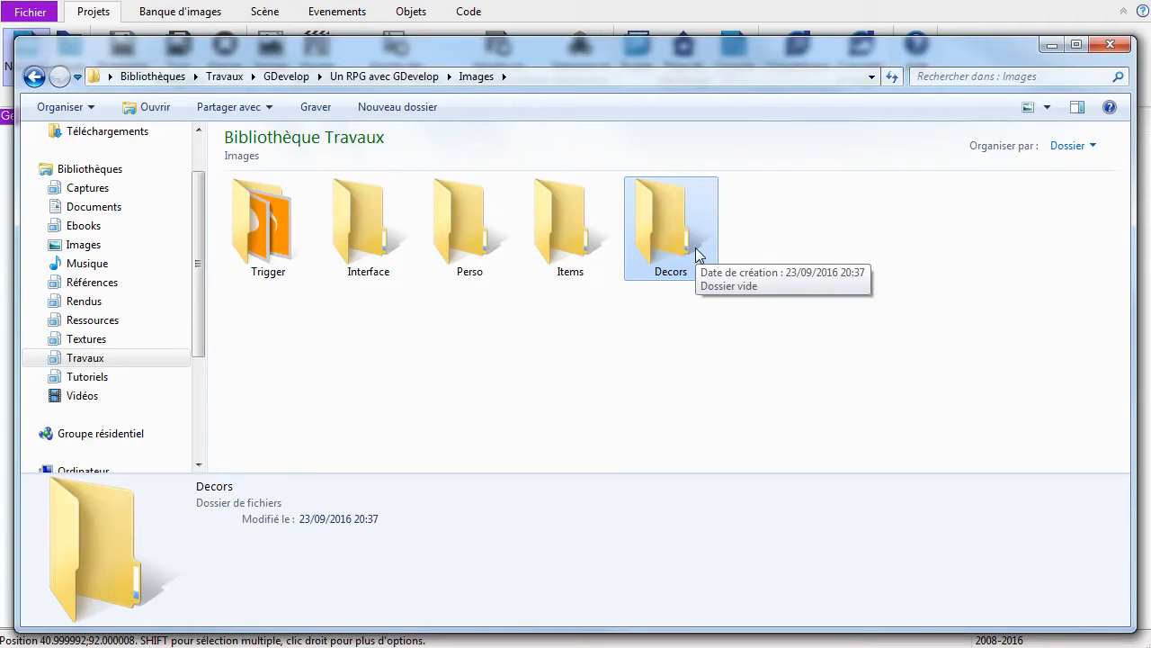
click(546, 244)
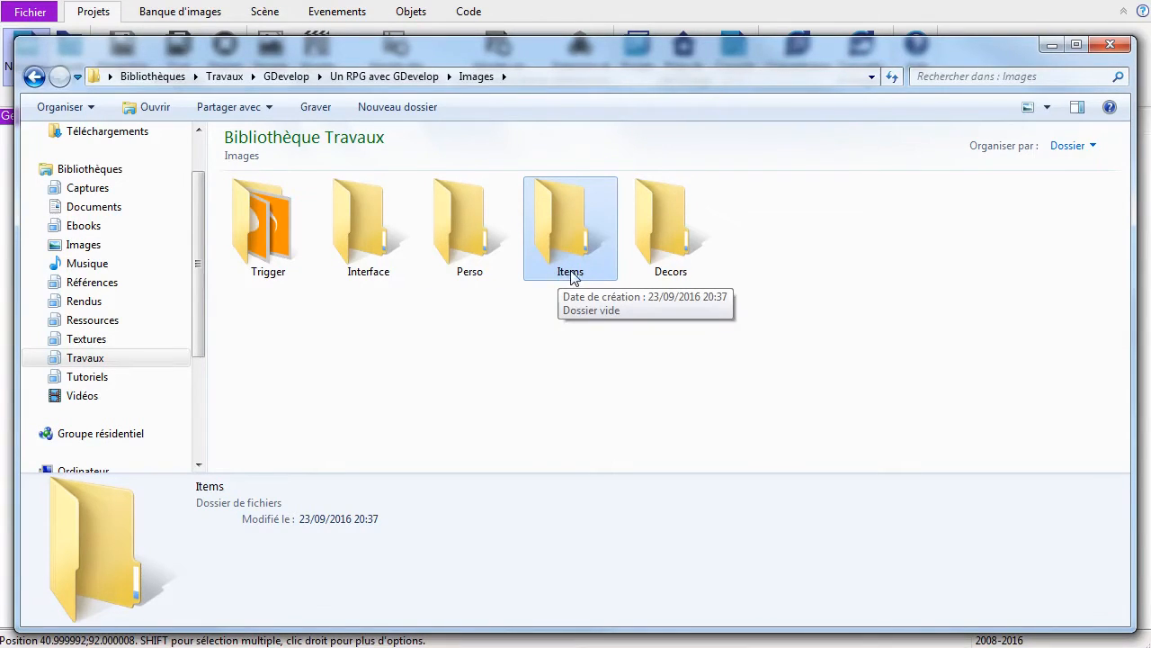
click(598, 357)
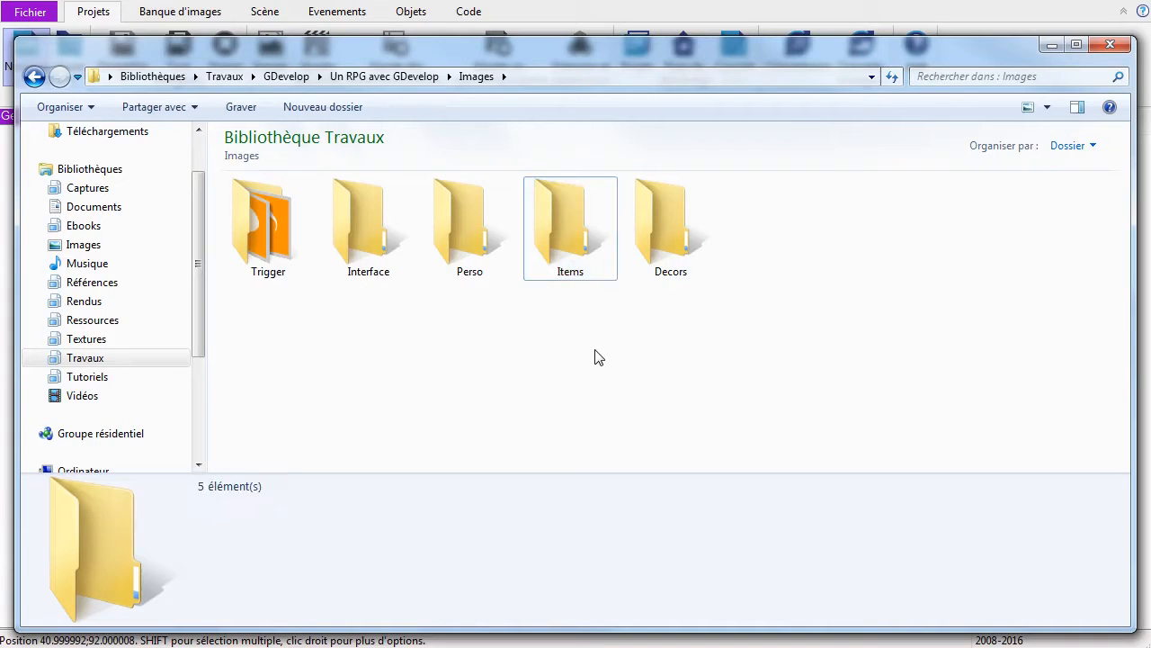
click(461, 241)
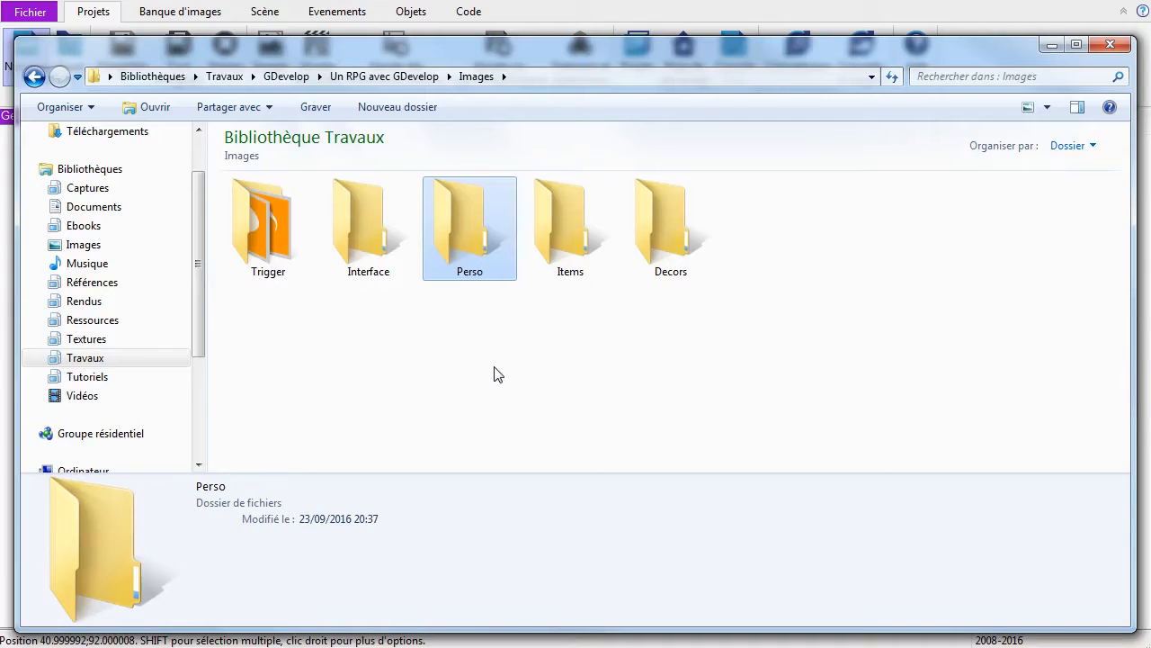
click(385, 273)
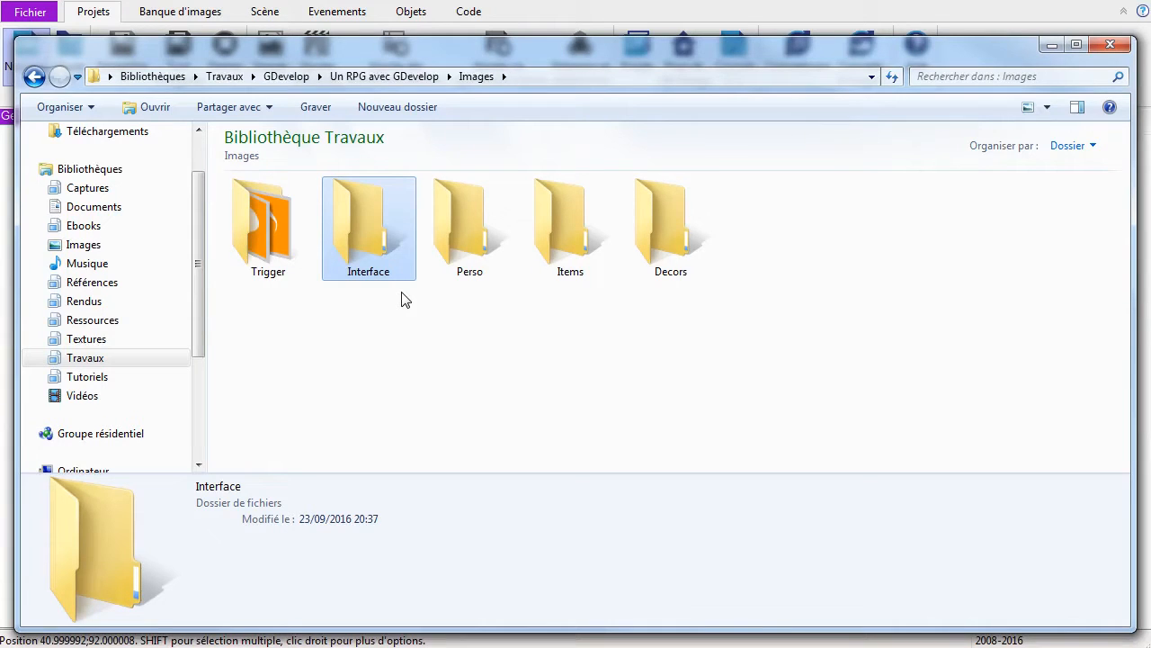
click(258, 220)
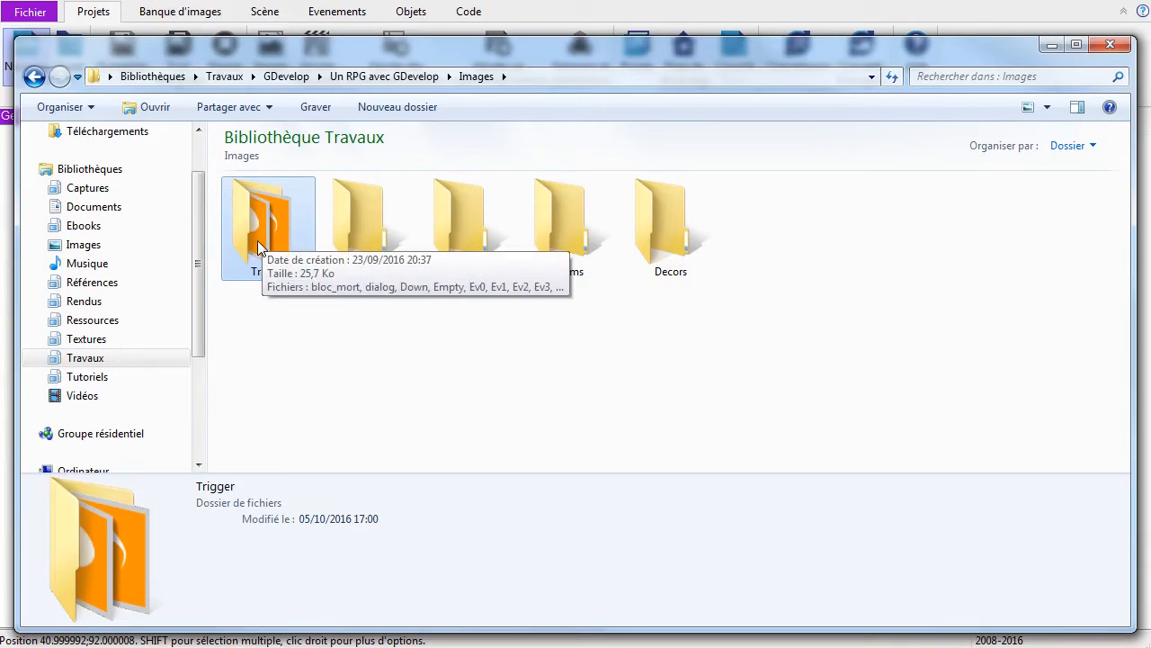
click(270, 351)
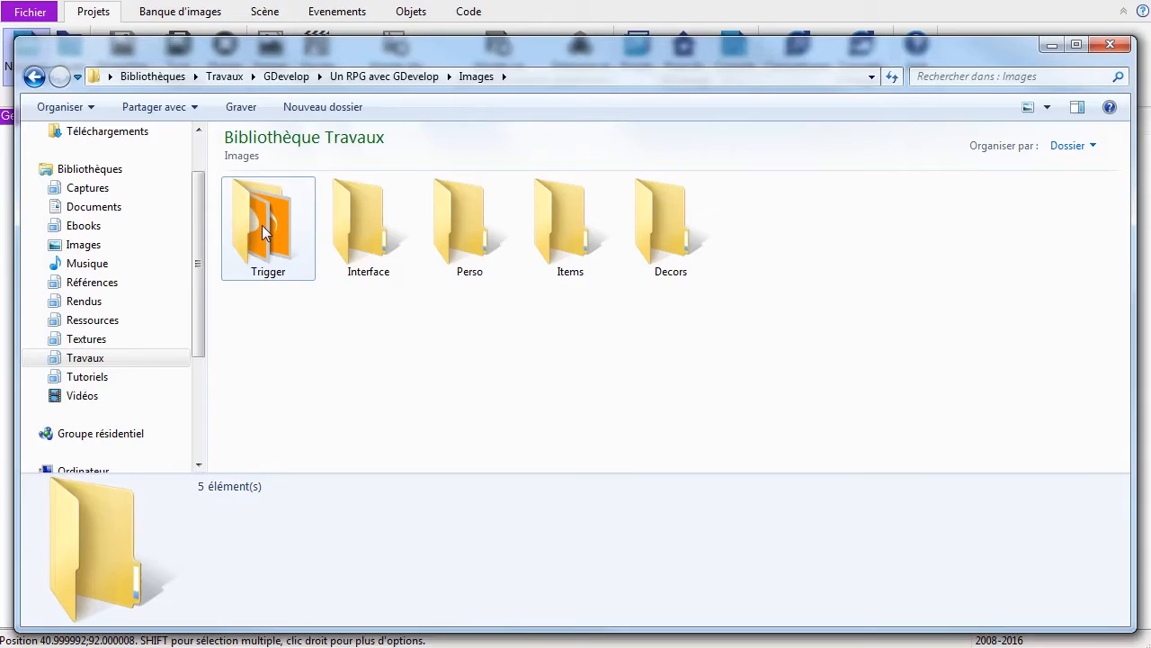
Step: Open the Trigger folder and look over the trigger images it contains
double_click(263, 227)
click(263, 225)
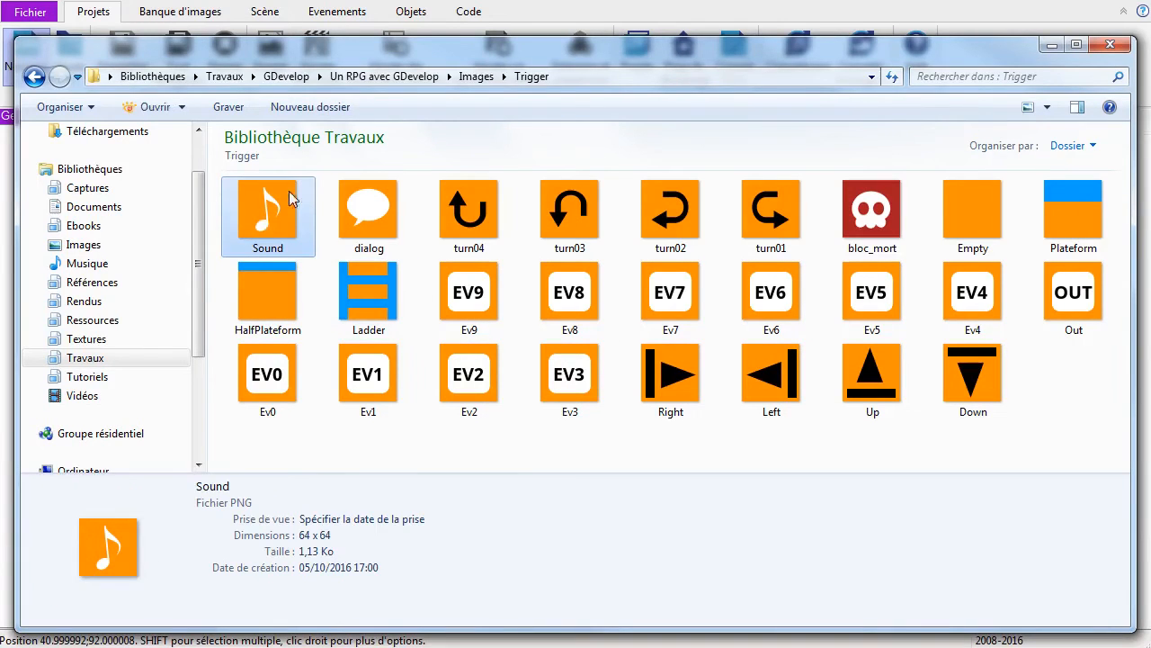
click(489, 444)
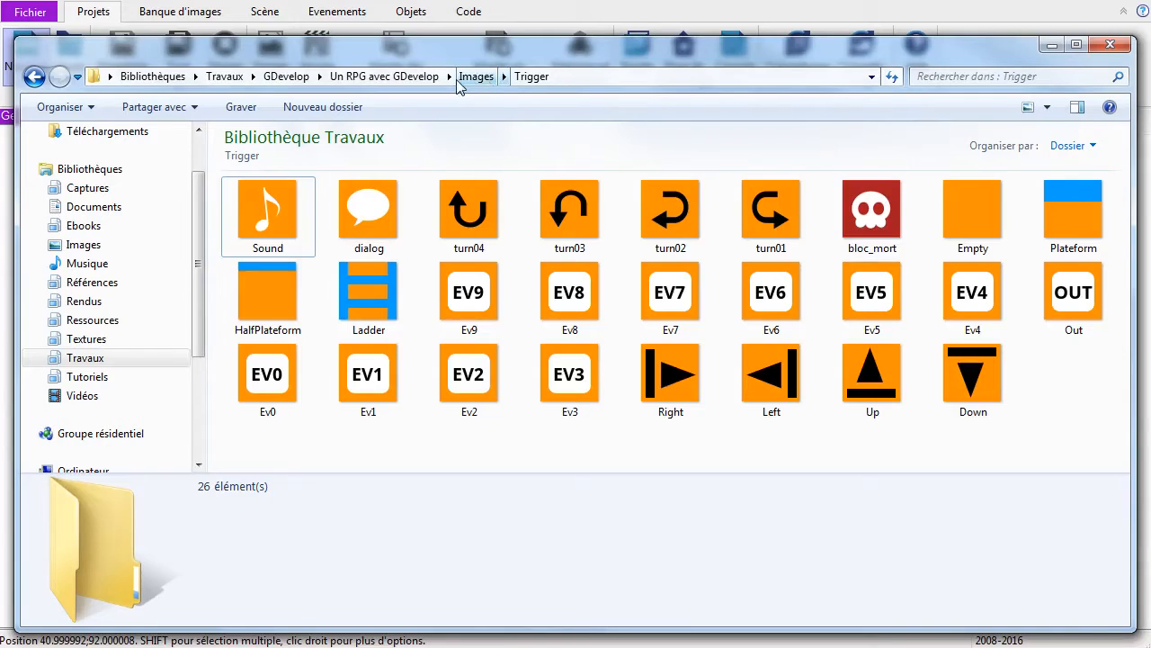
Step: Return to the Un RPG avec GDevelop folder and copy its full path
click(422, 79)
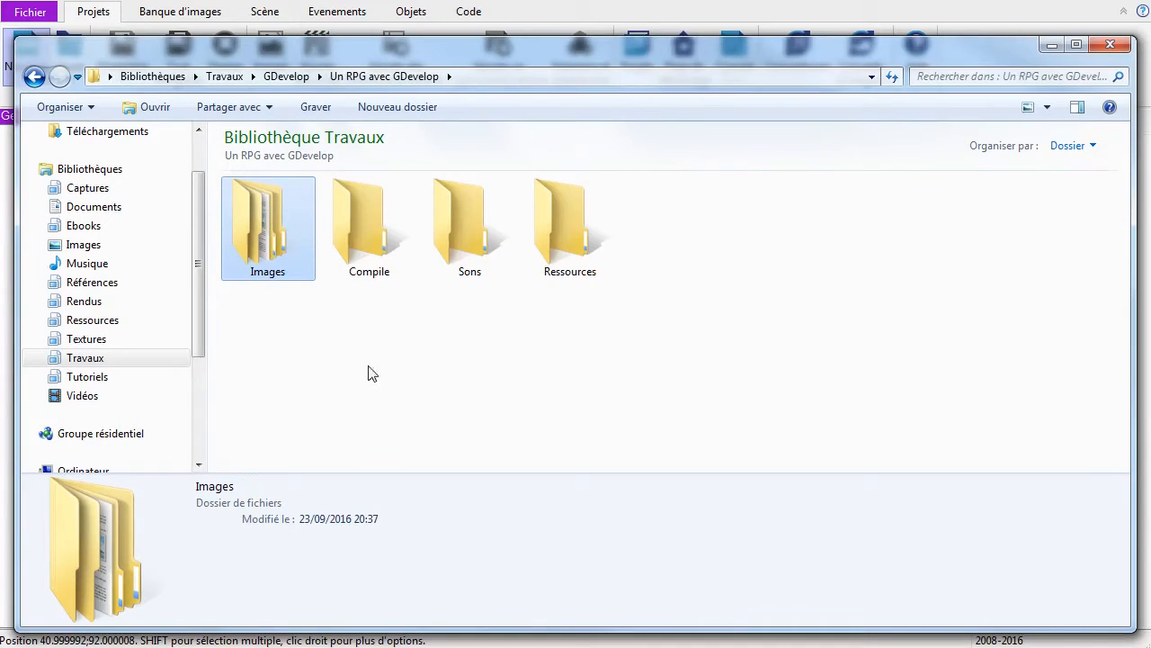
click(624, 77)
key(ctrl+c)
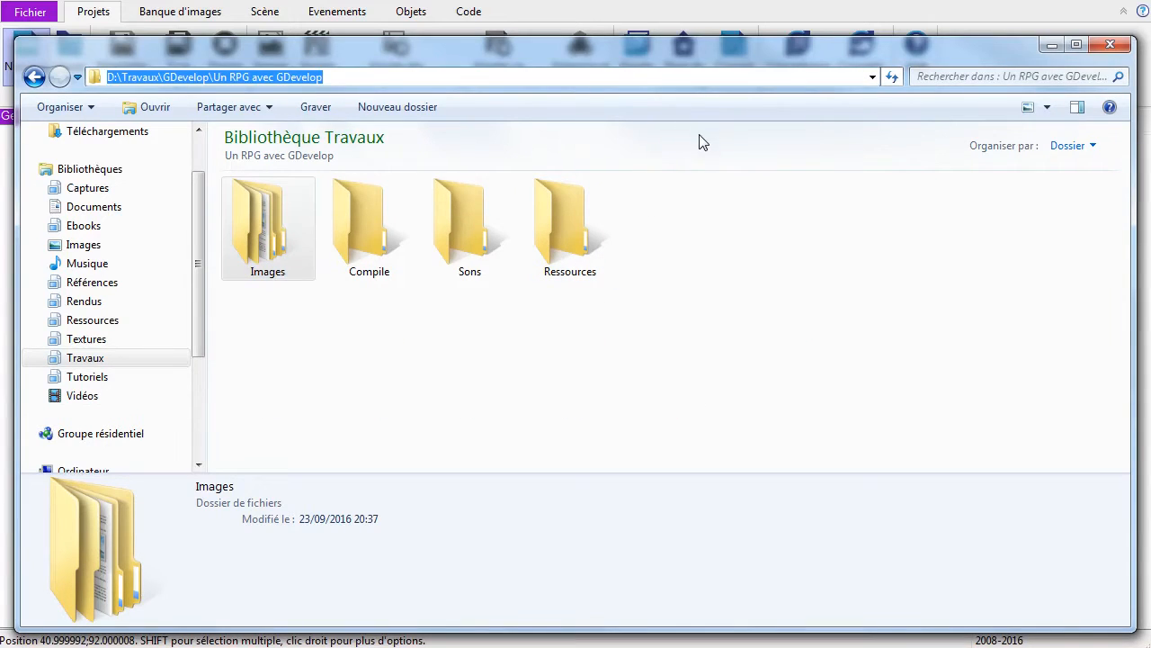
click(701, 239)
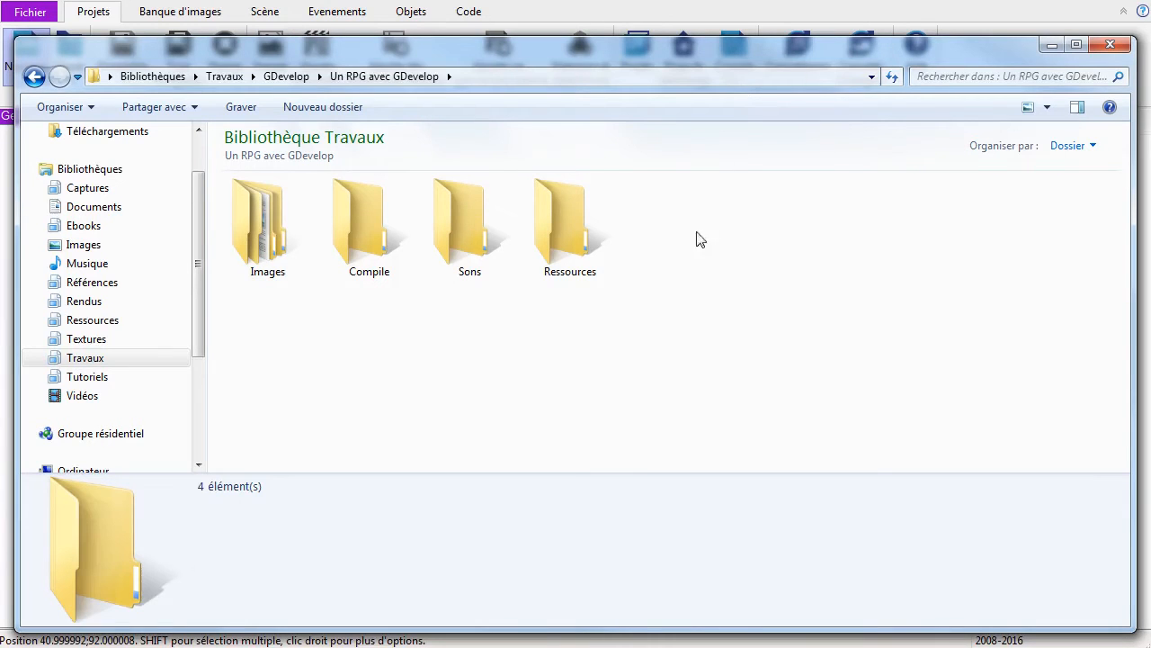
Step: Back in GDevelop, set the project file to D:\Travaux\GDevelop\Un RPG avec GDevelop\Projet.gdg and create the project
click(743, 18)
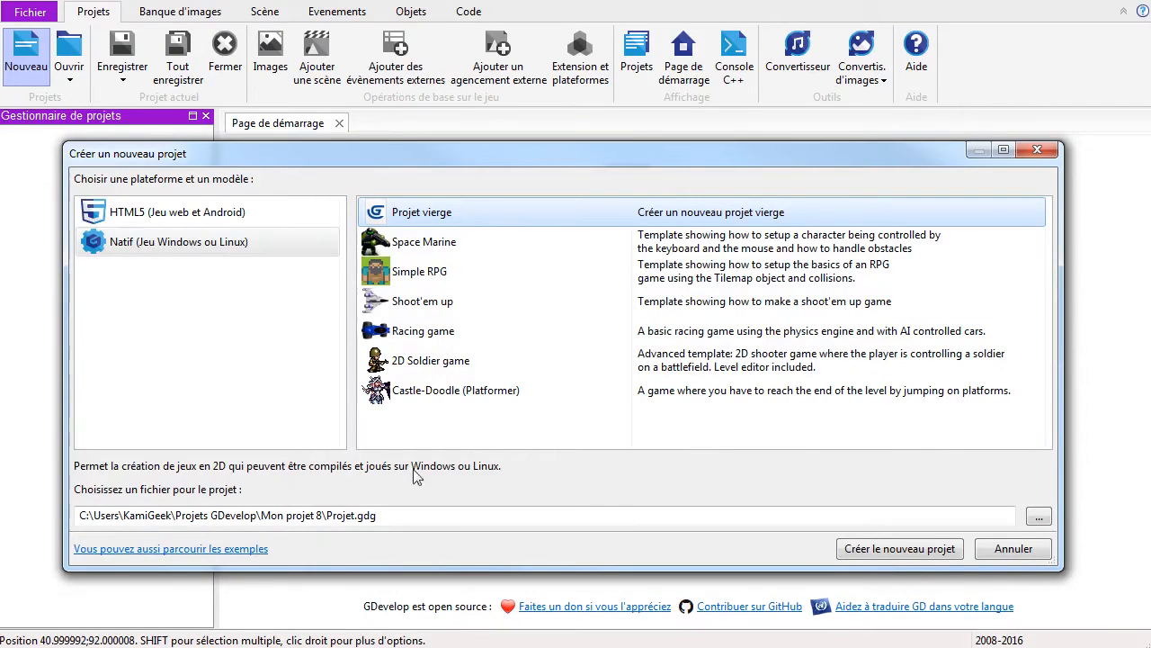
click(440, 513)
key(Left)
key(Left)
key(Left)
key(Left)
key(Left)
key(Left)
key(Left)
key(Left)
key(Left)
key(Left)
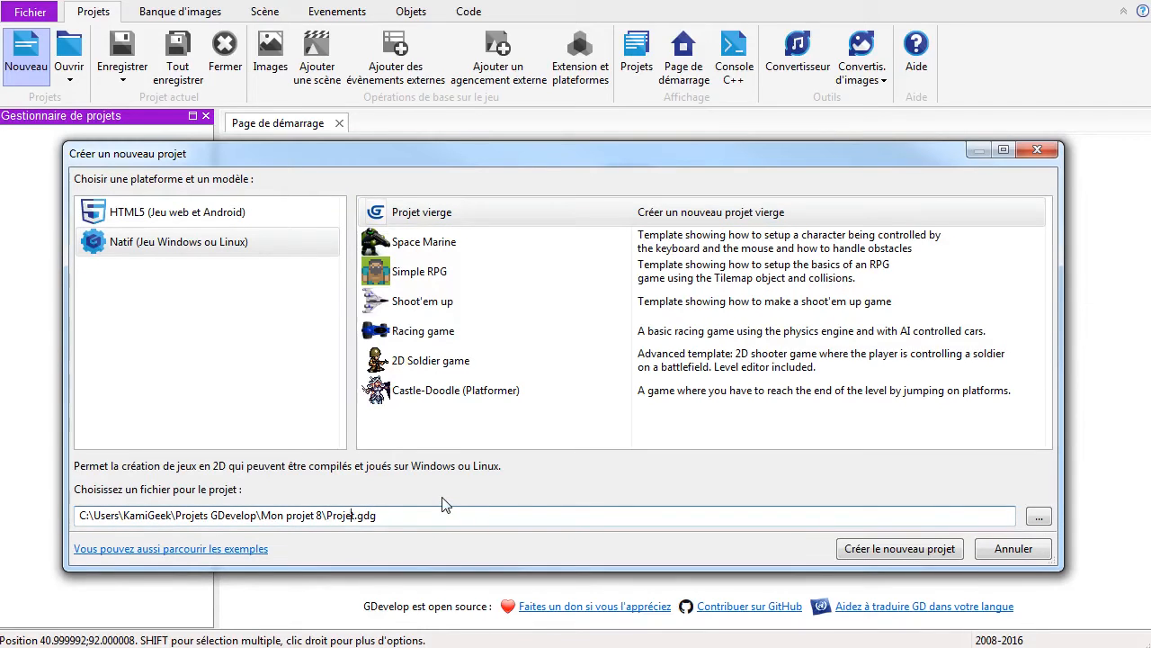
key(shift+Home)
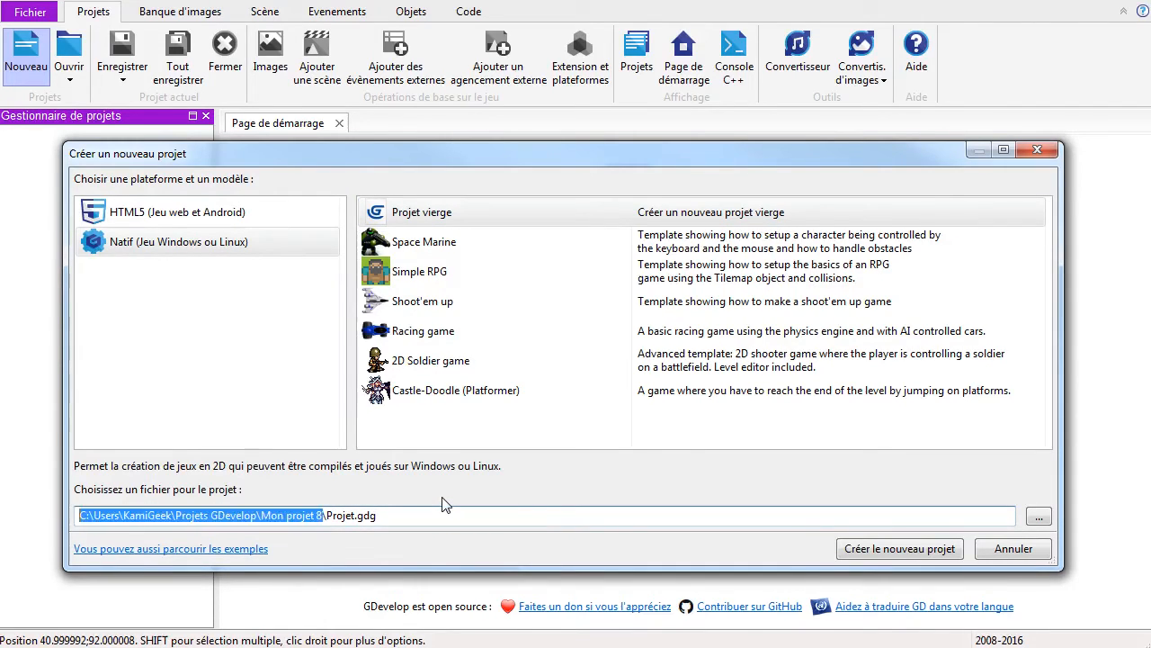
key(BackSpace)
key(ctrl+v)
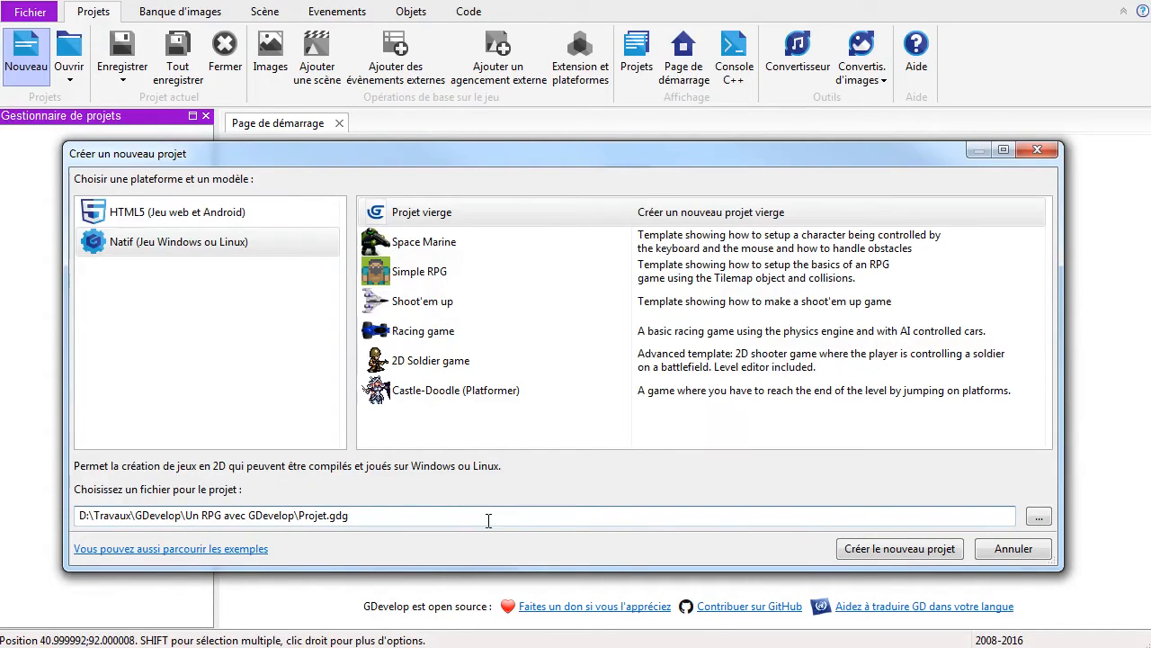
click(862, 549)
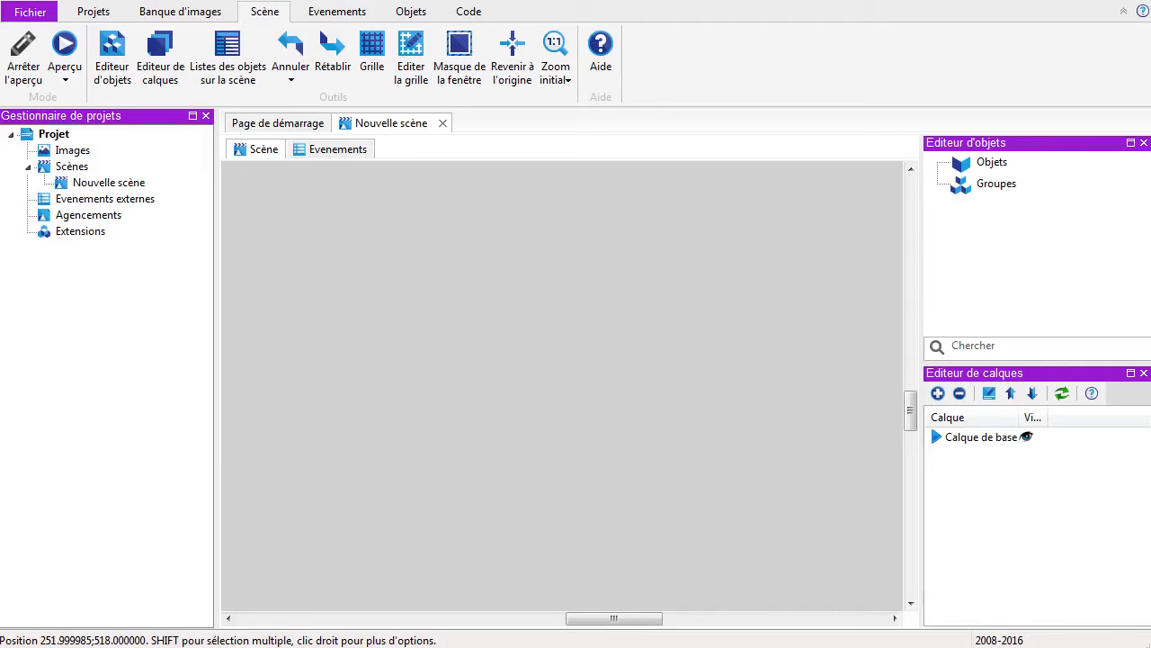
Step: Check the Un RPG avec GDevelop folder for the new Projet file and return to GDevelop
key(alt+Tab)
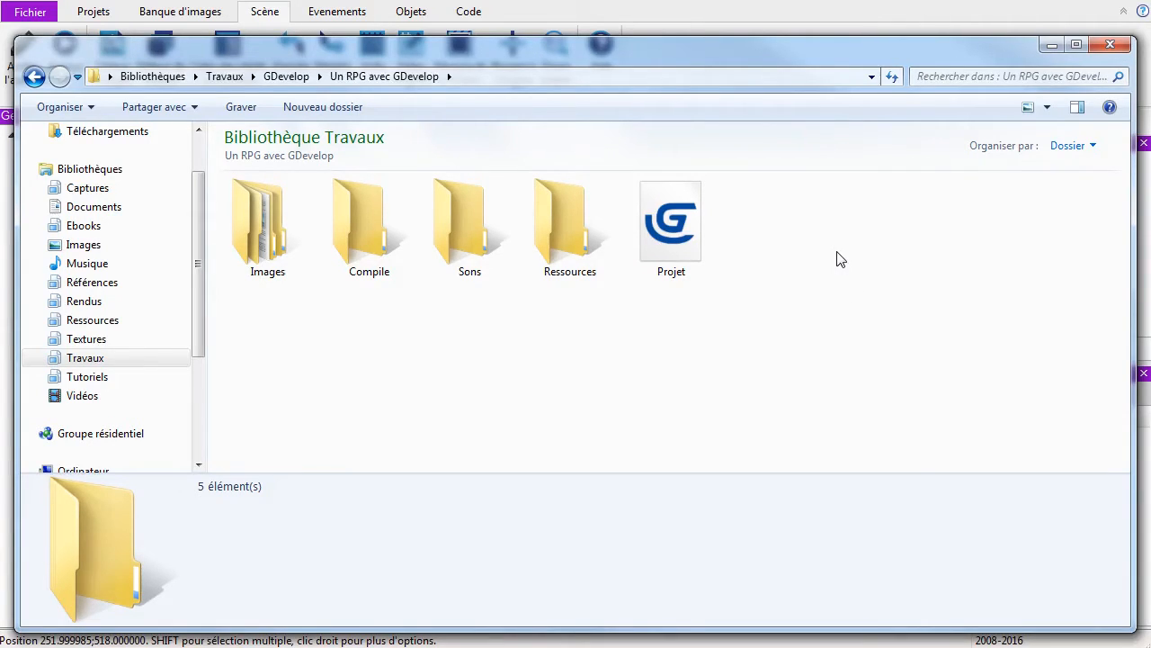
click(756, 13)
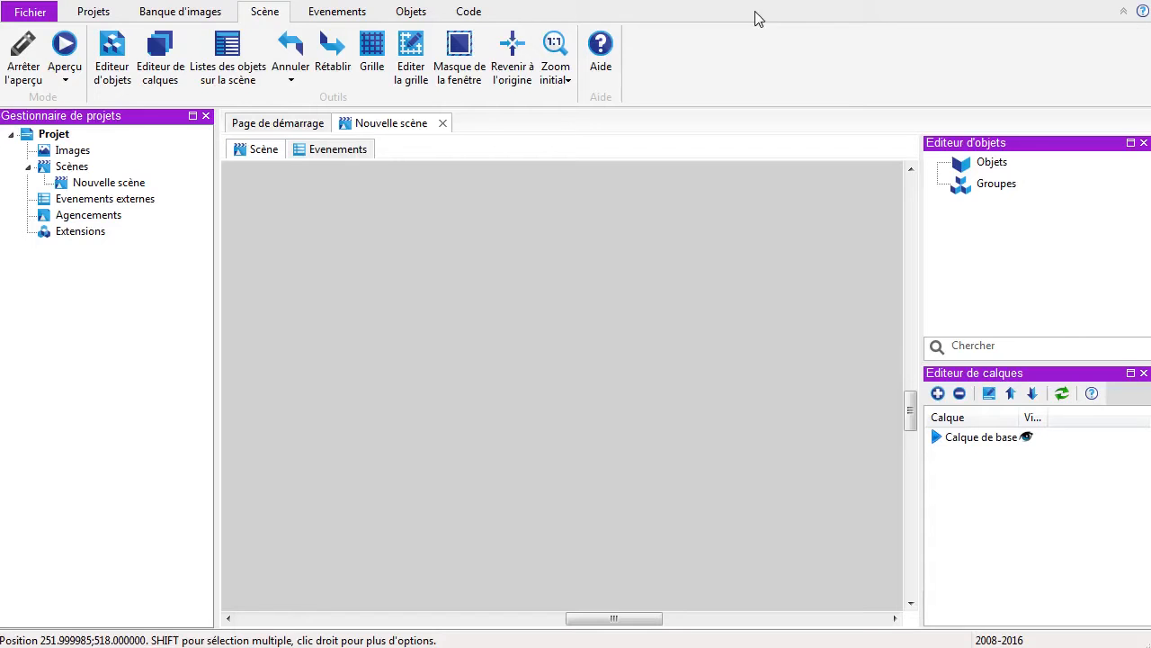
Step: Look over the general preferences, including the autosave interval, and close them without saving changes
click(27, 14)
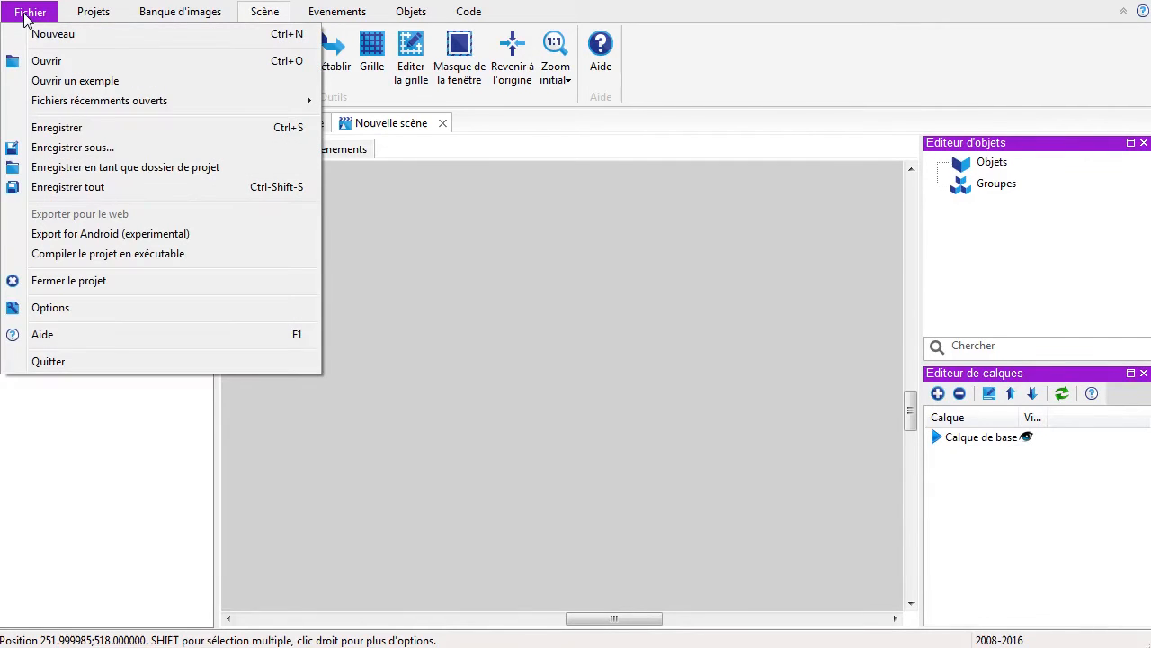
click(45, 309)
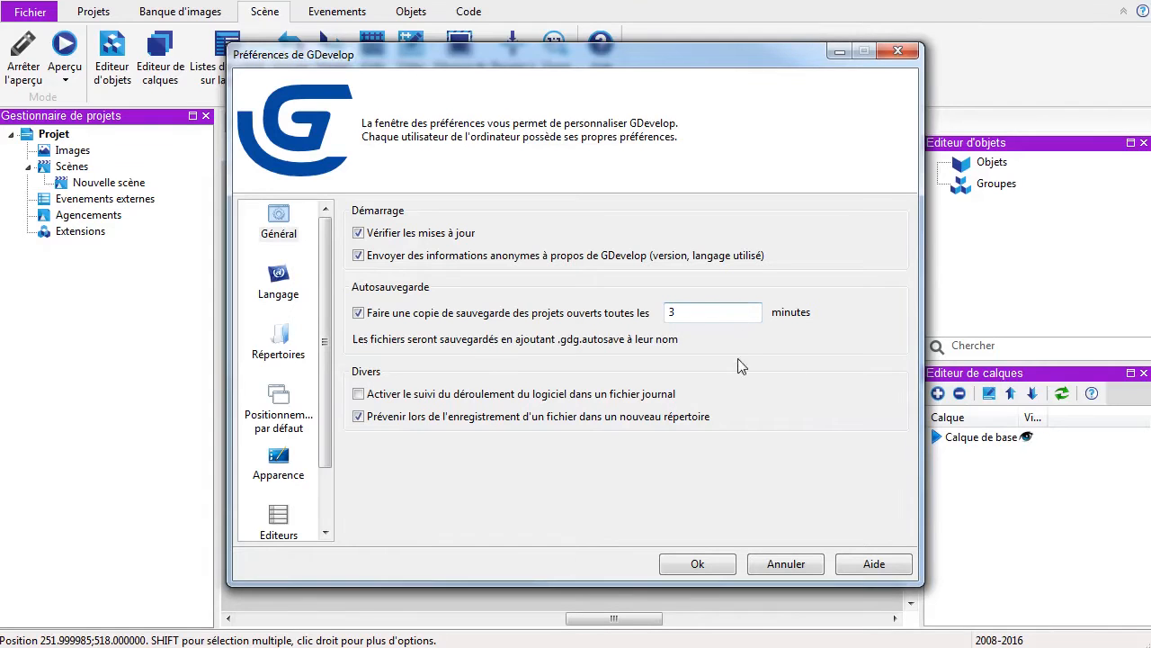
click(785, 567)
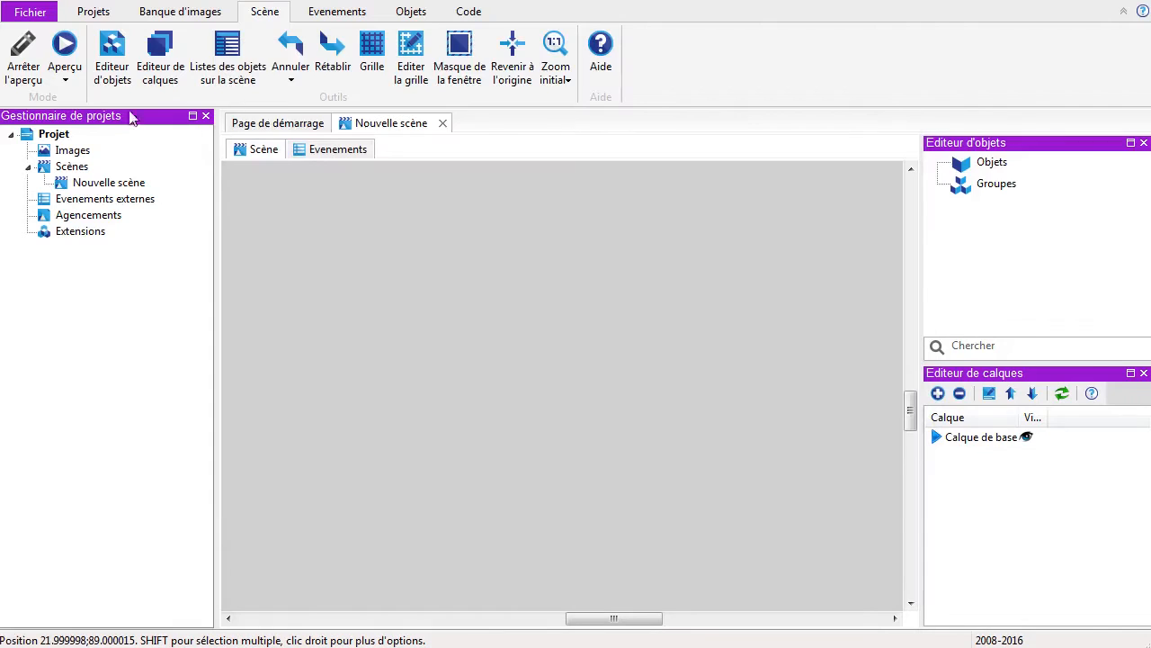
Step: Save everything in the current project using the Save All command
click(105, 20)
click(180, 67)
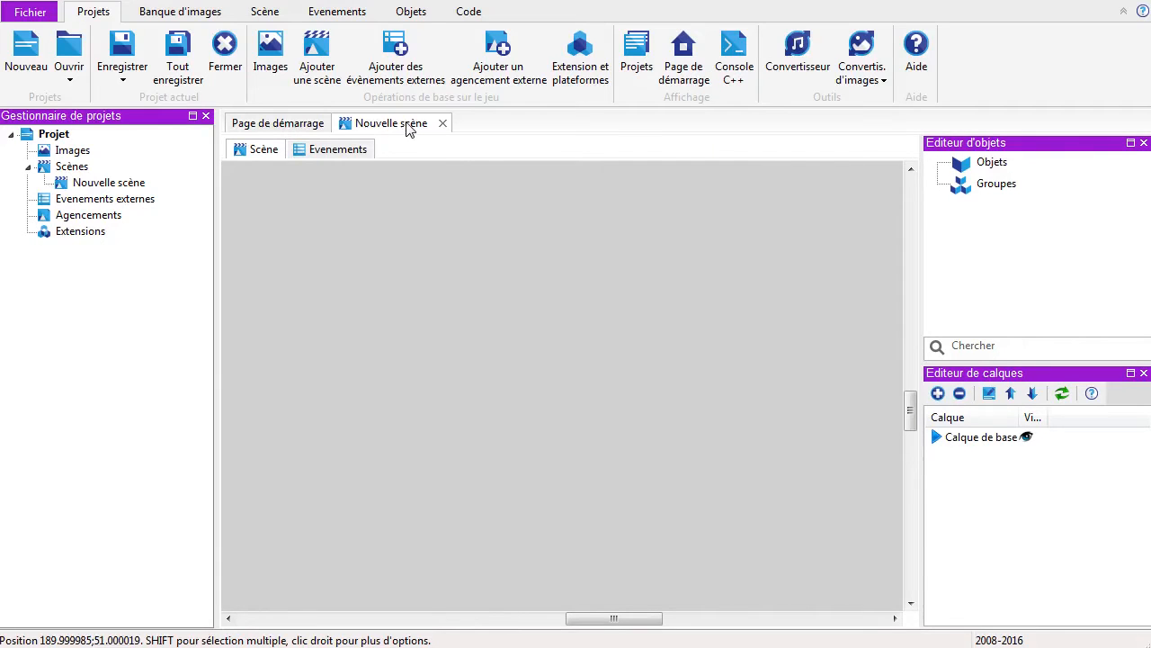
click(177, 43)
Step: Collapse and restore the ribbon, and view the GDevelop version information
click(1124, 12)
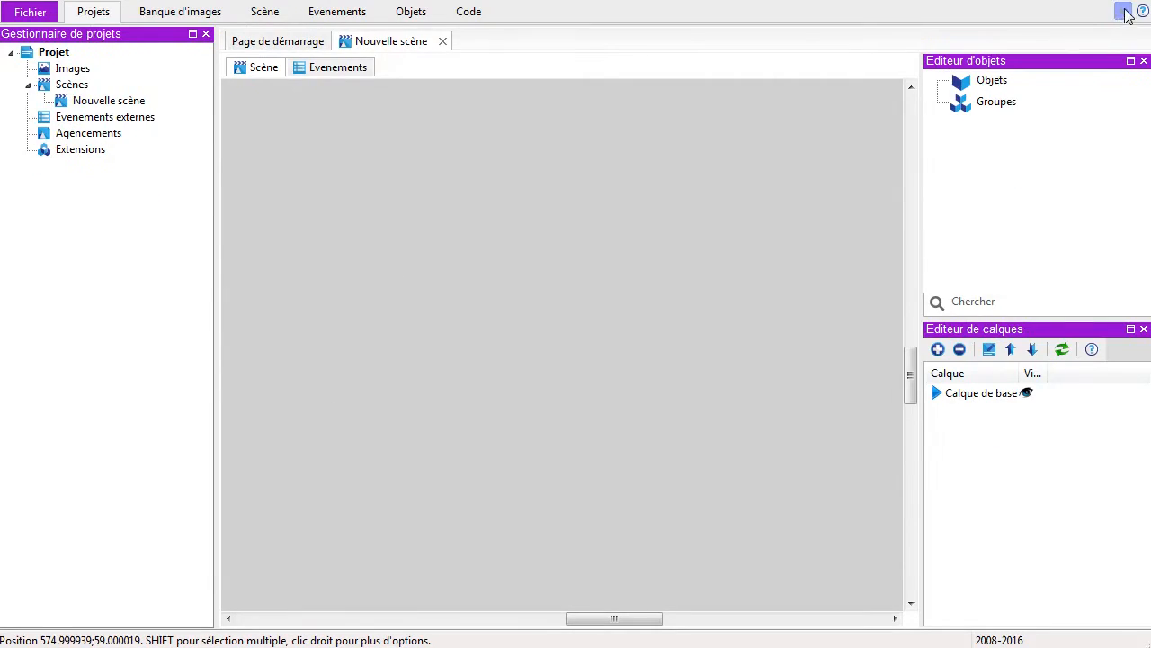
click(1124, 12)
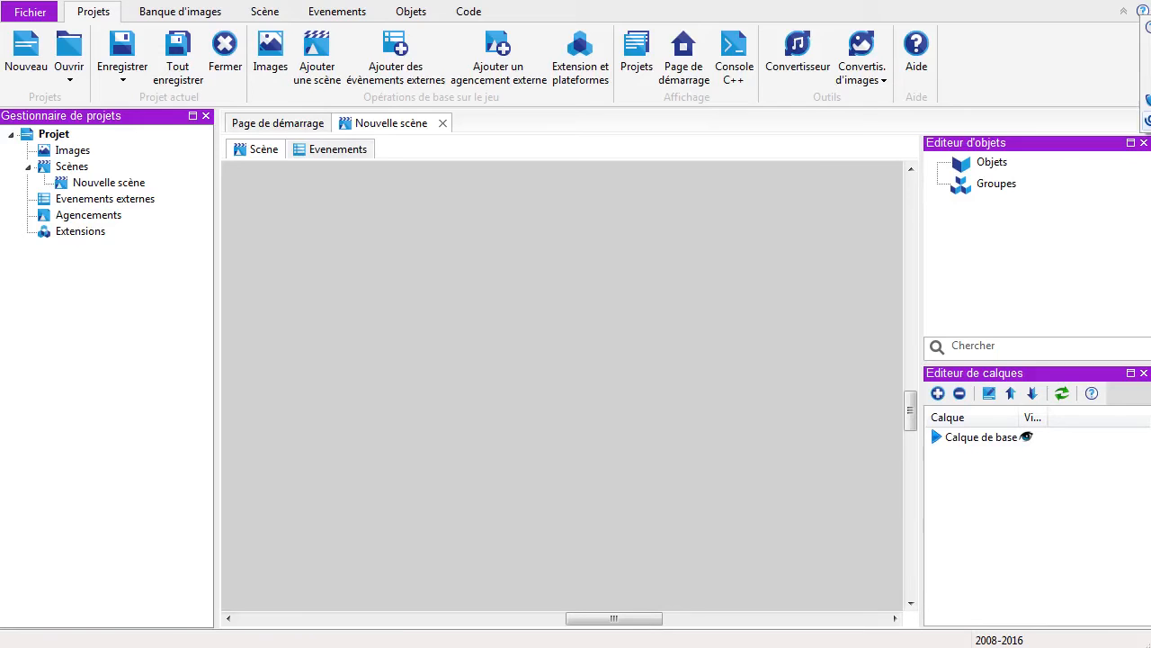
click(1146, 119)
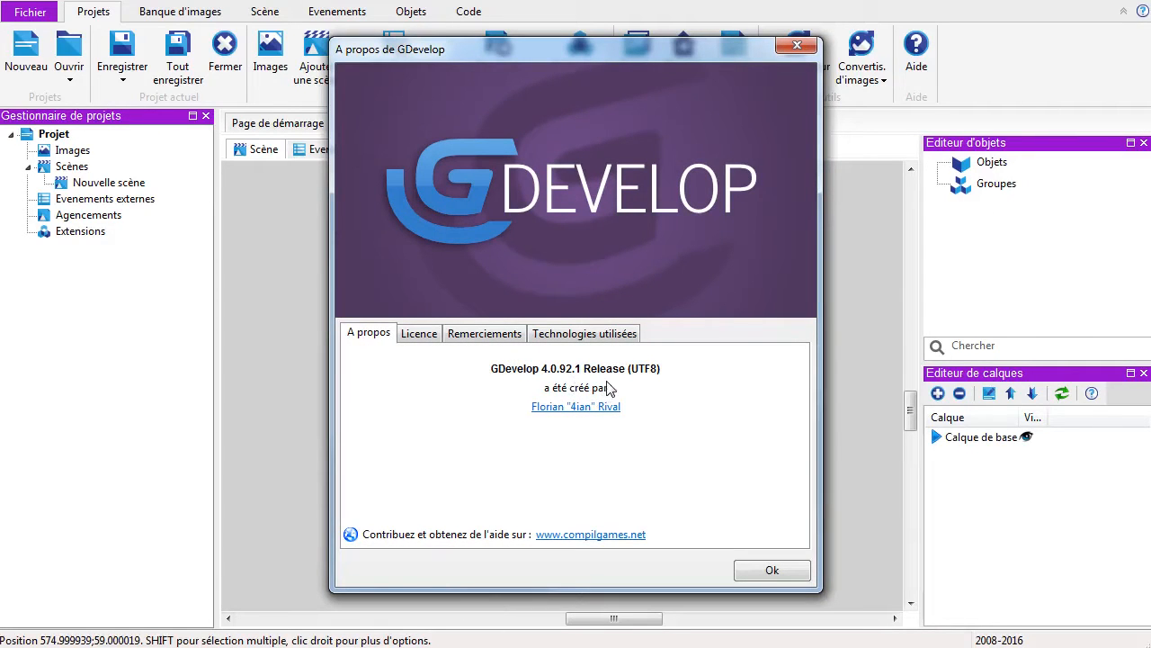
click(771, 572)
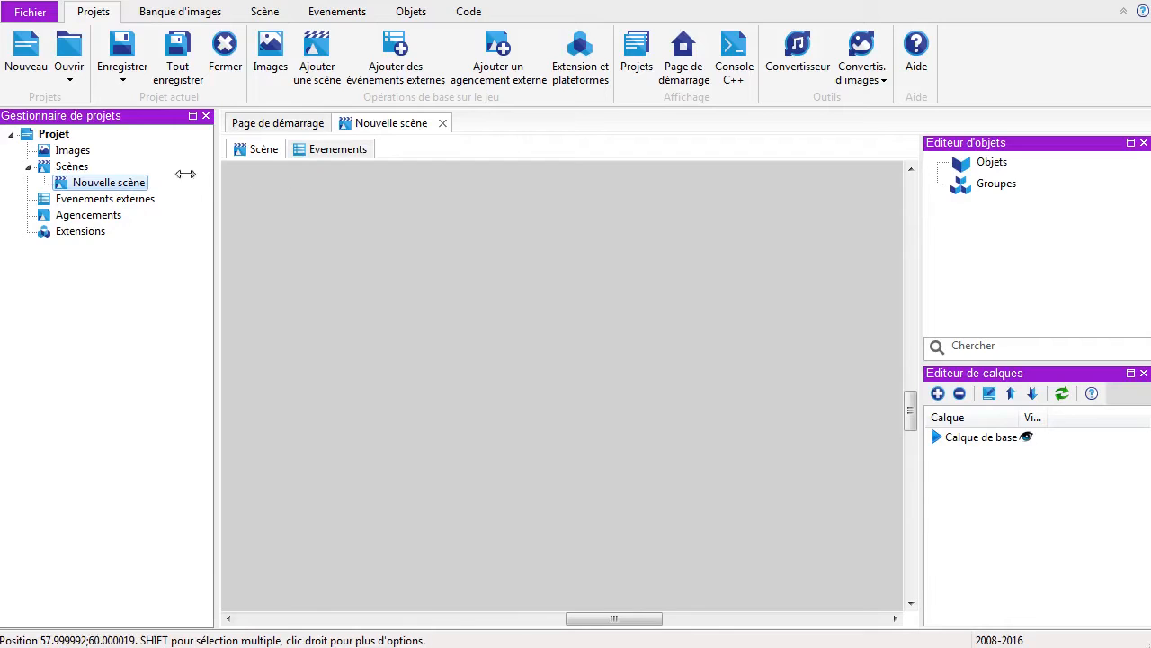
Step: Open the game properties of Projet and enter the author's name
click(53, 134)
click(50, 137)
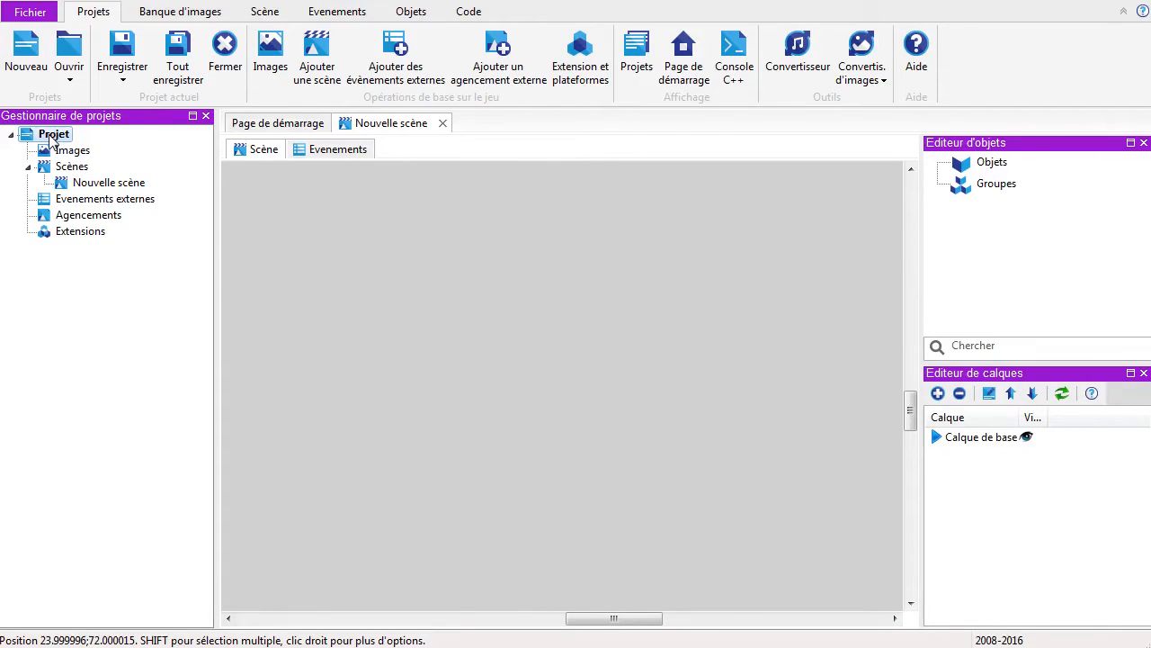
right_click(49, 136)
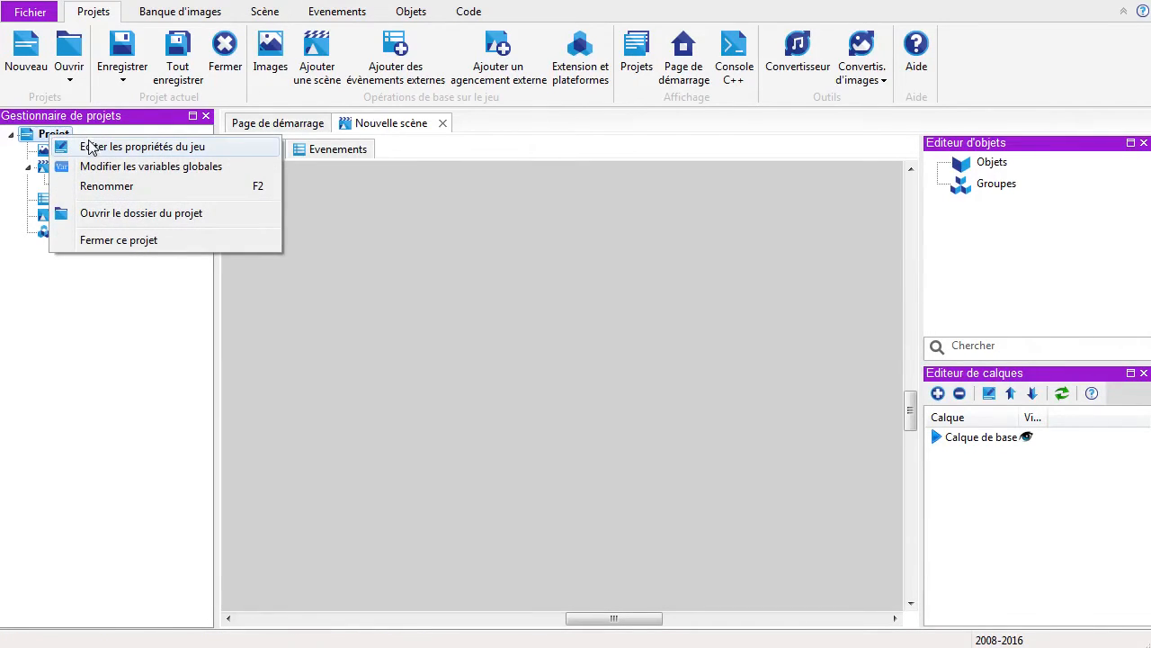
click(94, 148)
drag(210, 180, 523, 184)
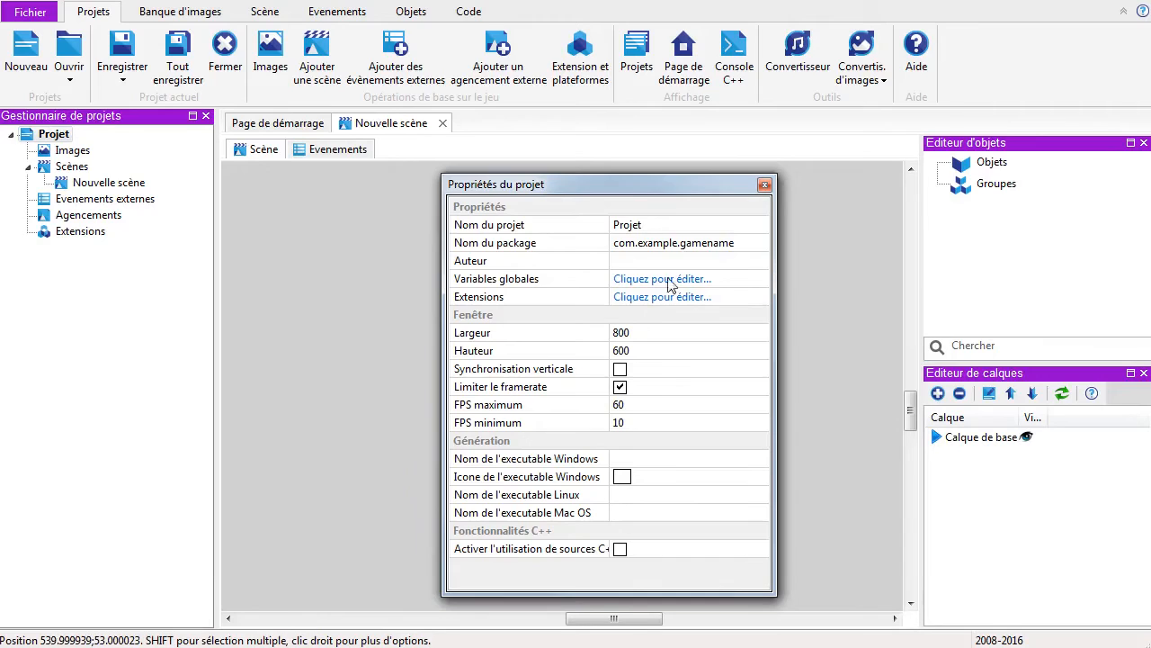
click(663, 229)
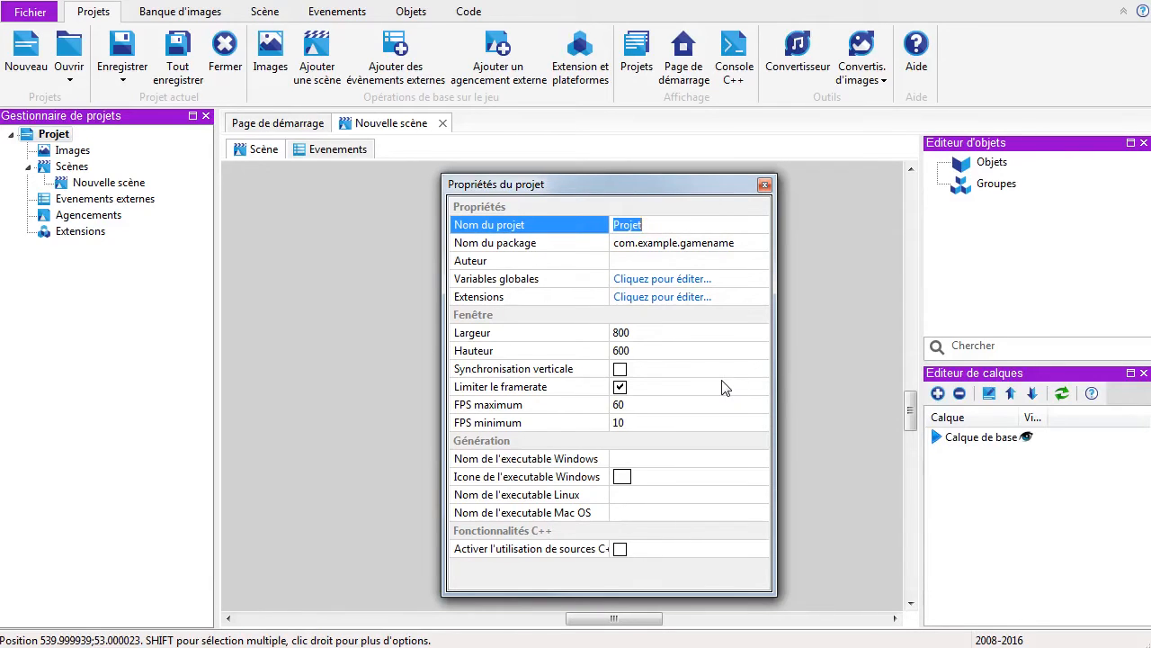
click(755, 245)
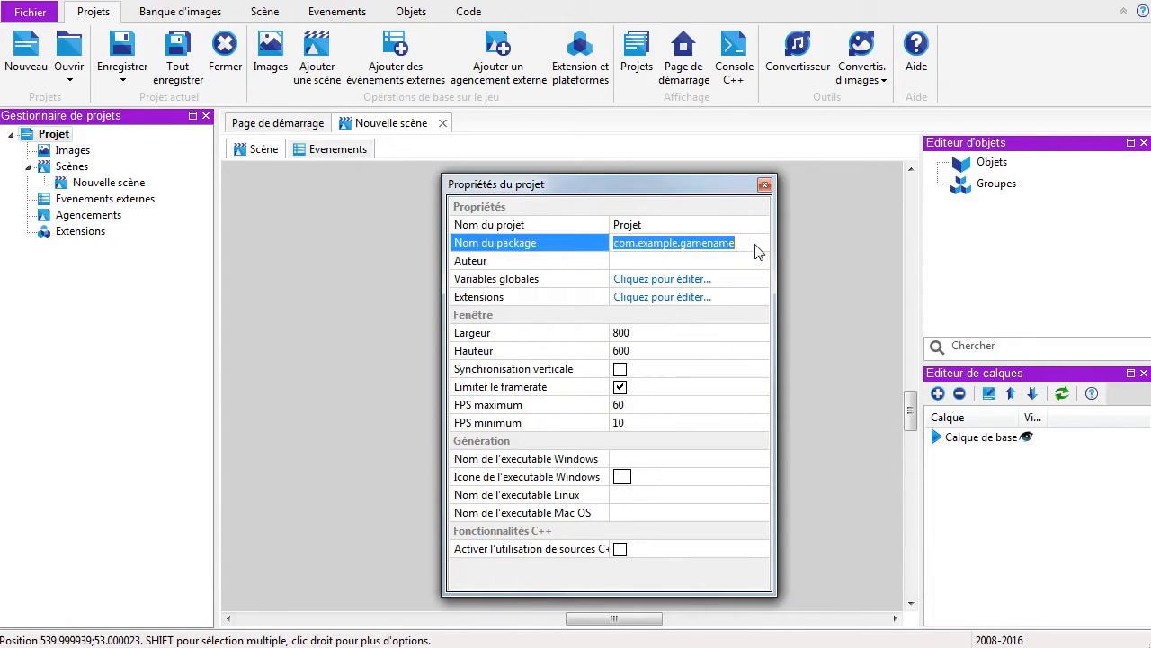
click(748, 261)
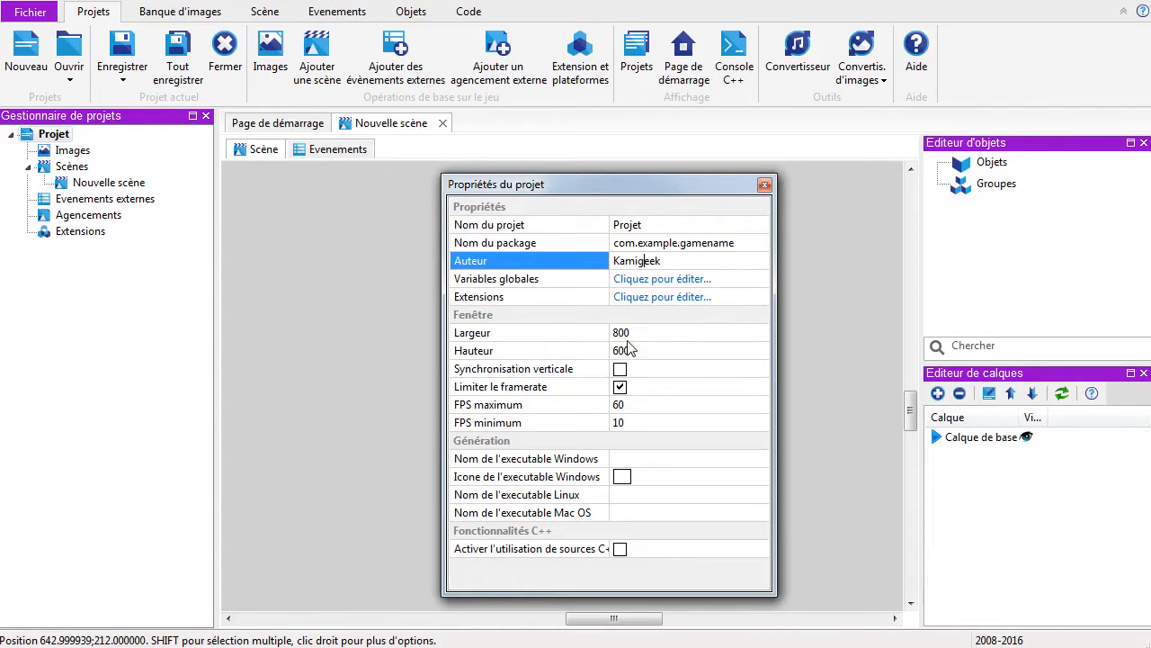
Step: Review the game window's width and height and the Windows executable name, and close the project properties
click(660, 335)
click(654, 351)
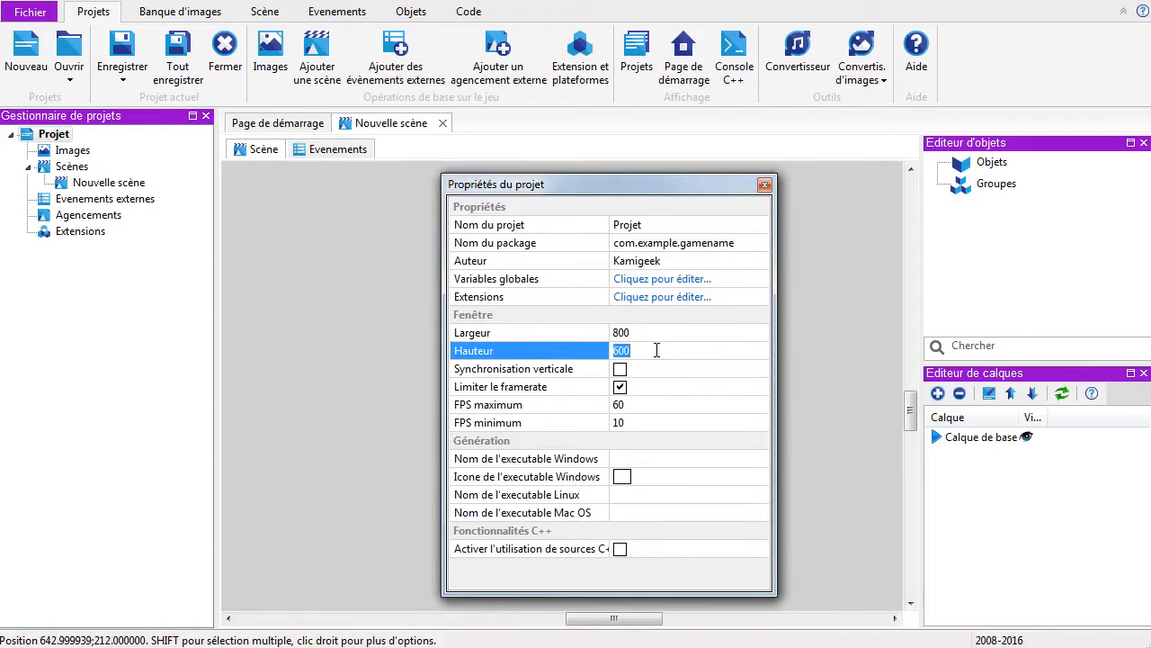
click(668, 334)
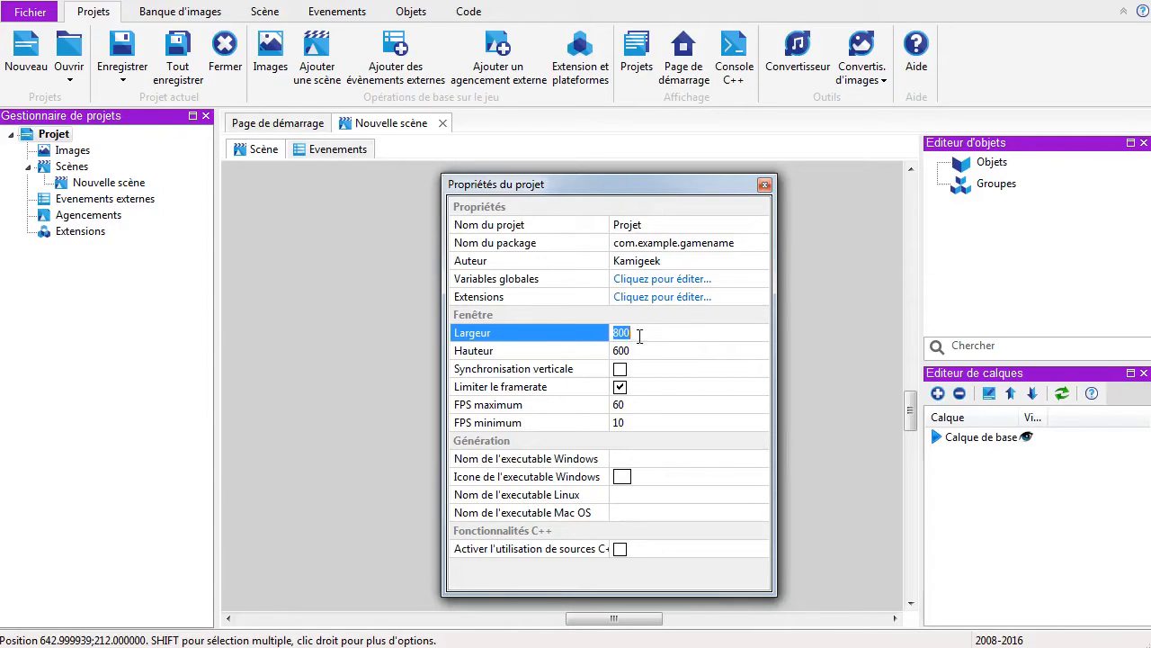
click(651, 350)
click(663, 350)
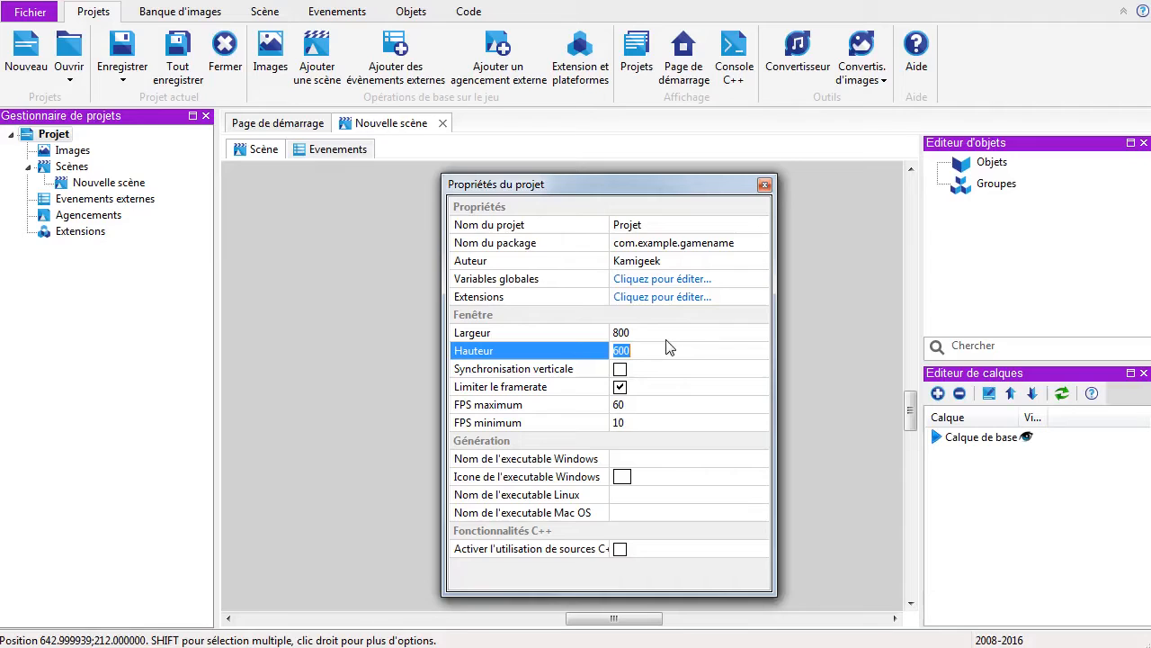
click(665, 350)
click(637, 349)
click(635, 459)
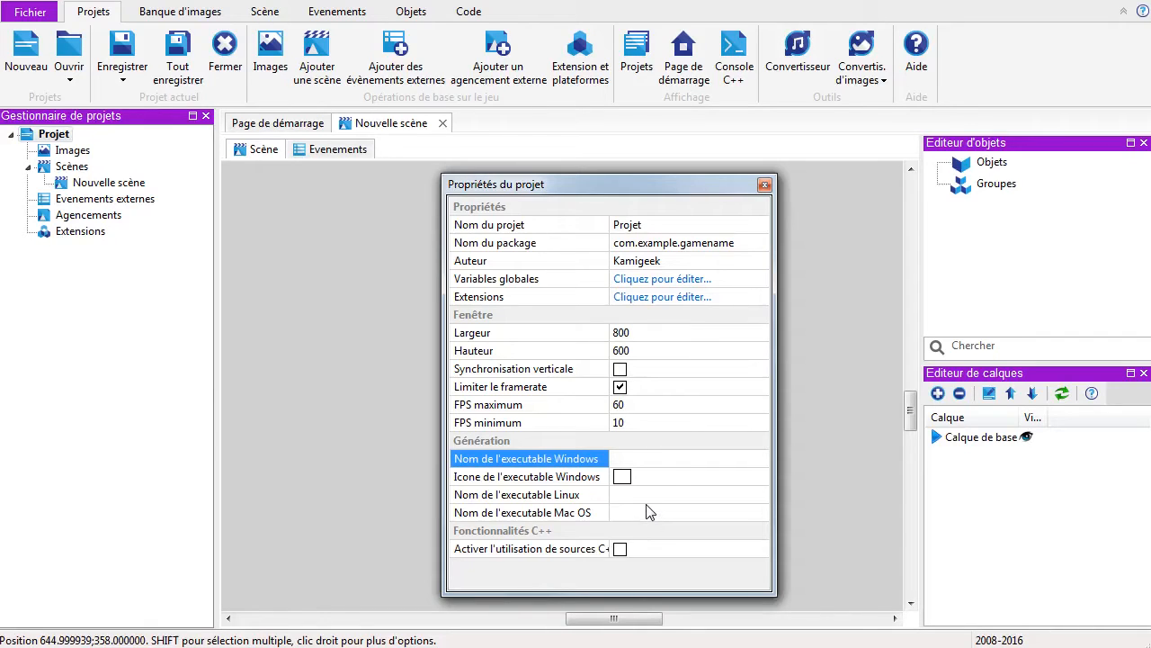
click(763, 185)
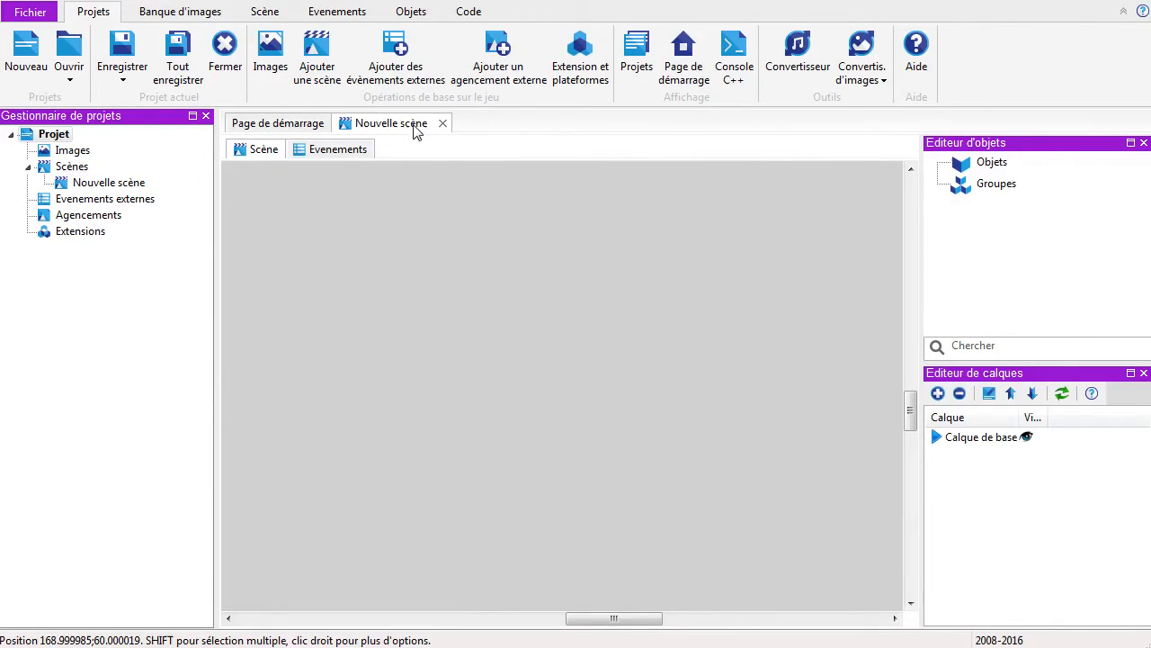
Step: Rename the scene Nouvelle scène as zone01
click(99, 184)
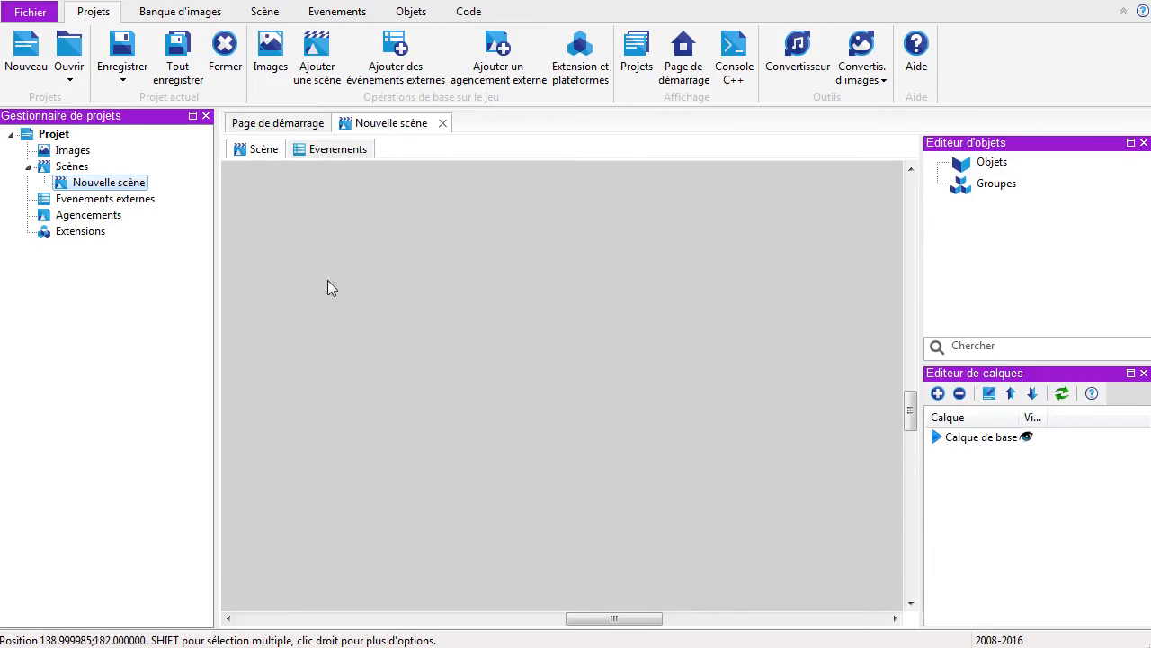
click(87, 185)
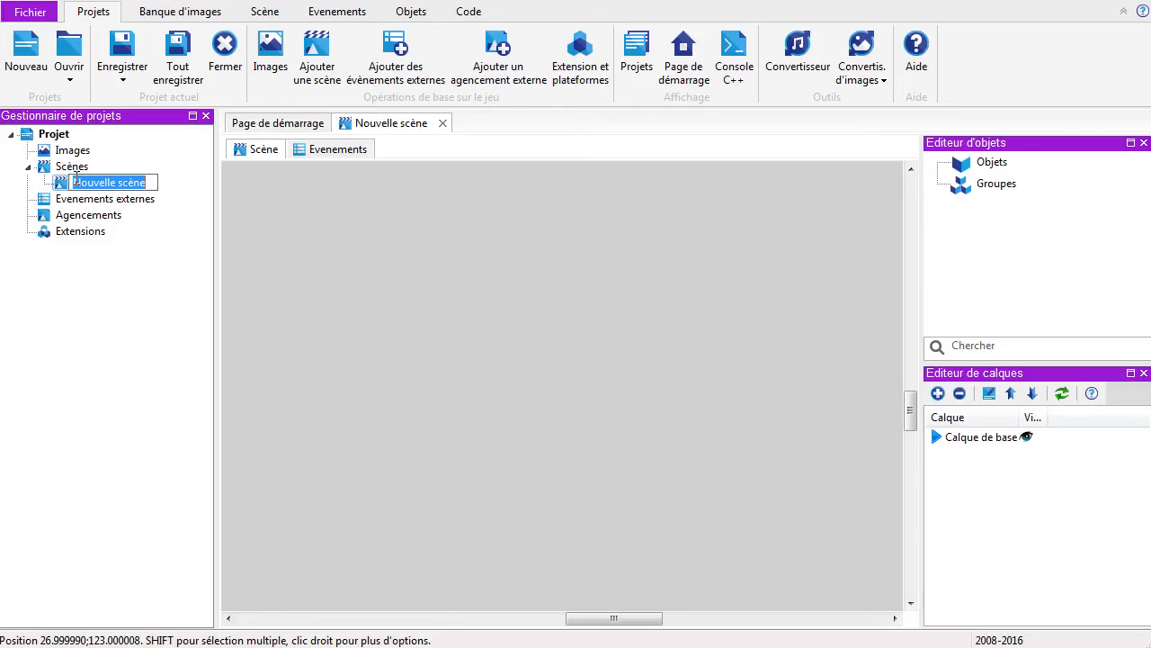
text(zone01)
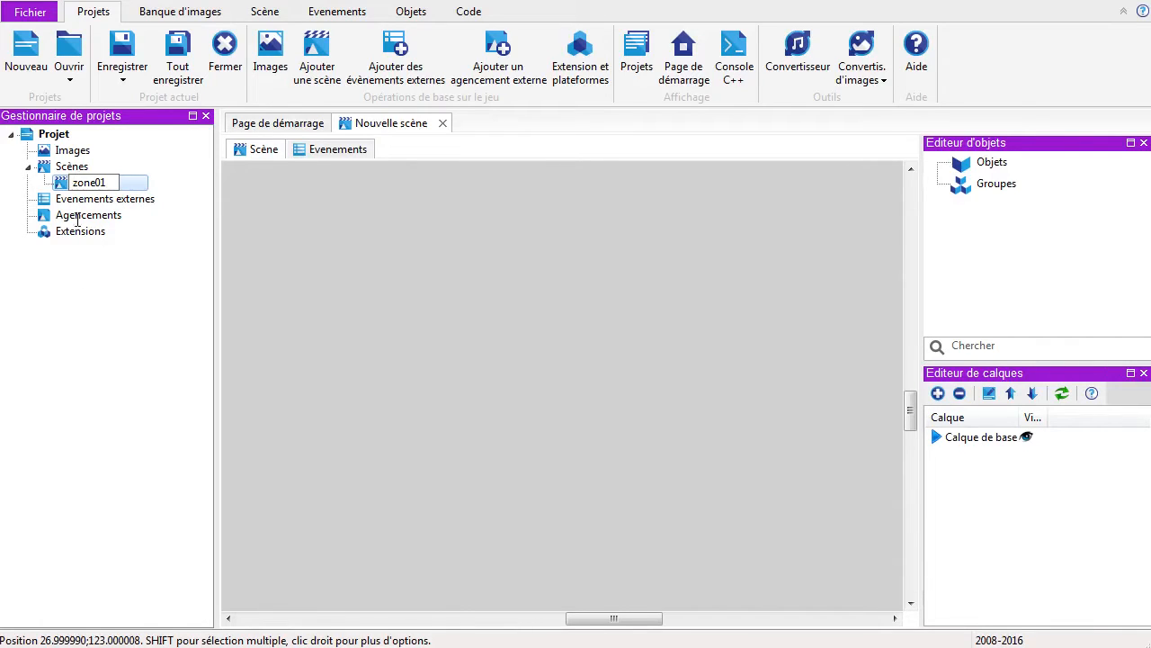
key(Return)
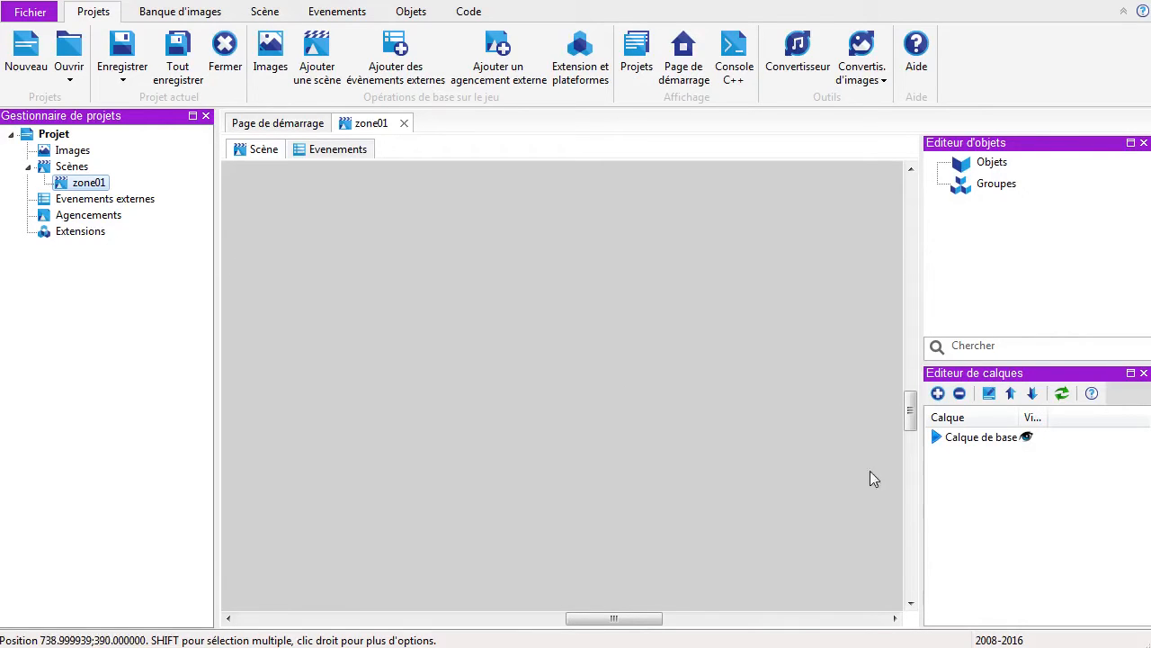
Step: Look over the object list and event sheet of zone01, and return to its scene view at 50% zoom
click(1009, 228)
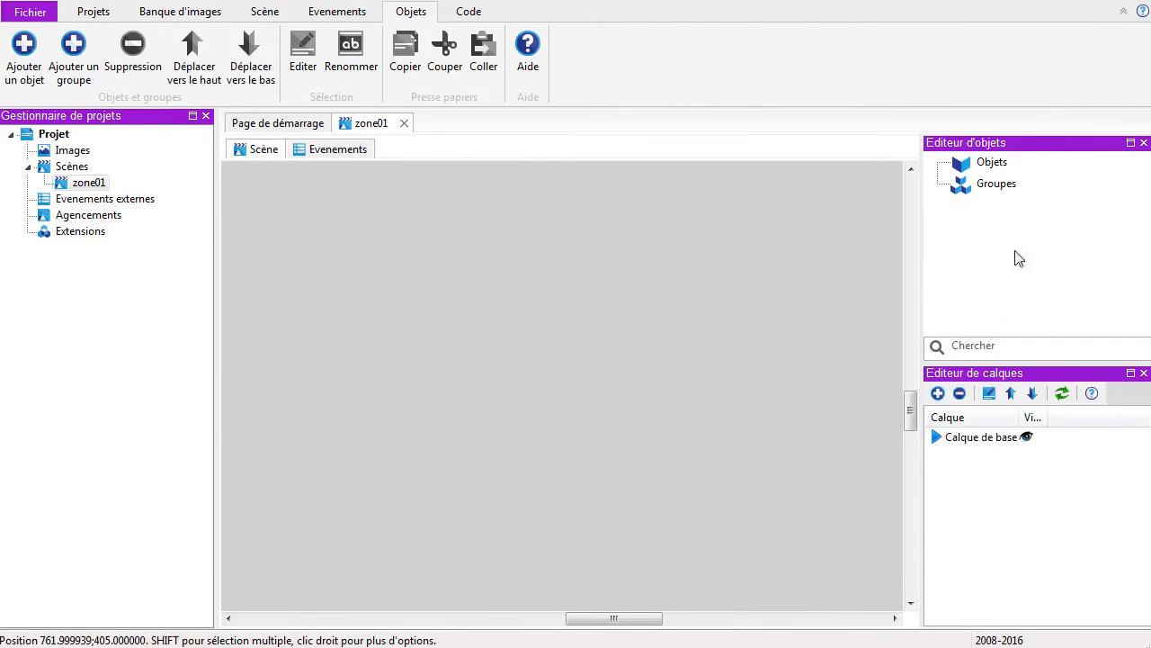
click(353, 151)
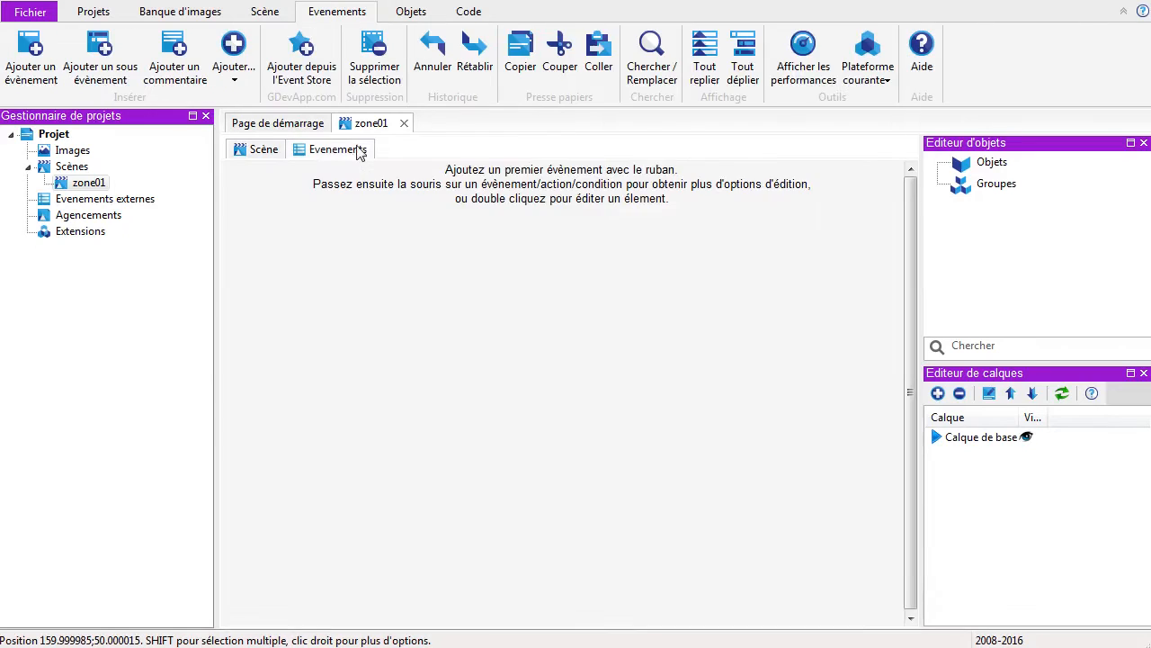
click(261, 150)
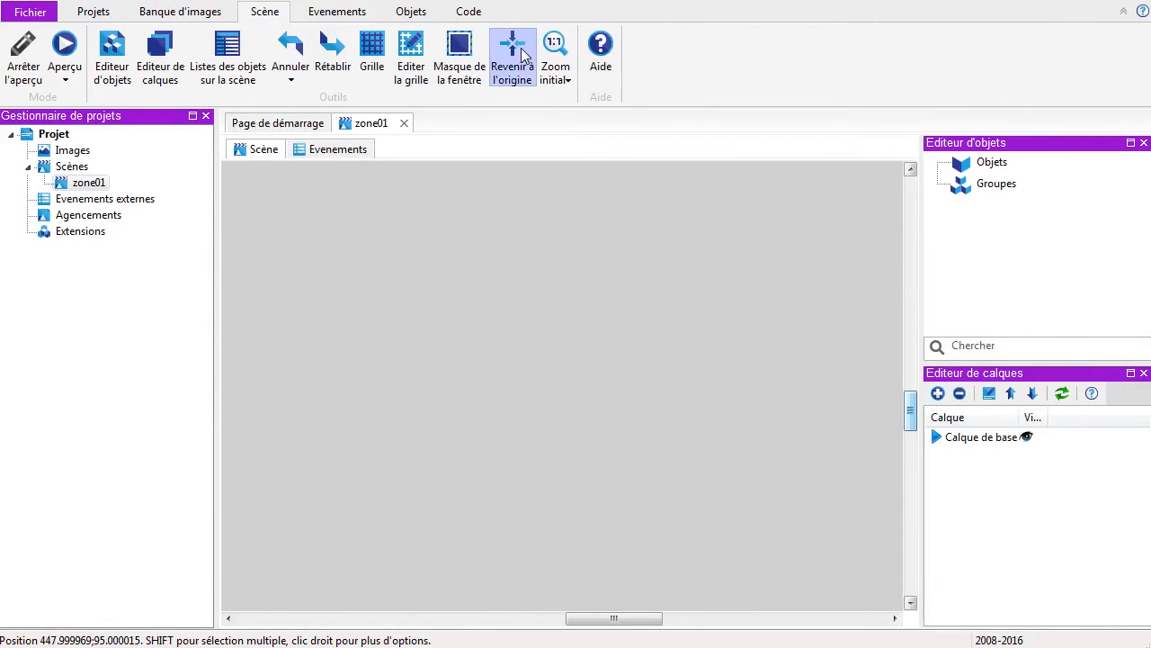
click(558, 79)
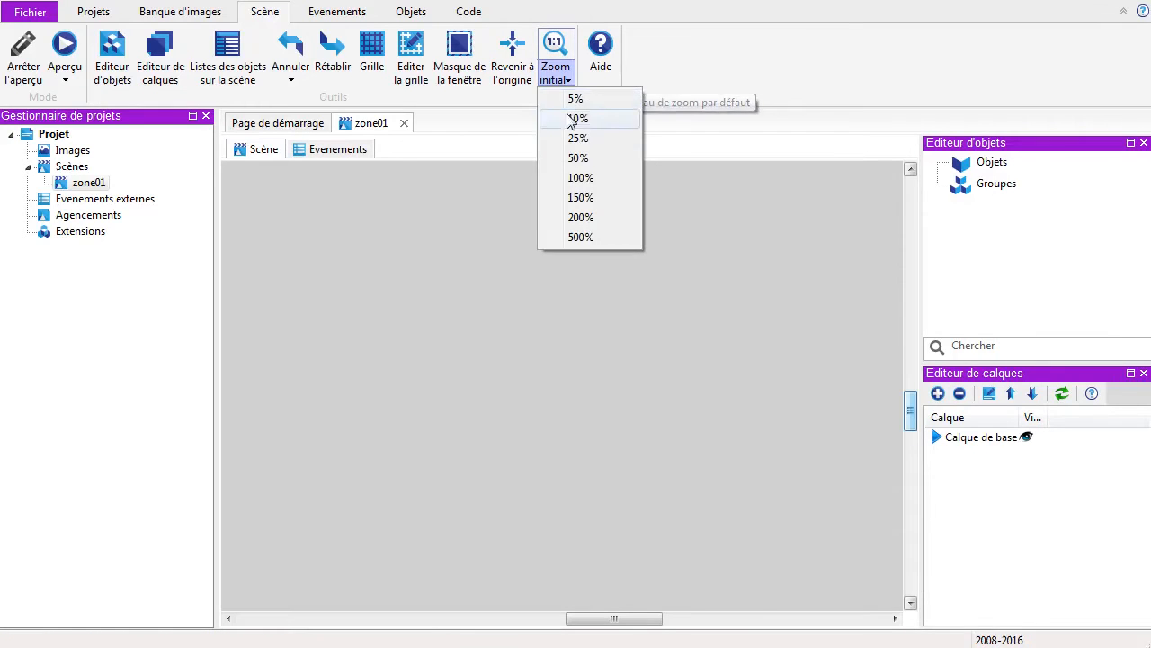
click(570, 158)
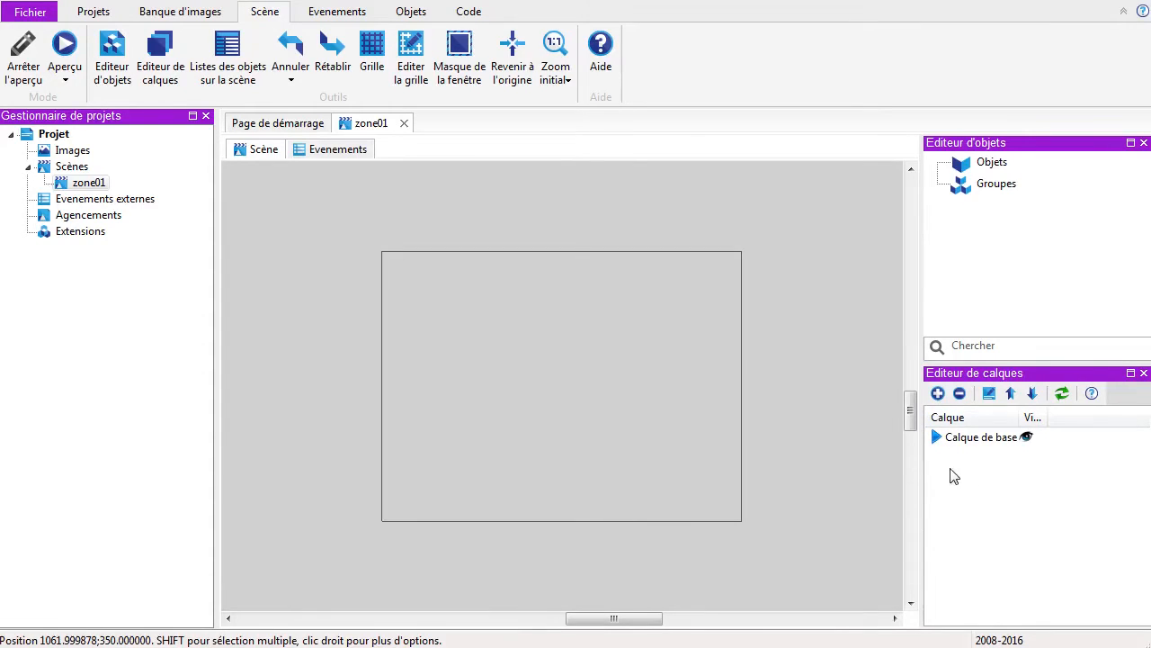
Step: Add a new layer to zone01, name it Fond and refresh the layer list
click(937, 393)
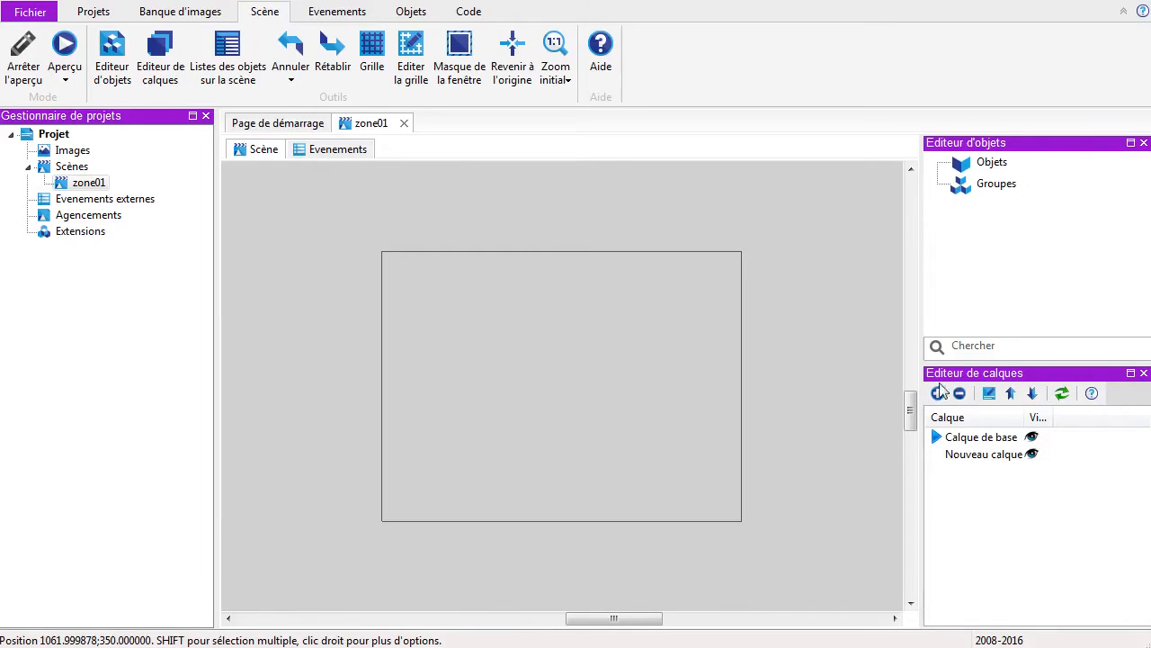
click(1000, 458)
double_click(998, 458)
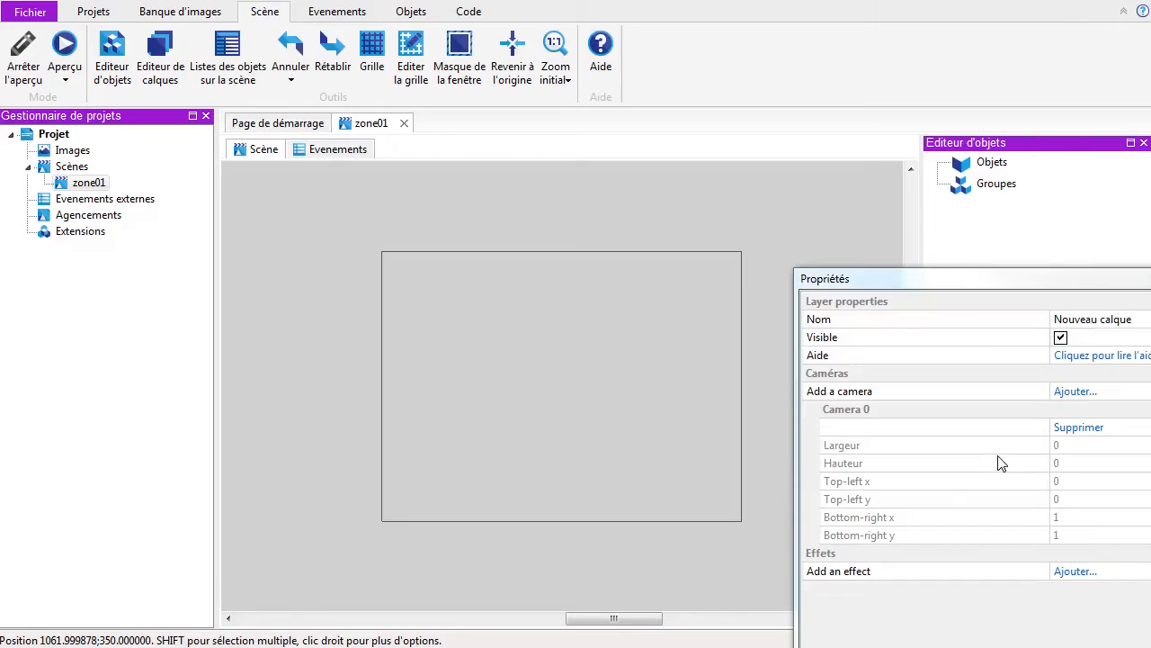
drag(921, 289, 502, 187)
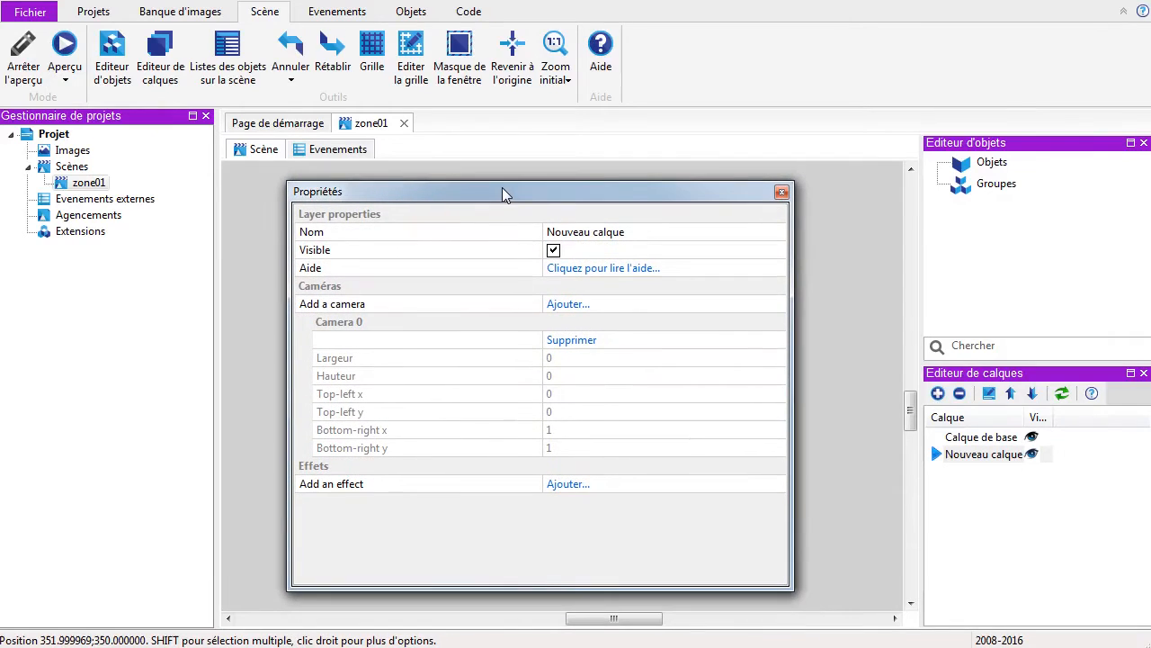
click(676, 234)
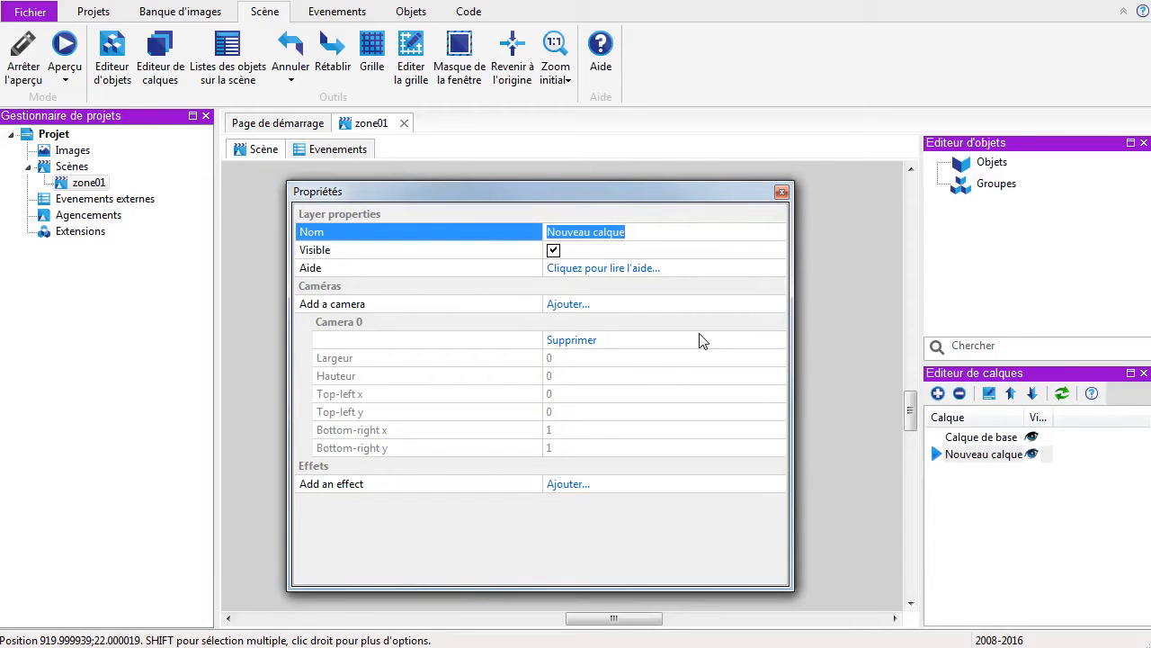
text(Fond)
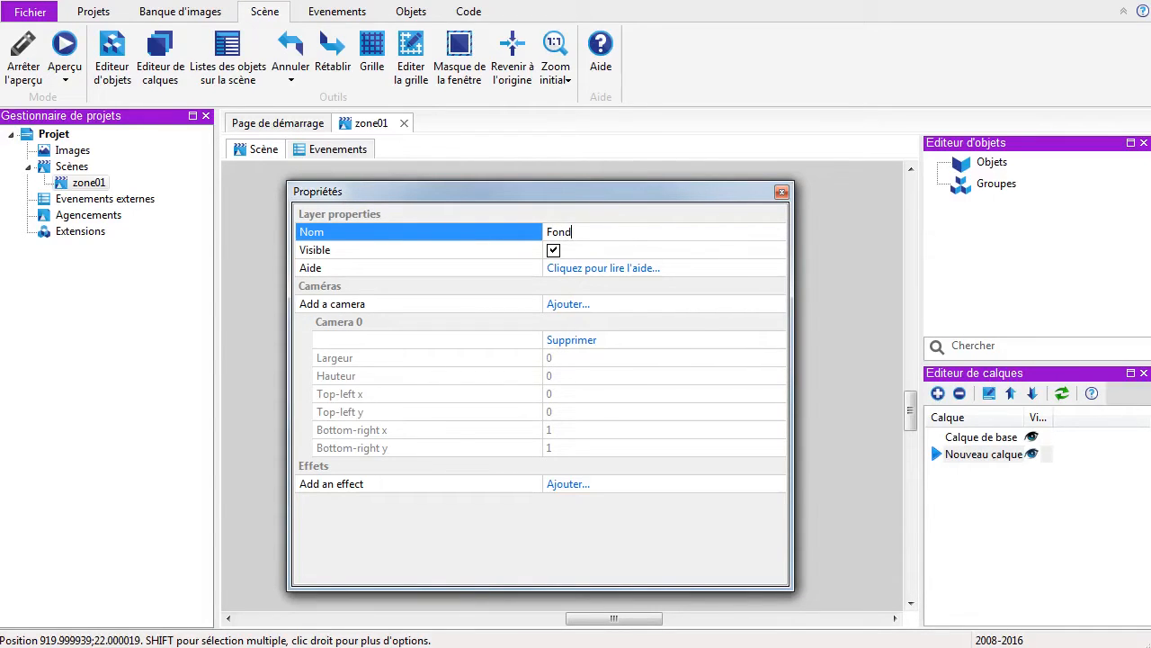
click(780, 194)
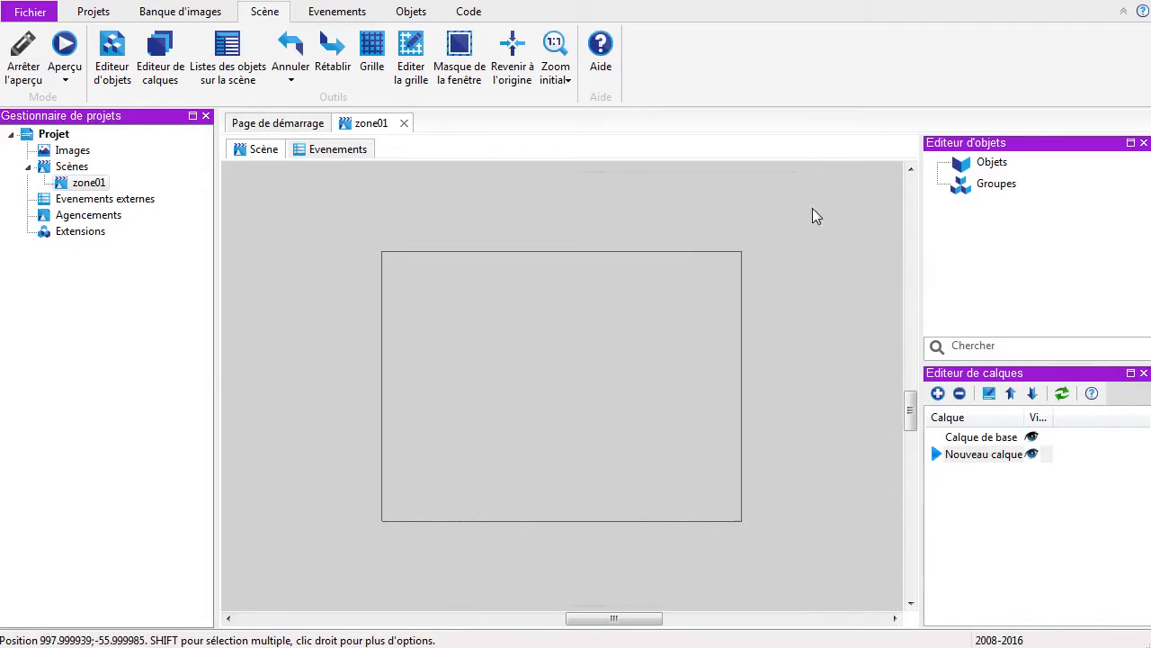
click(1064, 395)
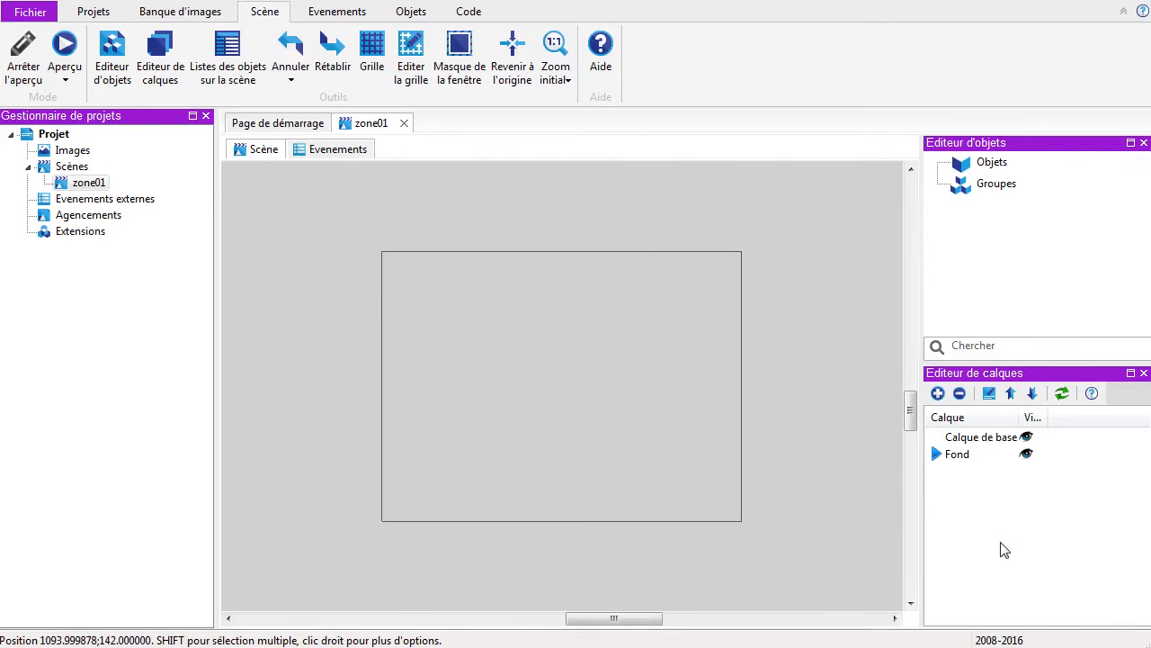
Step: Add another layer directly above Fond, name it Items and refresh the layer list
click(957, 457)
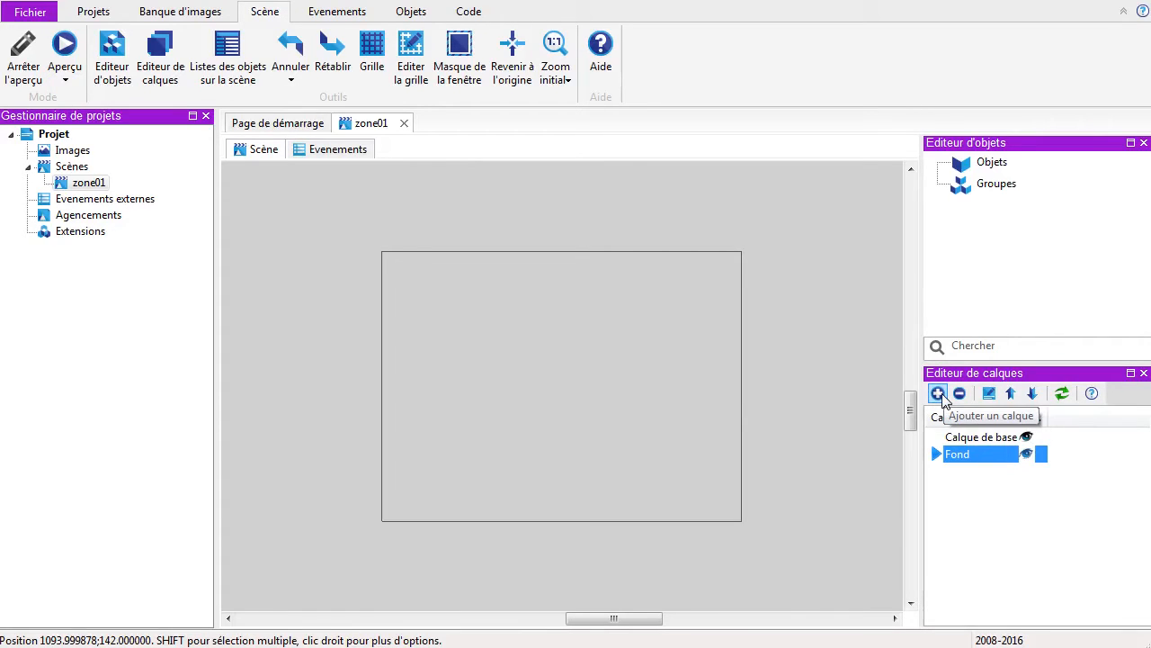
click(939, 394)
click(990, 459)
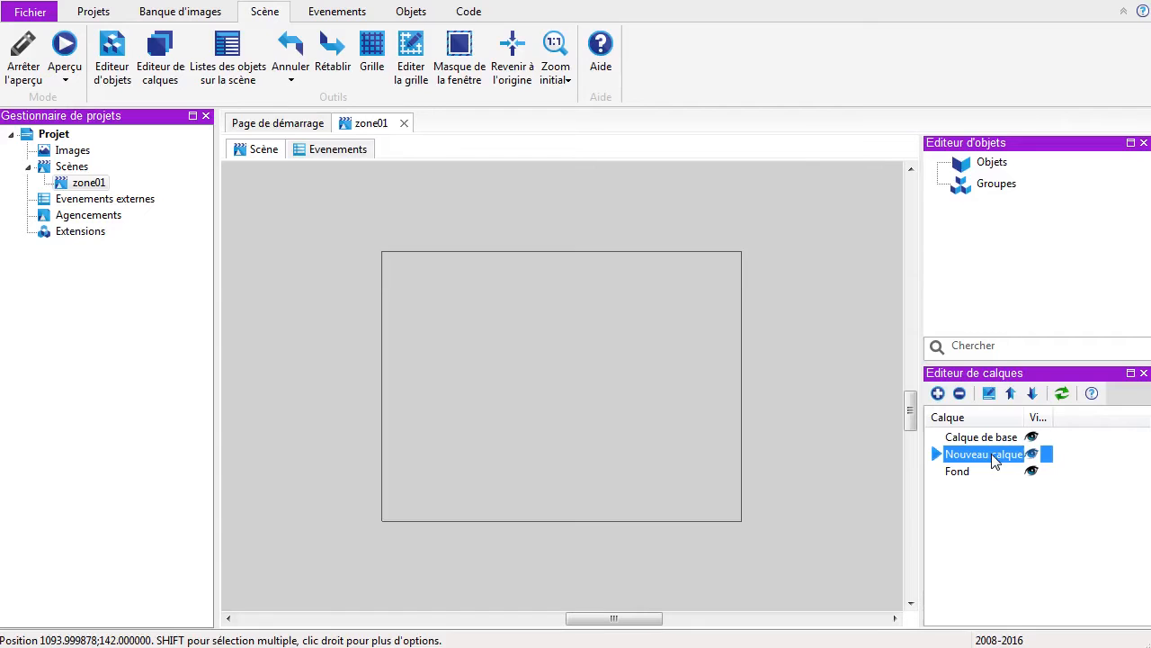
double_click(994, 460)
click(645, 232)
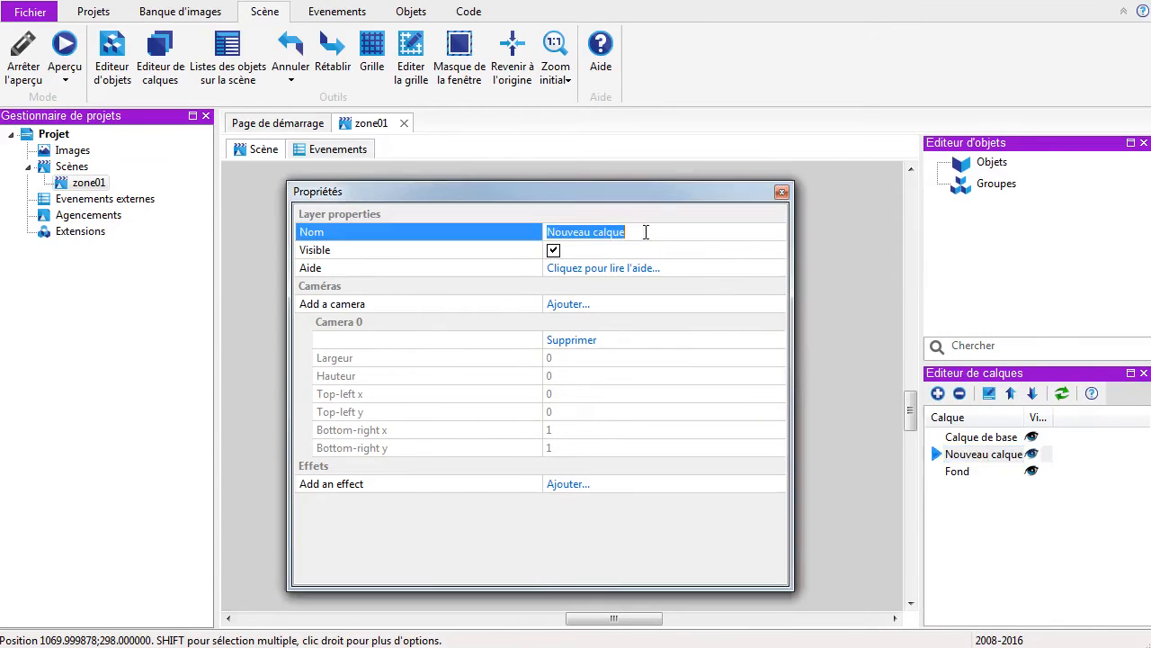
text(items)
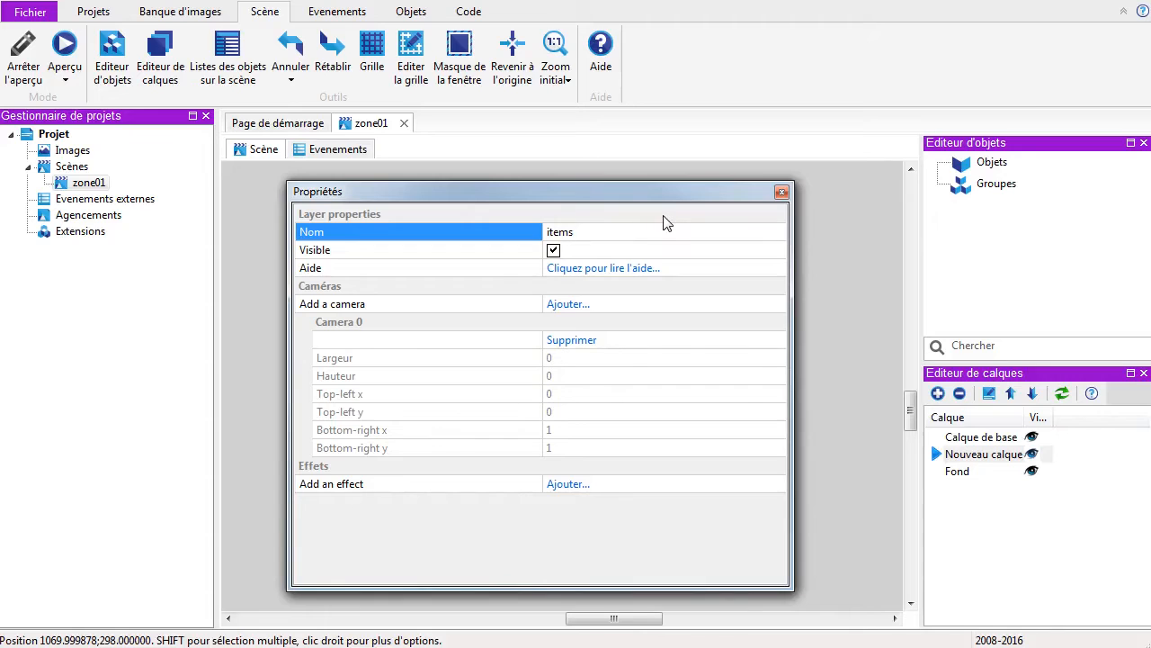
click(780, 192)
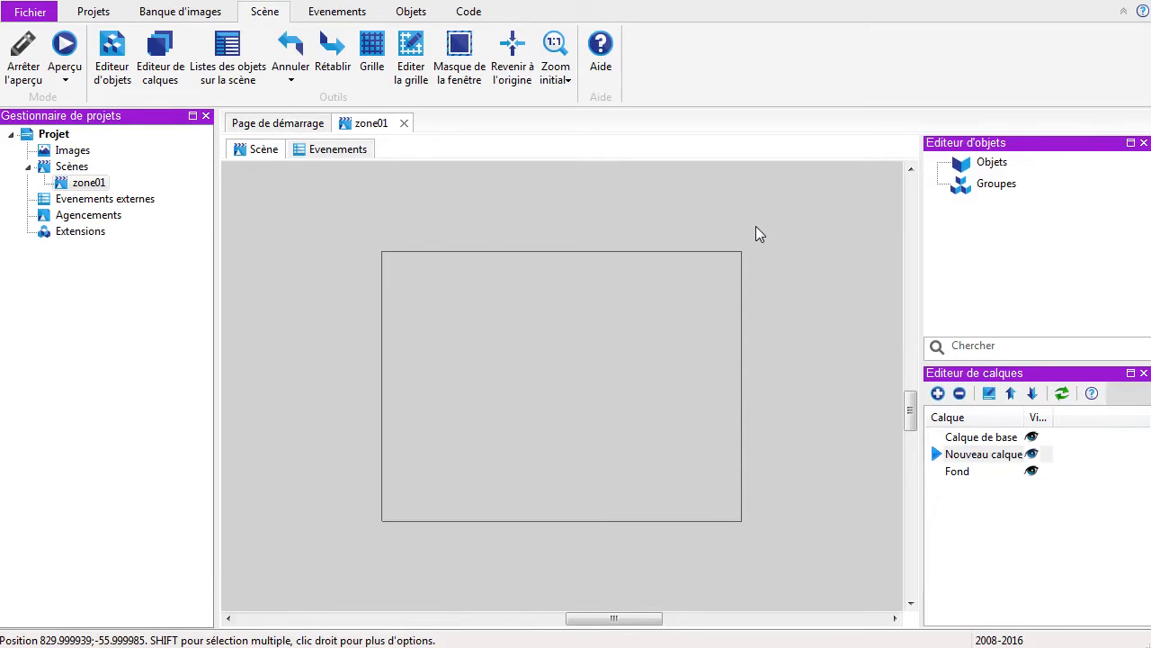
click(1062, 393)
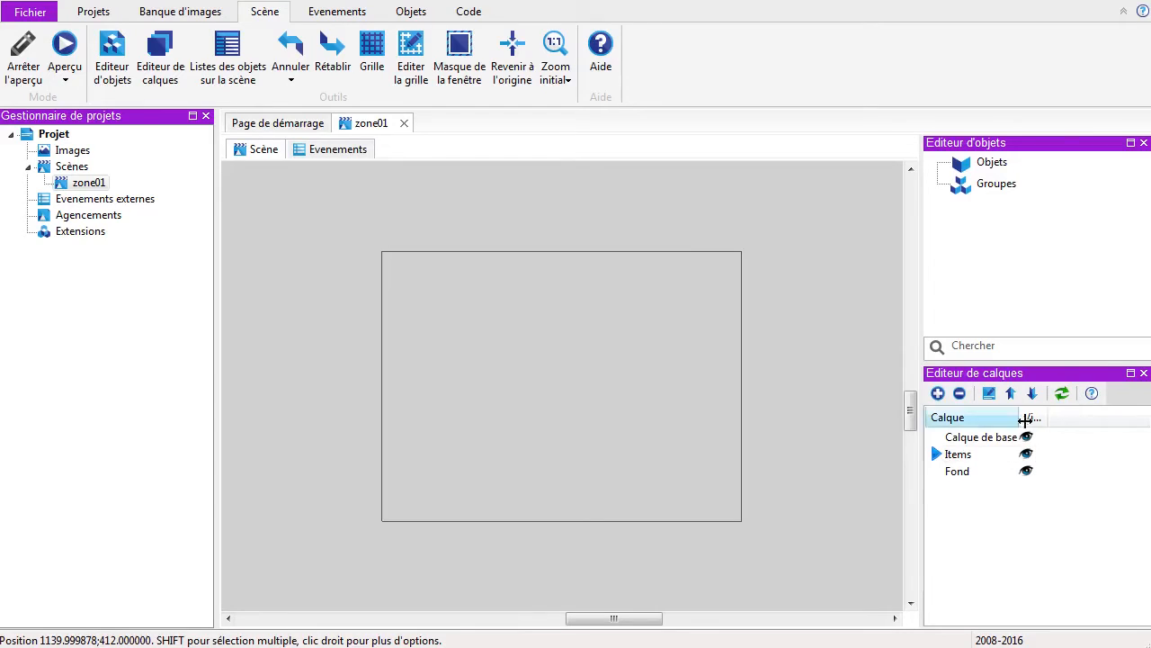
Step: Add a layer above Items, name it Joueur et PNJ and refresh the layer list
click(985, 459)
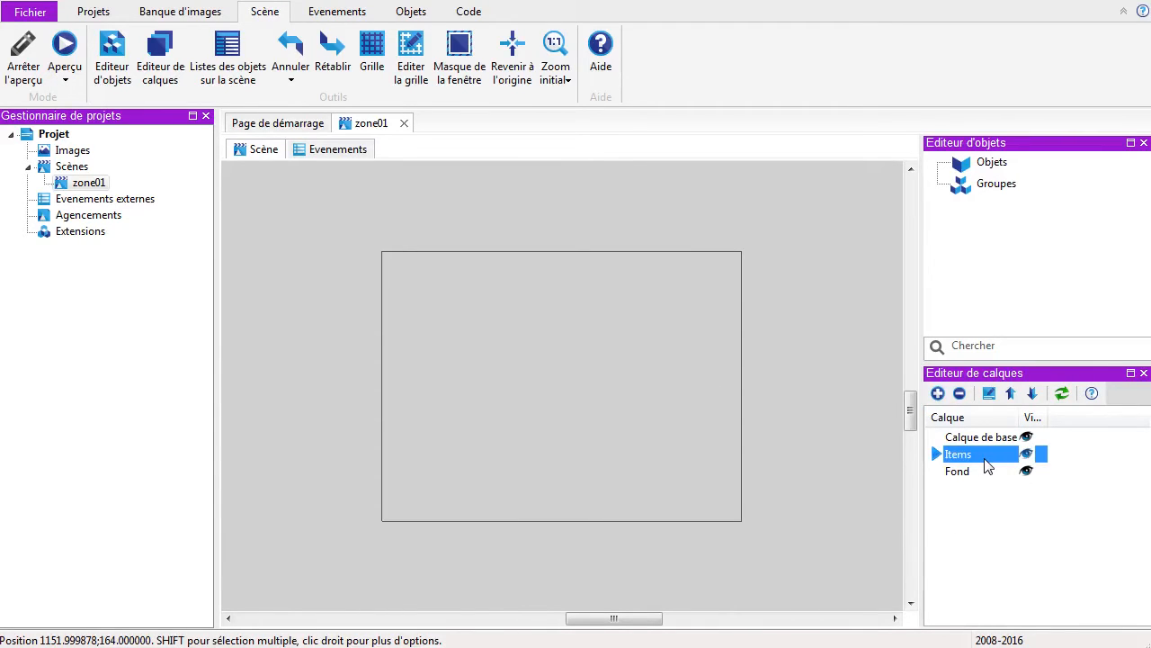
click(978, 471)
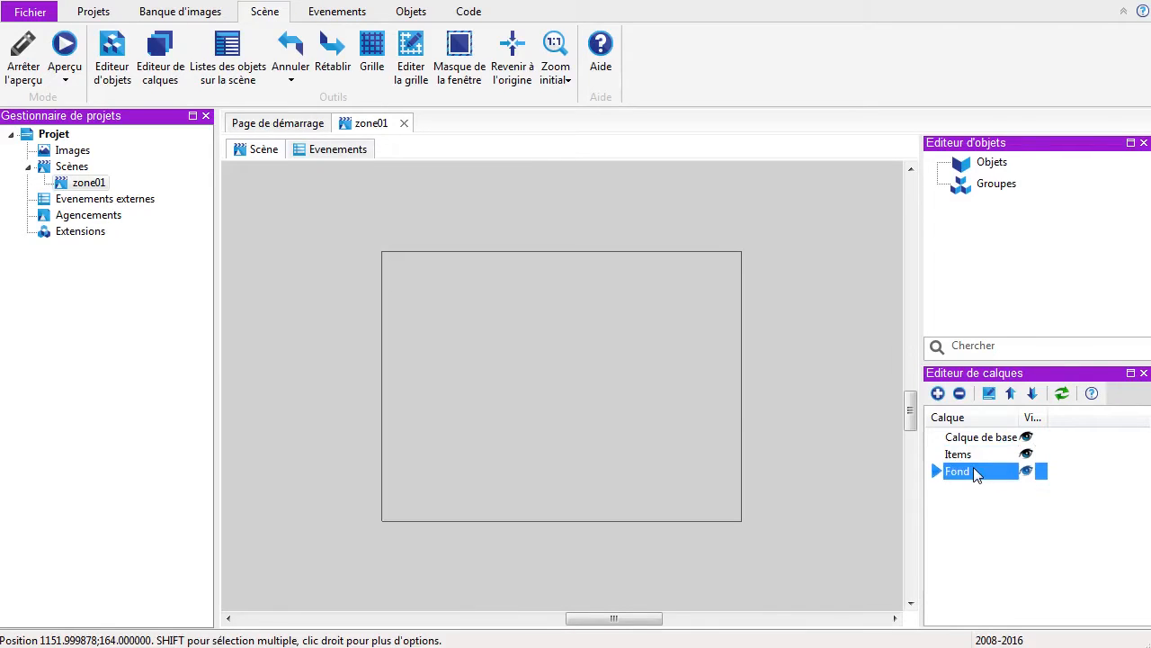
click(984, 456)
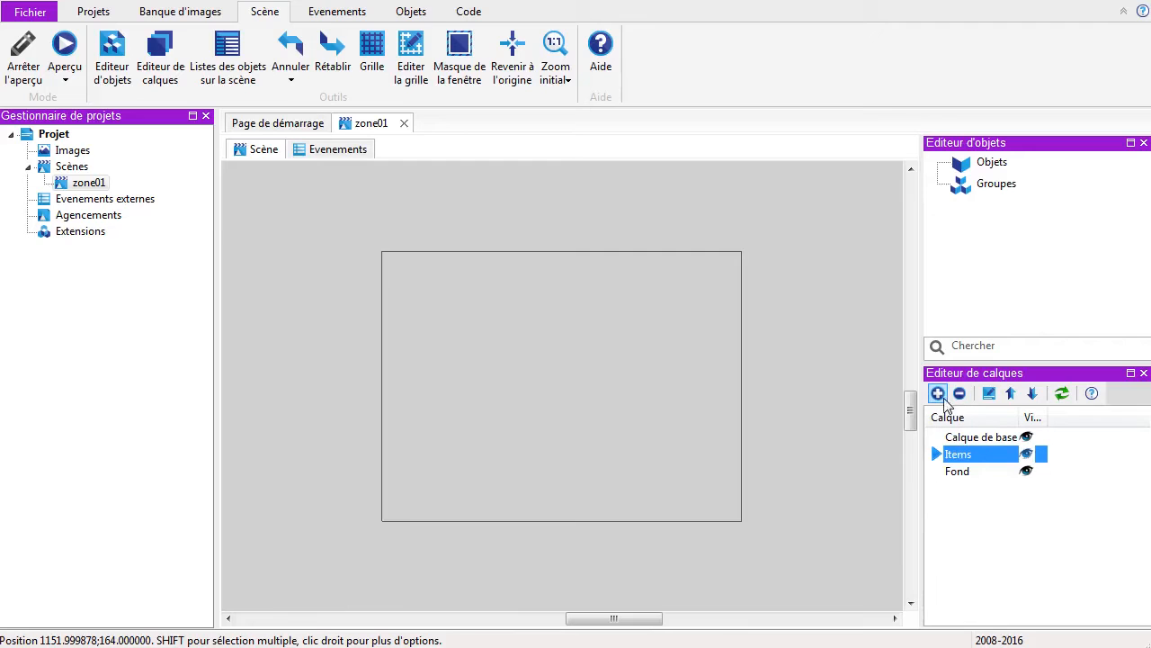
click(938, 394)
click(990, 457)
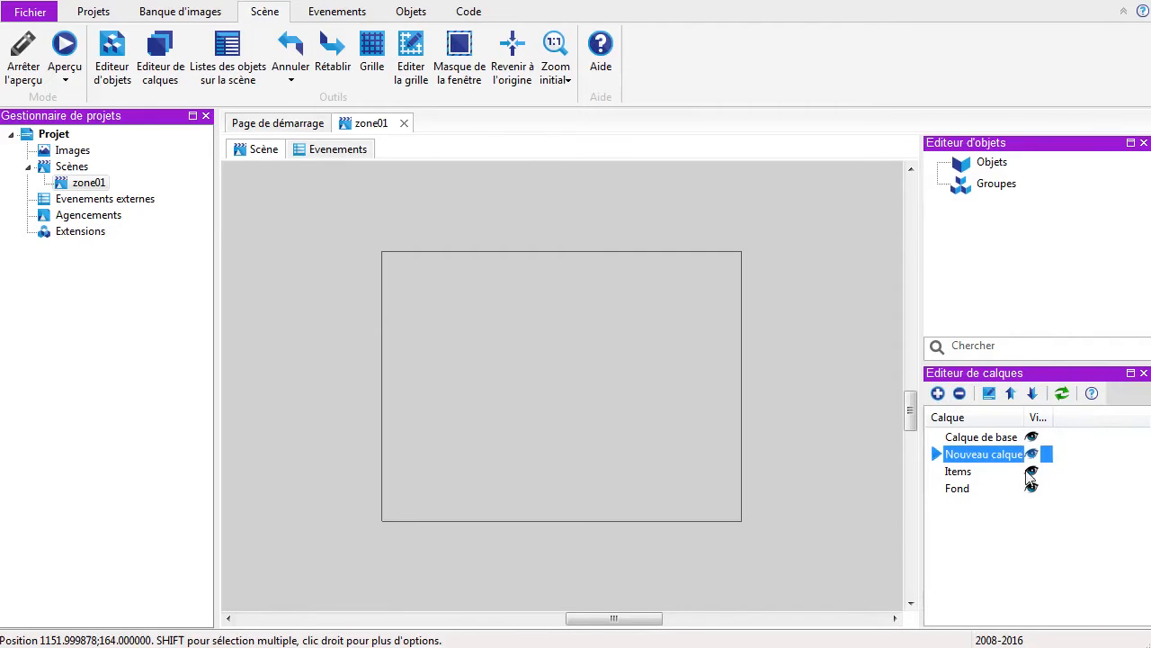
double_click(994, 455)
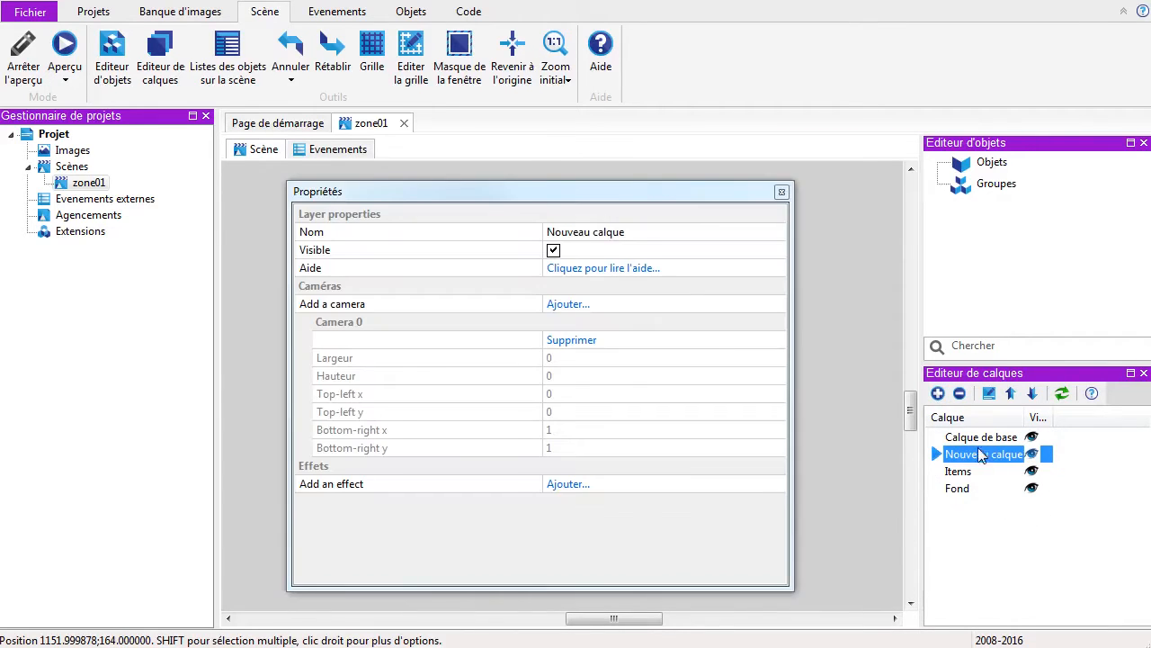
click(642, 233)
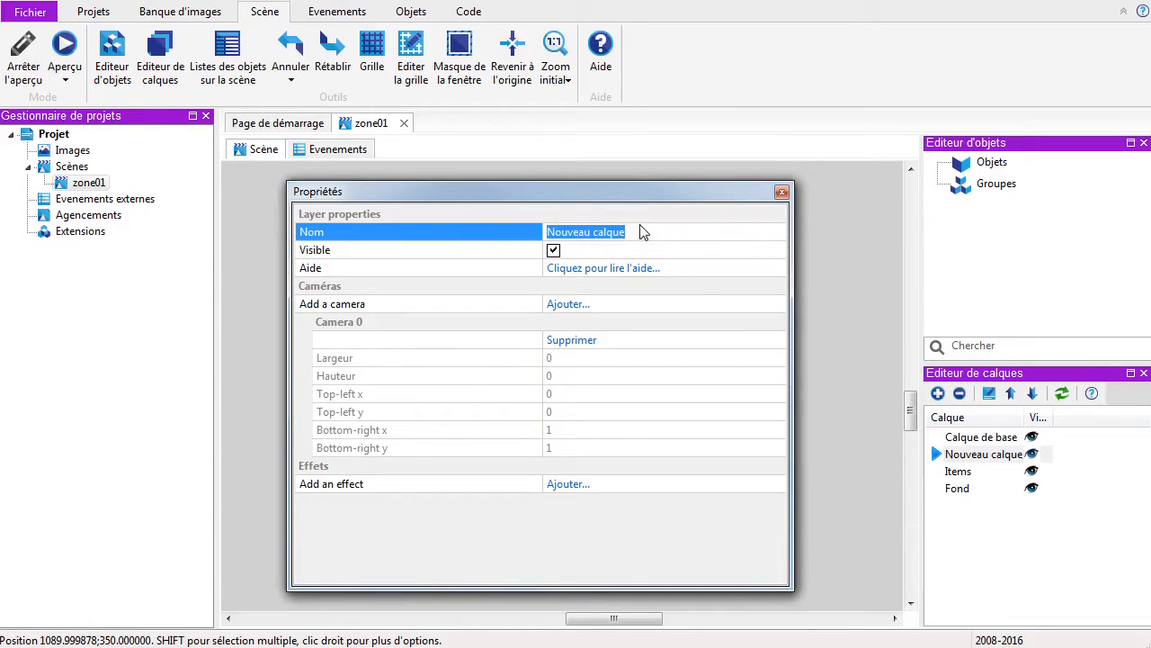
text(Joueur et PNJ)
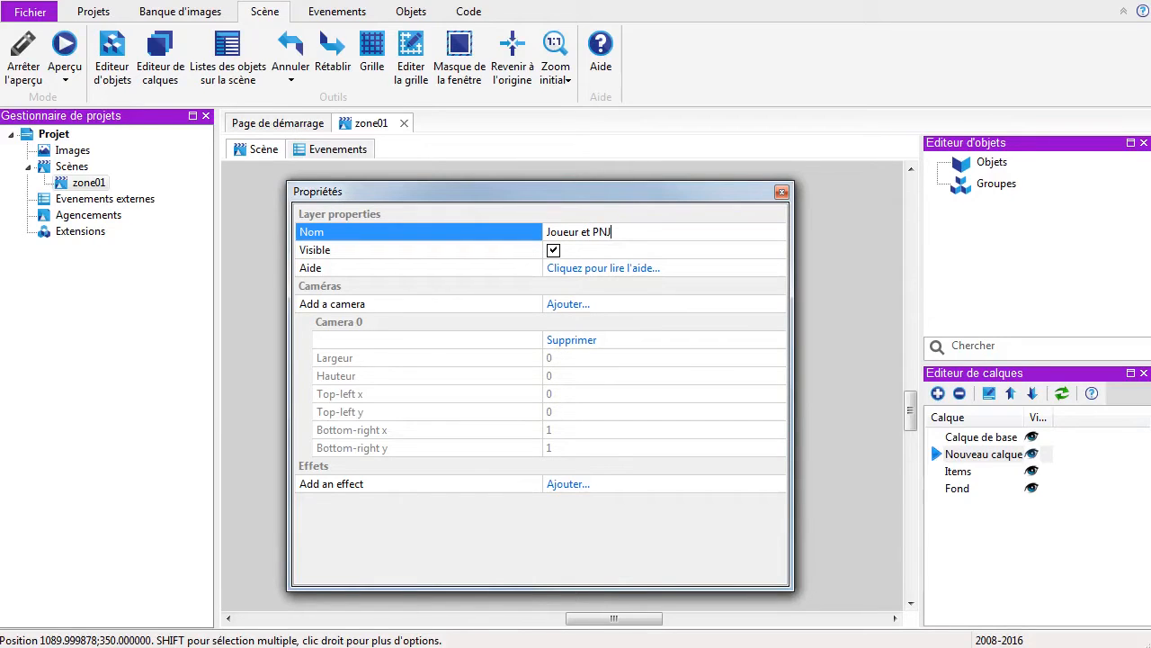
click(781, 192)
click(1062, 393)
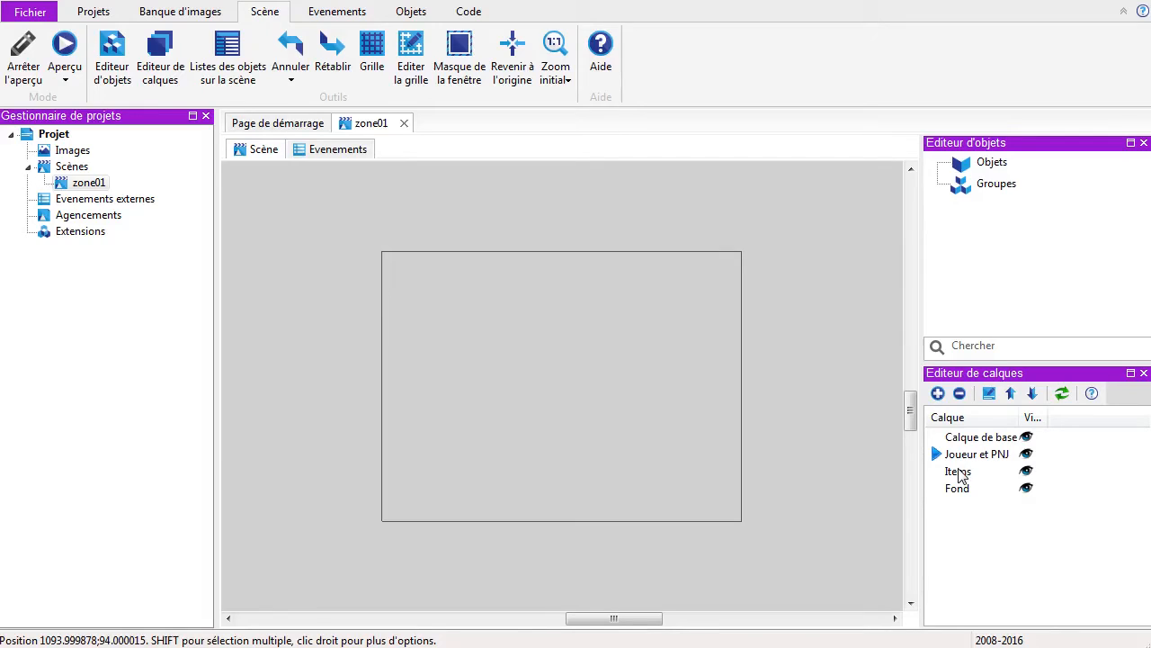
Step: Add a layer above Joueur et PNJ, name it Dialogues and refresh the layer list
click(991, 457)
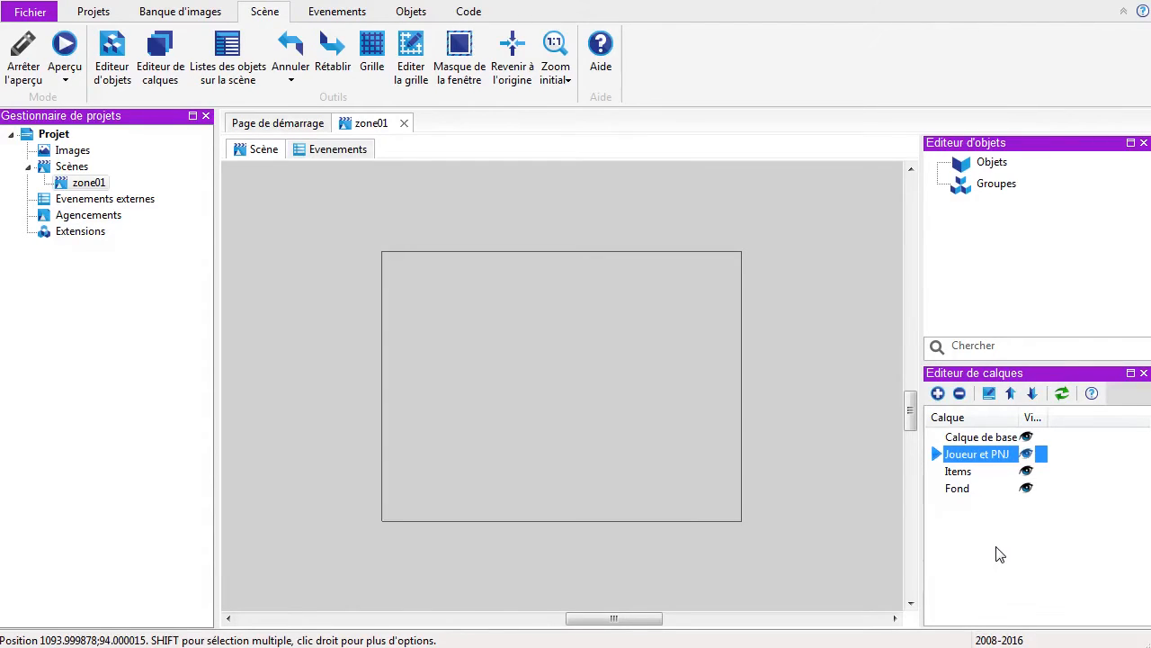
click(937, 393)
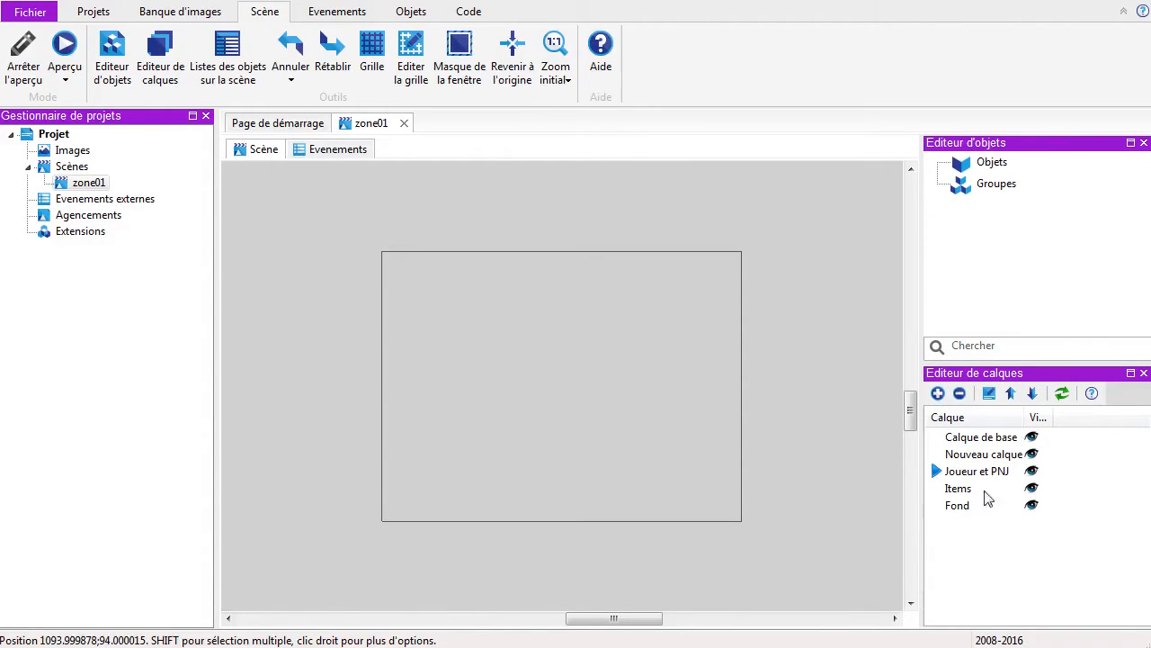
double_click(982, 457)
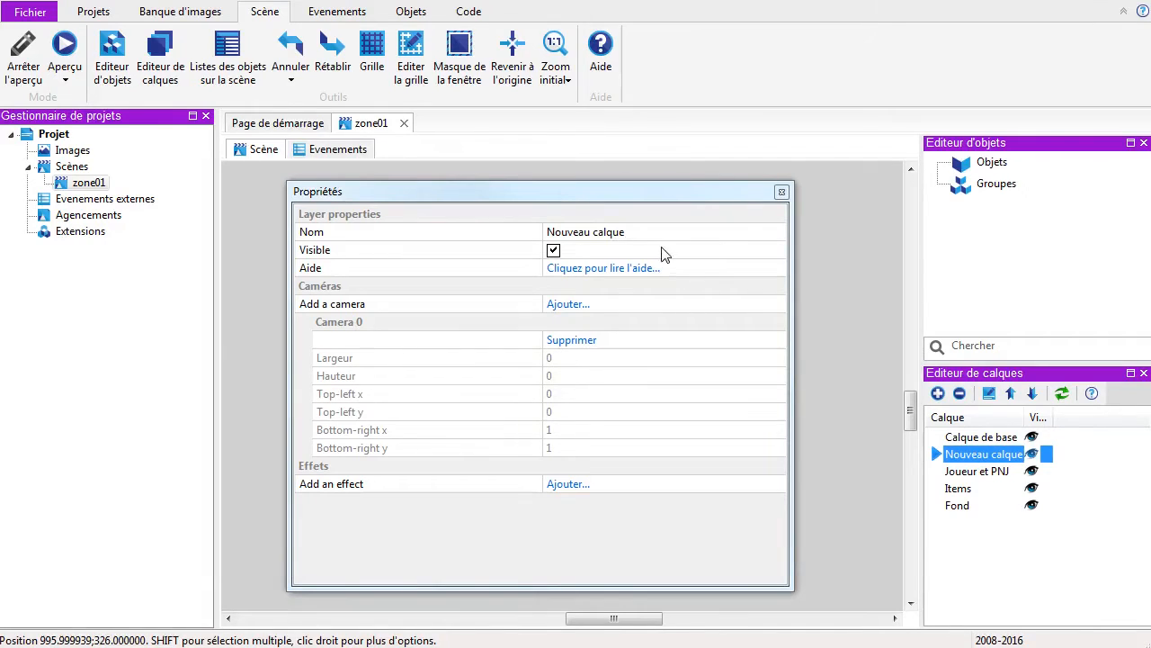
click(681, 233)
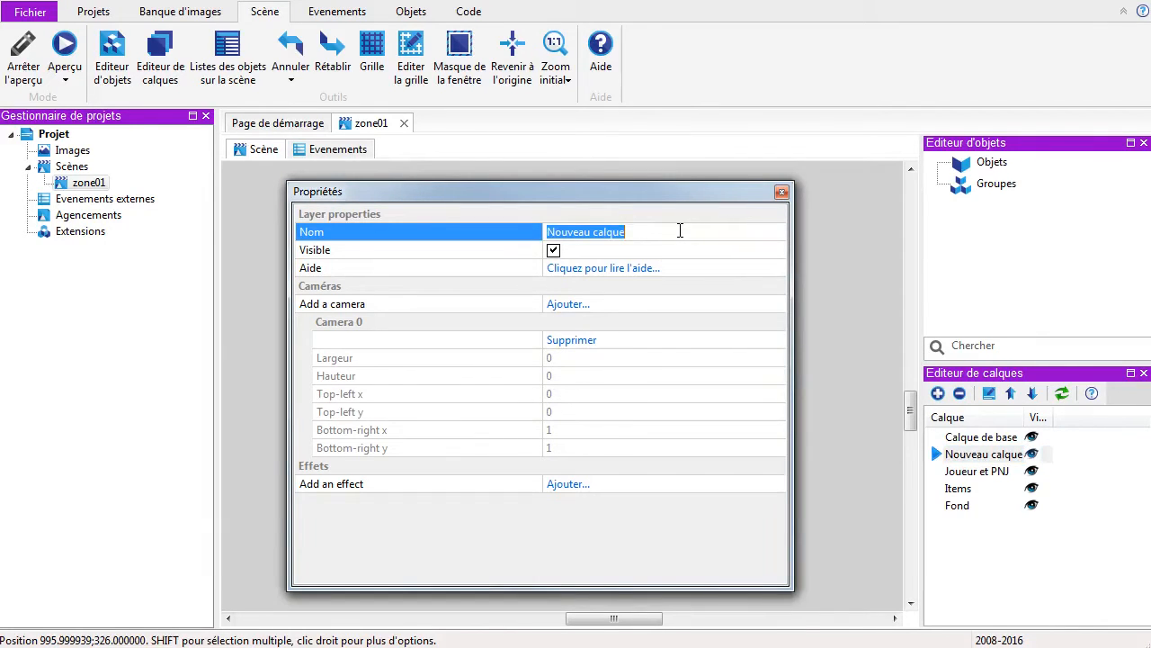
text(Dialogues)
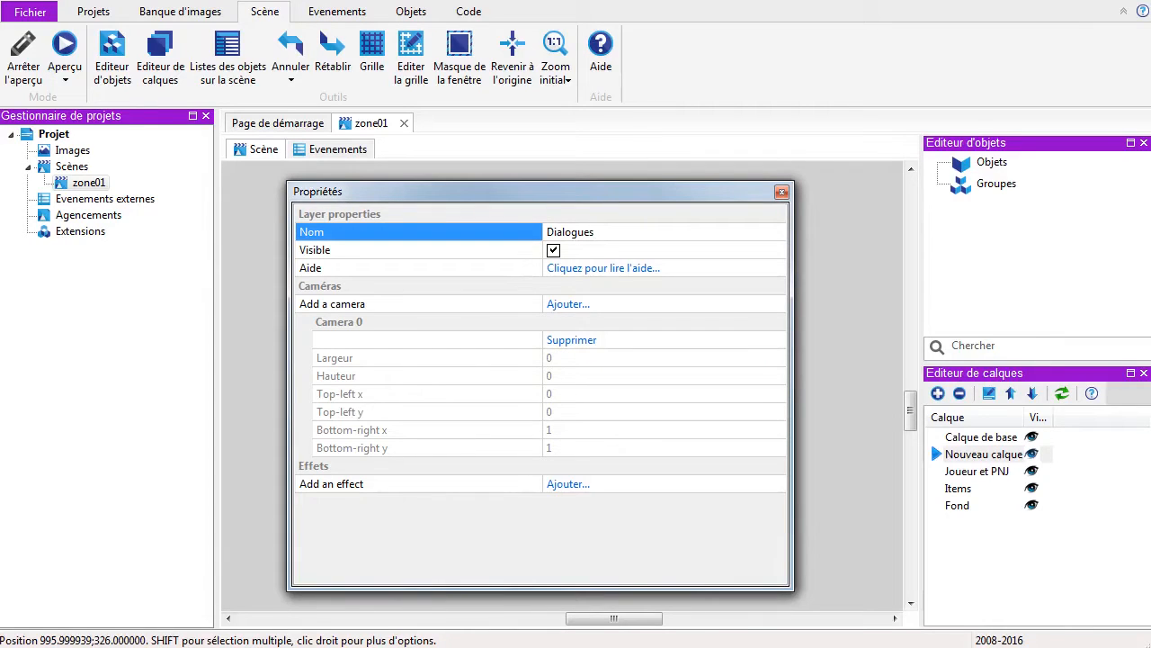
click(781, 193)
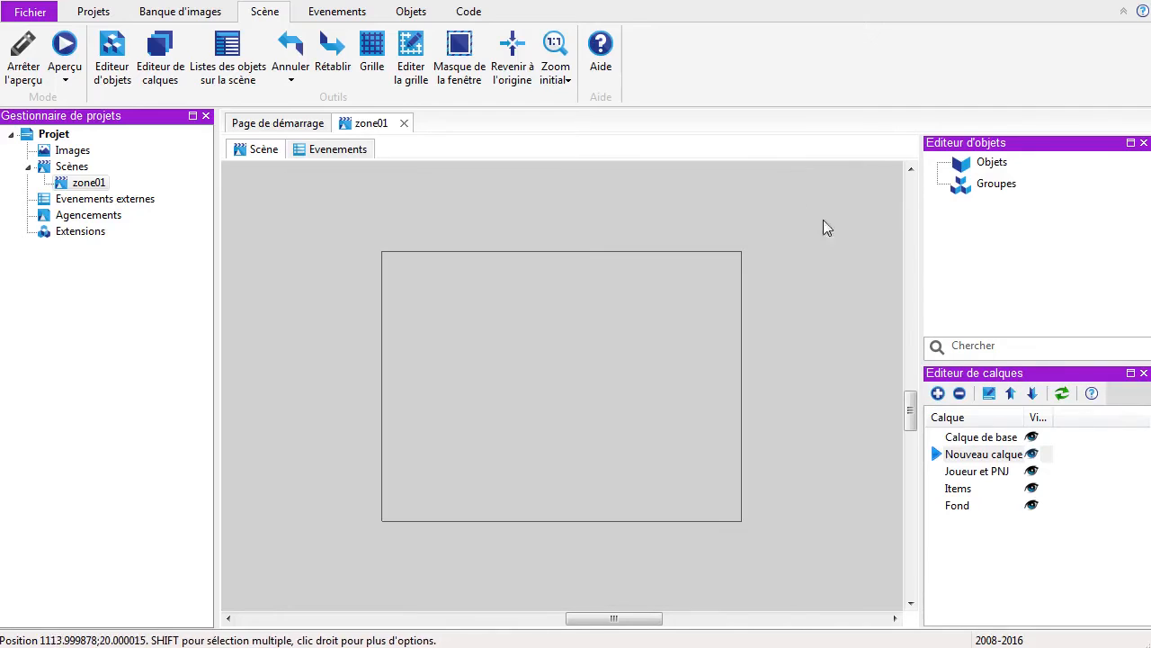
click(1061, 393)
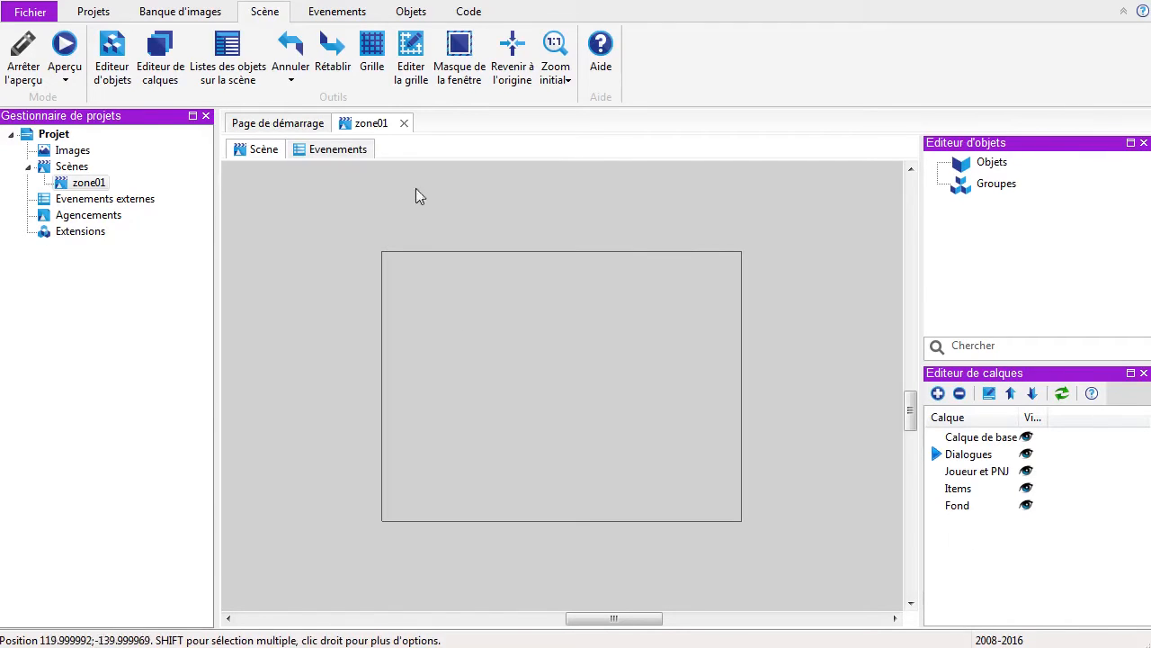
Step: Add a layer above Dialogues, name it GUI and refresh the layer list
click(971, 461)
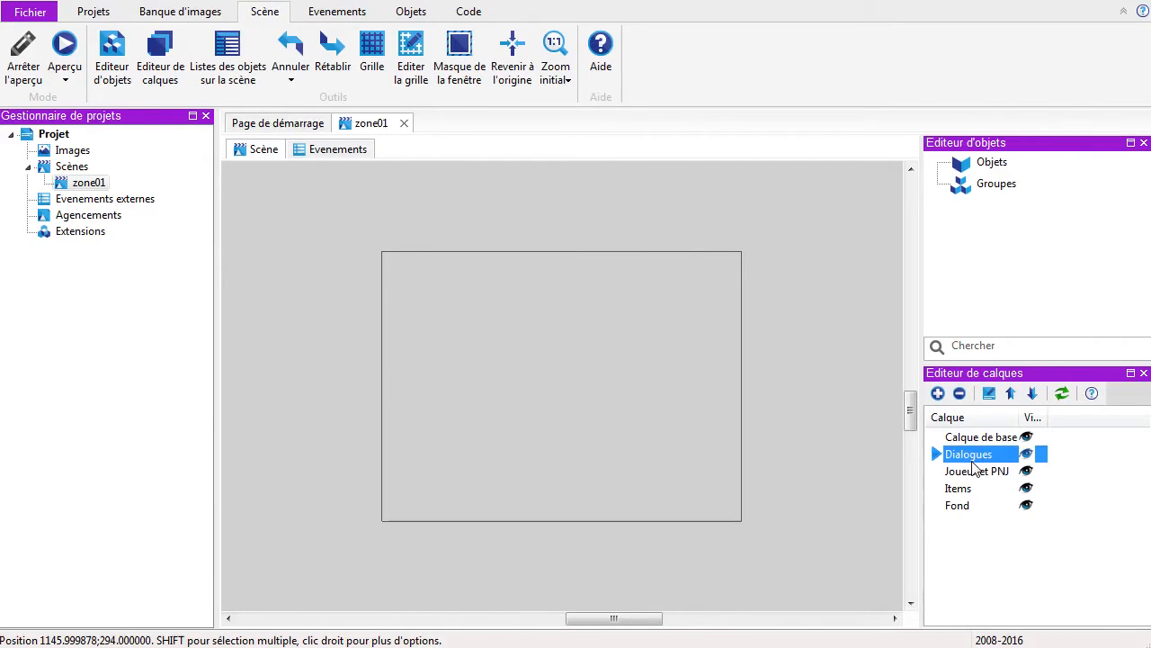
click(935, 394)
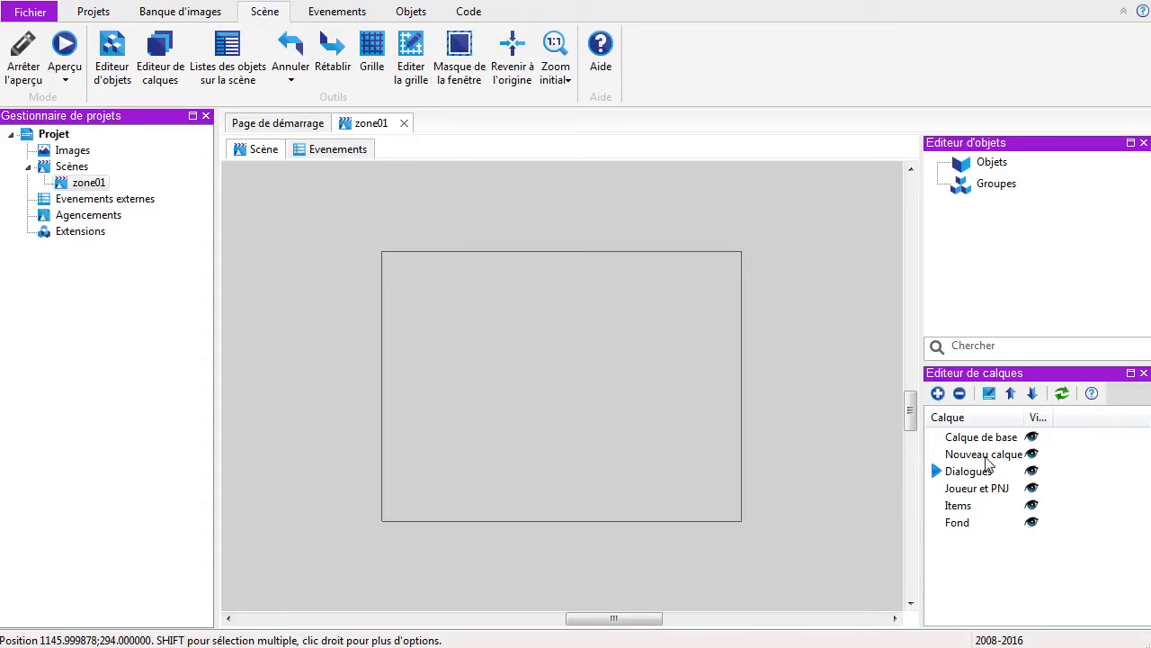
click(989, 459)
double_click(988, 461)
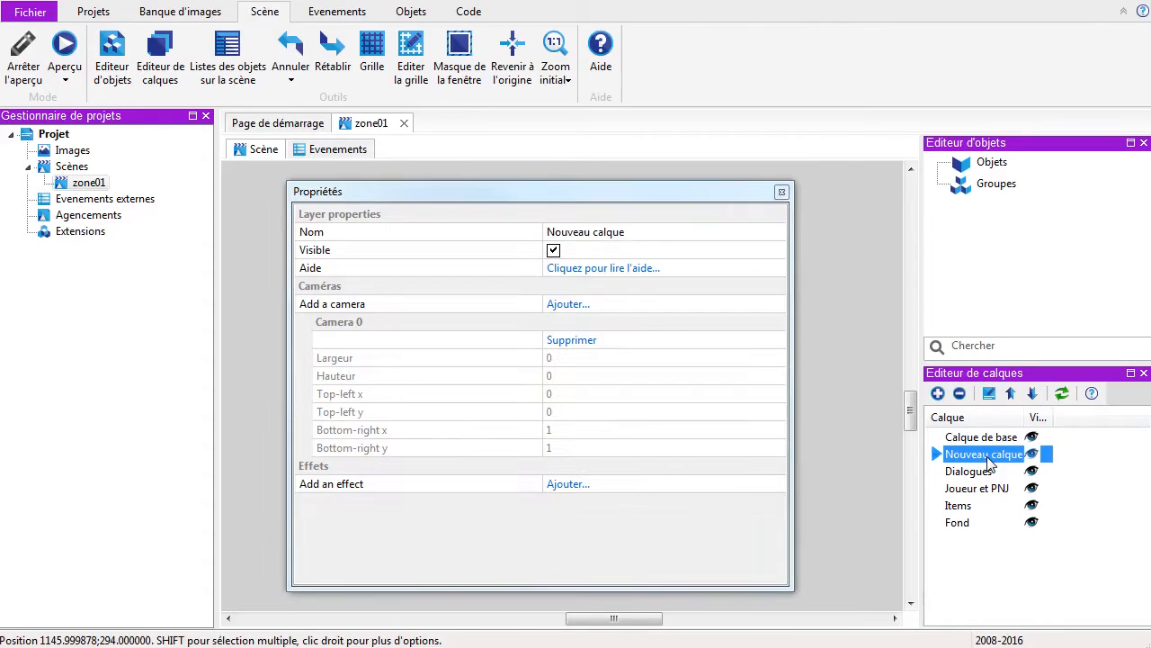
click(691, 232)
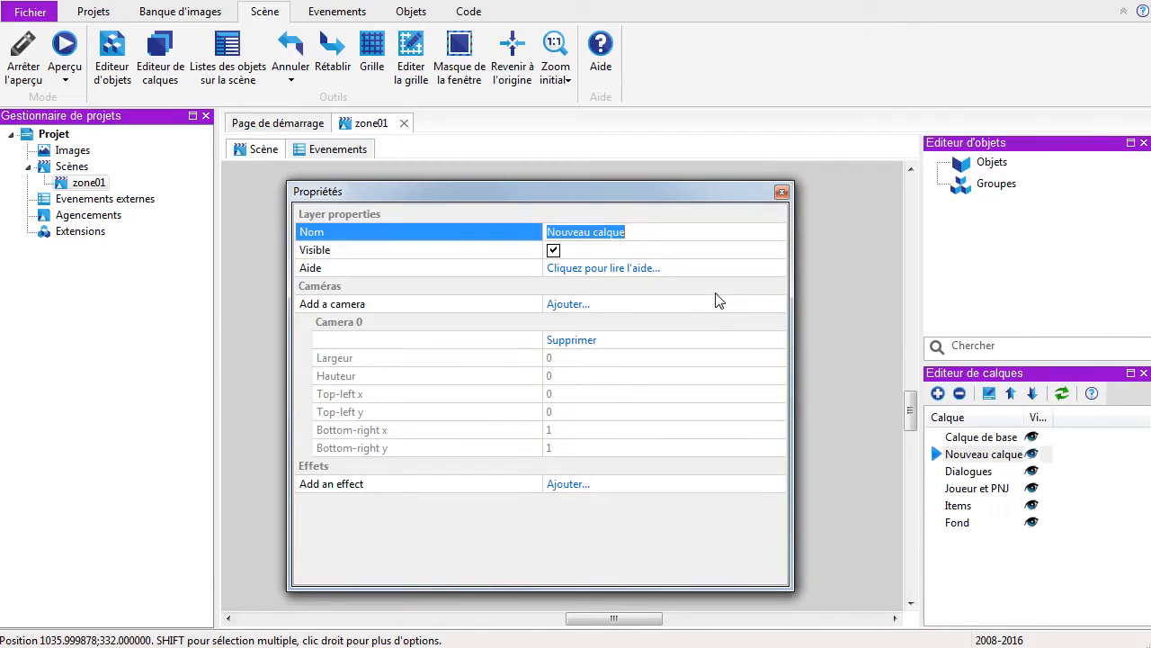
text(GUI)
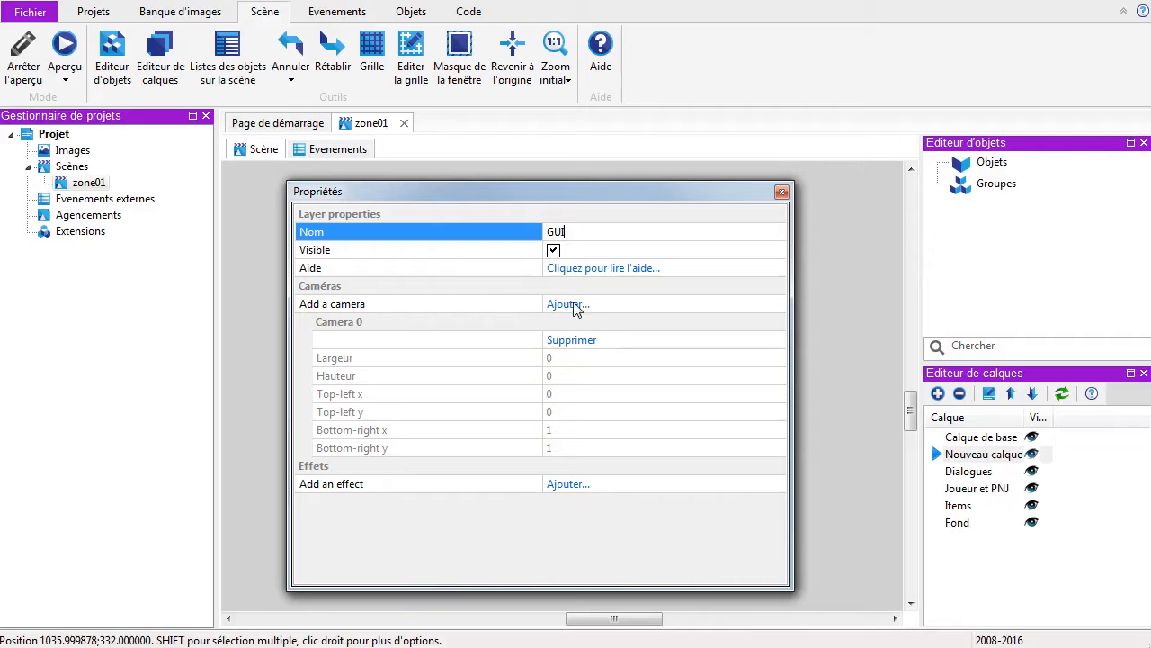
click(782, 193)
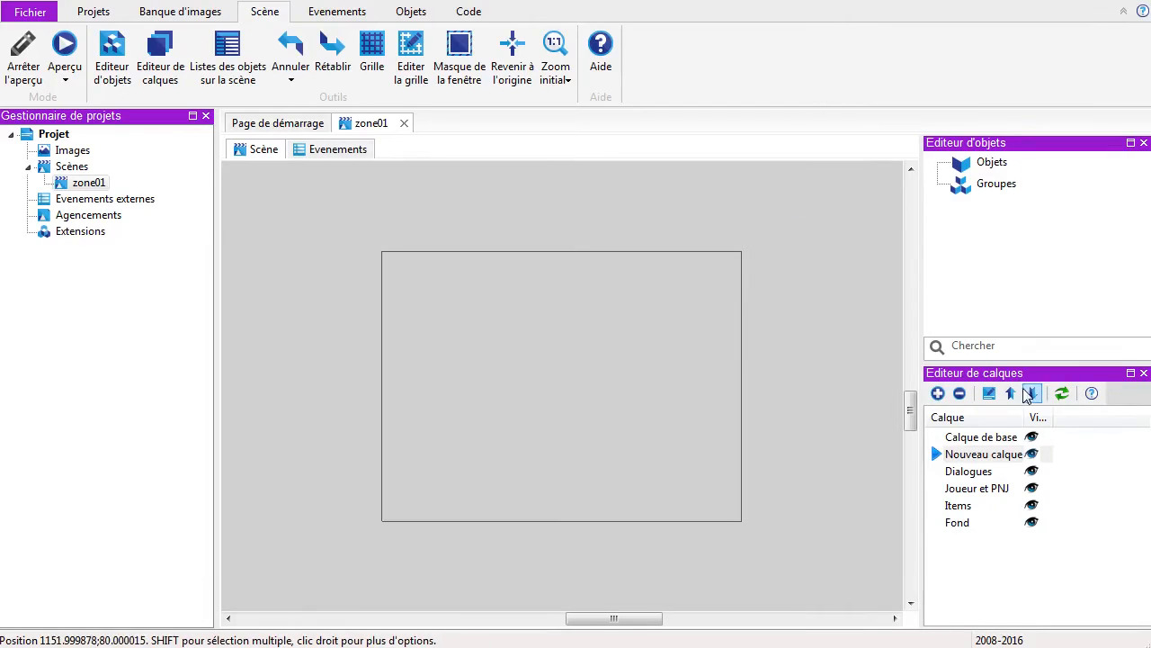
click(1062, 393)
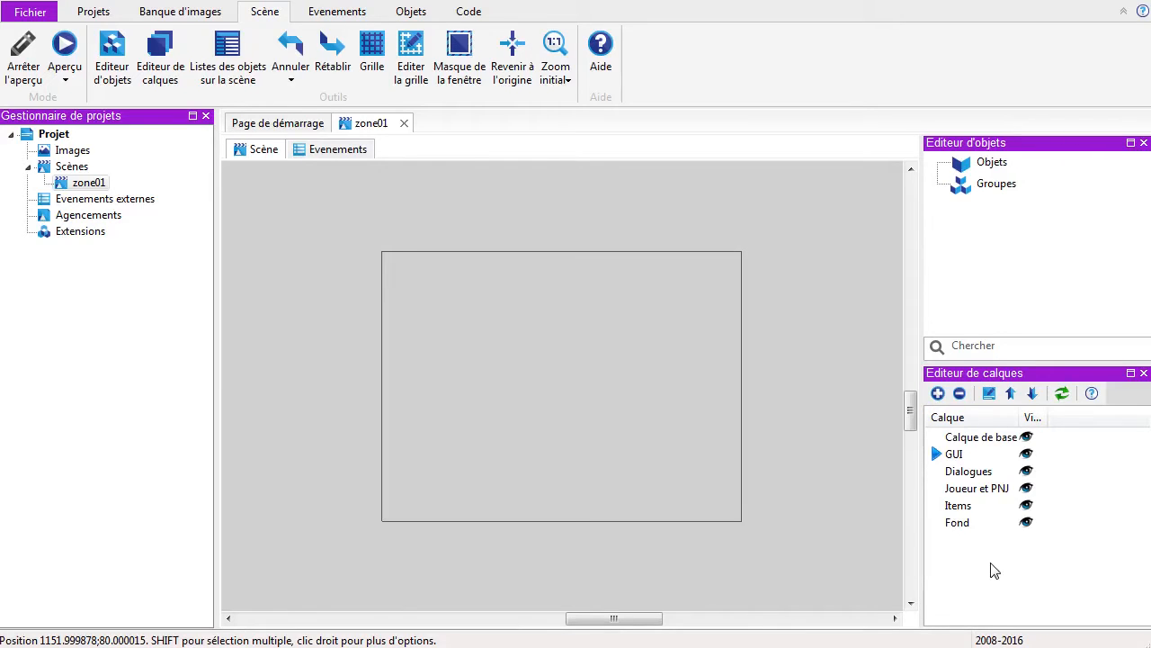
Step: Select the Fond layer and save all open projects
click(978, 527)
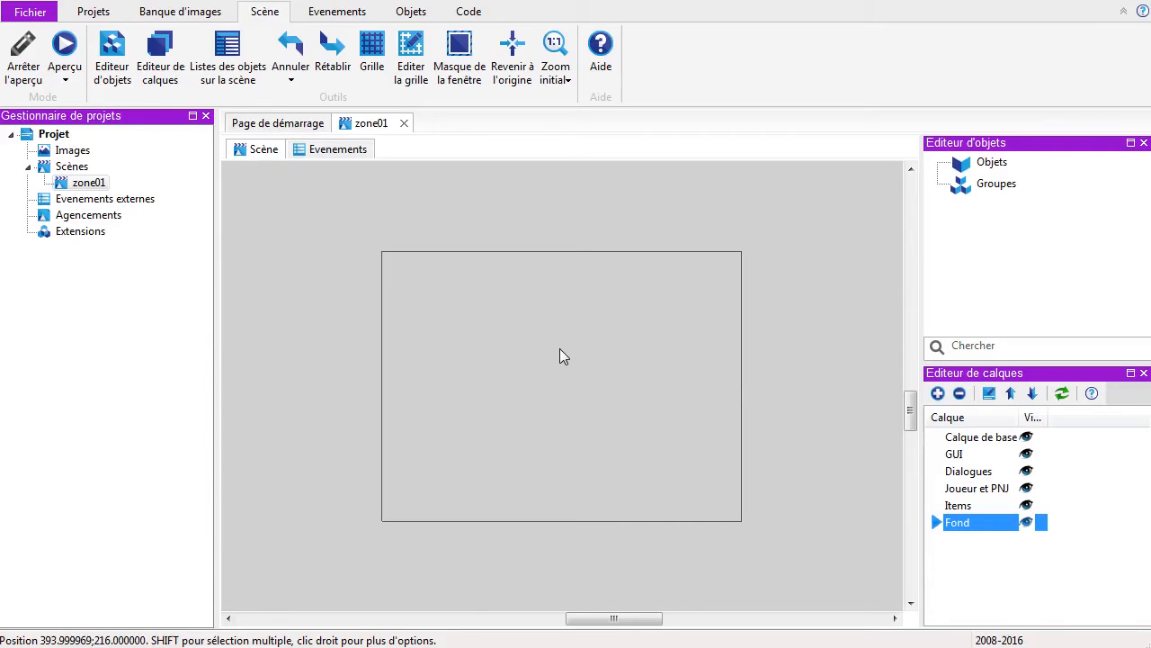
click(93, 11)
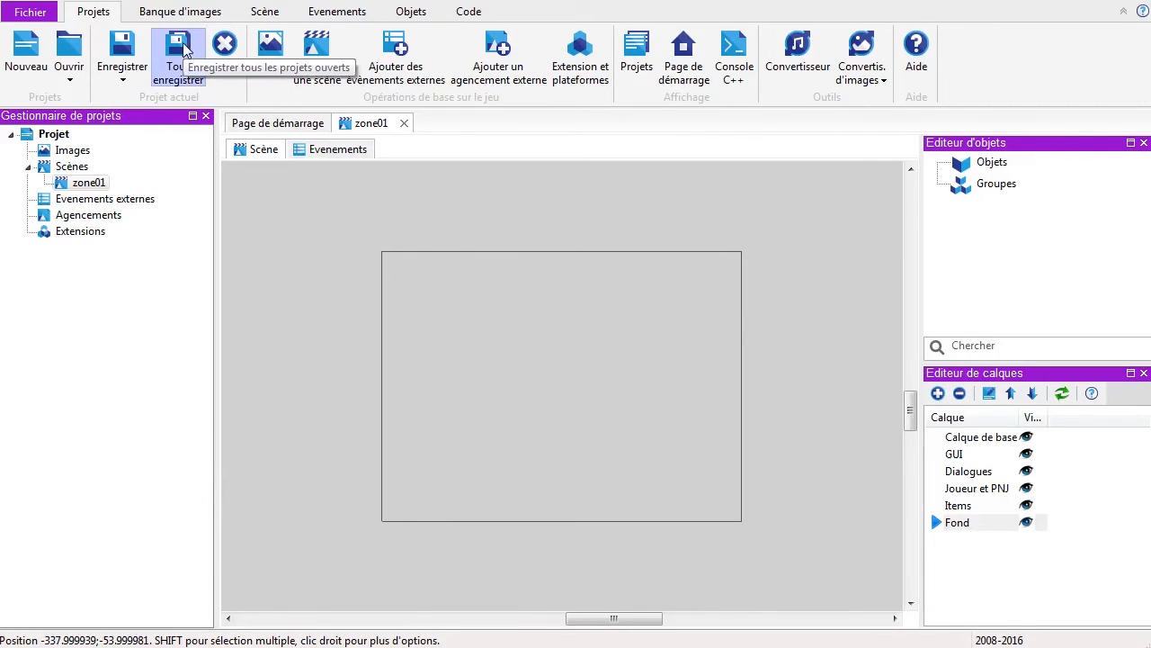
click(198, 50)
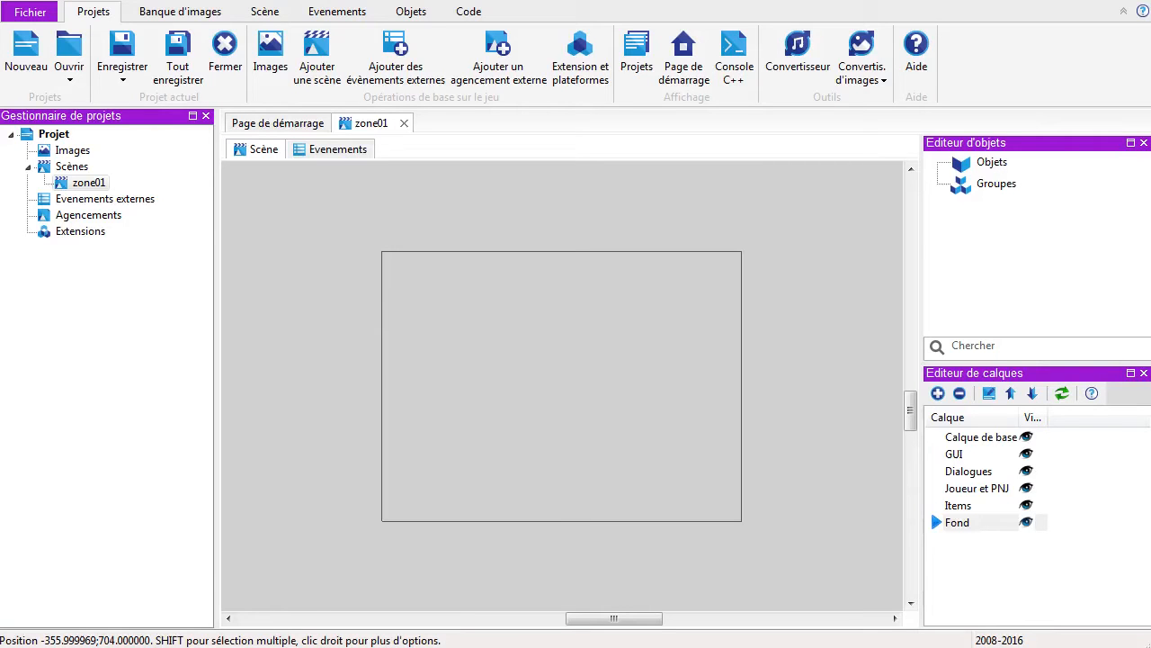
Step: Switch to the browser, look over the Tiled Map Editor home page, and return to the GDevelop scene
key(alt+Tab)
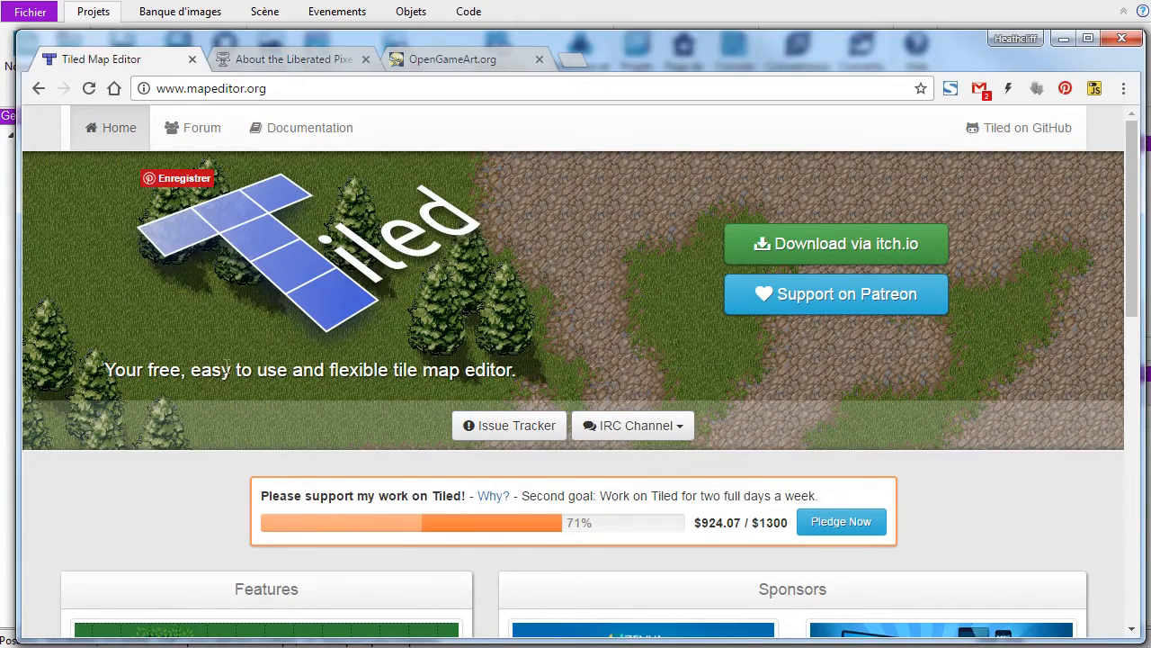
scroll(201, 381, down, 2)
scroll(135, 405, down, 1)
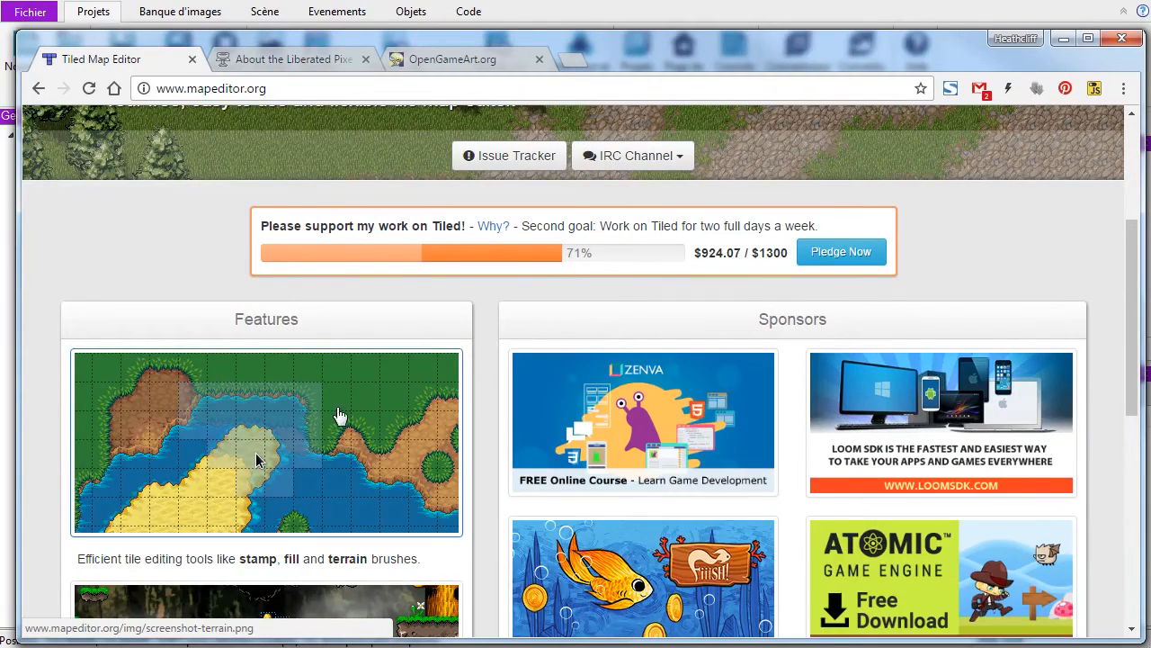
click(825, 19)
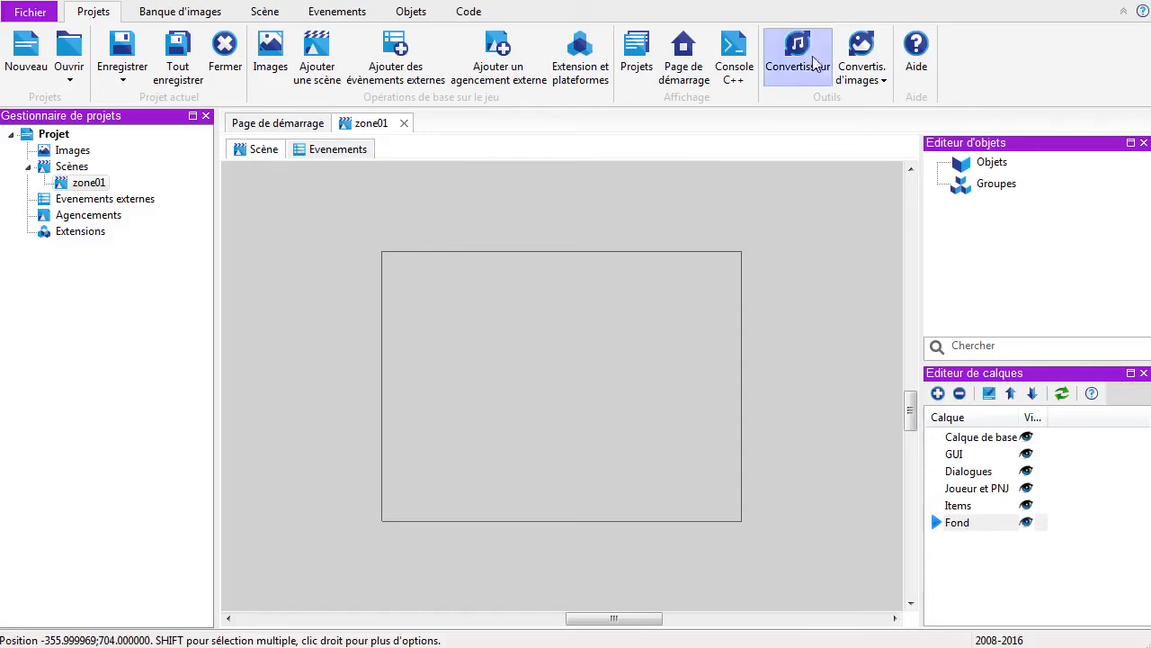
Step: Show the grid in the zone01 scene and hide it again
click(275, 12)
click(372, 52)
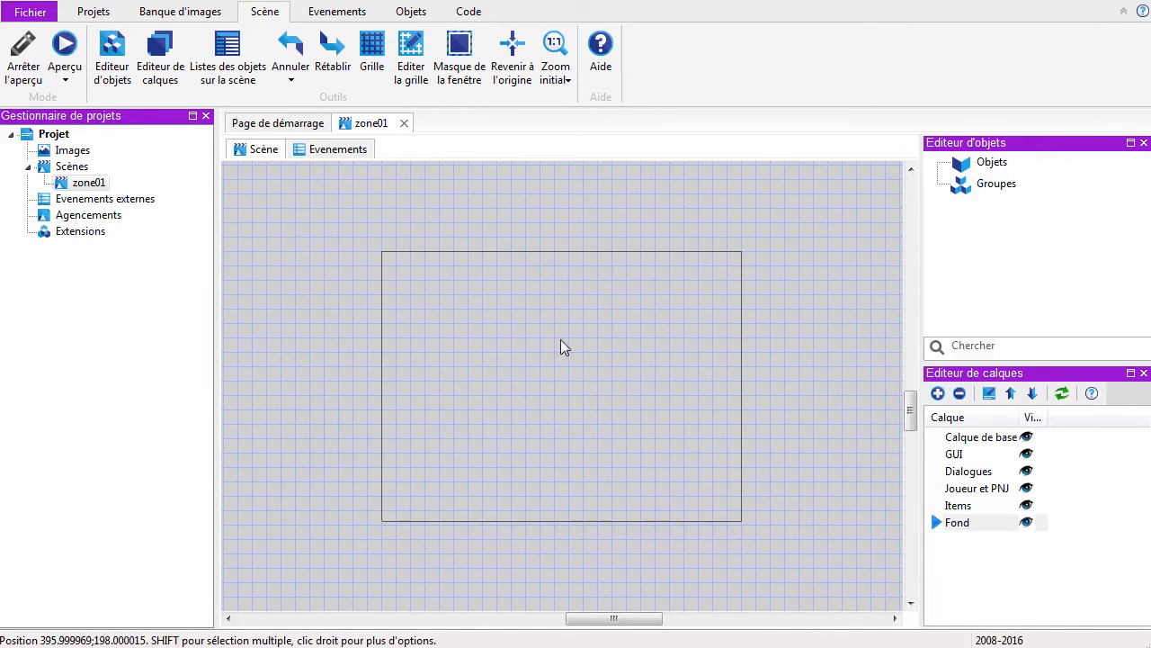
click(371, 49)
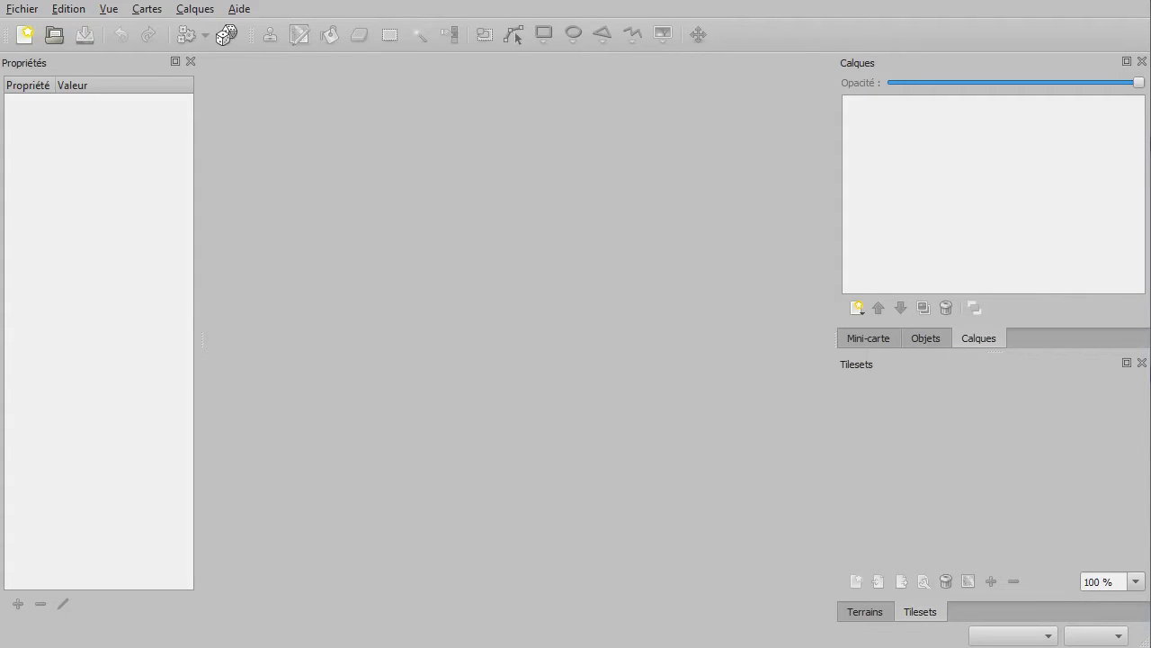
Step: Switch to the browser's Tiled website and view the terrain tool screenshot enlarged, closing it after inspection
key(alt+Tab)
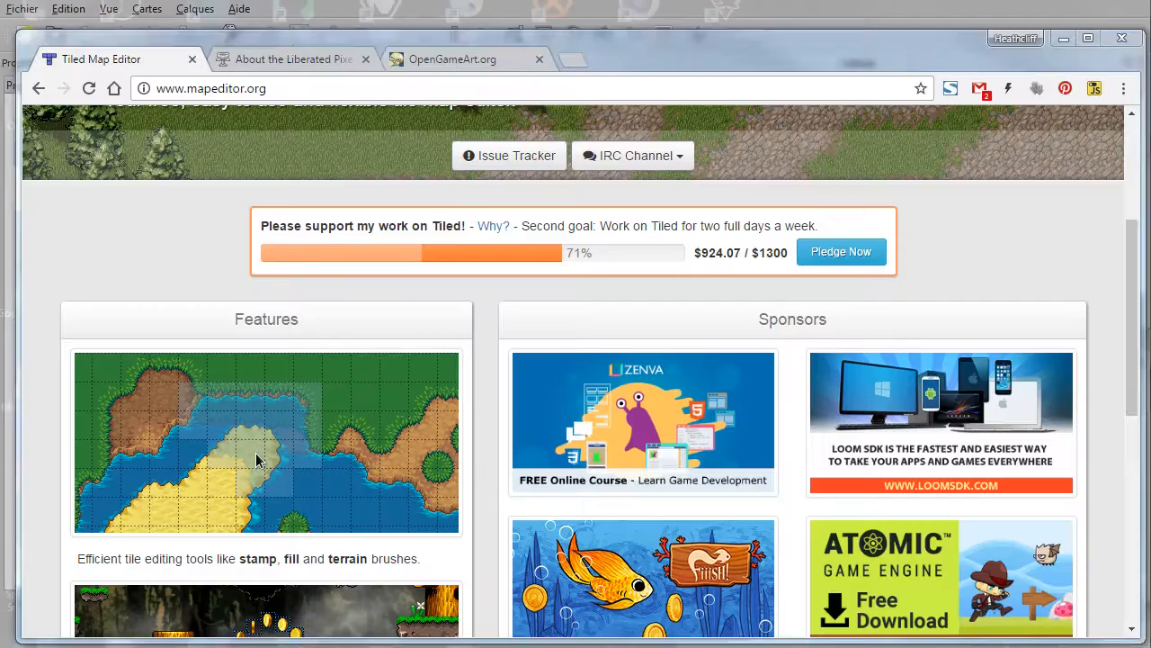
scroll(189, 340, up, 2)
scroll(189, 339, up, 1)
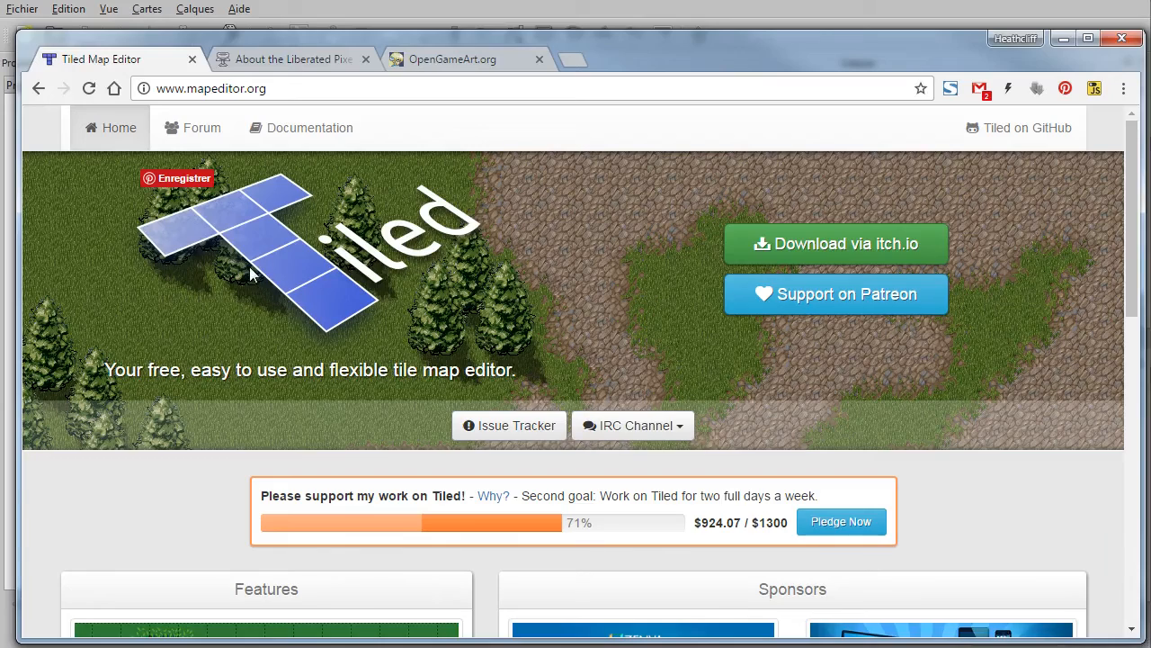
scroll(108, 328, down, 4)
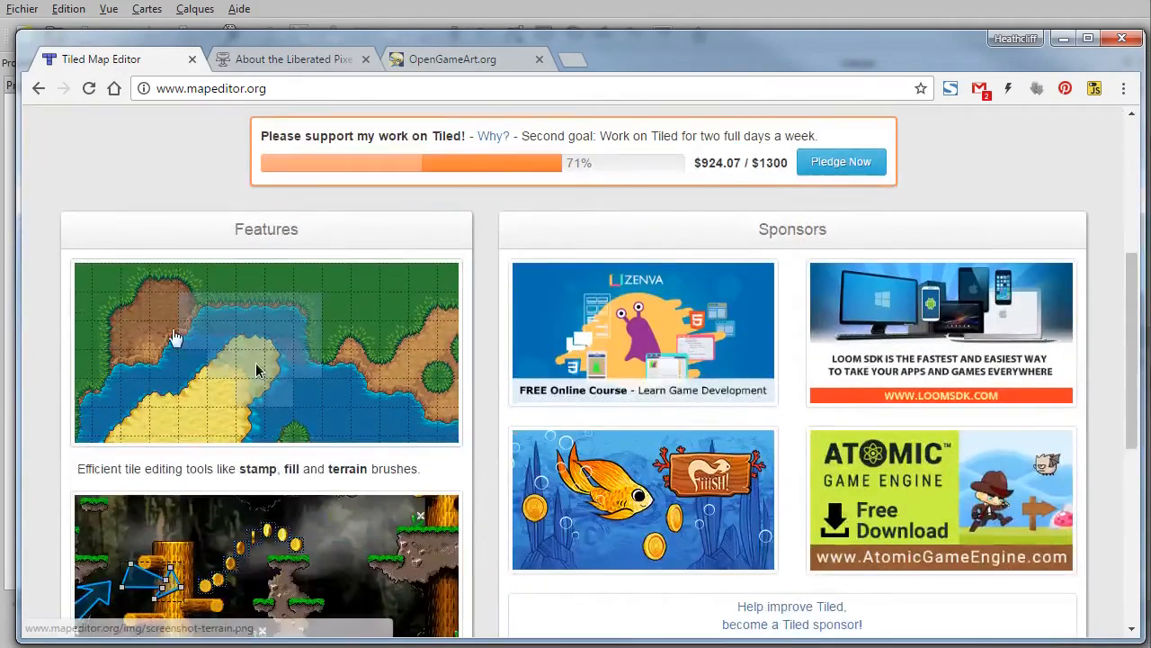
click(234, 353)
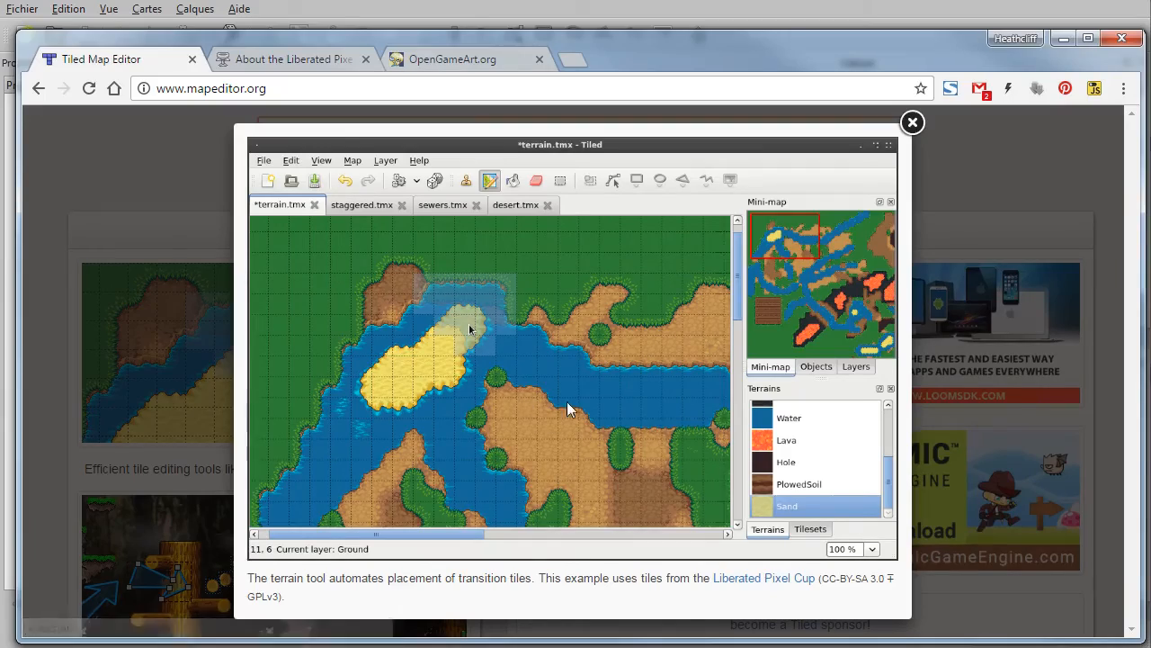
click(912, 123)
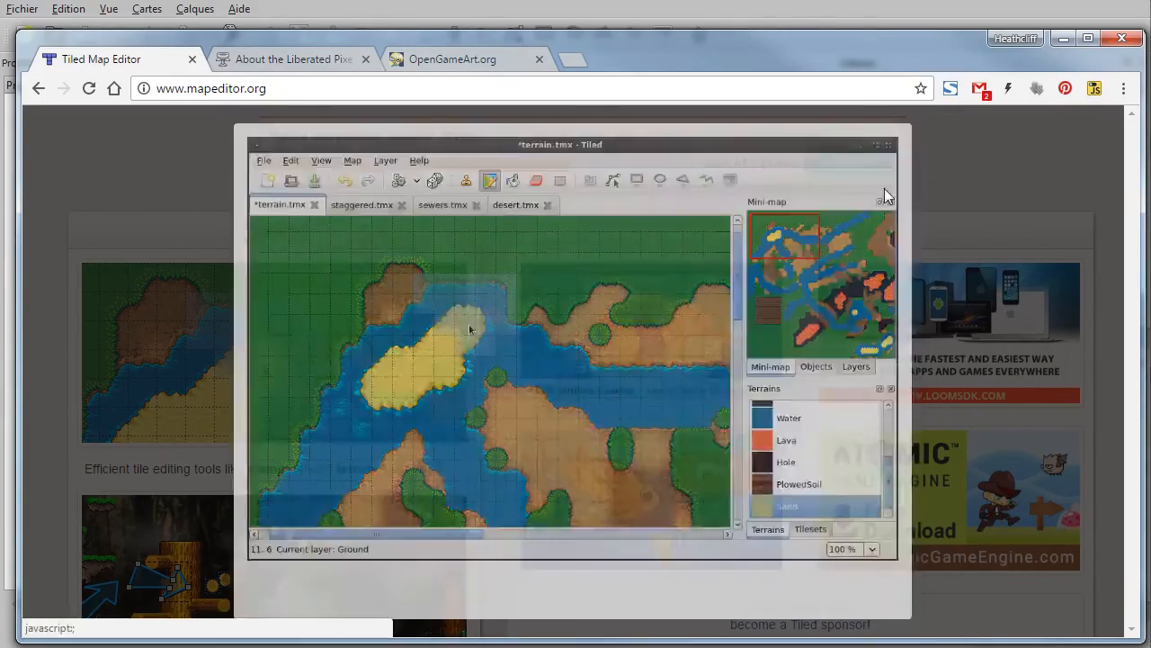
Step: Review the Tiled home page from the header through all the feature previews to the footer
scroll(468, 334, up, 3)
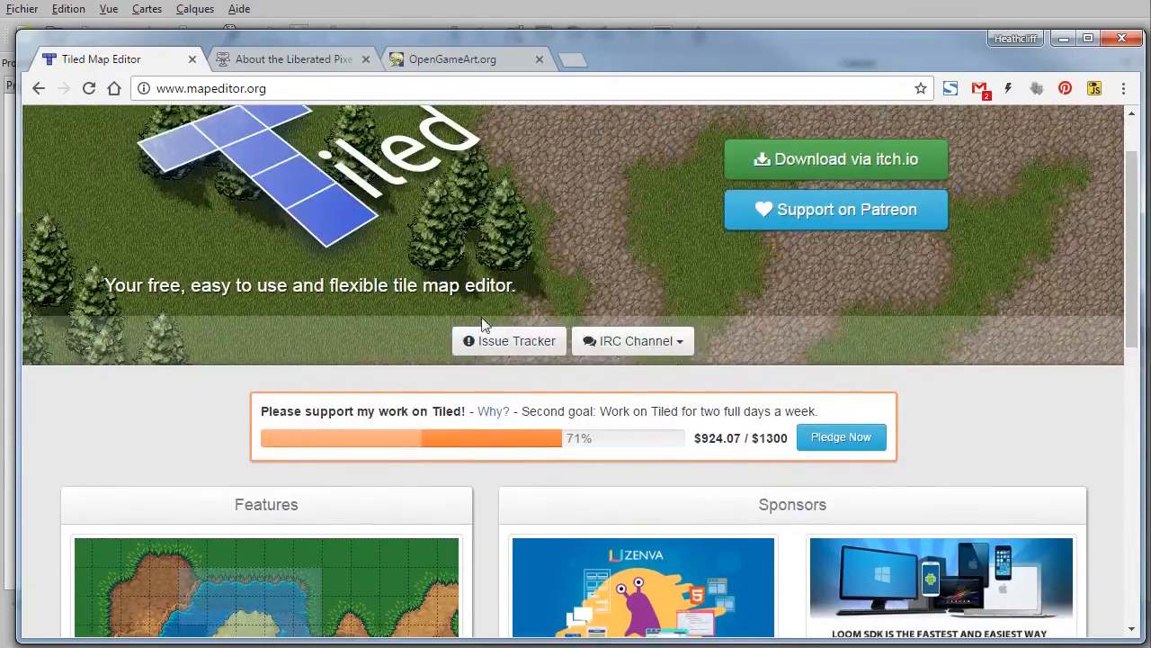
scroll(481, 320, up, 2)
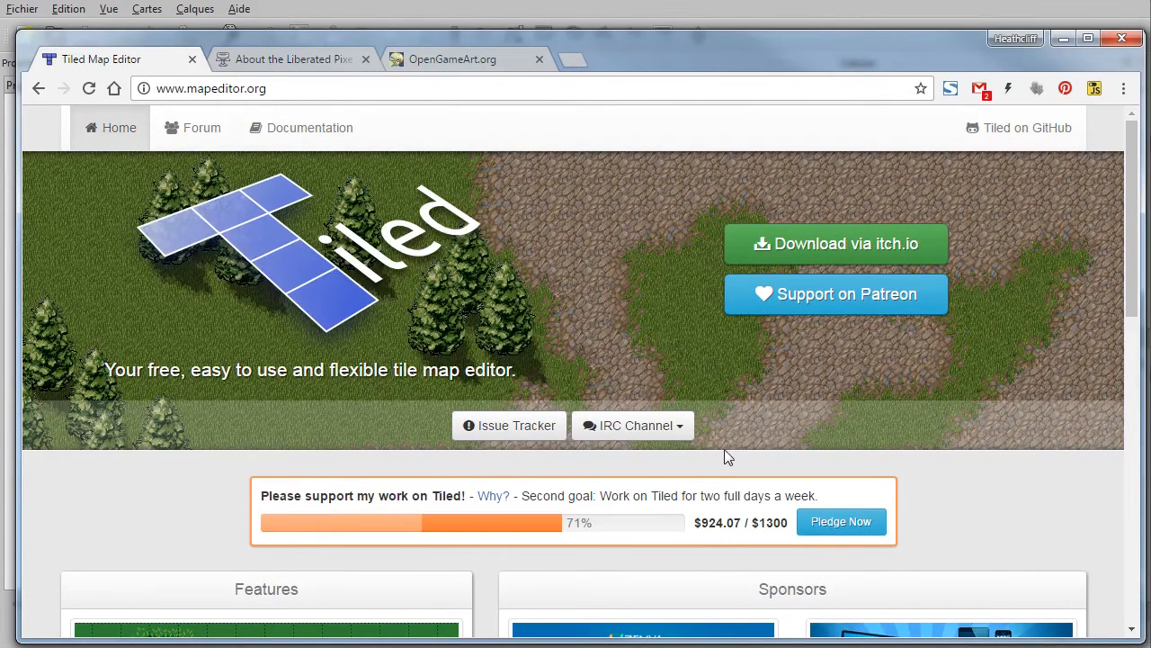
scroll(644, 529, down, 3)
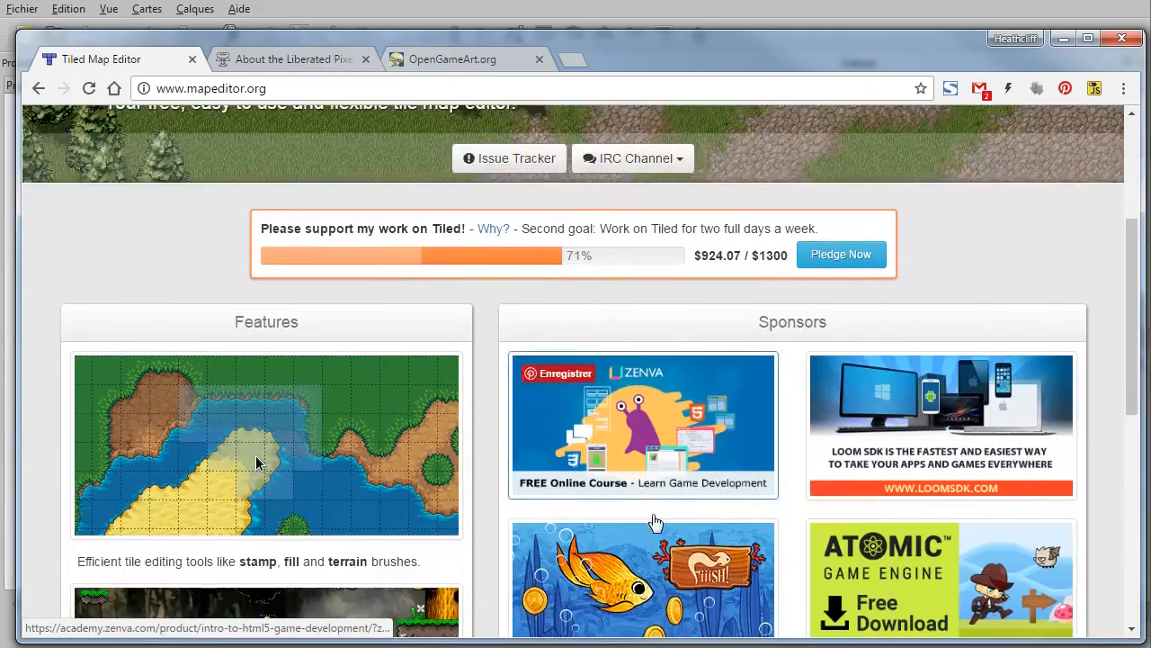
scroll(486, 521, down, 3)
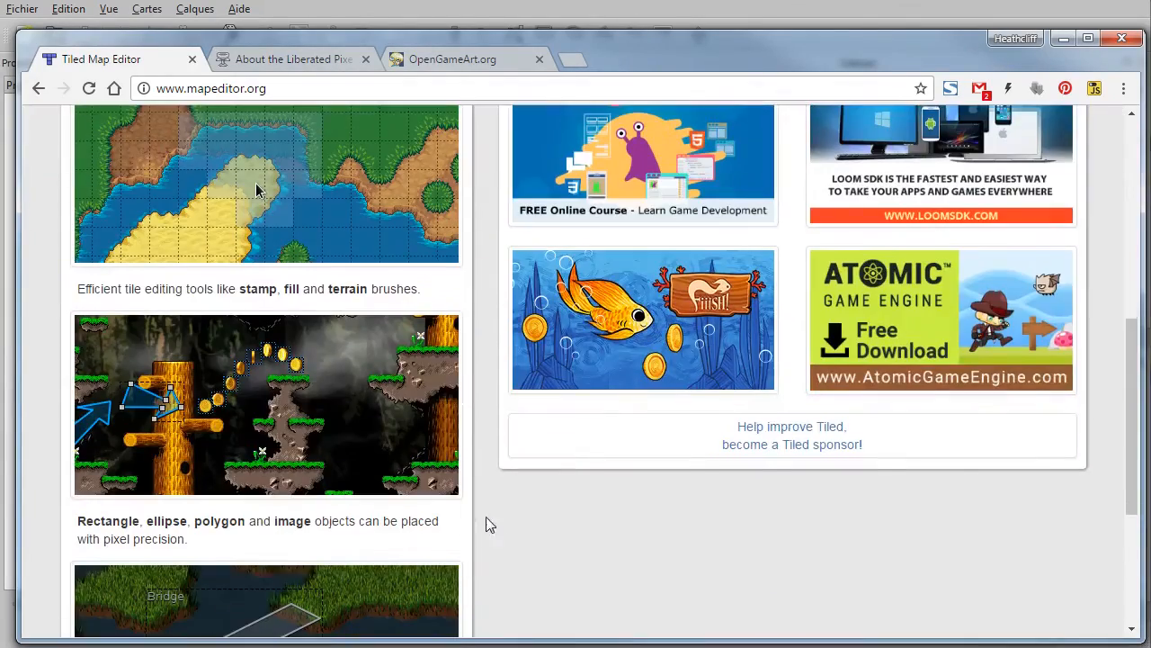
scroll(500, 522, down, 3)
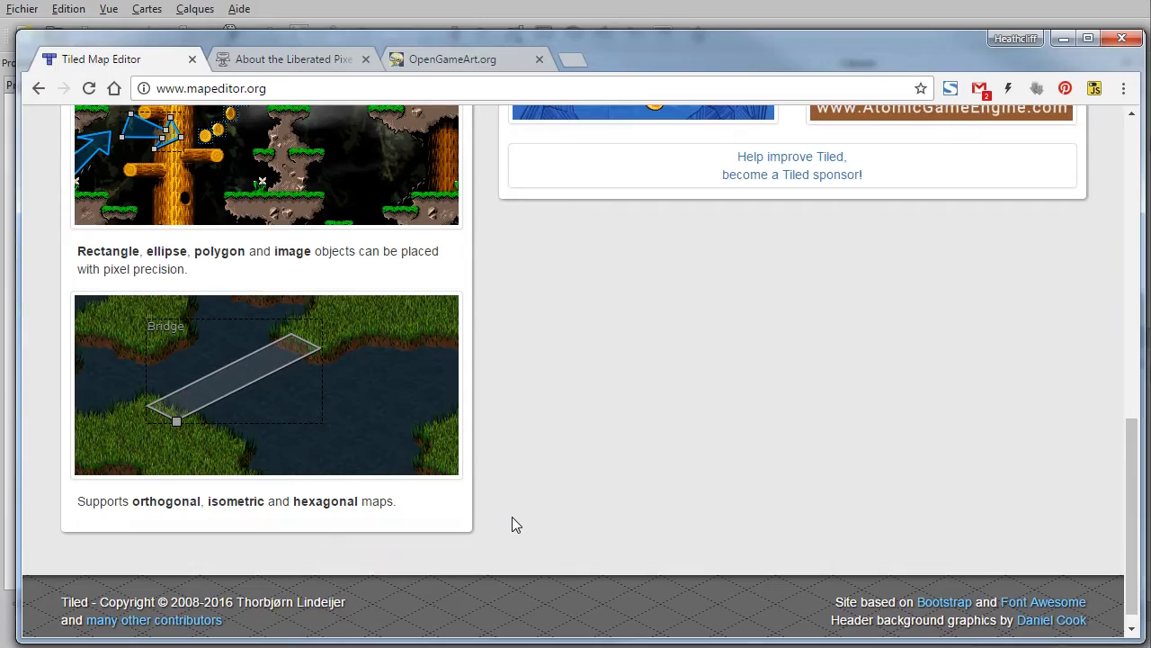
scroll(517, 518, up, 10)
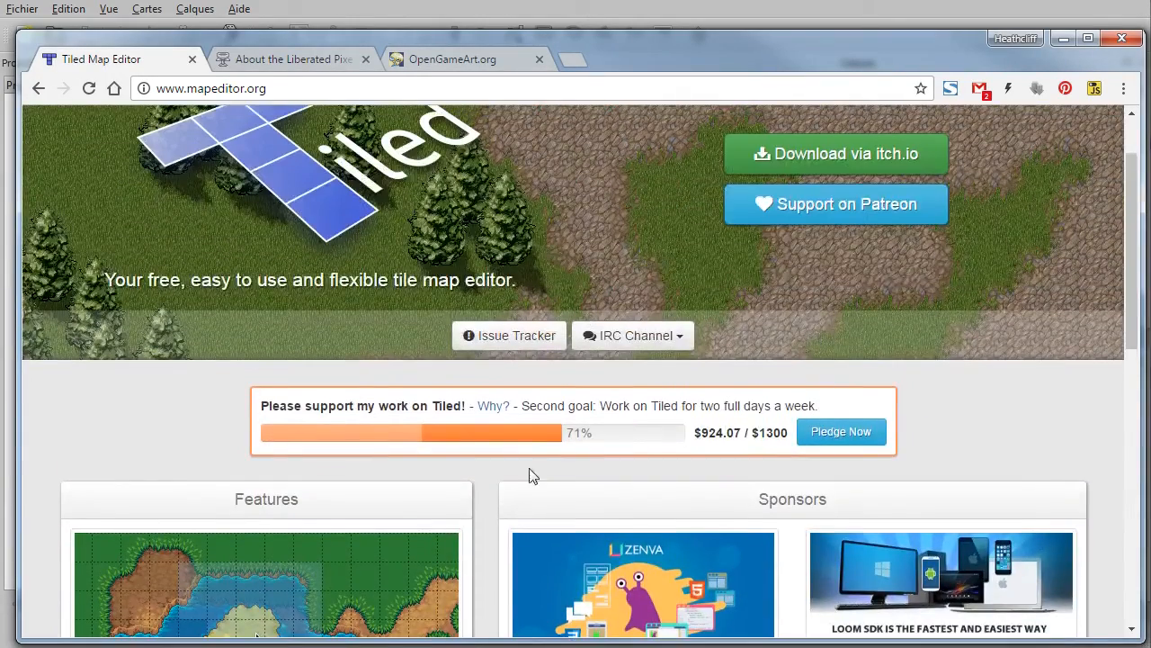
scroll(530, 475, up, 2)
Step: Read through the Tiled documentation index, return to the site's home page and switch to the Tiled editor
click(329, 133)
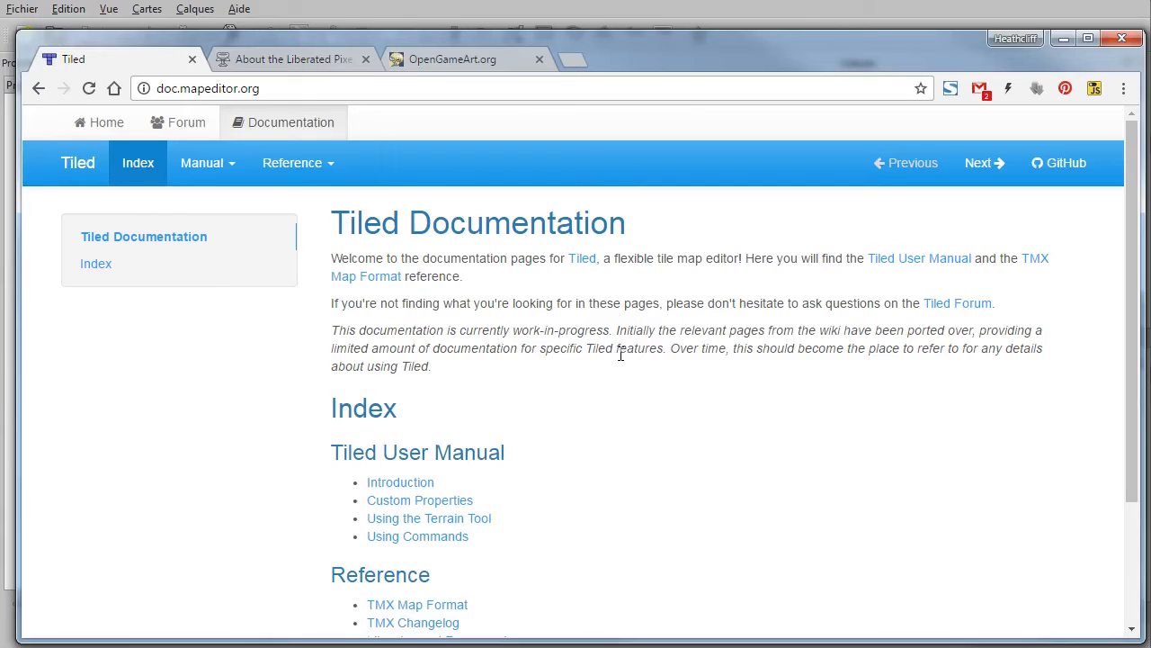
scroll(594, 468, down, 3)
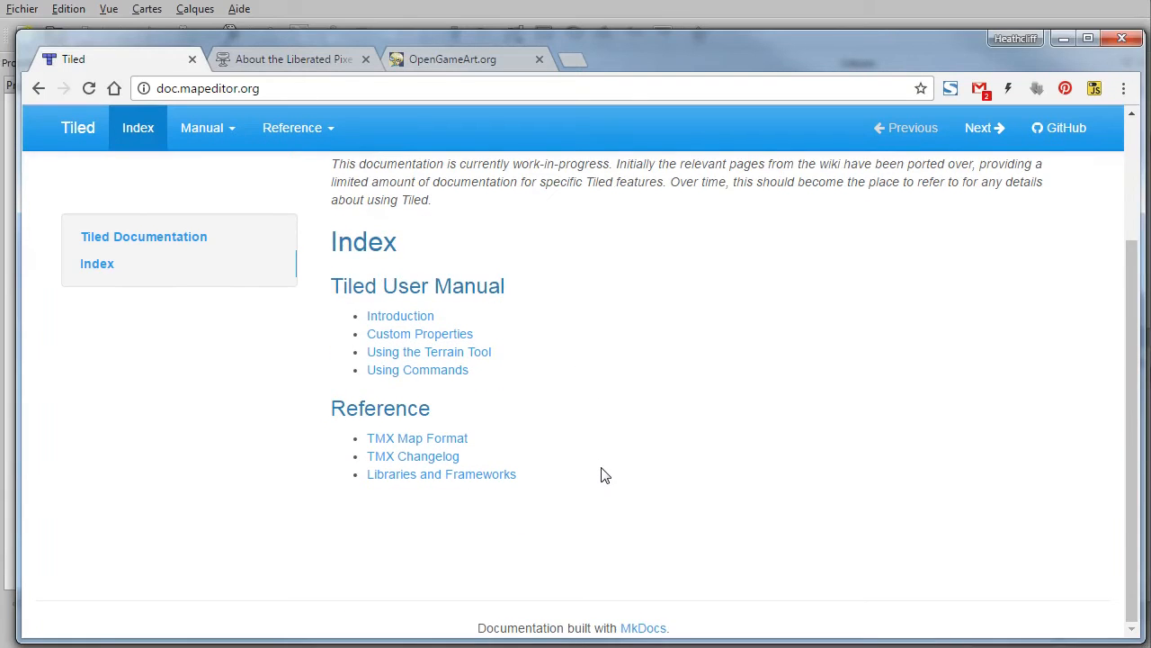
scroll(605, 474, up, 3)
click(78, 165)
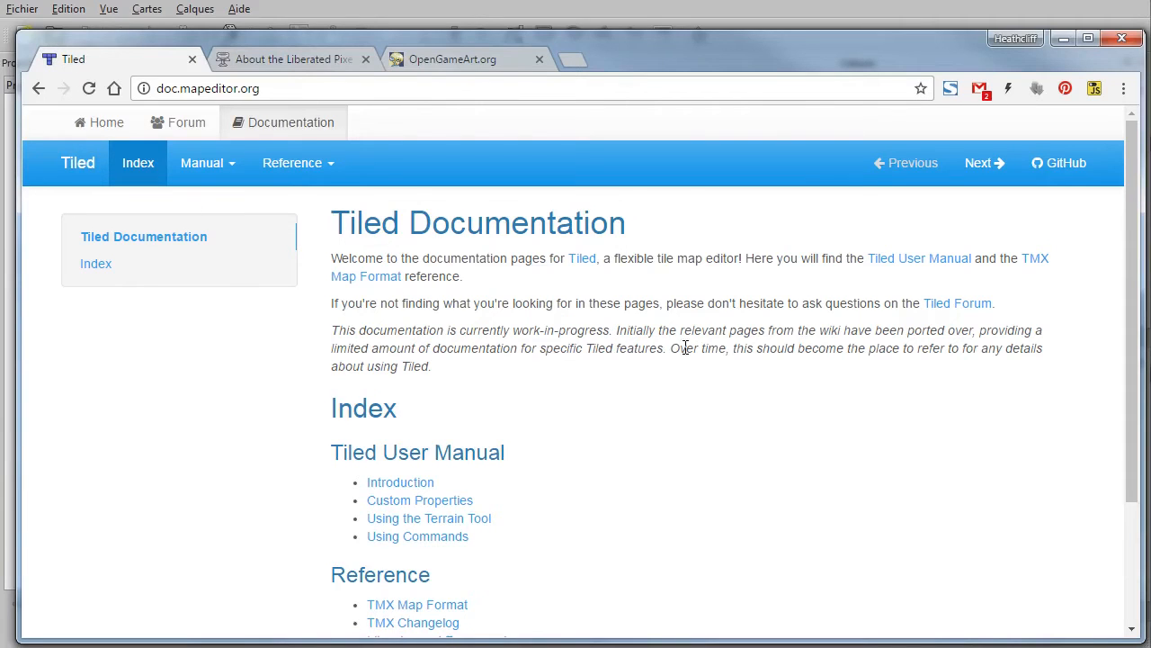
click(38, 90)
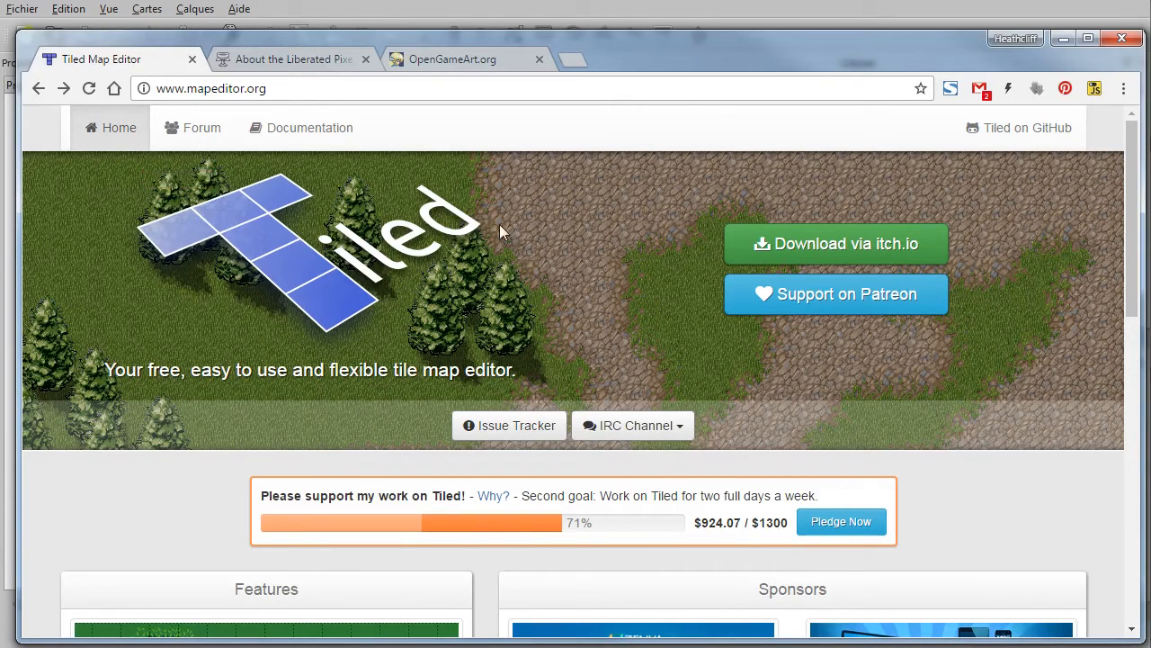
click(673, 19)
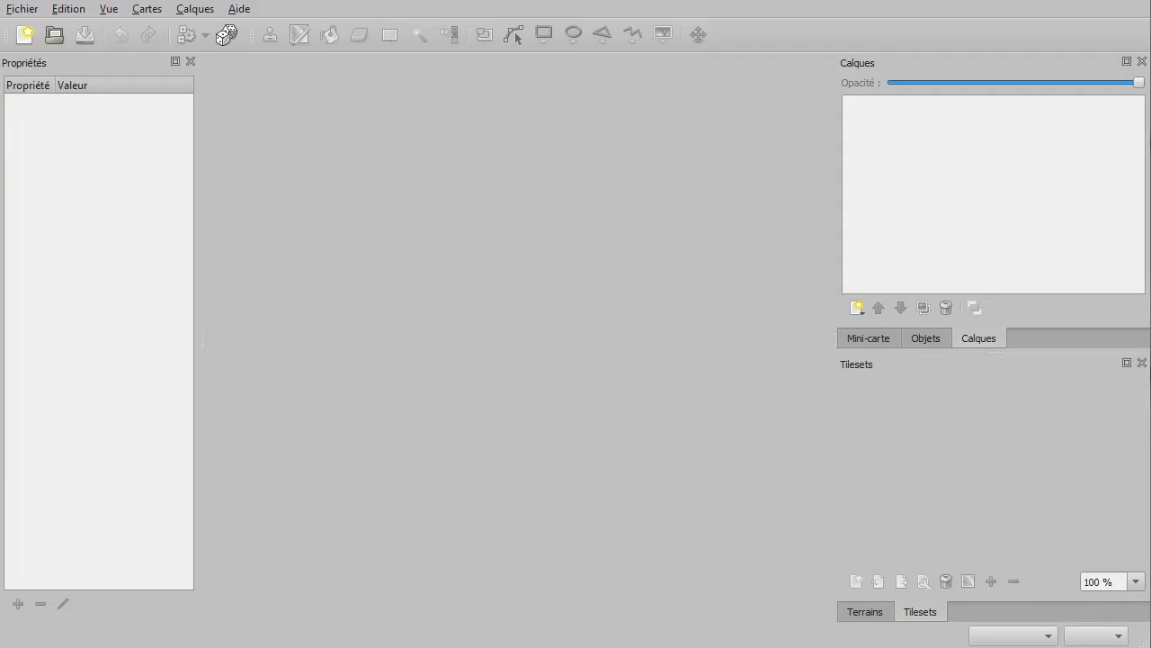
Step: Switch back to the browser and read the Liberated Pixel Cup page, examining its artwork example, tile style and licences
key(alt+Tab)
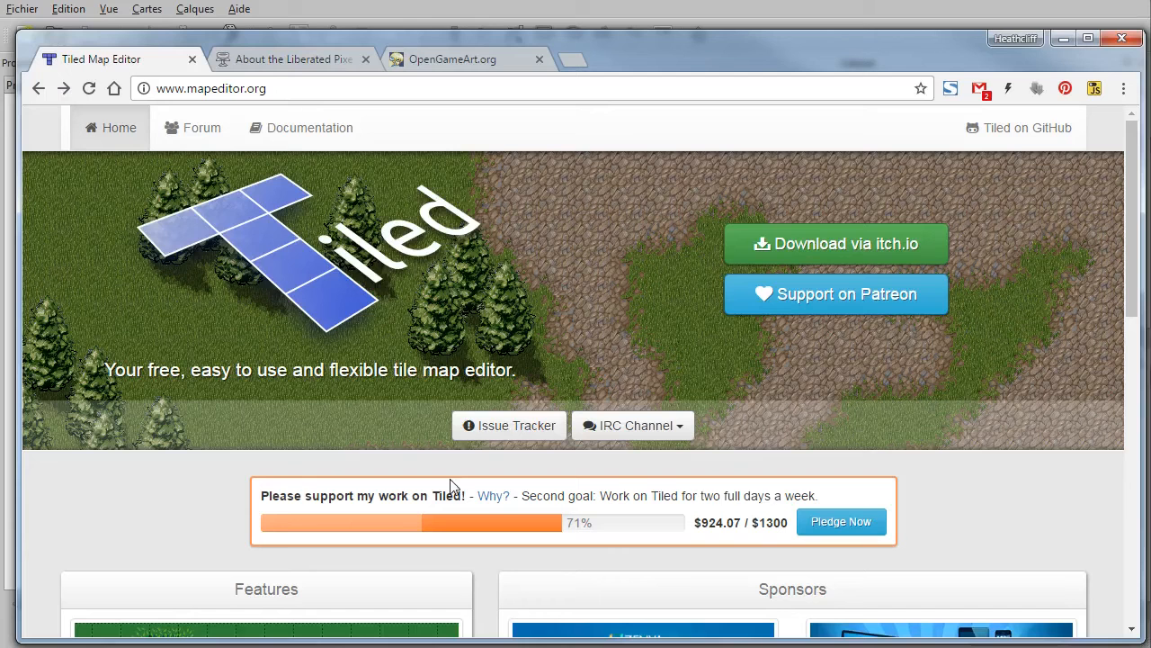
click(291, 62)
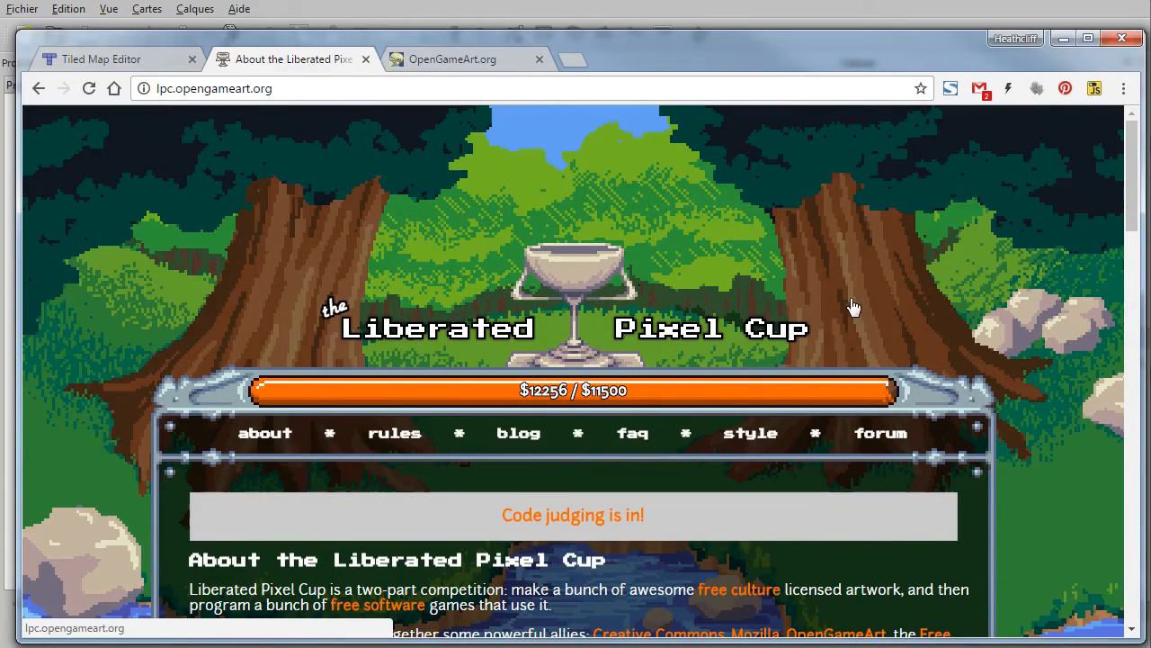
scroll(835, 304, down, 2)
scroll(719, 317, down, 2)
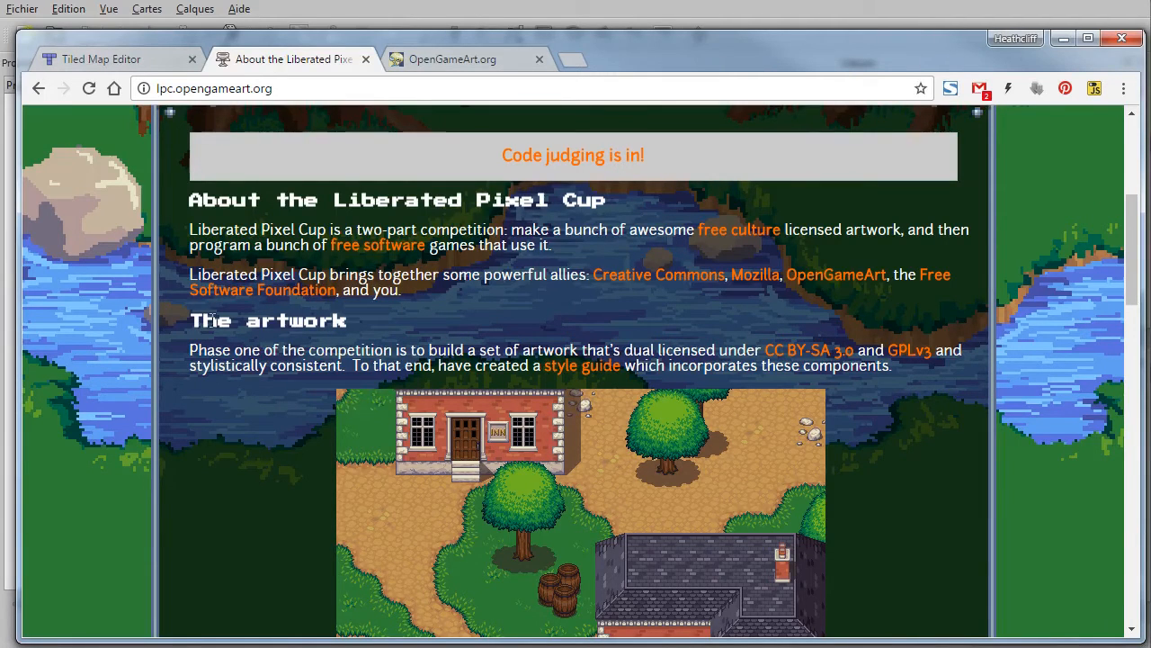
scroll(253, 426, down, 2)
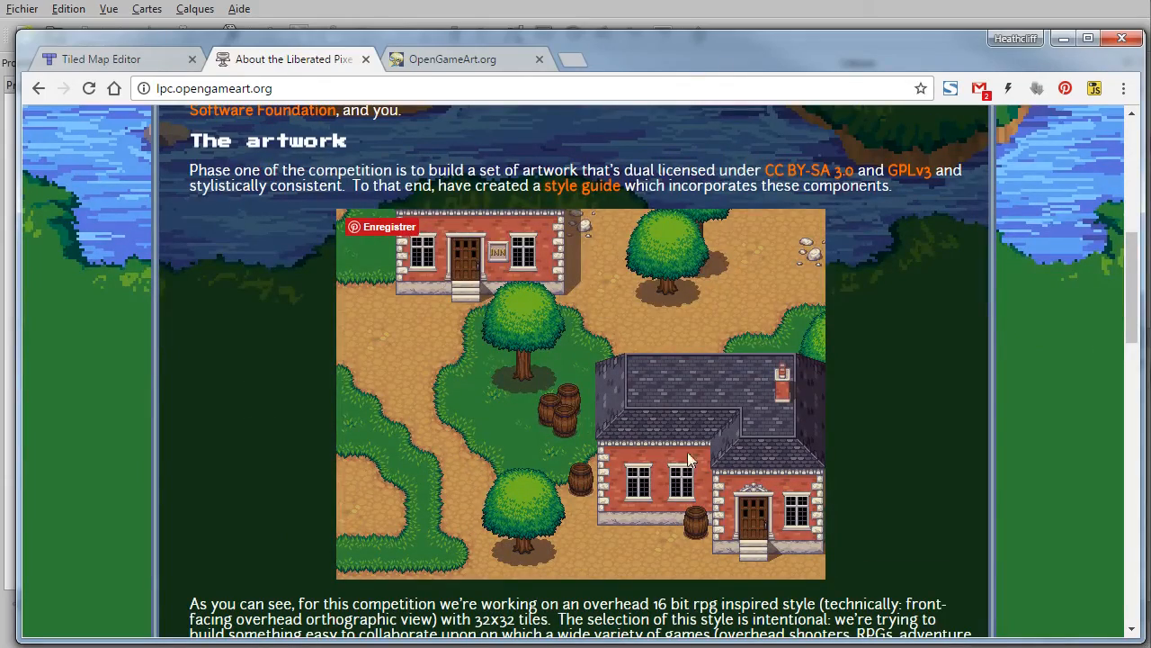
scroll(562, 425, down, 4)
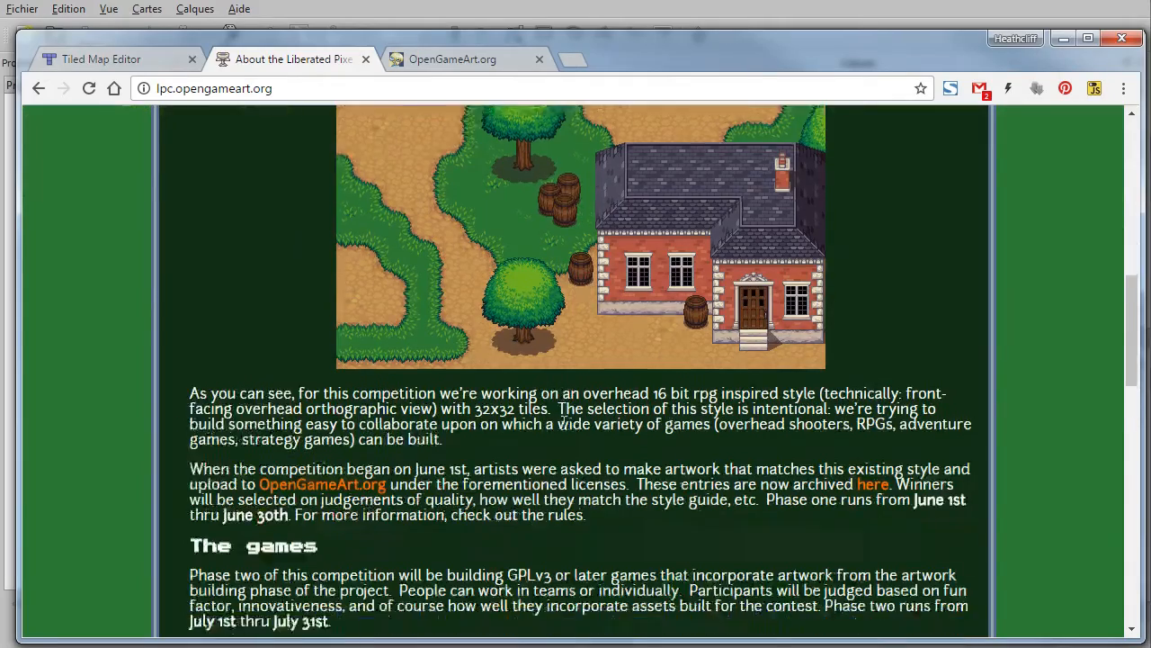
scroll(620, 405, down, 8)
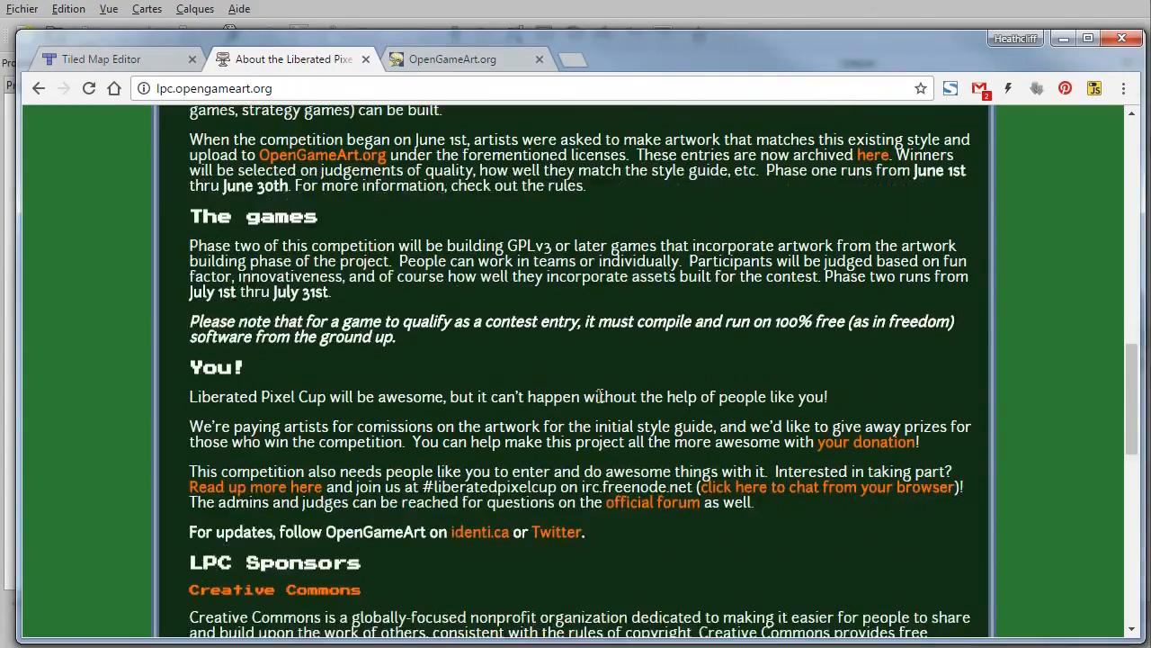
scroll(589, 402, down, 3)
scroll(587, 403, up, 7)
scroll(584, 405, up, 10)
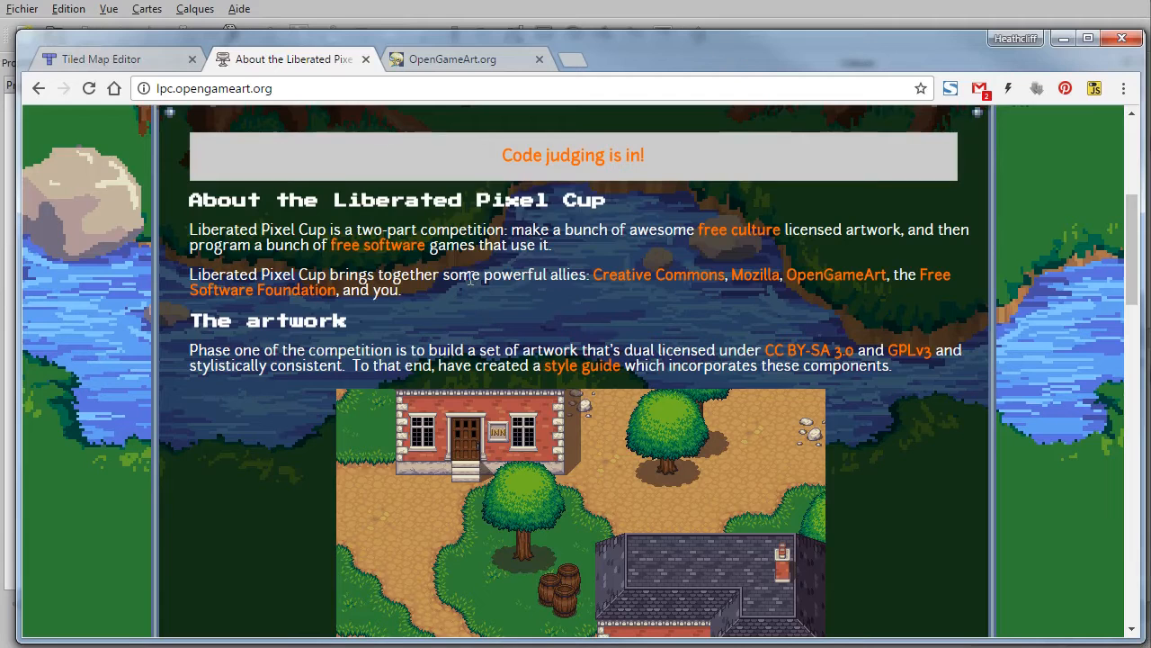
Step: Search OpenGameArt.org for LPC and look through the first artwork results
click(463, 61)
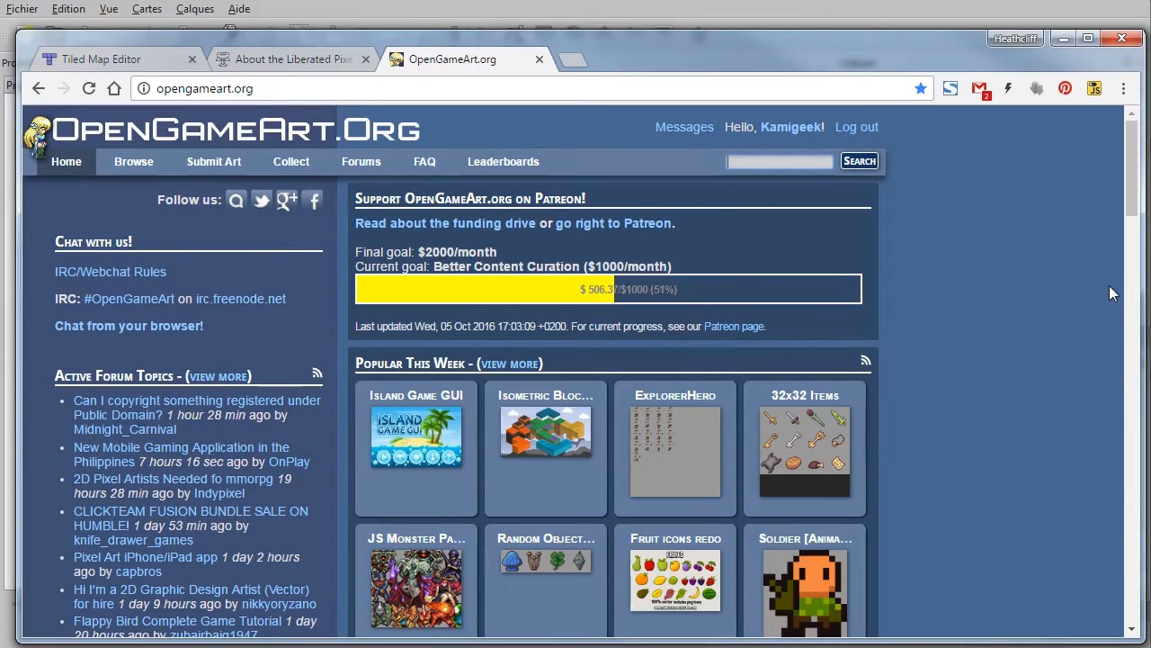
text(LPC)
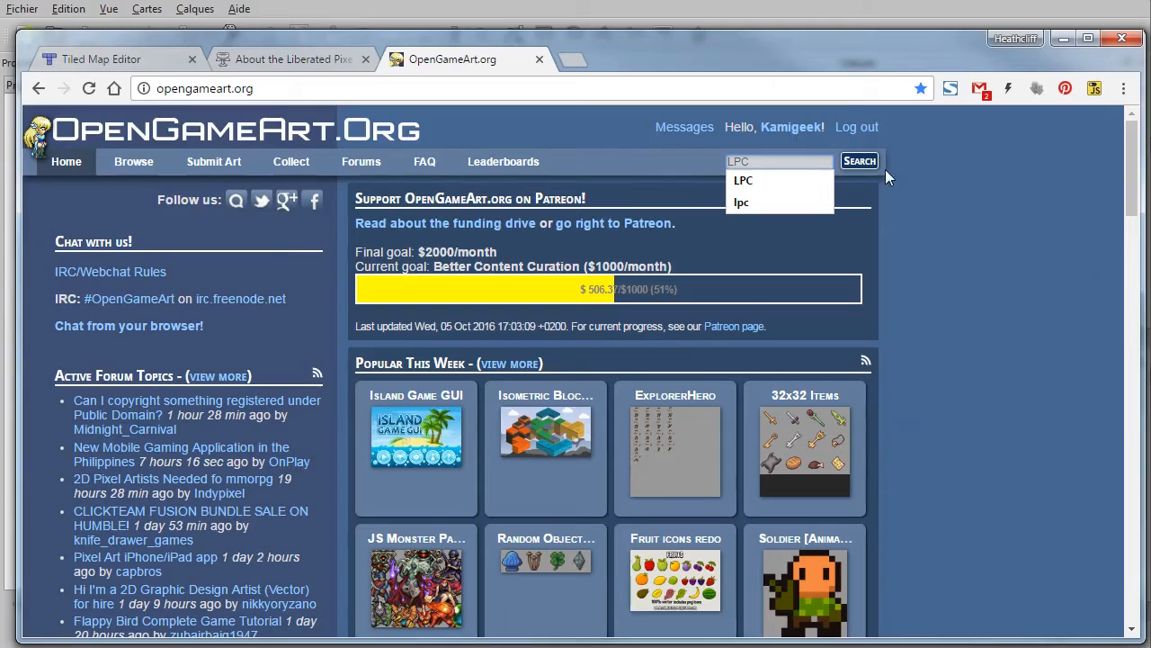
click(860, 162)
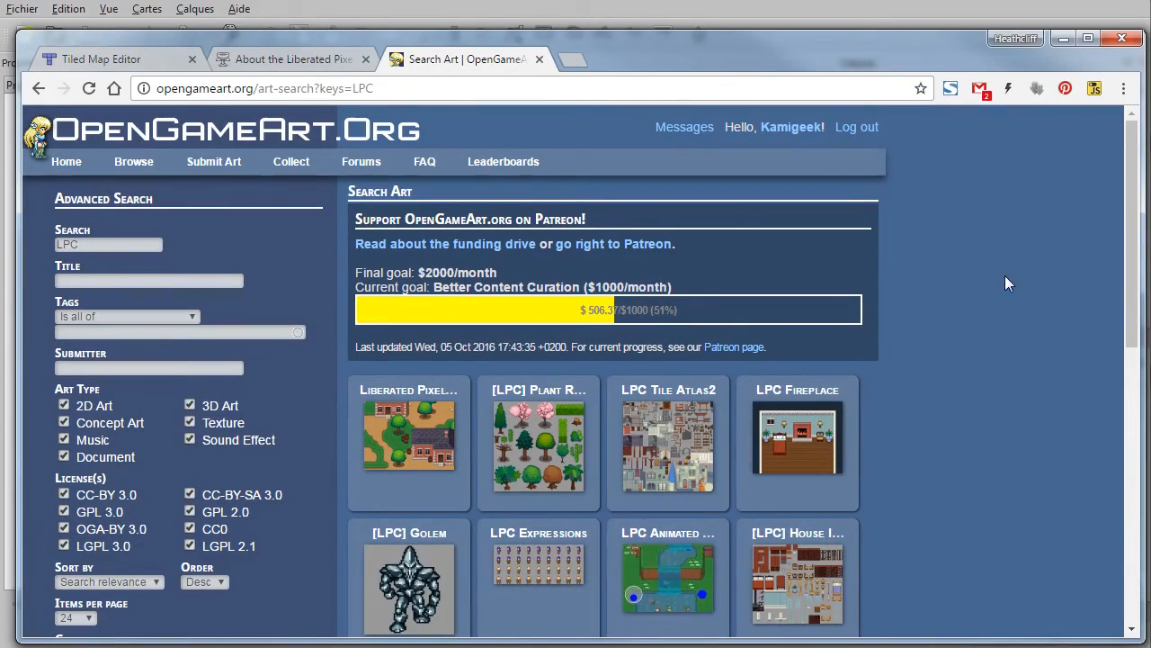
scroll(967, 332, down, 1)
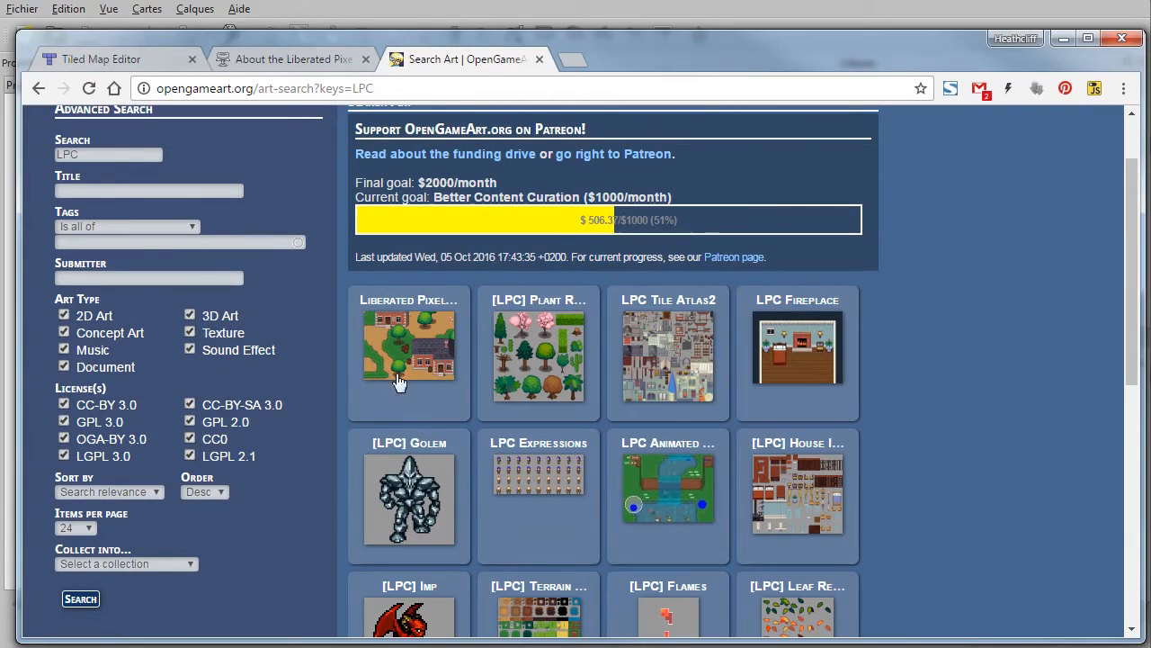
Step: Revisit the Liberated Pixel Cup page's header, return to the LPC search results and skim the whole first page of artwork
scroll(650, 378, down, 1)
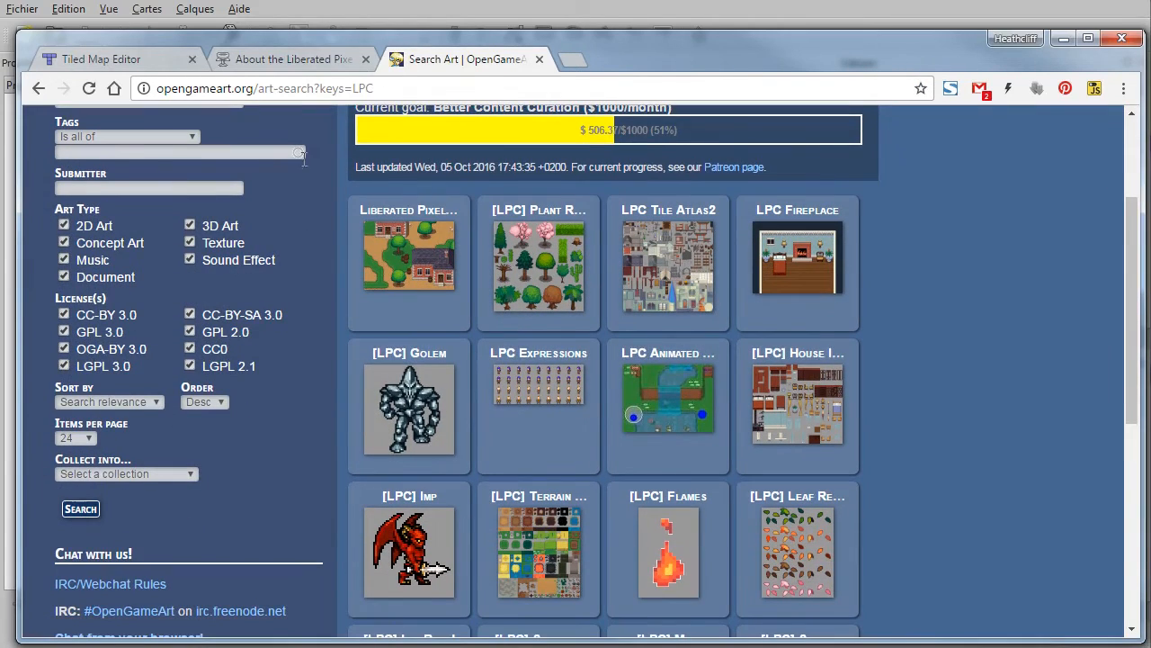
click(286, 61)
scroll(435, 367, up, 3)
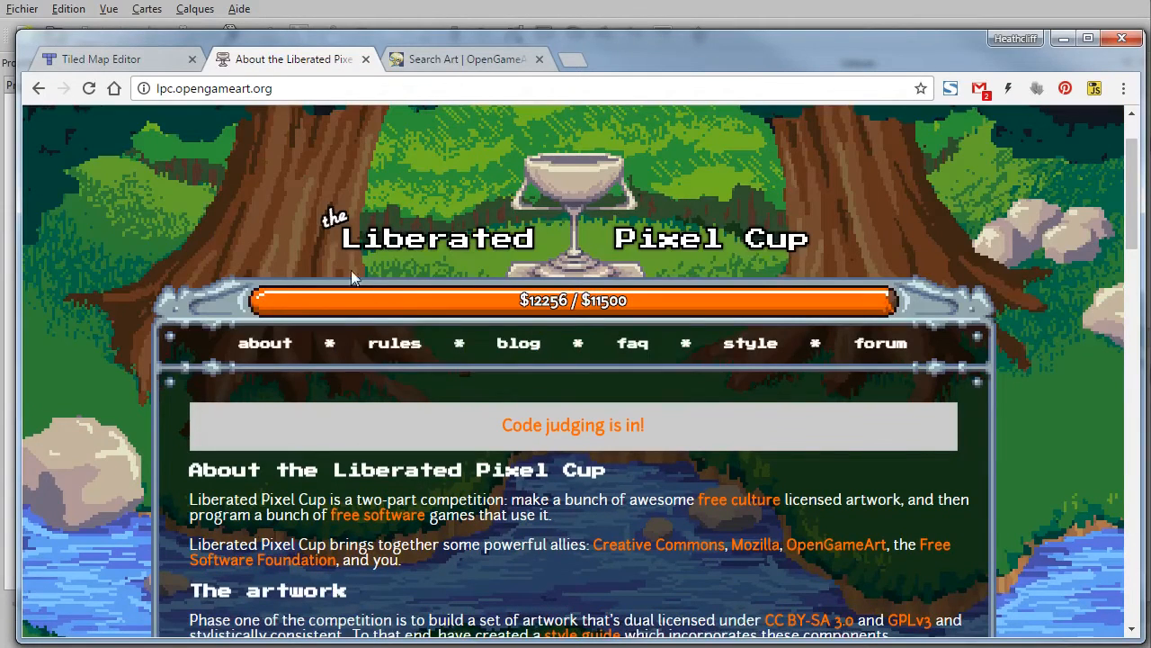
click(423, 62)
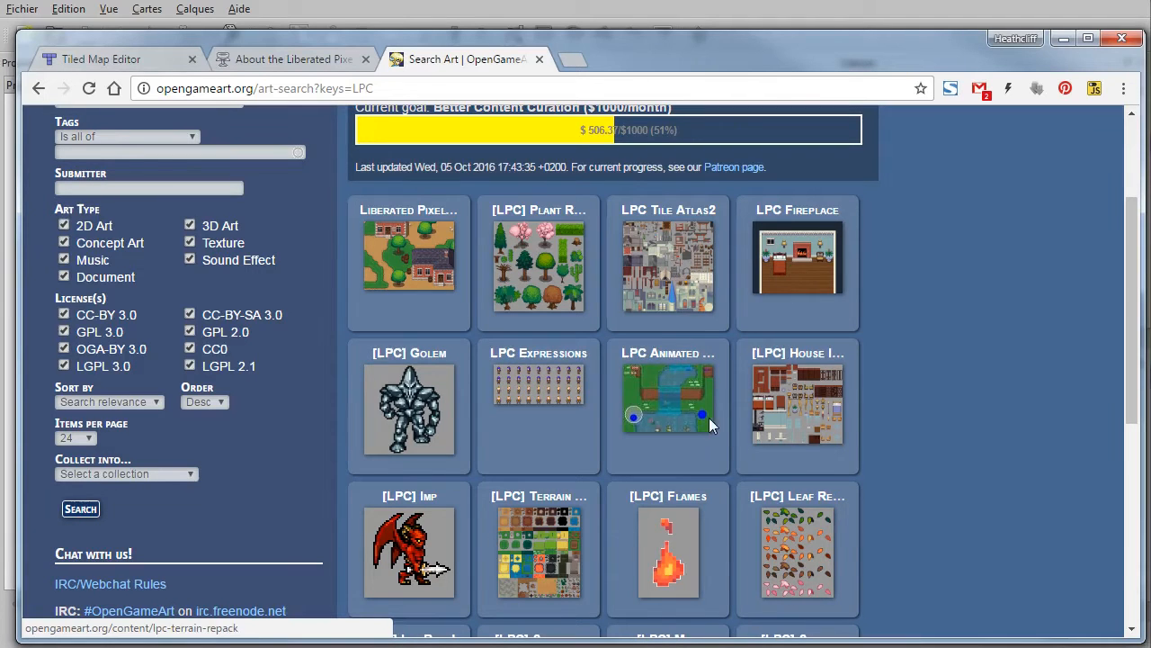
scroll(538, 396, down, 5)
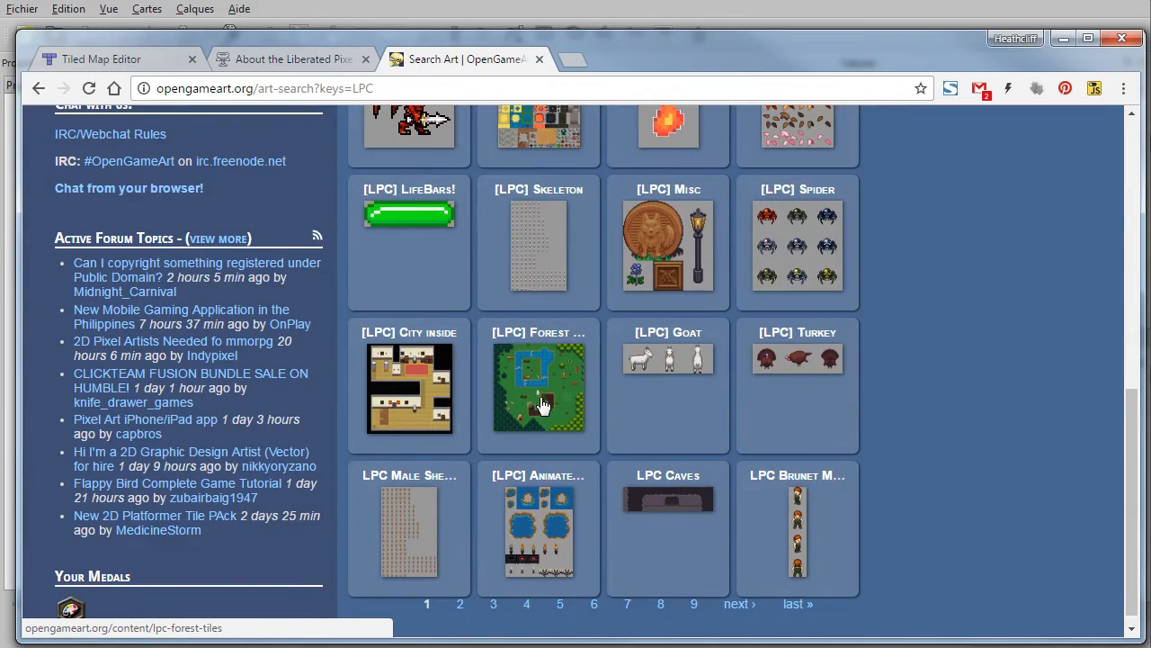
scroll(550, 409, up, 2)
scroll(550, 400, up, 4)
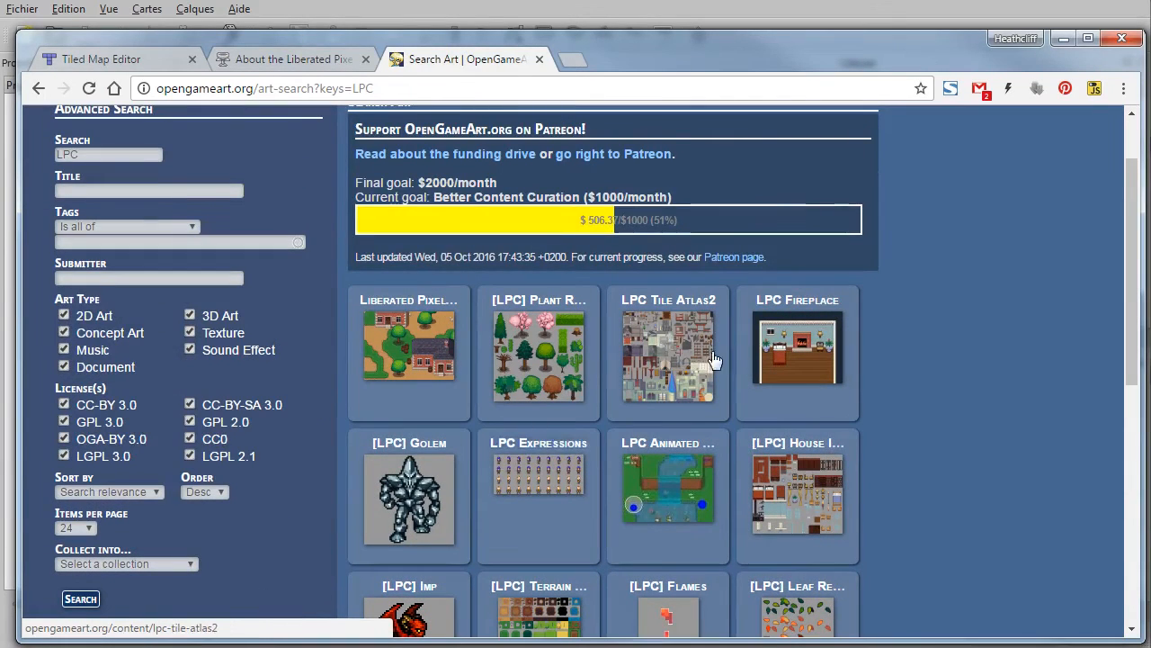
Step: Open the LPC Tile Atlas2 entry, examine its enlarged building atlas preview from top to bottom, and close the preview
click(800, 371)
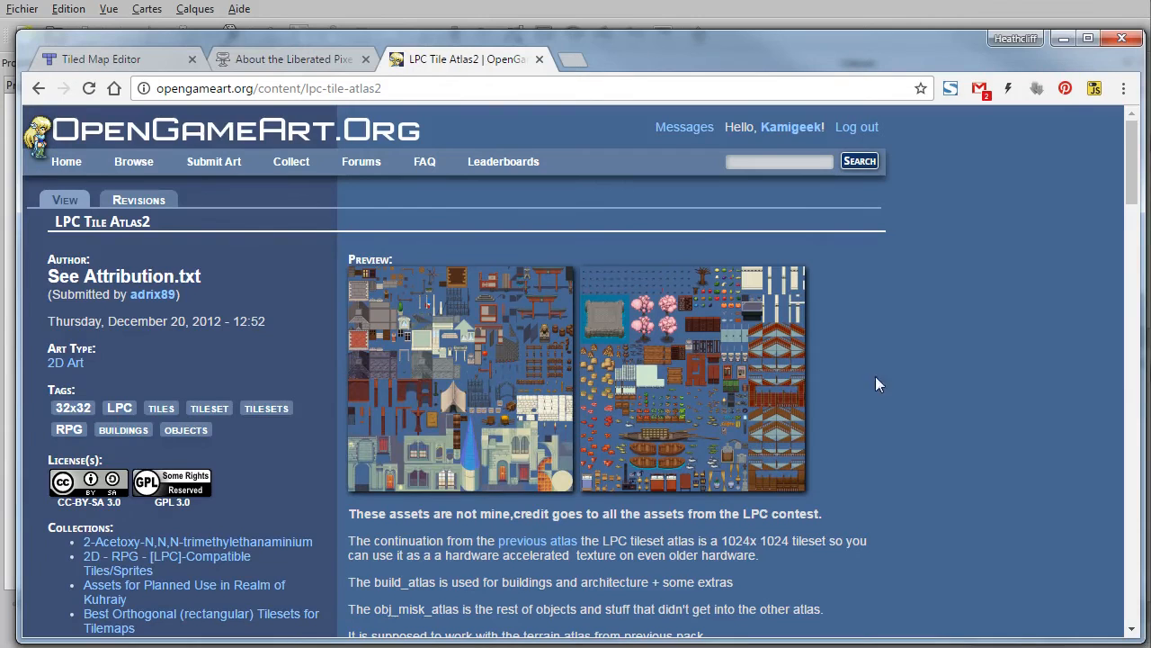
scroll(899, 373, down, 1)
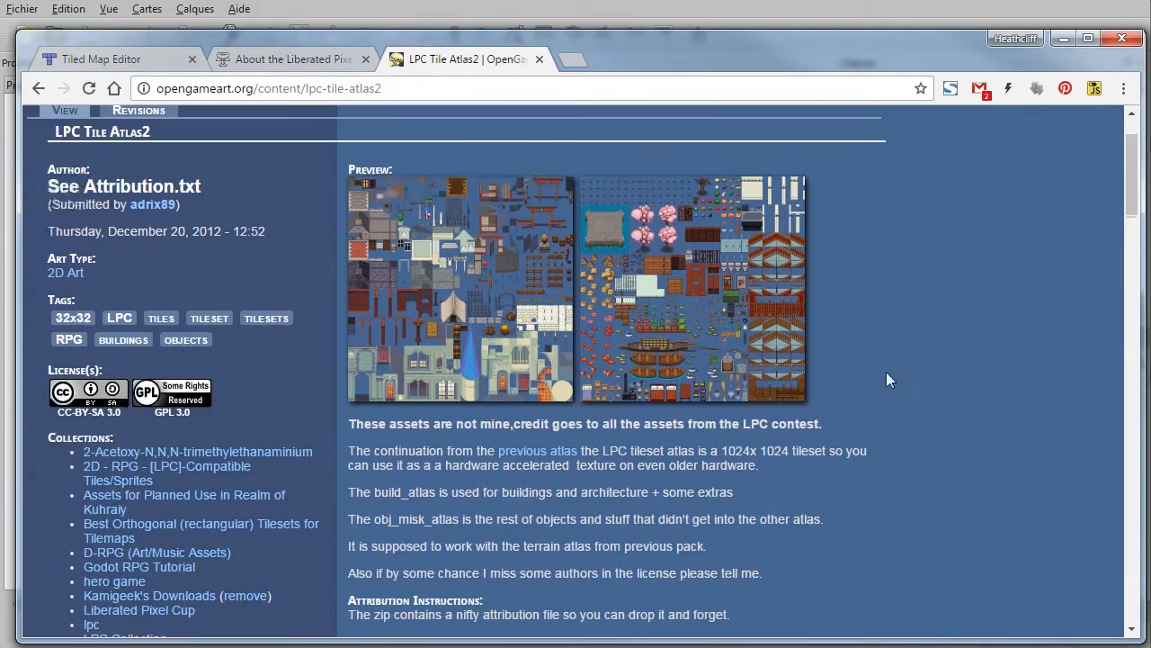
click(464, 280)
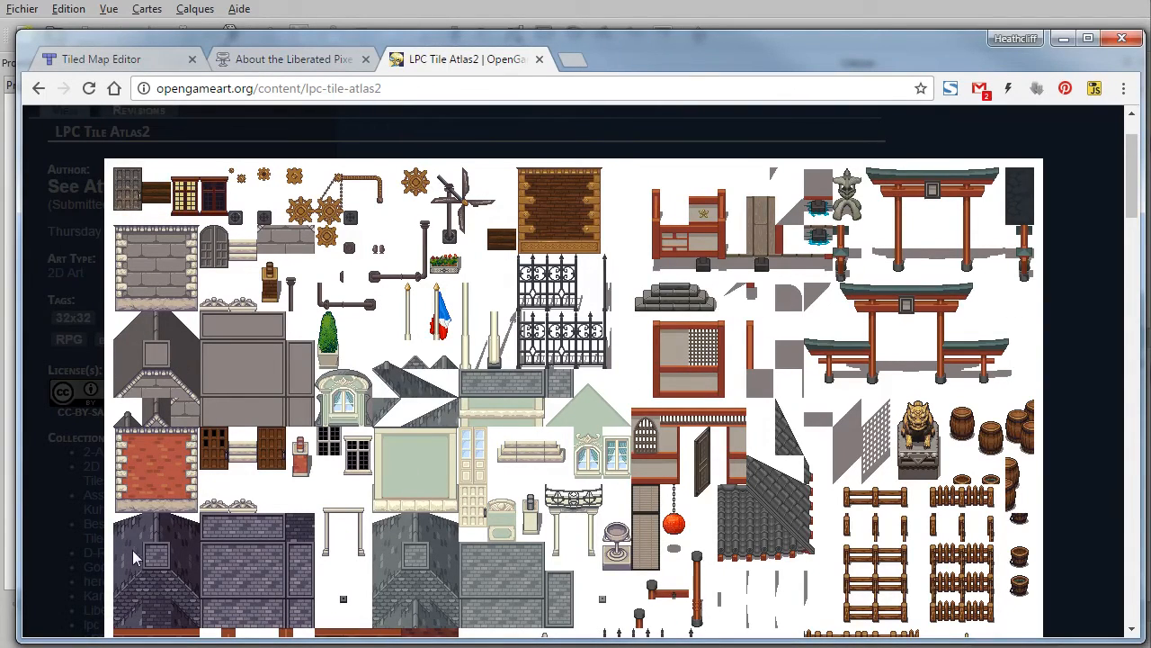
scroll(419, 571, down, 3)
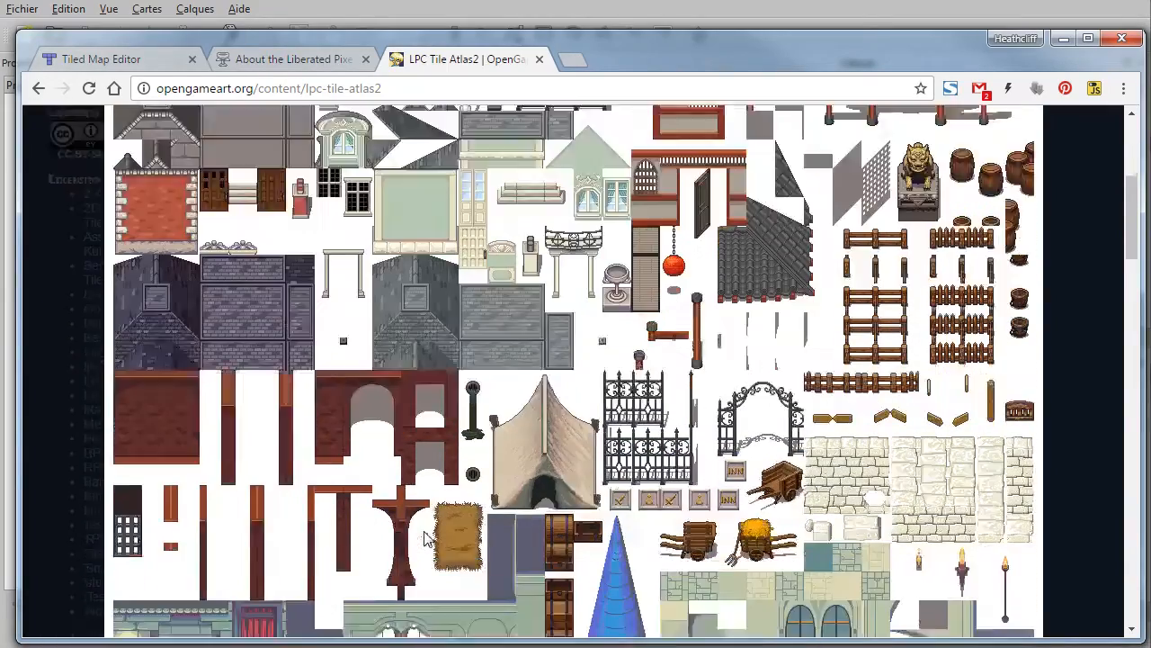
scroll(425, 538, down, 1)
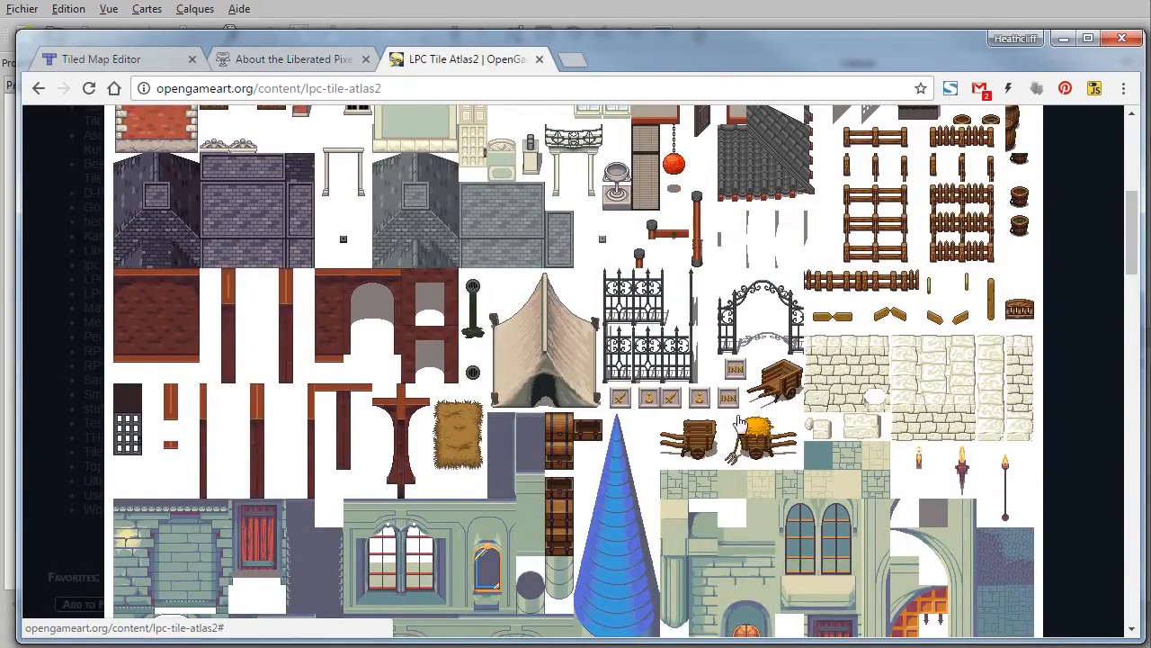
scroll(738, 423, down, 4)
scroll(663, 390, up, 4)
scroll(814, 513, down, 4)
scroll(470, 292, up, 4)
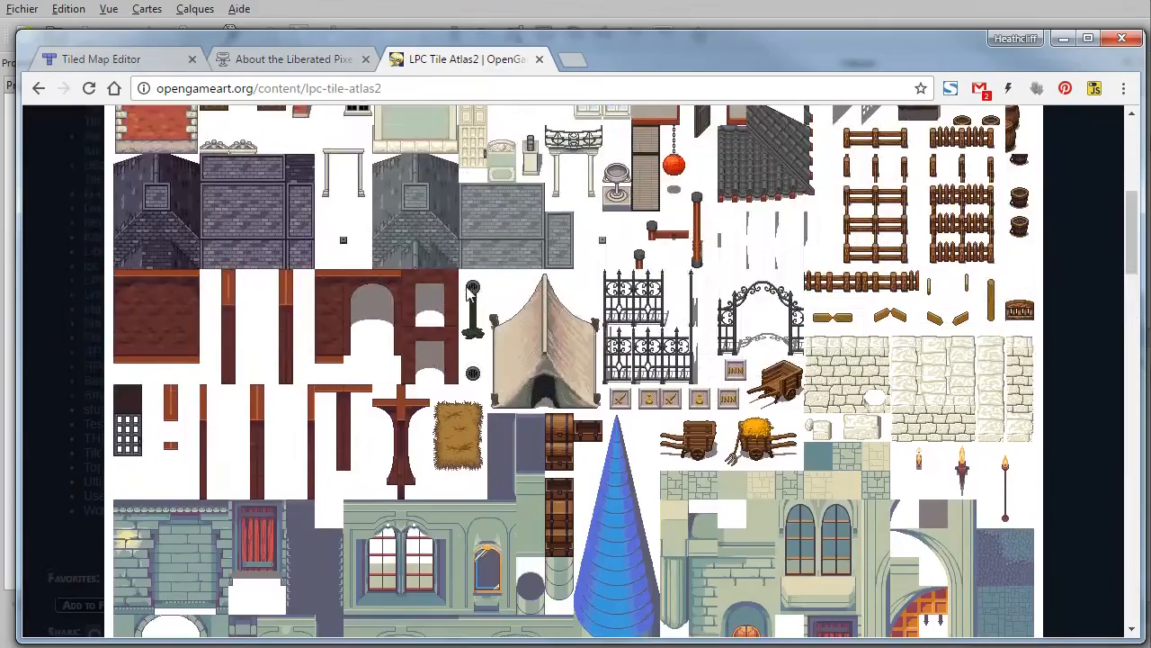
scroll(468, 292, up, 2)
scroll(1024, 527, down, 4)
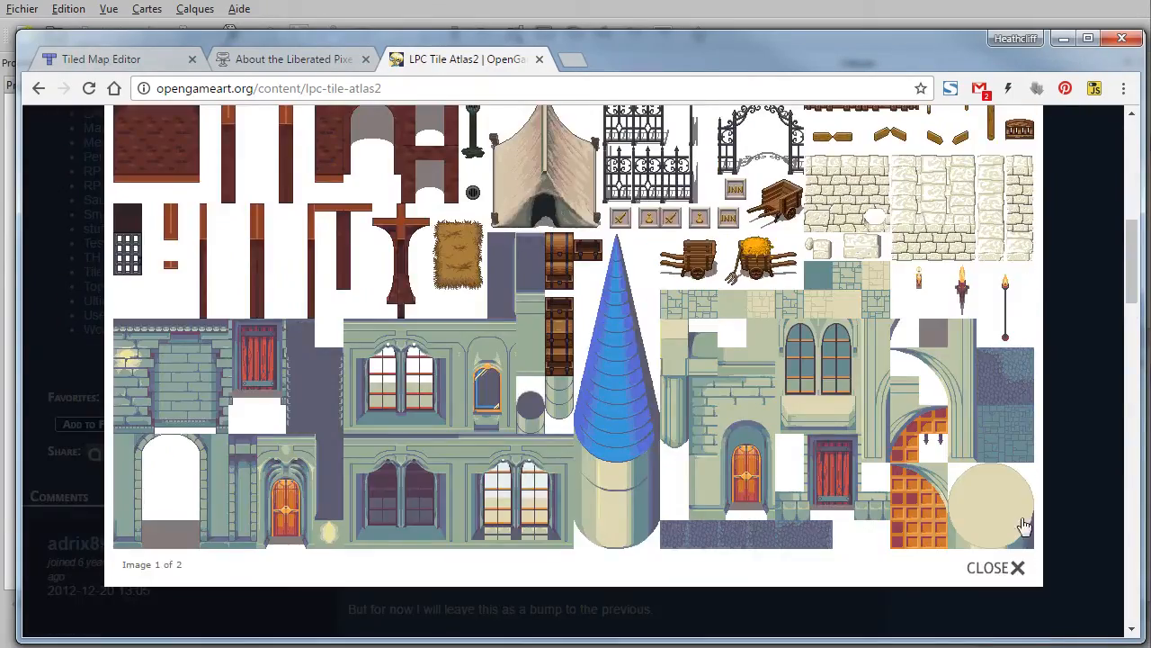
click(1018, 567)
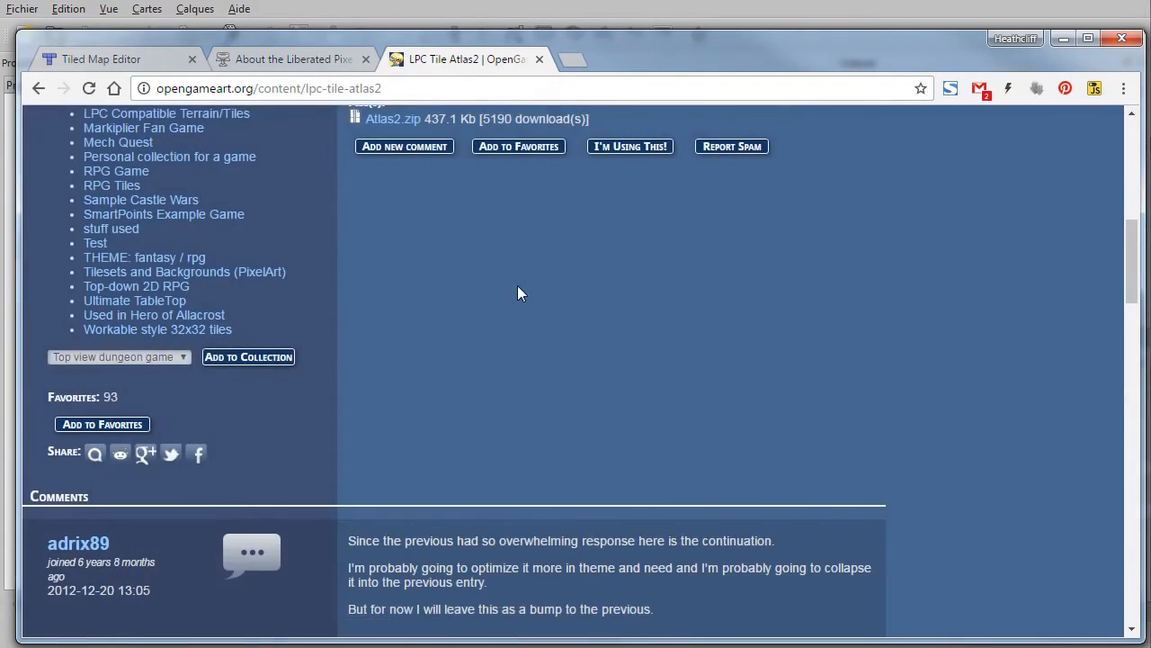
Step: Review the LPC Tile Atlas2 page's previews, download file, attribution instructions, licences, author and collections
scroll(518, 293, up, 7)
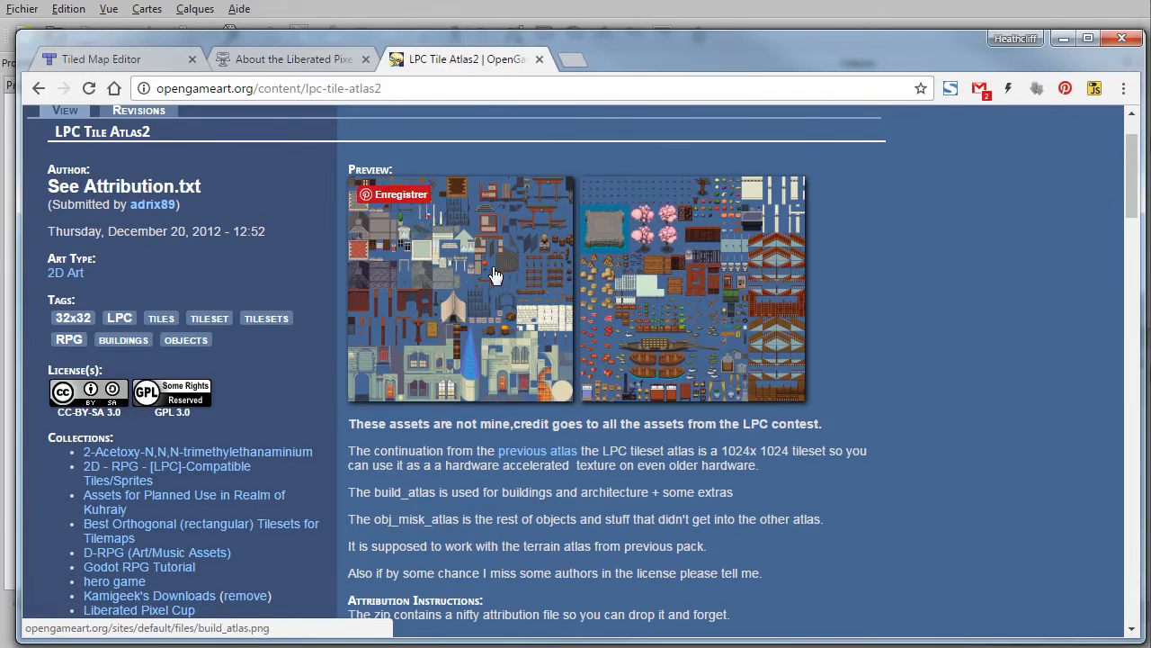
scroll(648, 270, down, 3)
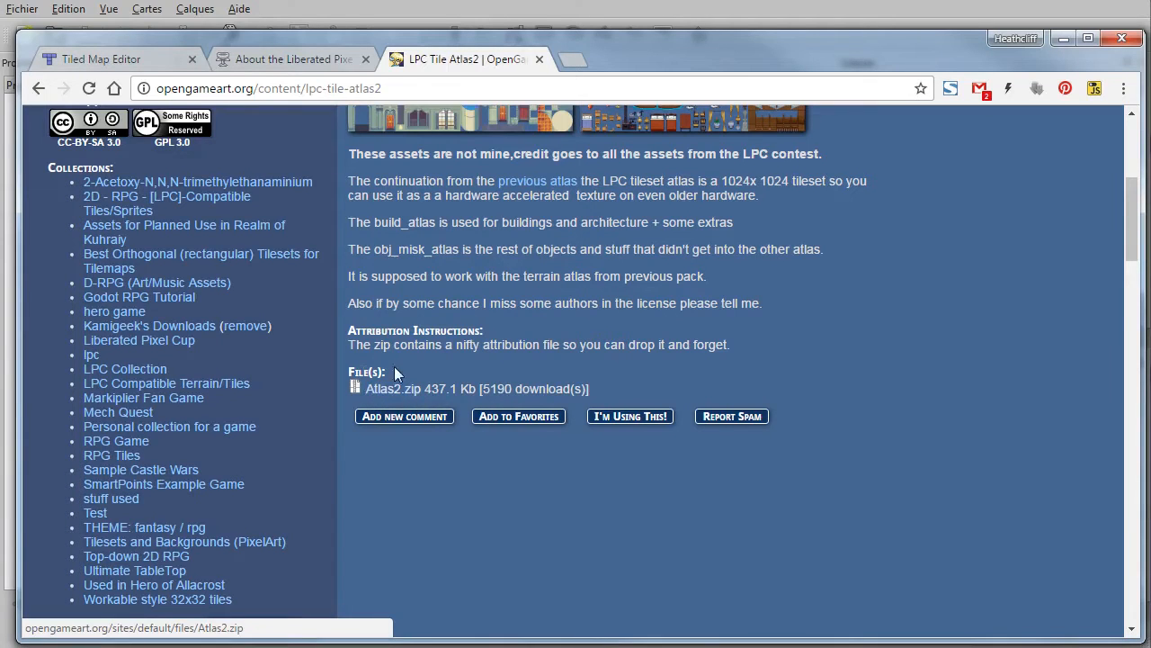
scroll(515, 381, up, 2)
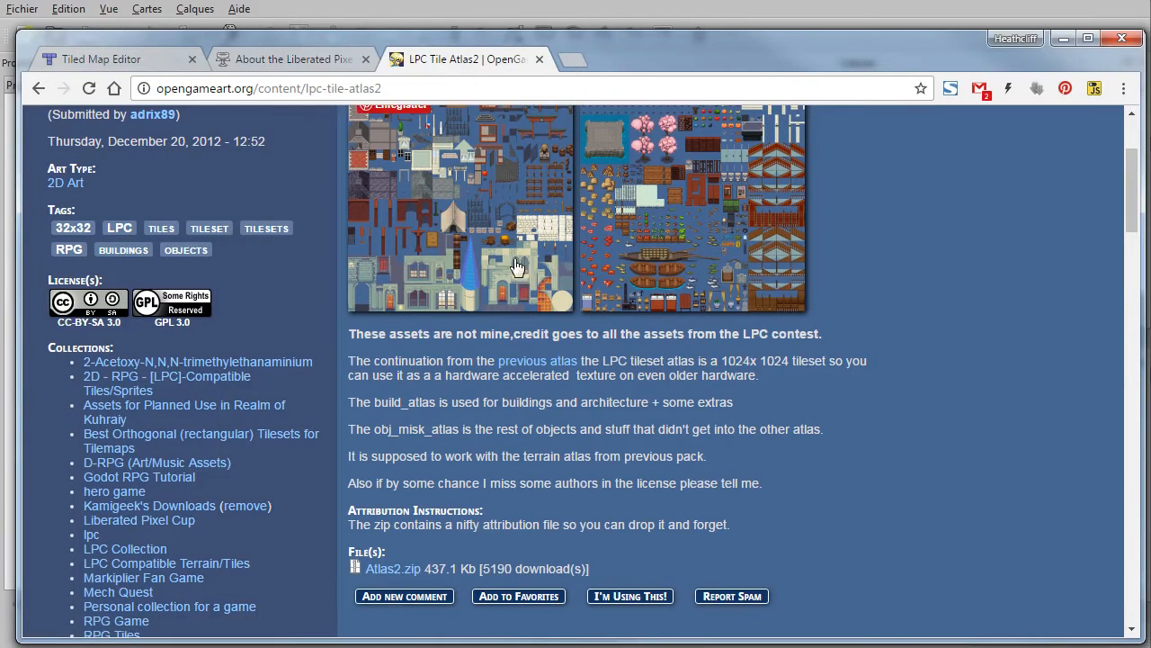
scroll(104, 354, up, 1)
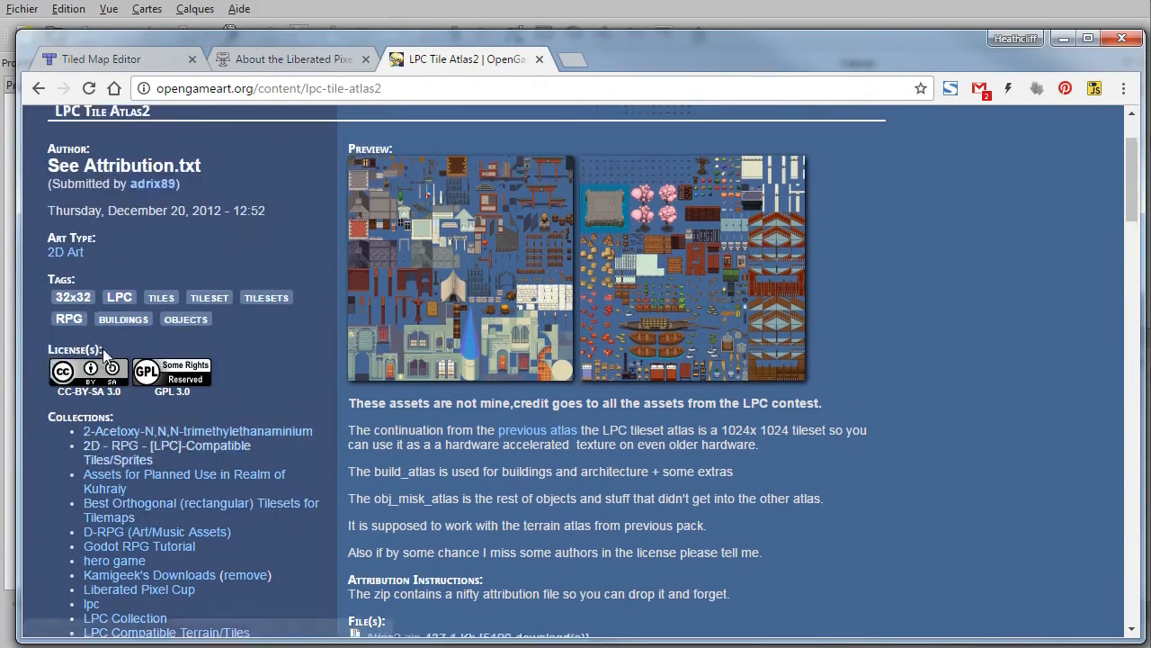
scroll(106, 351, up, 2)
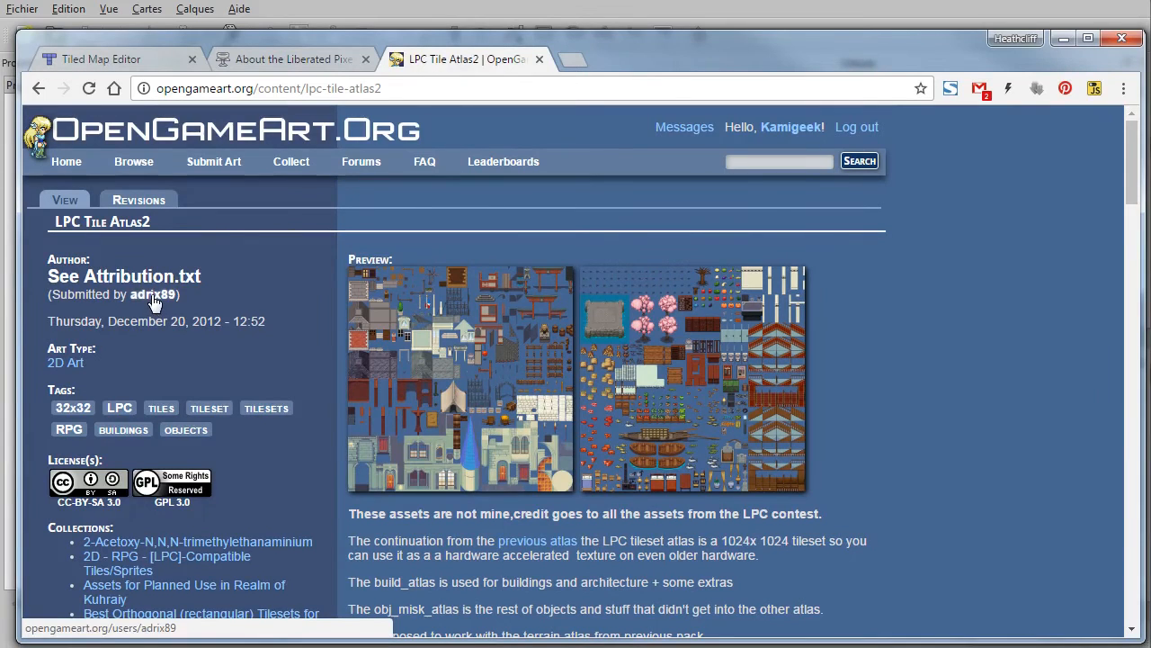
scroll(268, 351, down, 1)
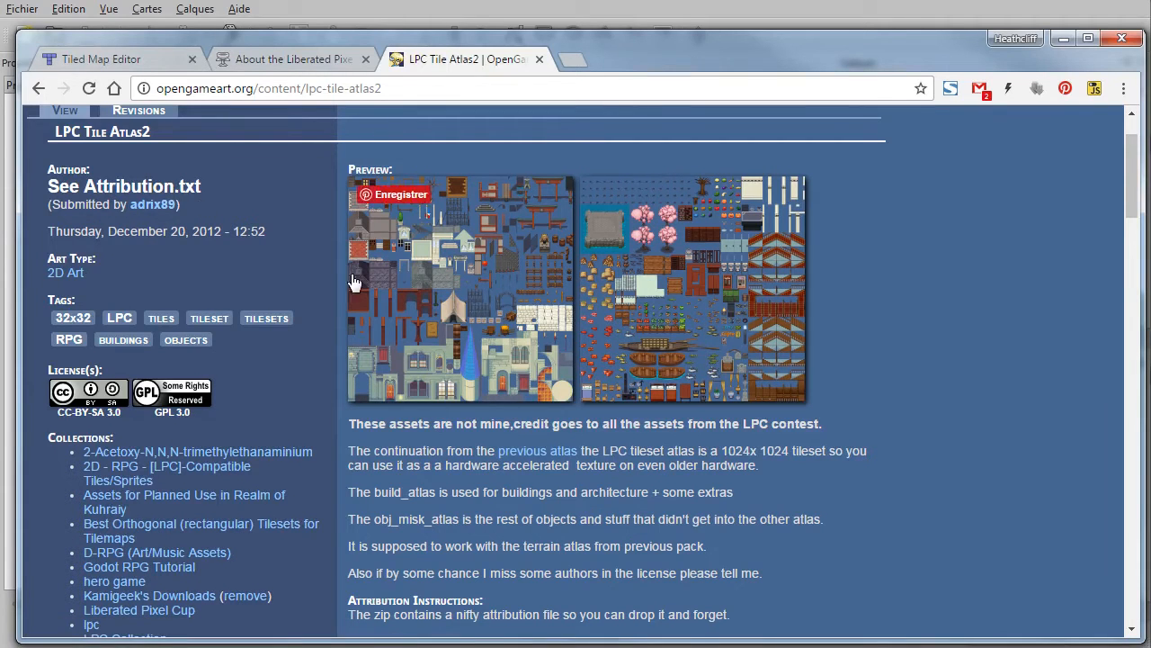
scroll(301, 301, down, 2)
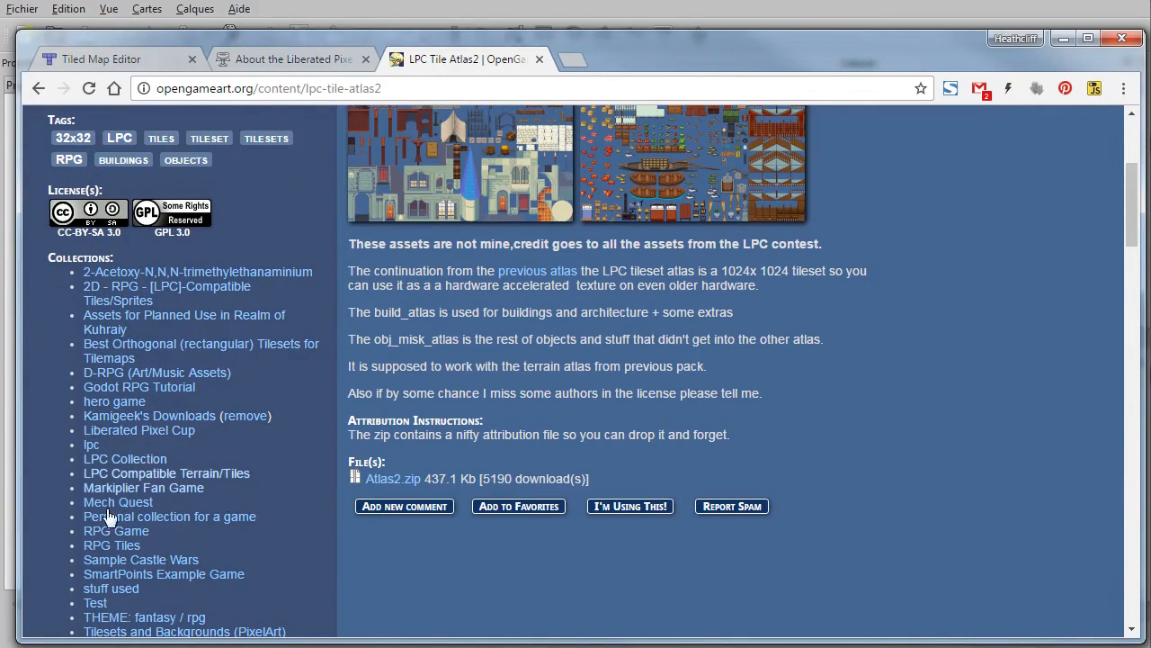
scroll(641, 152, down, 1)
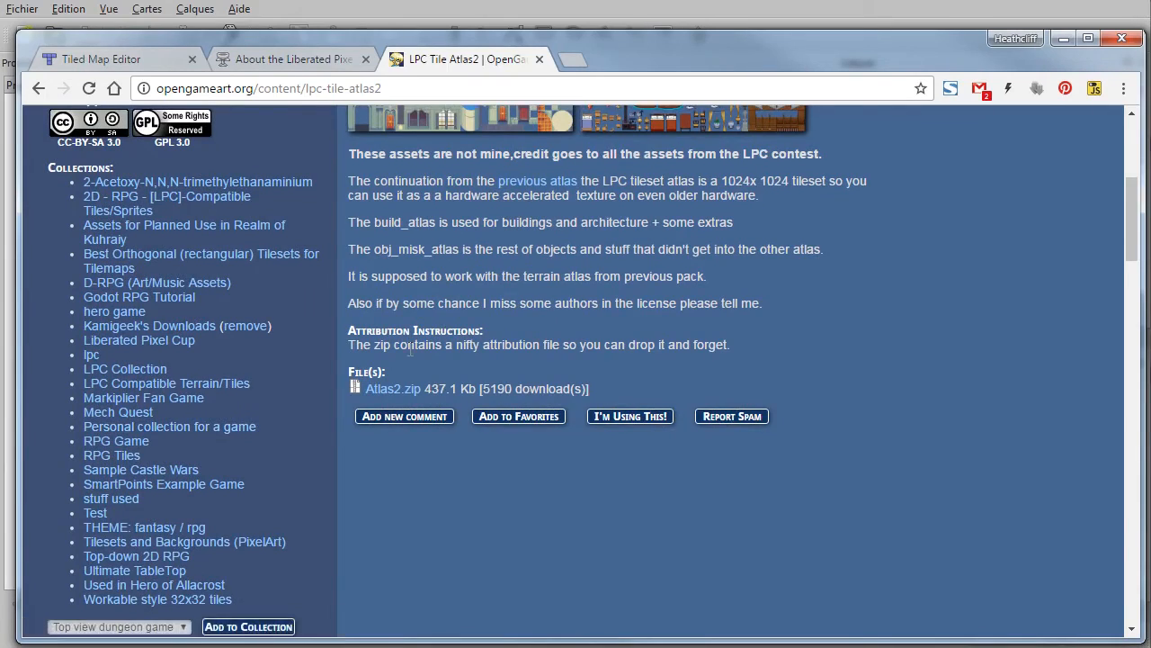
scroll(387, 191, up, 4)
Step: Return to the LPC search results and browse the rest of the first page and all of the second page
click(38, 88)
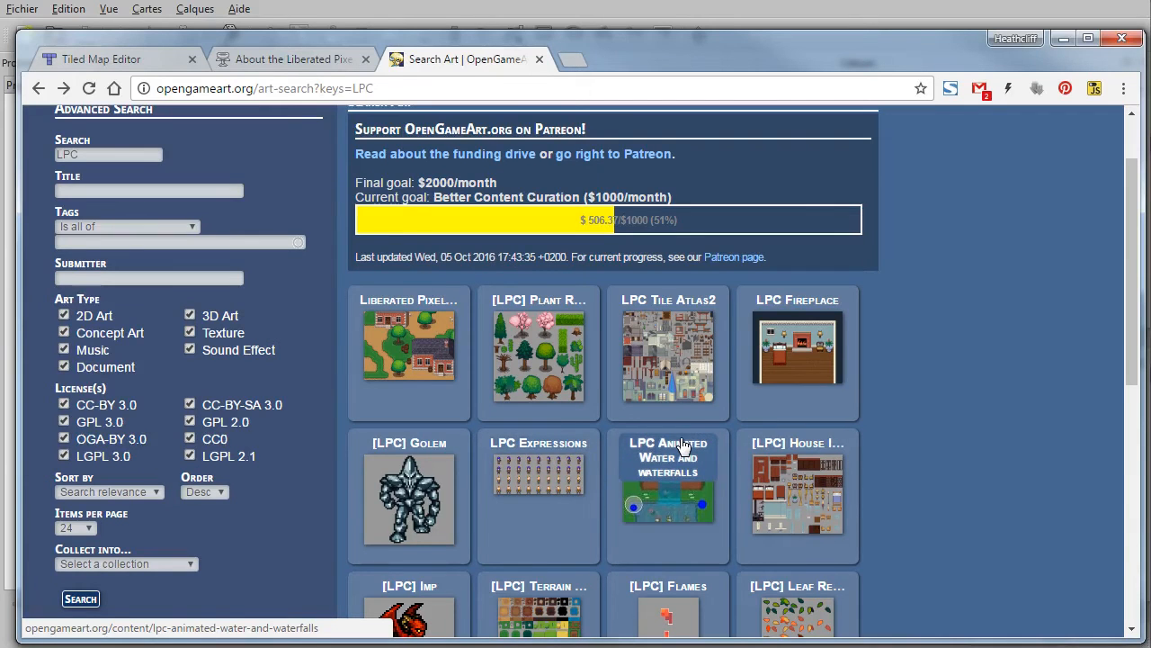
scroll(681, 446, down, 3)
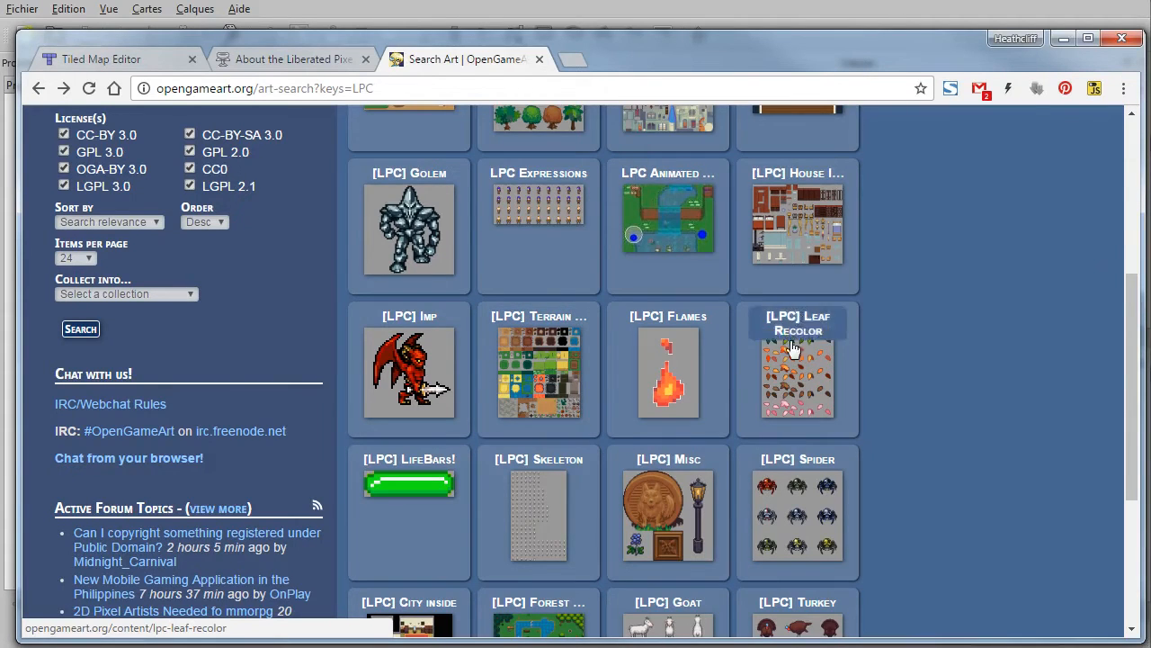
scroll(797, 476, down, 3)
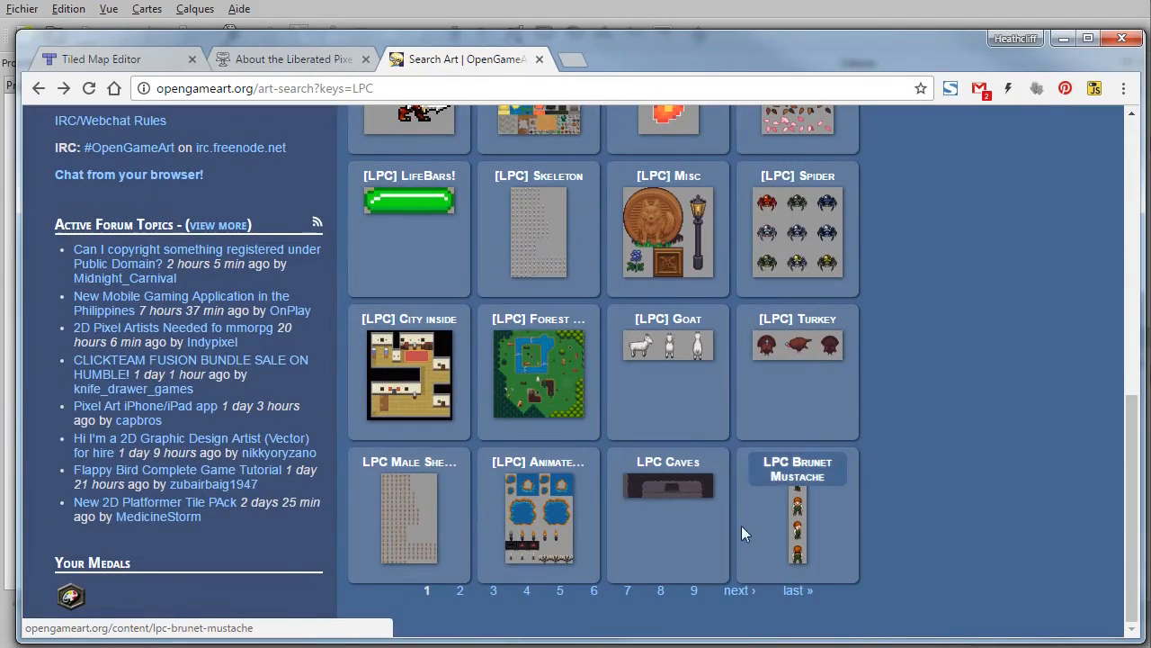
click(738, 590)
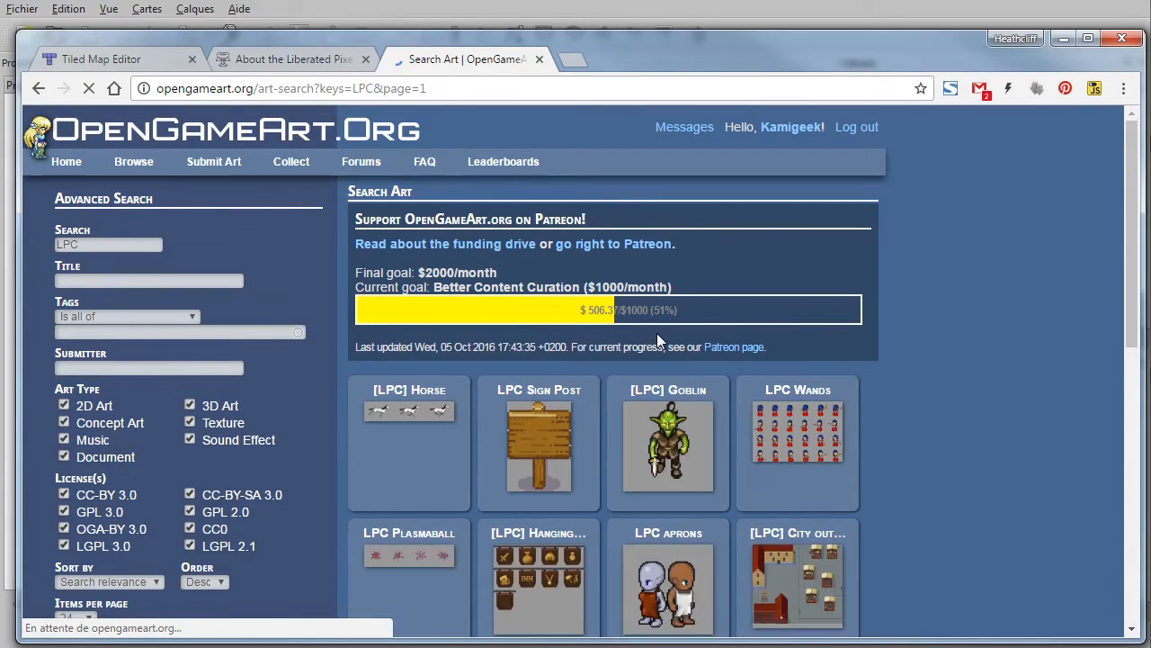
scroll(657, 340, down, 3)
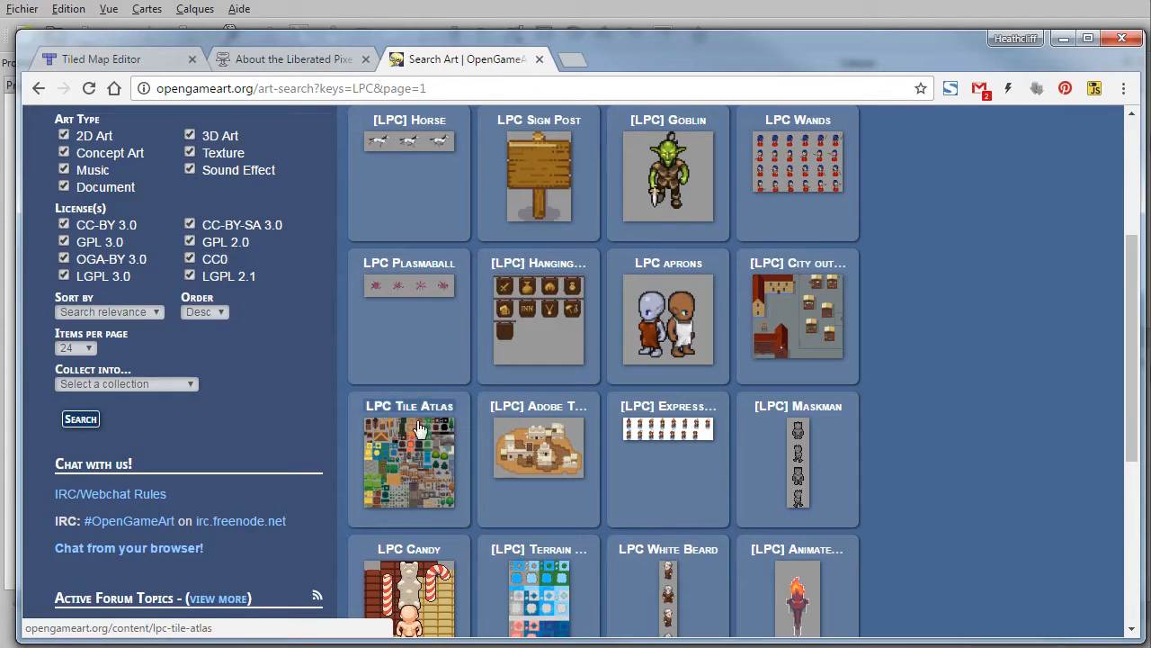
scroll(428, 448, down, 2)
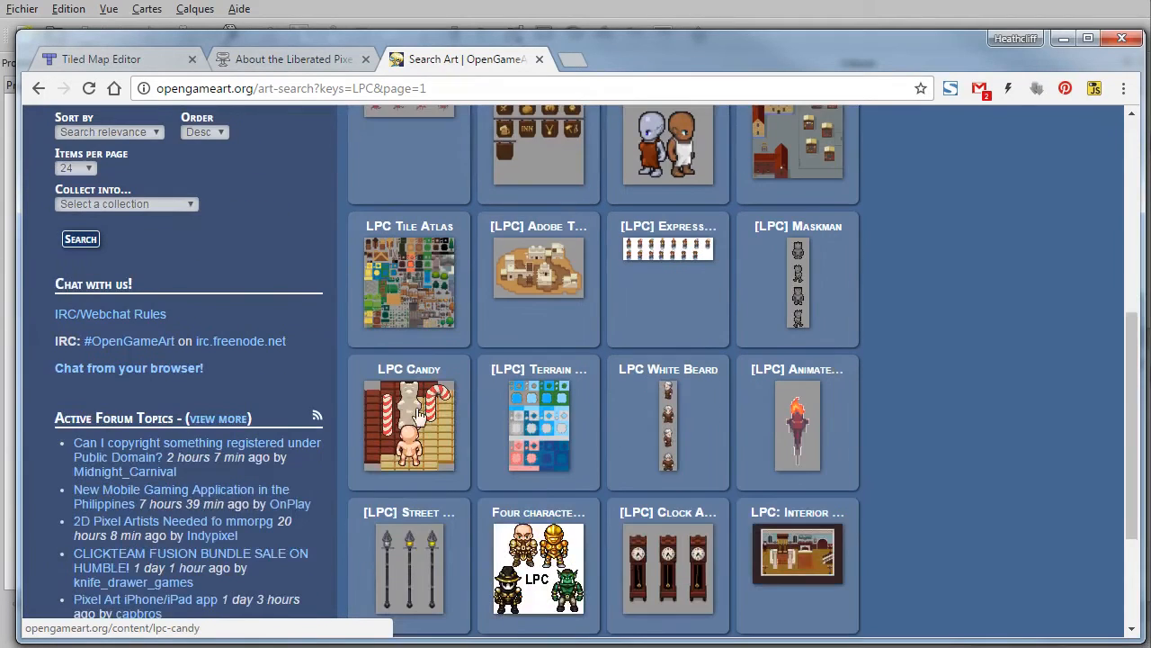
scroll(450, 252, down, 2)
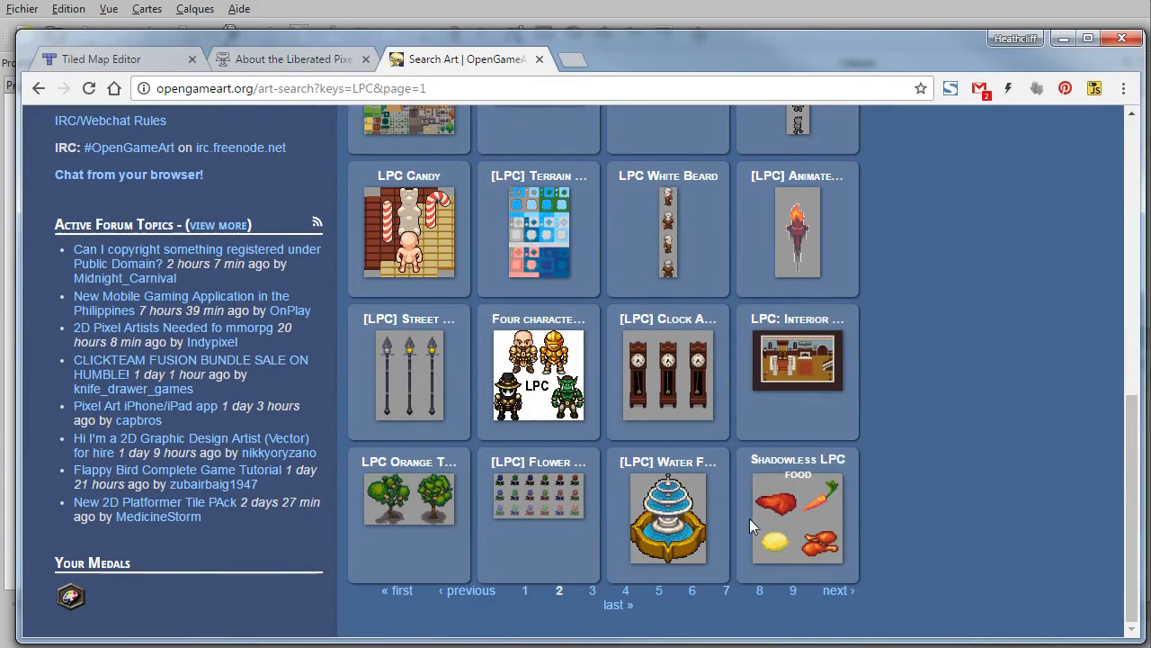
Step: Open the third page of LPC search results and look through its artwork down to the end
click(836, 591)
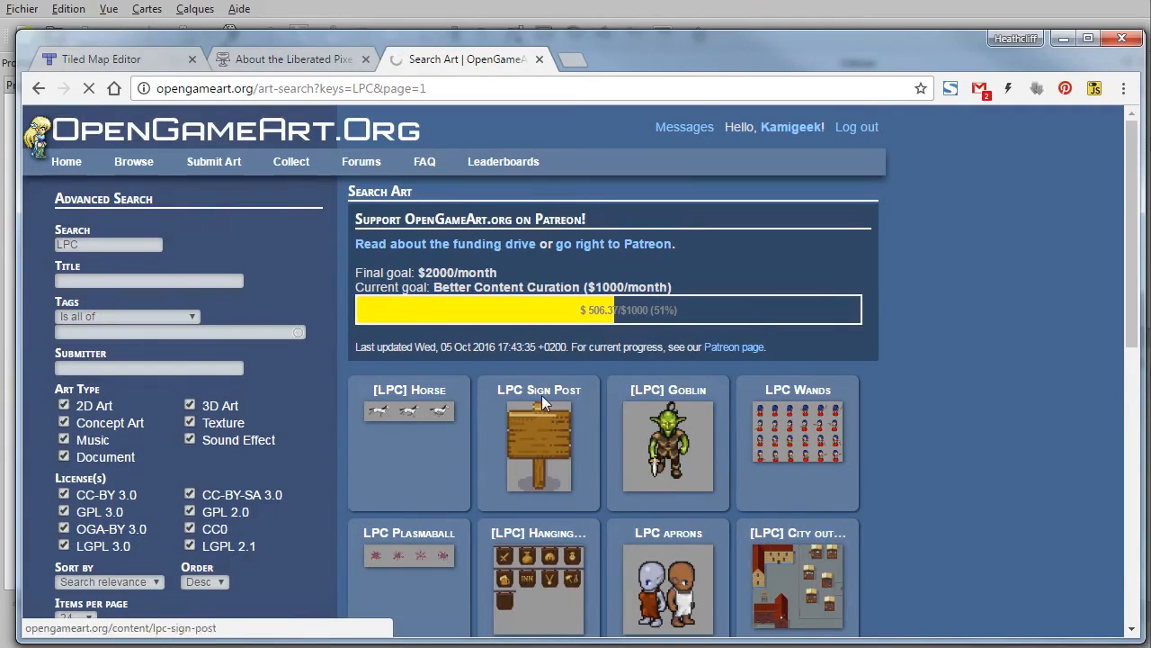
scroll(616, 434, down, 1)
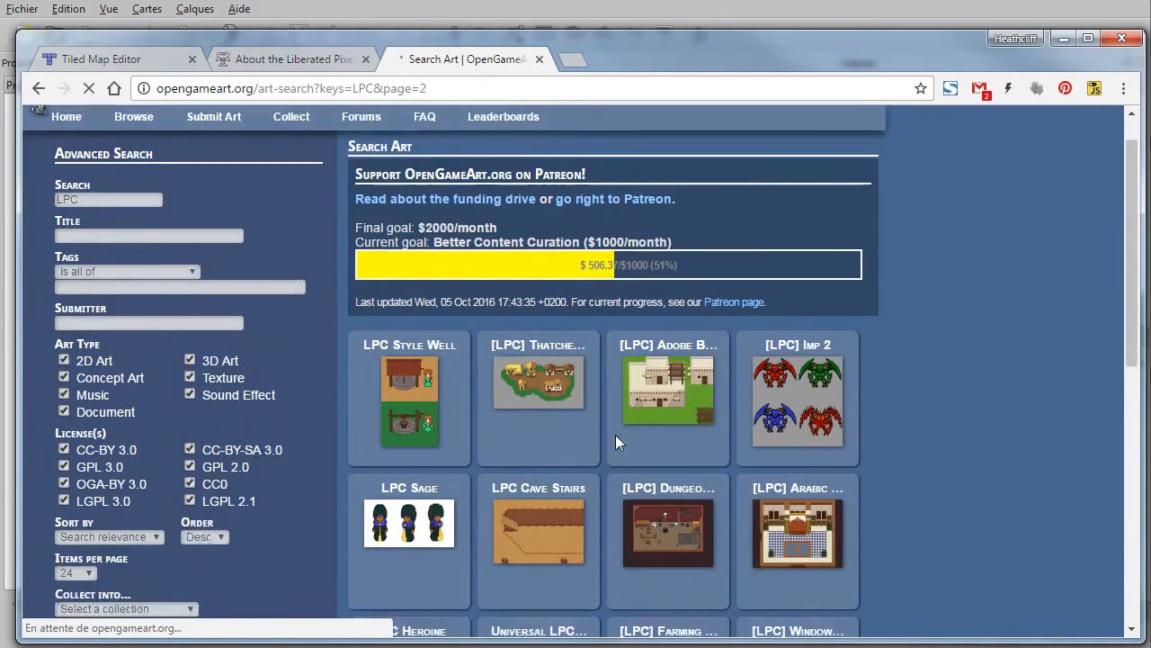
scroll(612, 412, down, 2)
scroll(610, 409, down, 2)
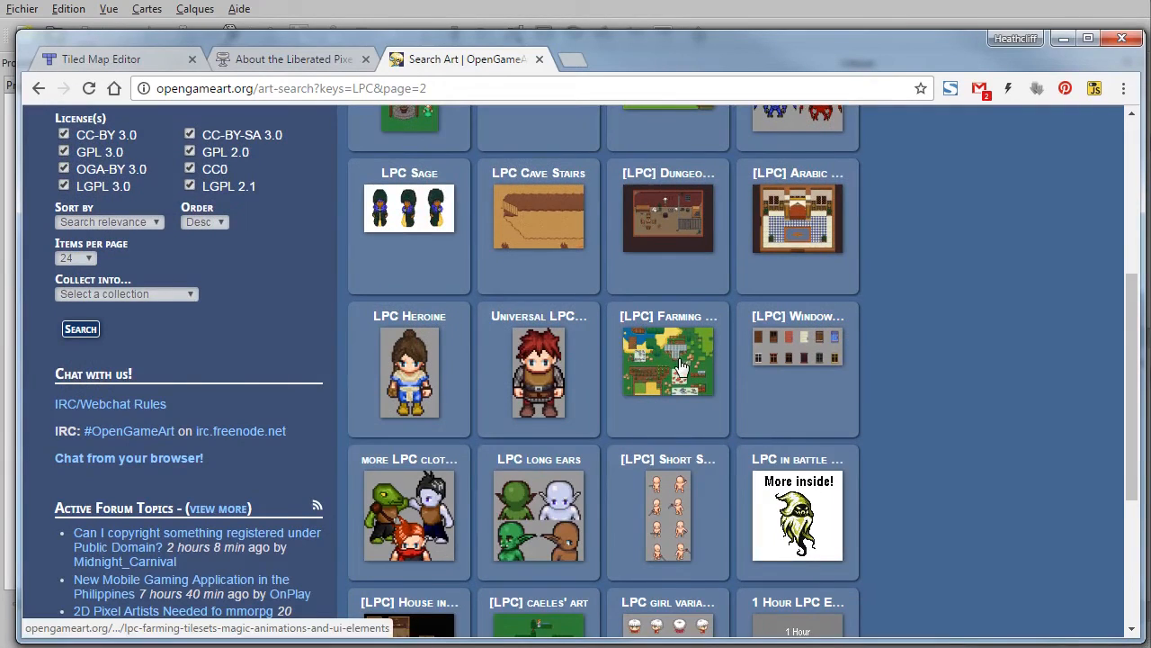
scroll(677, 357, down, 2)
scroll(676, 357, down, 1)
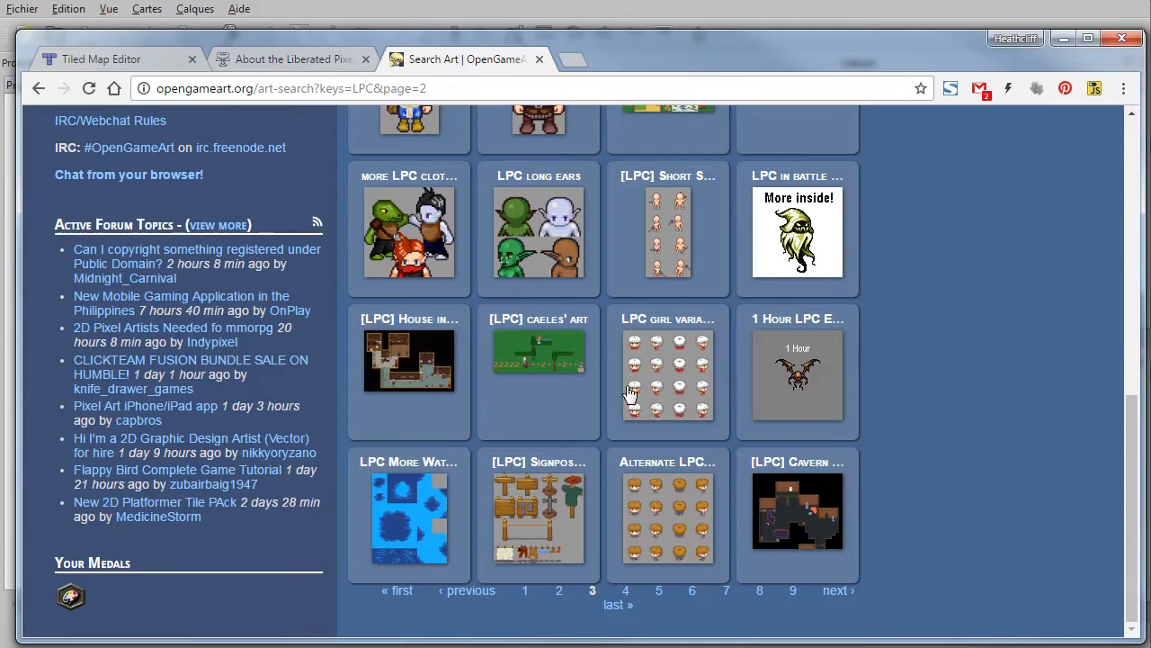
Step: Switch through Tiled to XnView and view the terrain.png tileset at 100% zoom
click(913, 11)
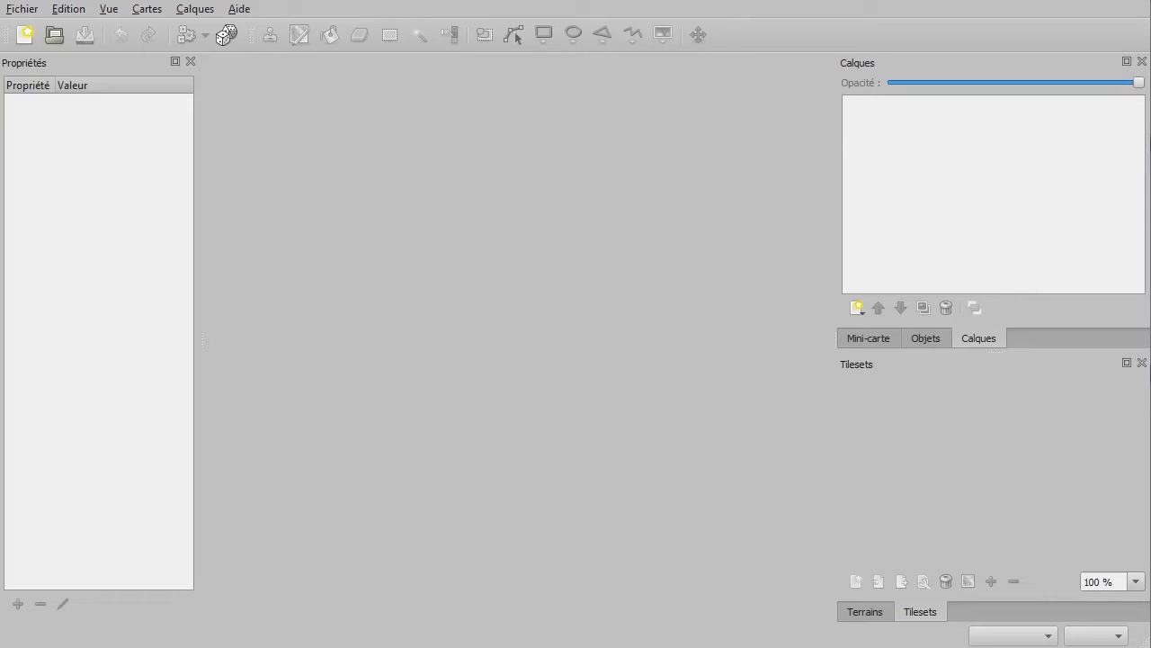
key(alt+Tab)
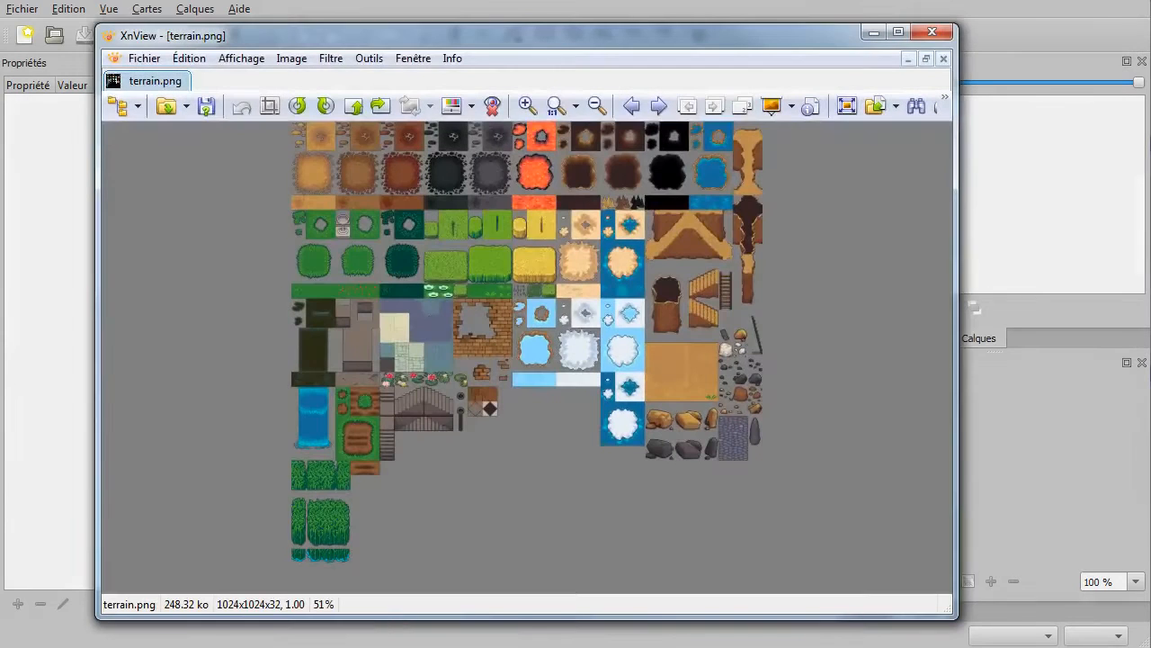
click(553, 107)
click(944, 193)
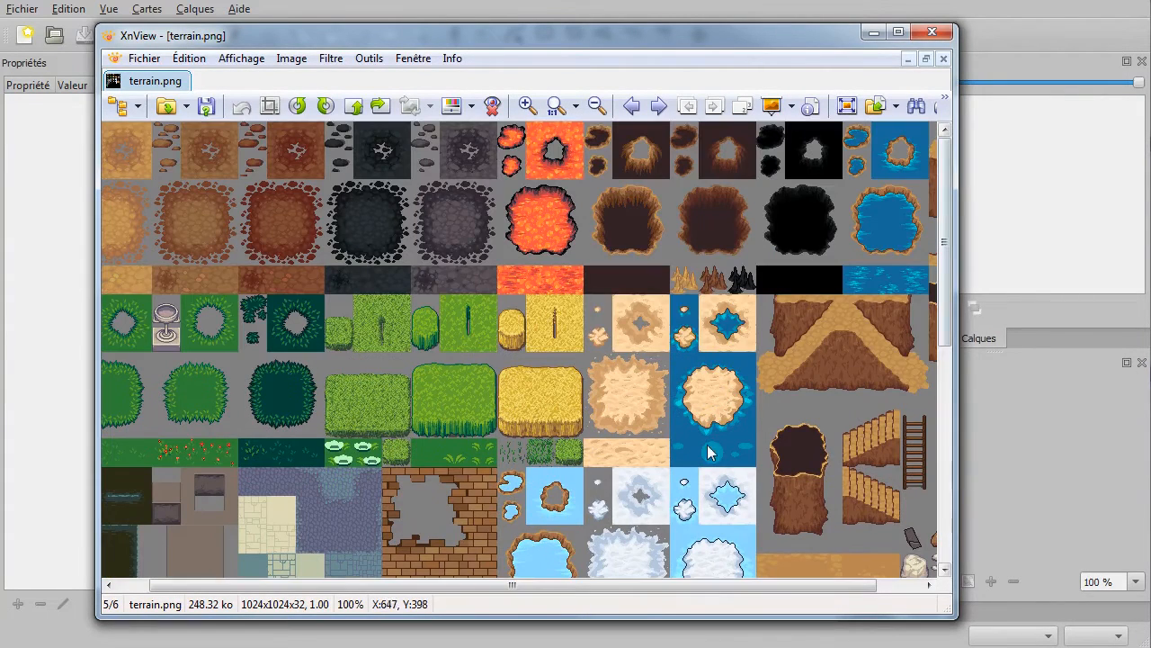
Step: Examine the rest of the terrain.png tileset down to its lower tiles, and close the image
drag(512, 584, 482, 585)
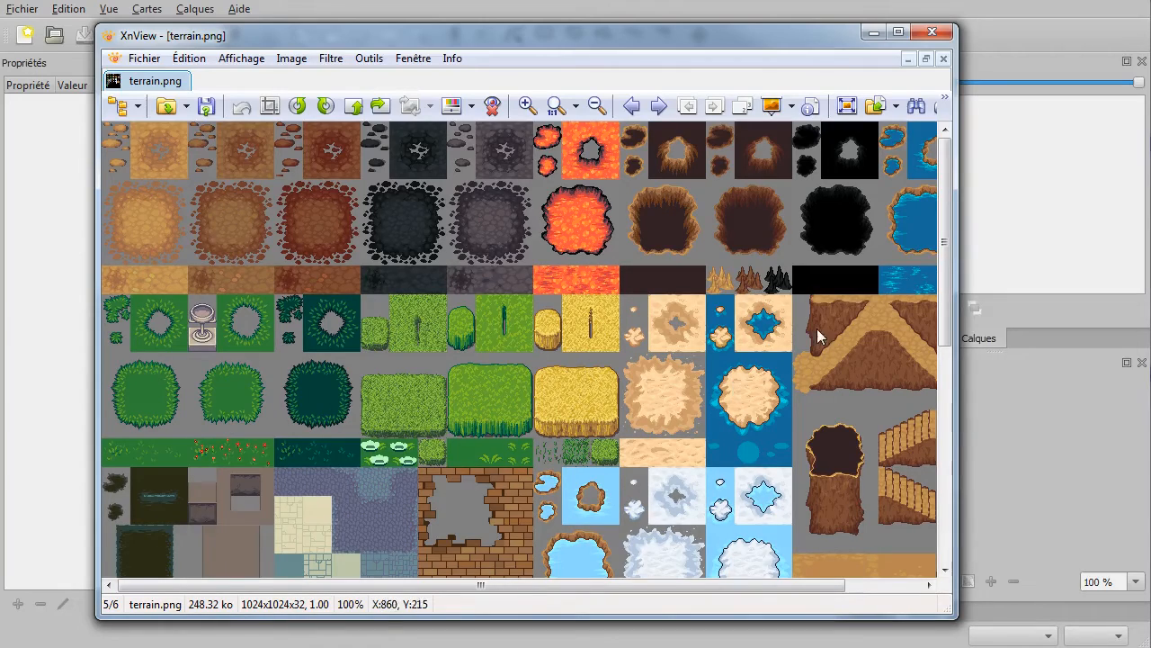
drag(939, 261, 927, 394)
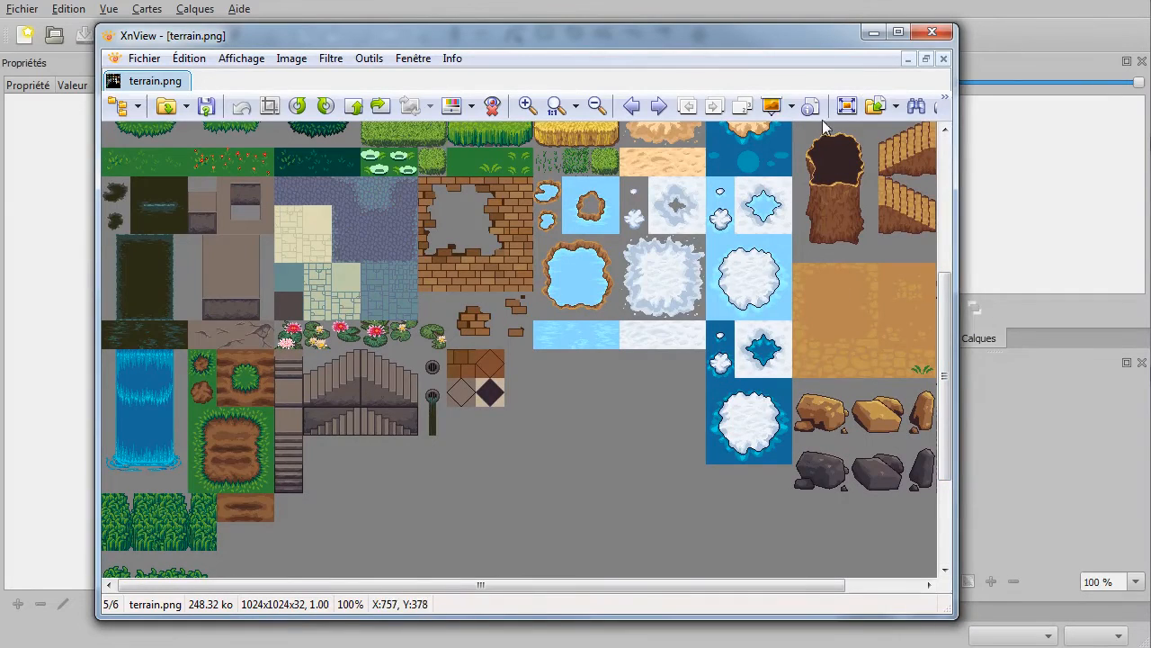
click(932, 32)
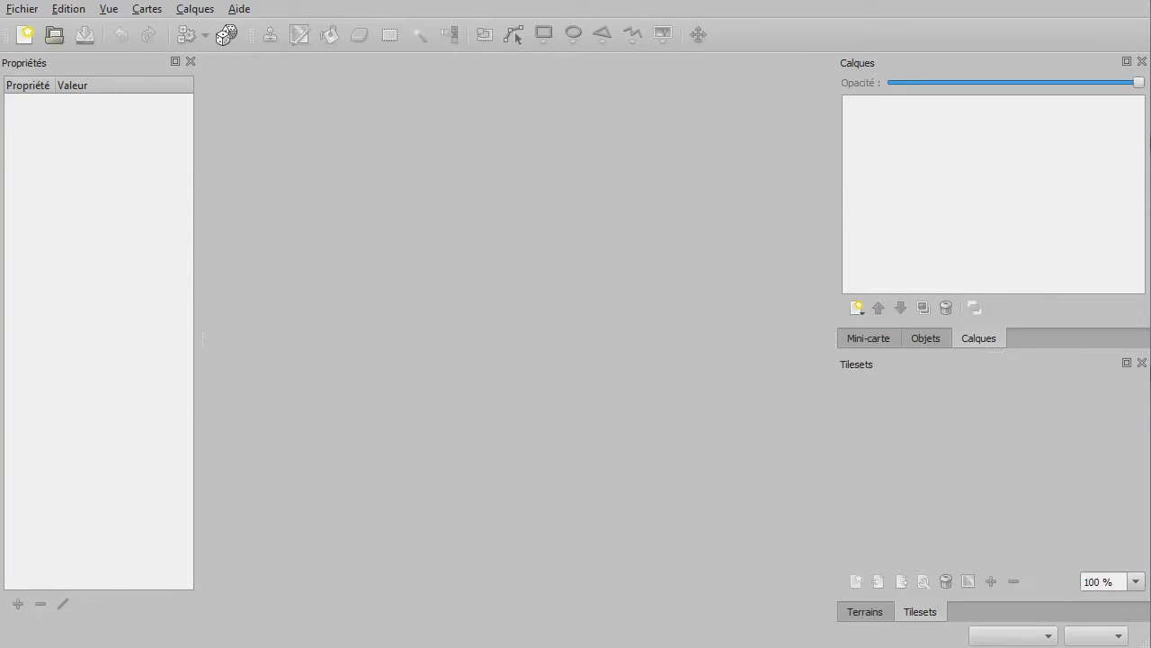
Step: View obj_misk_atlas.png in XnView at 100% zoom, examine its upper objects and close the image
key(alt+Tab)
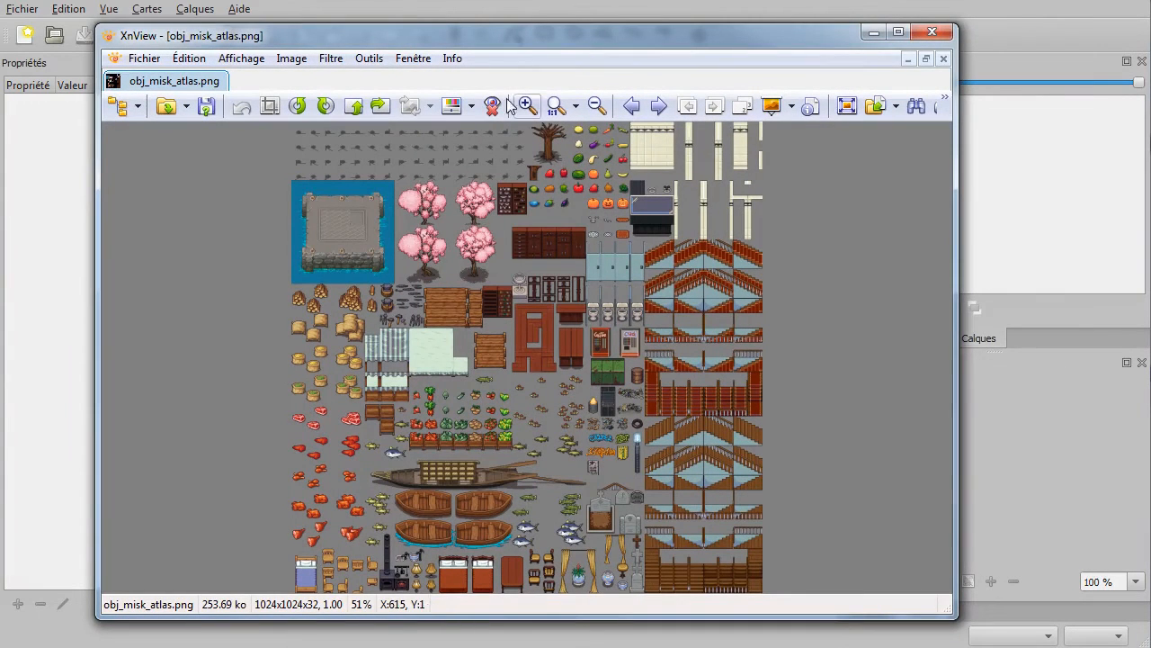
click(555, 106)
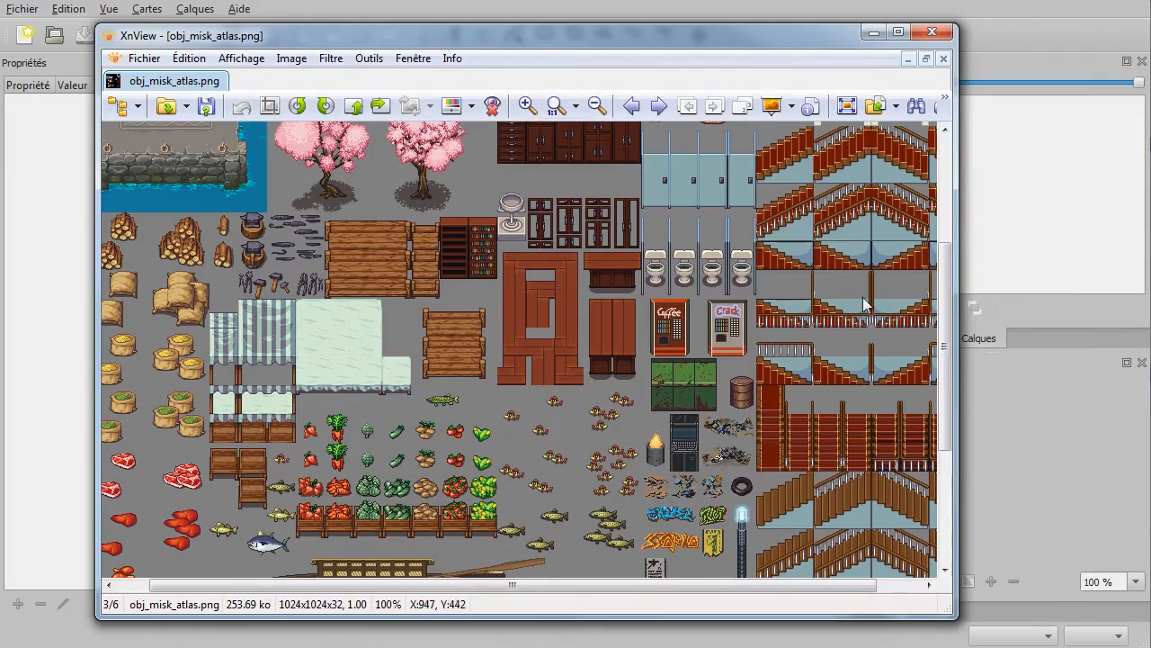
drag(953, 282, 950, 171)
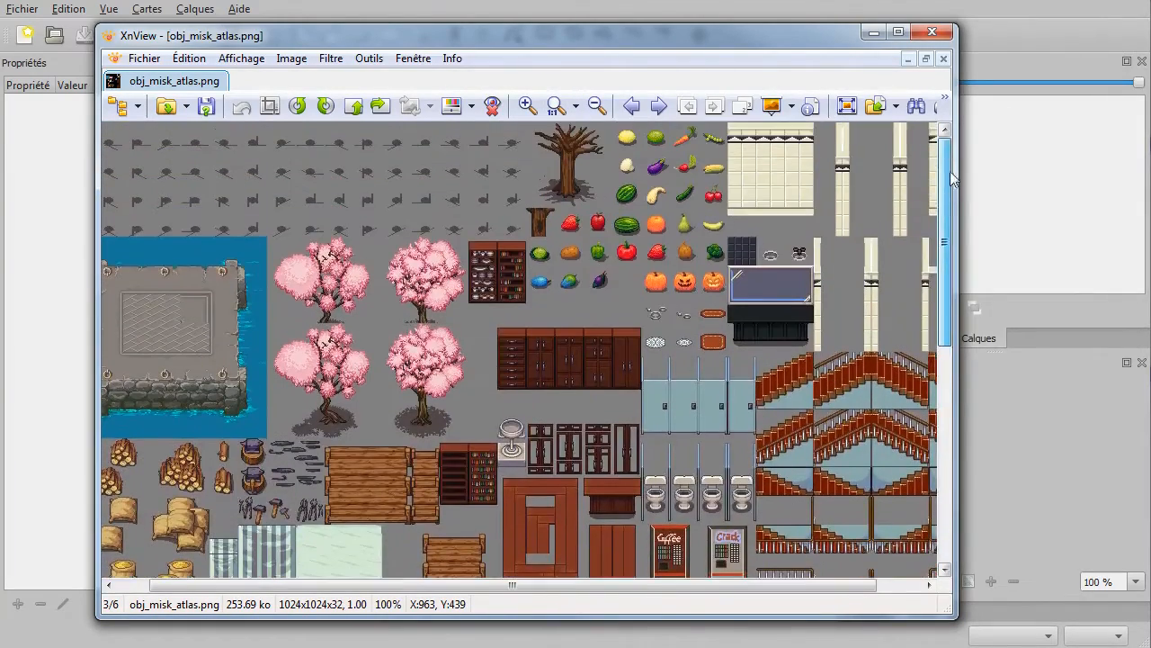
click(932, 32)
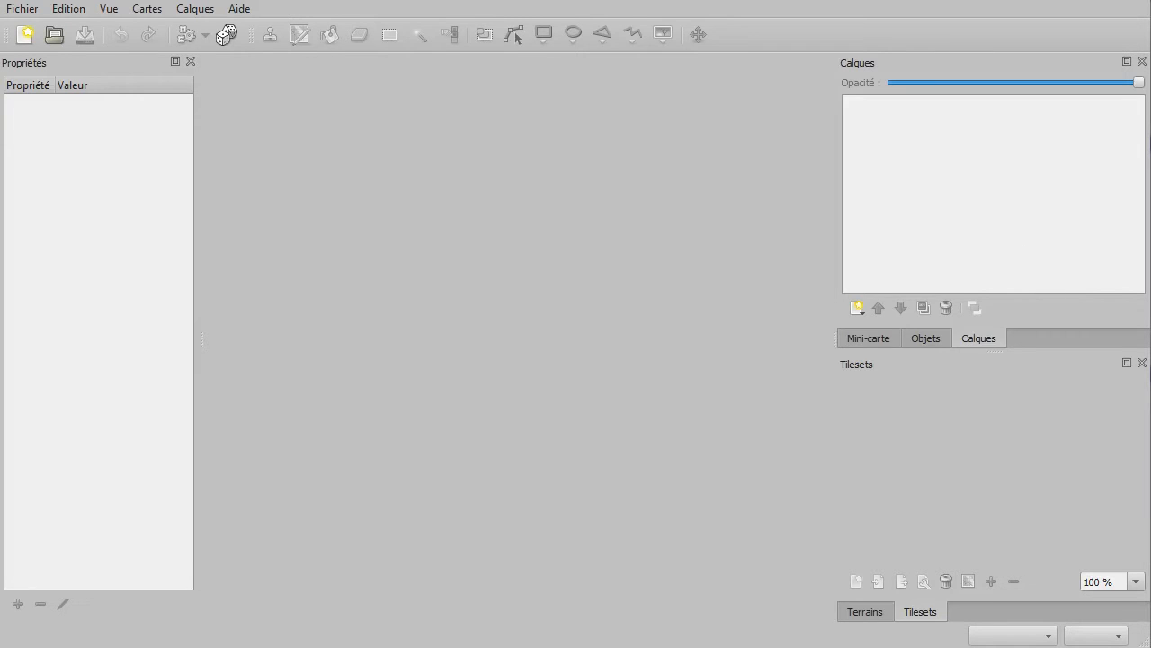
Step: View build_atlas.png in XnView at 100% zoom, examine its building tiles from top to bottom and close the image
key(alt+Tab)
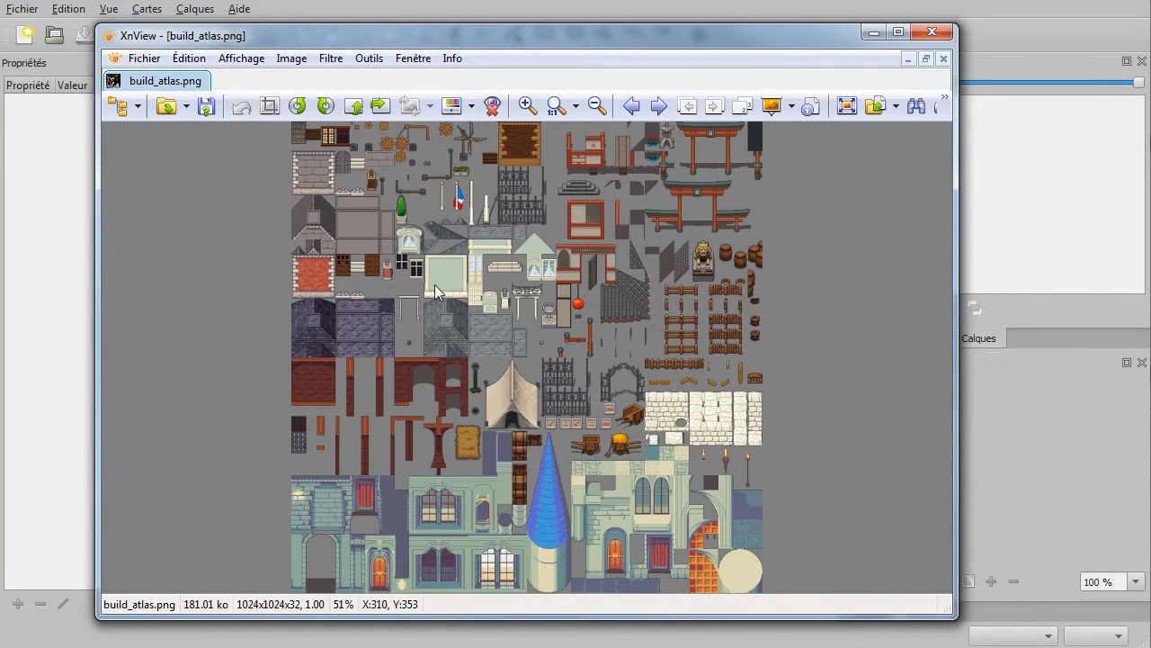
click(557, 105)
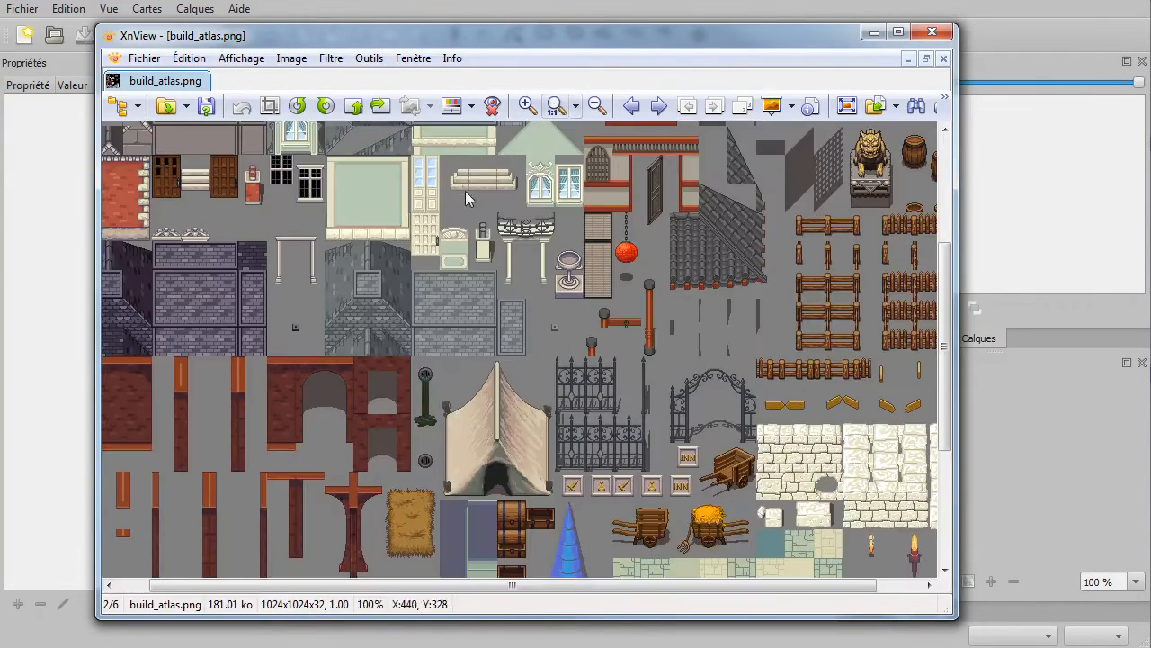
drag(508, 585, 477, 586)
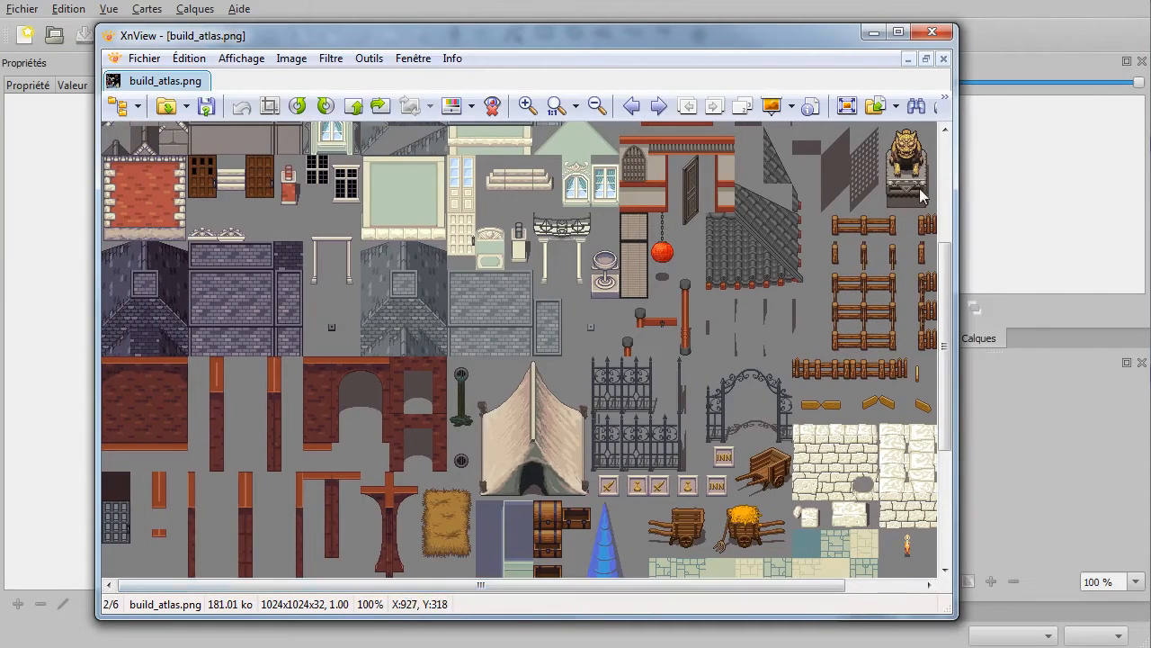
click(948, 176)
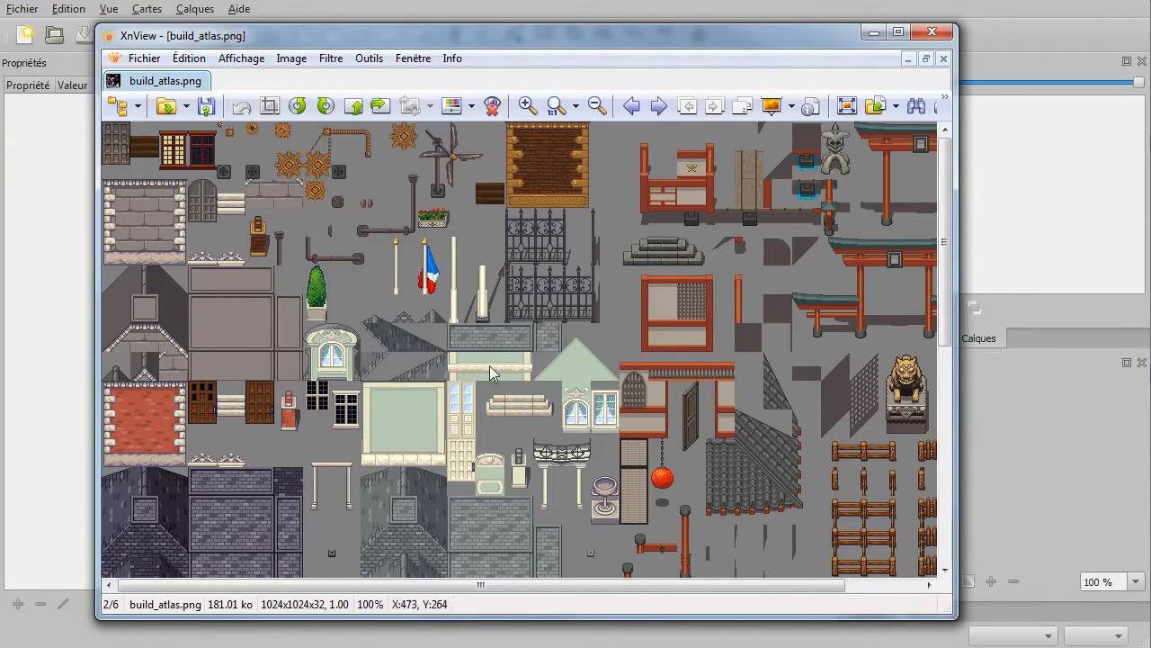
drag(935, 313, 942, 455)
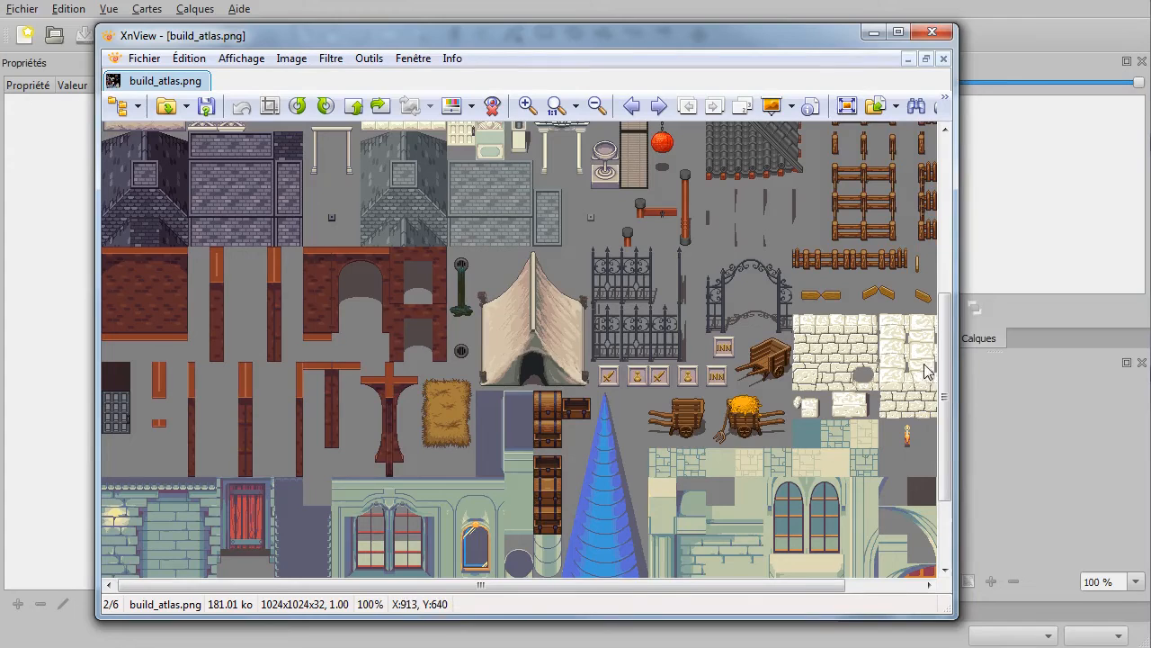
drag(948, 317, 932, 414)
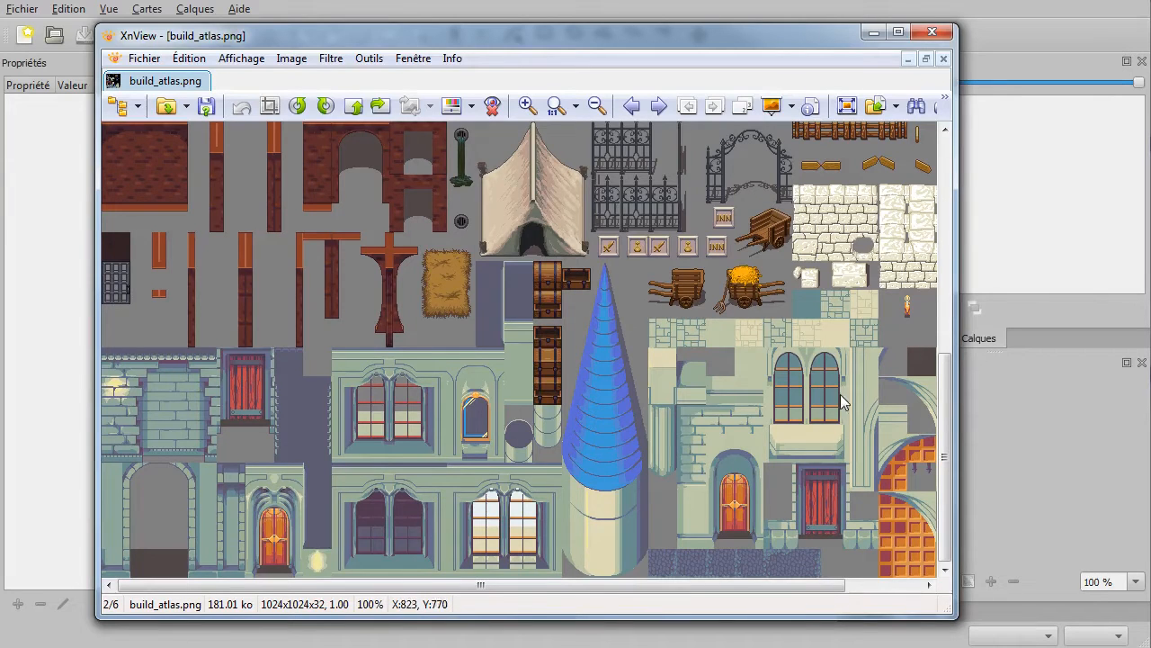
click(931, 32)
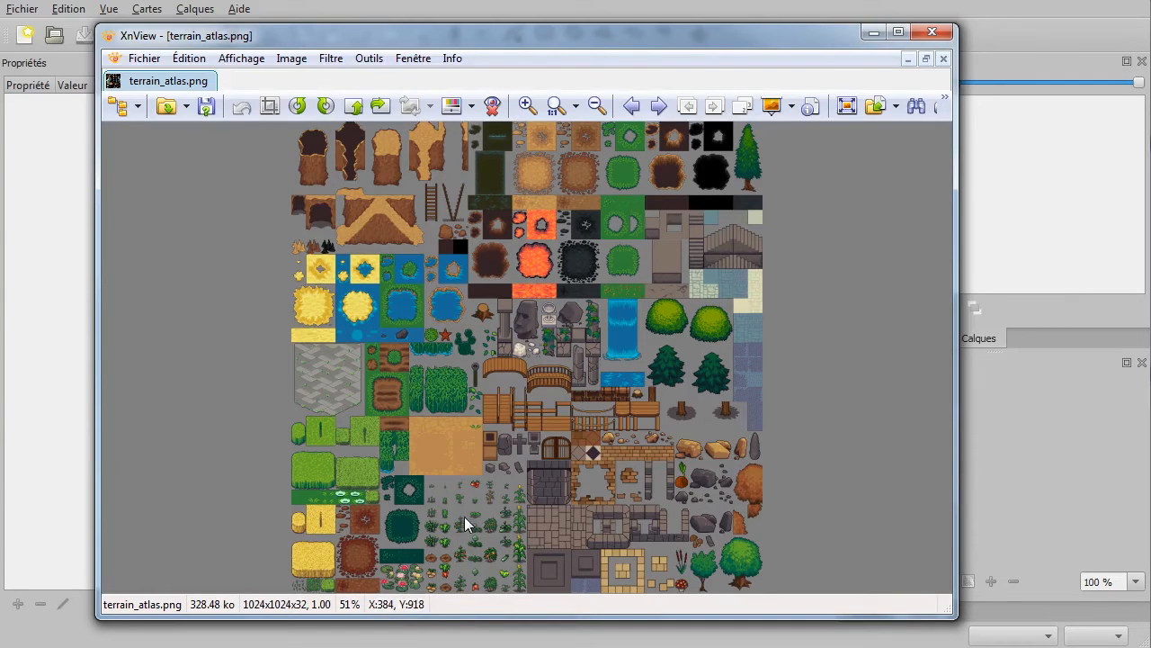
Step: Examine the lower tiles of terrain_atlas.png at 100% zoom, look over plant repack.png, and close both images
click(559, 107)
click(945, 482)
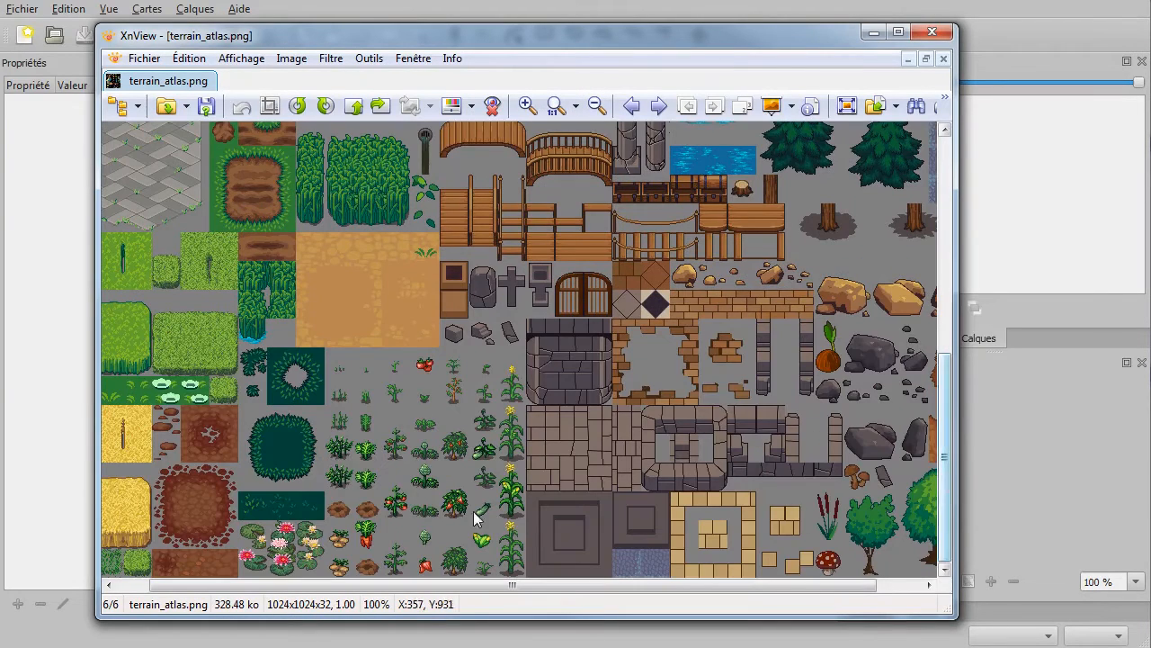
click(932, 32)
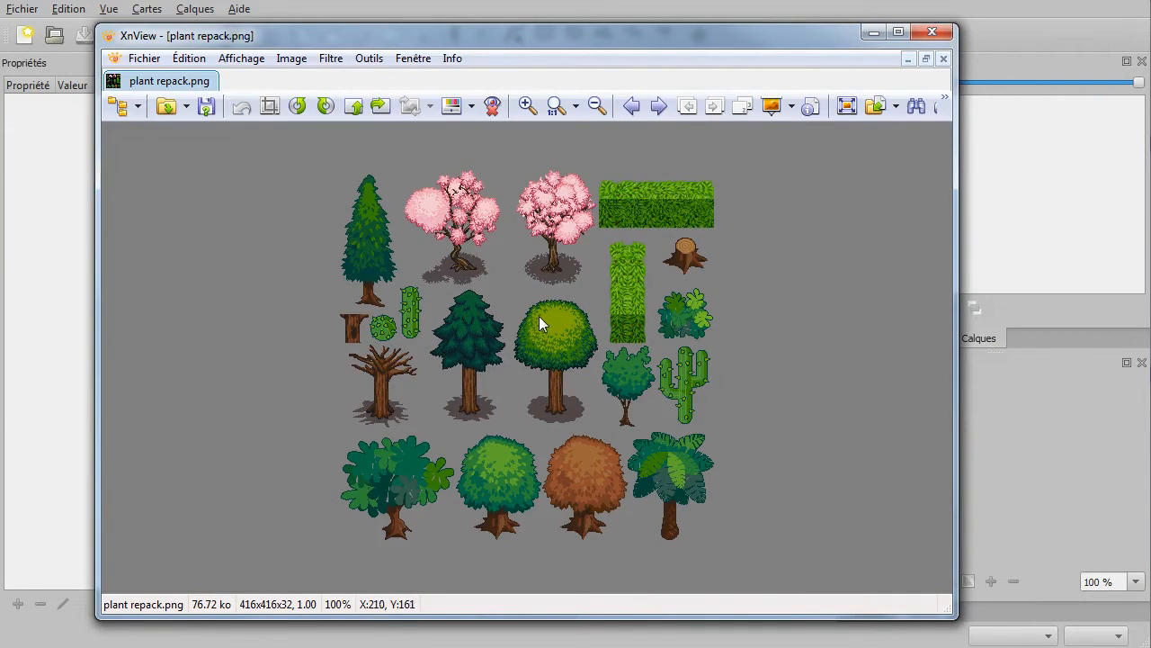
click(932, 33)
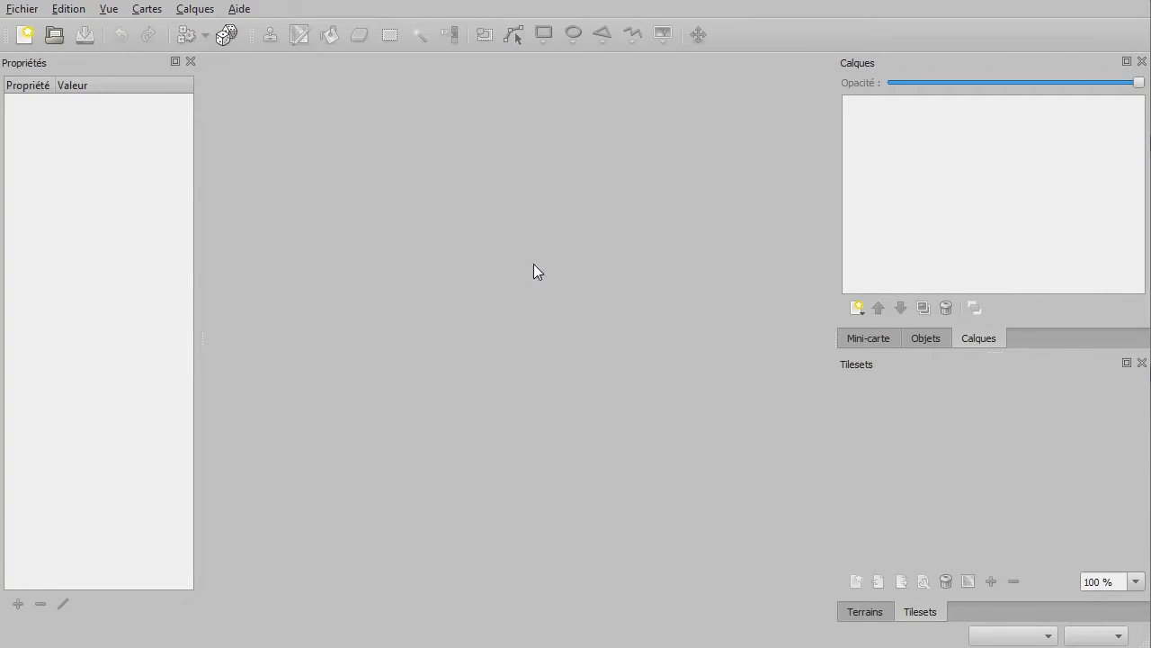
Step: Create a new orthogonal Tiled map in CSV format, 32 by 32 tiles, with tiles of 32 by 32 pixels
click(26, 34)
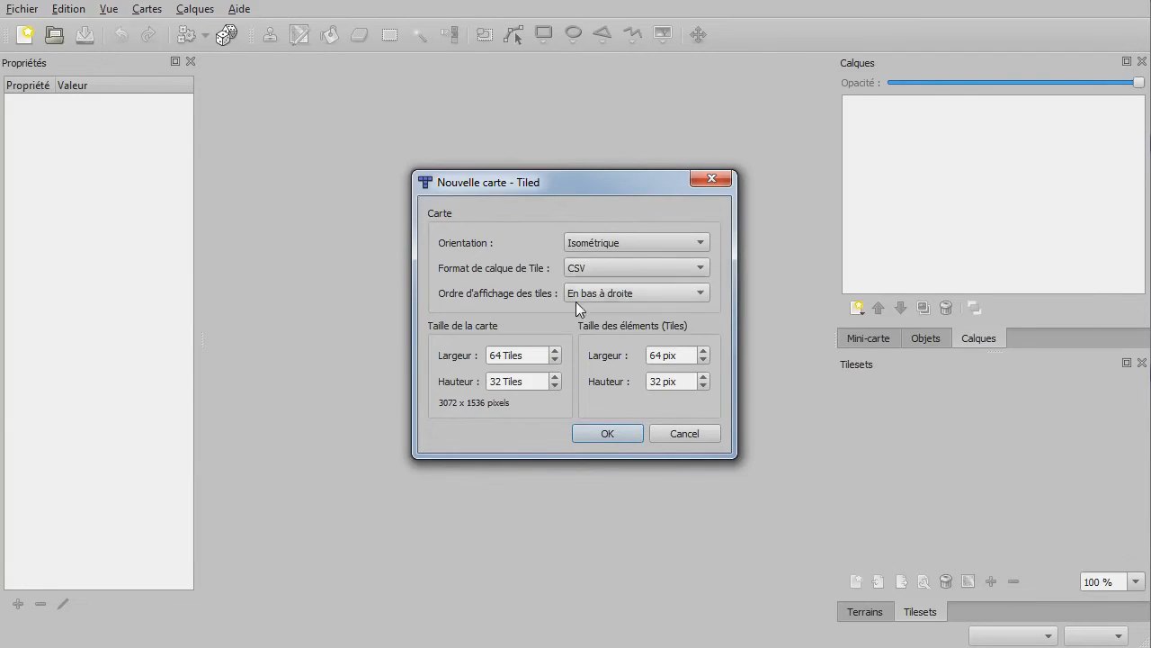
click(627, 245)
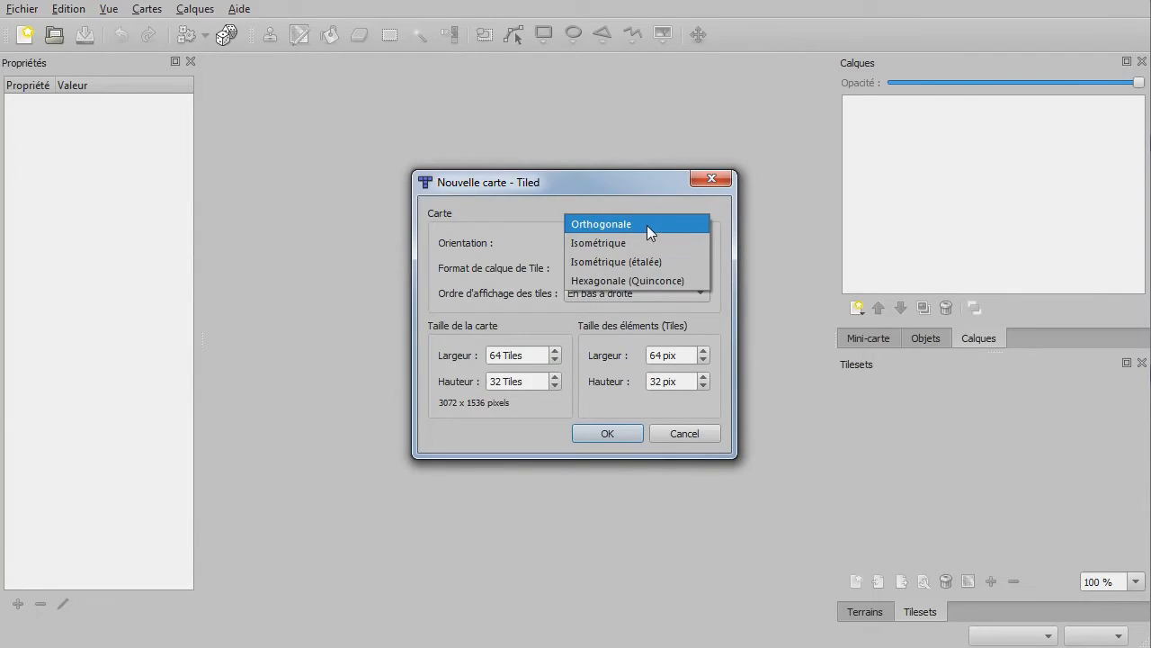
click(647, 223)
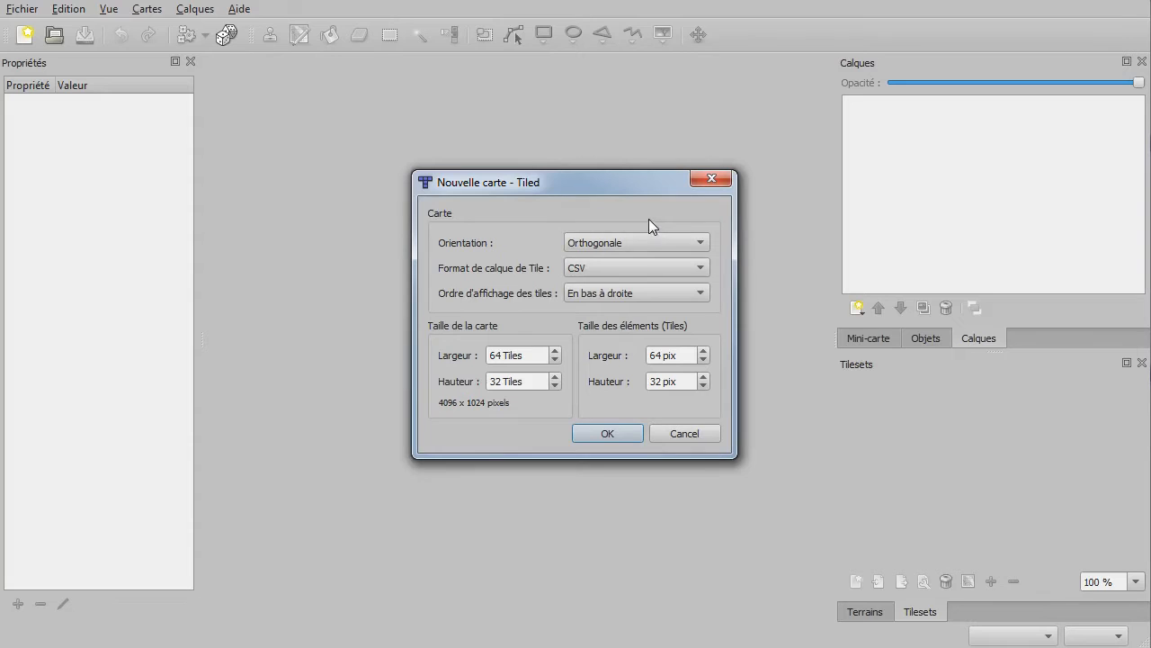
double_click(538, 355)
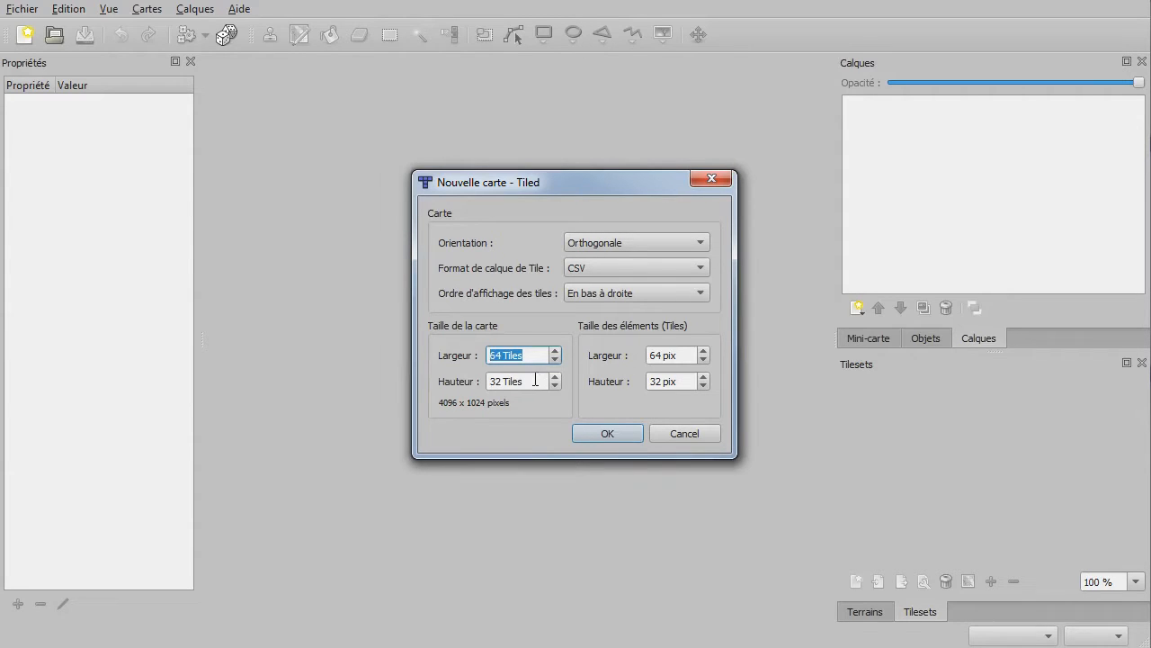
text(32)
double_click(678, 355)
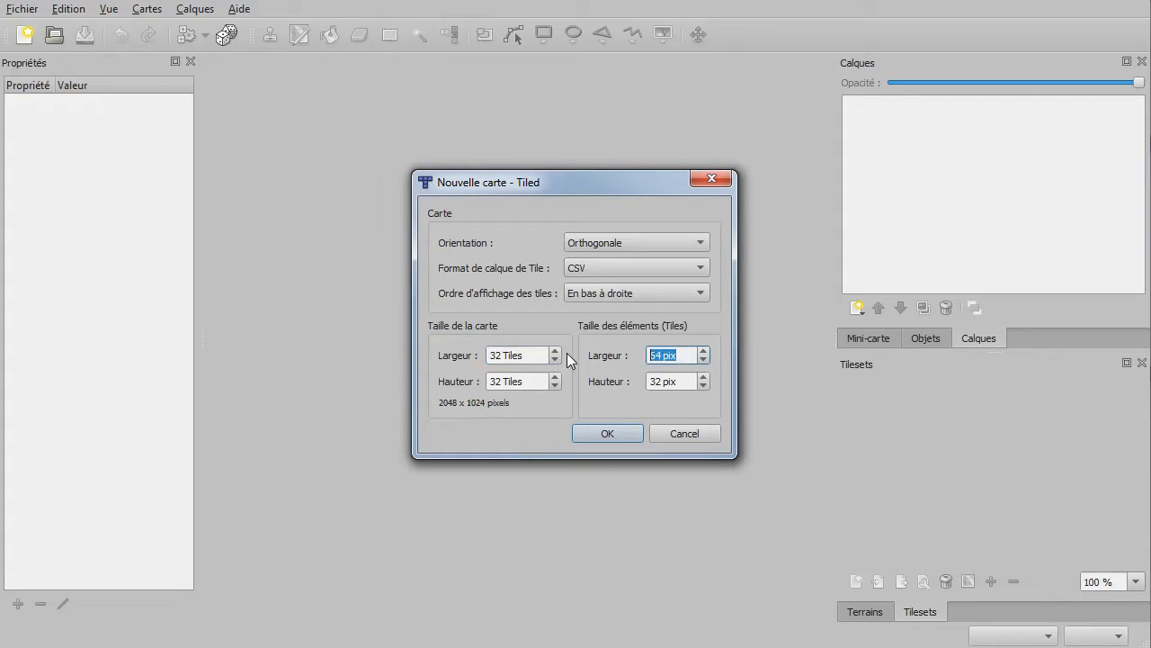
text(32)
click(601, 434)
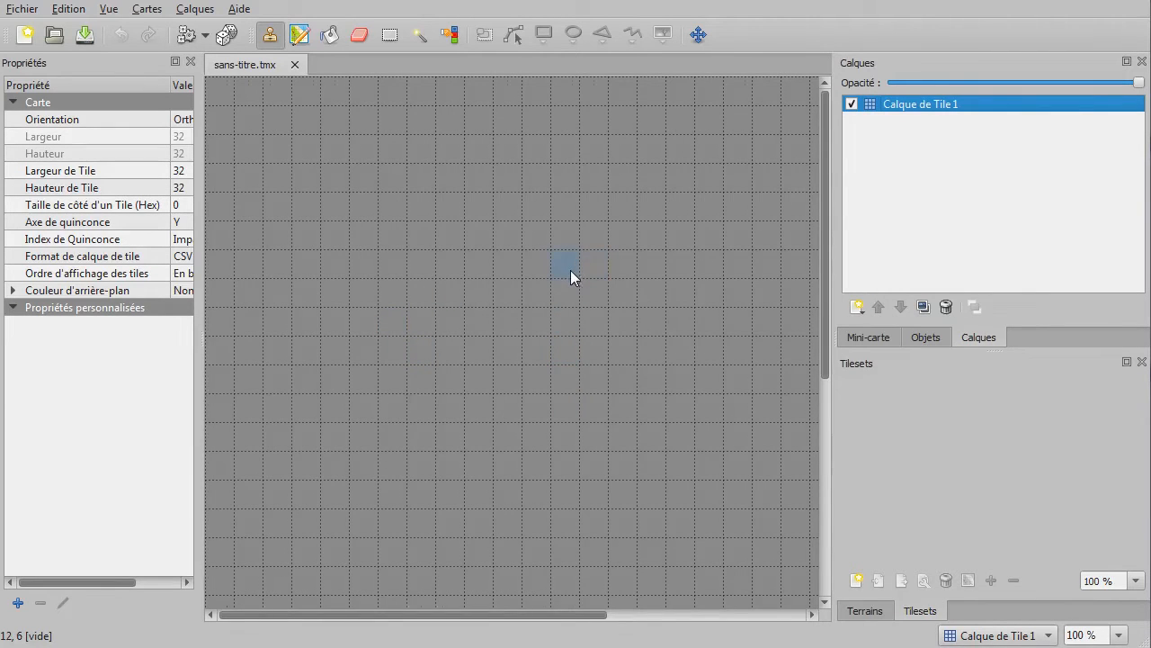
Step: Hide the map's property list to give the tile grid more room
ctrl+scroll(570, 270, down, 3)
ctrl+scroll(564, 282, up, 1)
ctrl+scroll(564, 281, up, 2)
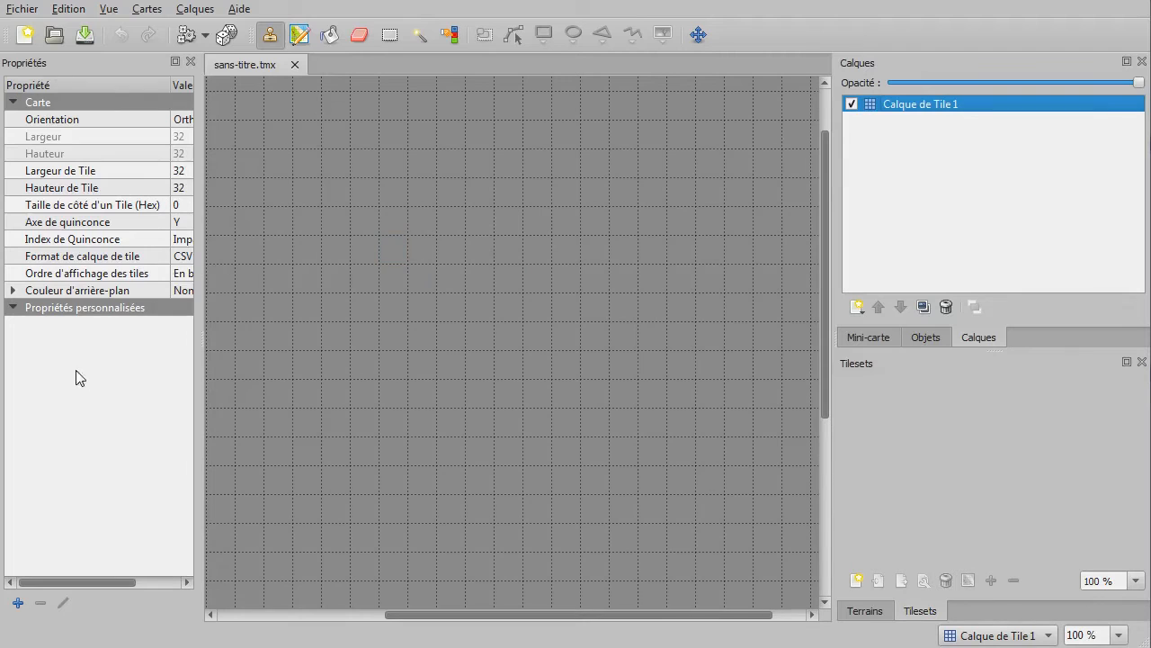
click(190, 62)
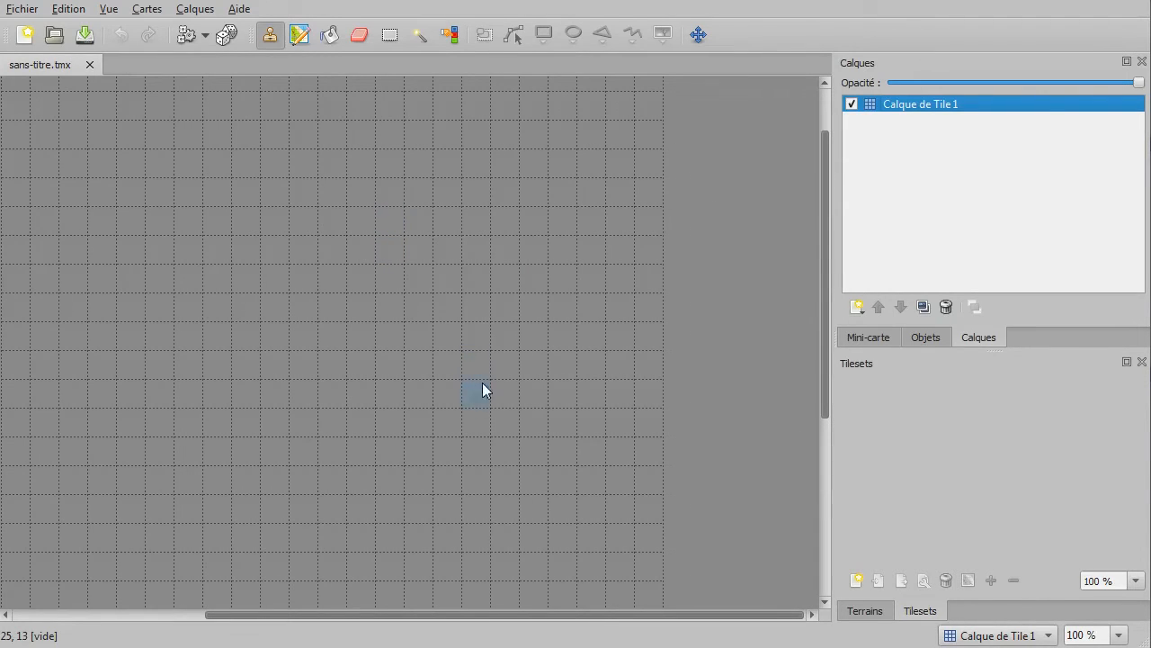
drag(386, 616, 286, 624)
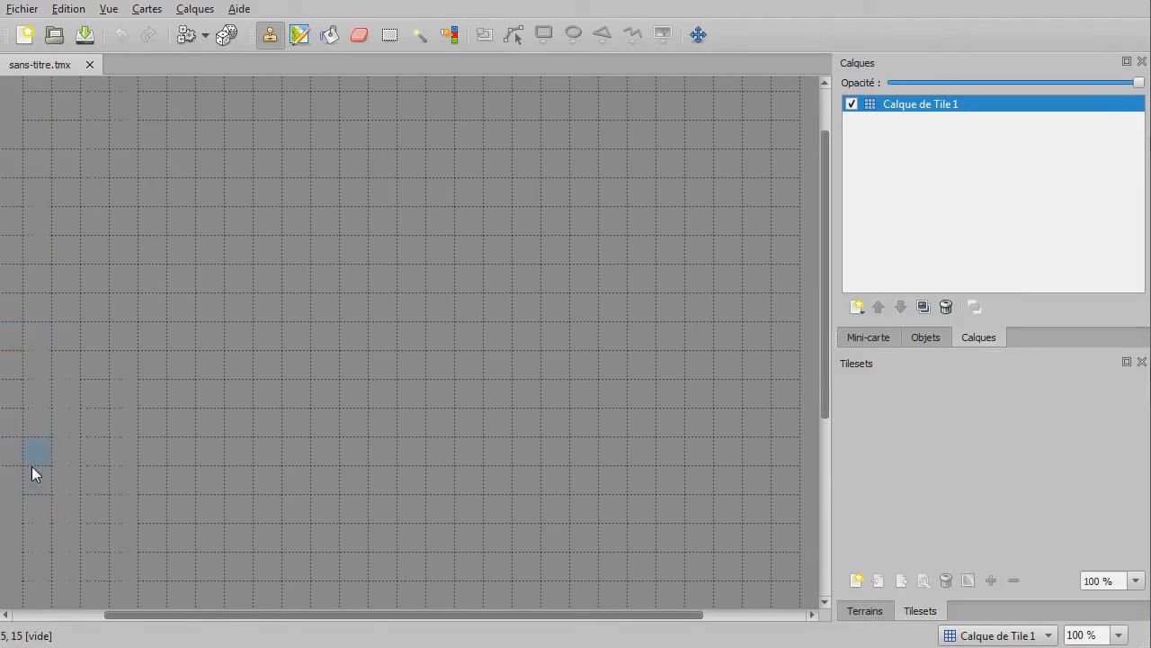
ctrl+scroll(290, 329, down, 2)
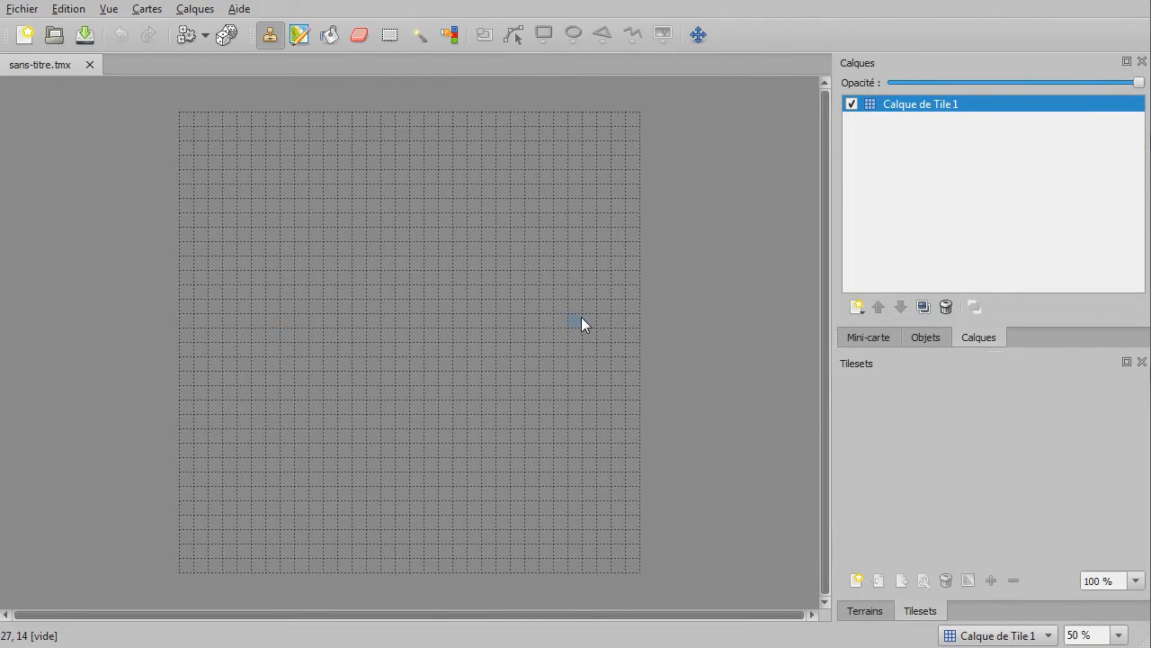
ctrl+scroll(564, 305, up, 1)
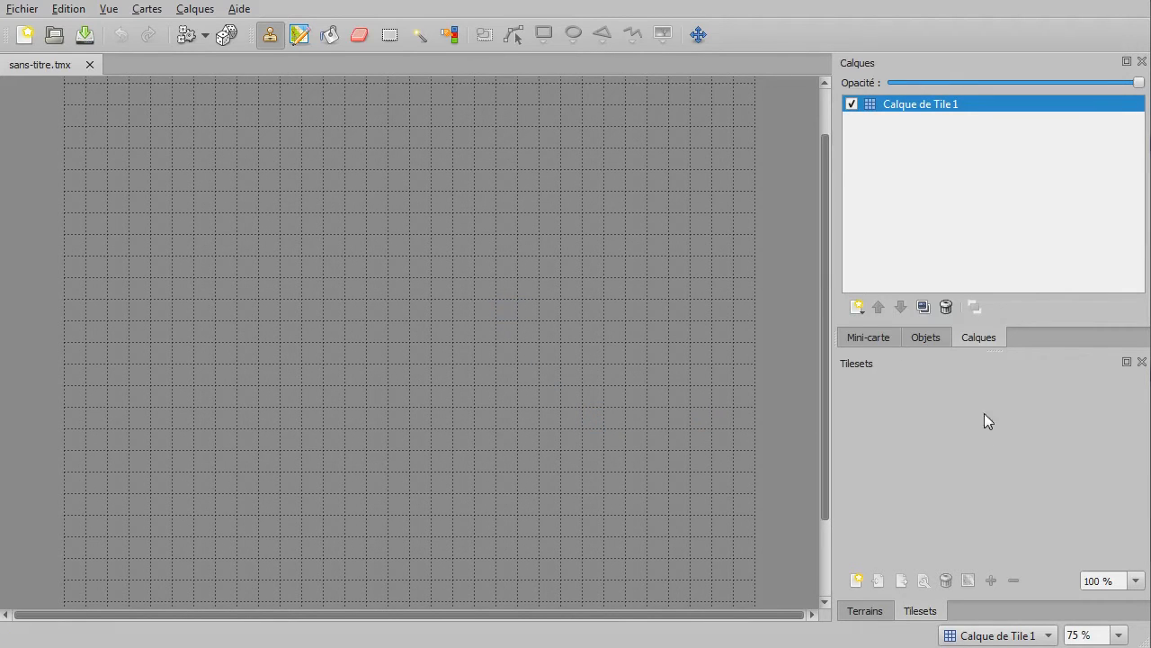
click(857, 580)
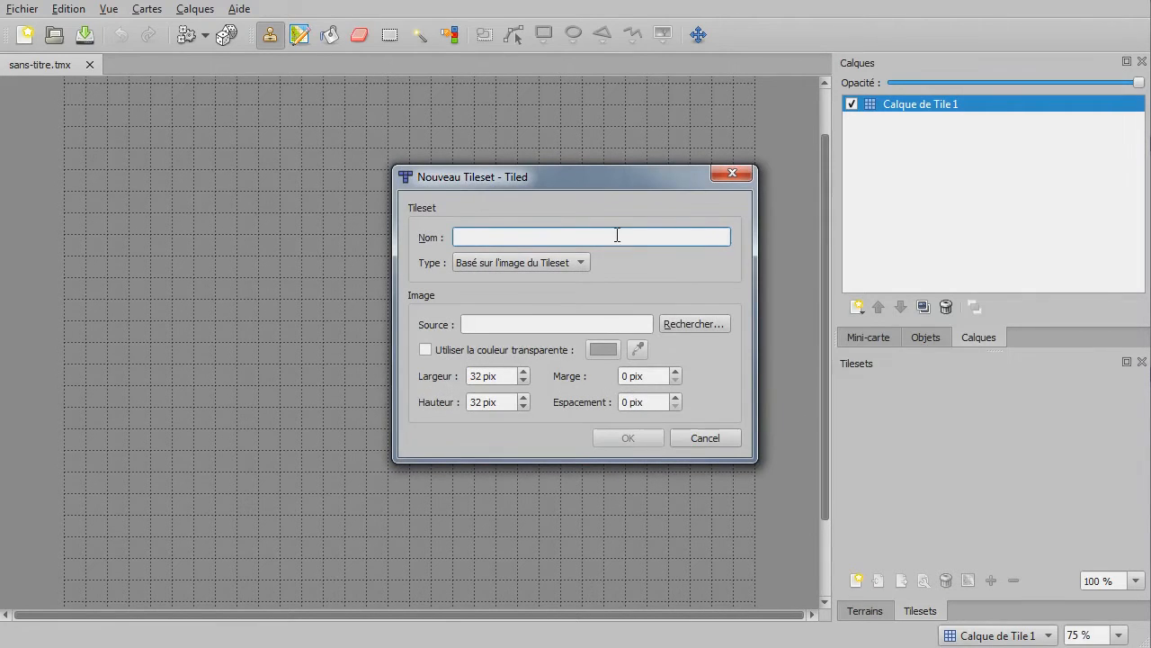
click(715, 437)
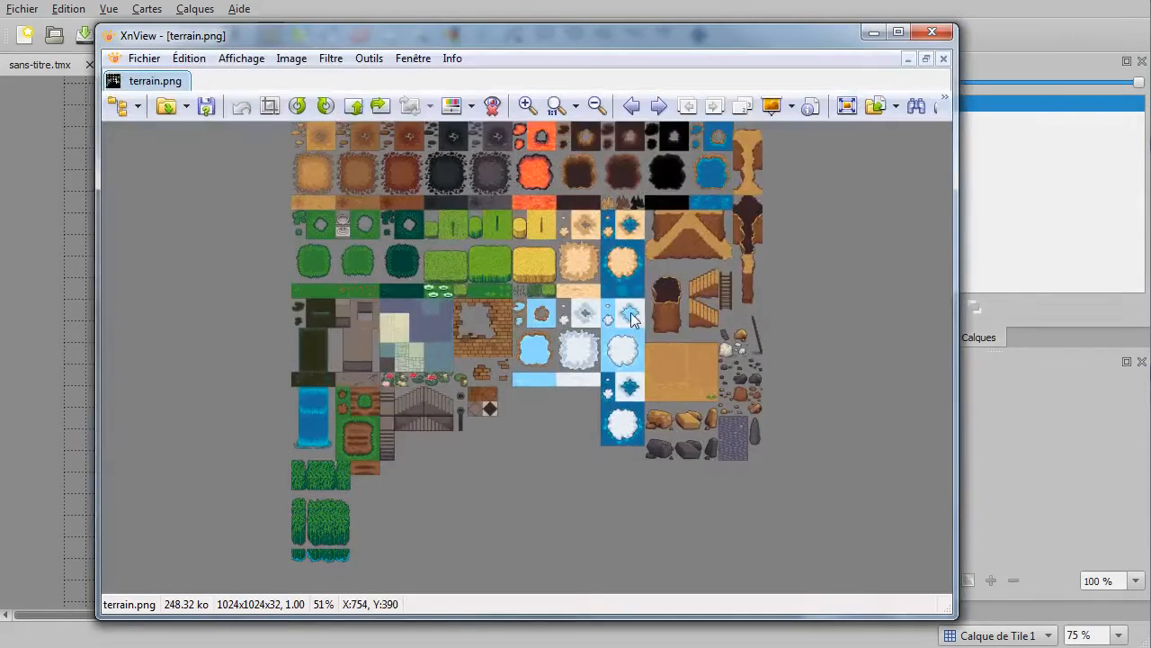
click(938, 36)
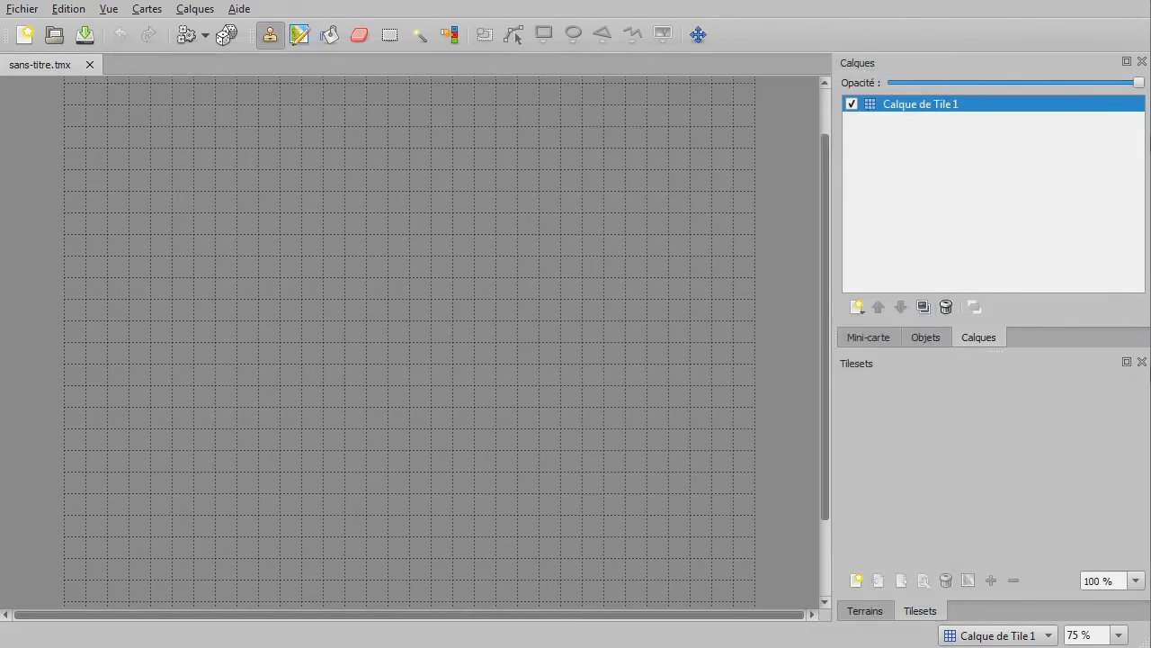
Step: Add terrain.png as an image-based tileset named terrain with 32 by 32 pixel tiles, and widen the tileset display
drag(1030, 374, 957, 462)
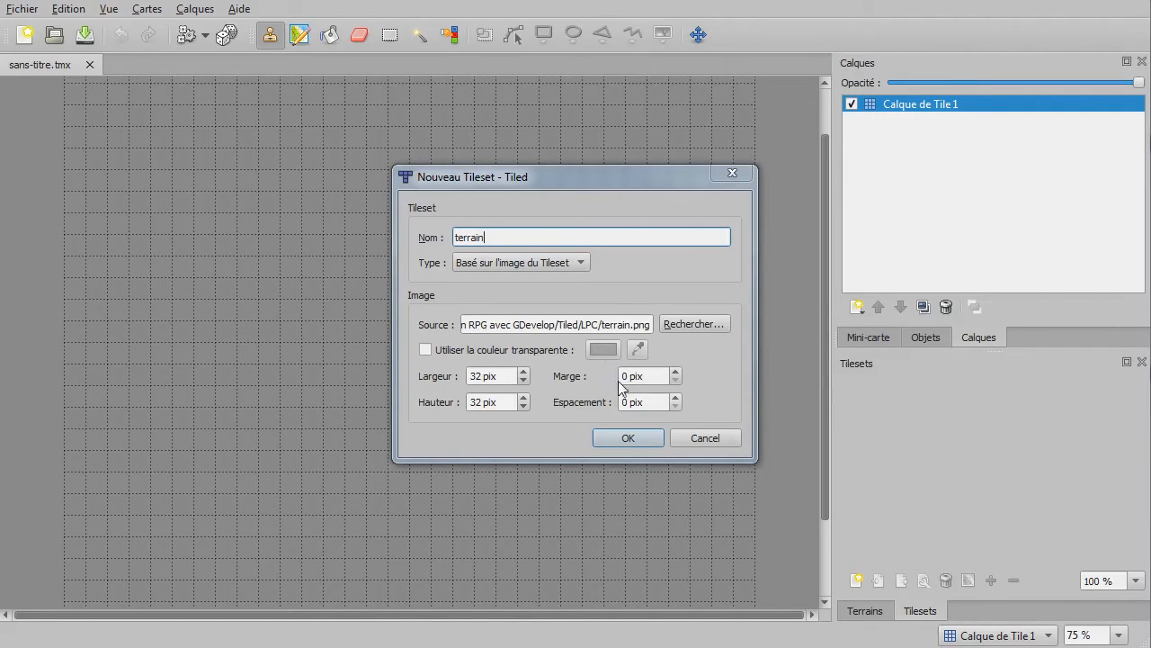
click(621, 439)
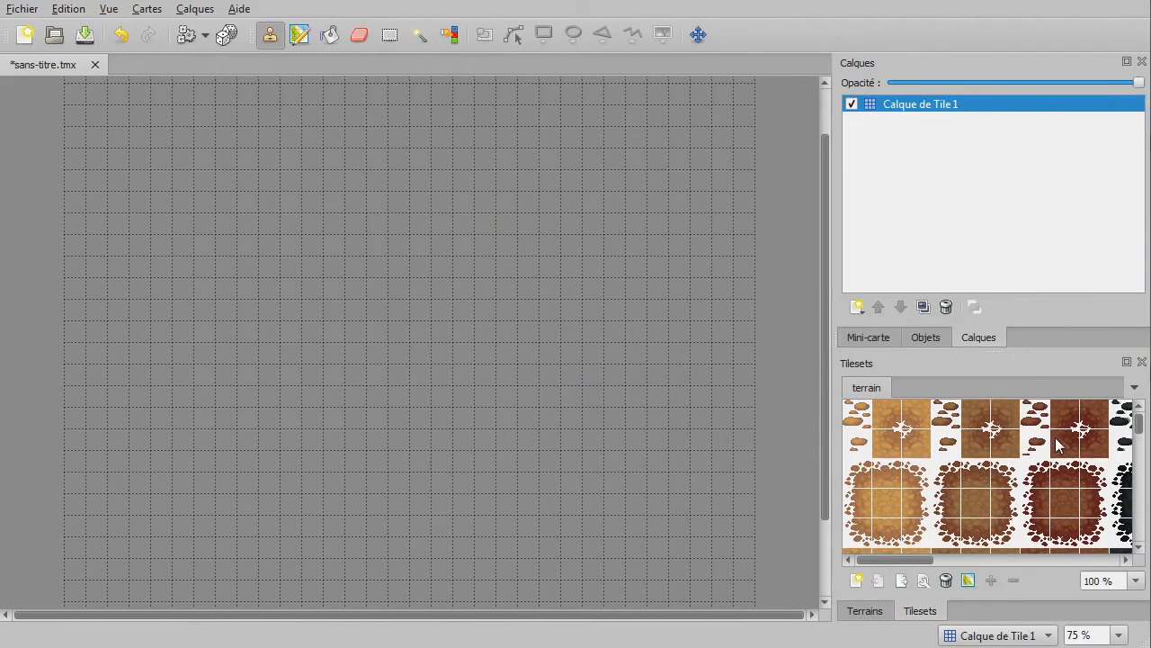
drag(834, 349, 752, 370)
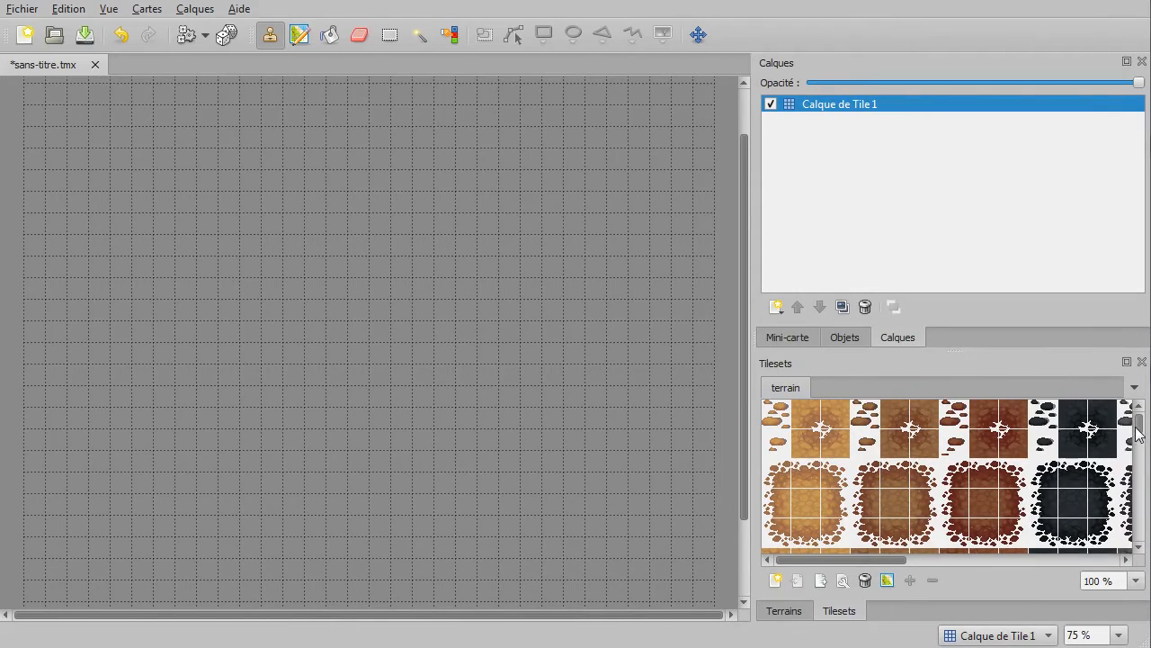
mouse_move(1141, 432)
mouse_down()
mouse_move(1137, 527)
mouse_move(1140, 425)
mouse_up()
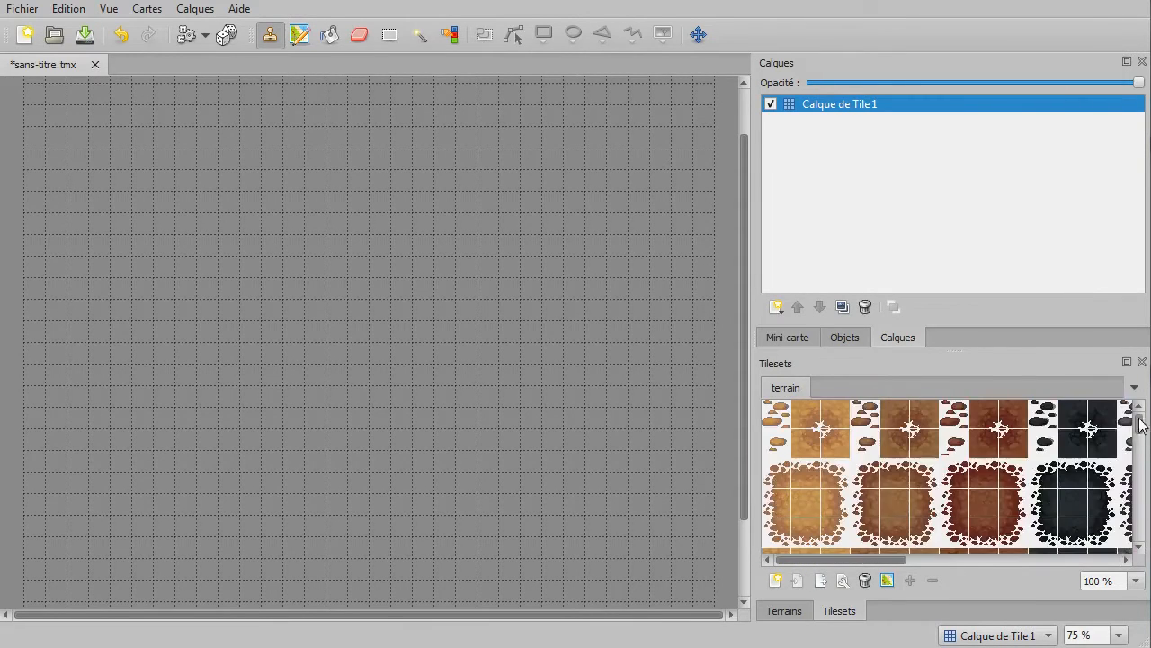
Step: Look over the ground, water, plant and stair tiles of the terrain tileset, trying out single tiles and multi-tile blocks as selections
click(778, 413)
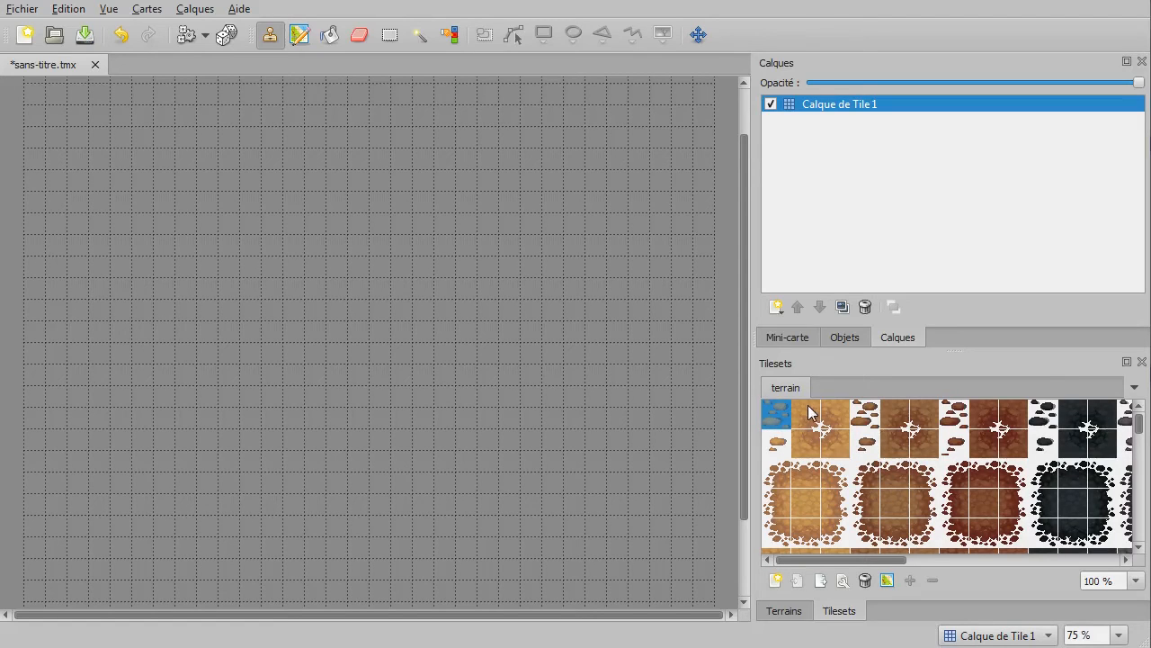
click(809, 414)
click(844, 419)
click(871, 416)
click(897, 416)
drag(980, 410, 1021, 445)
drag(1140, 423, 1061, 483)
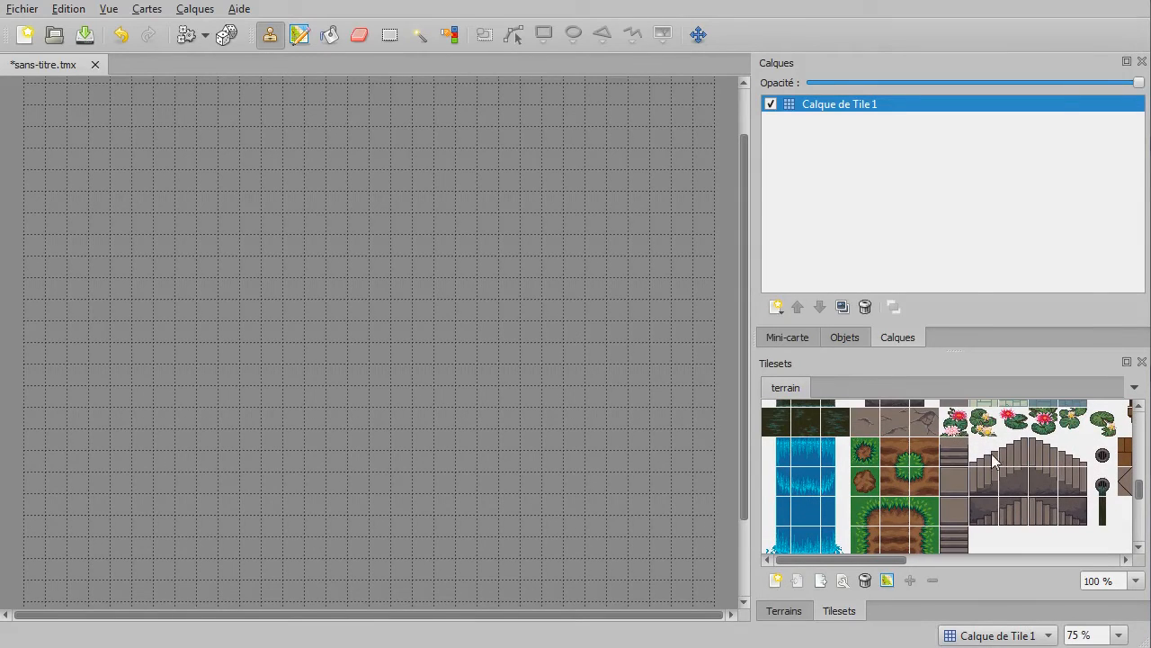
drag(978, 452, 1018, 481)
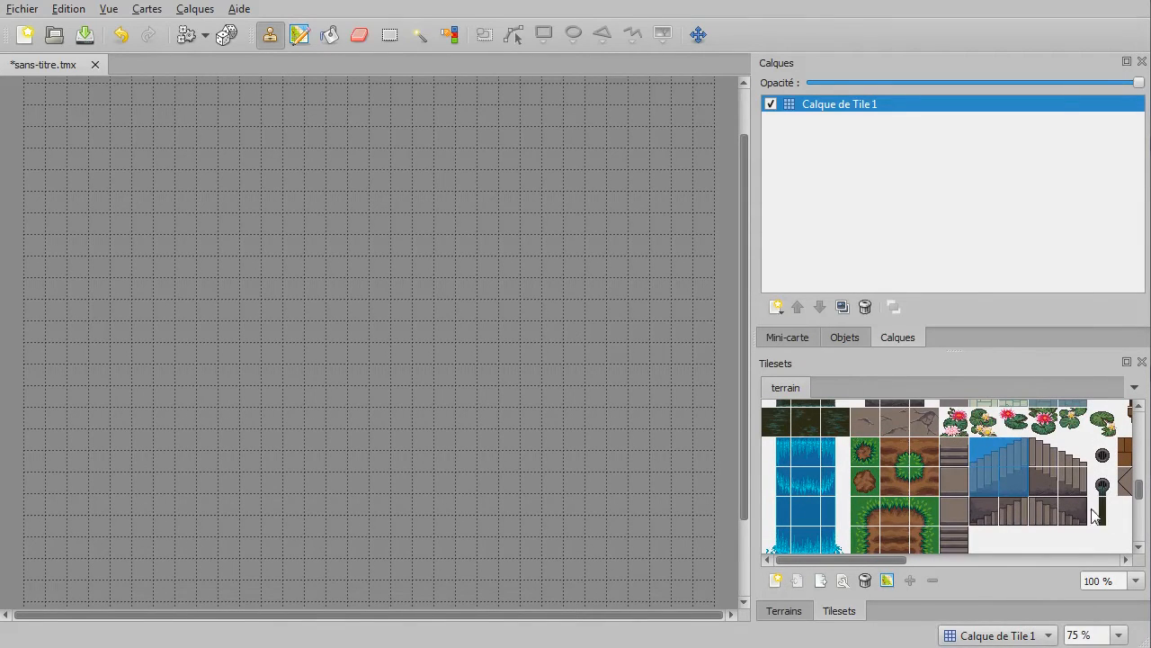
scroll(936, 493, down, 5)
scroll(931, 493, down, 2)
scroll(928, 491, up, 10)
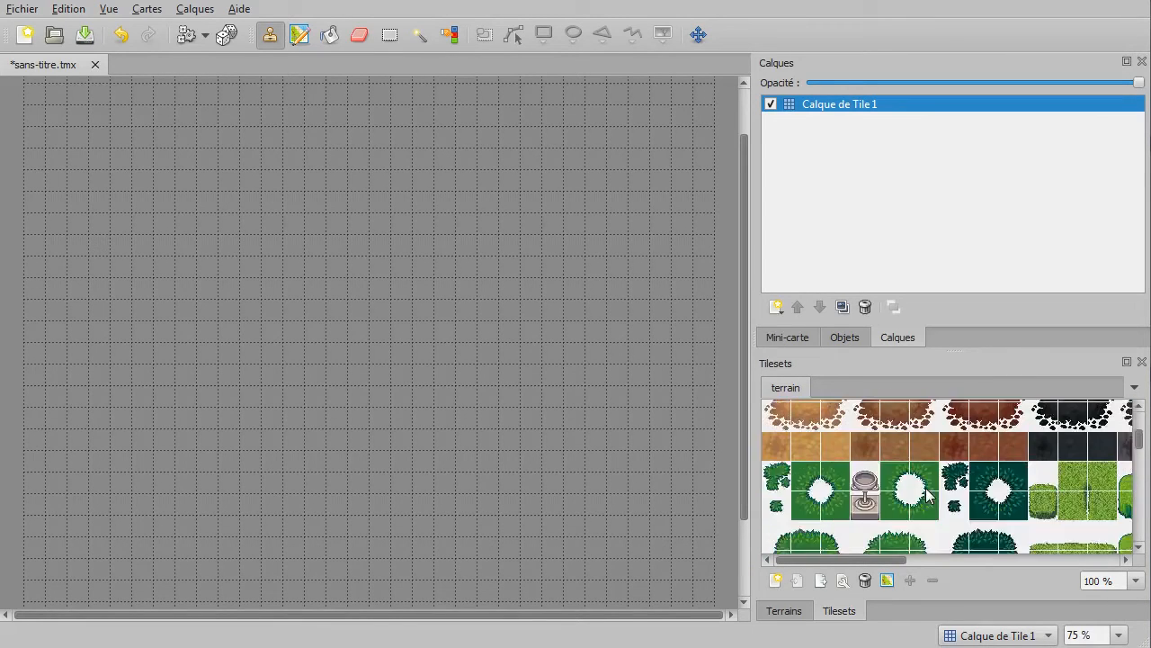
scroll(926, 493, up, 3)
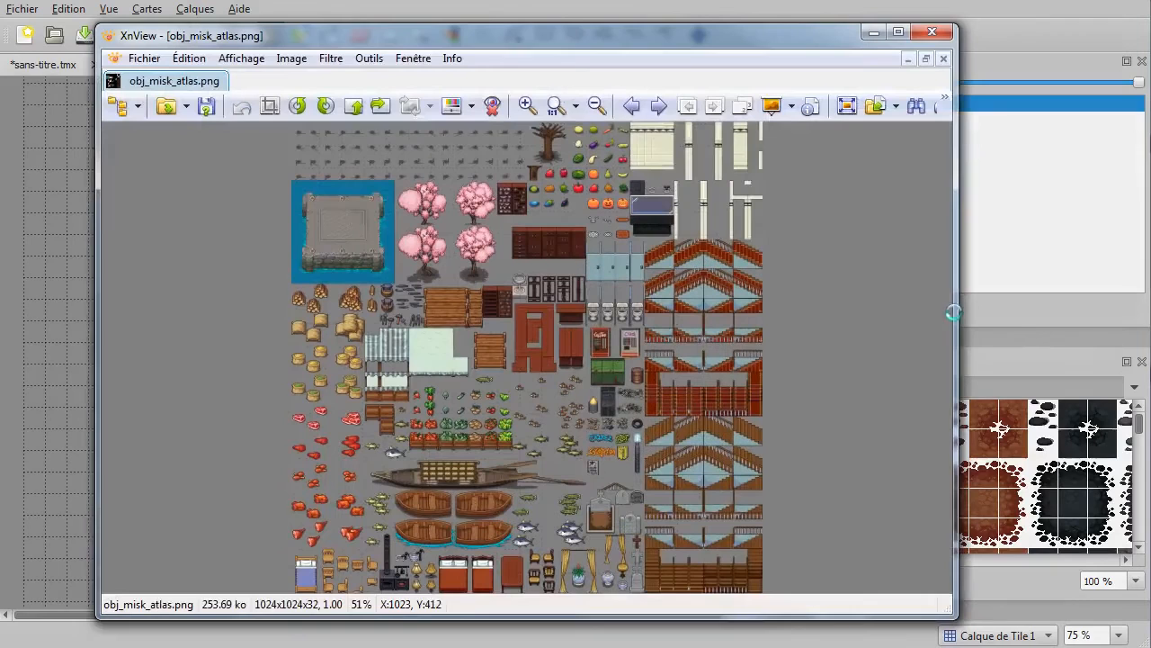
Step: Close the obj_misk_atlas.png preview and add that image as a tileset named obj_misk_atlas with 32 by 32 pixel tiles
click(933, 33)
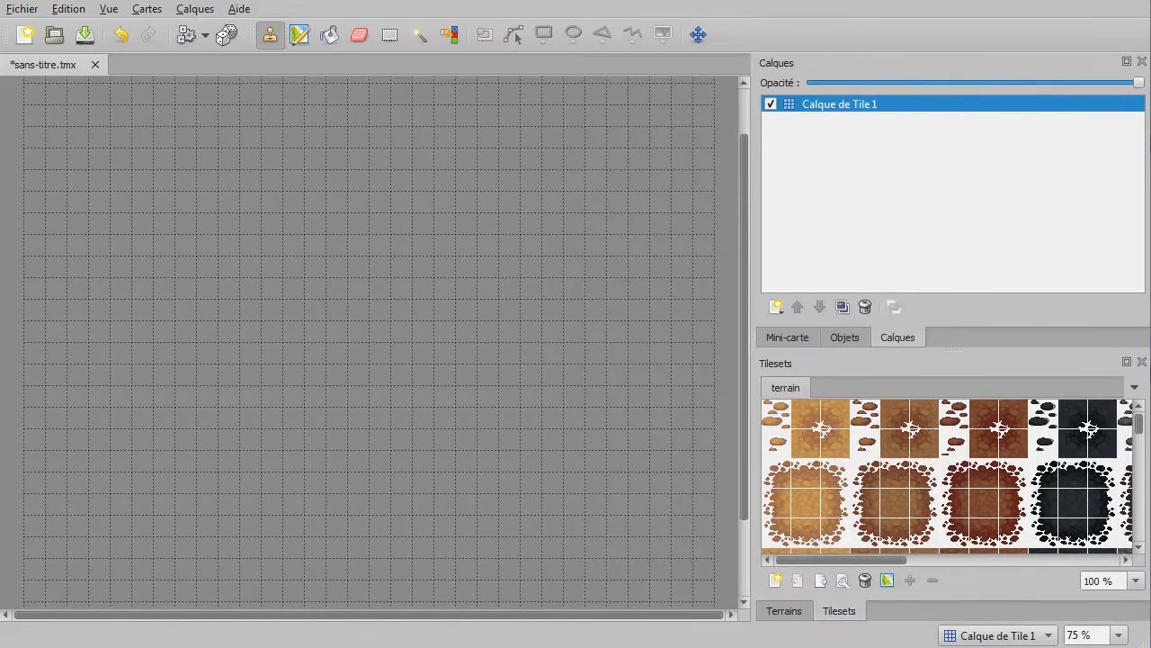
drag(1142, 360, 853, 389)
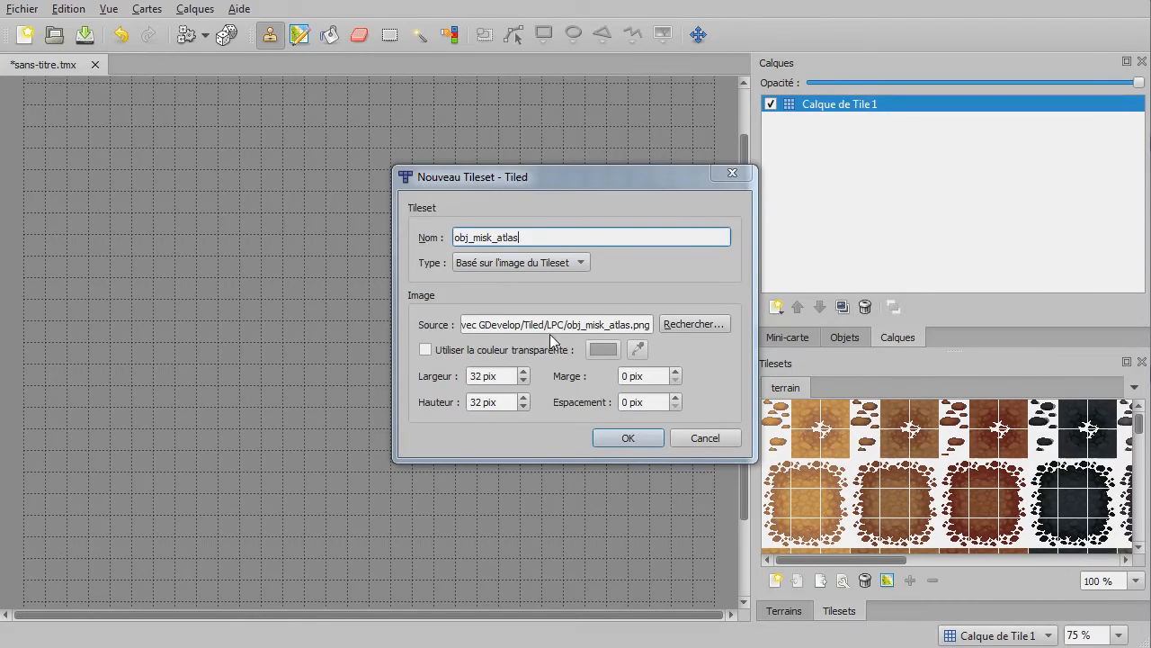
click(631, 438)
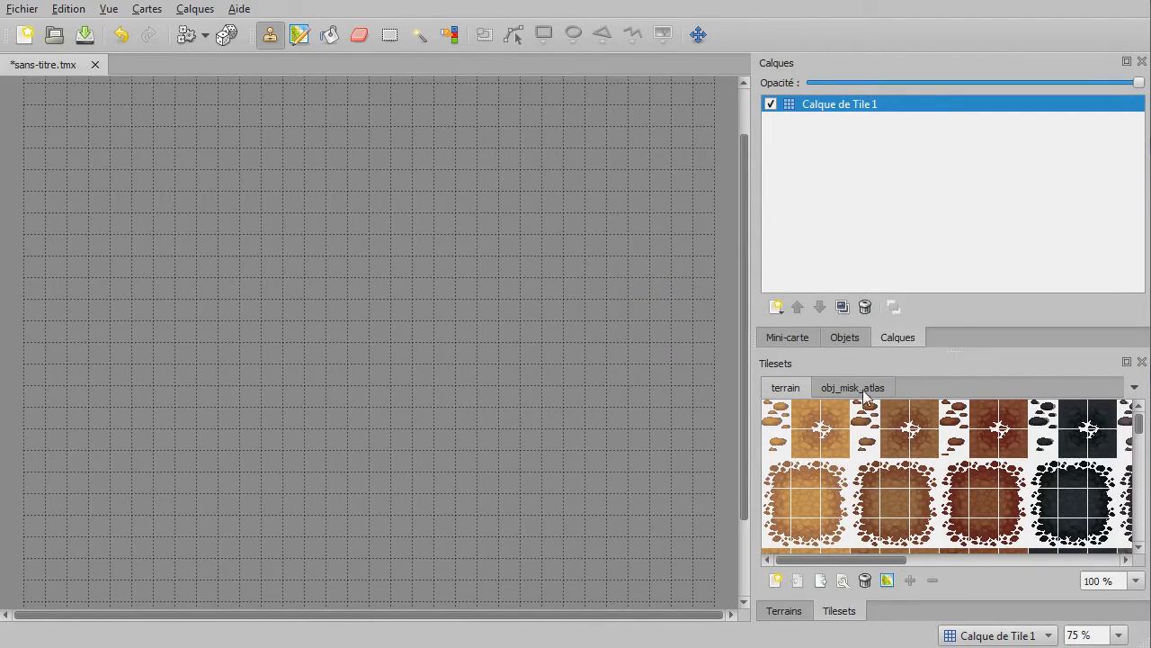
Step: Examine the obj_misk_atlas tiles, trying a block selection of the first pink tree, and return to the terrain tileset
click(838, 389)
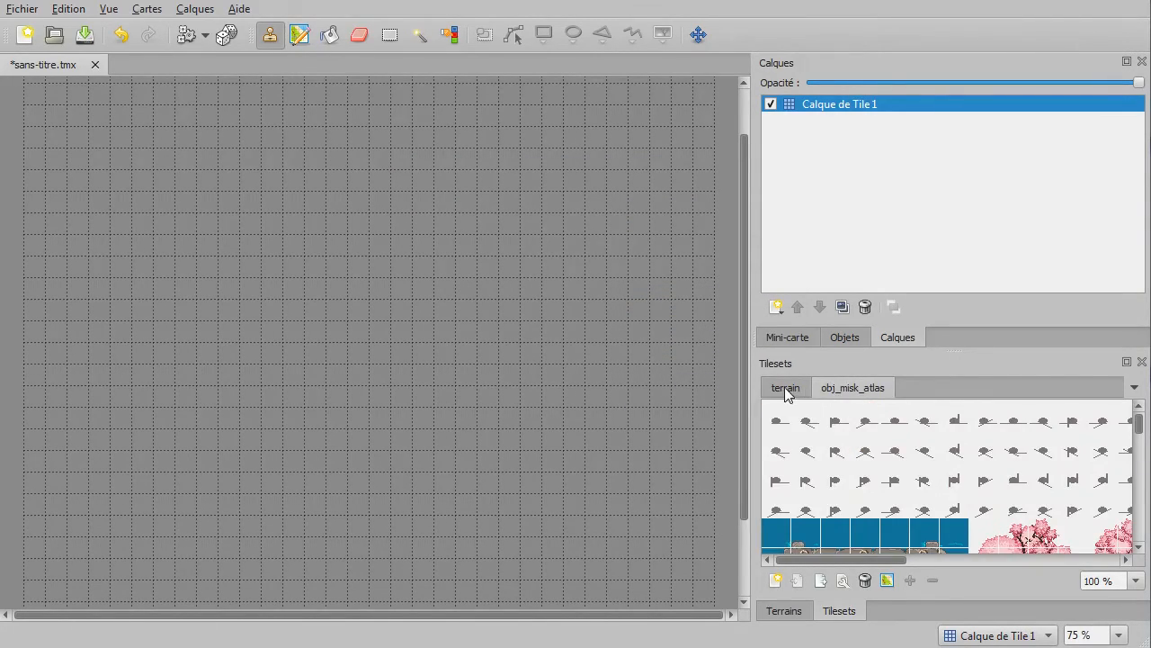
click(806, 447)
scroll(866, 504, down, 1)
drag(1000, 464, 1075, 527)
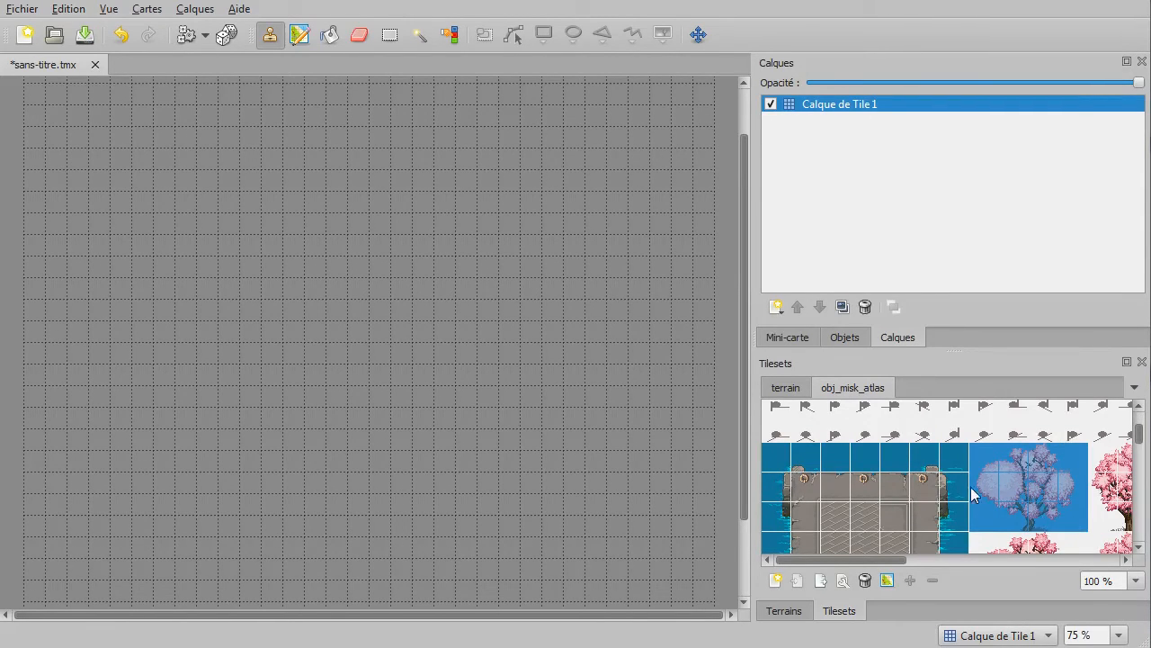
click(911, 461)
click(784, 388)
click(820, 387)
click(793, 389)
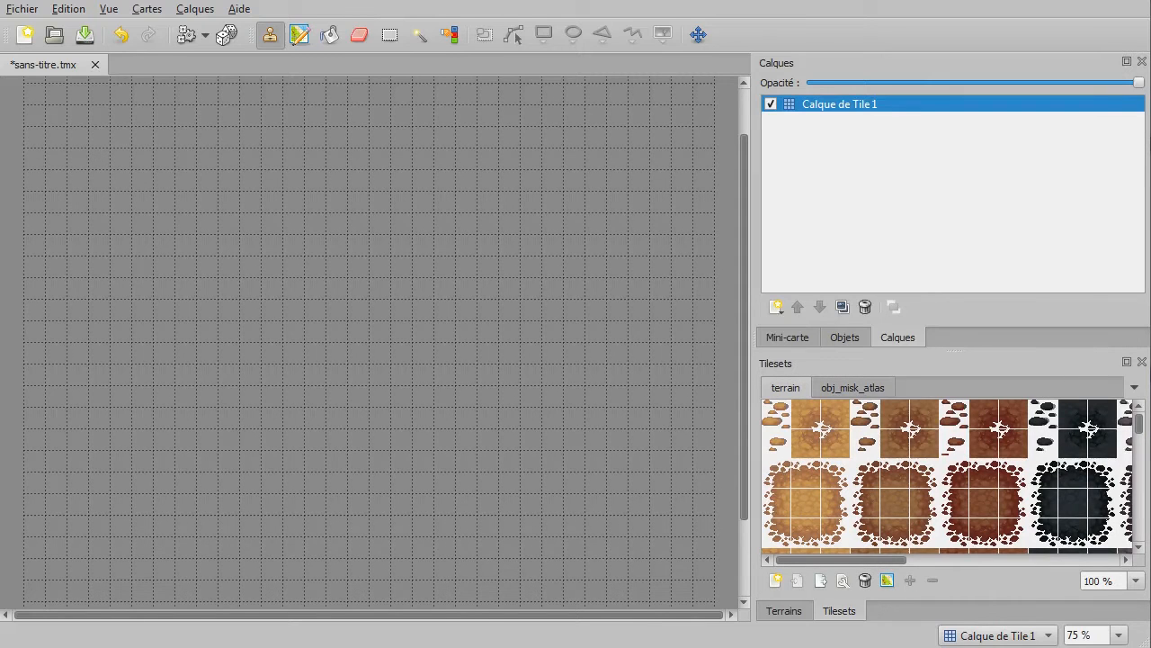
Step: Add the build_atlas image as a tileset and look over its wall, window and chest tiles
drag(1150, 468, 887, 480)
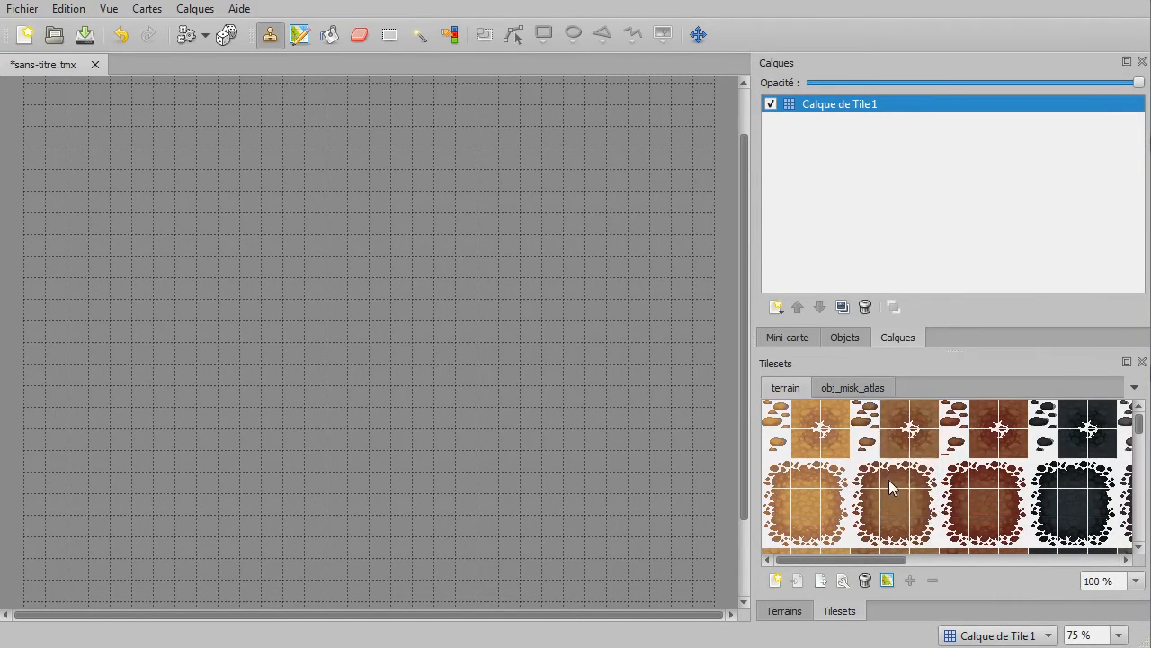
click(652, 438)
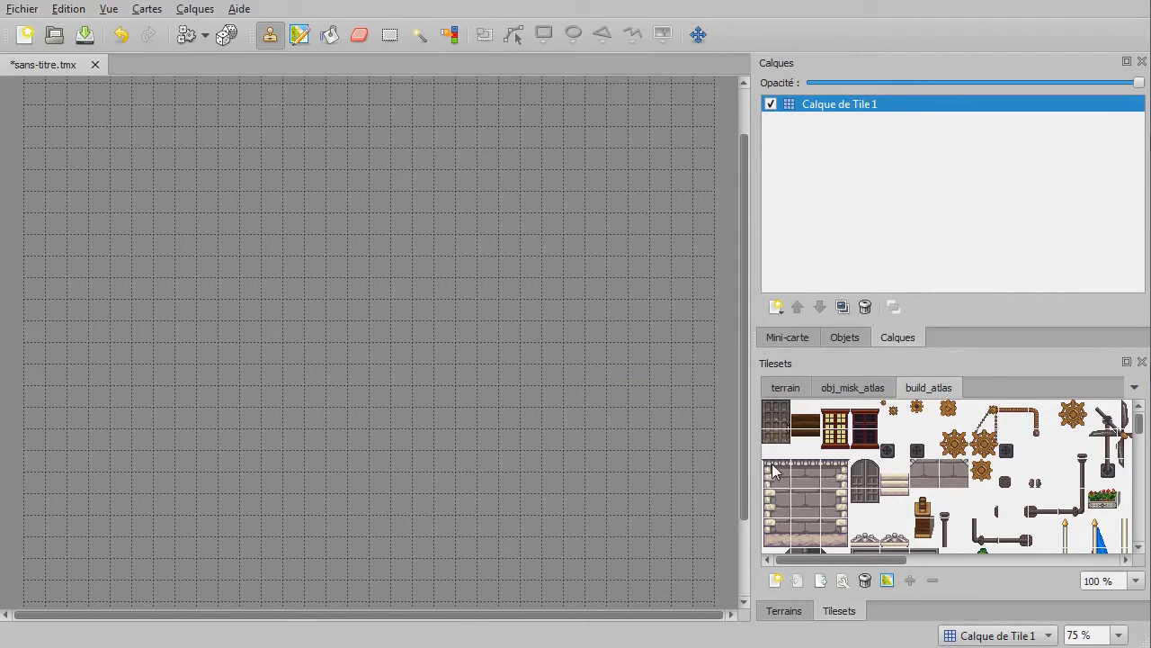
drag(769, 466, 836, 529)
scroll(910, 527, down, 3)
scroll(905, 522, up, 3)
drag(833, 416, 925, 527)
click(984, 472)
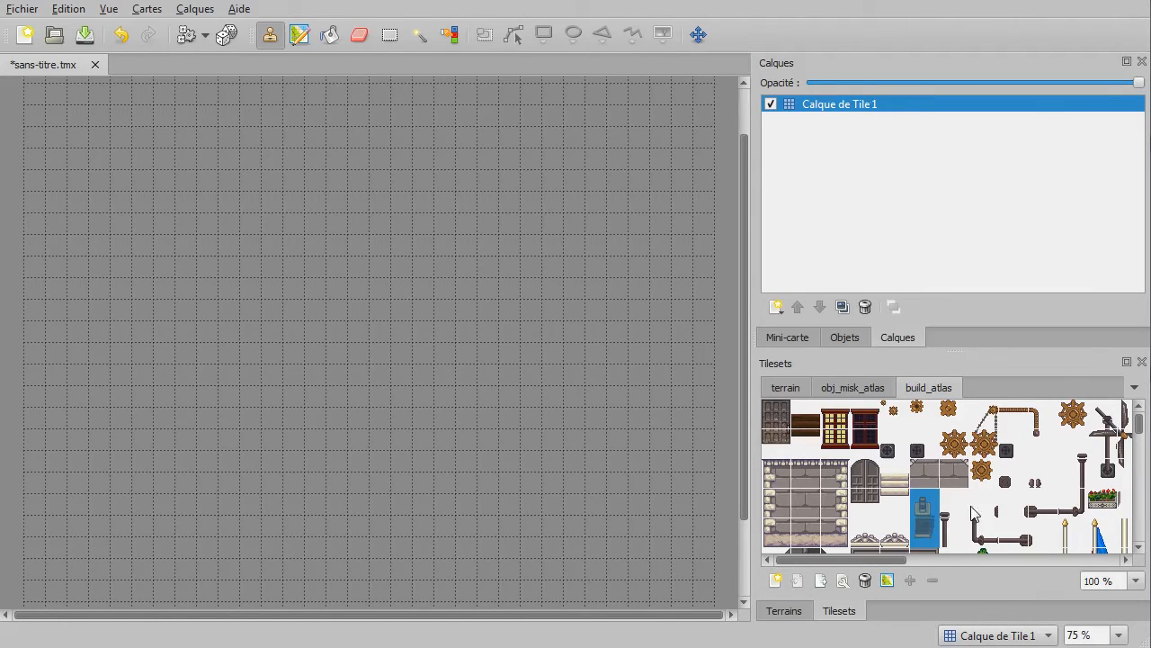
click(1010, 483)
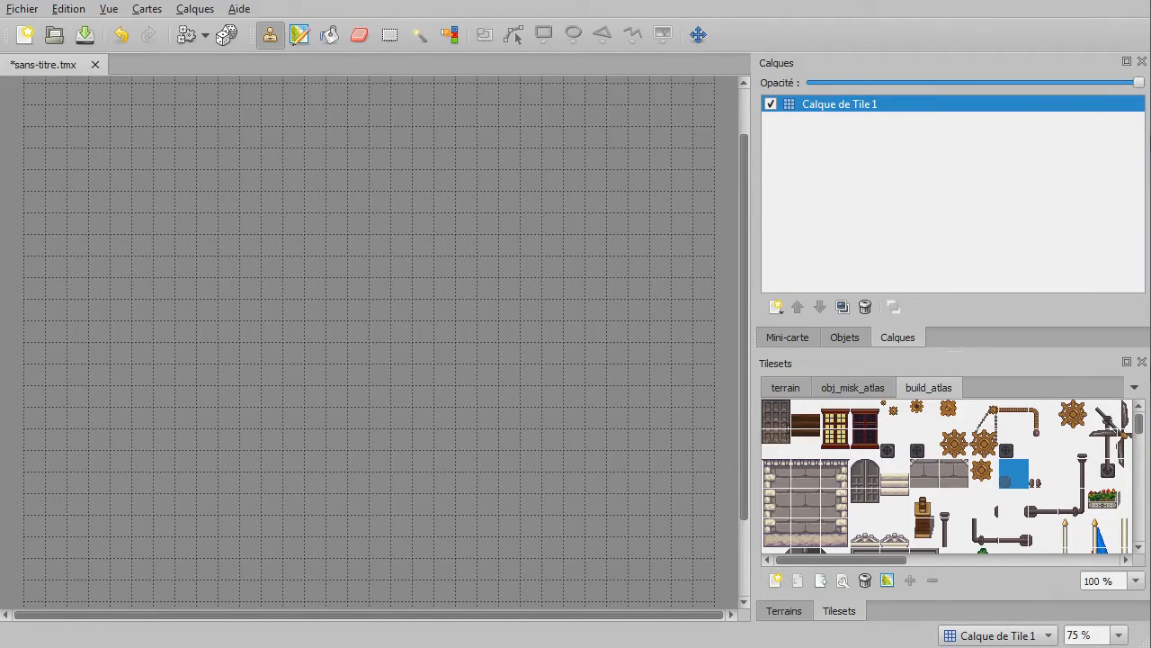
Step: Add two more image-based tilesets, terrain_atlas with 32 by 32 pixel tiles and base_out_atlas
drag(1150, 492, 901, 487)
click(633, 439)
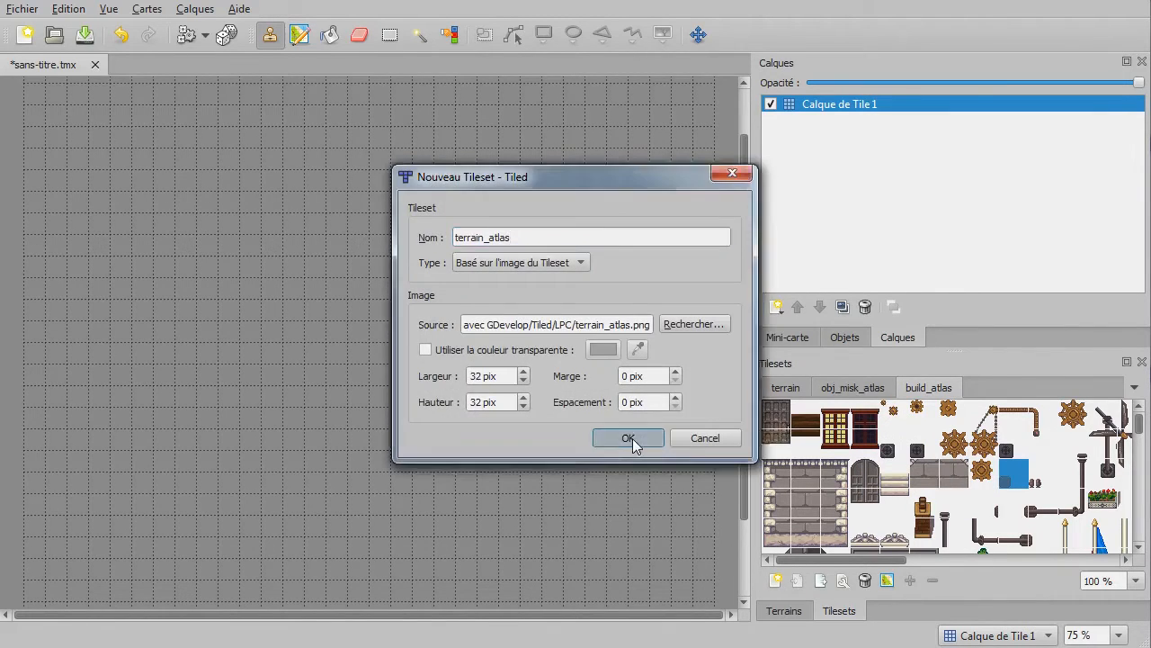
click(1008, 392)
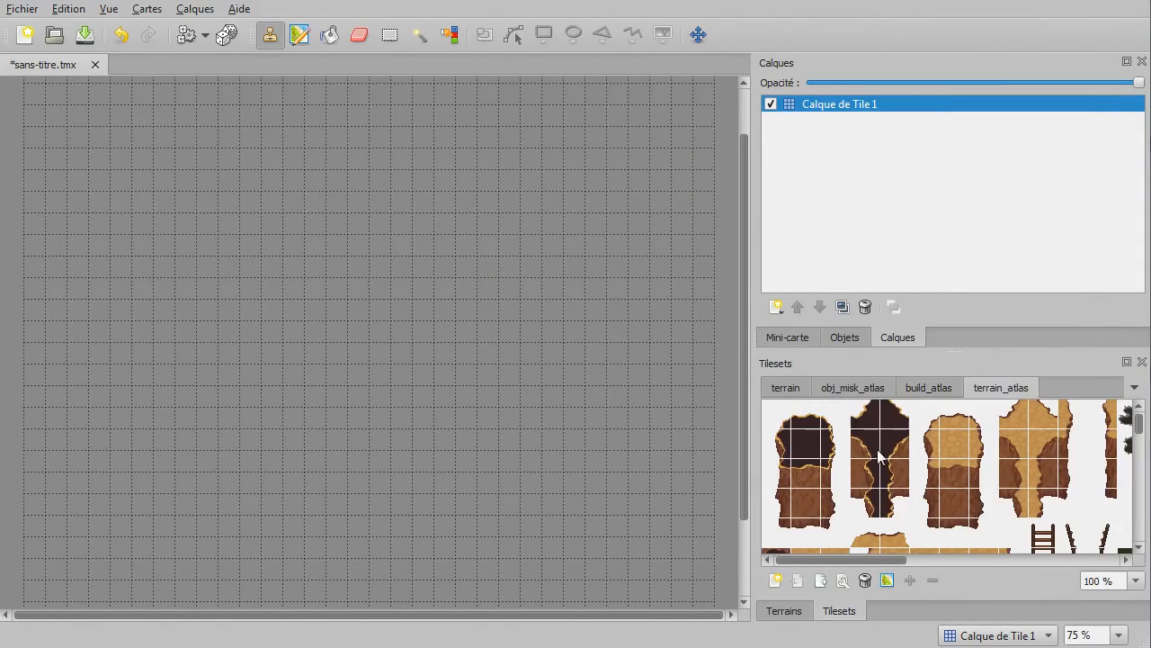
drag(1150, 477, 897, 480)
click(630, 439)
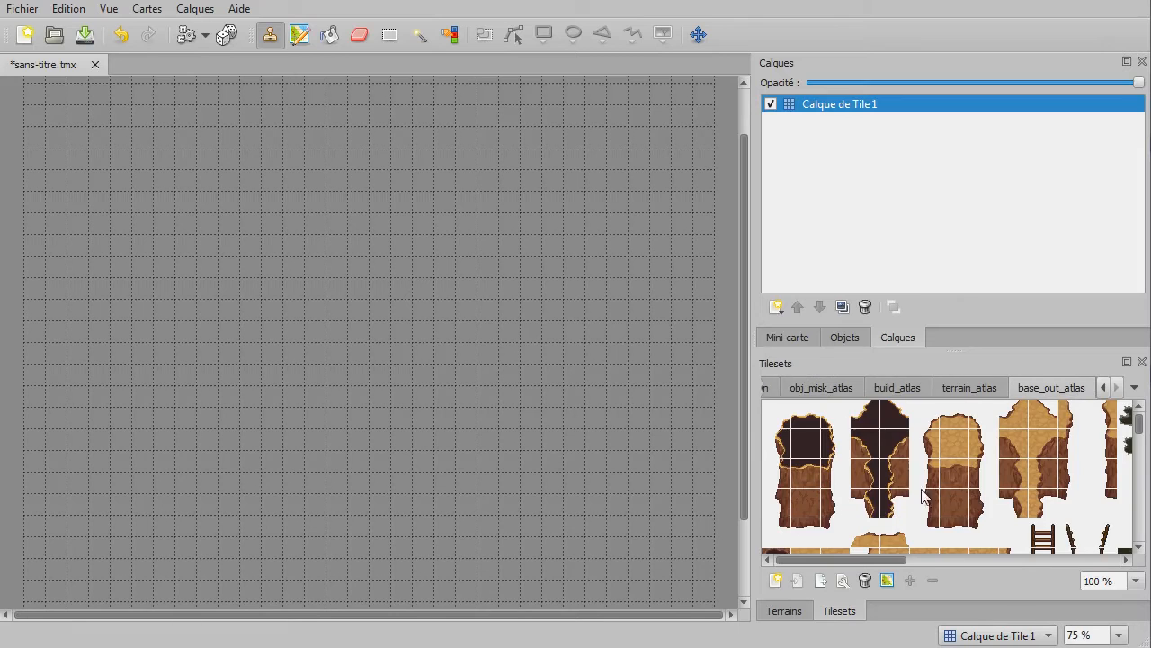
Step: Compare the tiles of the base_out_atlas and terrain_atlas tilesets, and return to the terrain tileset
scroll(891, 459, down, 5)
click(984, 389)
scroll(983, 400, down, 1)
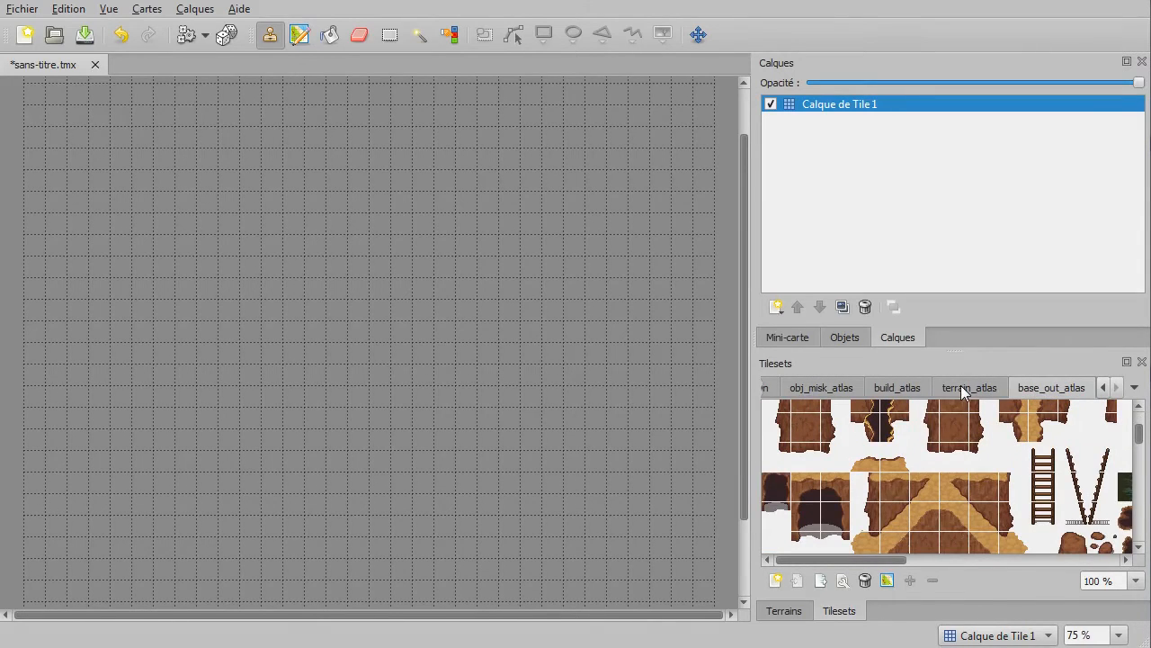
click(1061, 390)
scroll(981, 504, down, 3)
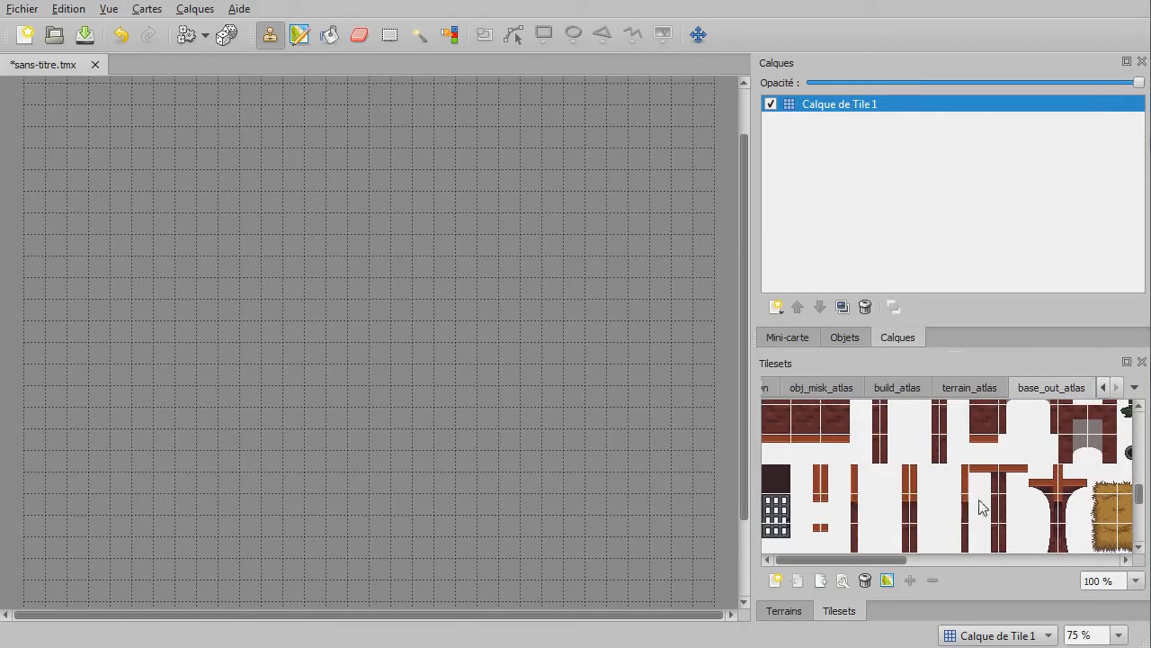
click(970, 388)
scroll(985, 494, down, 3)
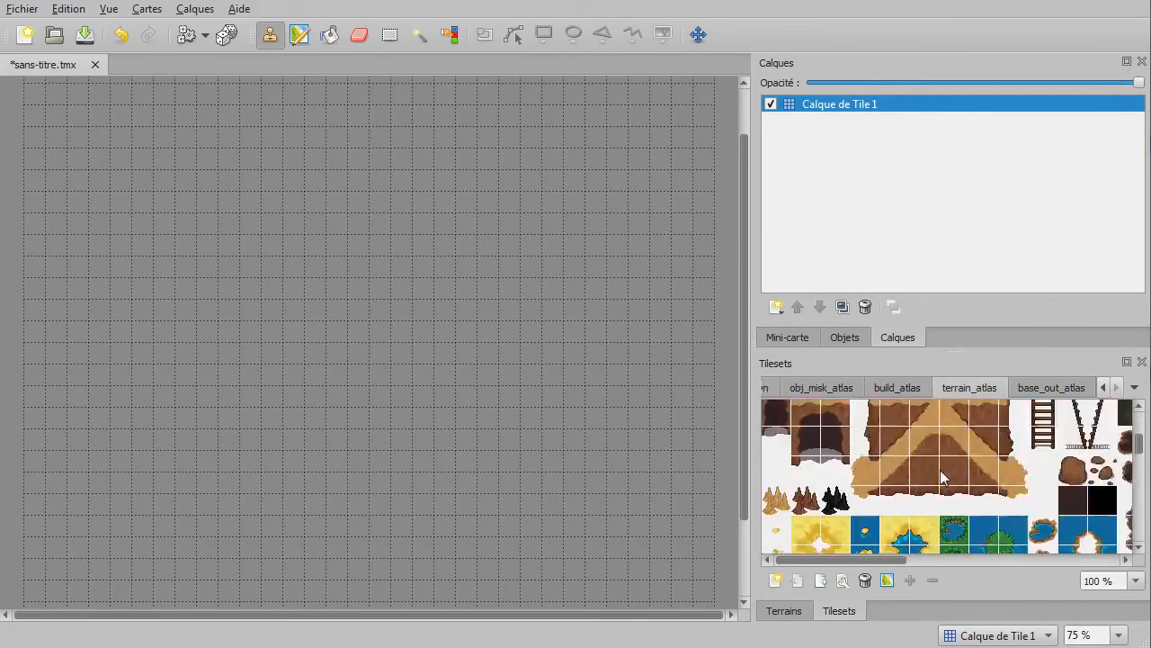
scroll(944, 477, down, 3)
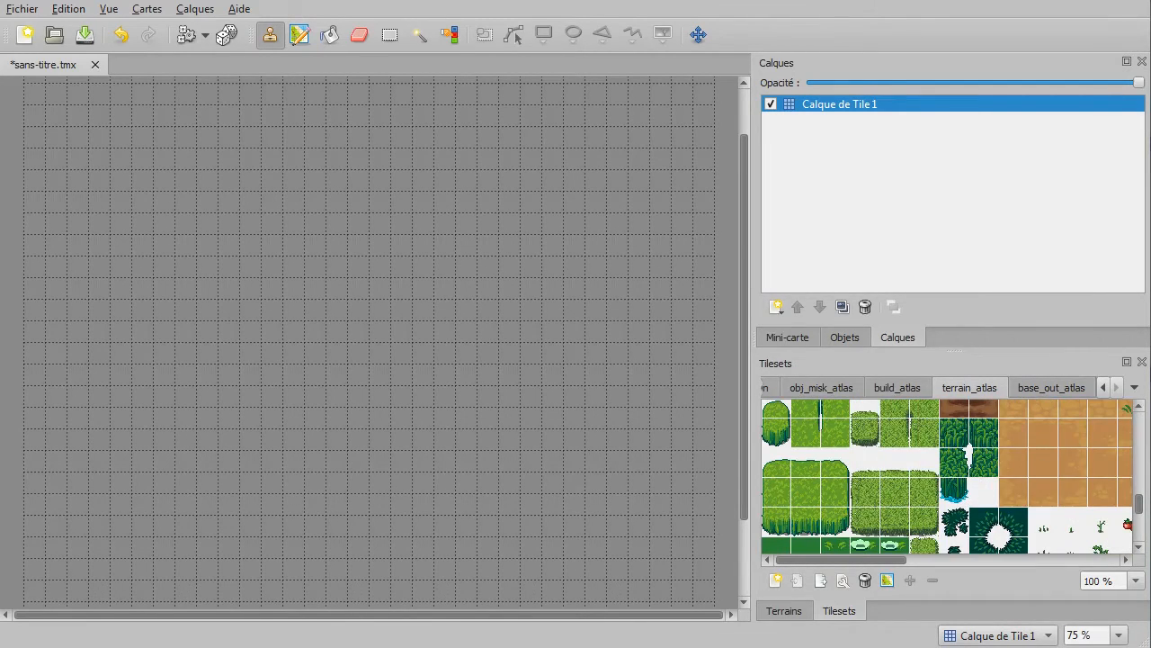
scroll(989, 461, up, 6)
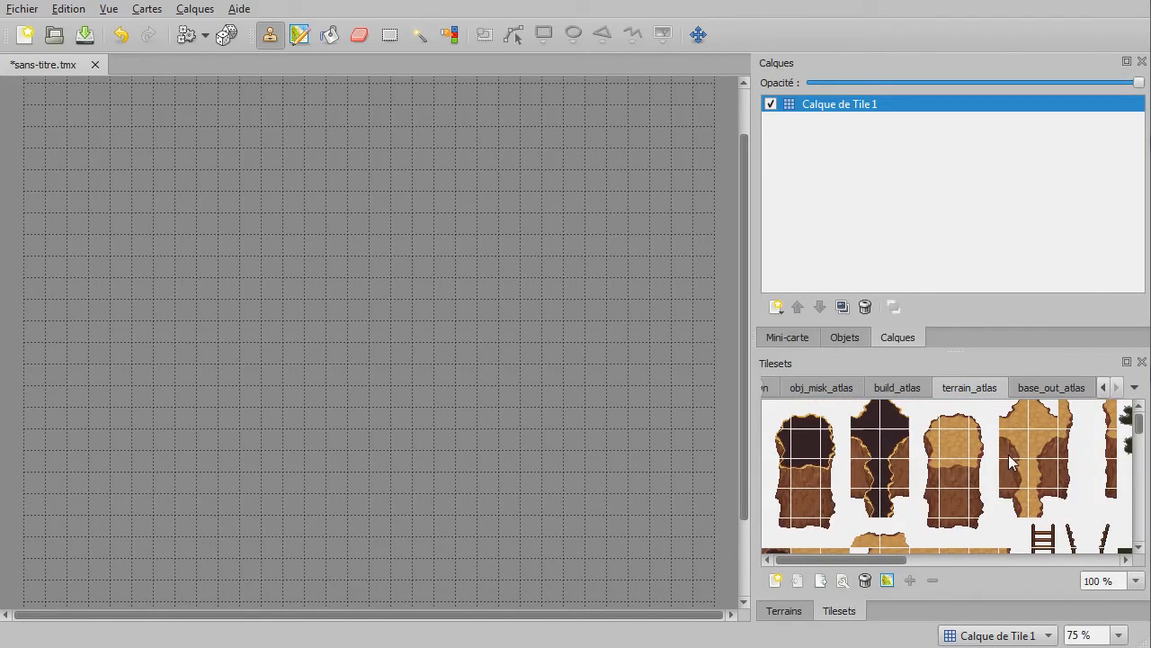
click(1052, 388)
scroll(1034, 454, up, 5)
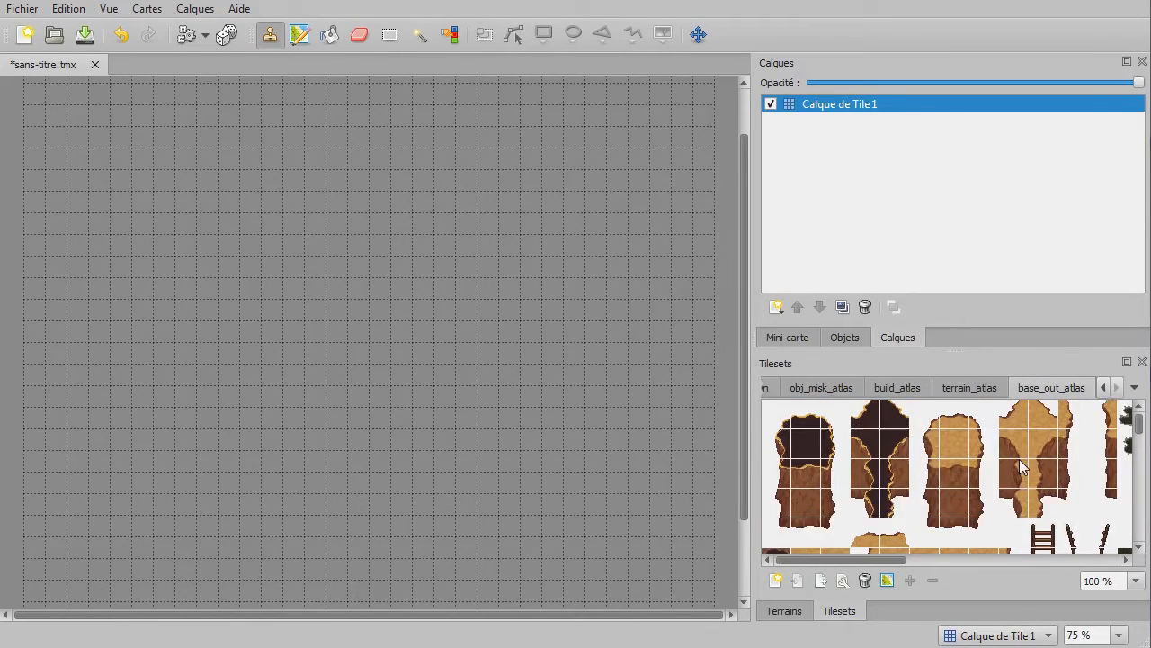
click(771, 388)
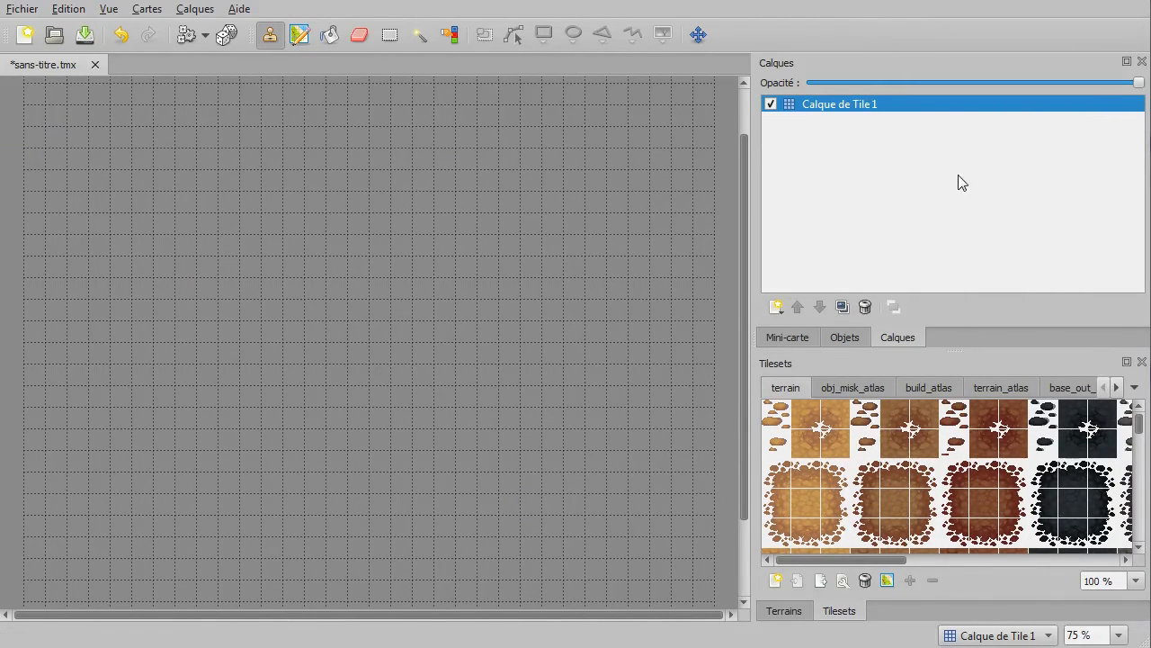
click(777, 308)
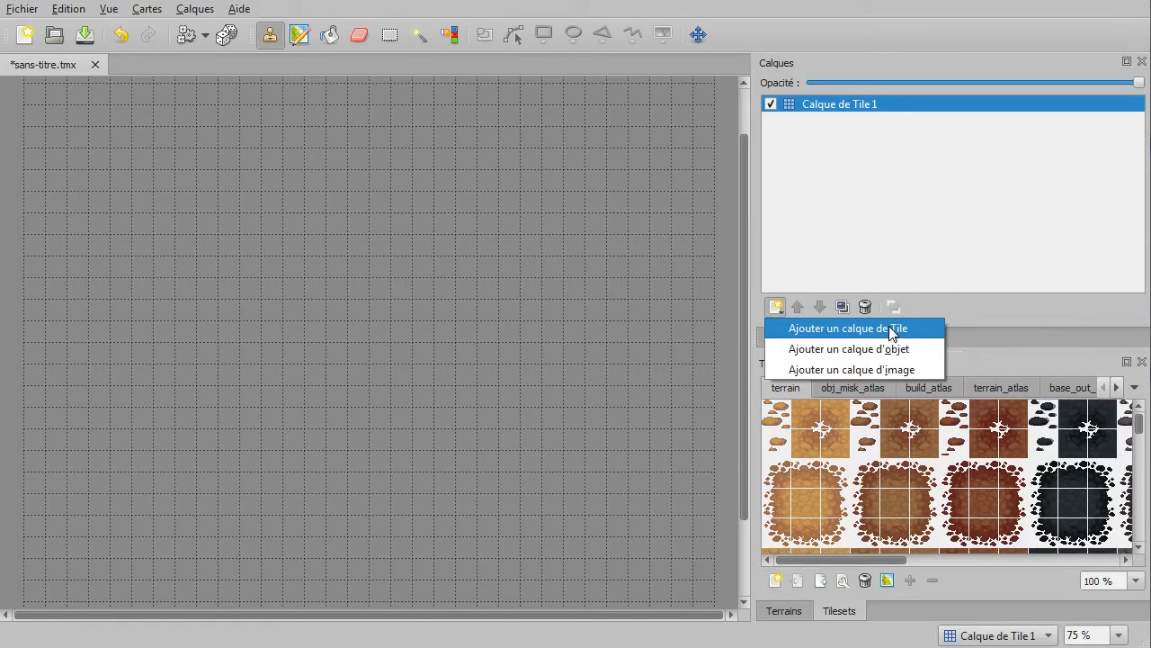
click(910, 226)
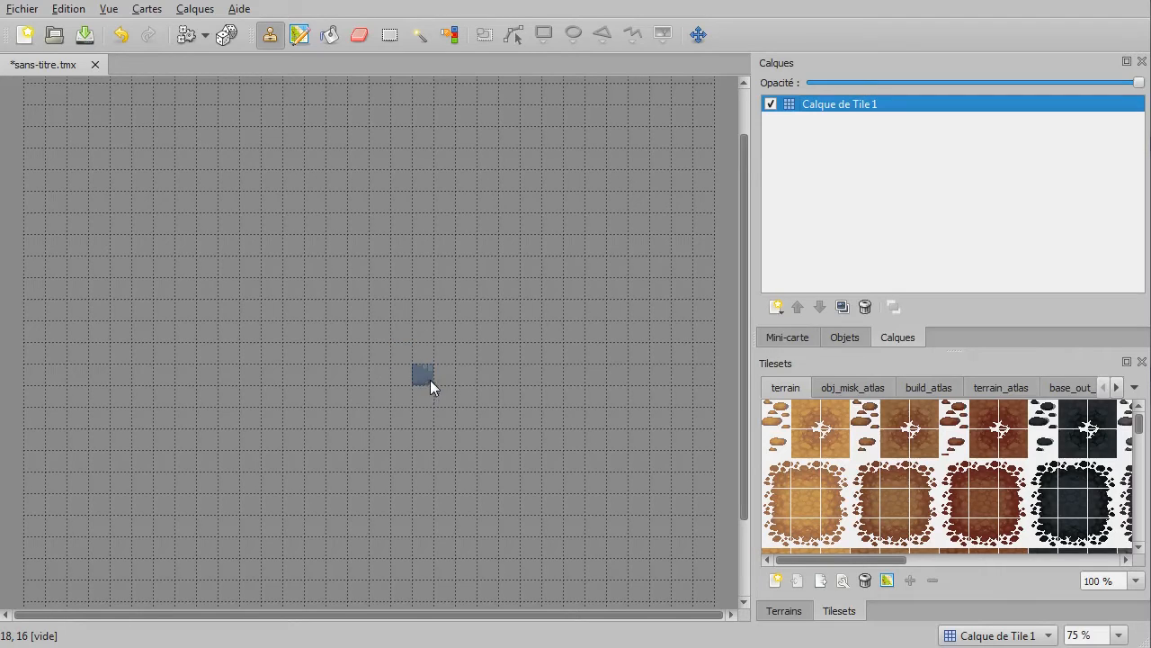
Step: Fill the whole Calque de Tile 1 layer with the centre tile of the light-brown dirt patch, and switch back to the stamp brush
click(809, 509)
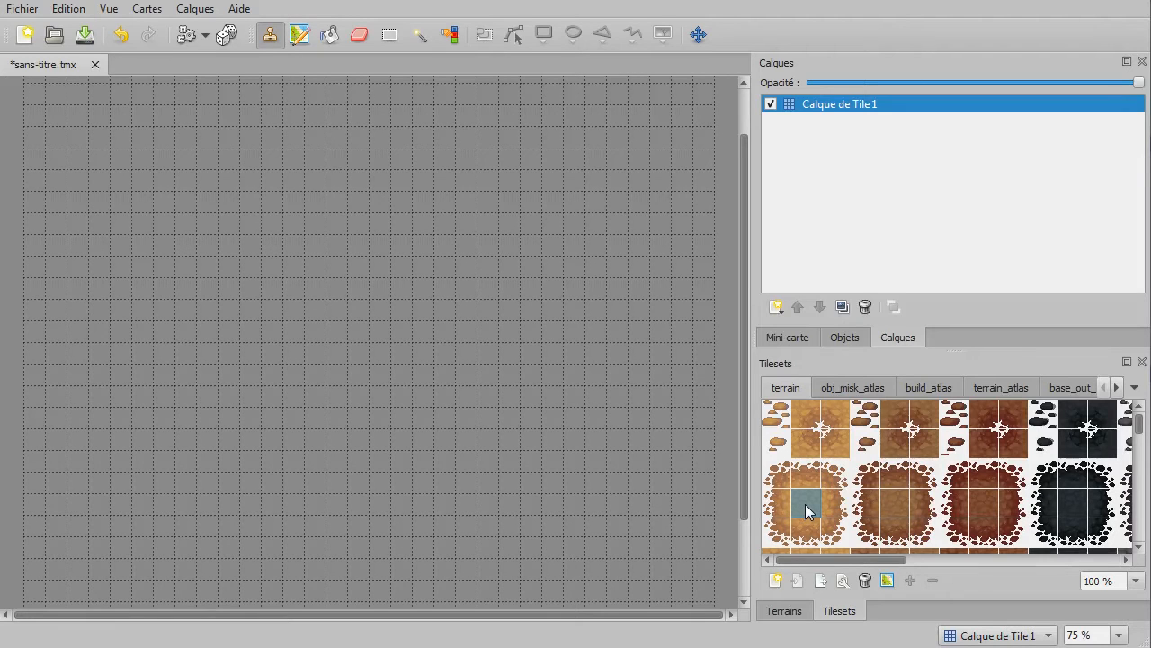
click(327, 40)
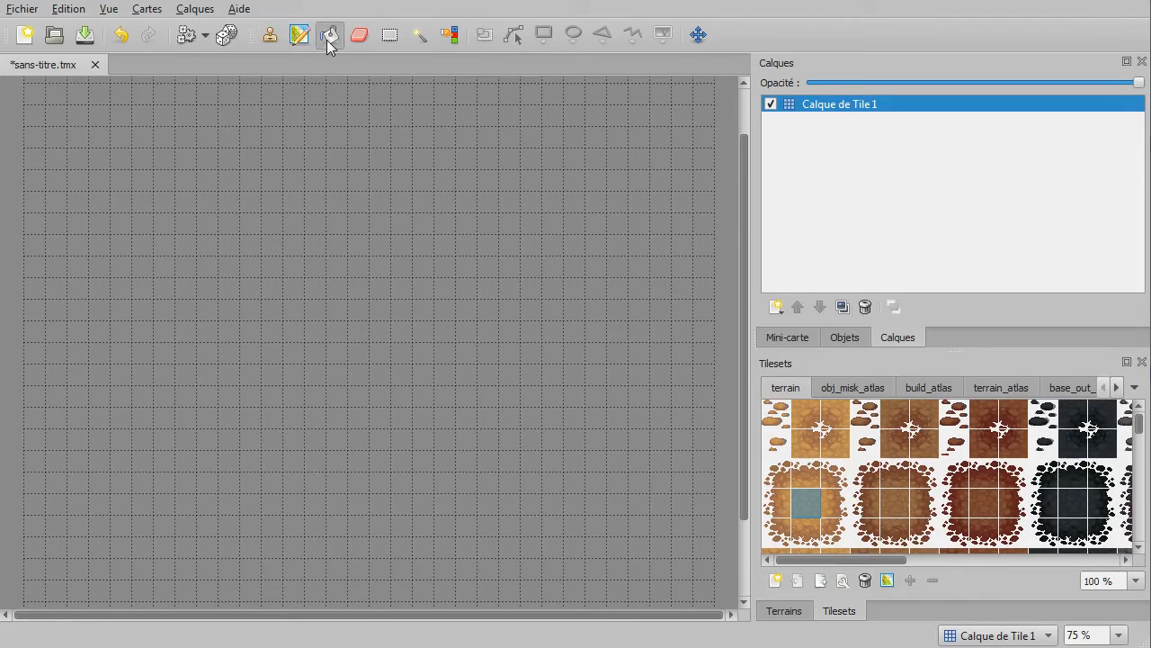
click(406, 267)
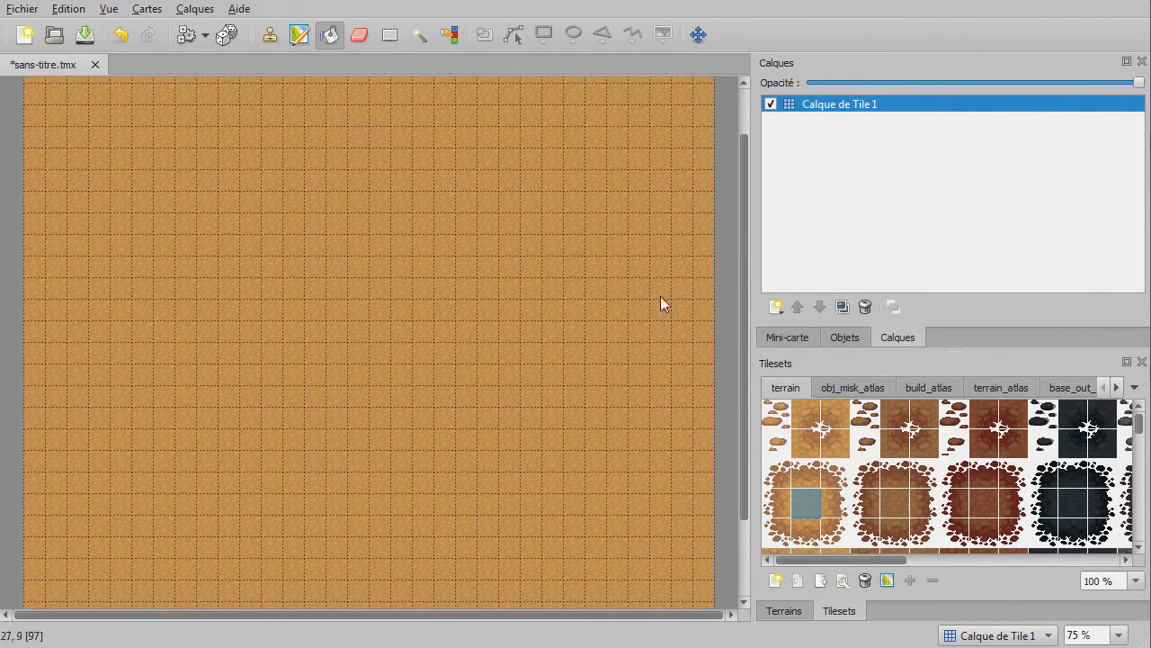
click(268, 39)
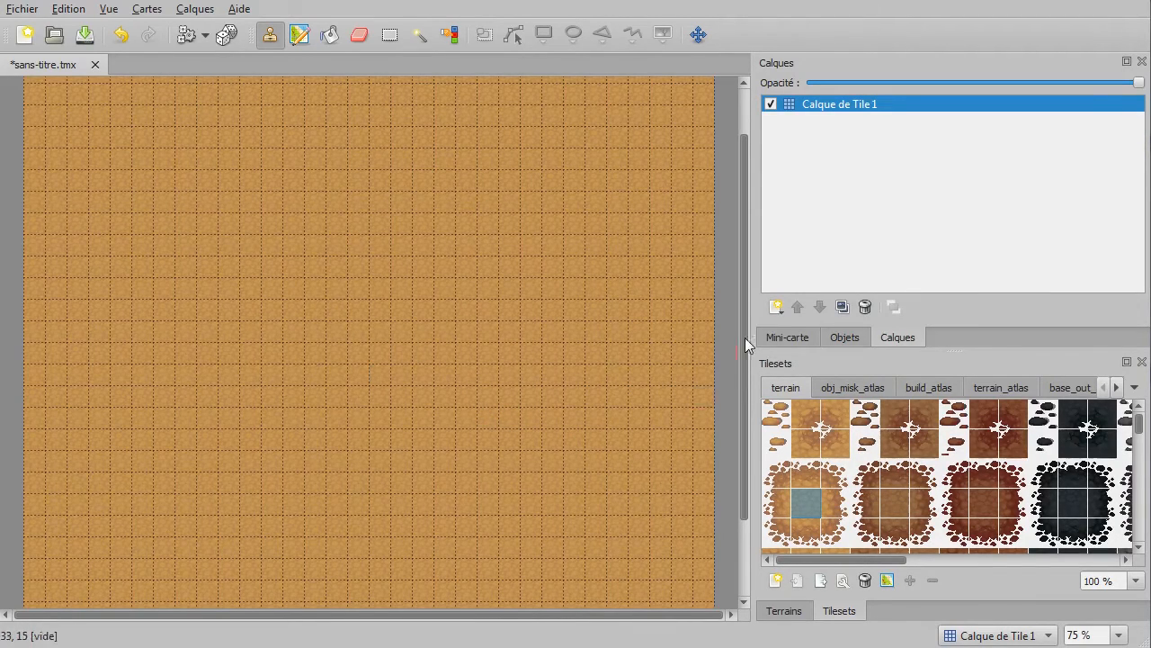
scroll(546, 406, down, 3)
scroll(547, 406, up, 2)
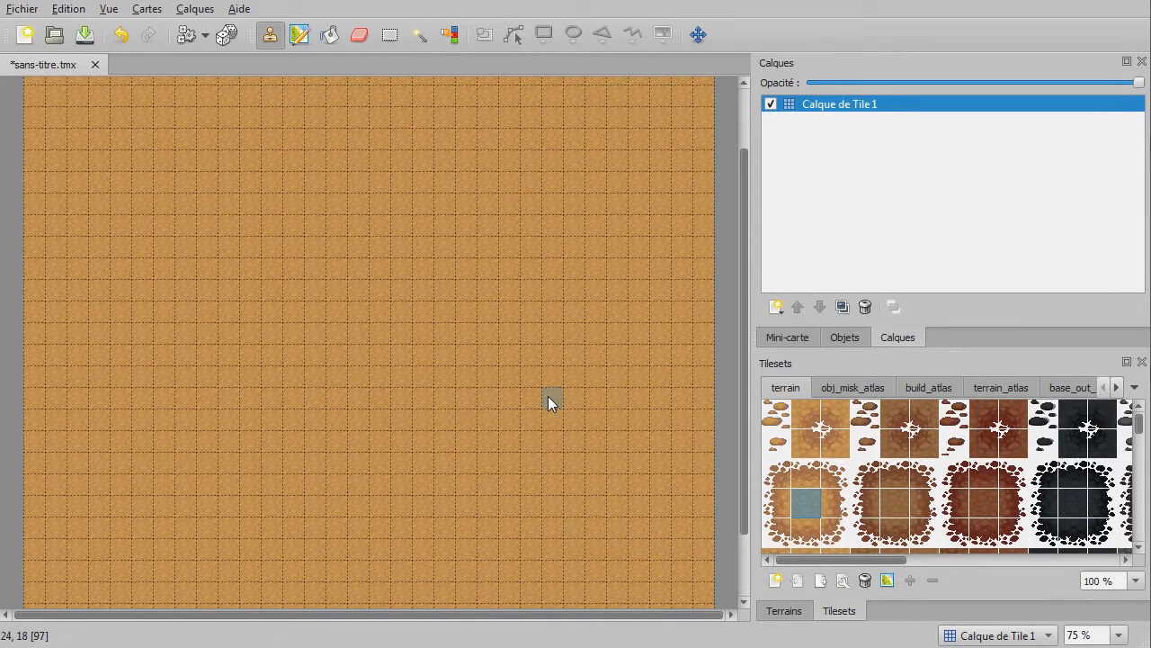
Step: Add a new tile layer named herbe above Calque de Tile 1
click(775, 307)
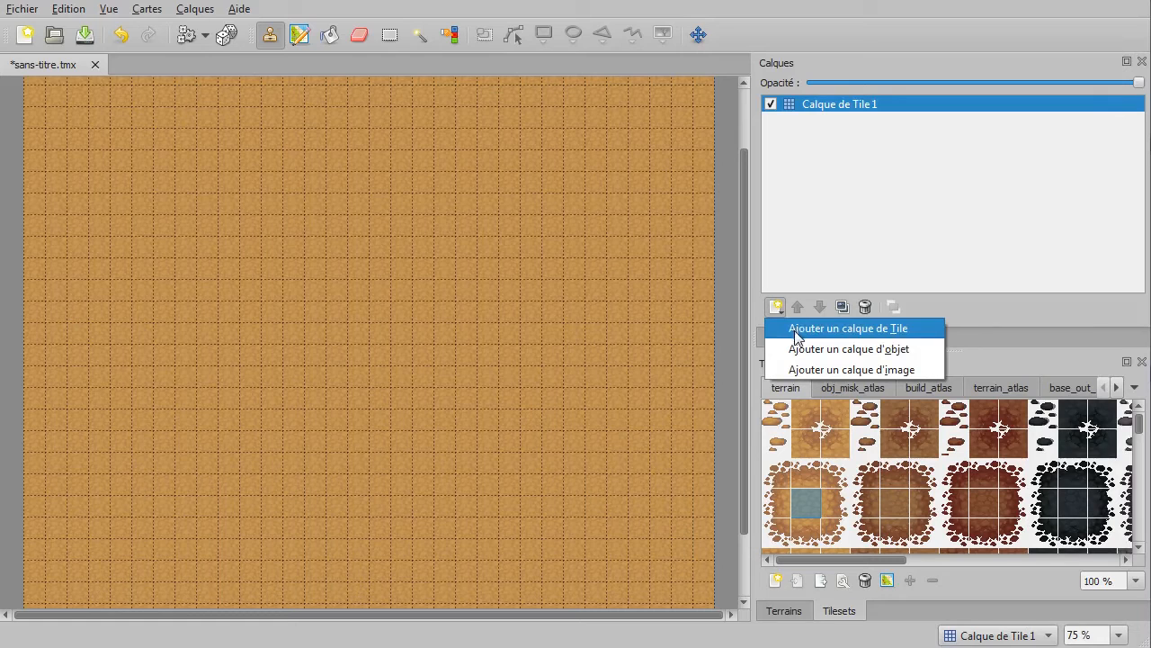
click(797, 329)
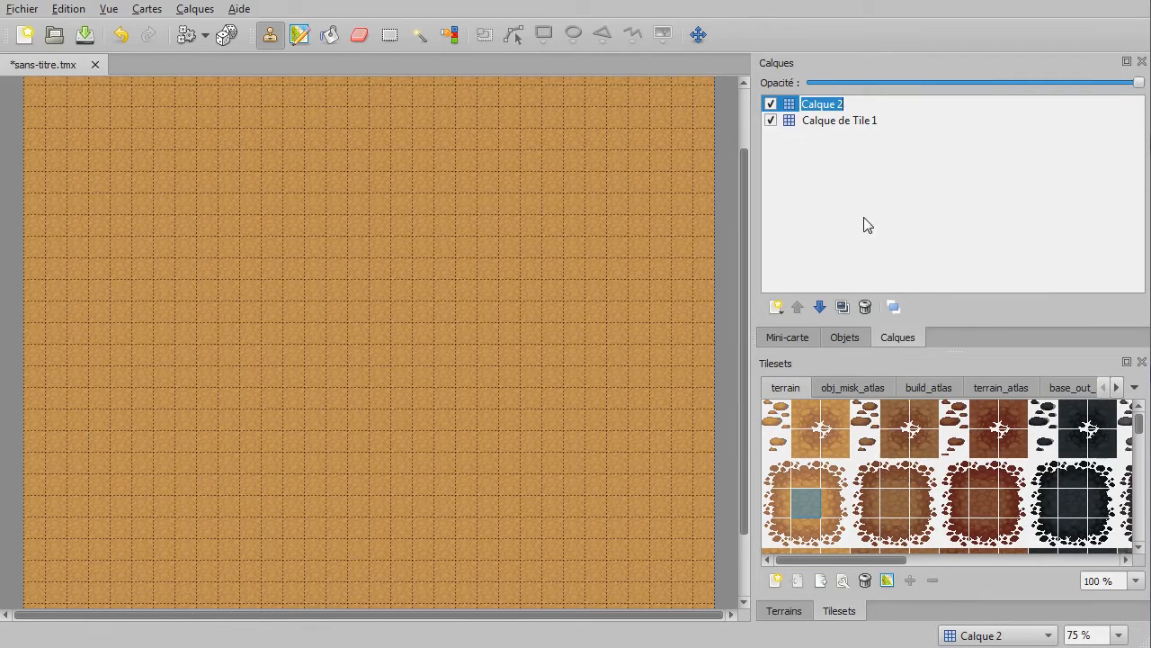
text(herbe)
key(Return)
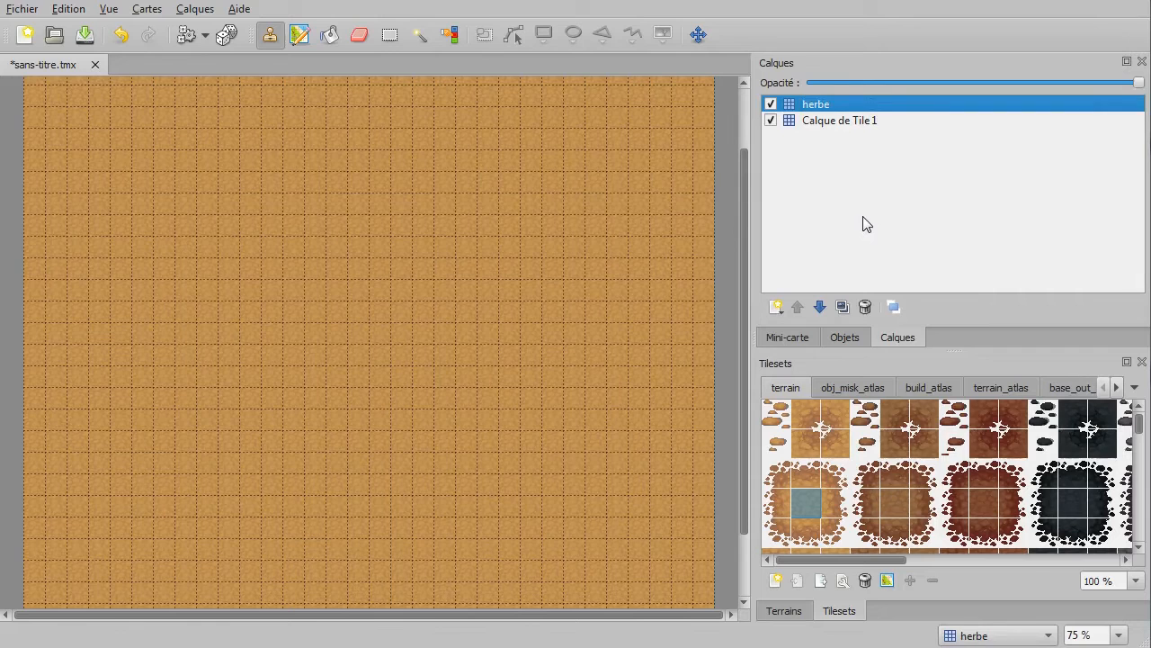
Step: Rename the Calque de Tile 1 layer as terre
click(836, 122)
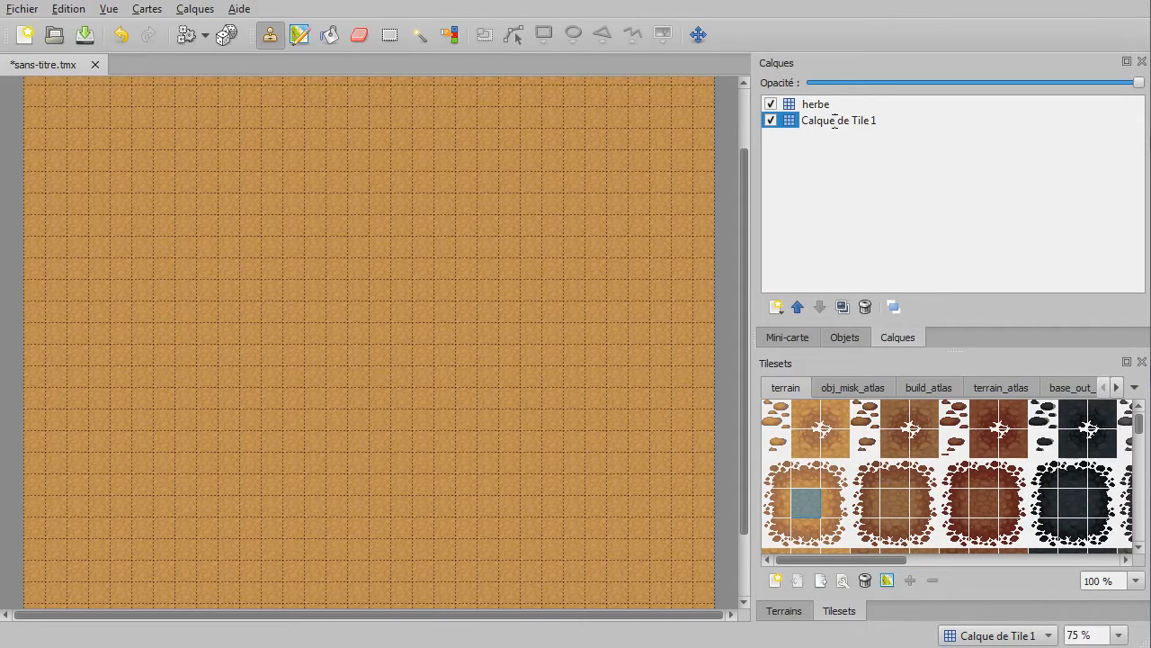
key(shift+End)
key(Home)
key(shift+End)
text(terre)
key(Return)
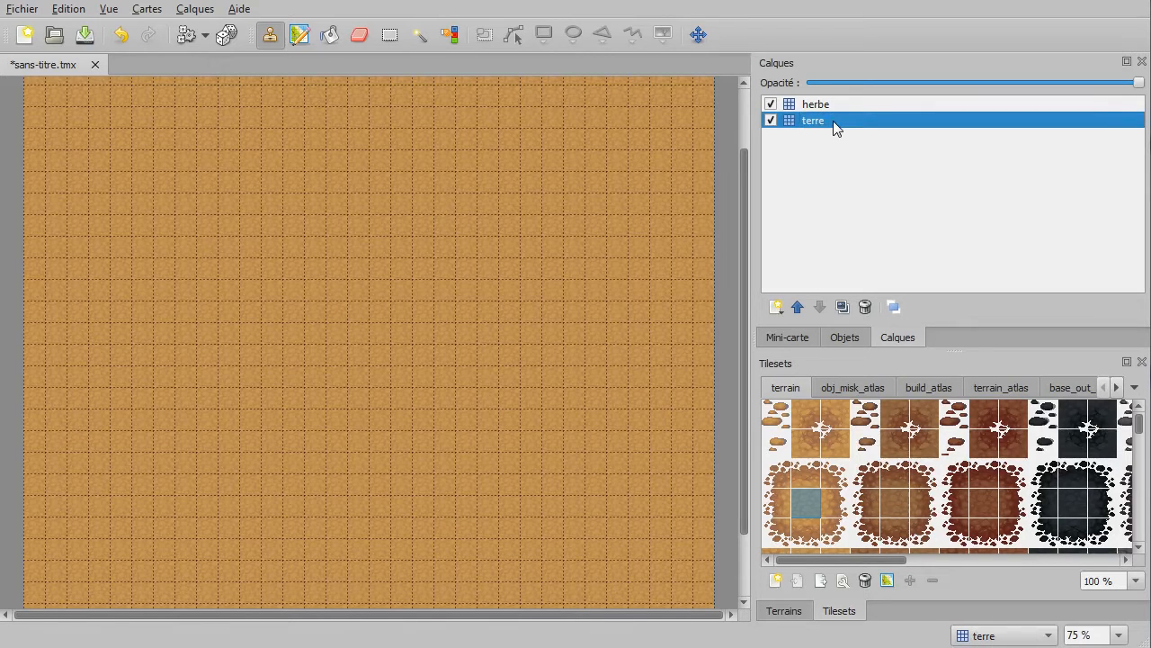
Step: Fill the whole herbe layer with the centre tile of the first green grass patch in the terrain tileset, and return to the stamp brush
click(824, 104)
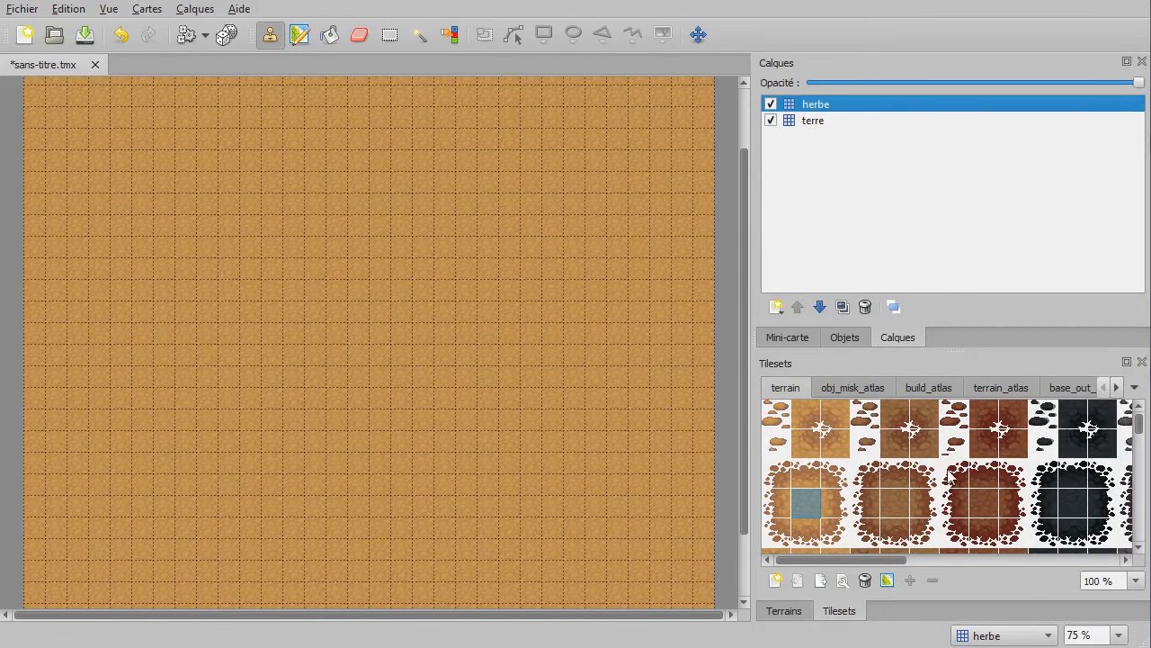
scroll(899, 475, down, 5)
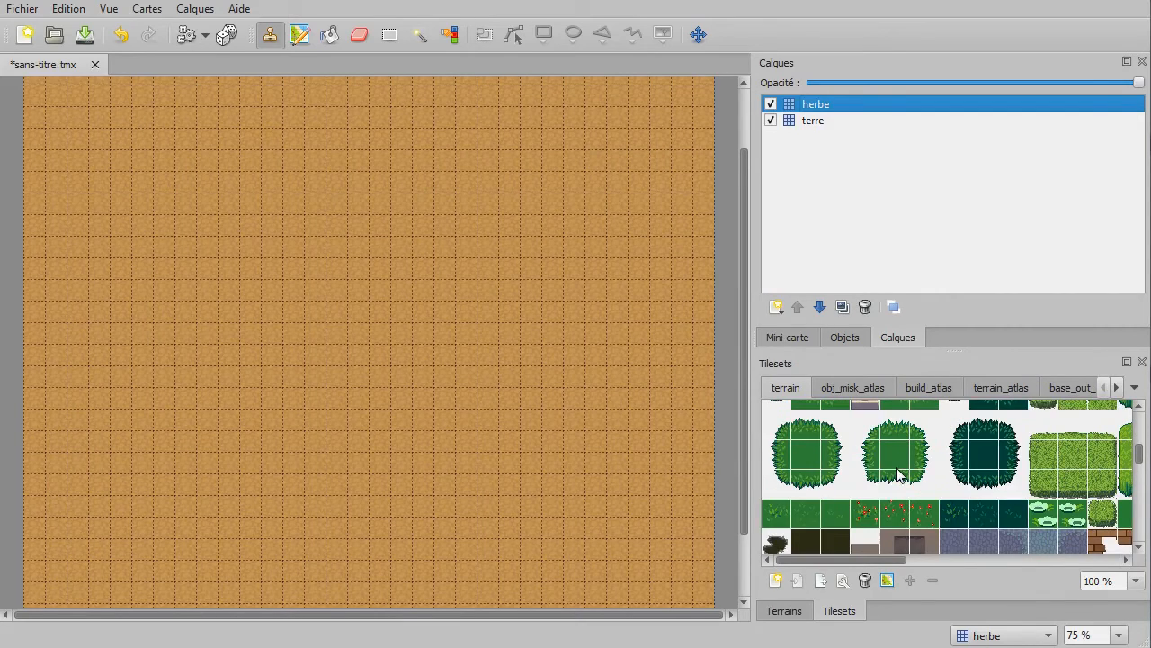
click(799, 456)
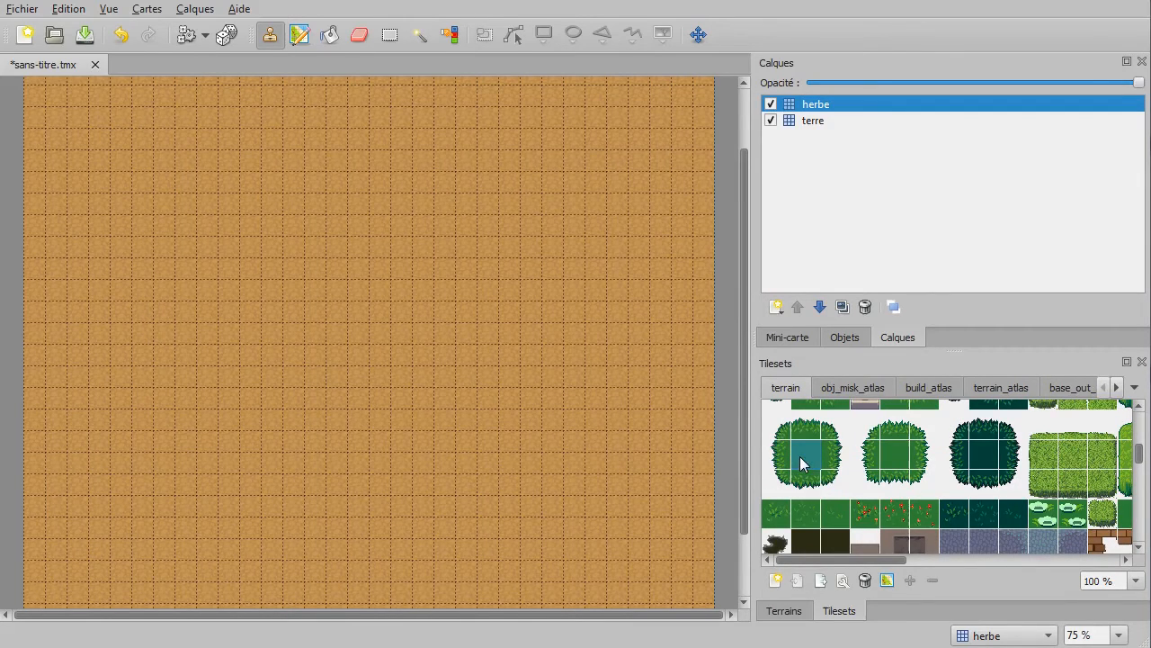
click(328, 36)
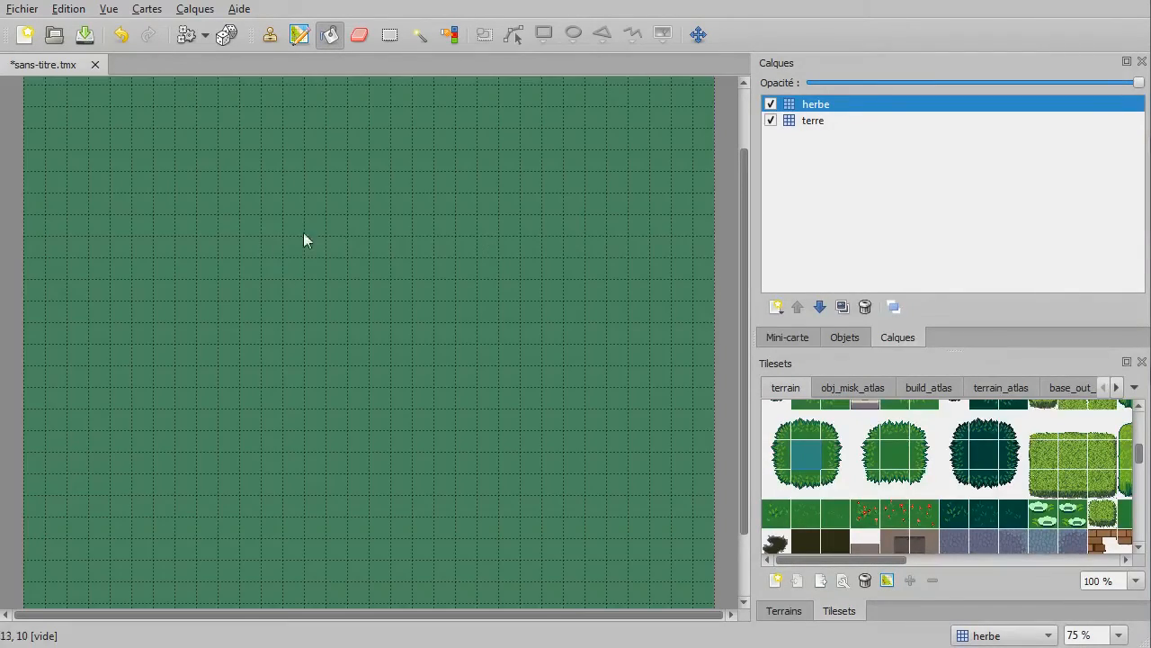
click(328, 233)
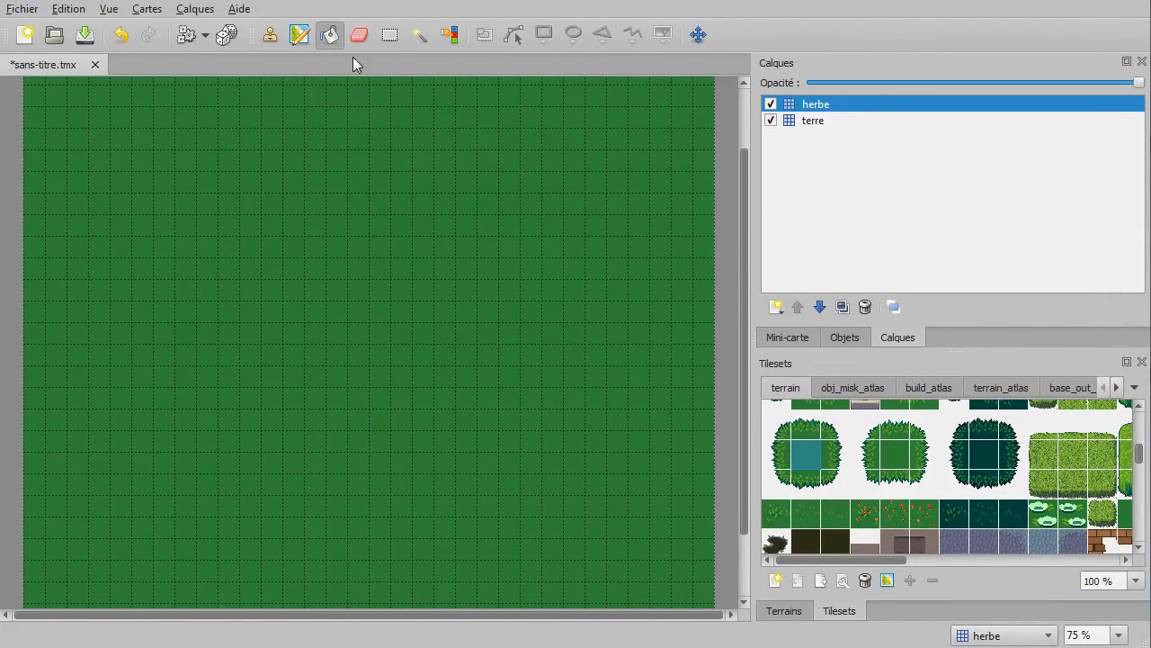
click(270, 36)
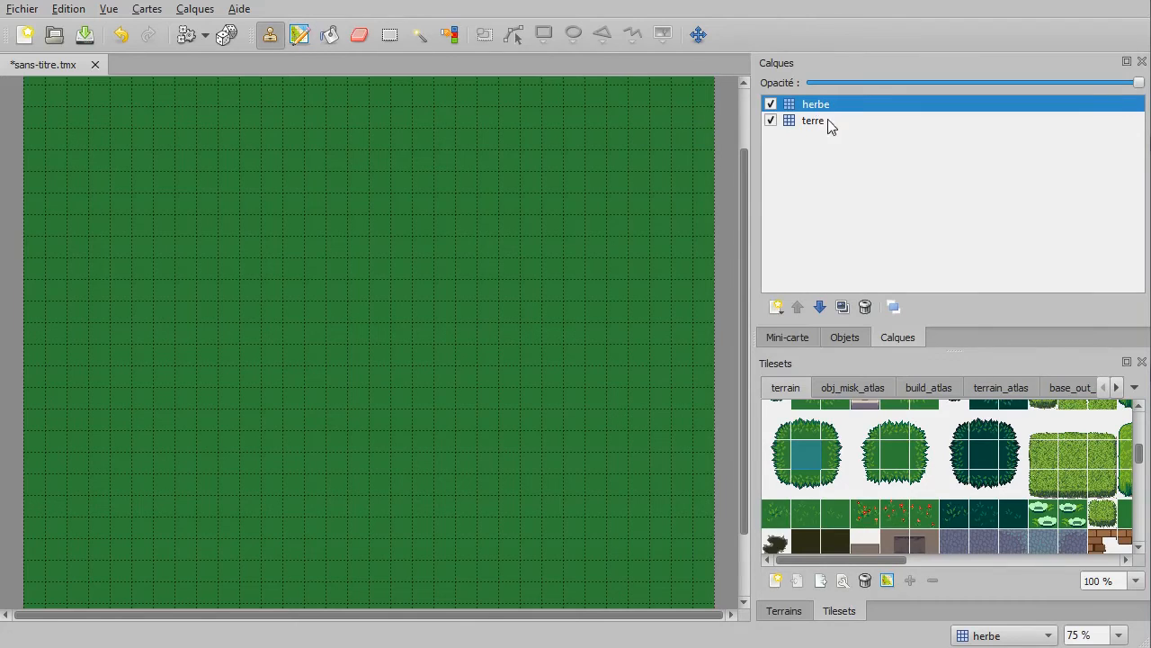
Step: Erase a test strip of grass about 16 tiles wide and three rows high on the herbe layer, and undo the erasure
click(329, 36)
click(357, 37)
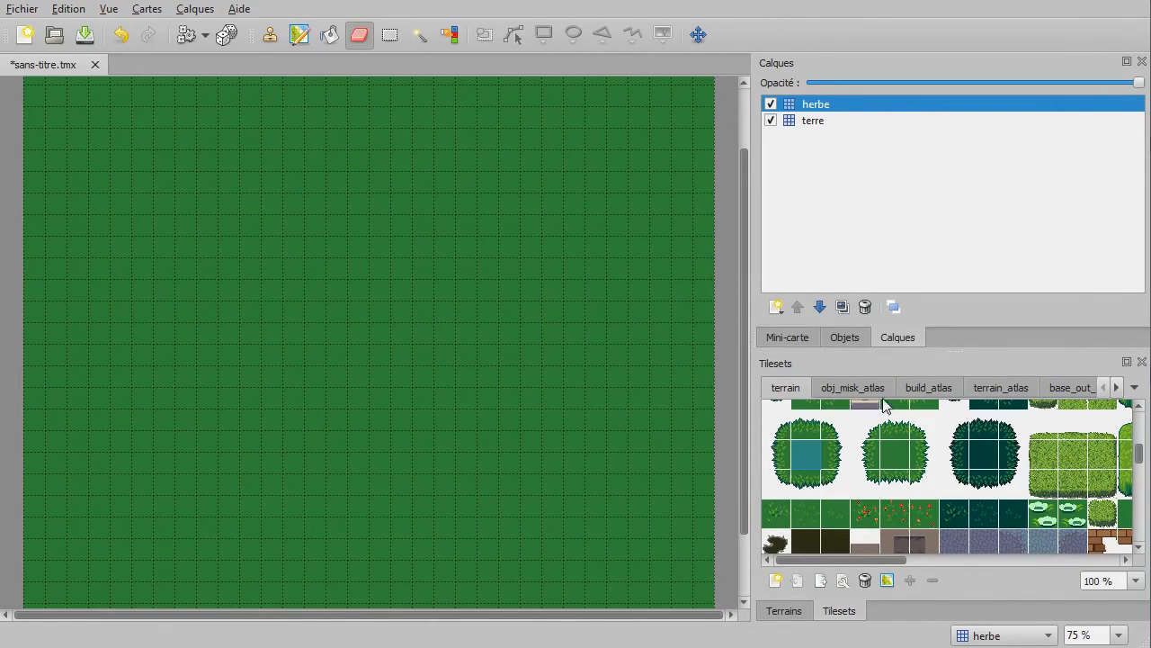
mouse_move(184, 247)
mouse_down()
mouse_move(515, 231)
mouse_move(247, 249)
mouse_move(470, 256)
mouse_up()
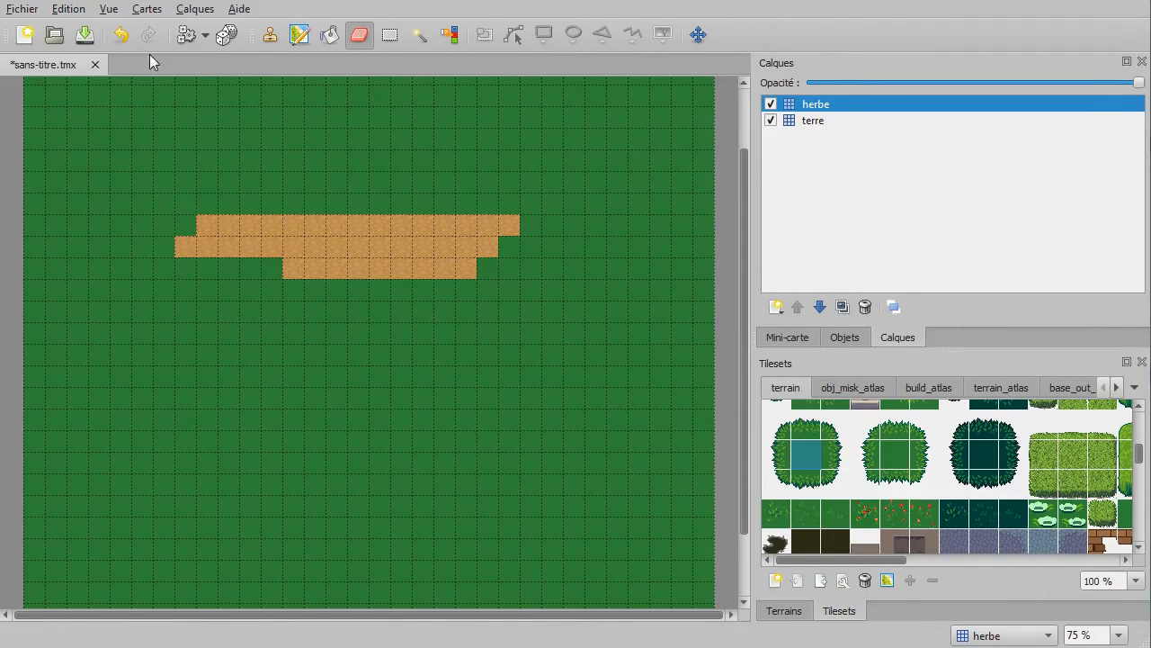
click(129, 36)
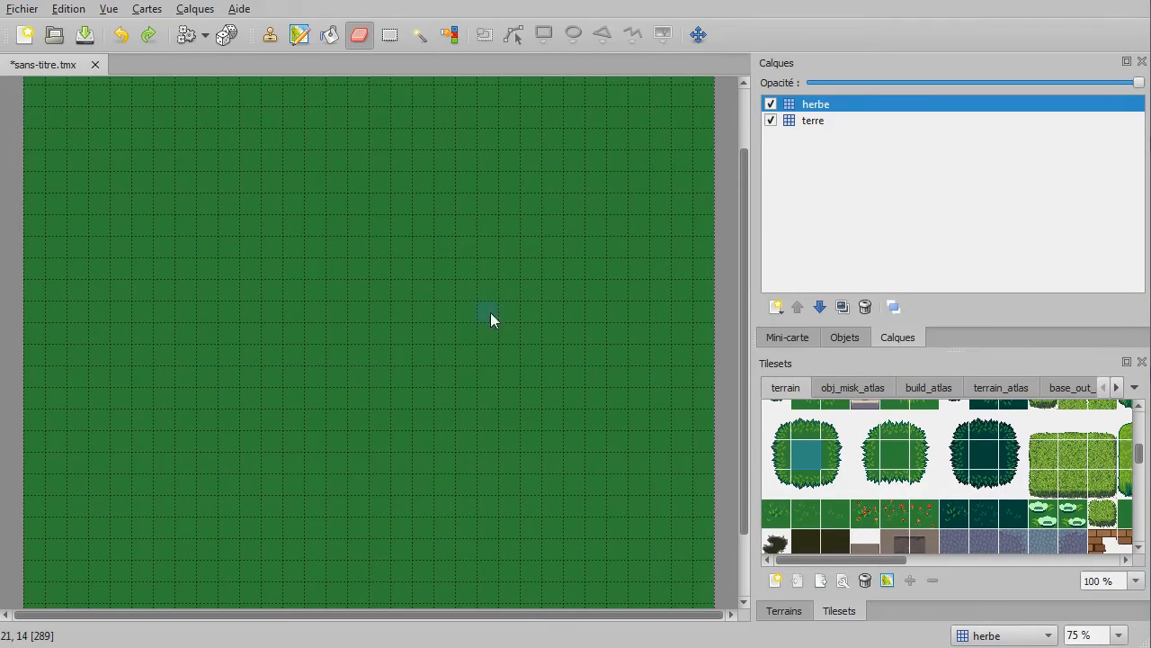
ctrl+scroll(489, 340, down, 1)
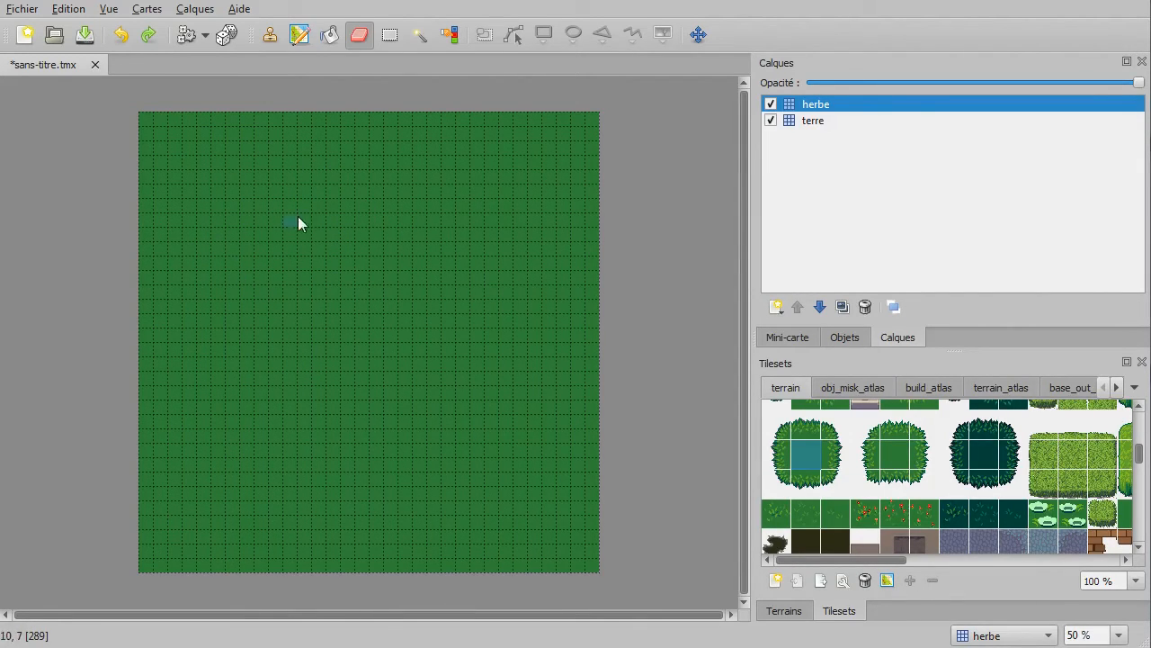
ctrl+scroll(296, 246, up, 1)
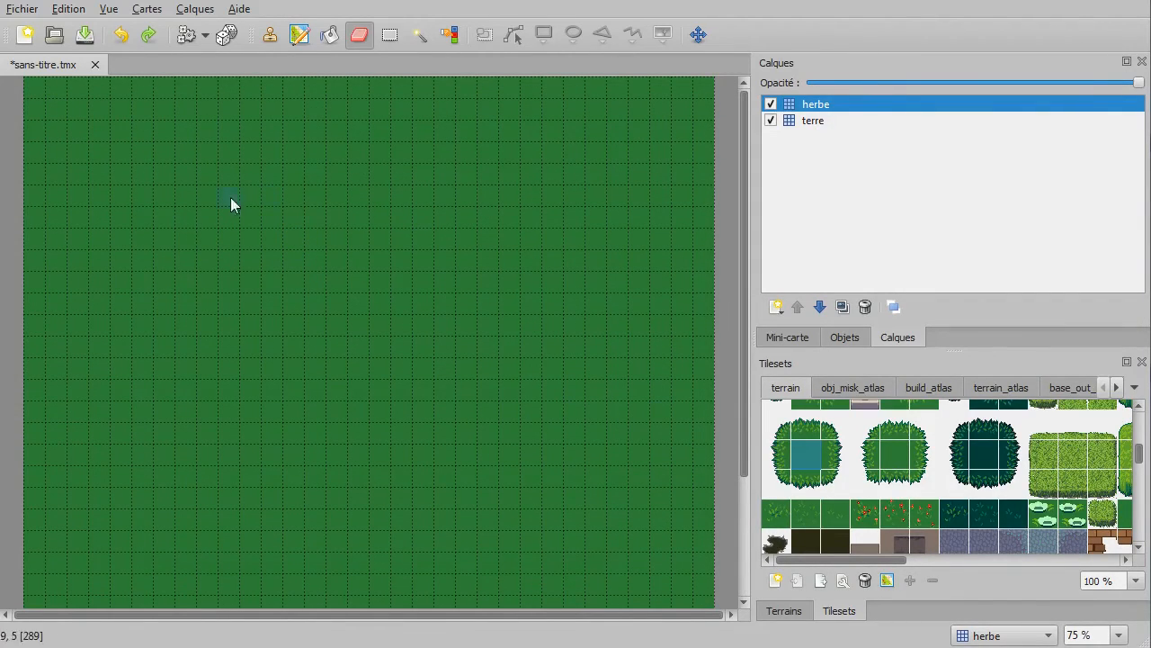
Step: Add a new tile layer named maison above the herbe layer
click(782, 310)
click(806, 329)
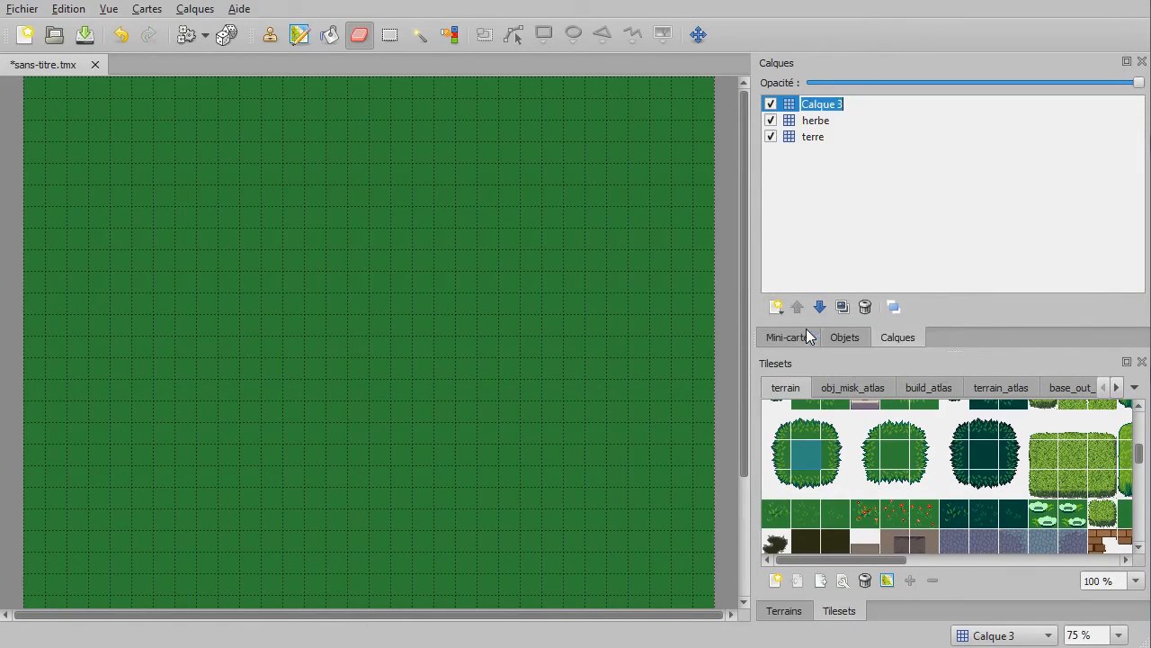
text(maison)
key(Return)
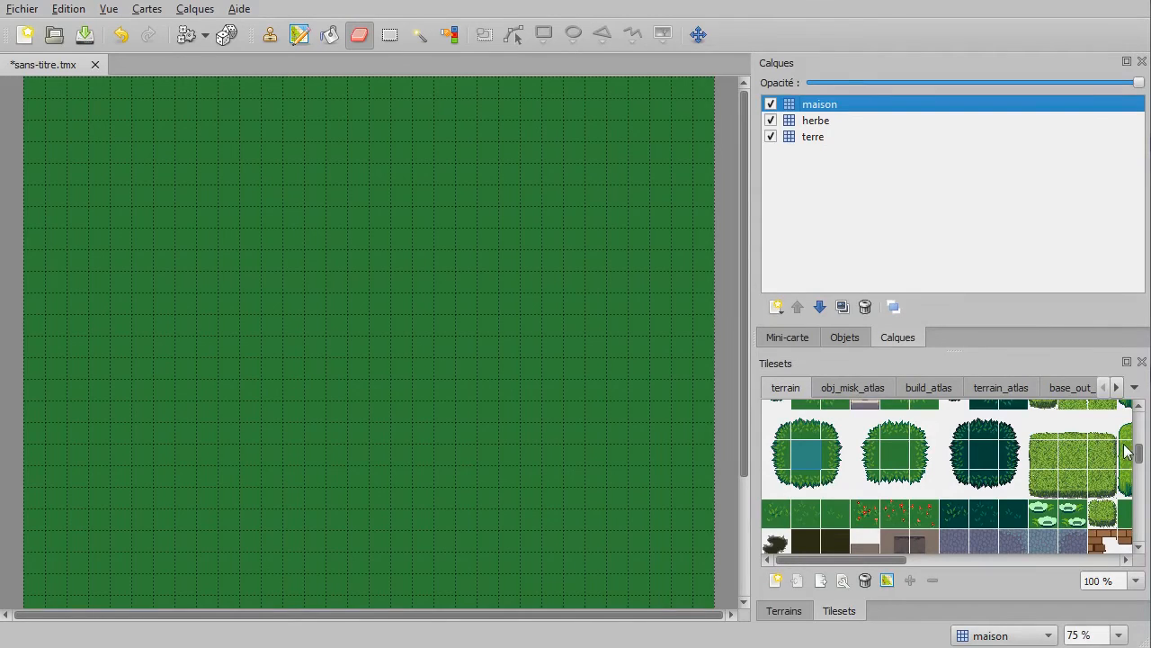
Step: Find the grey stone wall in the build_atlas tileset and stamp its 3 by 3 tile block on the left half of the map
ctrl+scroll(910, 482, down, 2)
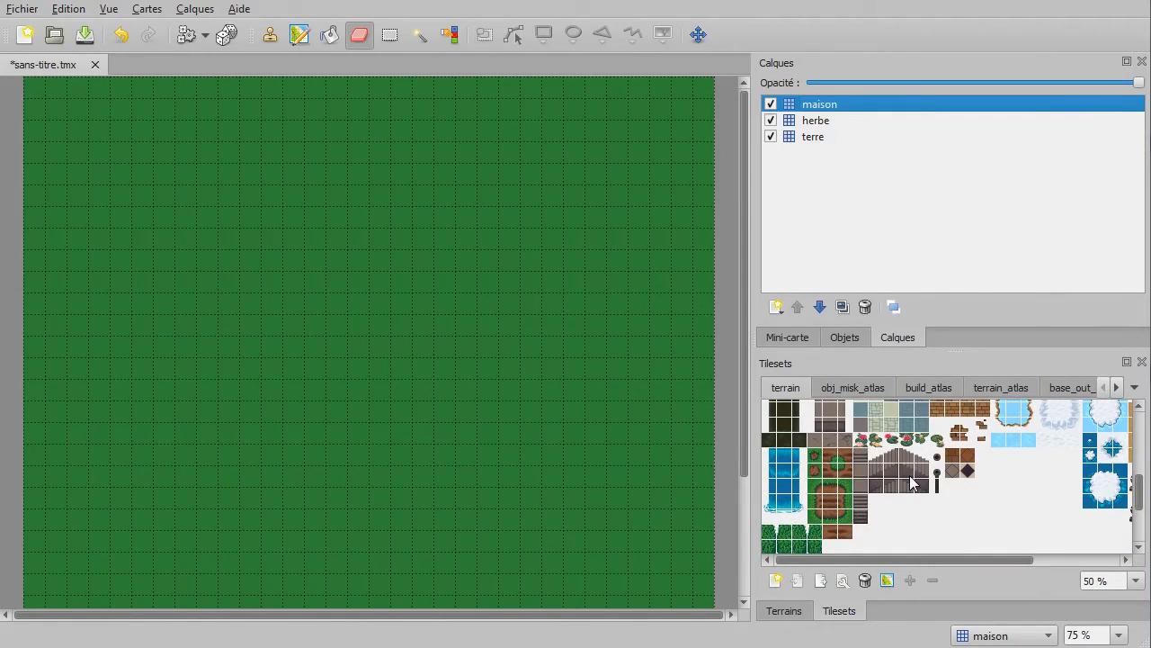
scroll(910, 481, up, 5)
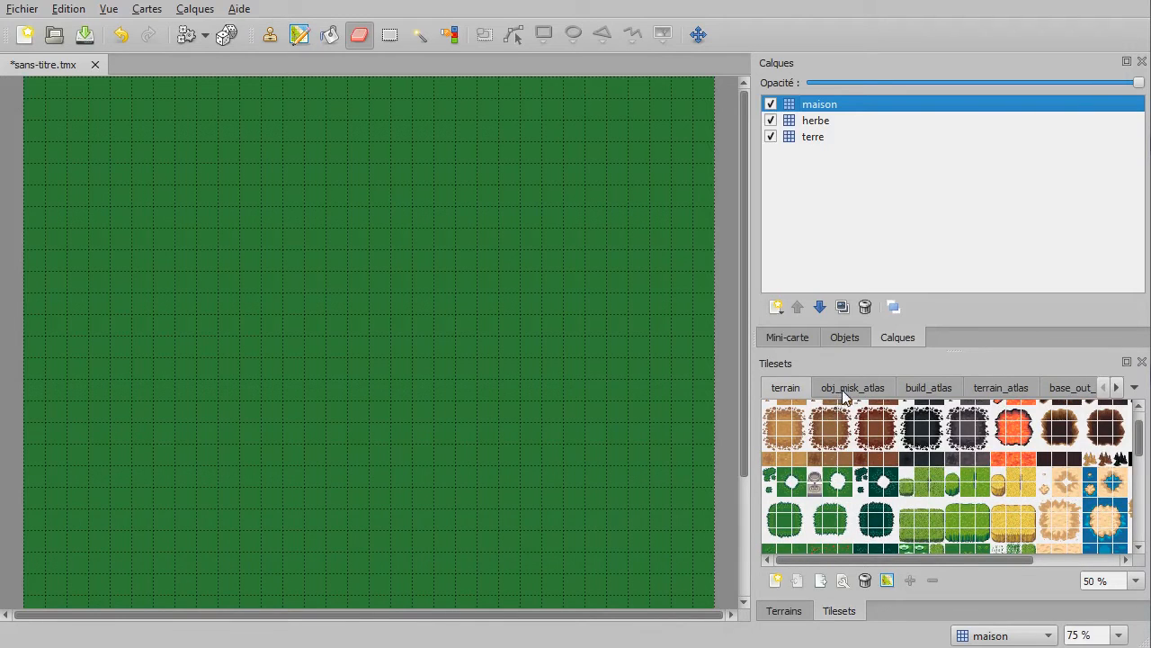
click(844, 396)
ctrl+scroll(893, 474, down, 1)
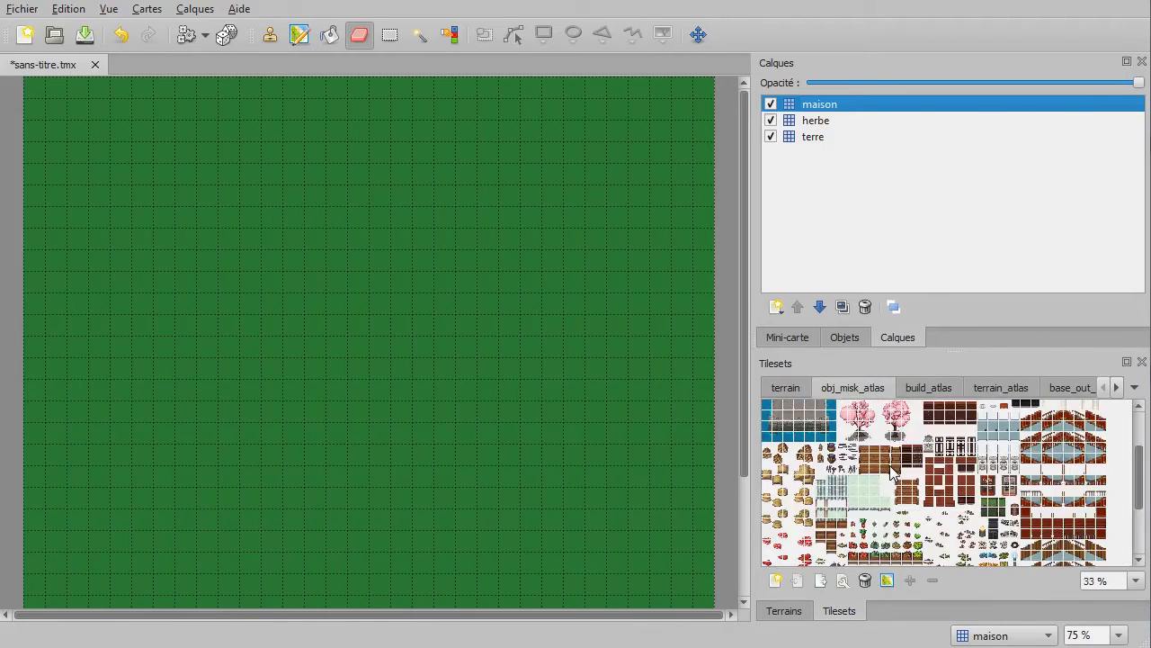
click(916, 394)
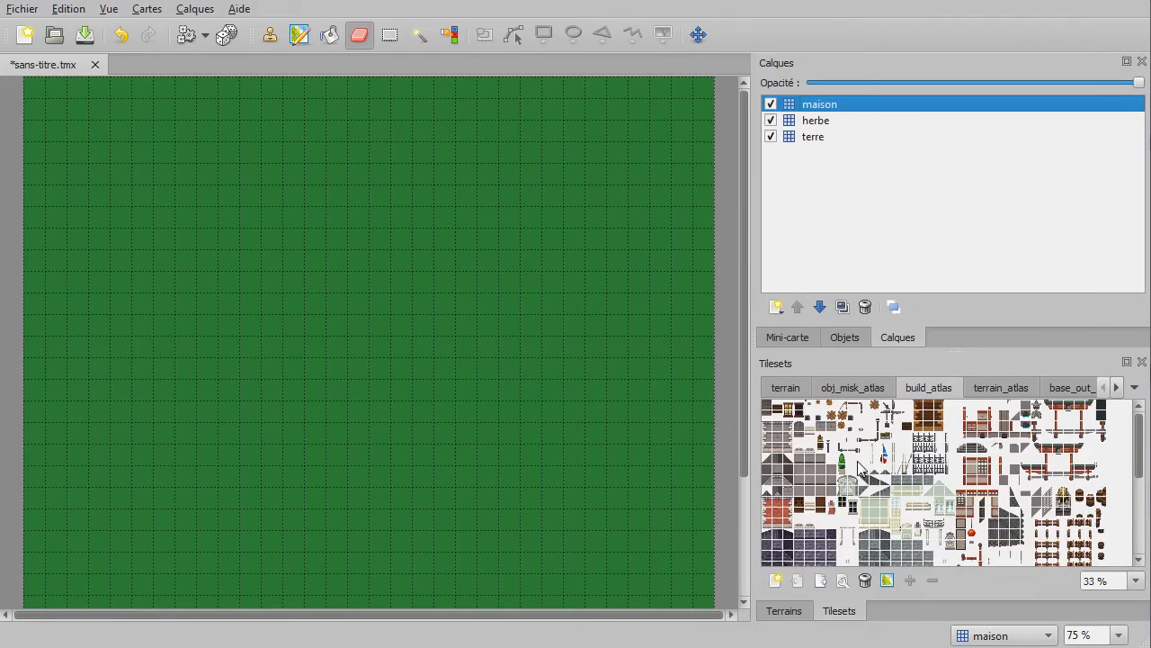
ctrl+scroll(861, 466, up, 3)
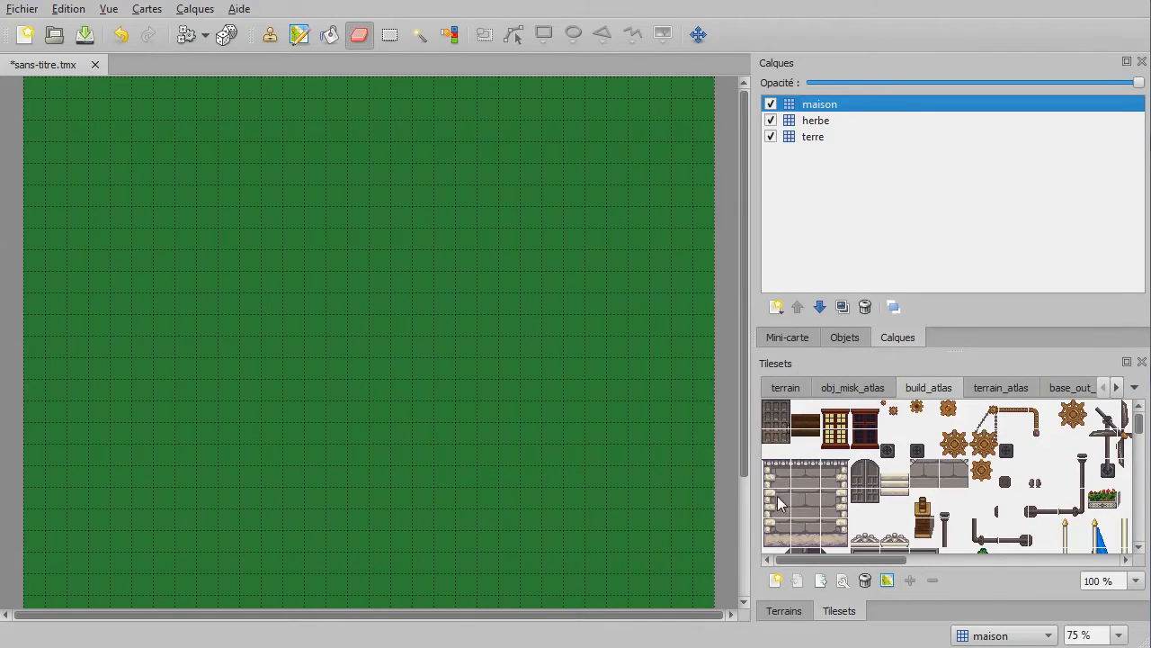
mouse_move(841, 559)
mouse_down()
mouse_move(937, 565)
mouse_move(830, 564)
mouse_up()
mouse_move(1140, 436)
mouse_down()
mouse_move(1131, 463)
mouse_move(1135, 421)
mouse_up()
drag(767, 468, 844, 537)
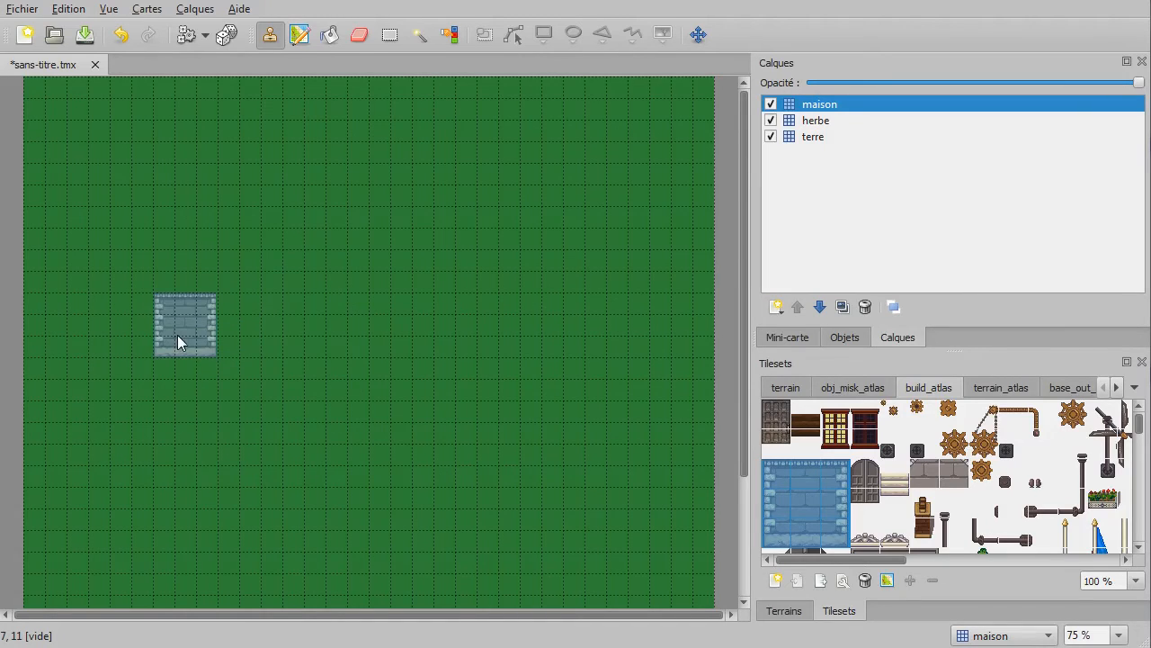
click(194, 350)
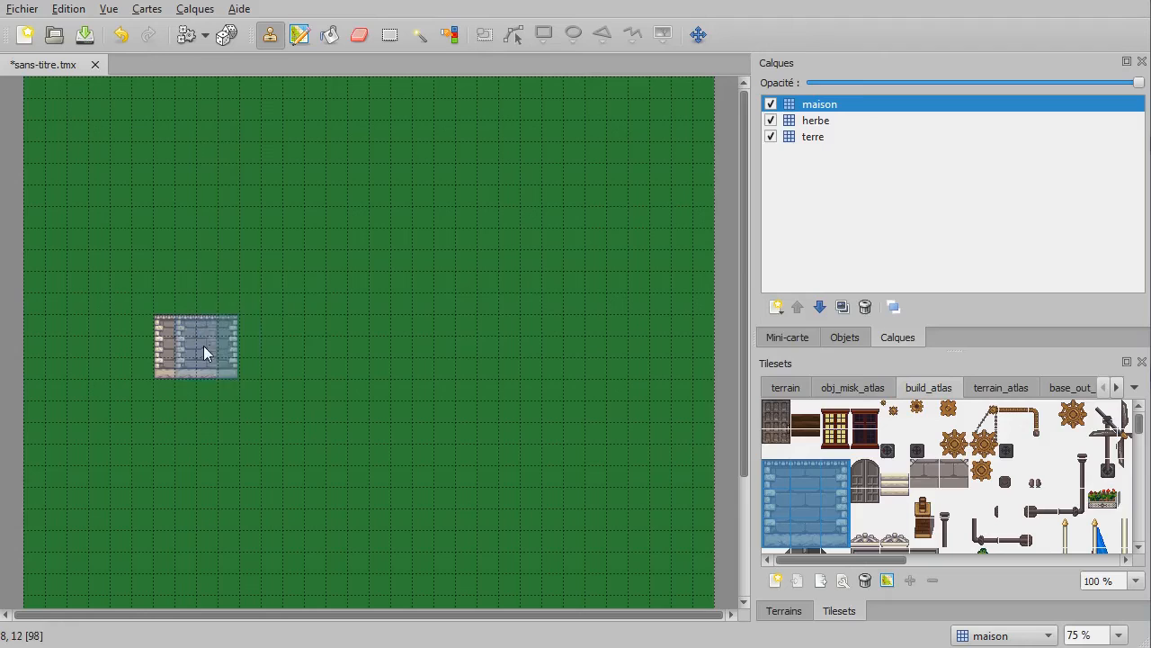
Step: Widen the stone wall to eight tiles by repeating its middle column, and close it with the right-hand corner column
click(833, 476)
drag(808, 479, 807, 539)
drag(210, 347, 242, 352)
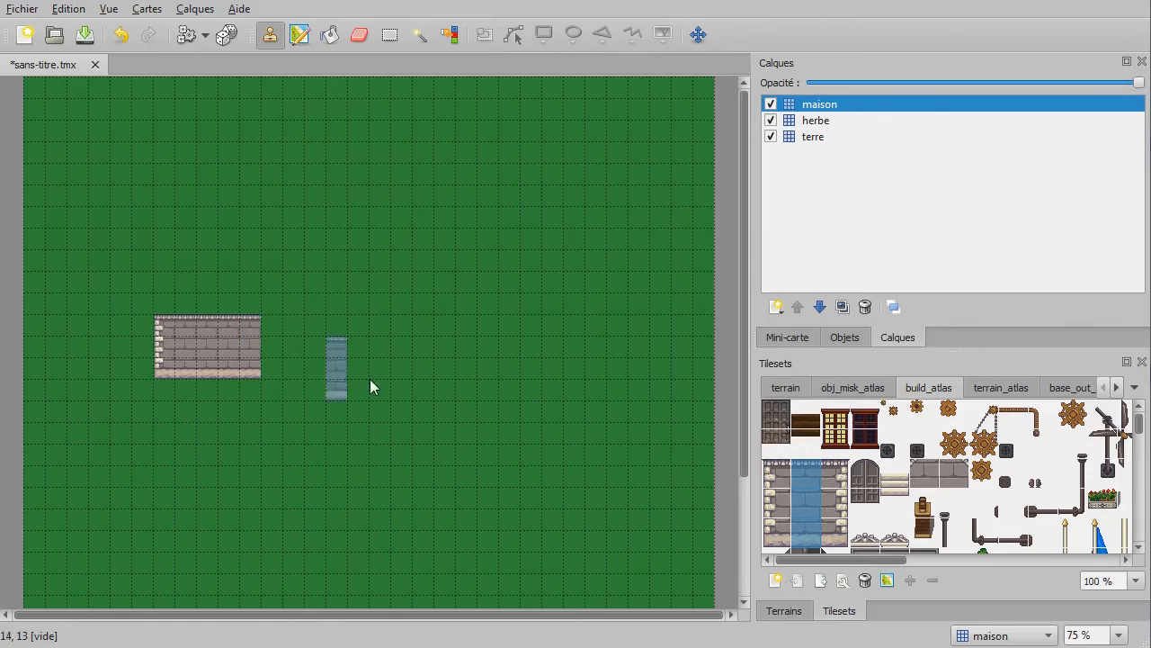
click(297, 357)
drag(834, 474, 843, 543)
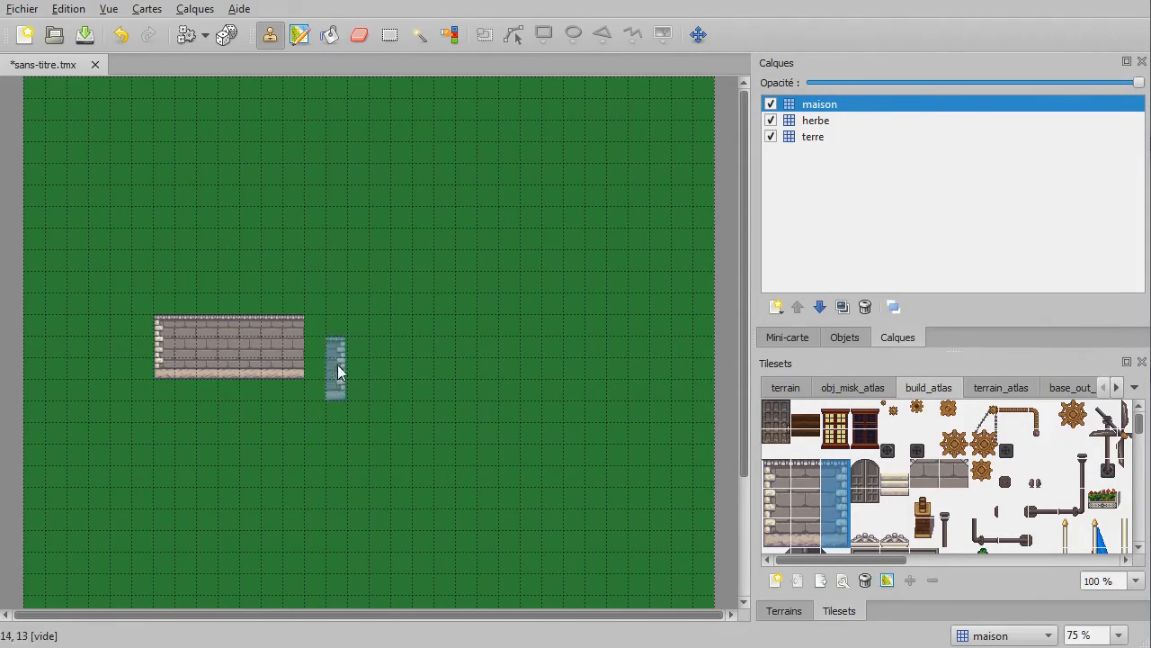
click(309, 348)
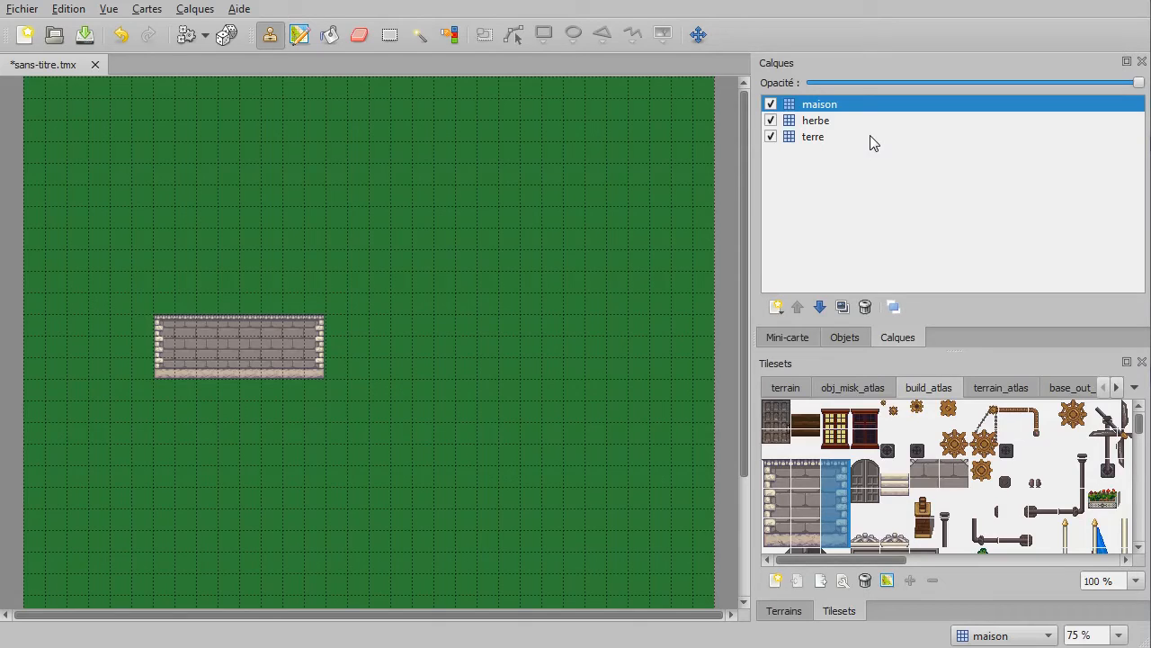
Step: Look through the build_atlas tileset for grey roof tiles that suit the stone wall
click(800, 490)
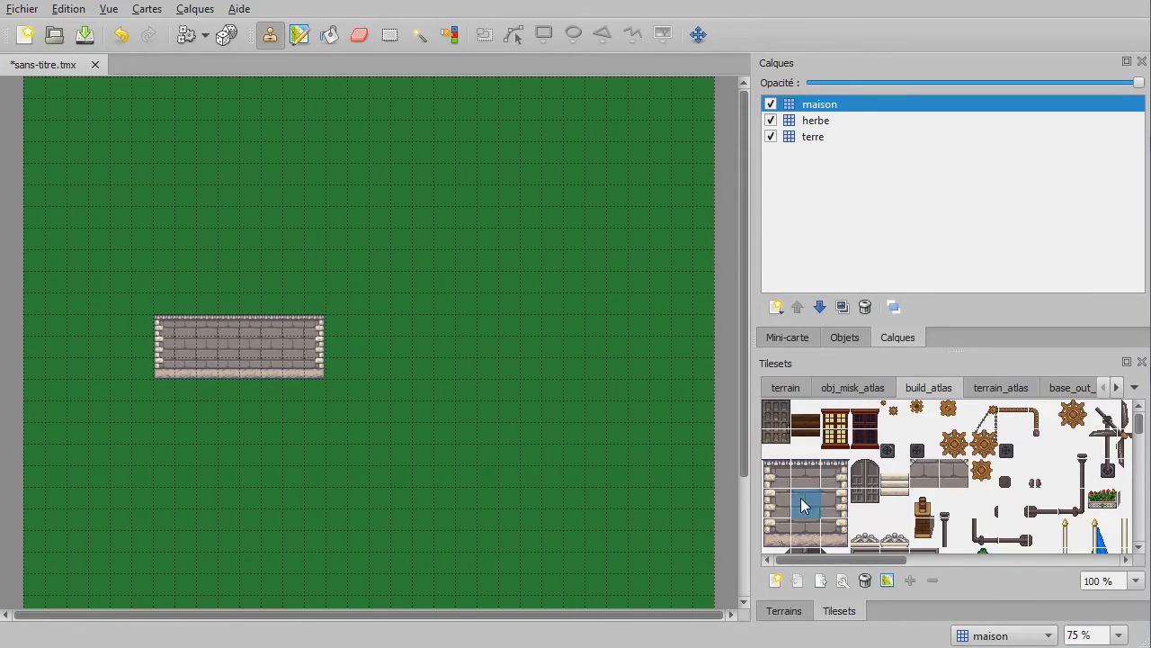
scroll(799, 484, down, 4)
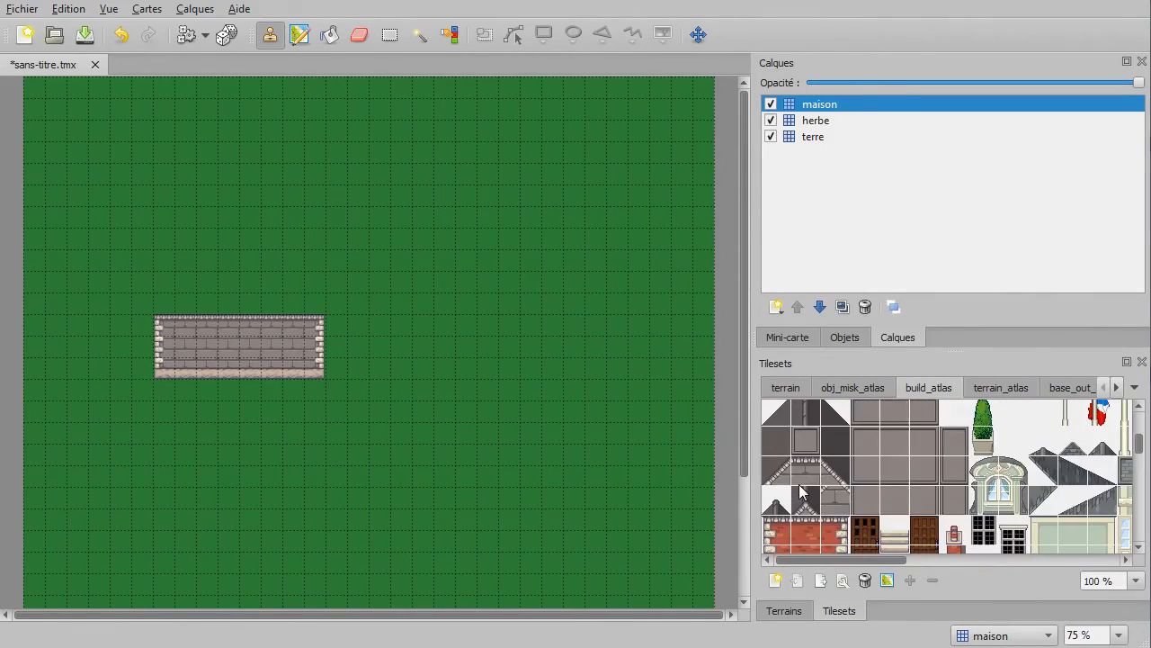
click(825, 438)
scroll(846, 480, down, 3)
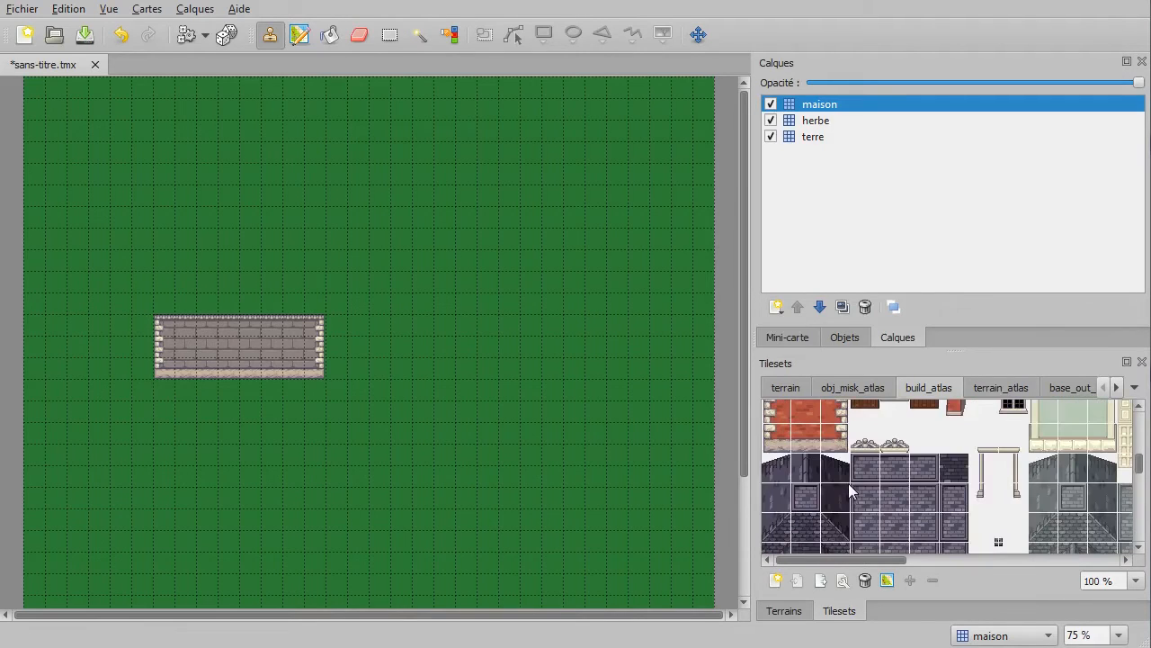
Step: Stamp the dark slate roof's left side above the stone wall: the lower-left corner tile with the two-tile slope on top
scroll(889, 507, up, 3)
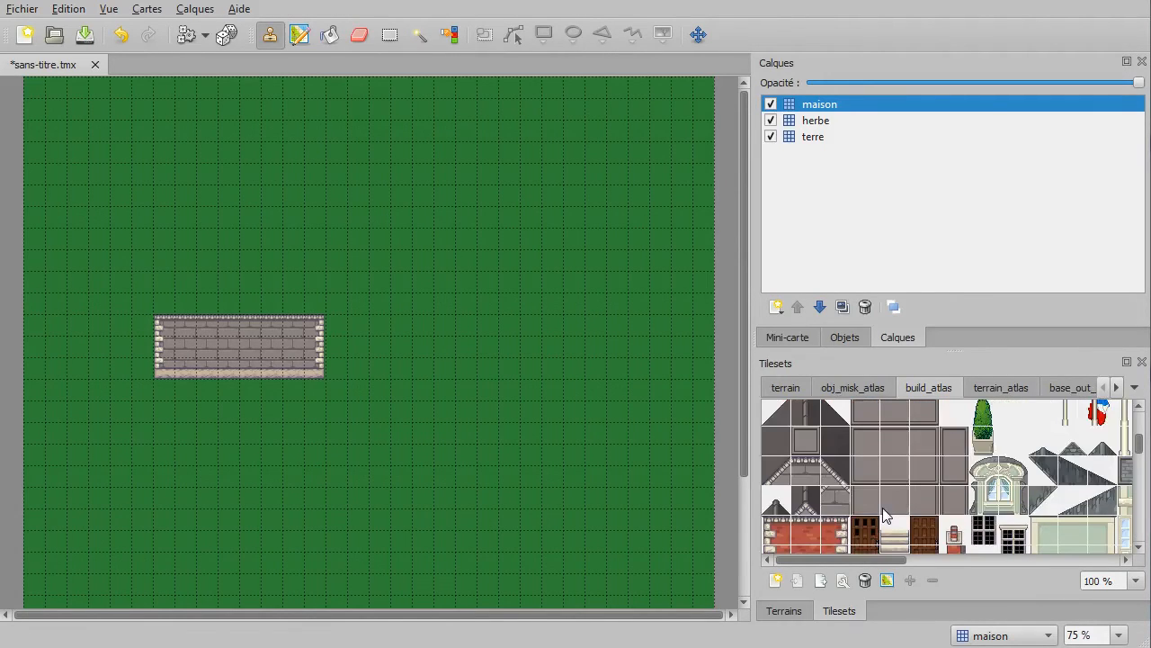
scroll(883, 507, down, 3)
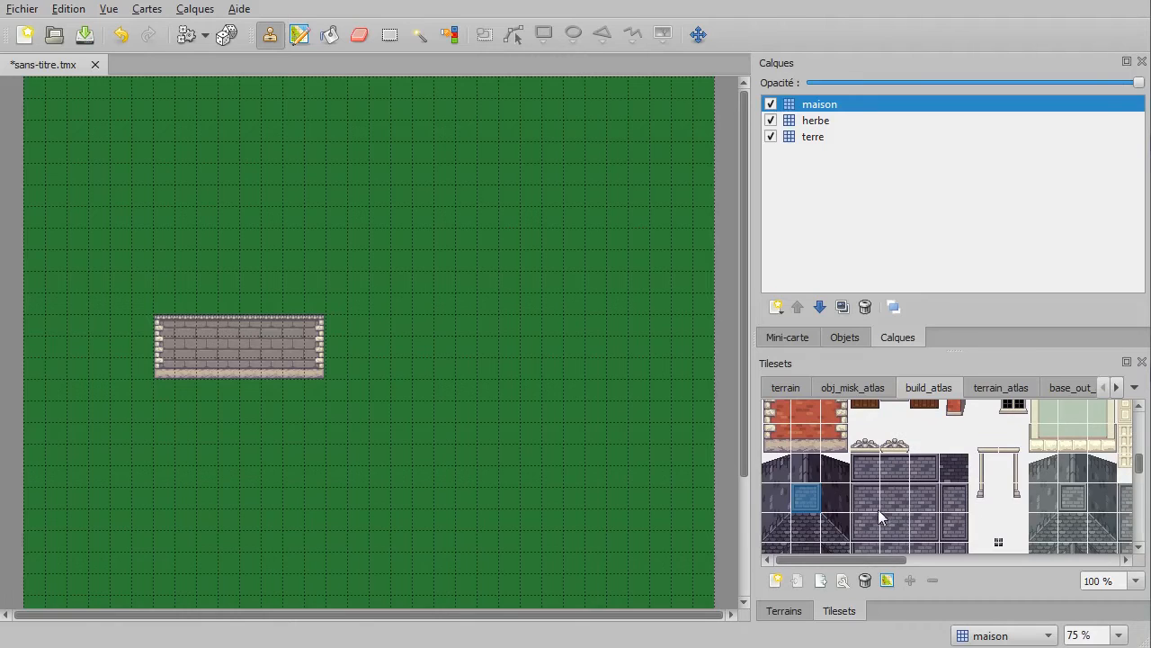
scroll(805, 525, down, 3)
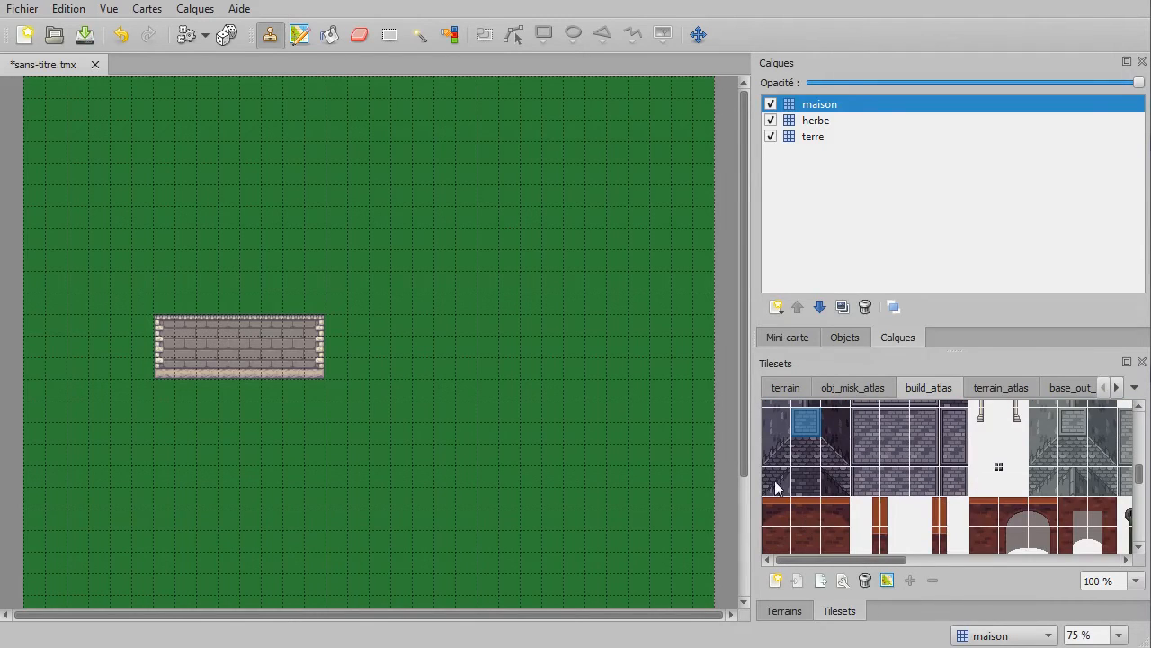
click(777, 455)
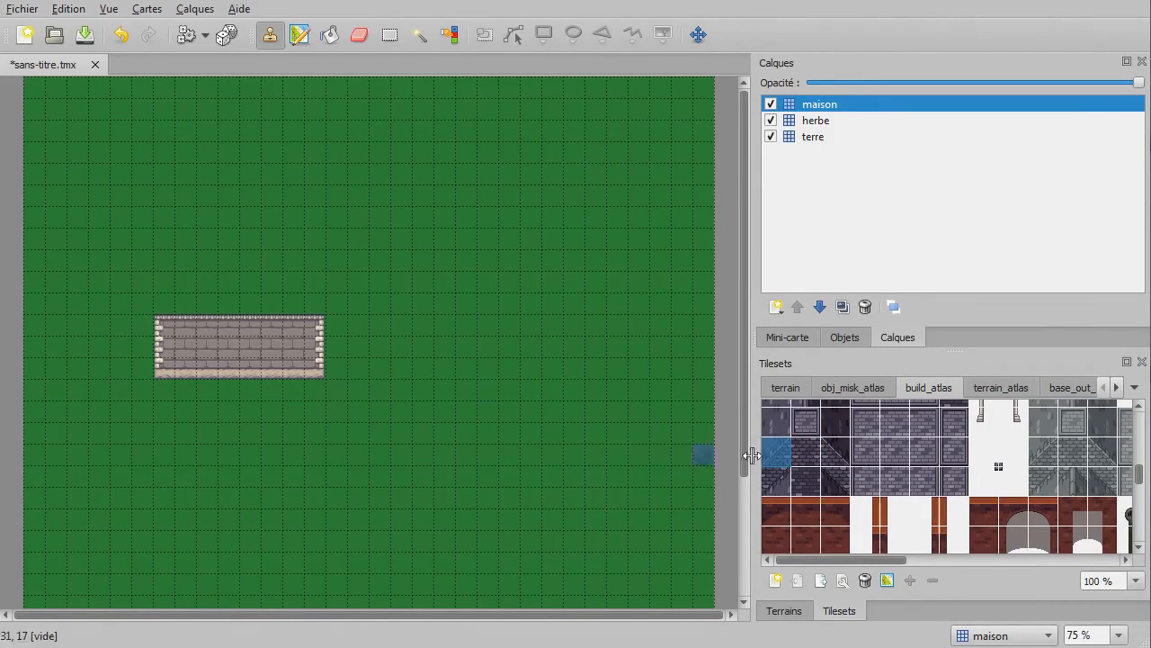
click(162, 304)
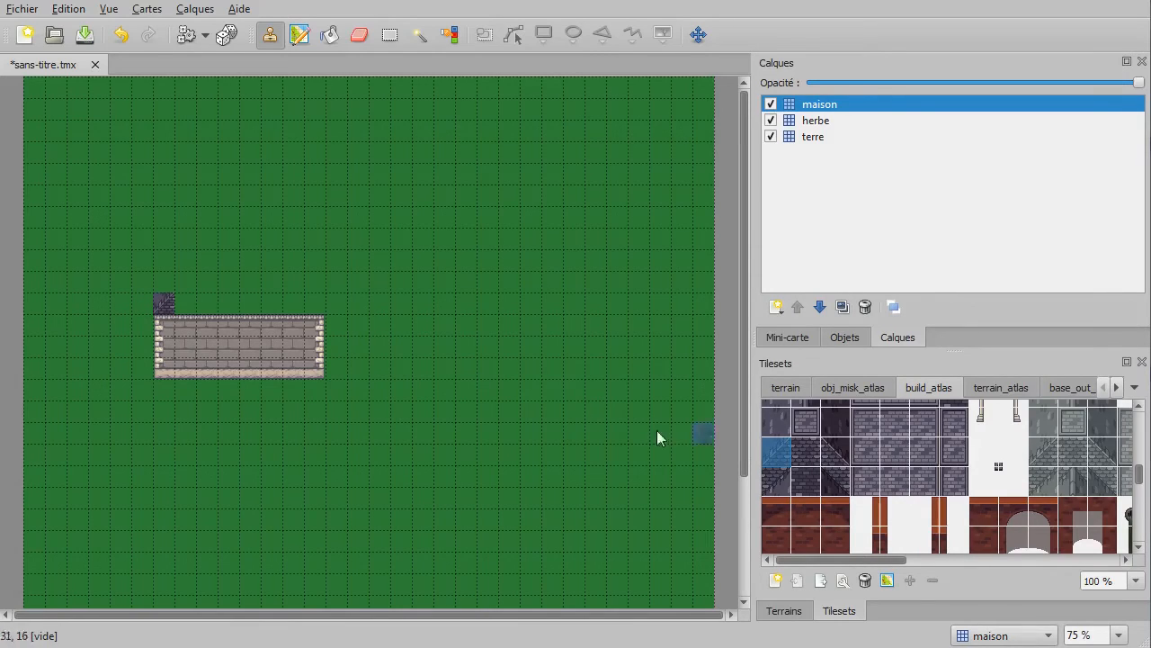
scroll(789, 439, up, 3)
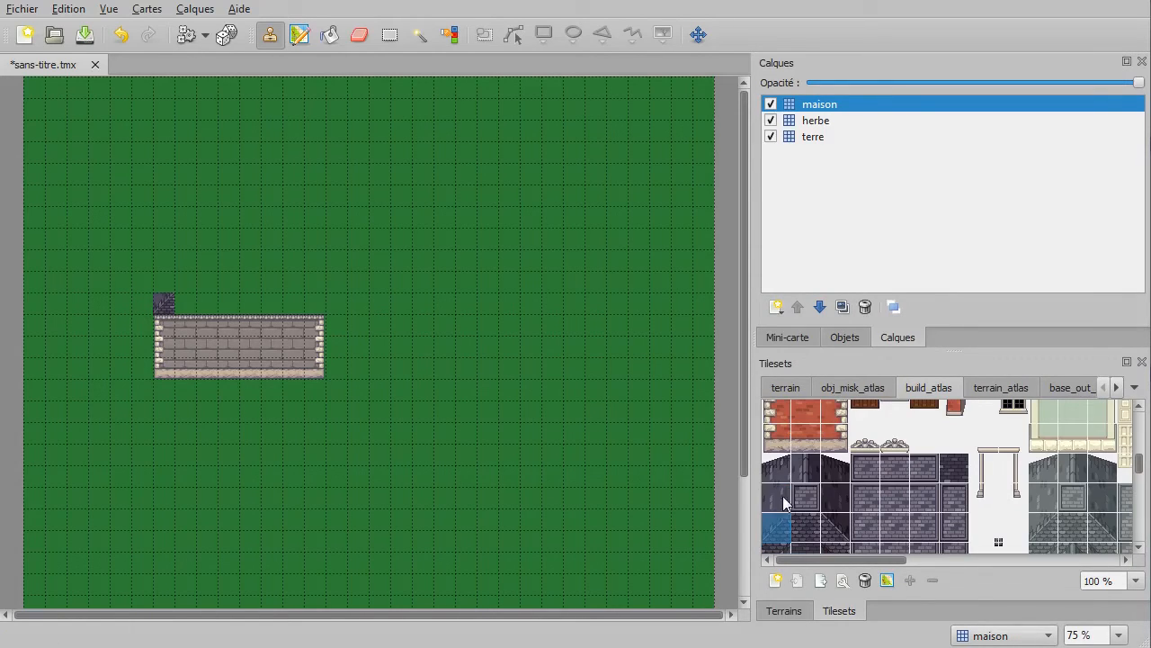
drag(783, 497, 771, 475)
click(167, 277)
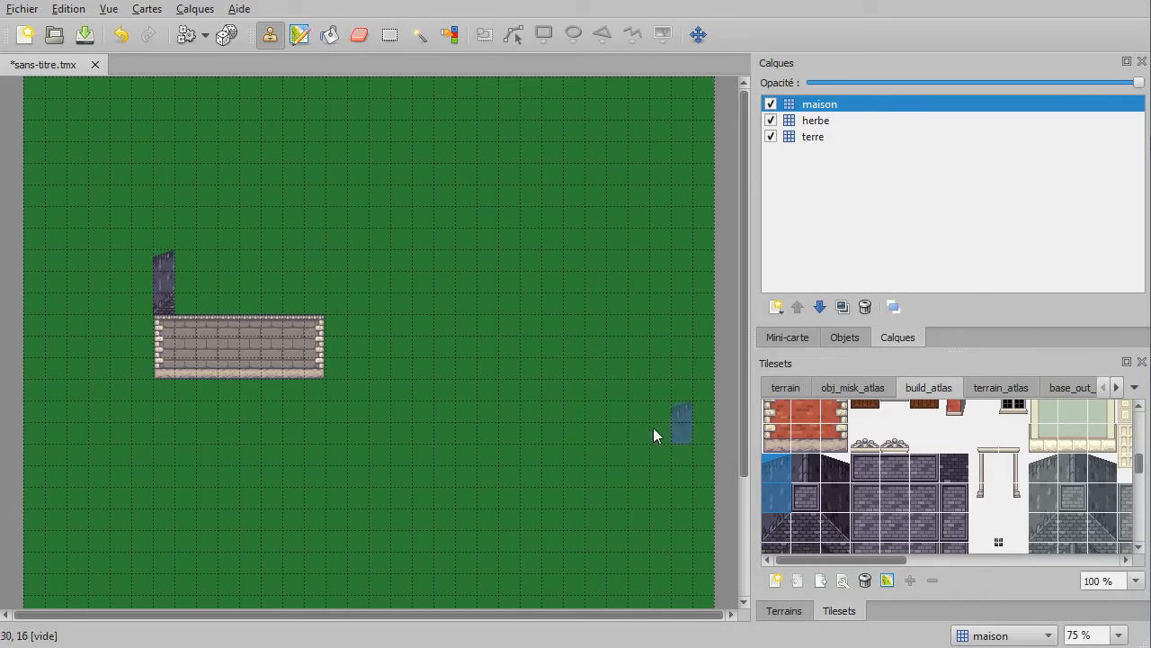
Step: Paint the slate roof's front row along the top of the wall and close it with the lower-right corner tile
click(804, 527)
drag(185, 300, 253, 305)
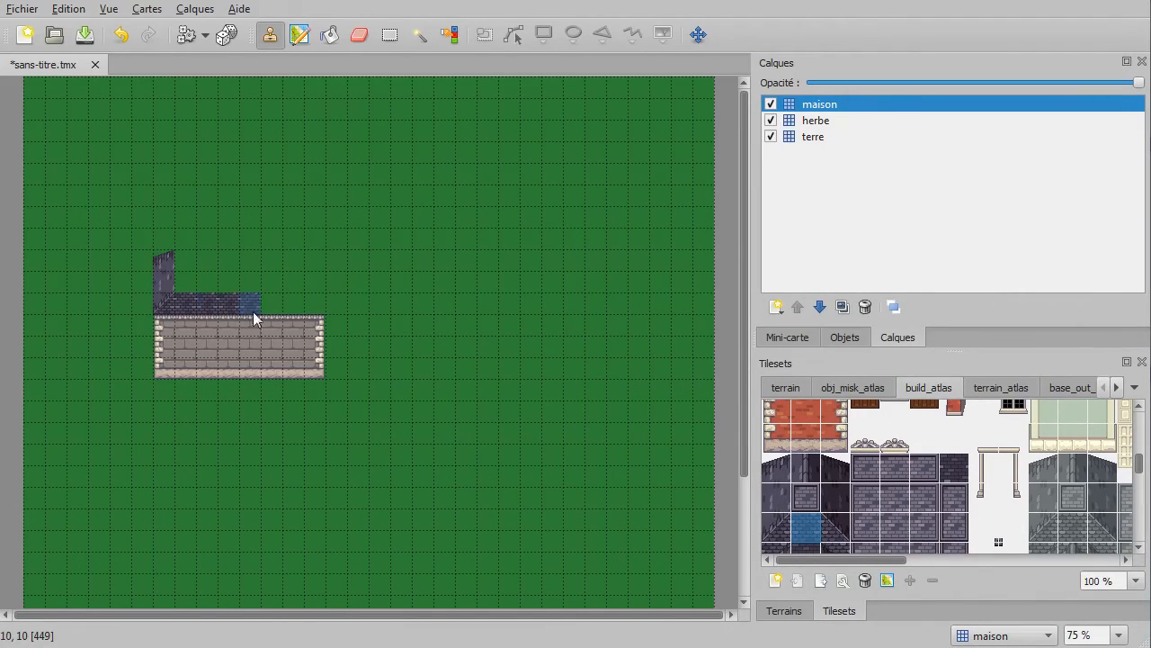
click(834, 530)
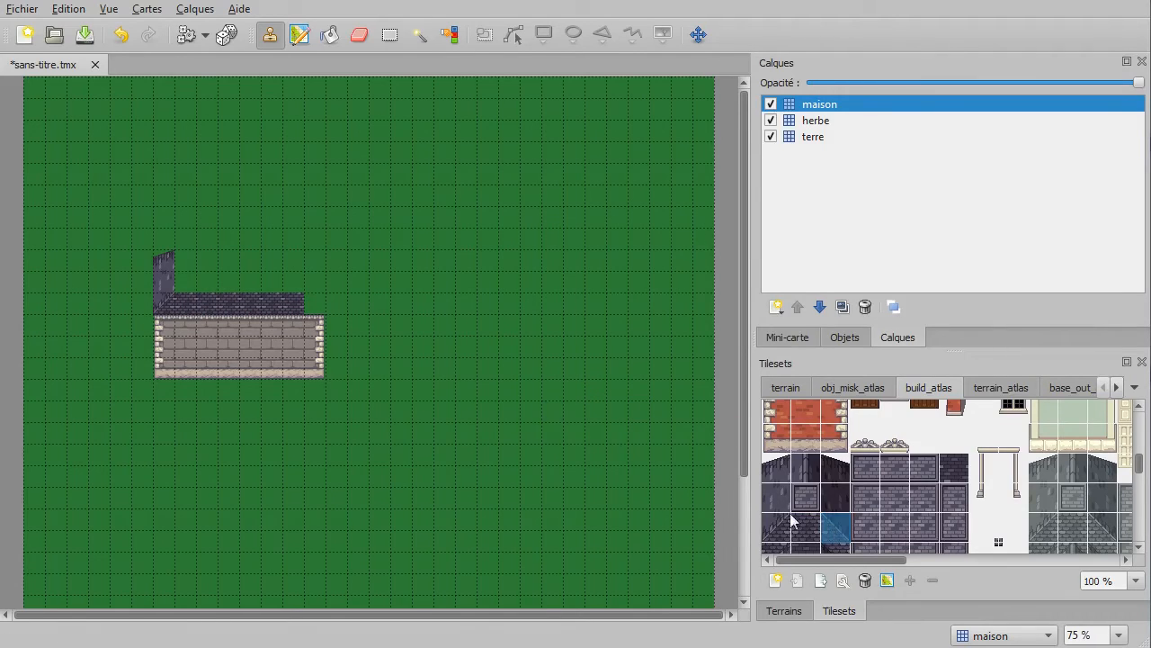
click(305, 299)
Step: Build the slate roof's right slope above its corner with the straight tile and the slanted top tile
ctrl+scroll(930, 513, up, 1)
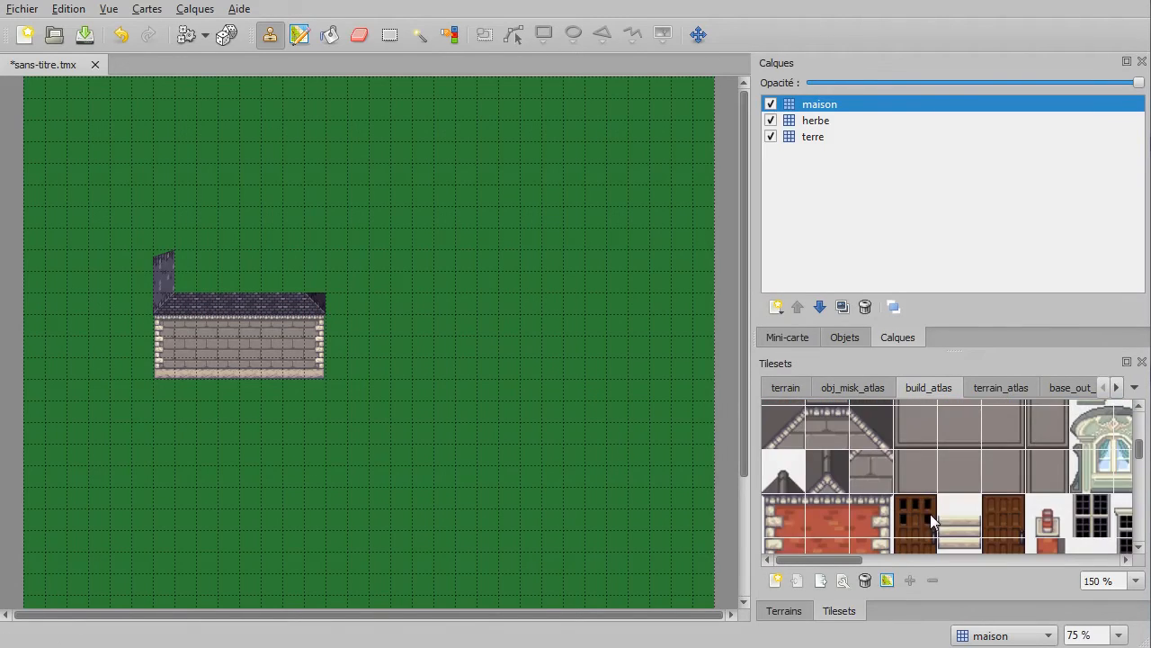
scroll(919, 513, down, 5)
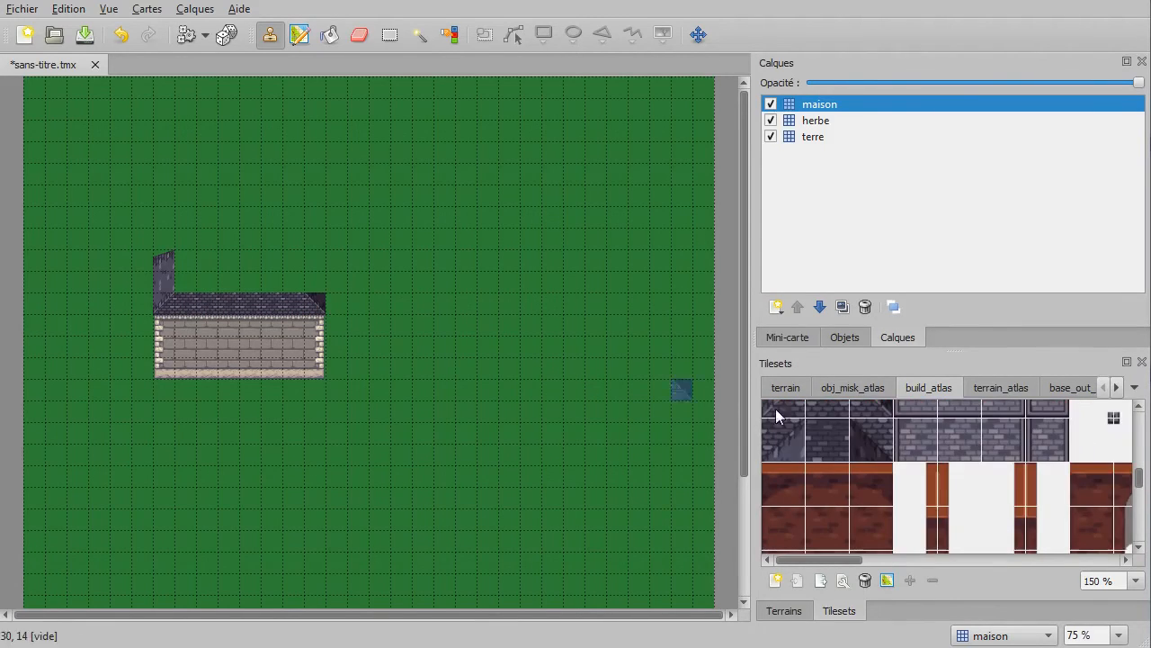
ctrl+scroll(290, 325, up, 2)
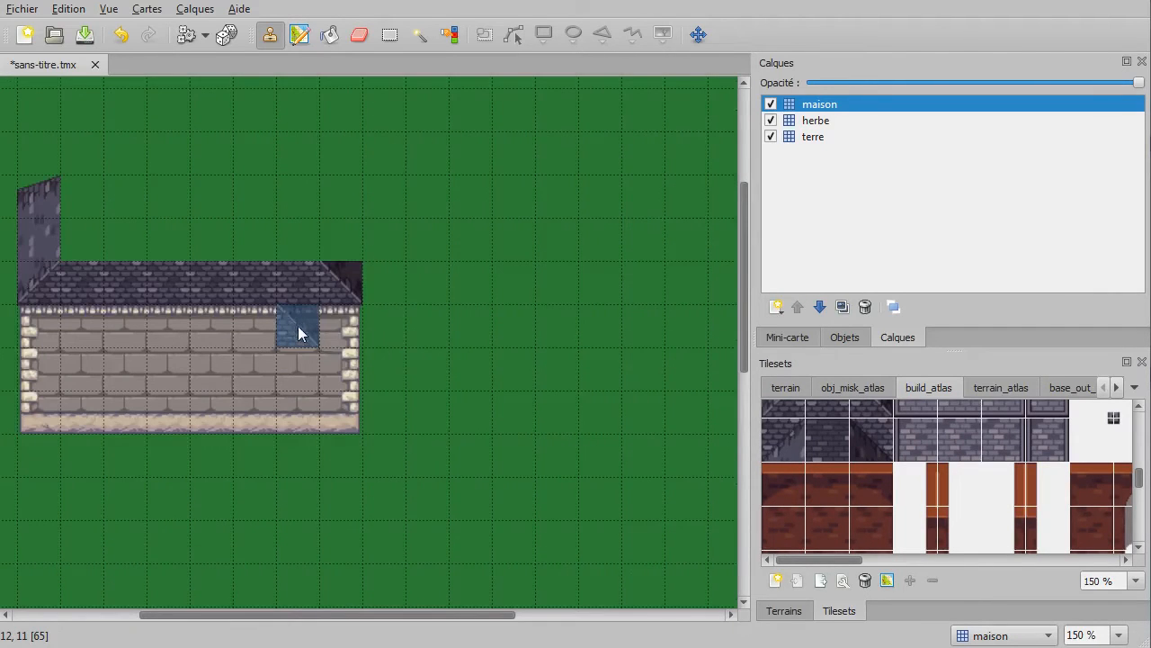
drag(373, 615, 285, 616)
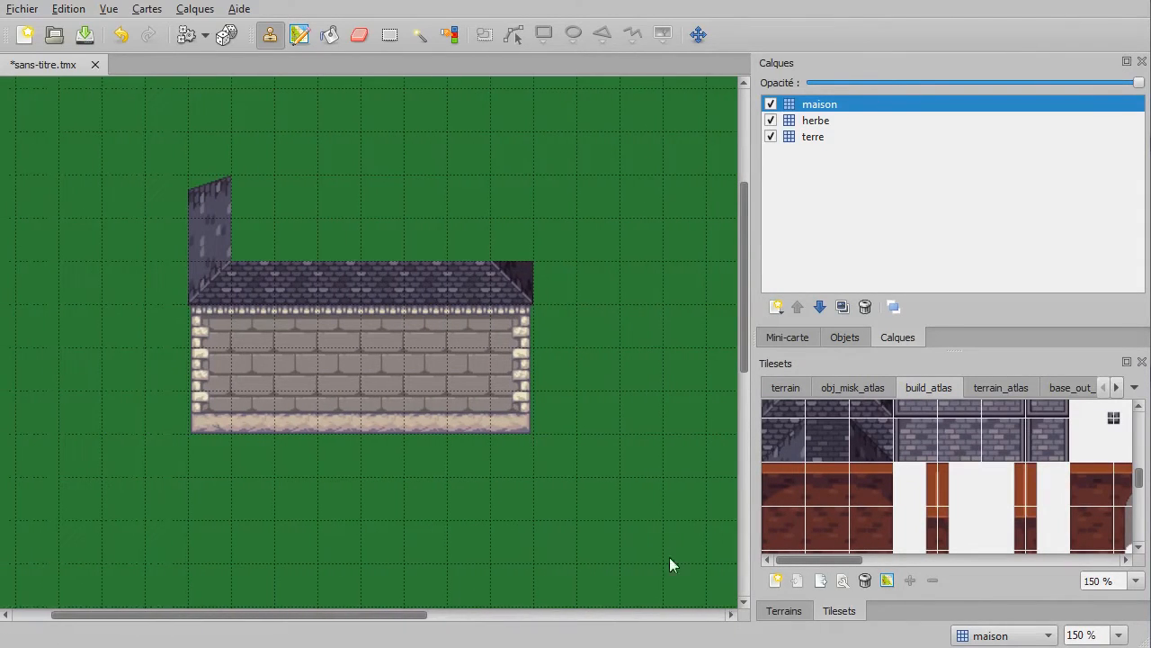
scroll(925, 488, up, 2)
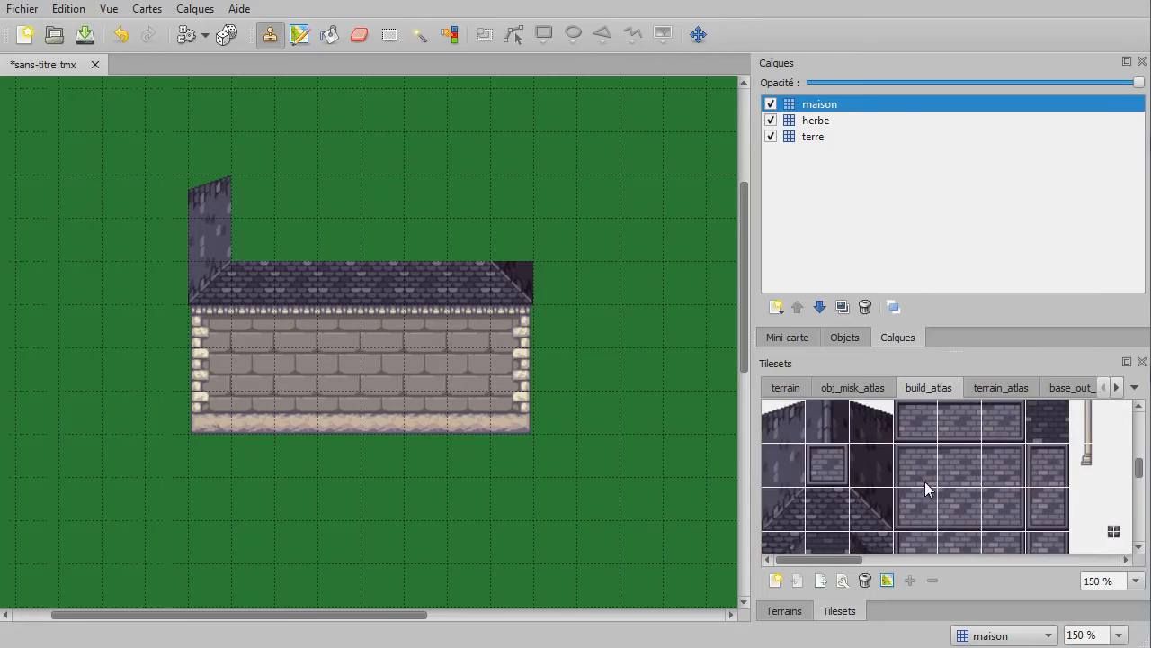
click(869, 473)
click(513, 225)
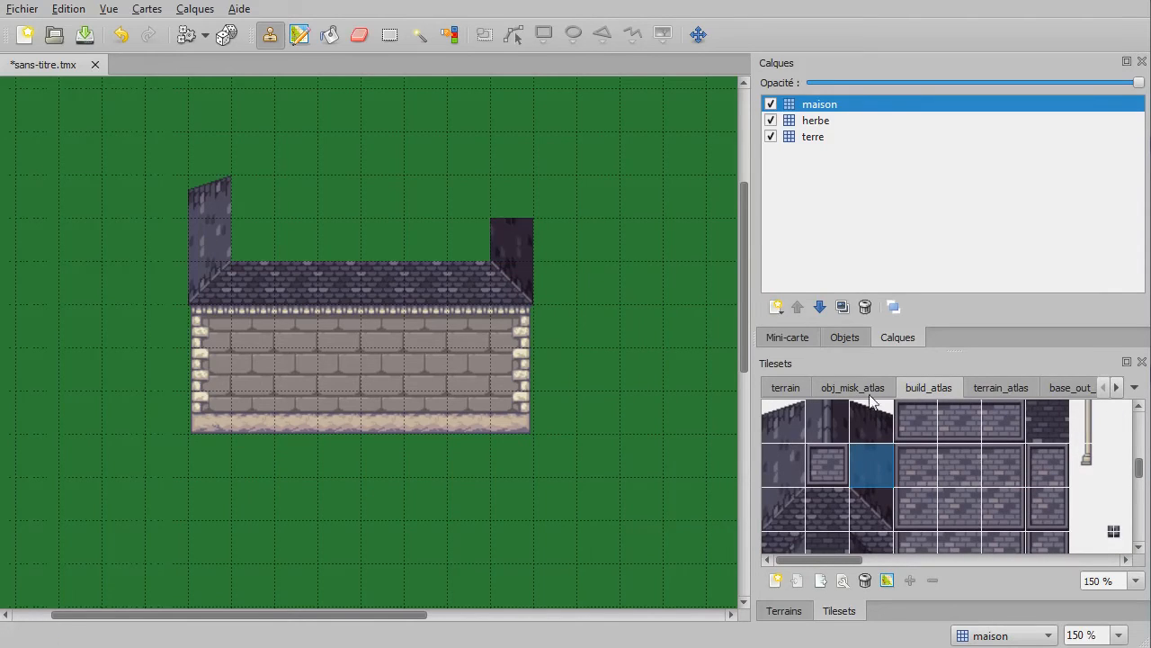
click(869, 421)
click(505, 203)
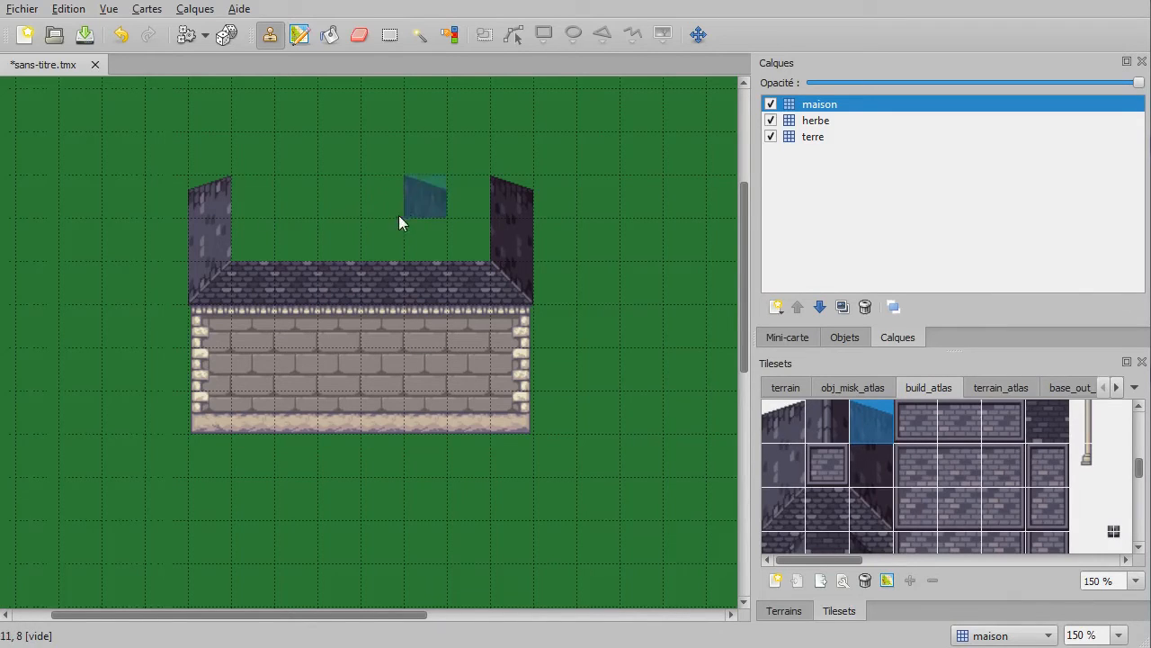
Step: Fill the gap between the two slopes with the two-tile-high grey brick roof panel, using its left, middle and right pieces
click(910, 462)
drag(923, 515, 961, 512)
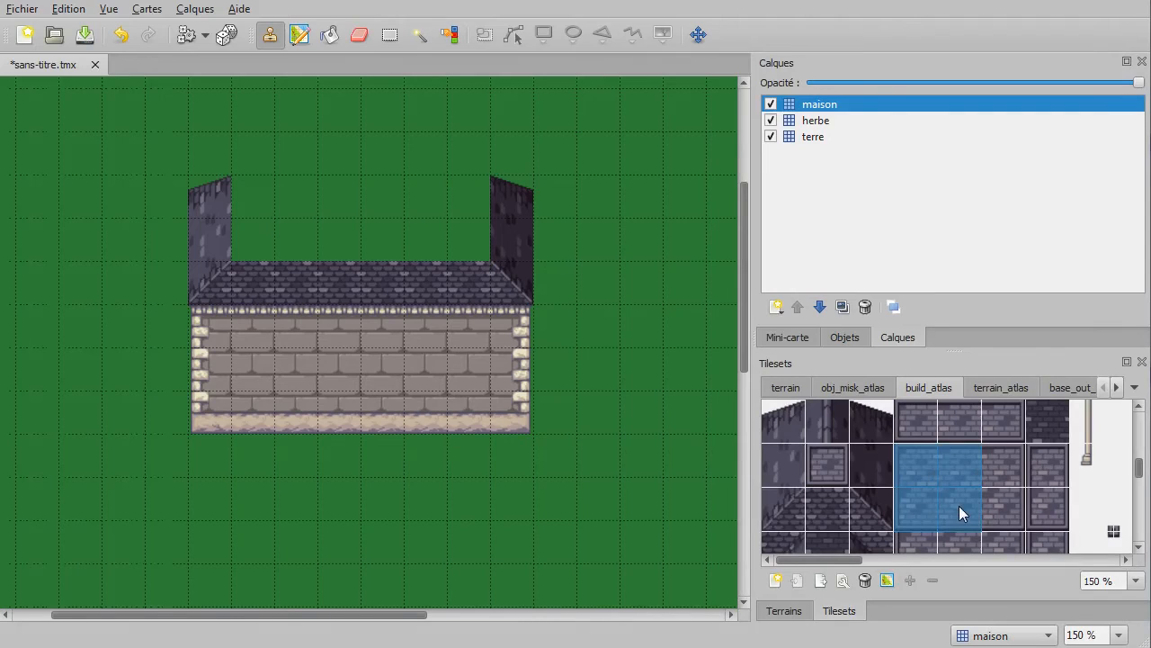
click(297, 243)
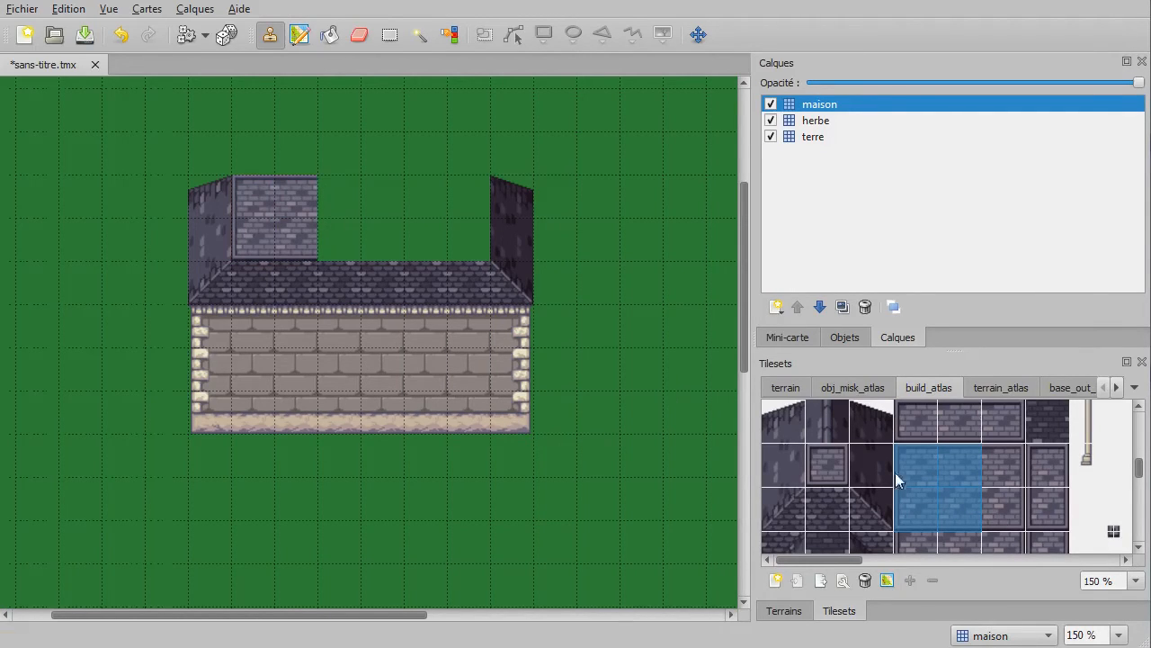
drag(957, 464, 963, 496)
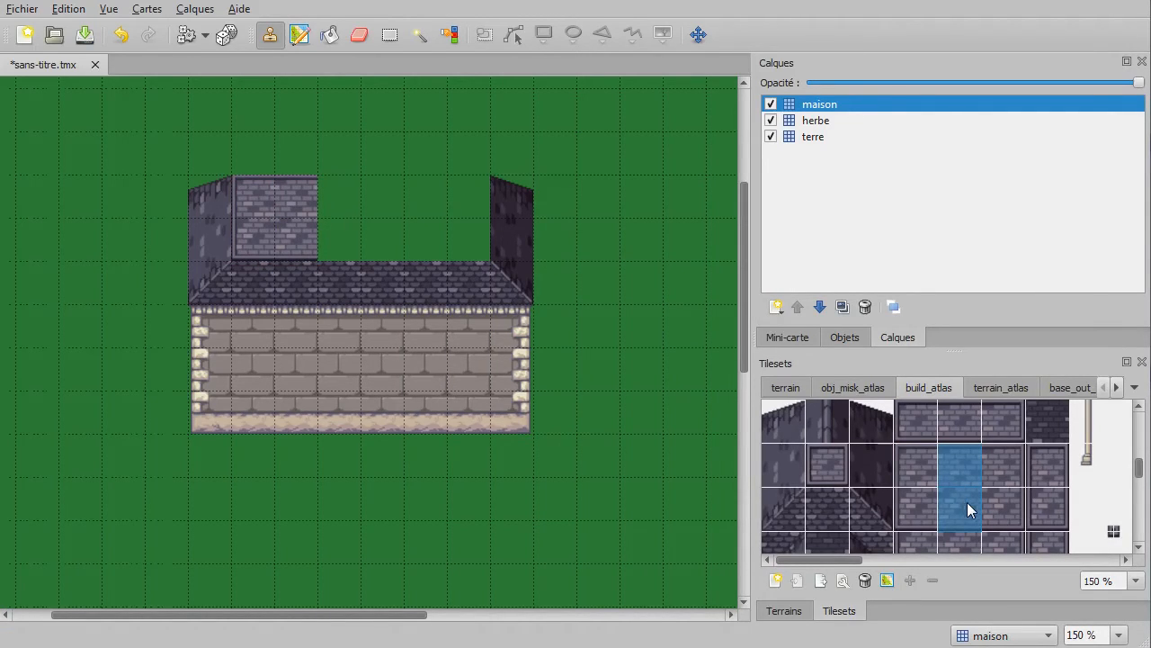
drag(336, 239, 412, 241)
drag(1025, 464, 1016, 501)
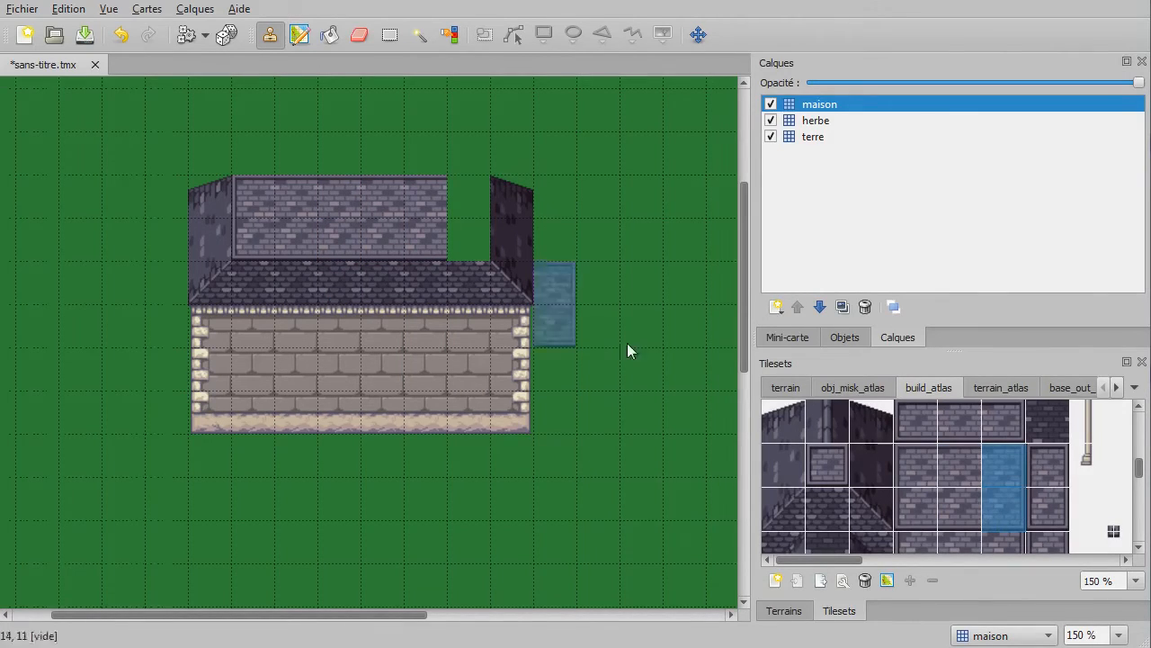
click(482, 239)
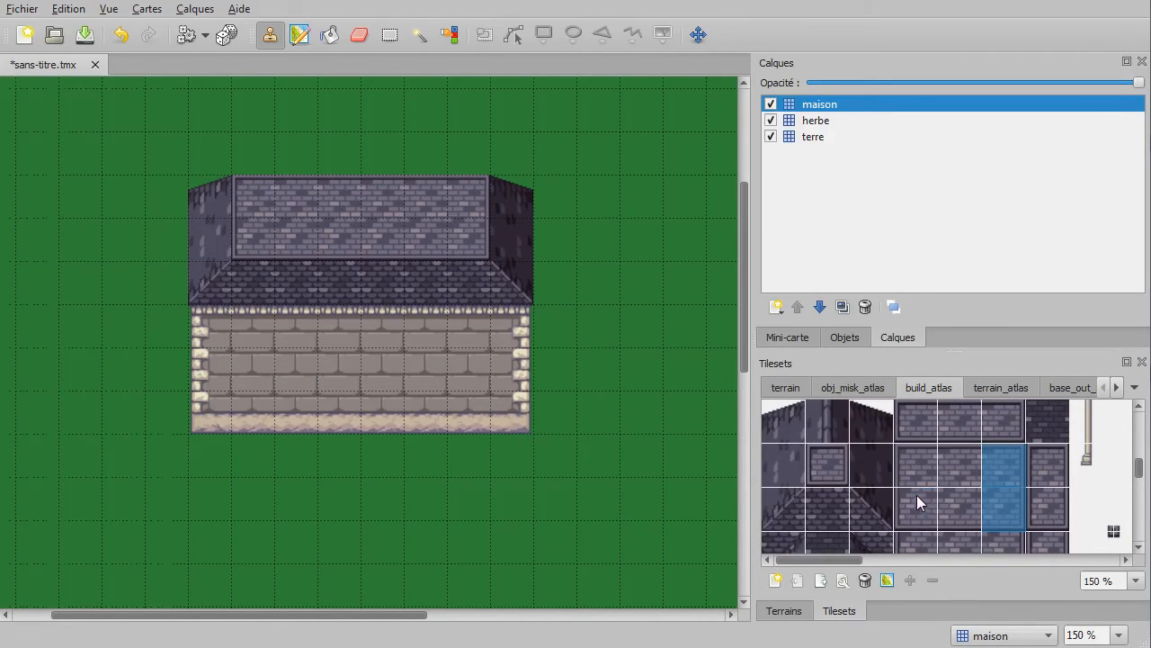
Step: Stamp the two-tile stone steps at the base of the front wall, in the third column from its left end
scroll(908, 499, up, 3)
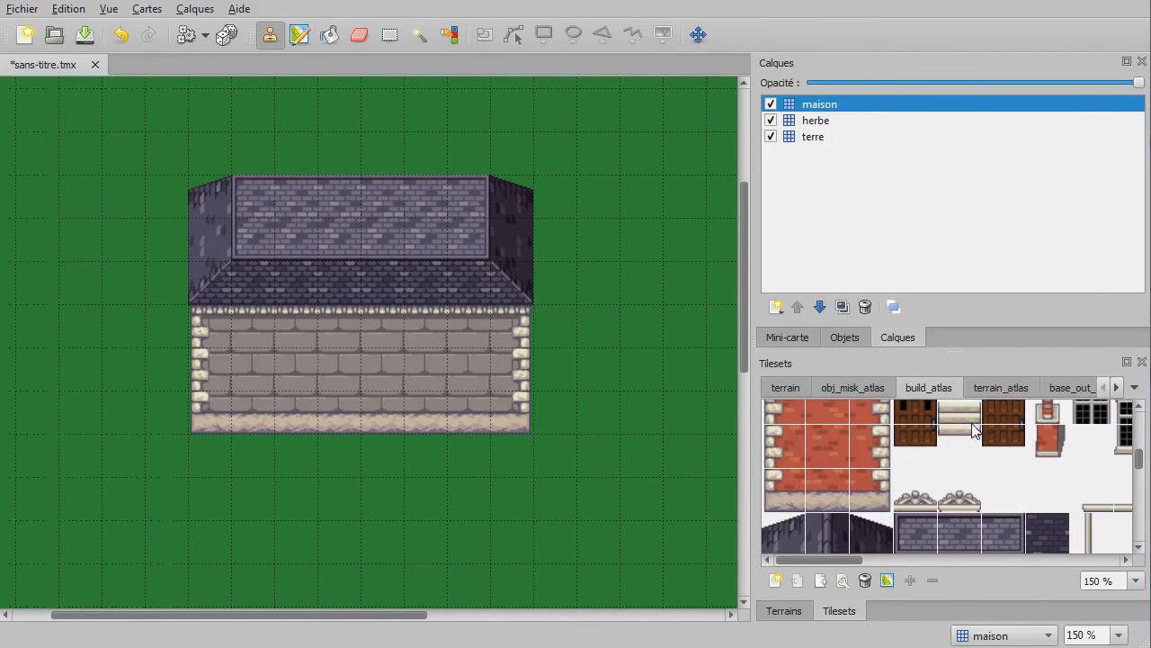
scroll(947, 447, up, 3)
scroll(953, 490, down, 3)
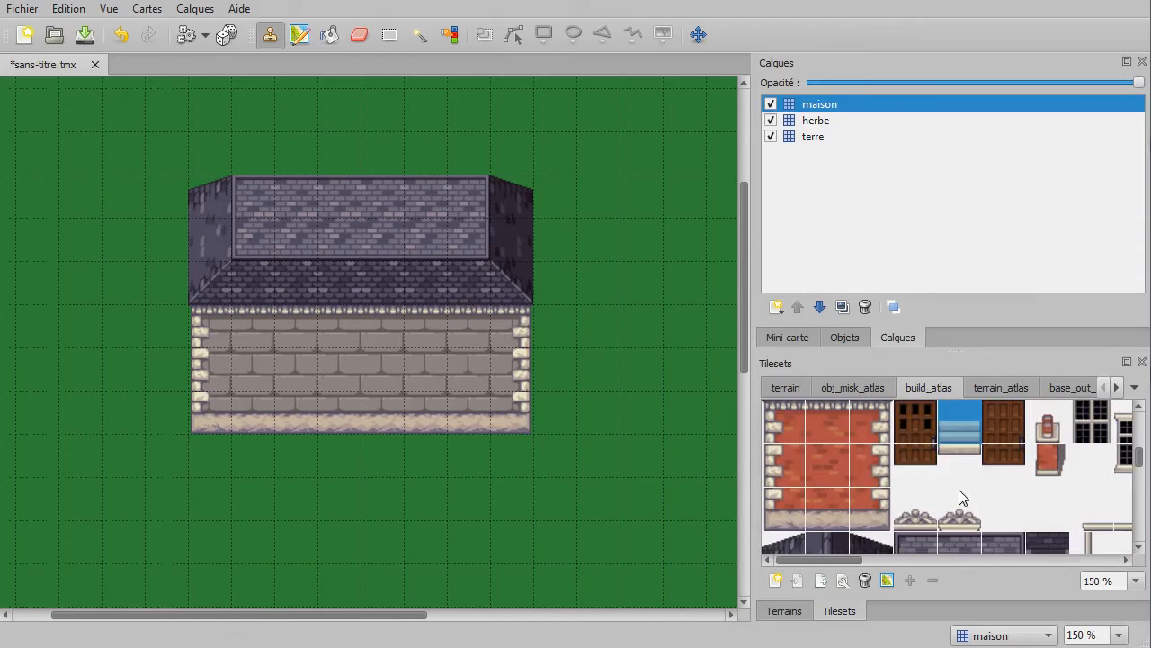
scroll(1139, 463, up, 2)
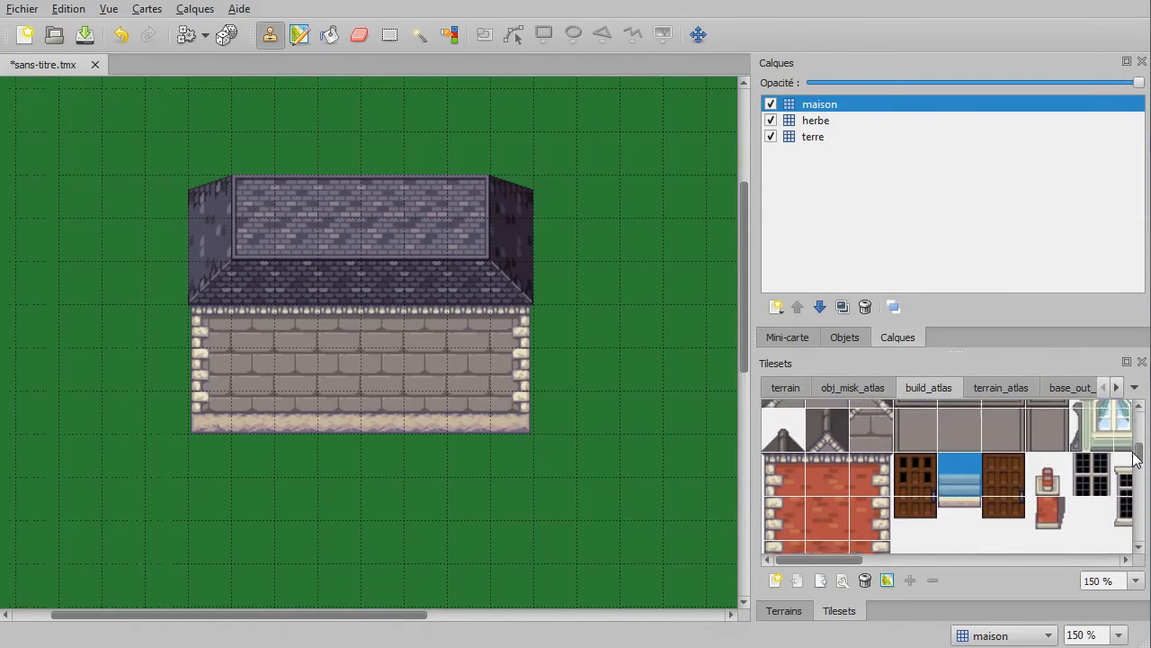
click(956, 526)
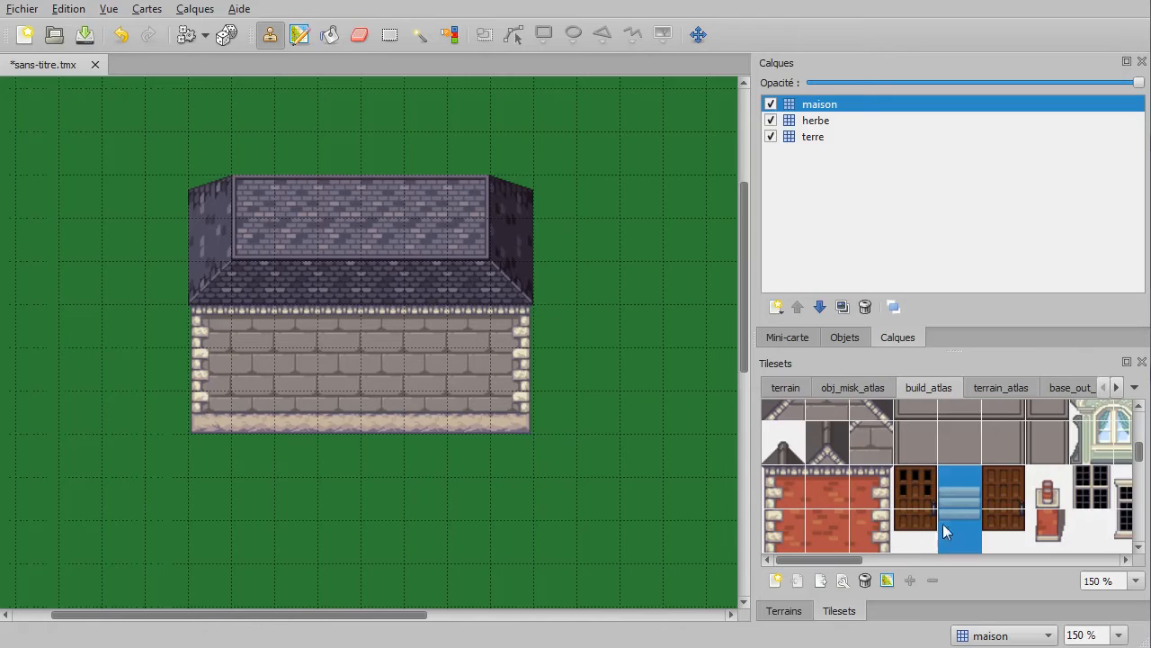
click(293, 446)
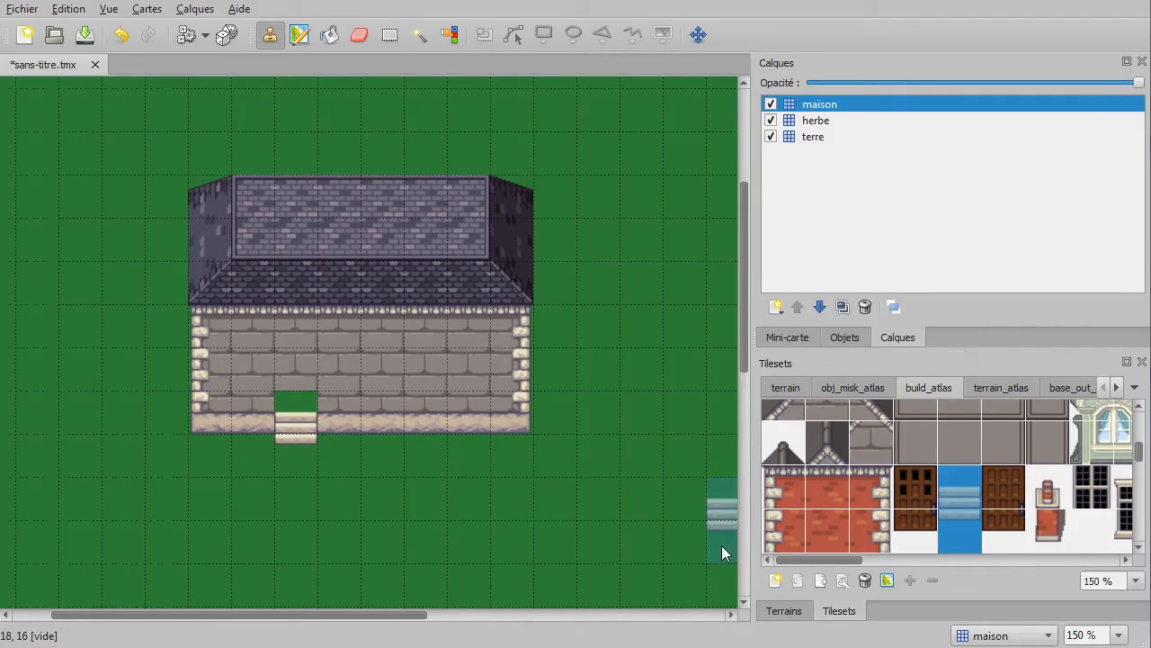
Step: Add a tile layer named "porte" and stamp the brown door with small panes on it, directly above the steps
click(776, 308)
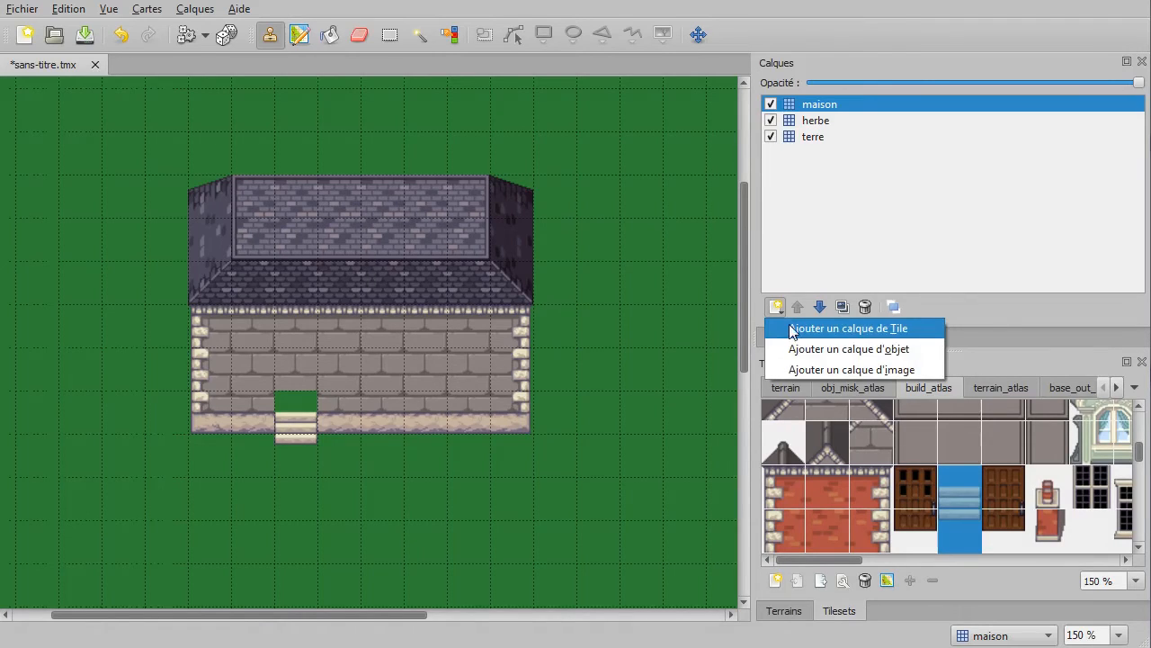
click(799, 327)
text(po)
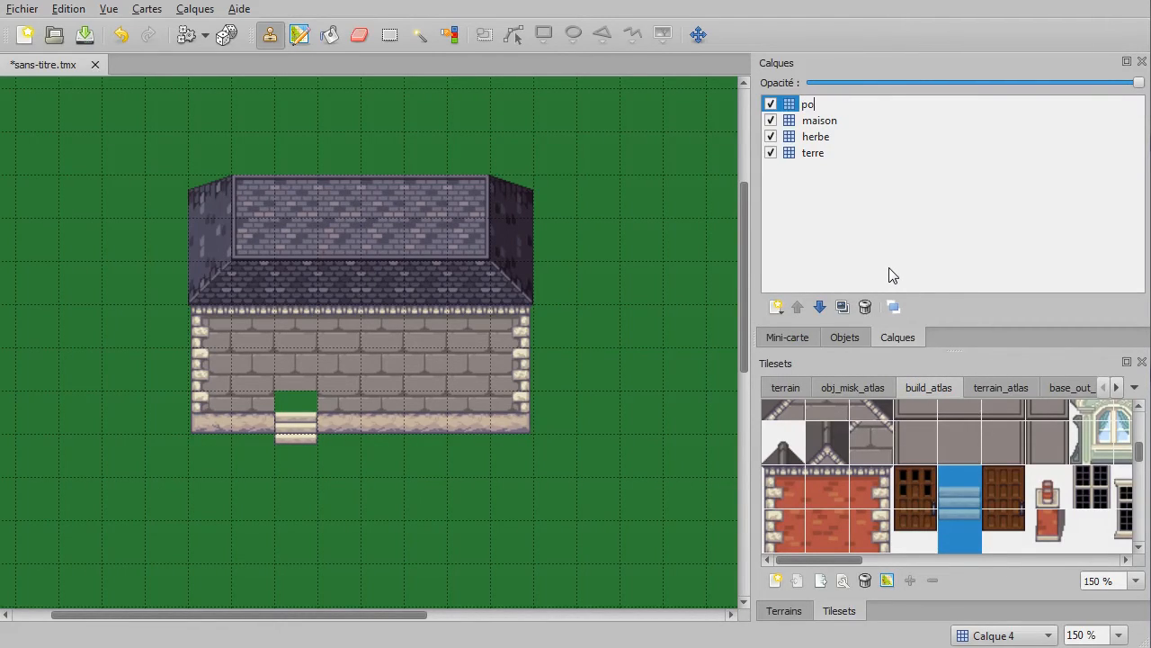
text(rte)
key(Return)
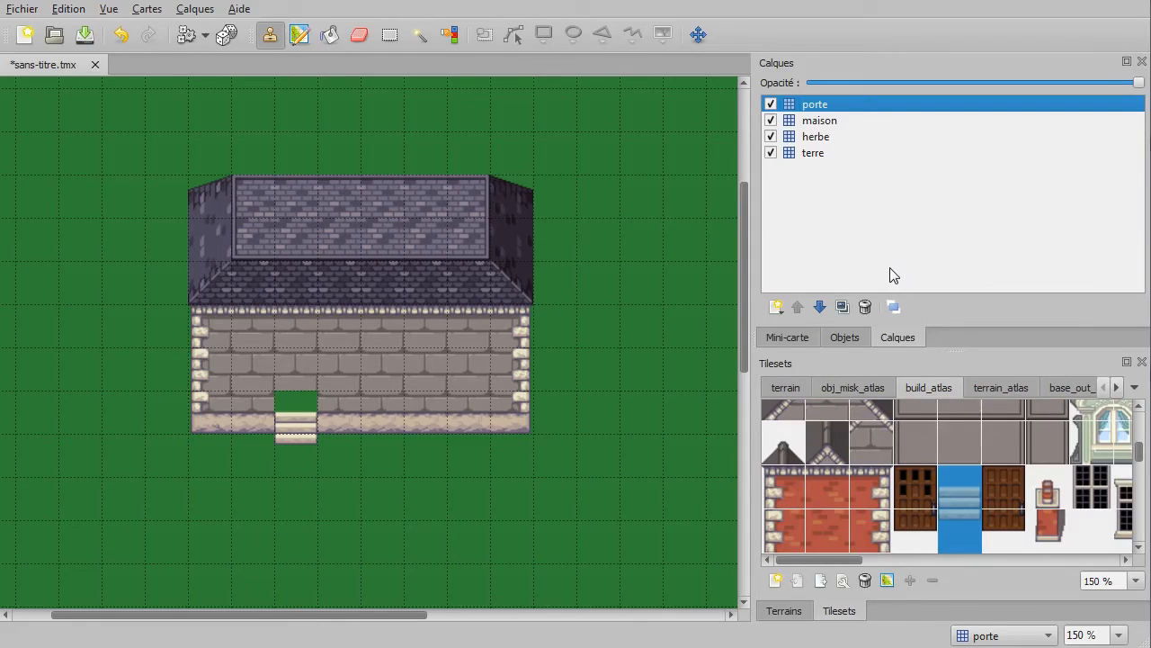
click(913, 479)
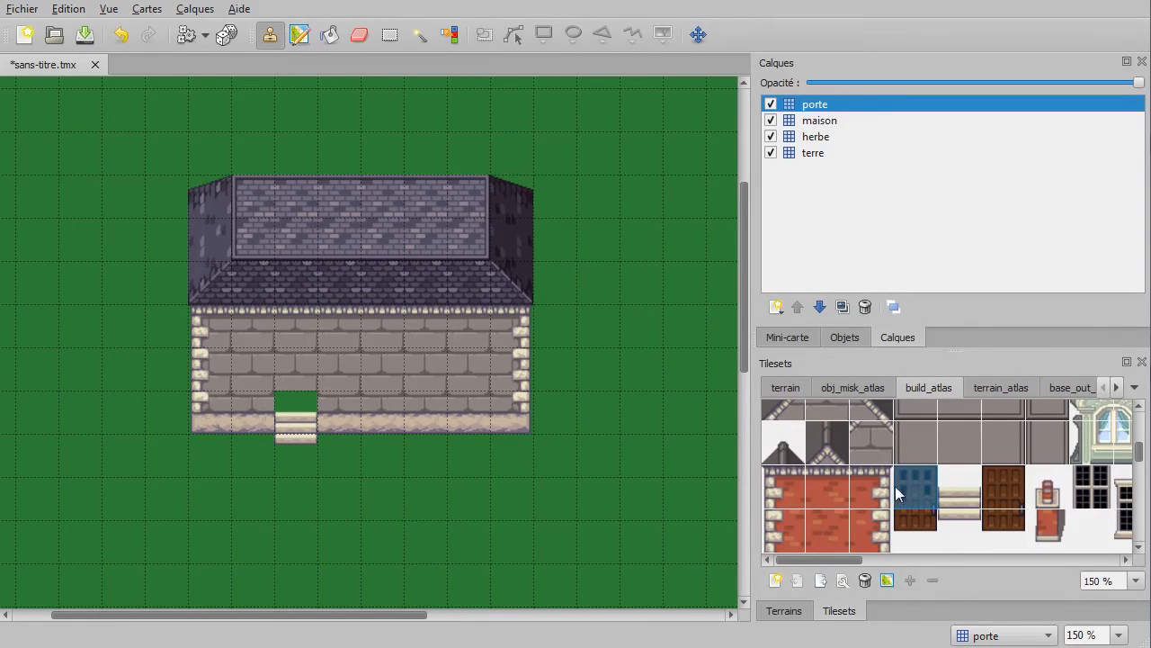
click(297, 411)
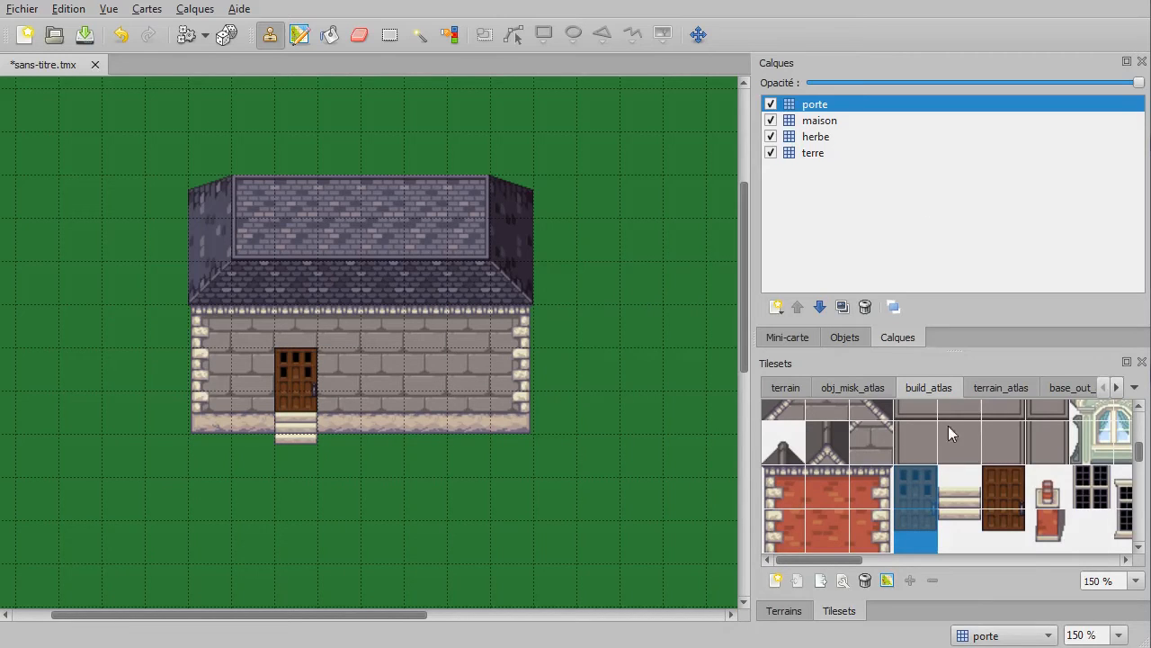
Step: Stamp the two-tile red brick chimney on the right part of the flat roof, on the porte layer
click(834, 124)
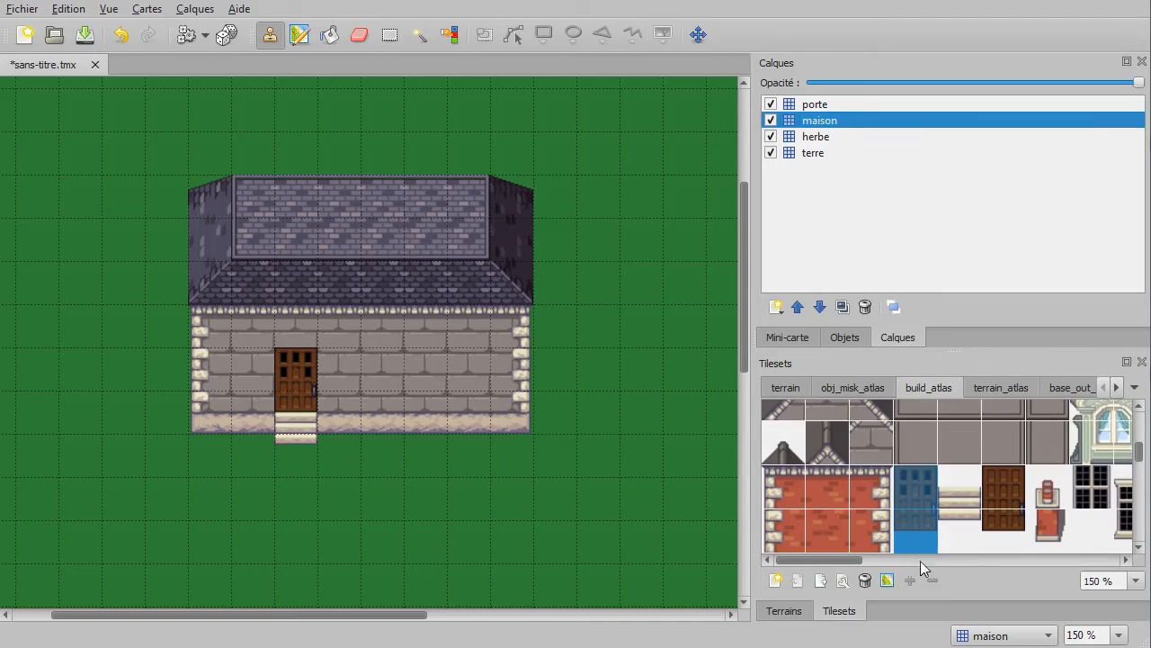
click(824, 107)
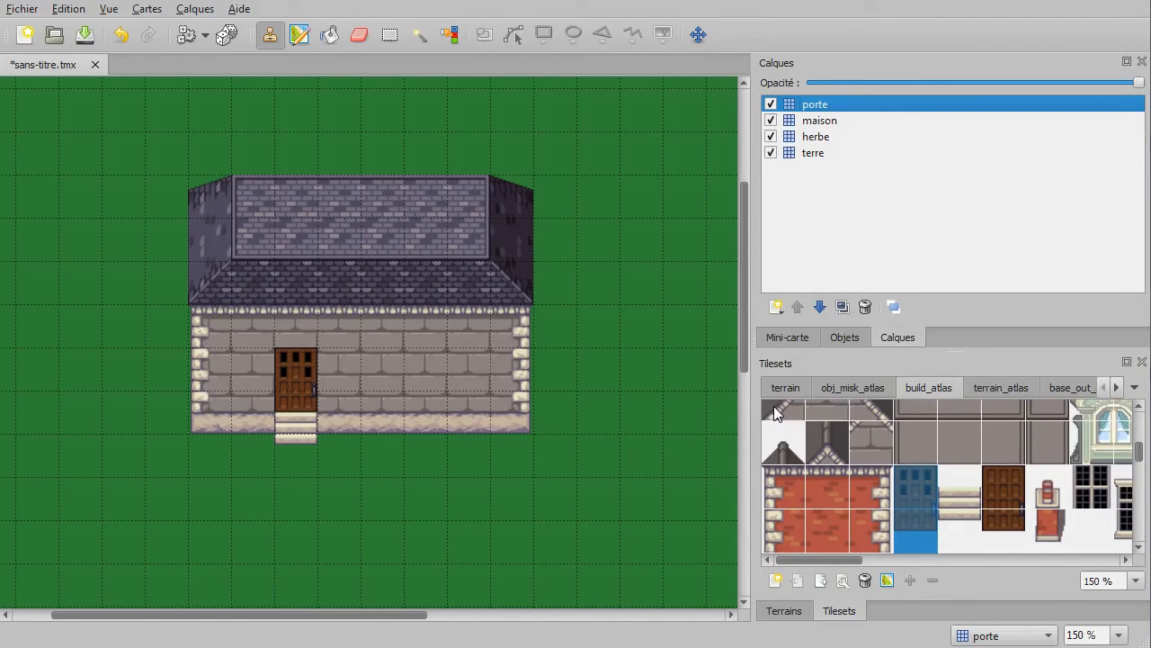
drag(1041, 495, 1051, 526)
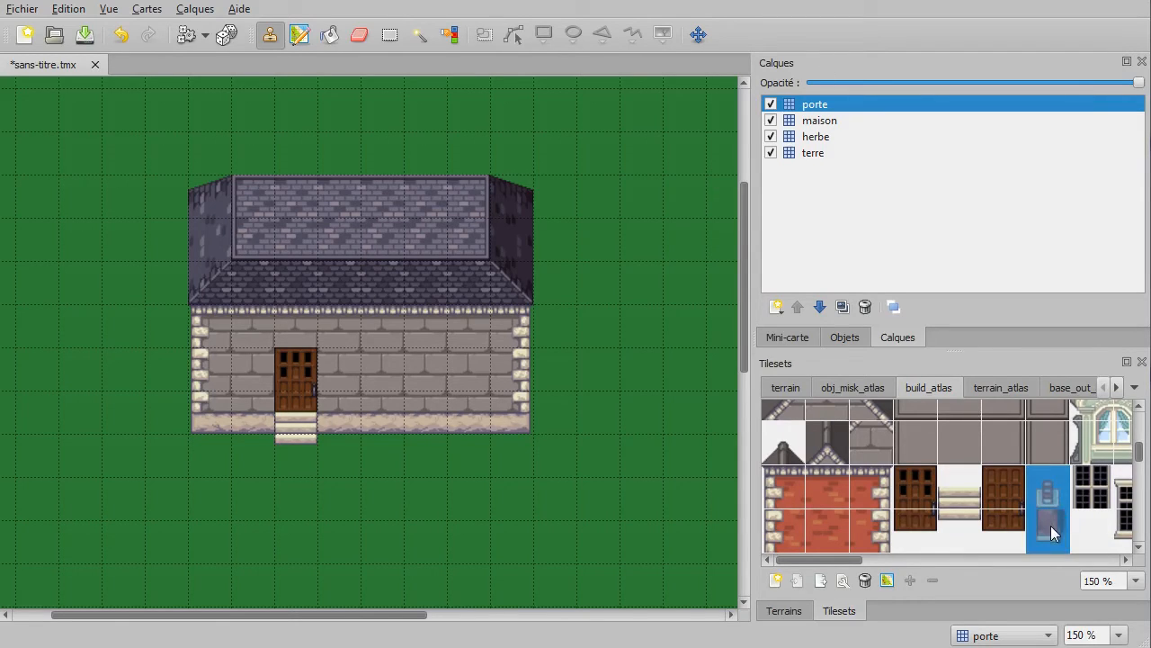
click(439, 229)
Step: Add a tile layer named "fenetre" and stamp the two-tile white-framed window at two spots to the right of the door, one column apart
drag(845, 562, 893, 558)
click(931, 528)
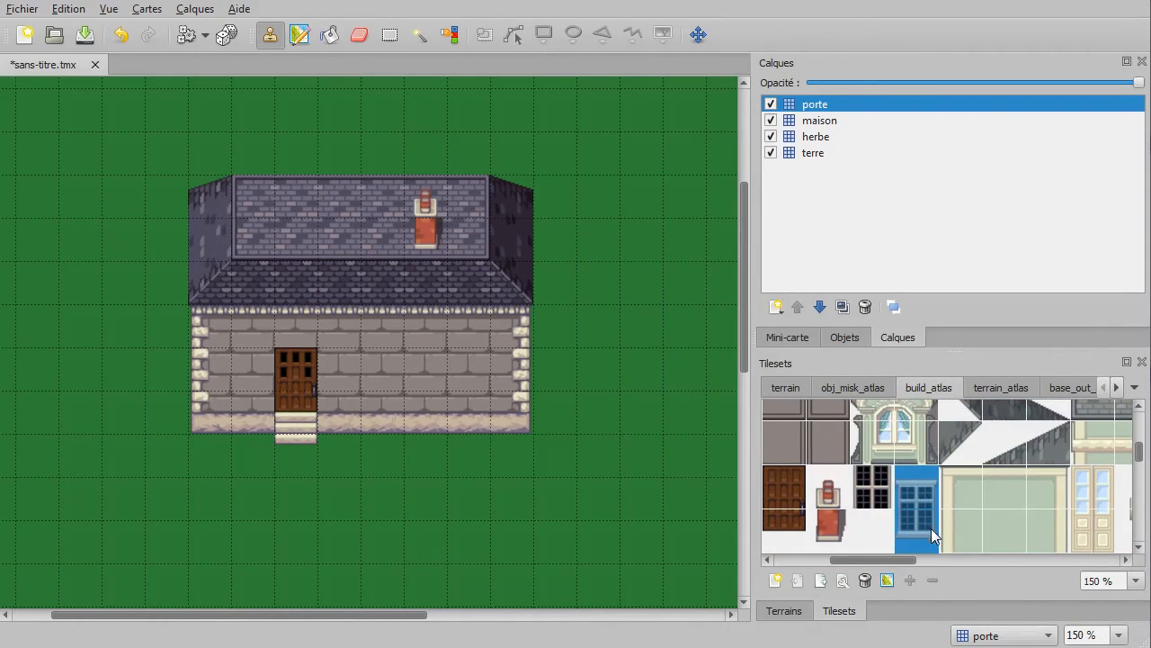
click(776, 307)
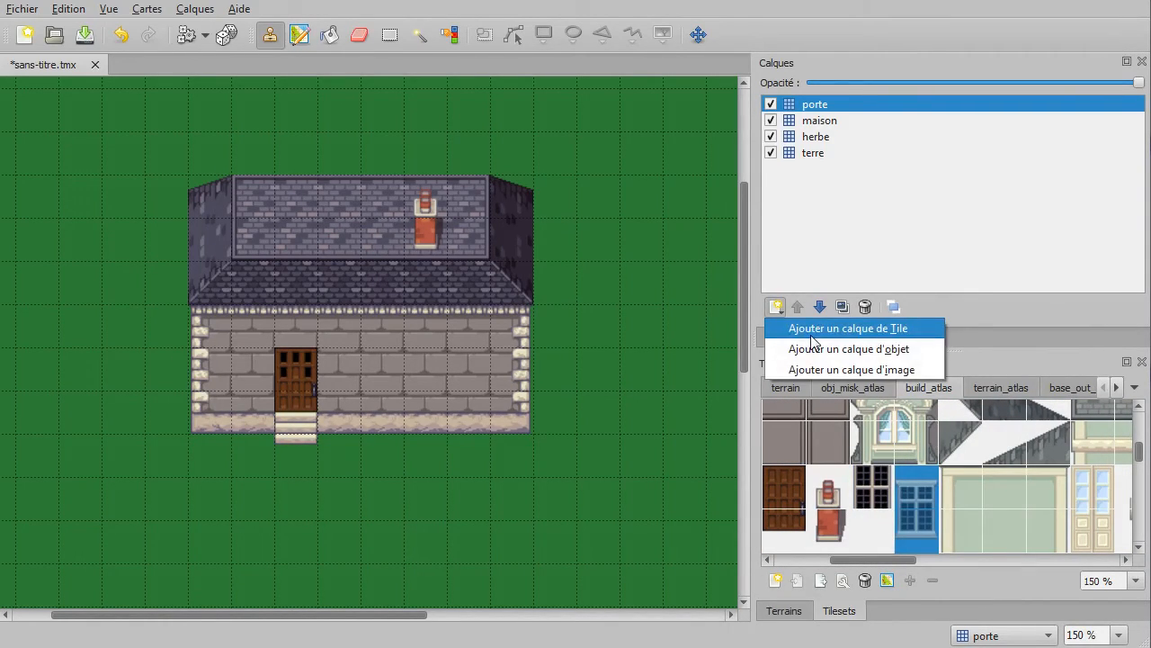
click(812, 334)
text(fenetre)
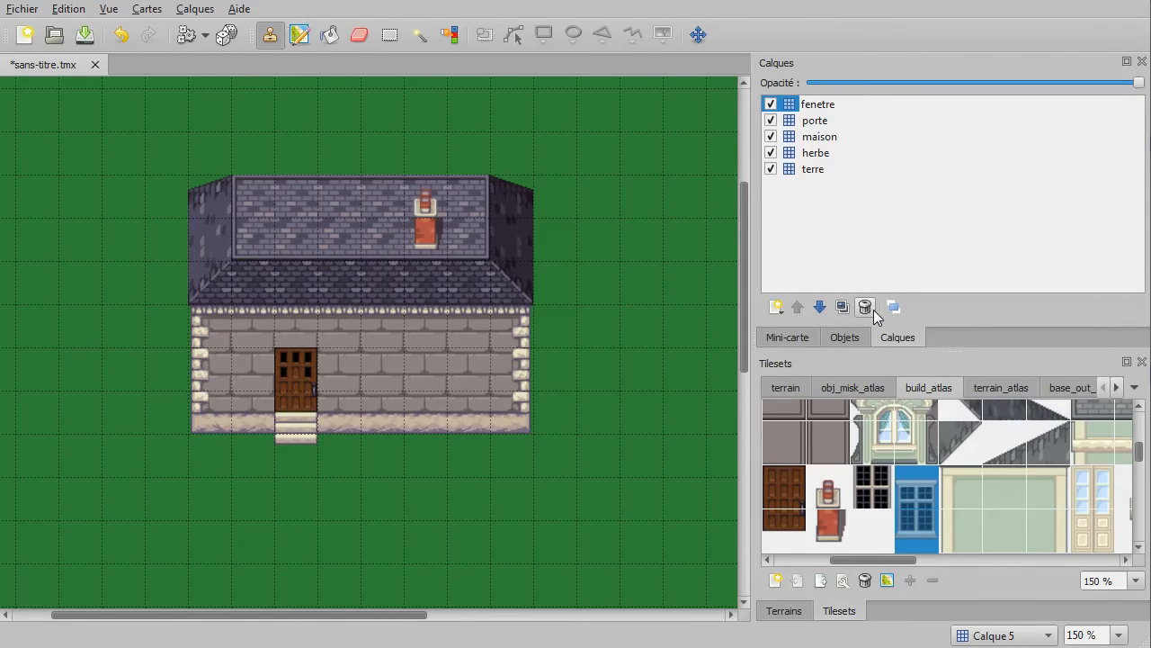
key(Return)
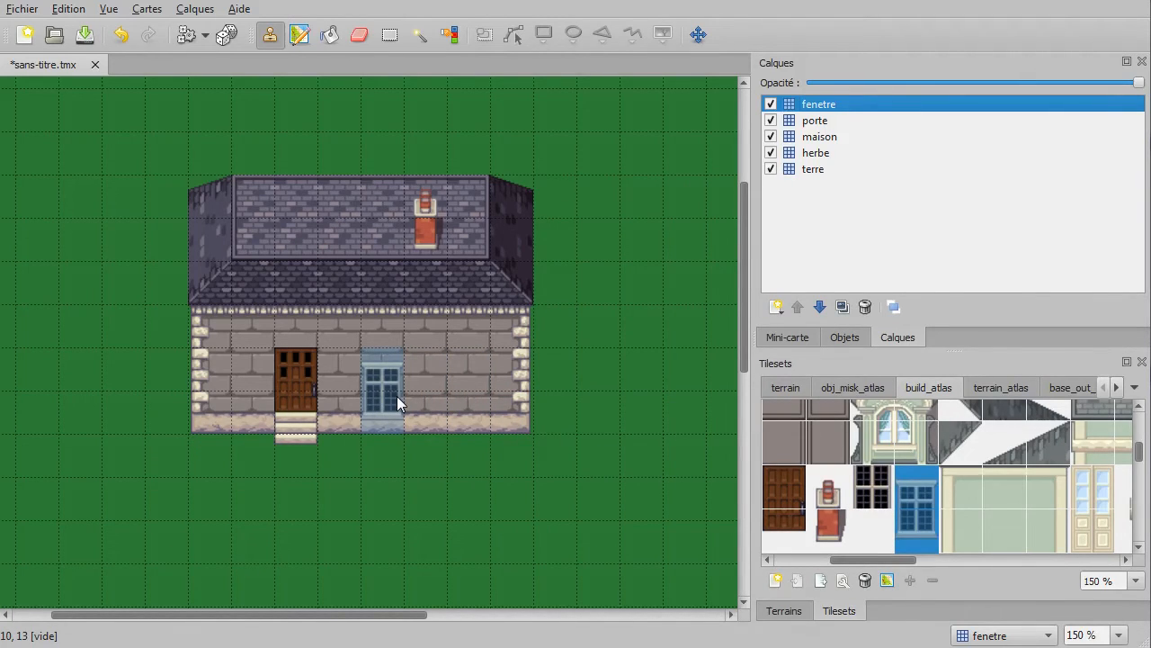
click(397, 395)
click(485, 404)
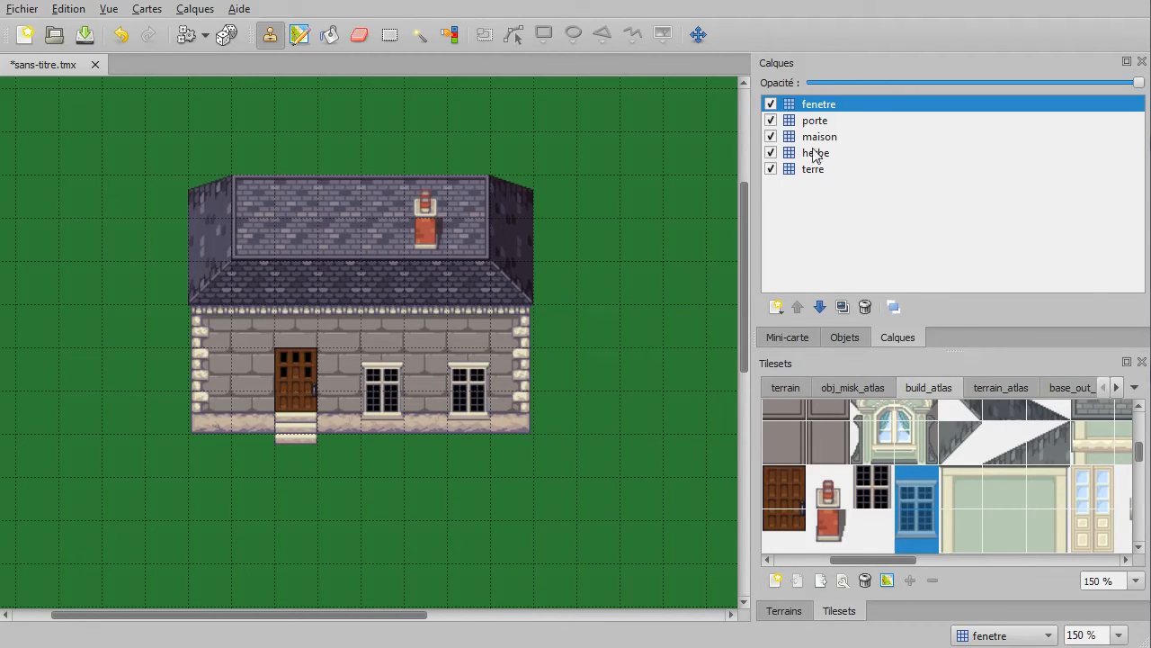
Step: Offset the whole fenetre layer slightly up and left so both windows sit higher on the front wall
click(699, 37)
drag(613, 260, 604, 238)
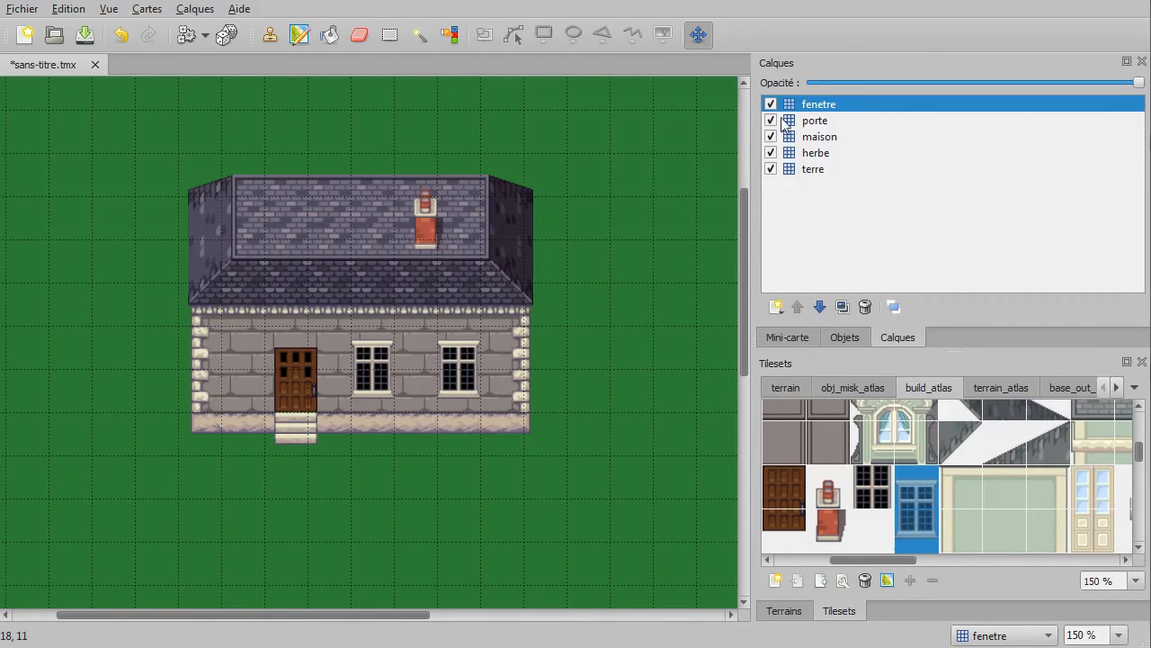
click(279, 38)
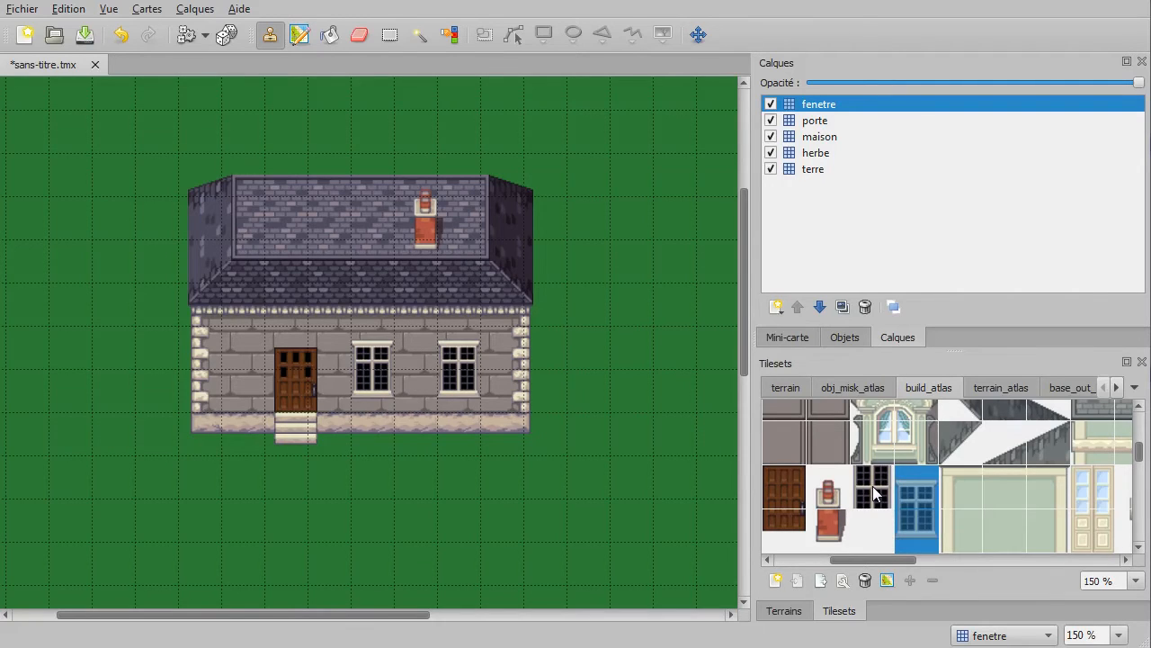
Step: Erase grass on the herbe layer from below the steps, stepping down and right to the map's right edge, to expose a dirt path
click(814, 154)
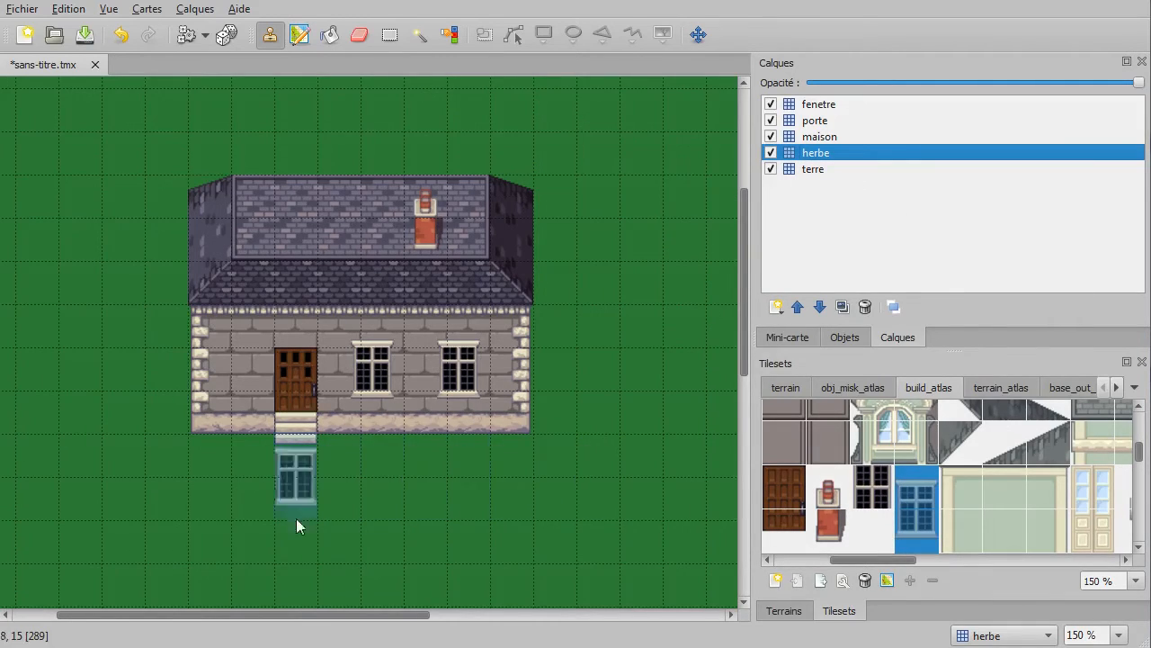
click(366, 42)
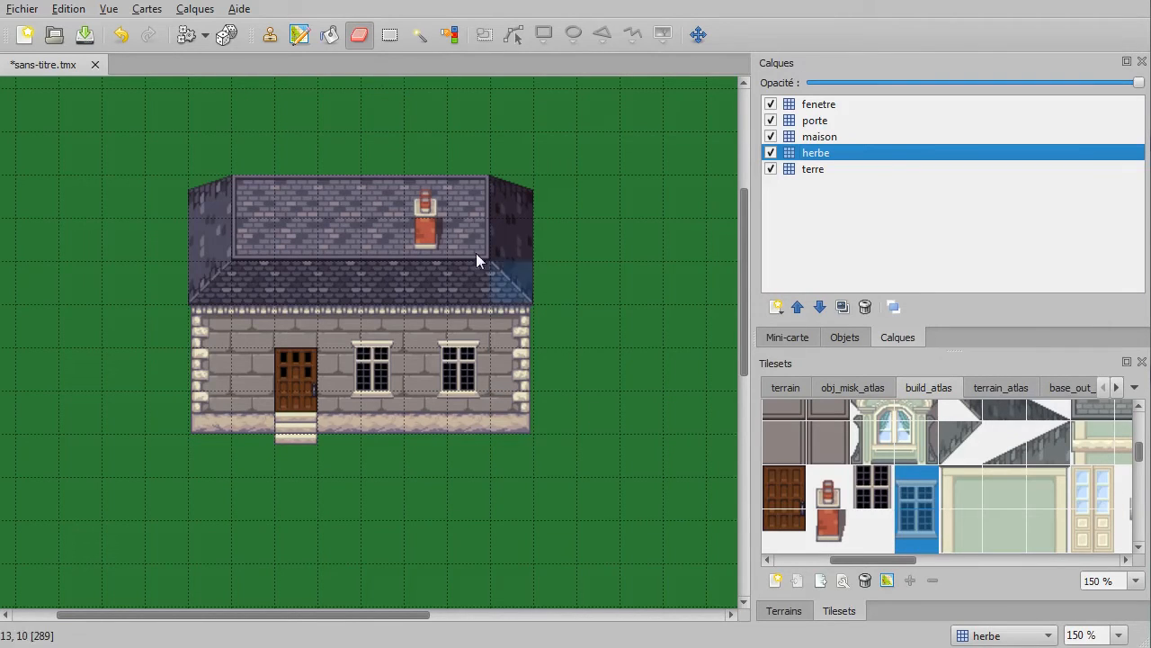
click(290, 466)
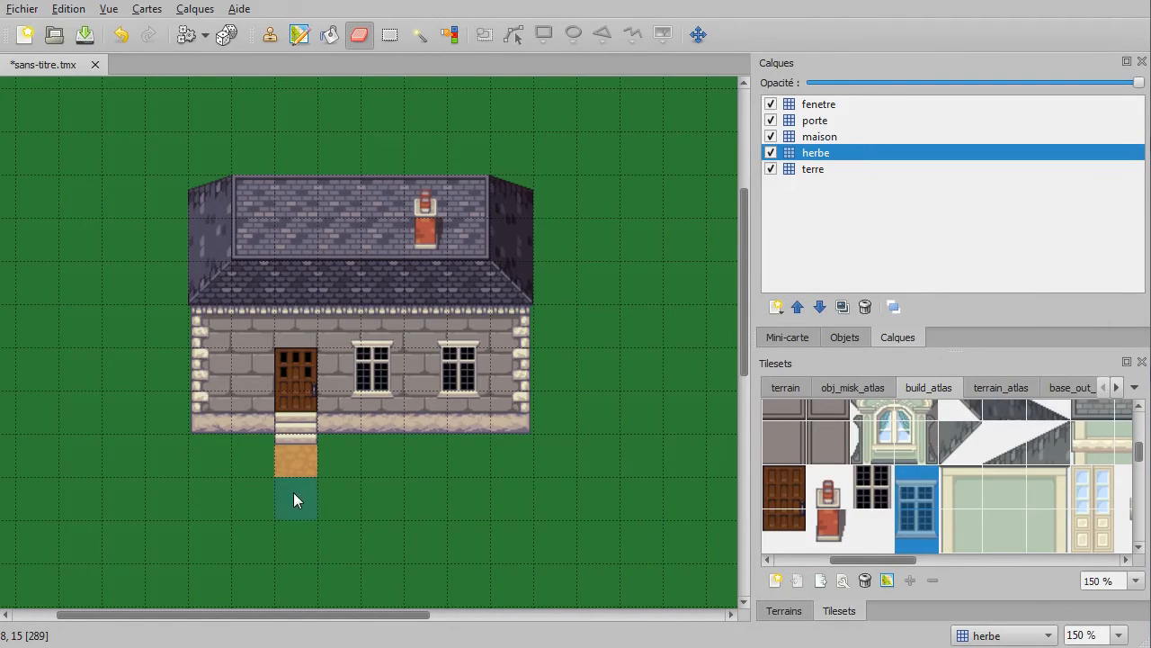
ctrl+scroll(349, 519, down, 3)
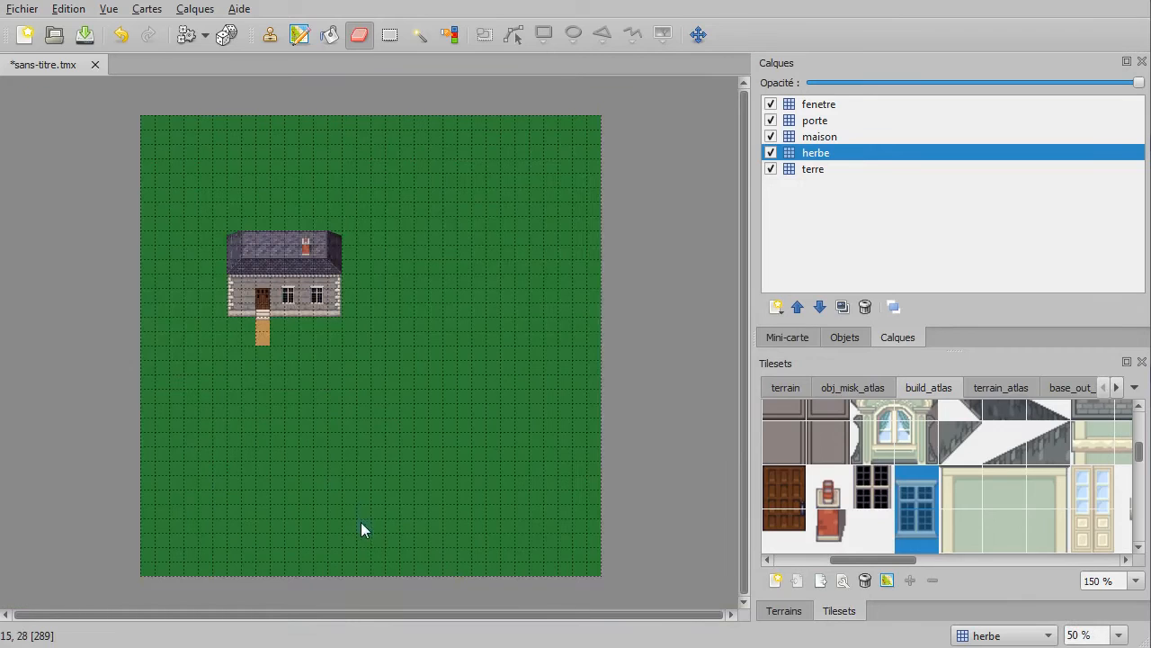
drag(275, 366, 338, 381)
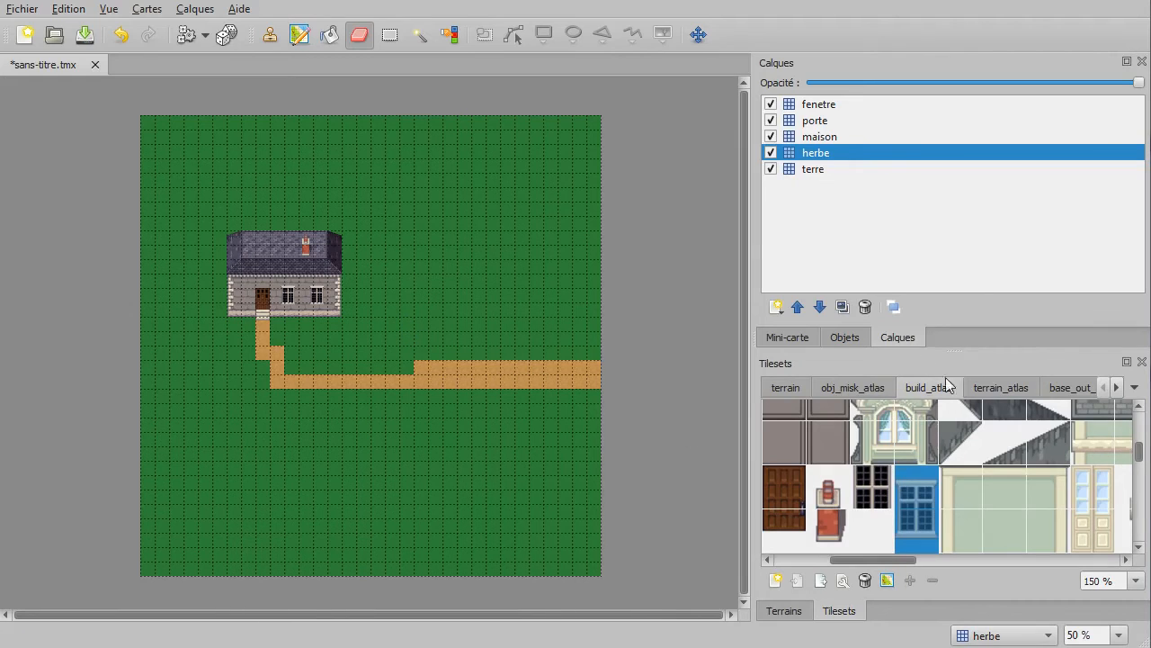
Step: Paint plain grass over the upper row of the path's two-tile-high section so the path stays one tile wide
click(771, 393)
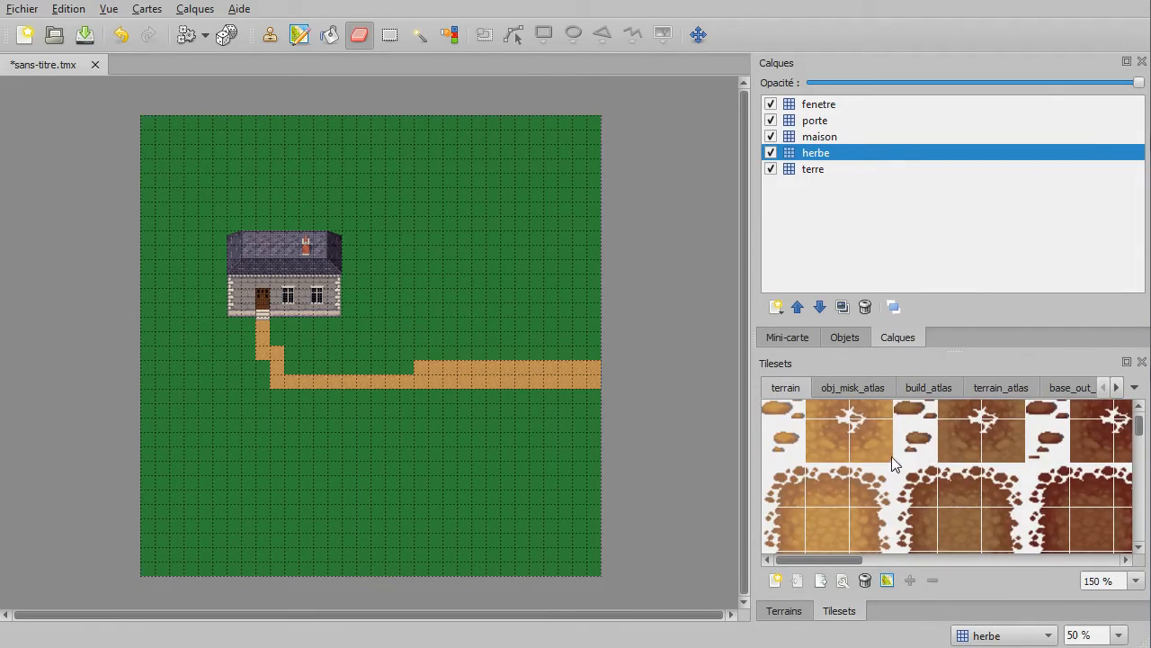
scroll(884, 474, down, 3)
scroll(852, 510, down, 2)
click(829, 454)
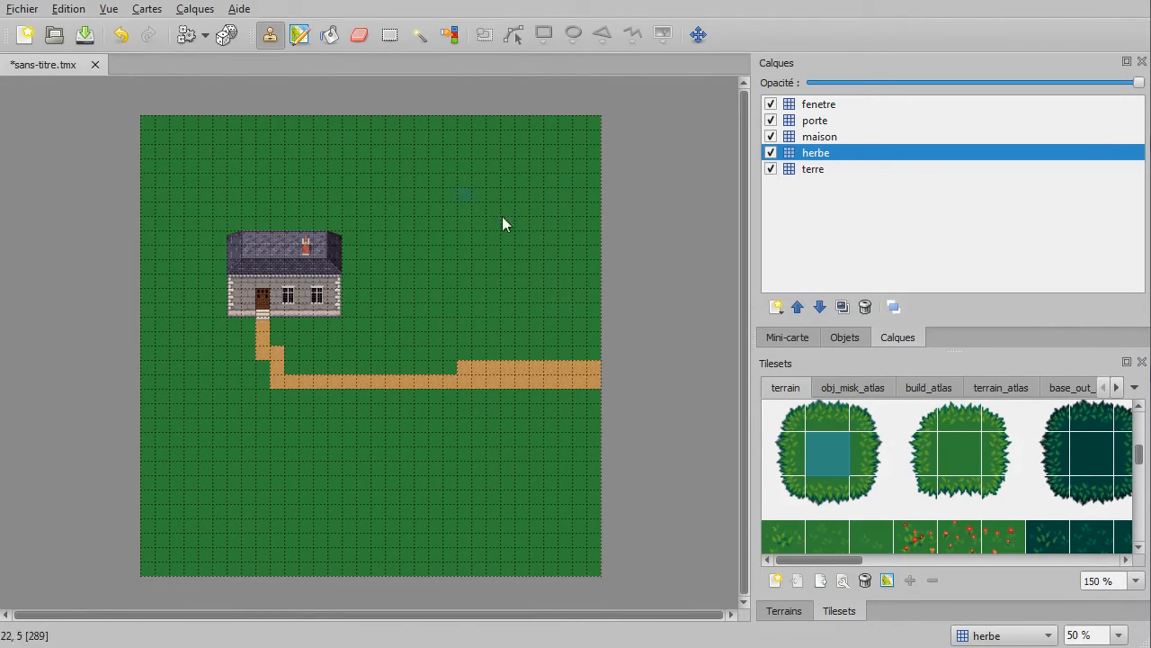
click(963, 416)
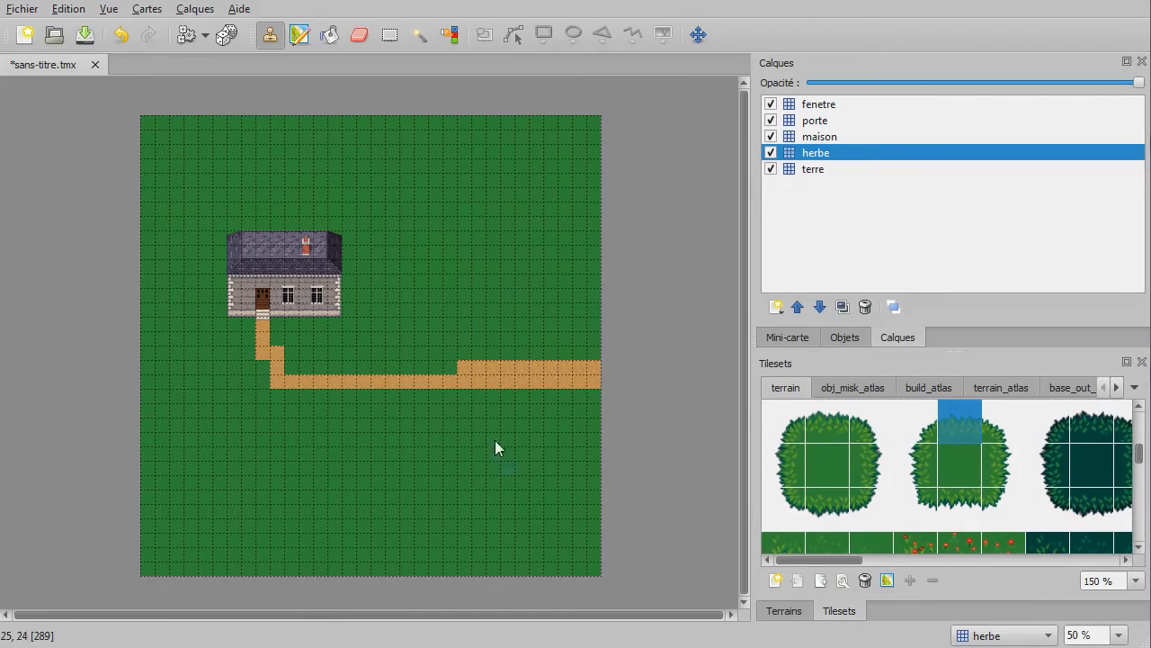
right_click(479, 263)
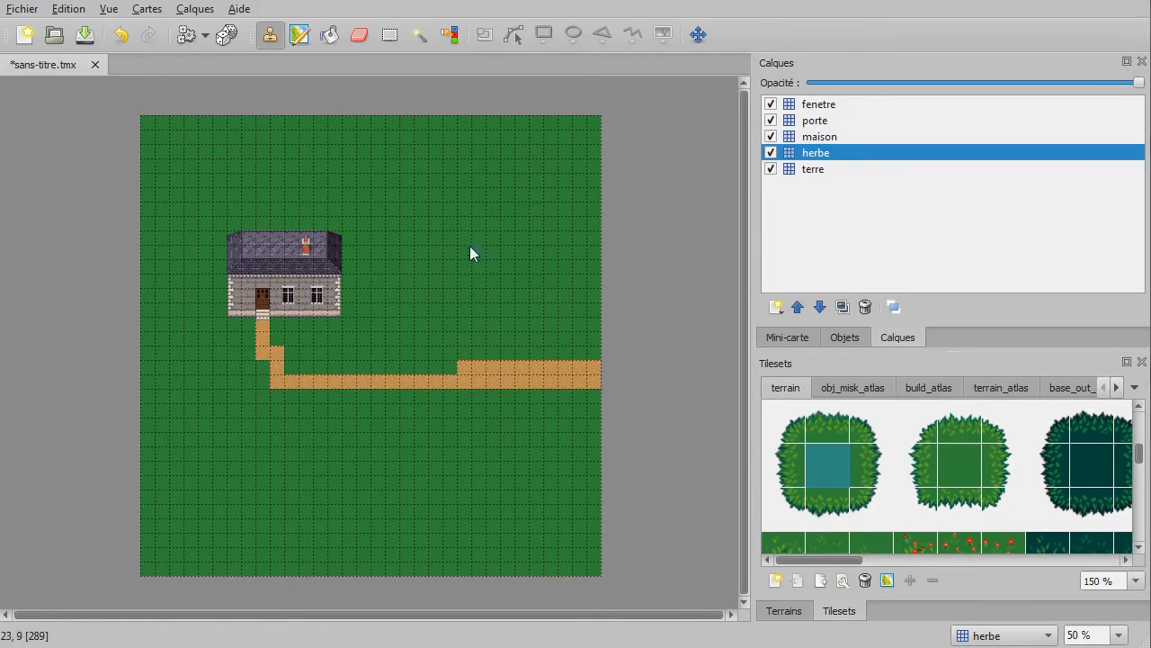
drag(460, 367, 619, 368)
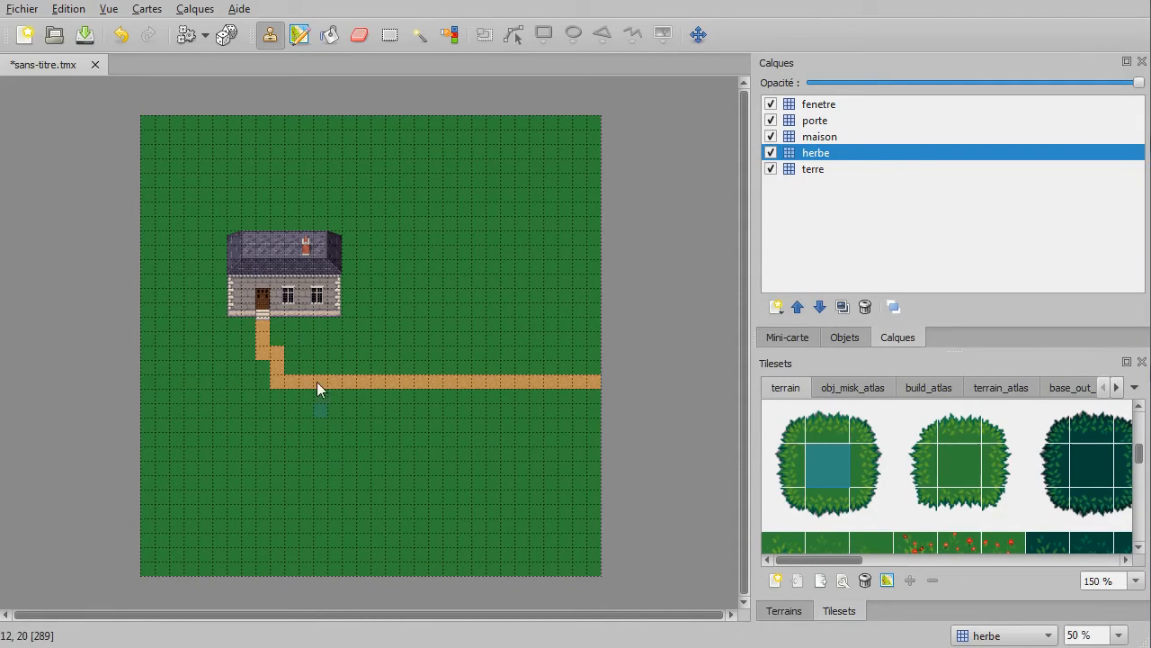
Step: Stamp the leafy grass patch's left-edge and right-edge tiles along the right and left sides of the first two path tiles below the steps
ctrl+scroll(270, 357, up, 2)
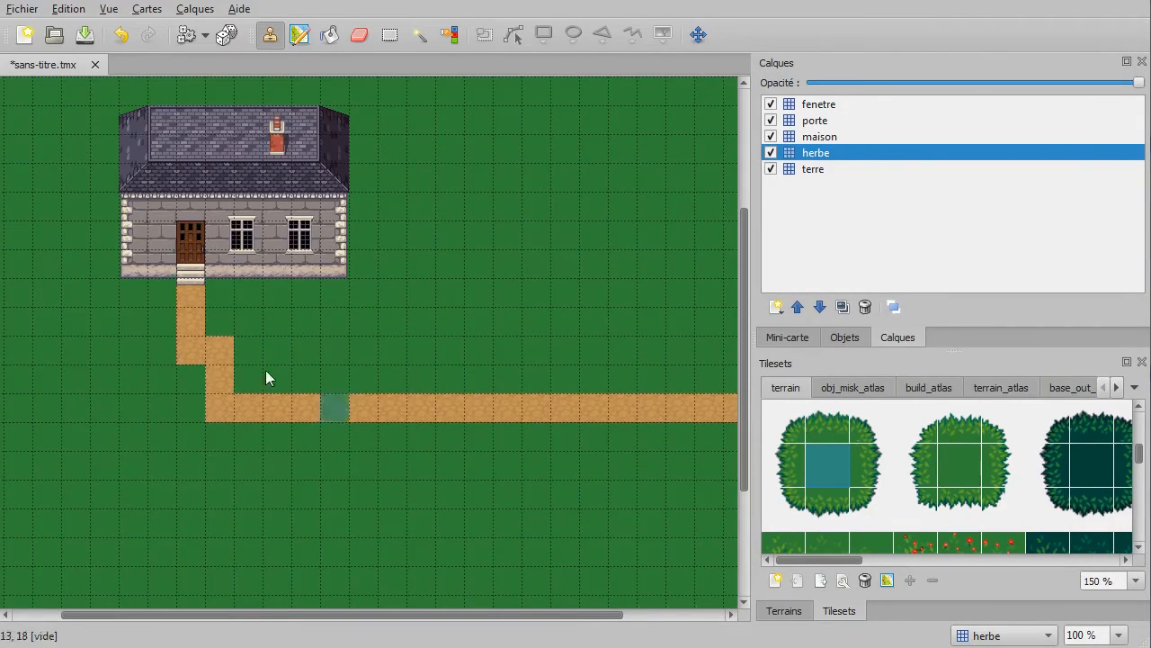
ctrl+scroll(916, 481, down, 1)
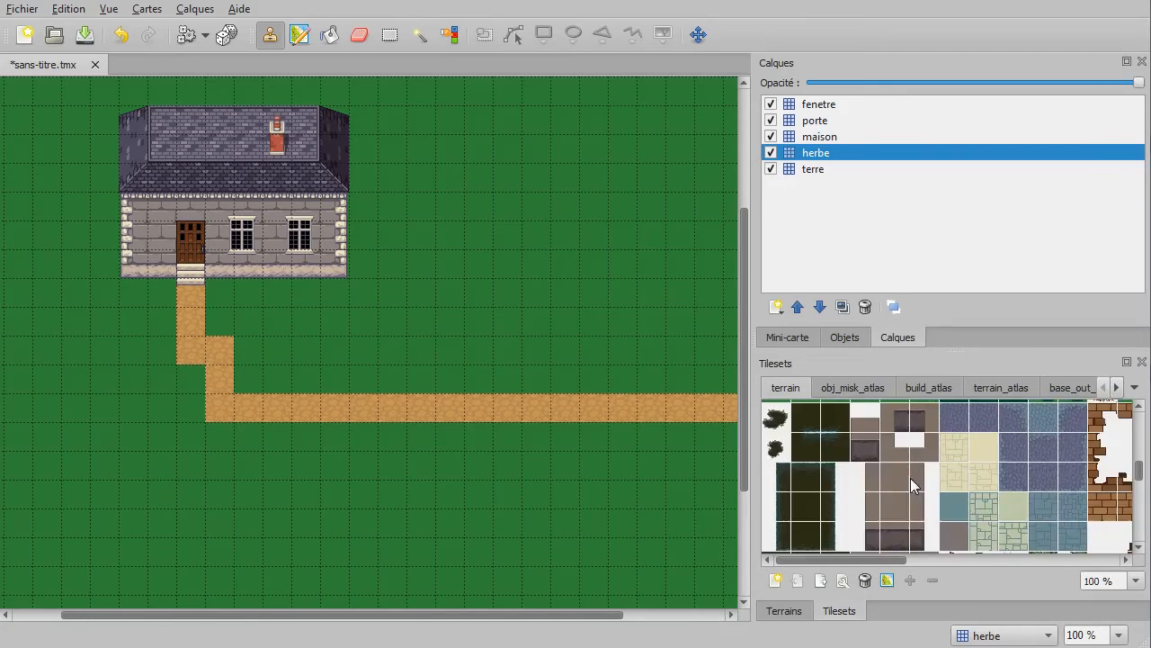
scroll(915, 469, up, 5)
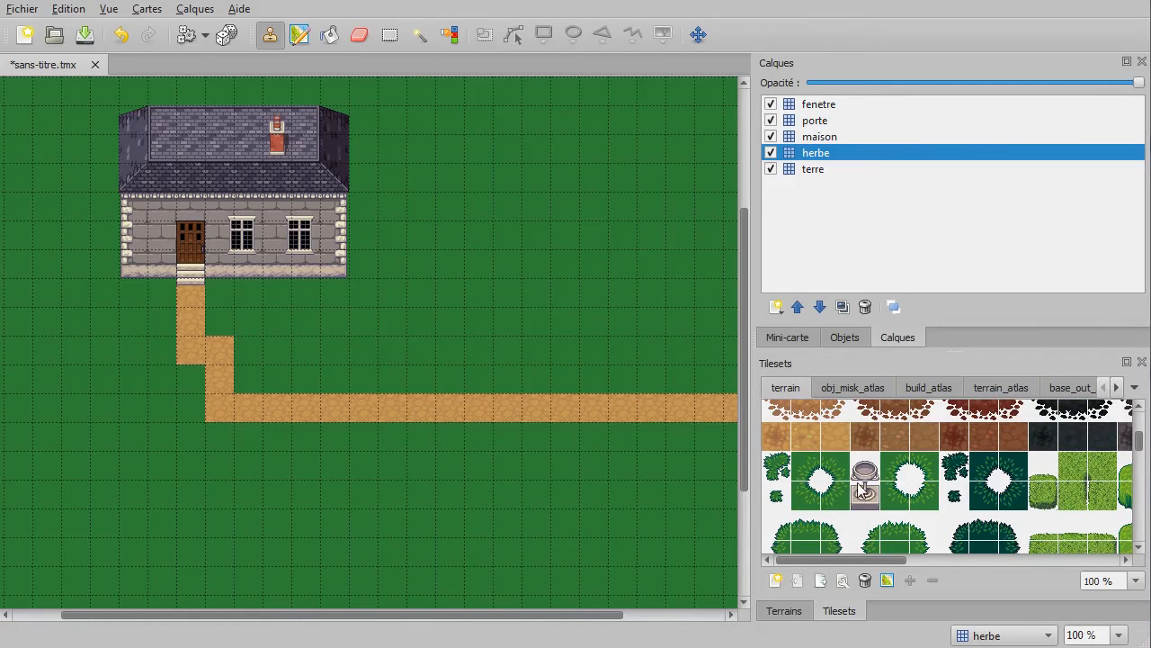
click(832, 467)
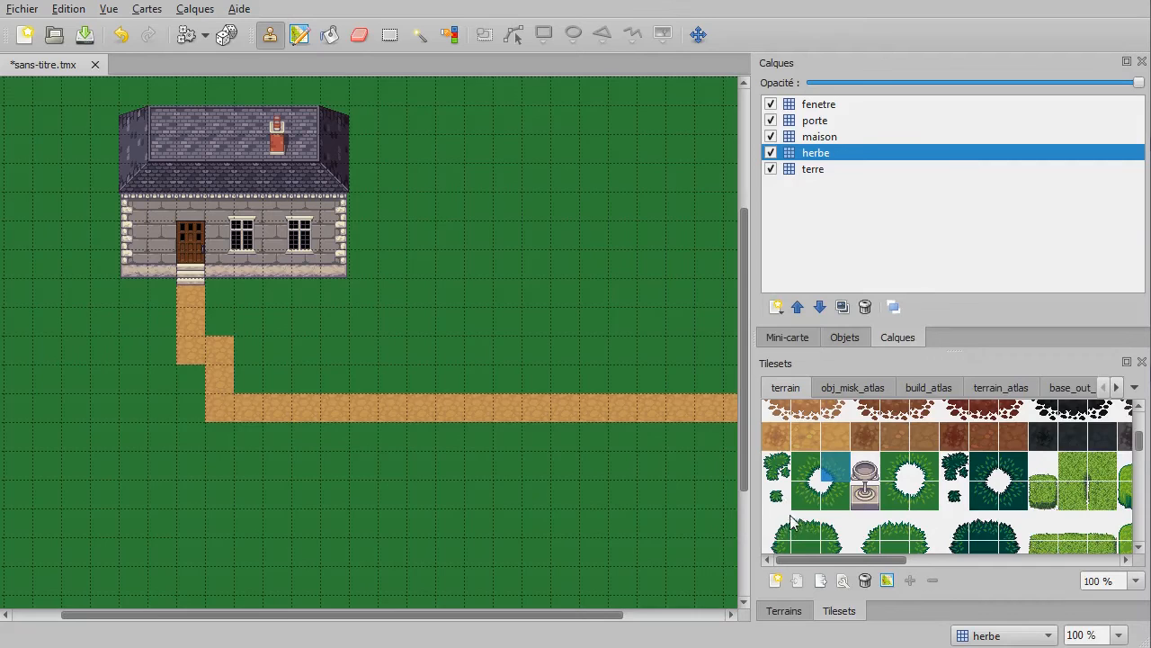
scroll(821, 512, down, 1)
click(834, 451)
click(835, 509)
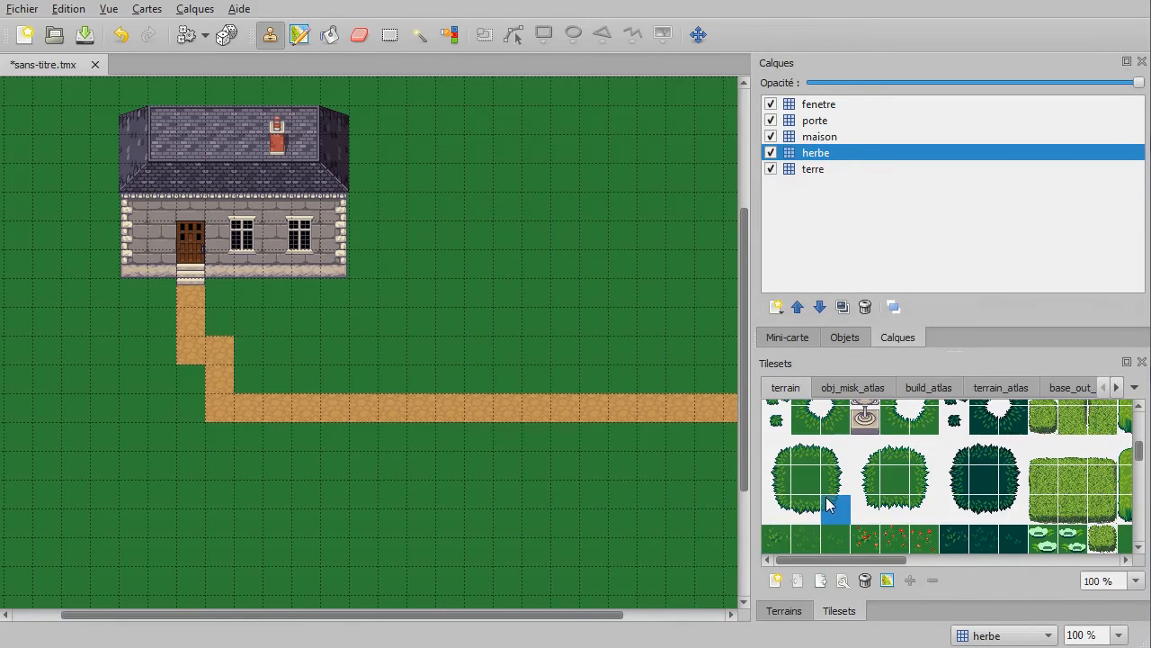
ctrl+scroll(164, 293, up, 1)
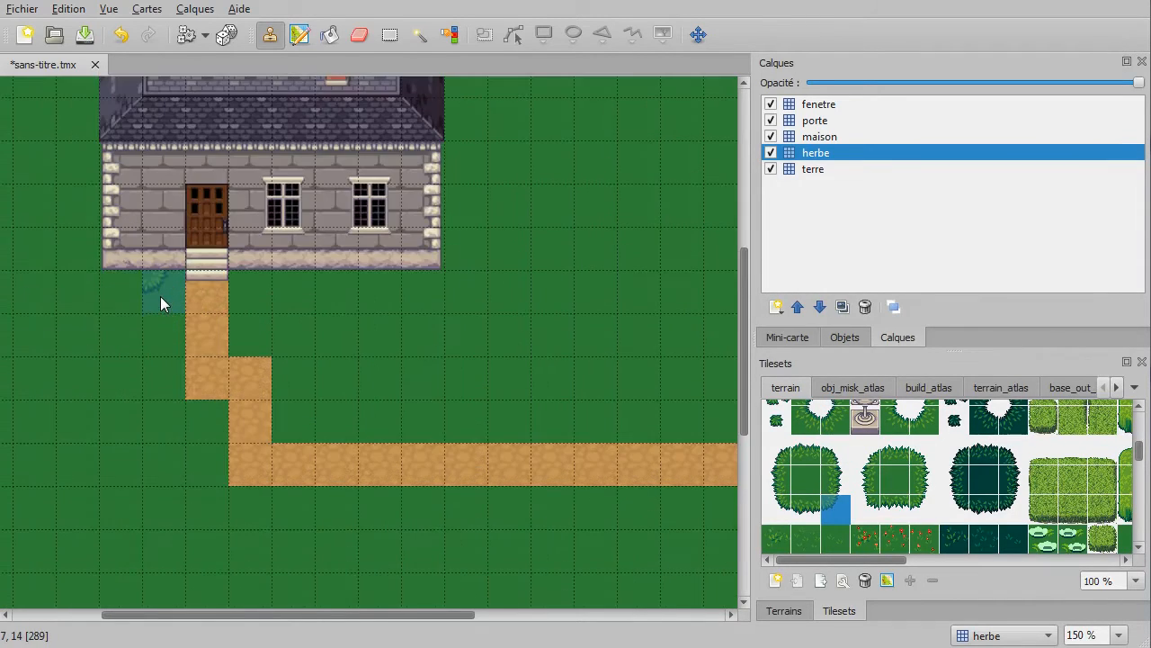
ctrl+scroll(162, 298, up, 1)
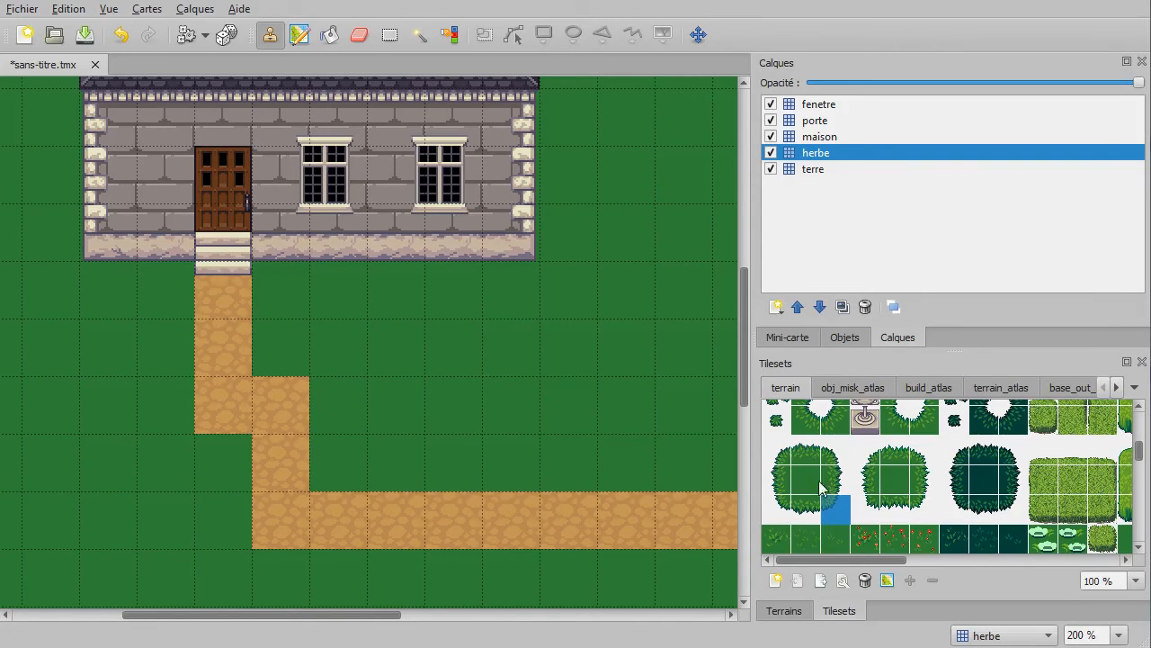
click(775, 484)
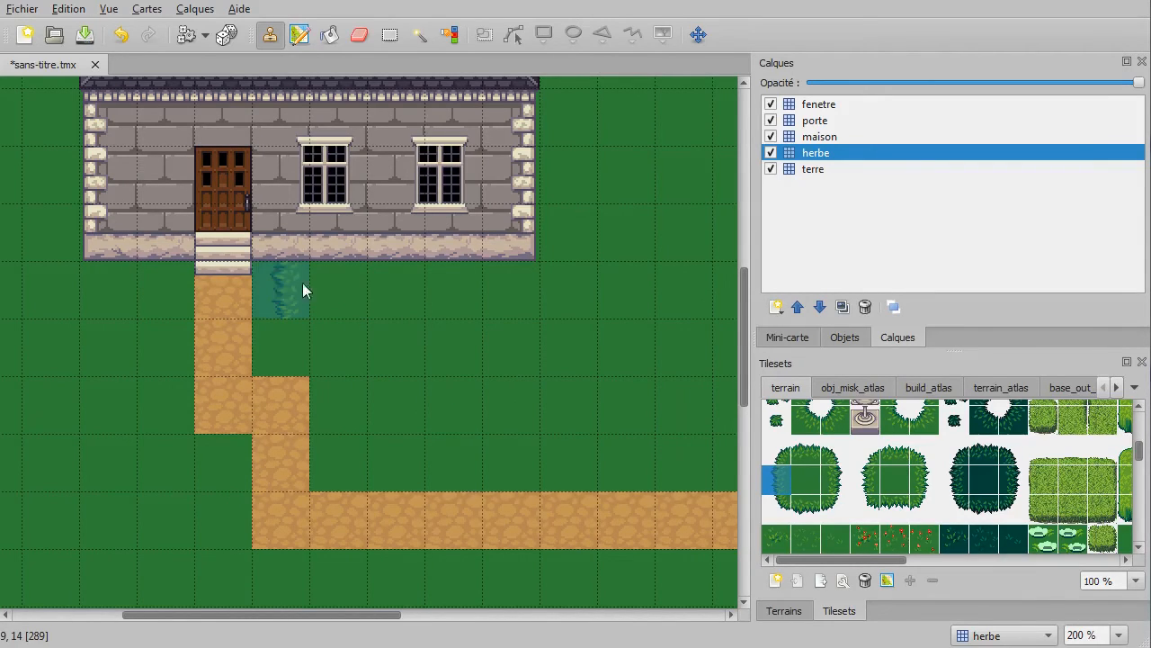
click(275, 290)
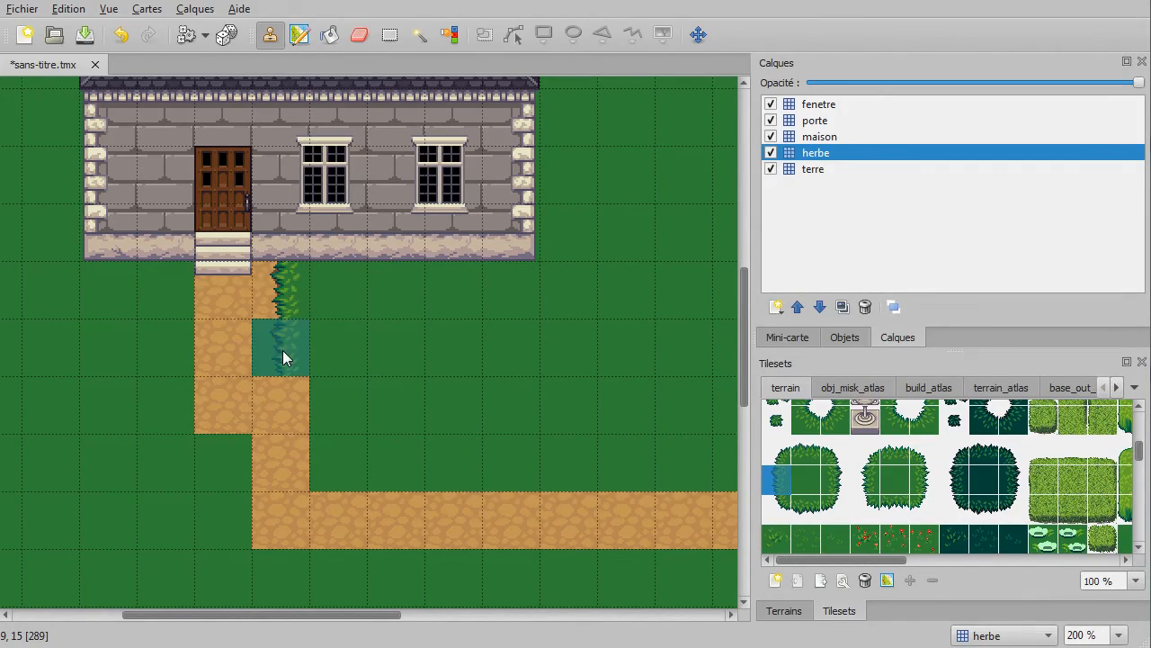
click(282, 350)
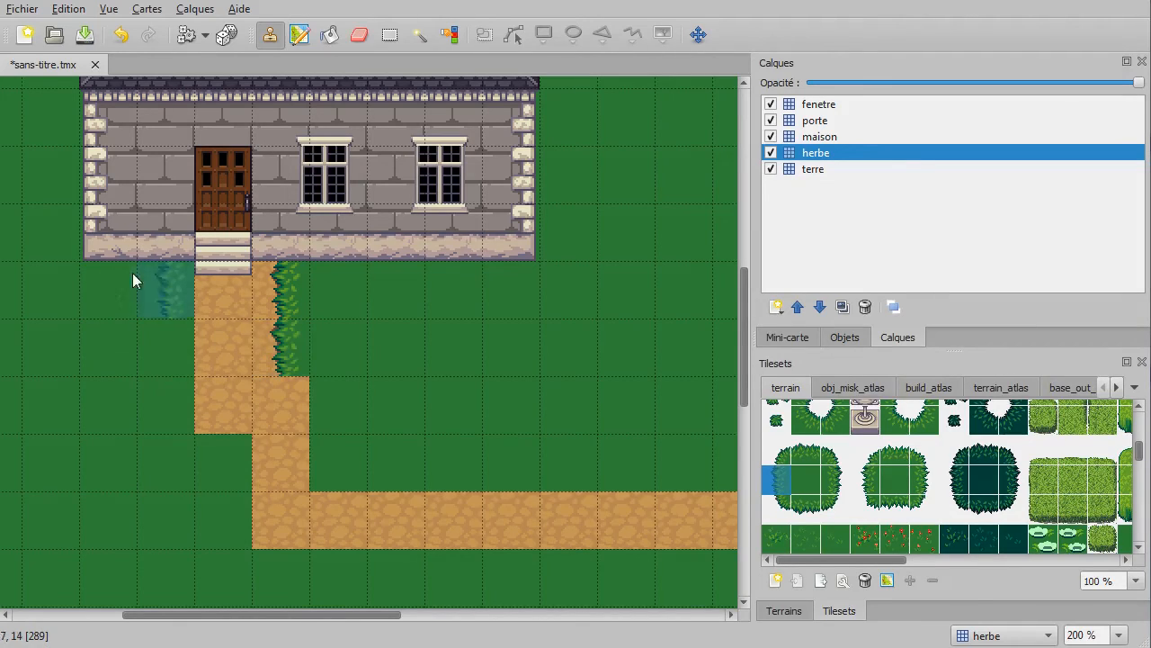
click(834, 482)
click(169, 345)
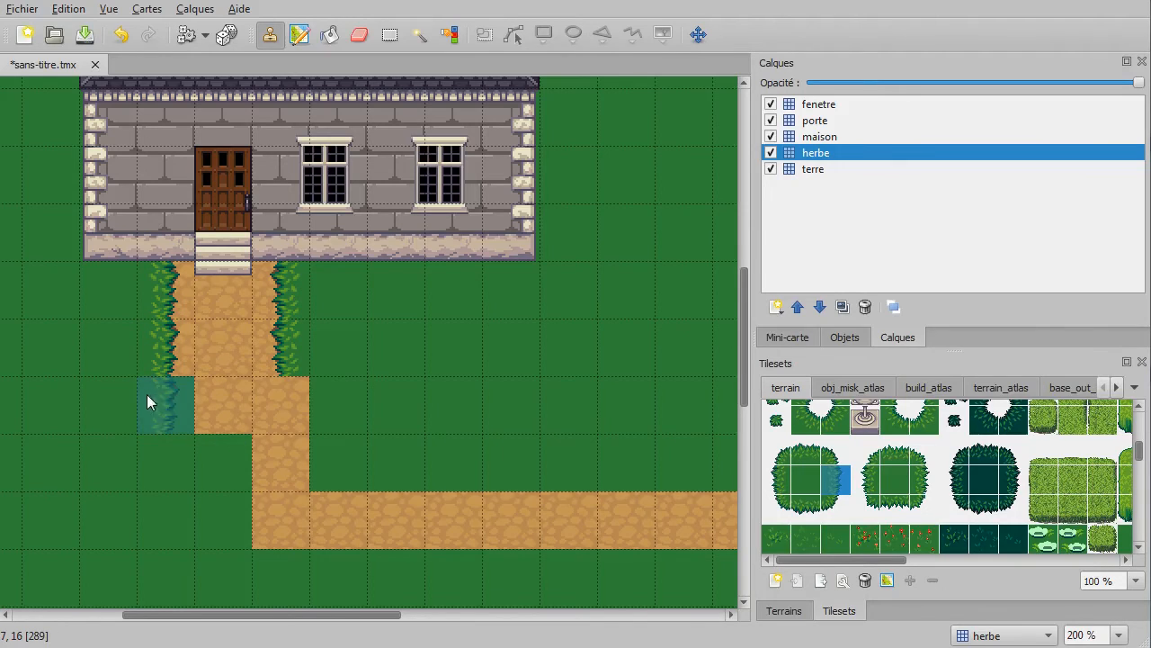
Step: Stamp the lower-left corner of the leafy grass ring on three tiles stepping diagonally down the path's left side, starting beside the third path tile
scroll(905, 516, up, 1)
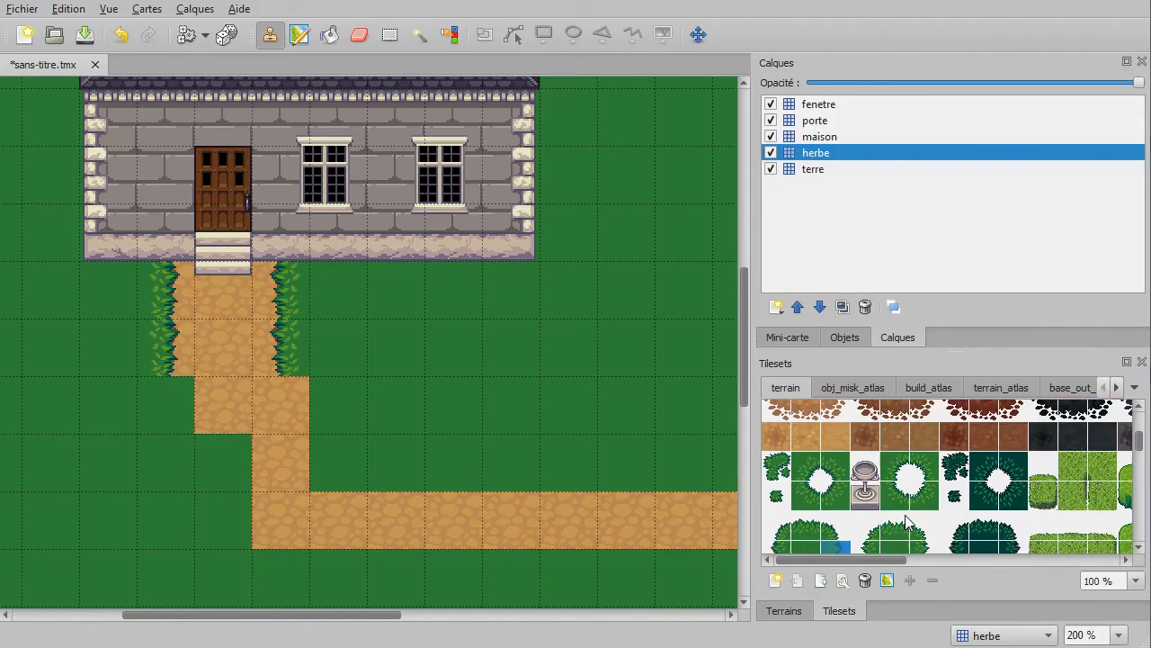
click(807, 496)
click(162, 400)
click(239, 462)
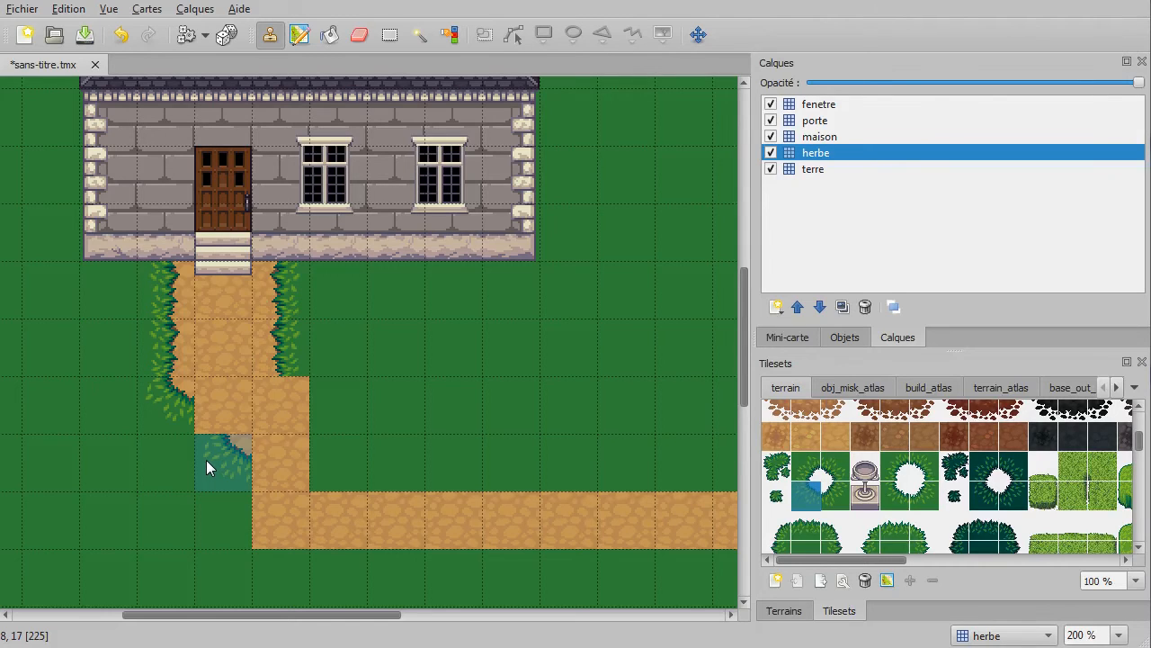
click(272, 514)
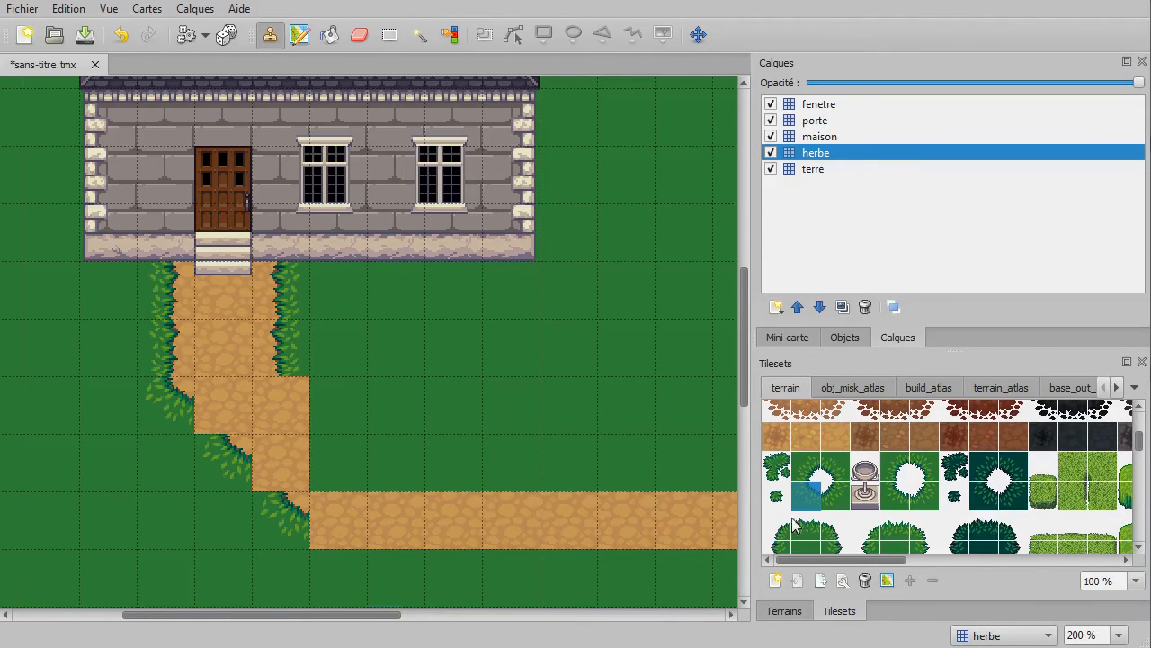
Step: Stamp the leafy grass patch's upper-right corner on the path tile directly right of each of the three ring corners
scroll(820, 506, down, 1)
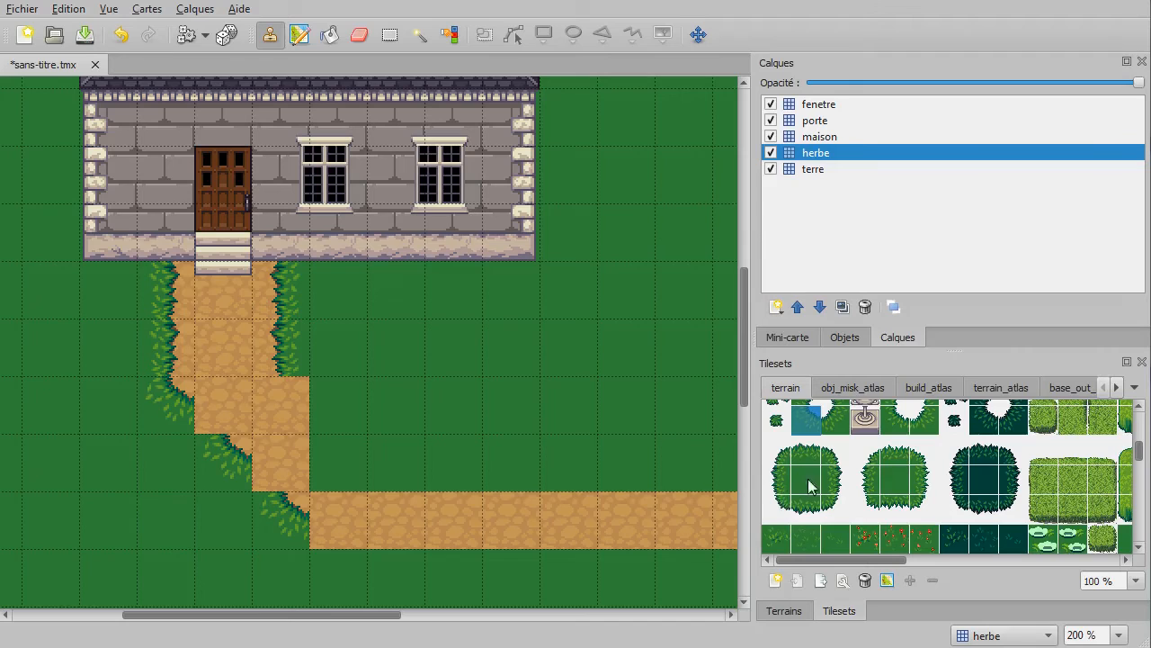
click(834, 454)
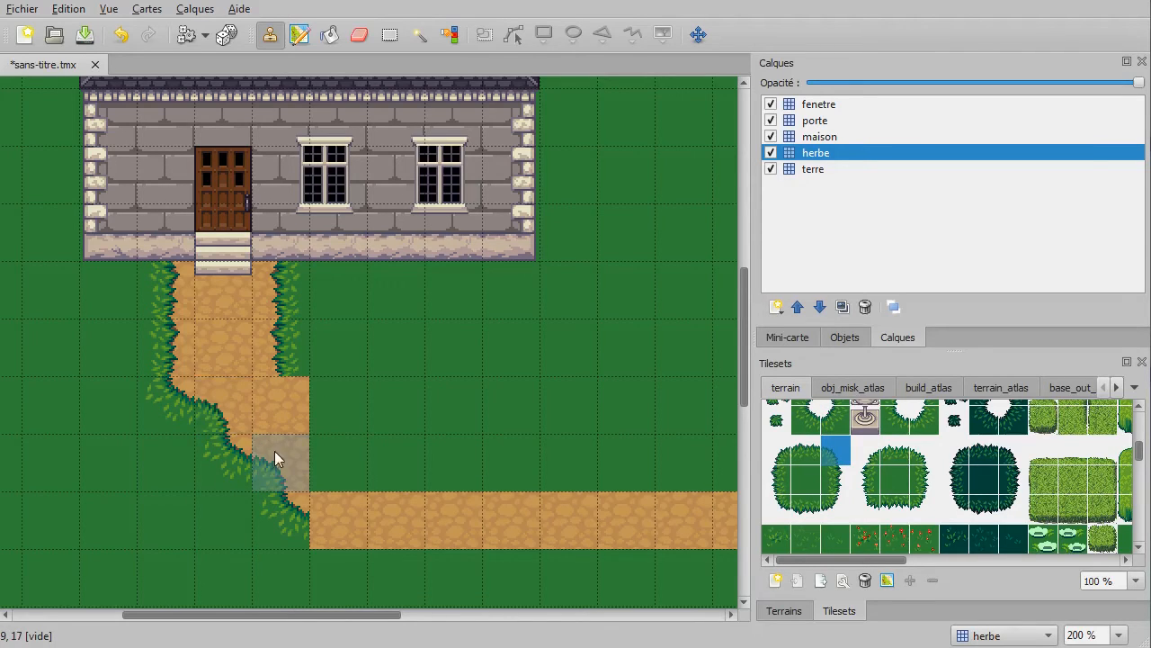
click(345, 522)
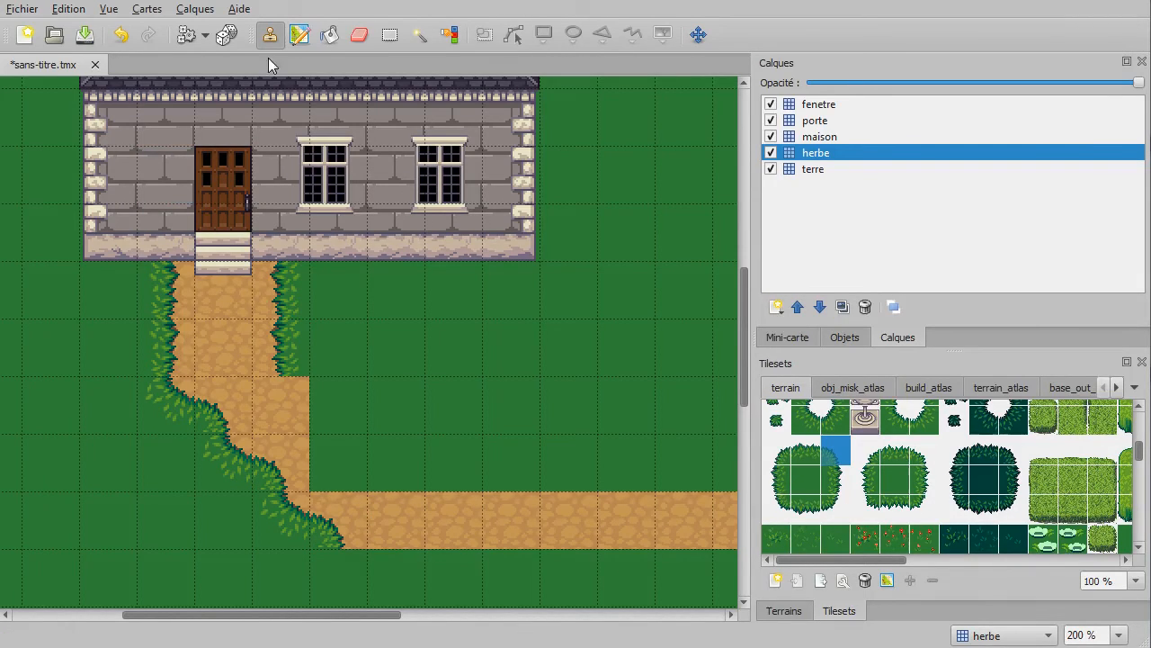
Step: Stamp the leafy ring's lower-left corner below the path's last diagonal tile and the patch's top edge on the six tiles to its right
click(806, 419)
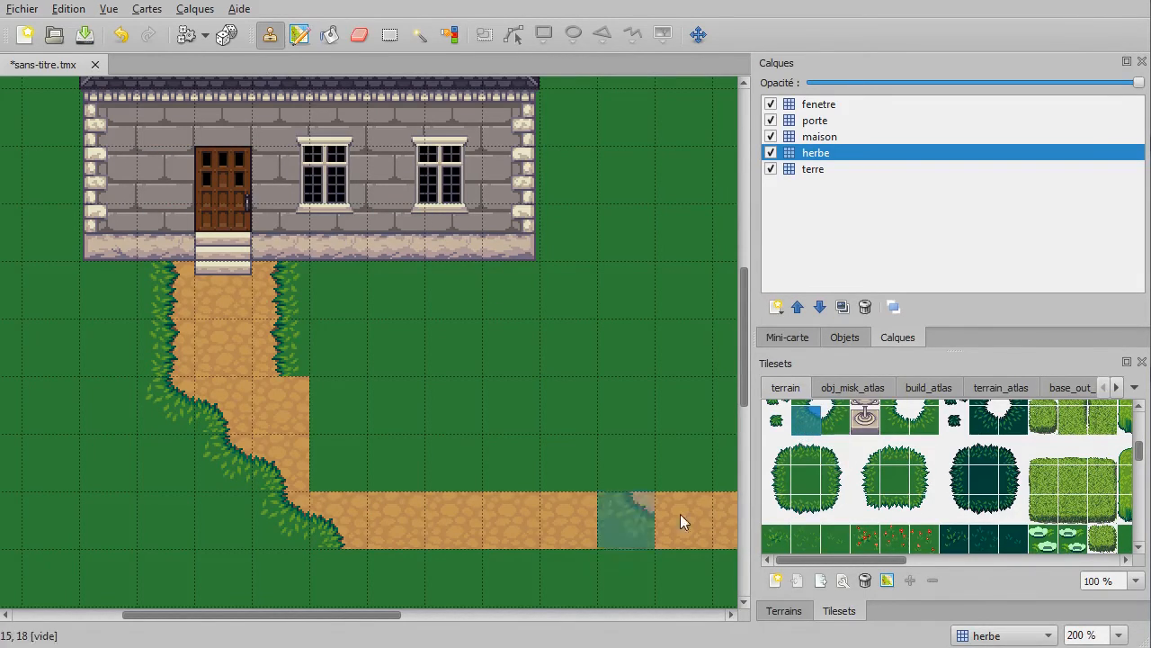
click(353, 564)
click(804, 455)
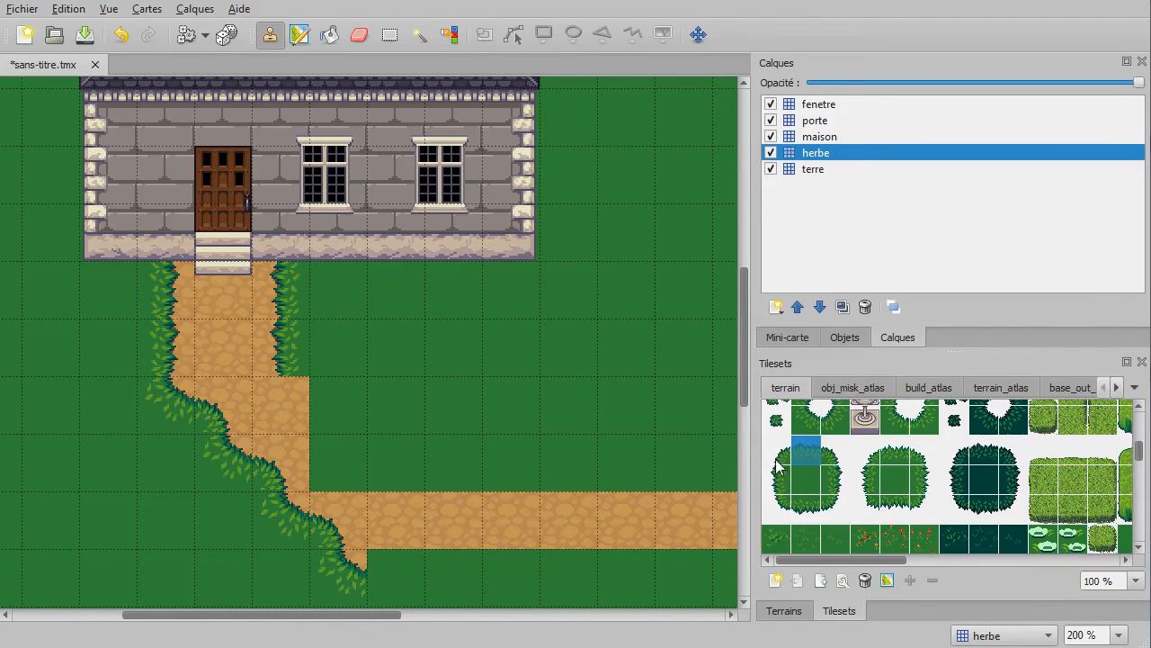
drag(390, 582, 501, 578)
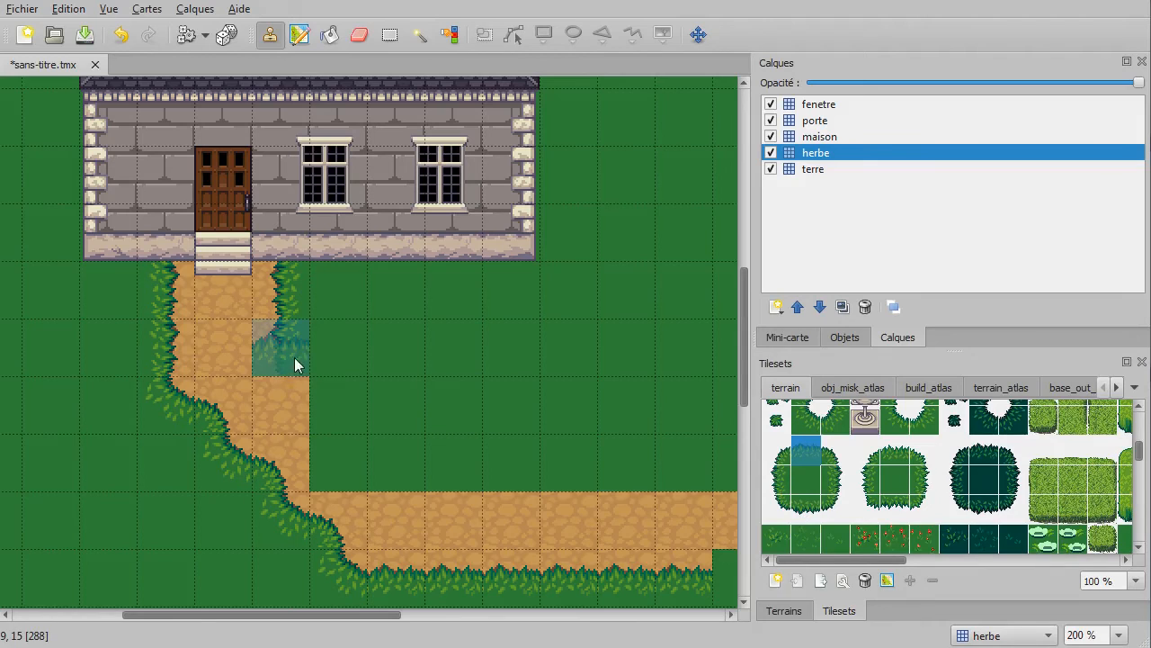
Step: Edge the path's right diagonal with the leafy patch's lower-left corner on two path tiles and the ring's upper-right corner directly right of each
click(777, 510)
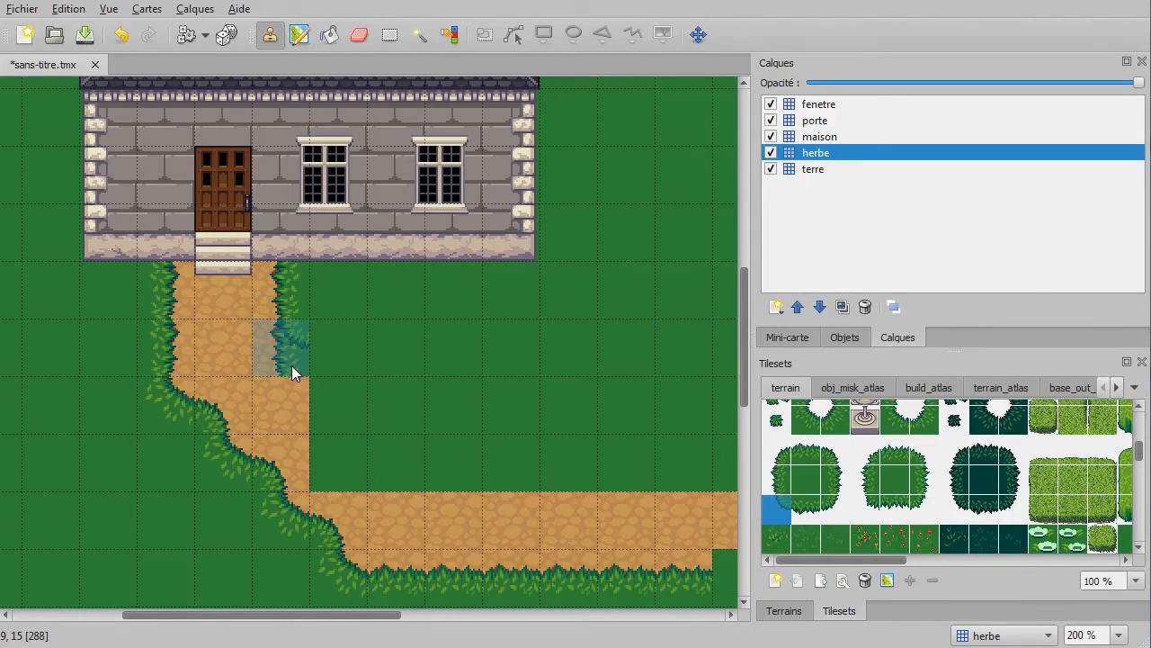
click(283, 401)
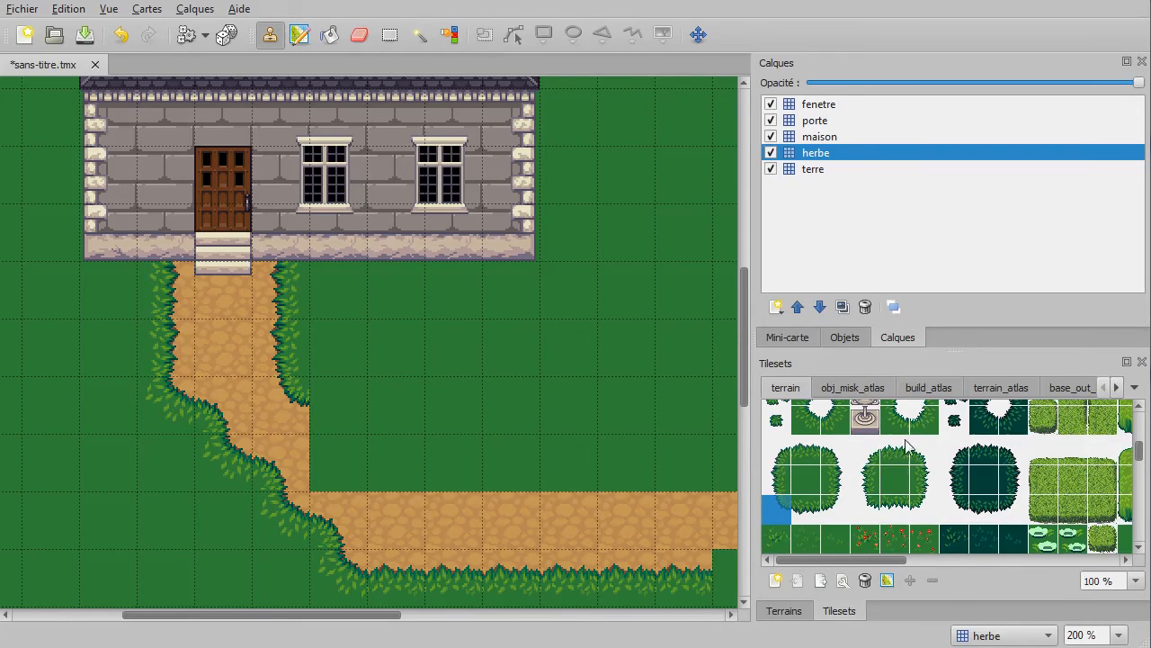
scroll(904, 450, up, 1)
click(829, 468)
click(337, 389)
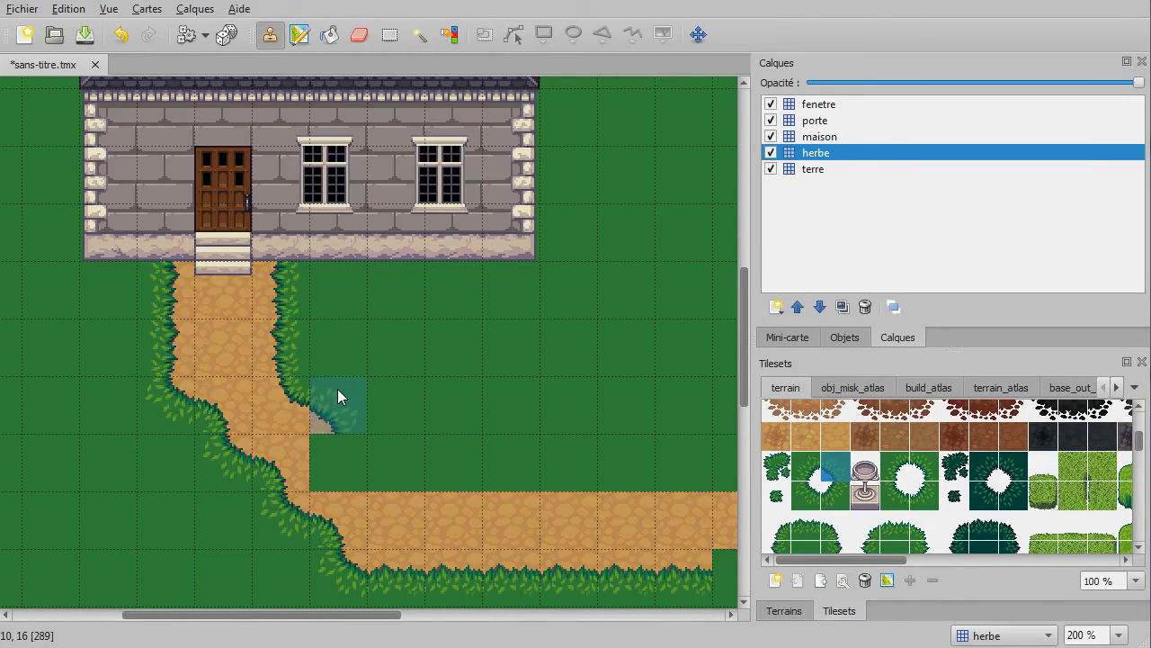
click(381, 445)
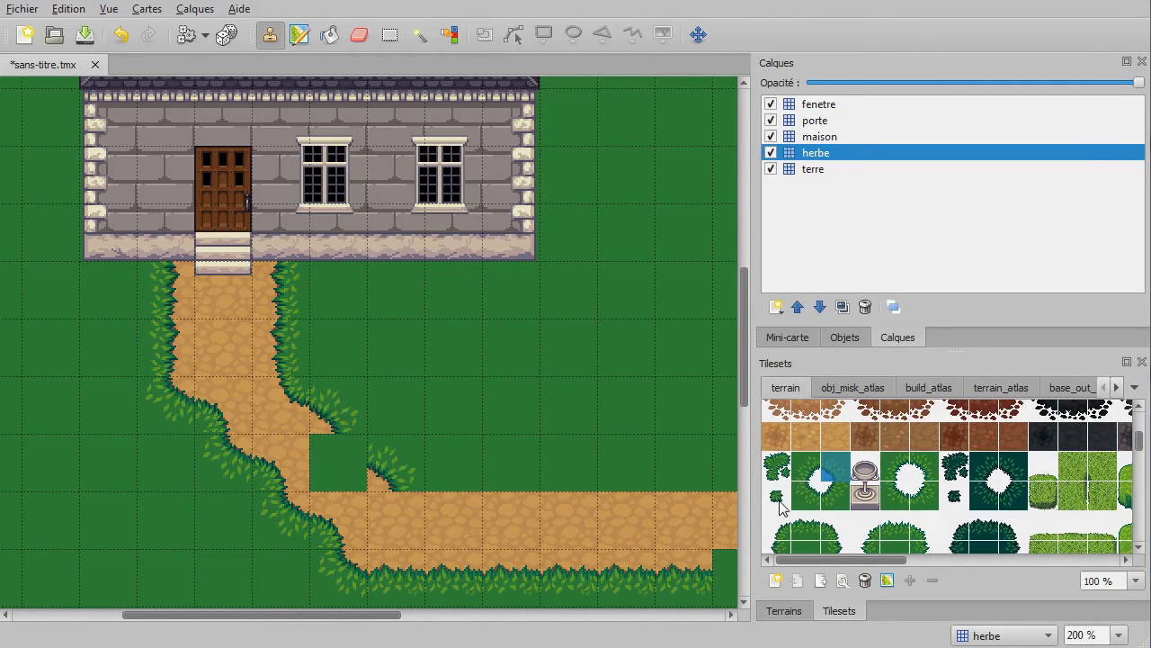
scroll(799, 533, down, 1)
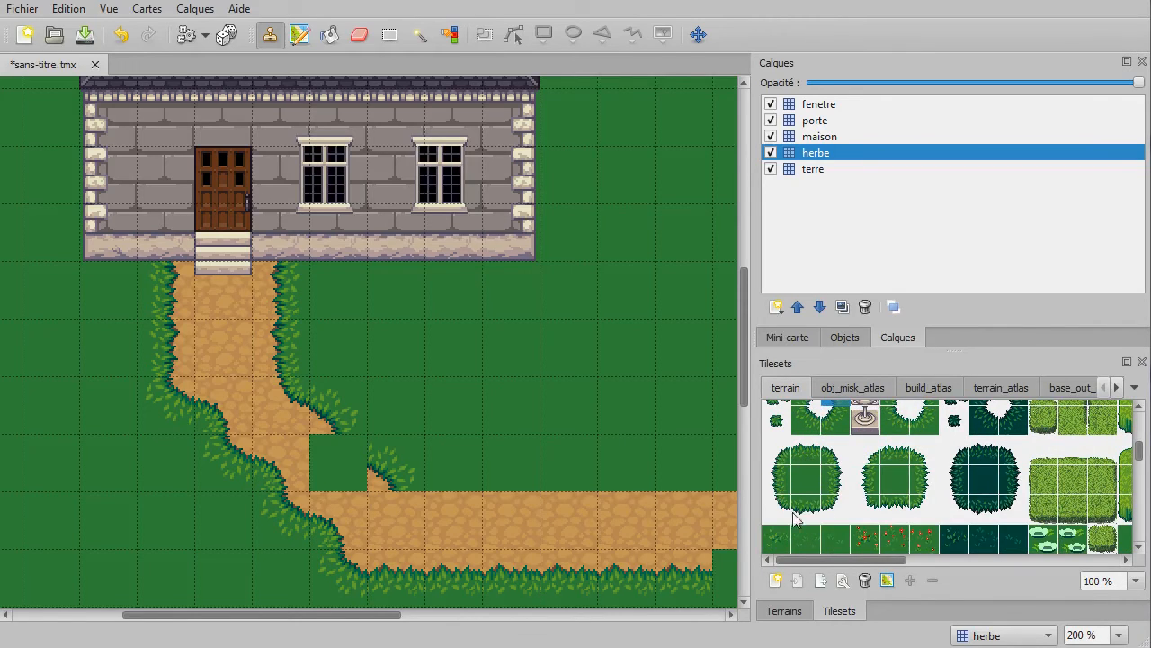
click(779, 513)
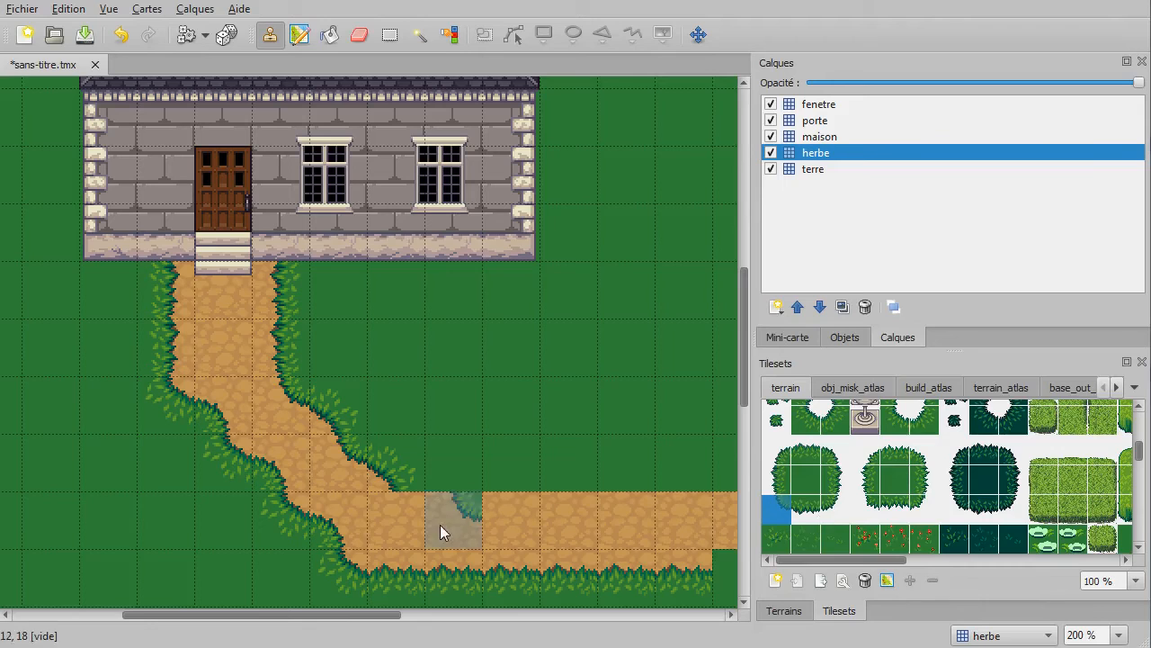
click(390, 481)
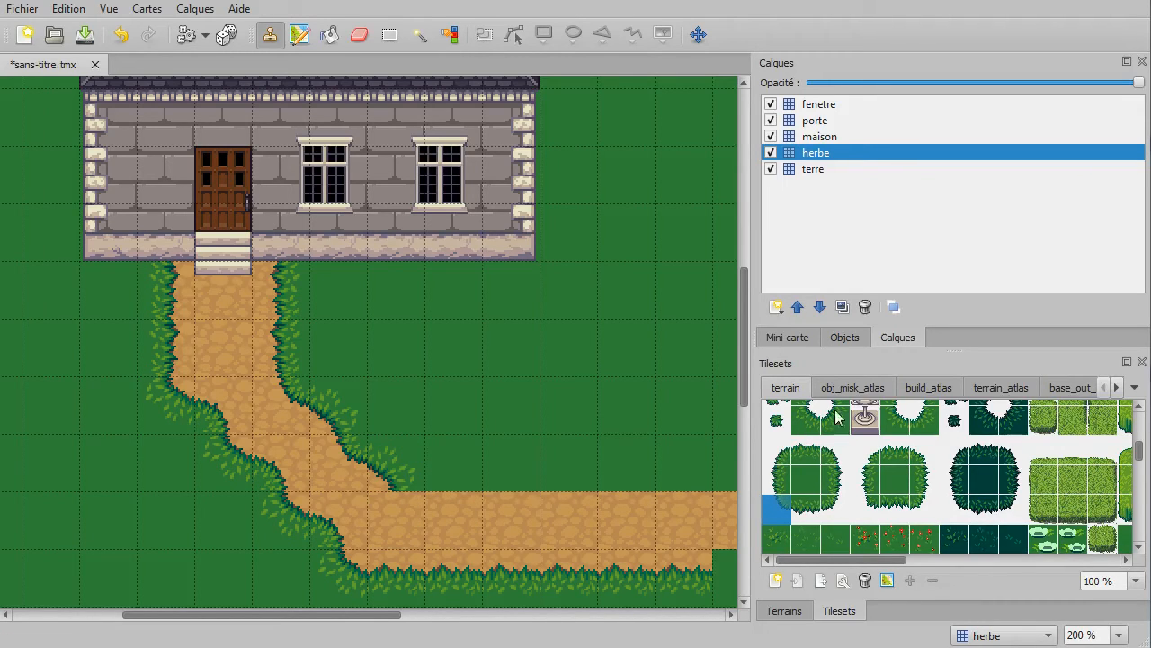
Step: Line the horizontal path up to the map's right edge with the leafy patch's bottom edge above it and its top edge below it
click(806, 510)
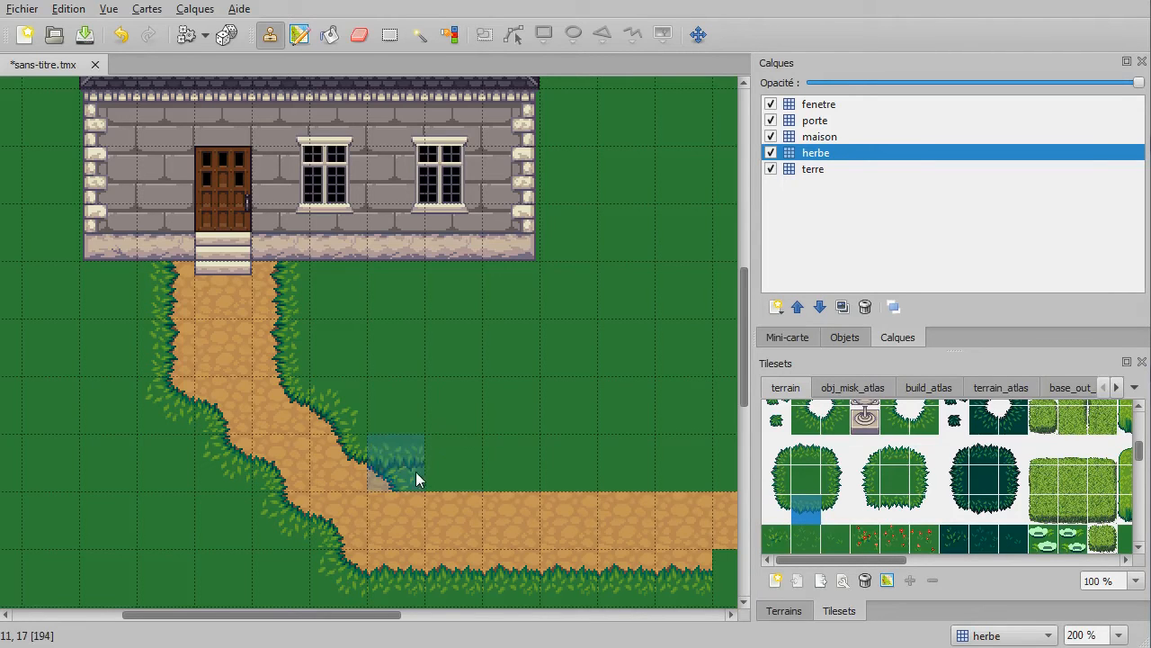
click(417, 479)
drag(470, 459, 703, 464)
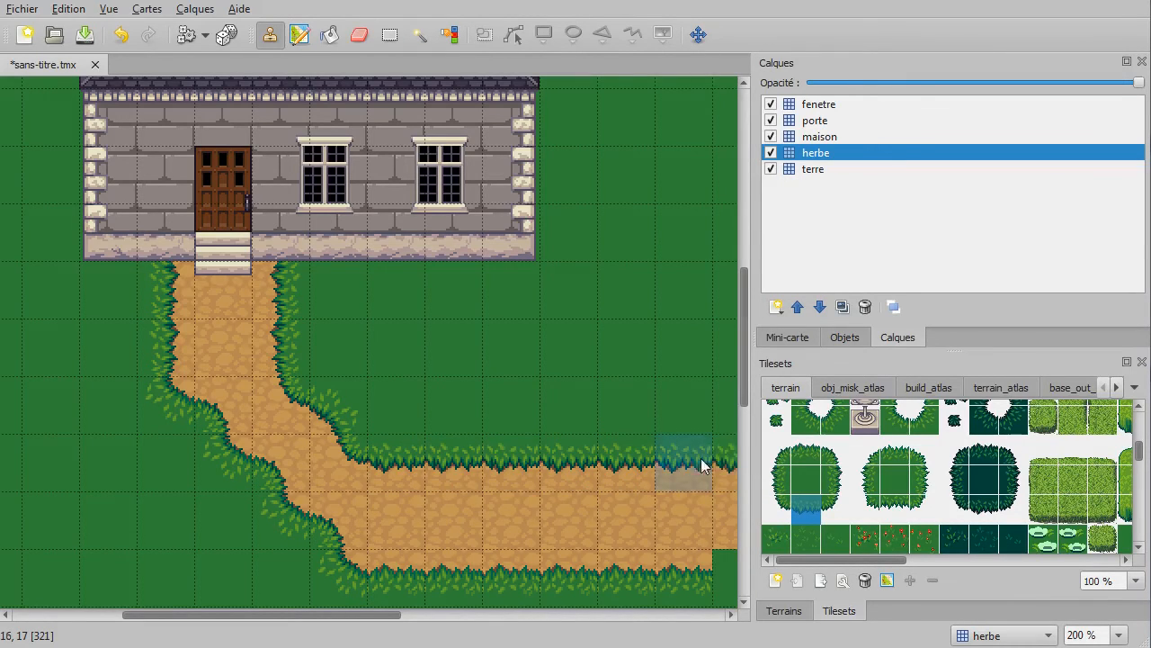
ctrl+scroll(432, 448, down, 3)
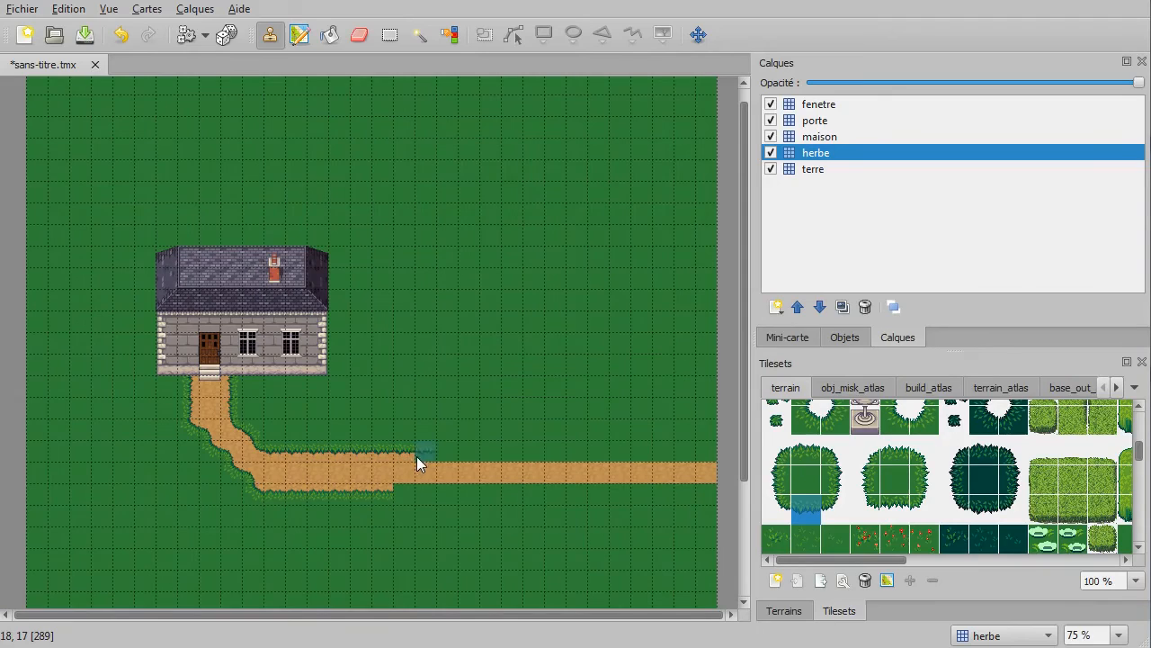
drag(416, 456, 573, 455)
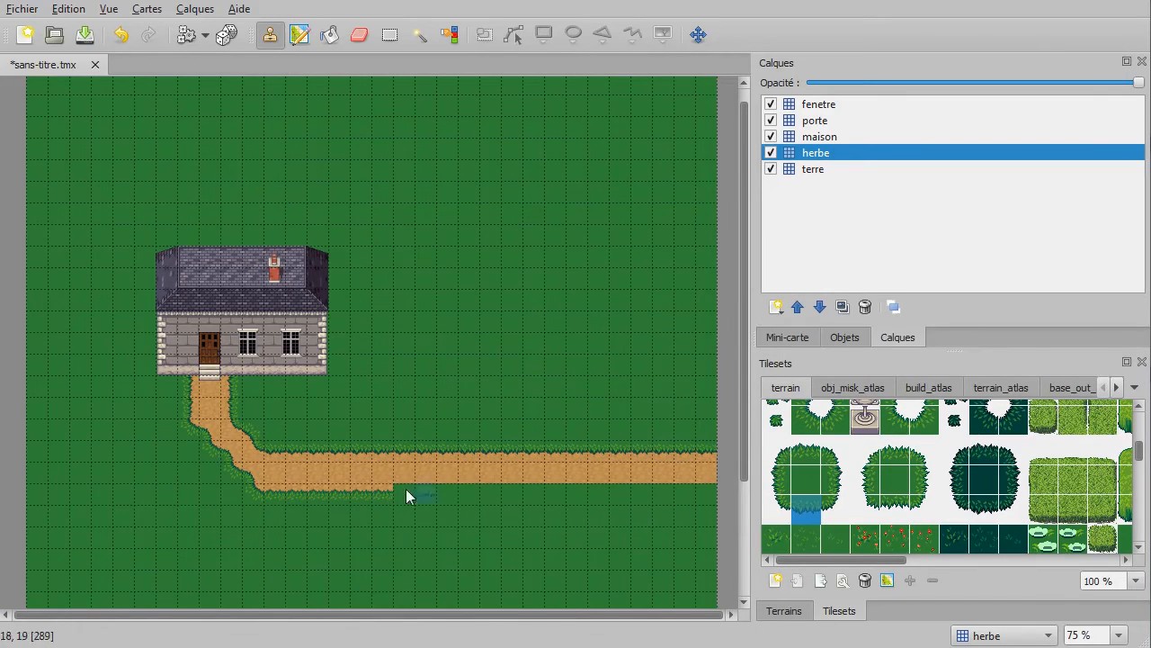
click(807, 452)
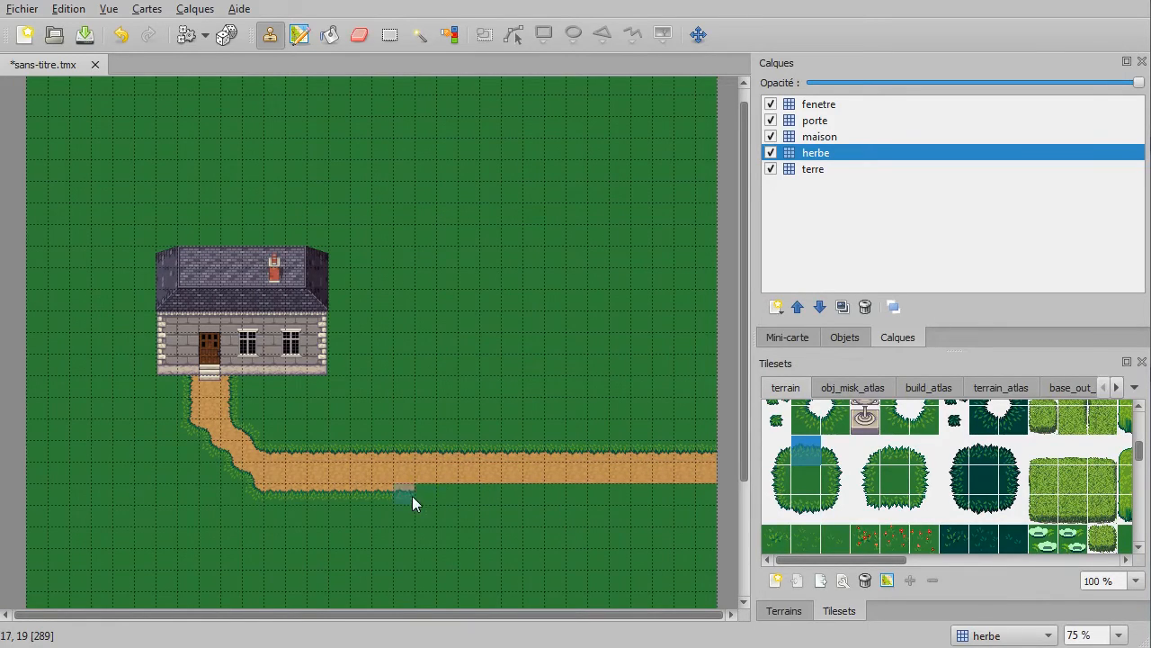
drag(412, 495, 593, 493)
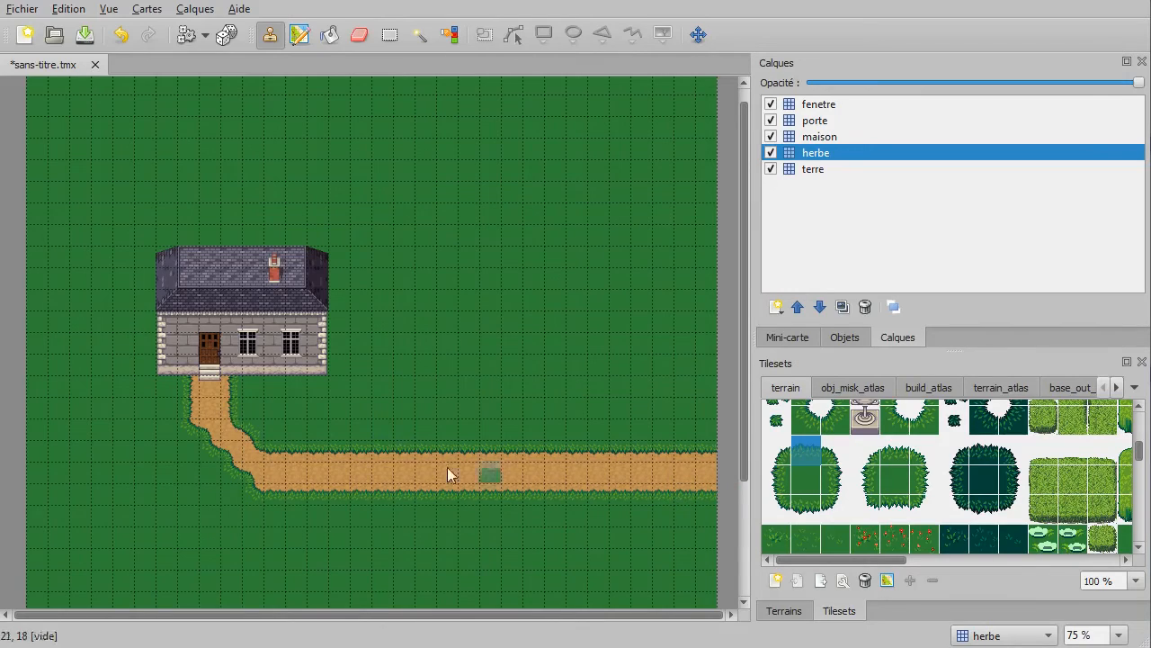
Step: Highlight the current layer to examine the contents of the herbe, maison, porte and fenetre layers in turn, and switch the highlighting off
ctrl+scroll(328, 414, up, 1)
ctrl+scroll(283, 444, up, 2)
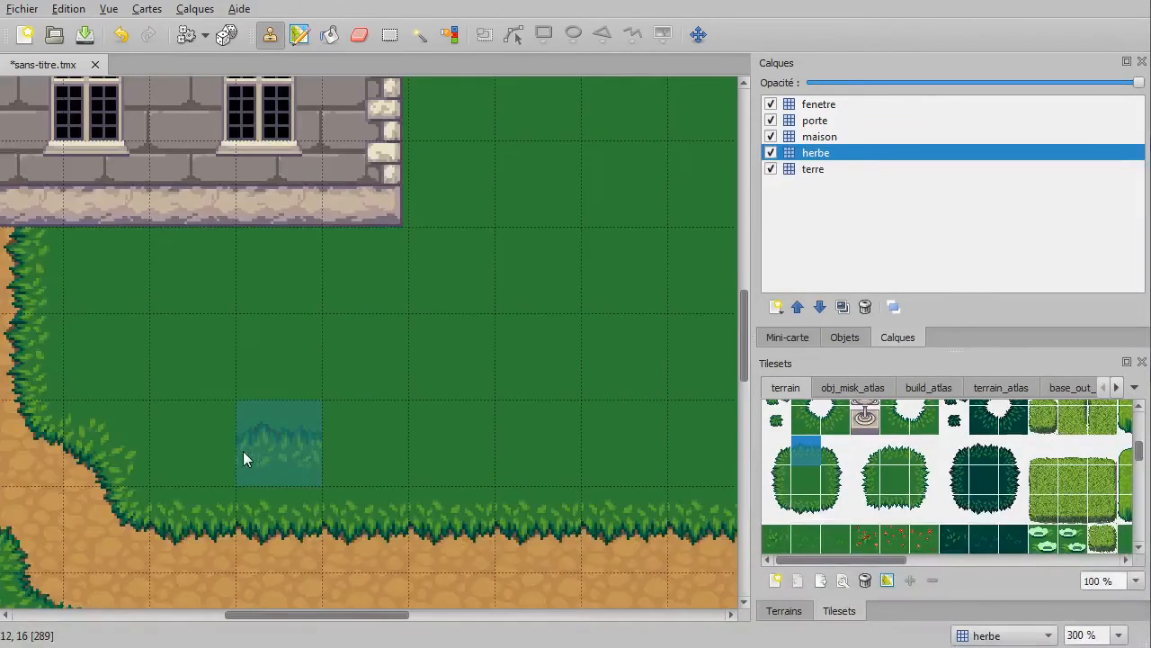
ctrl+scroll(242, 454, down, 1)
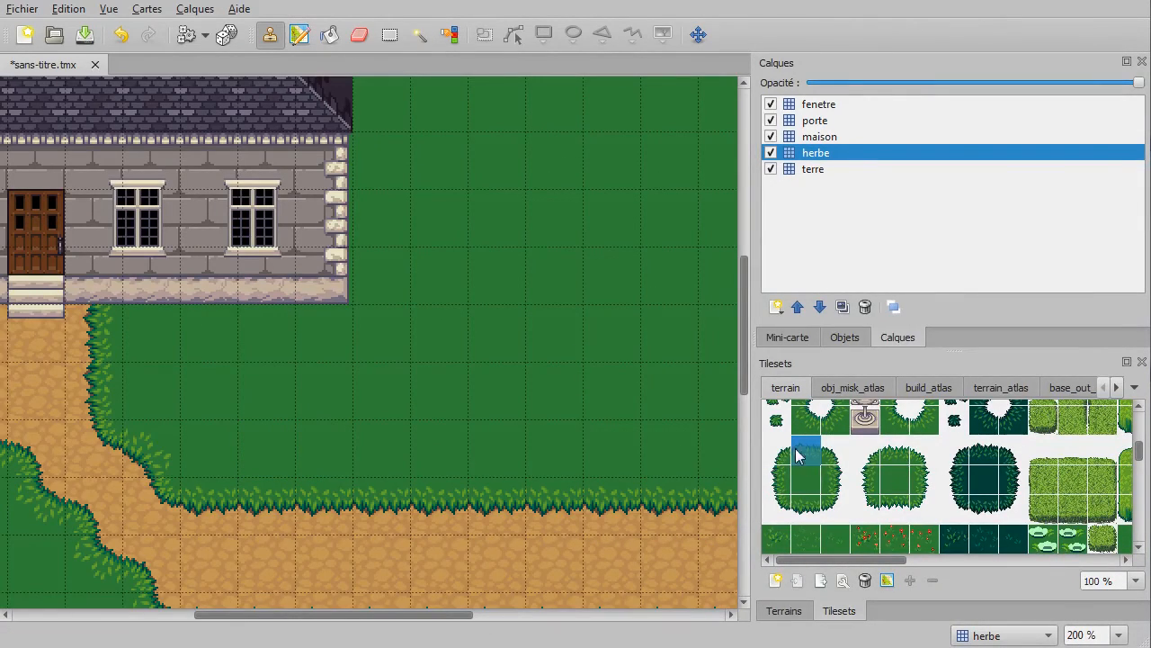
scroll(216, 339, down, 1)
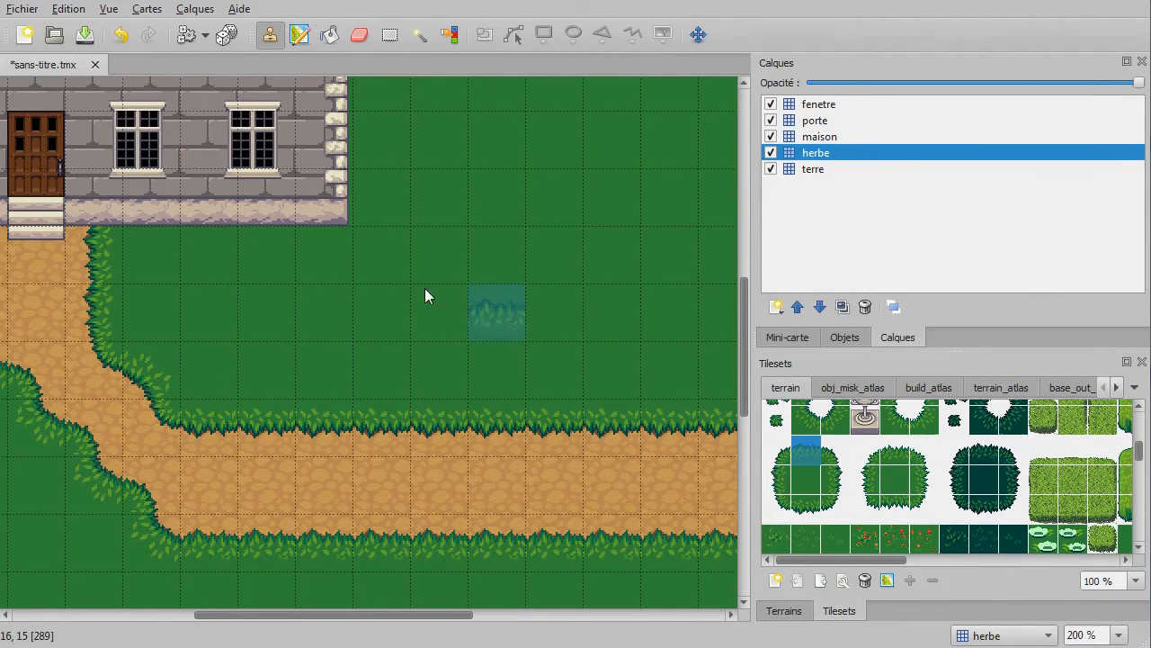
ctrl+scroll(482, 323, down, 2)
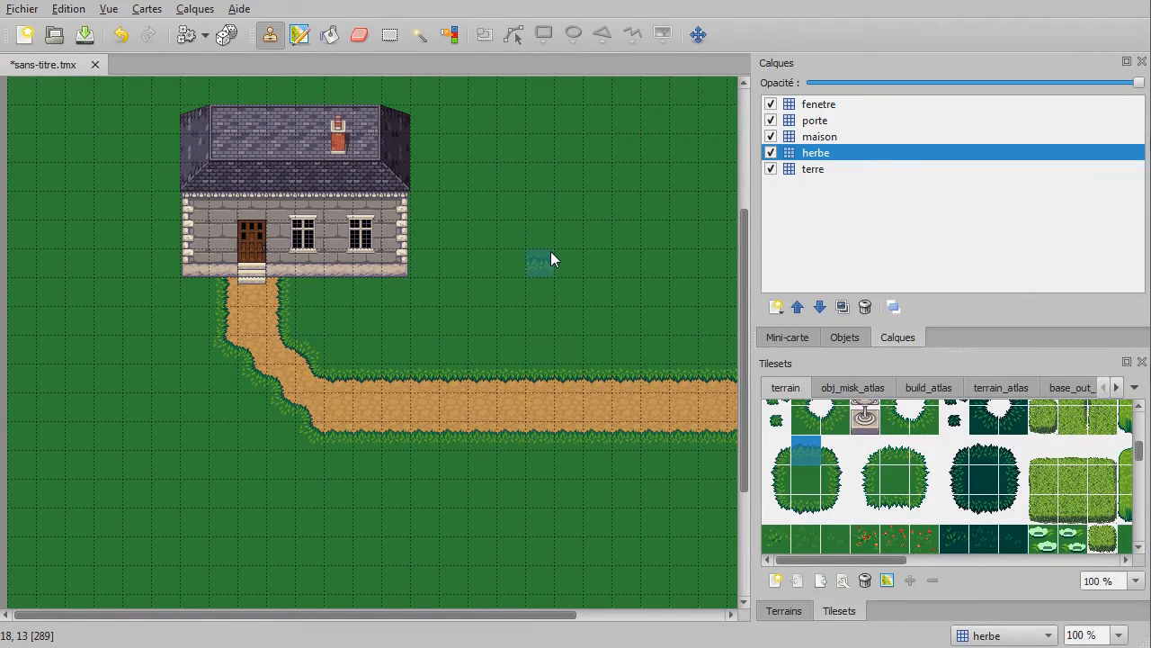
key(ctrl+h)
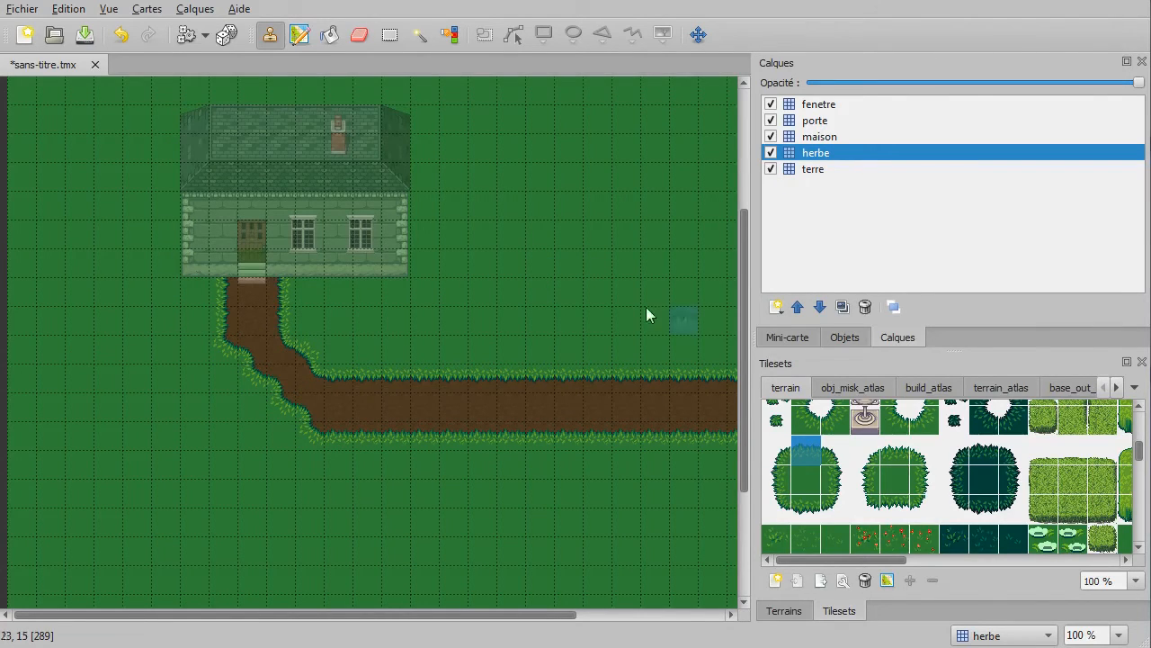
click(817, 137)
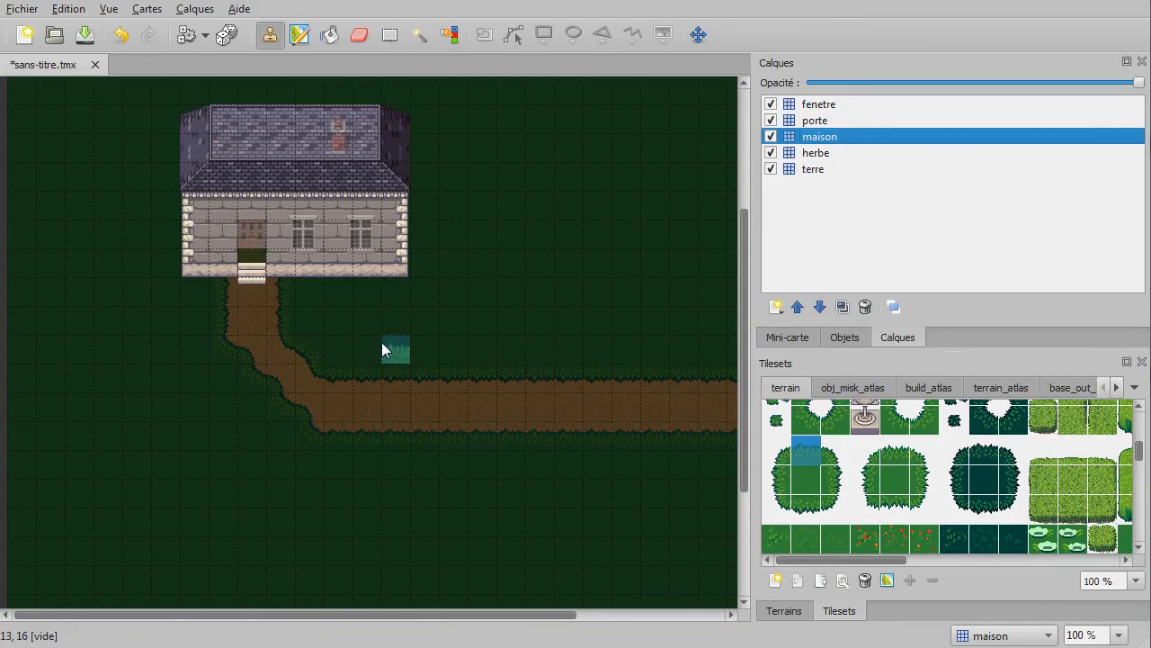
click(813, 120)
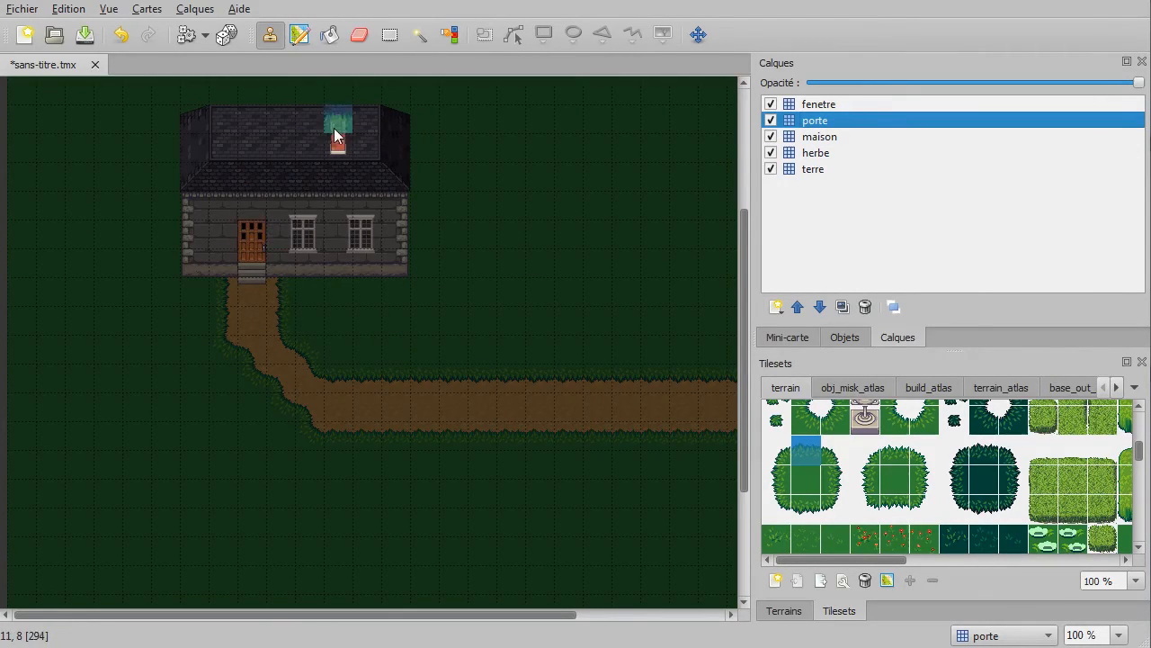
click(794, 108)
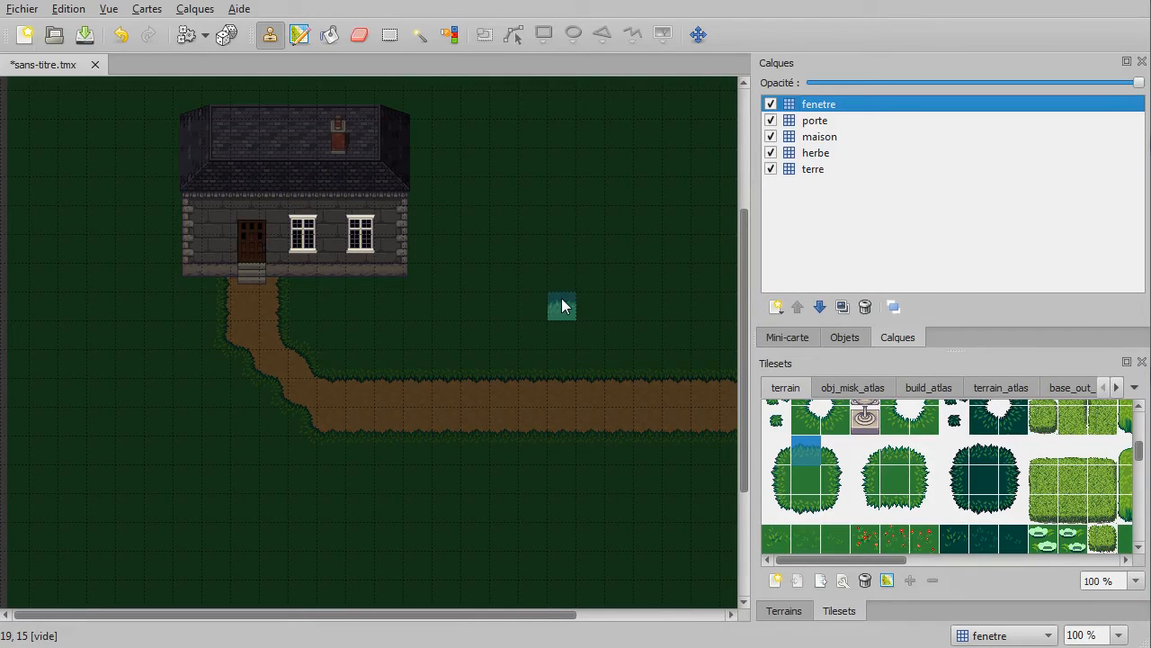
key(ctrl+h)
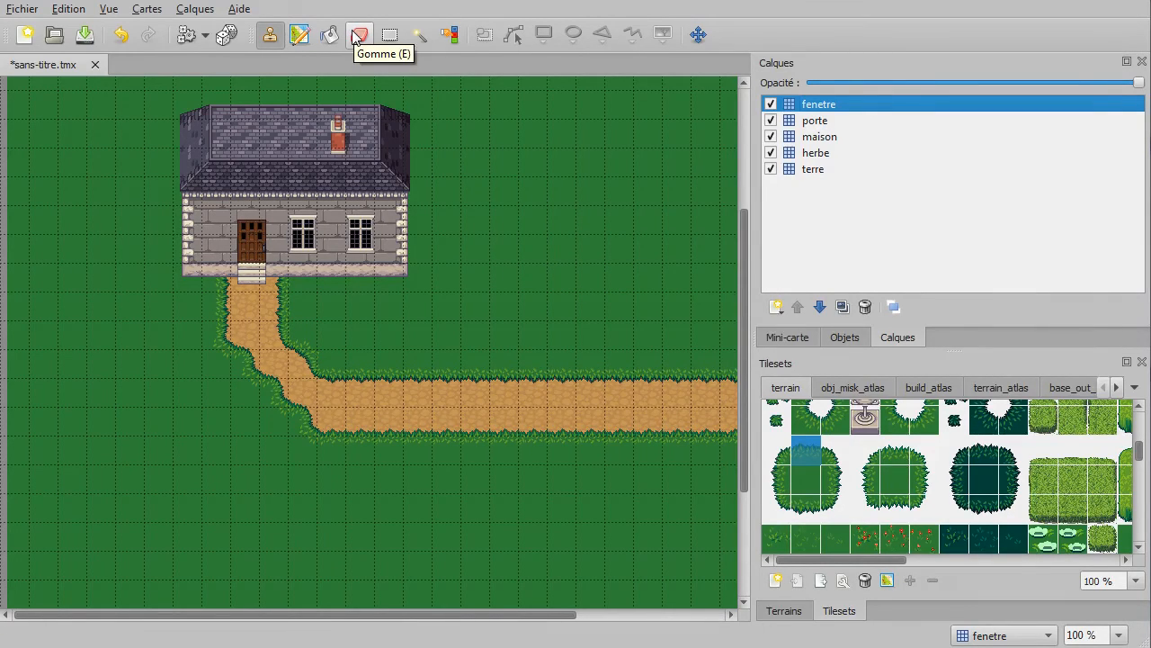
Step: Try erasing a stepped strip of grass tiles right of the house on the herbe layer, undo it and return to the stamp brush
key(e)
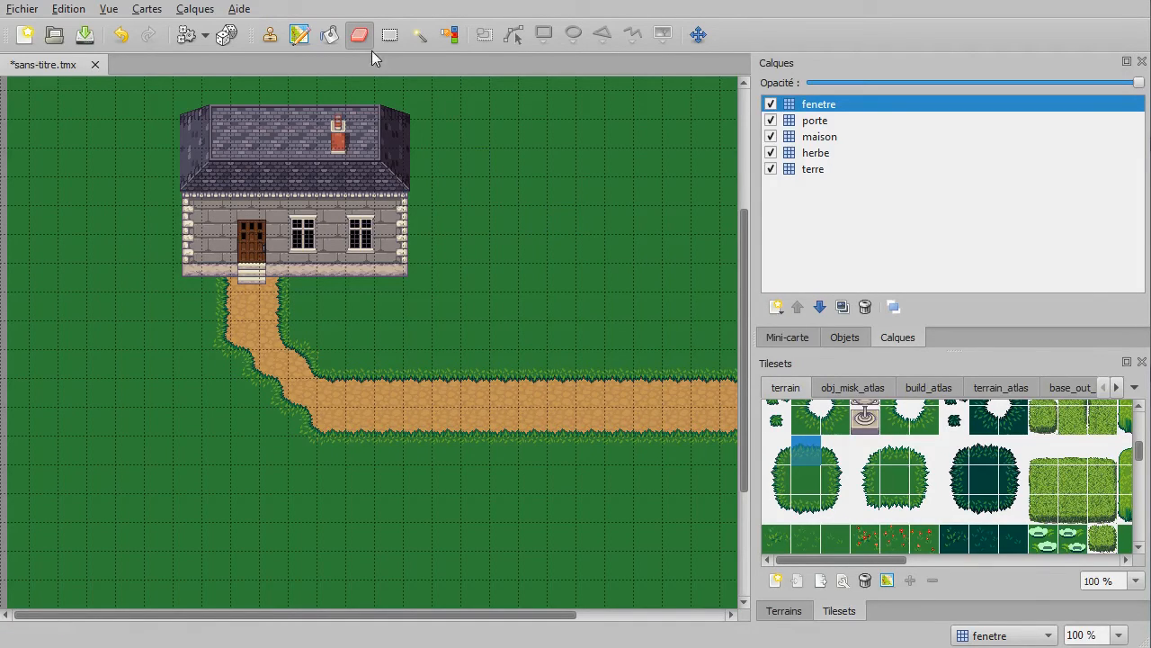
click(802, 157)
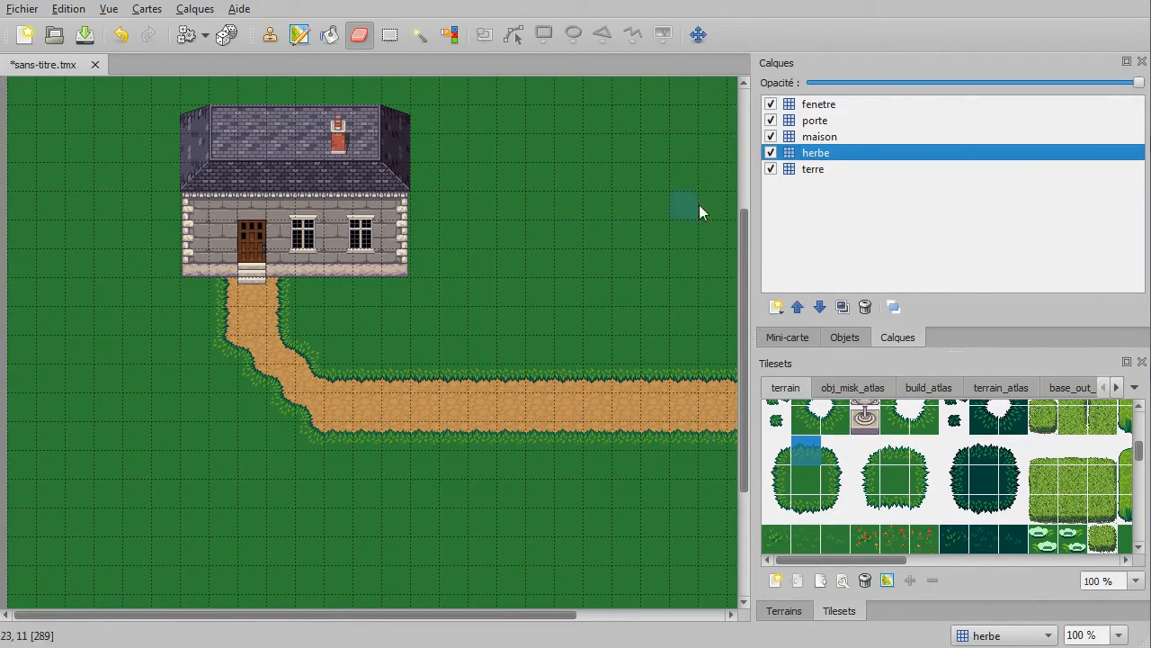
drag(526, 236, 686, 260)
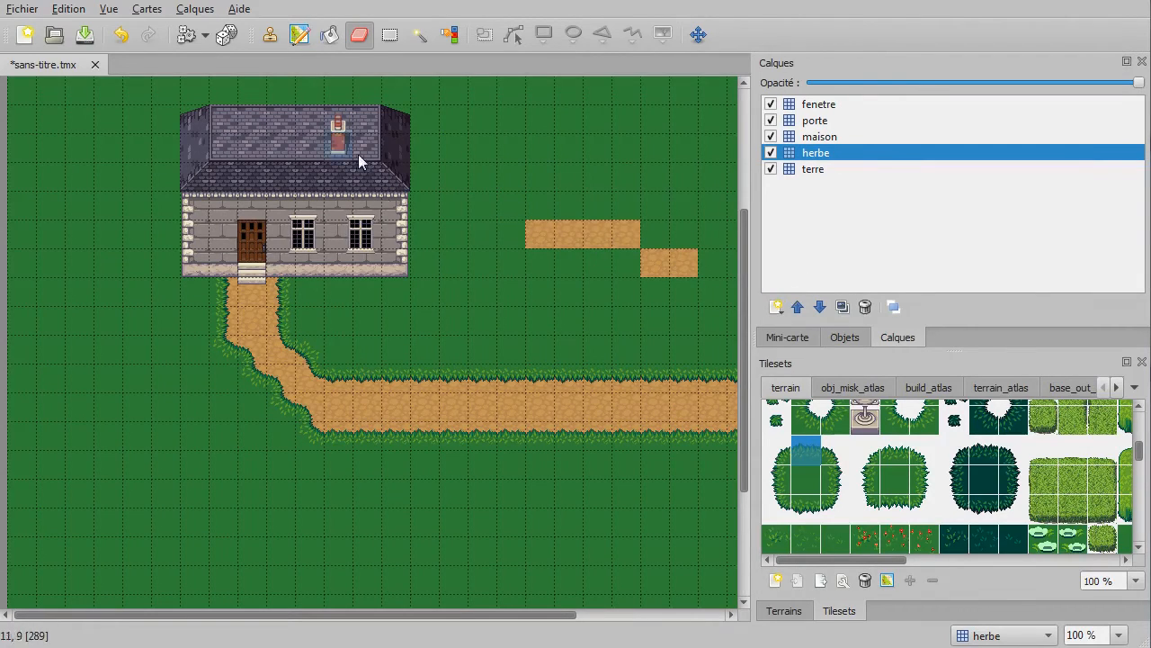
click(121, 34)
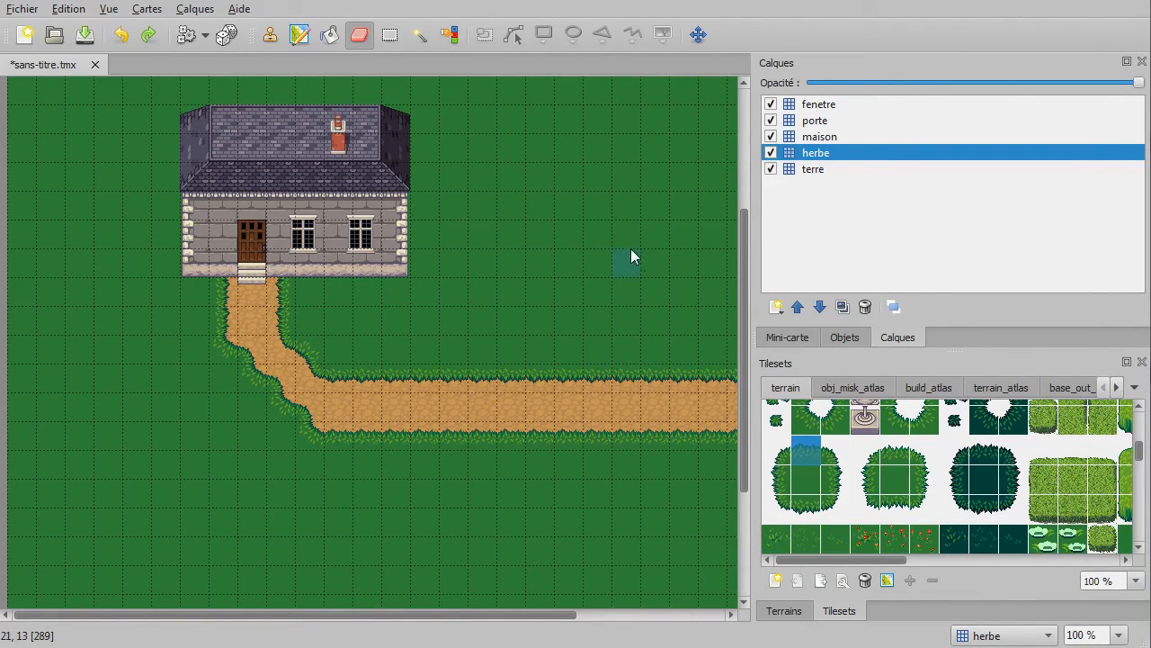
key(b)
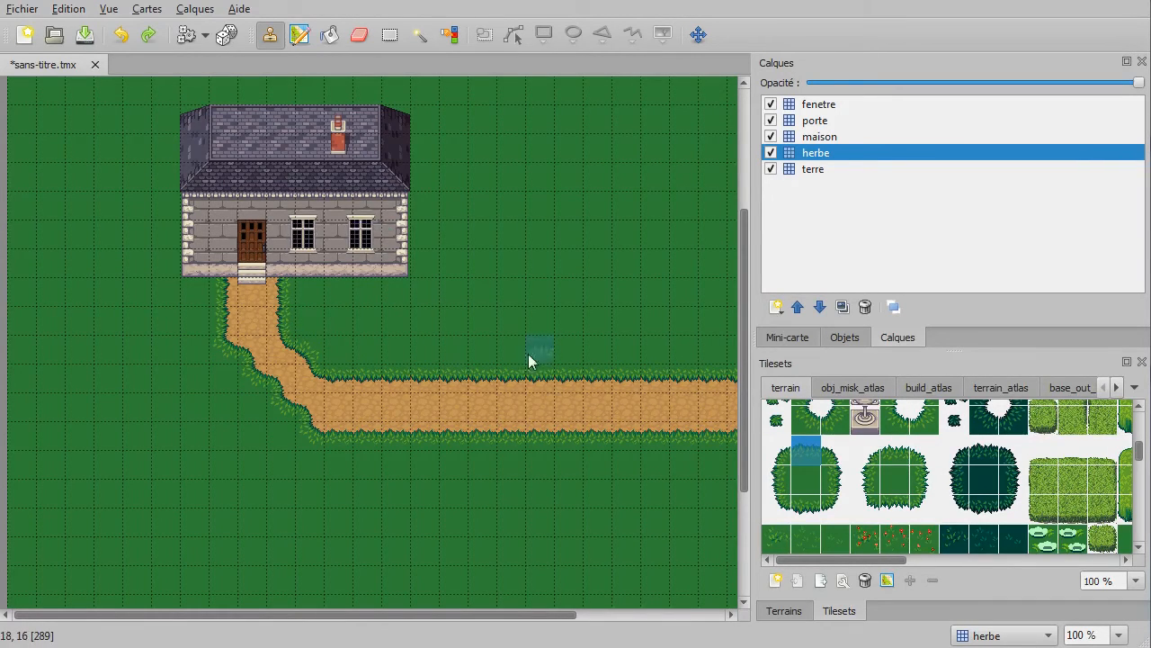
Step: Add a new tile layer named arbre above the fenetre layer
scroll(531, 353, up, 2)
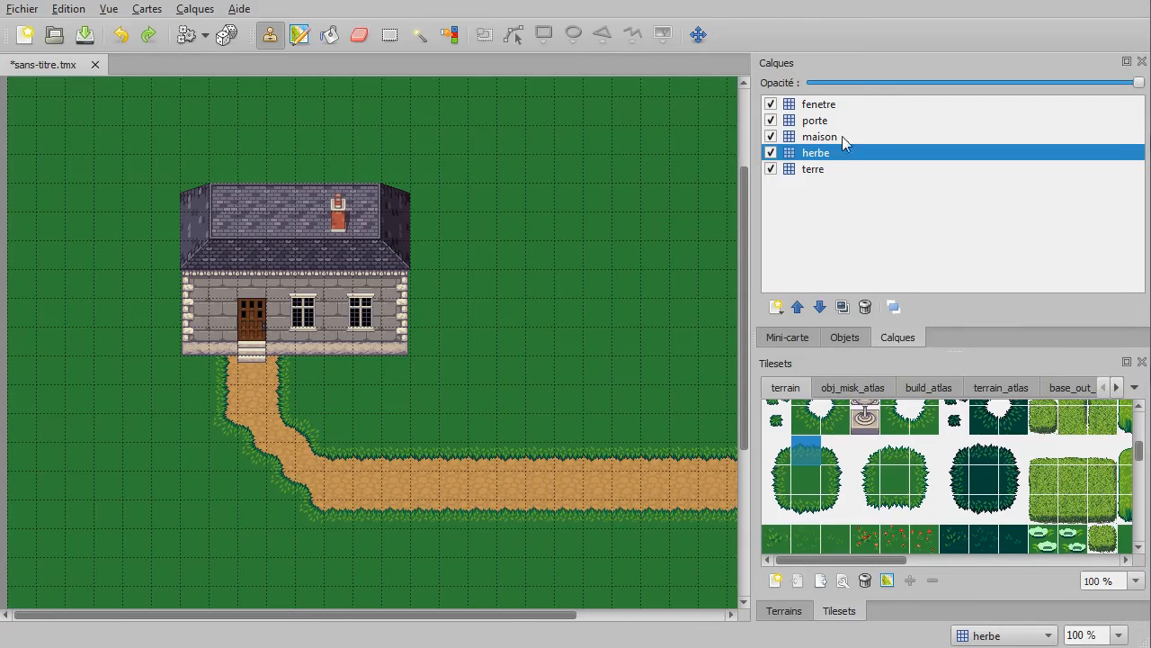
click(834, 106)
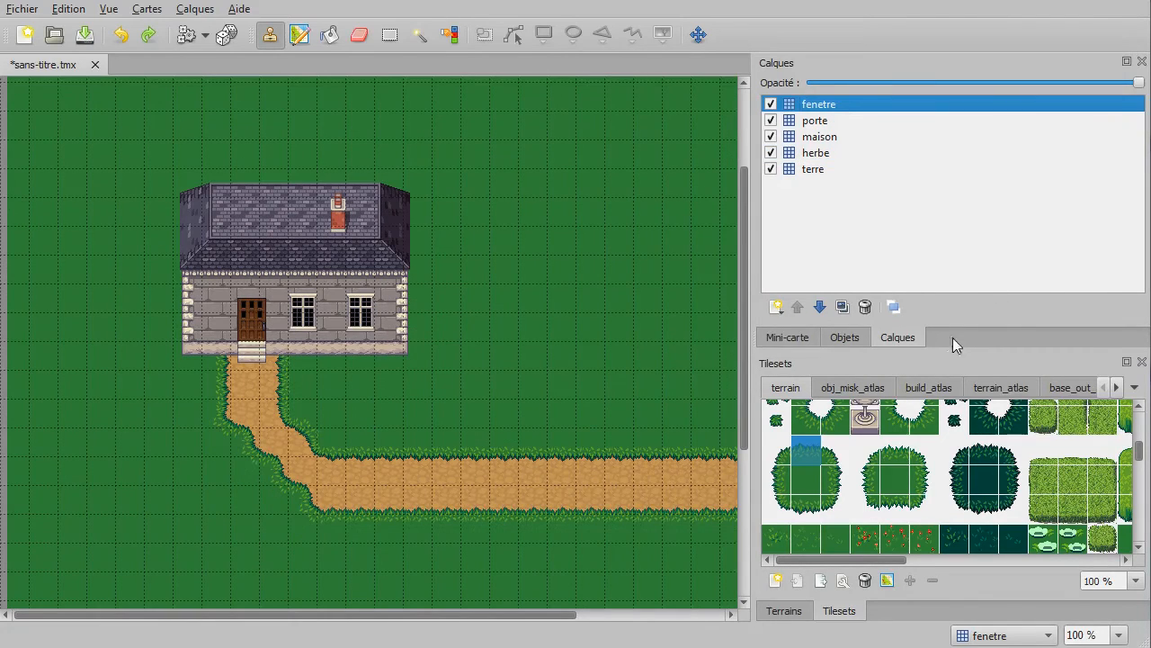
click(774, 310)
click(797, 330)
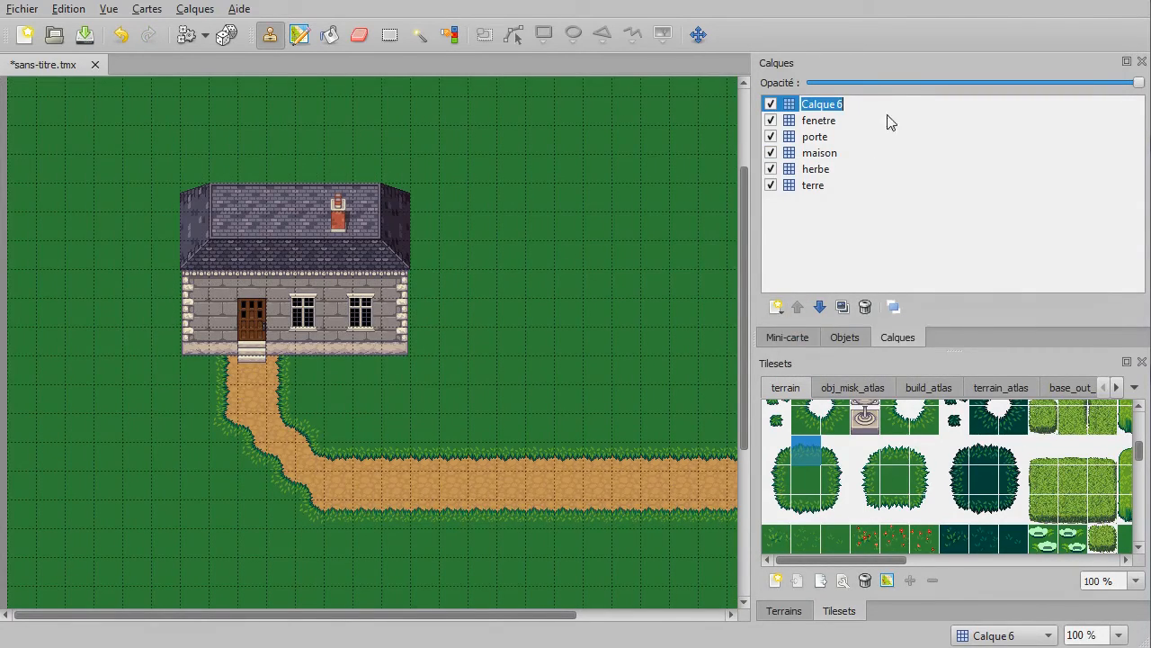
text(arbre)
key(Return)
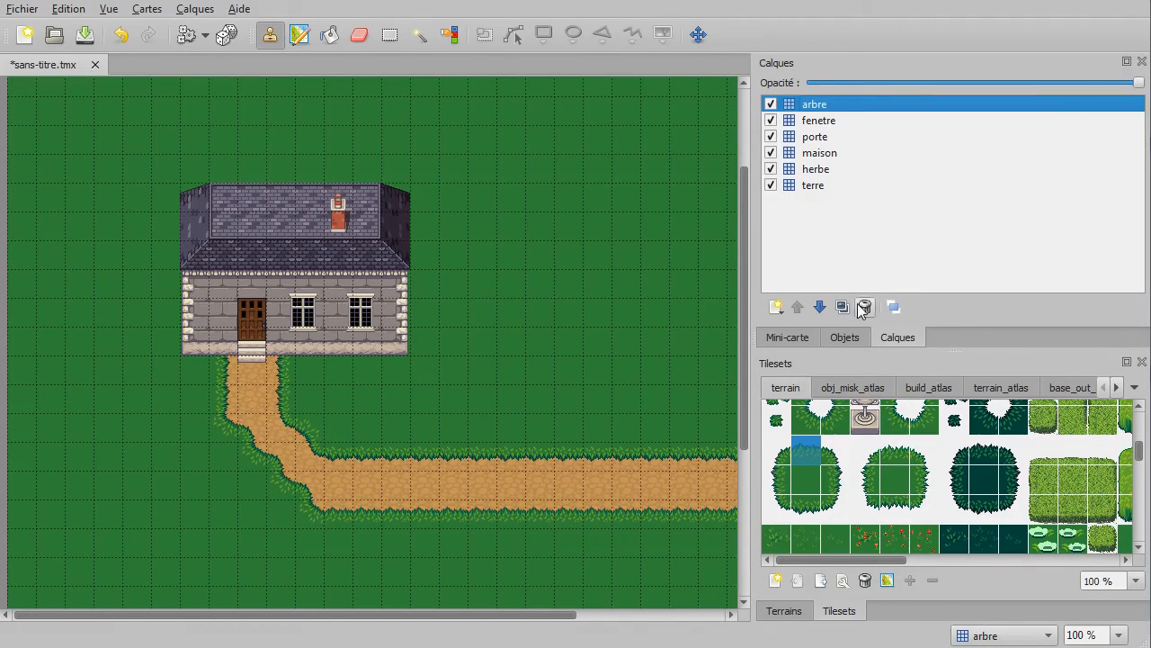
Step: Import plant repack.png as a new image-based tileset named plant repack with 32 x 32 px tiles, and display its tiles
click(1118, 388)
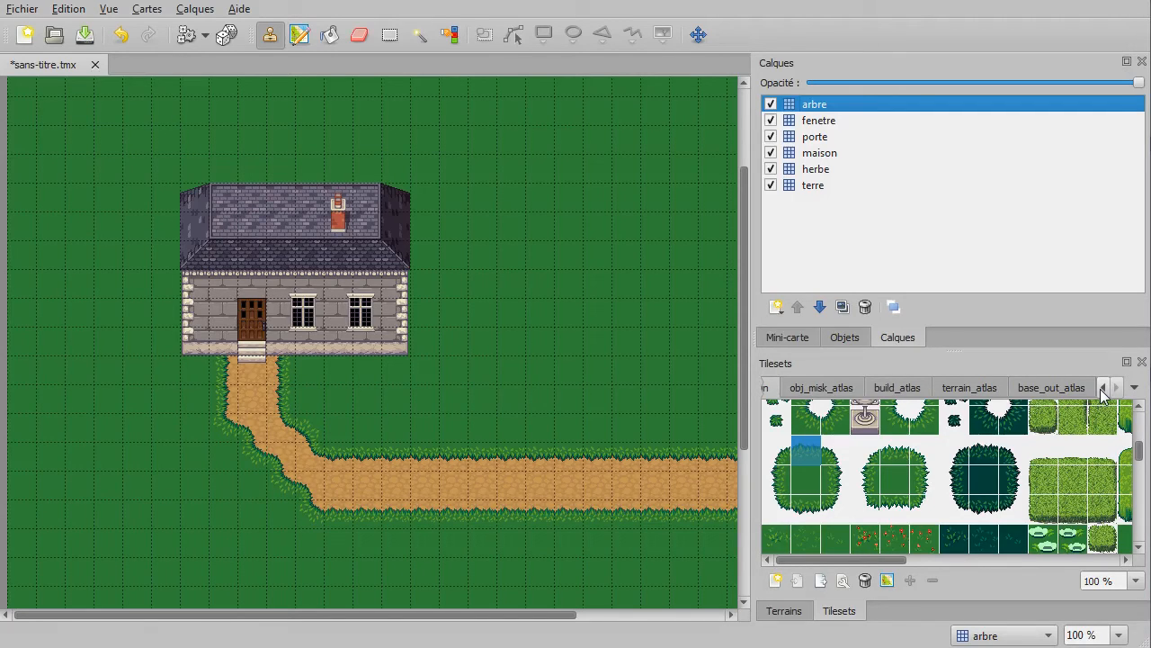
click(1103, 388)
click(863, 385)
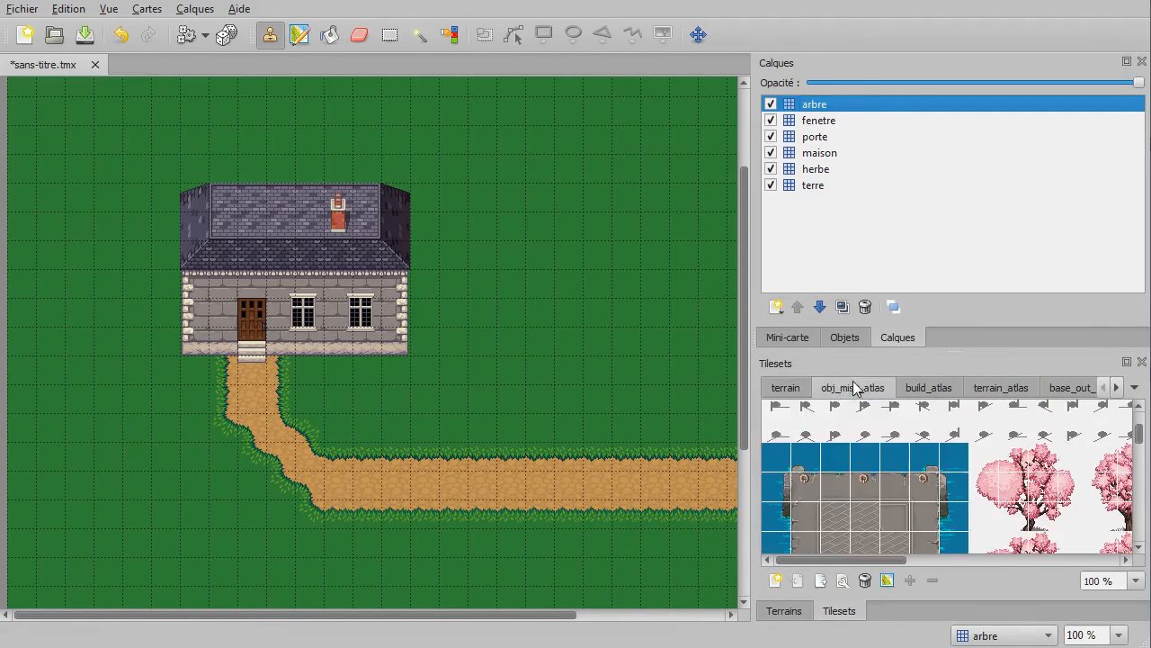
click(936, 389)
click(989, 395)
click(1061, 387)
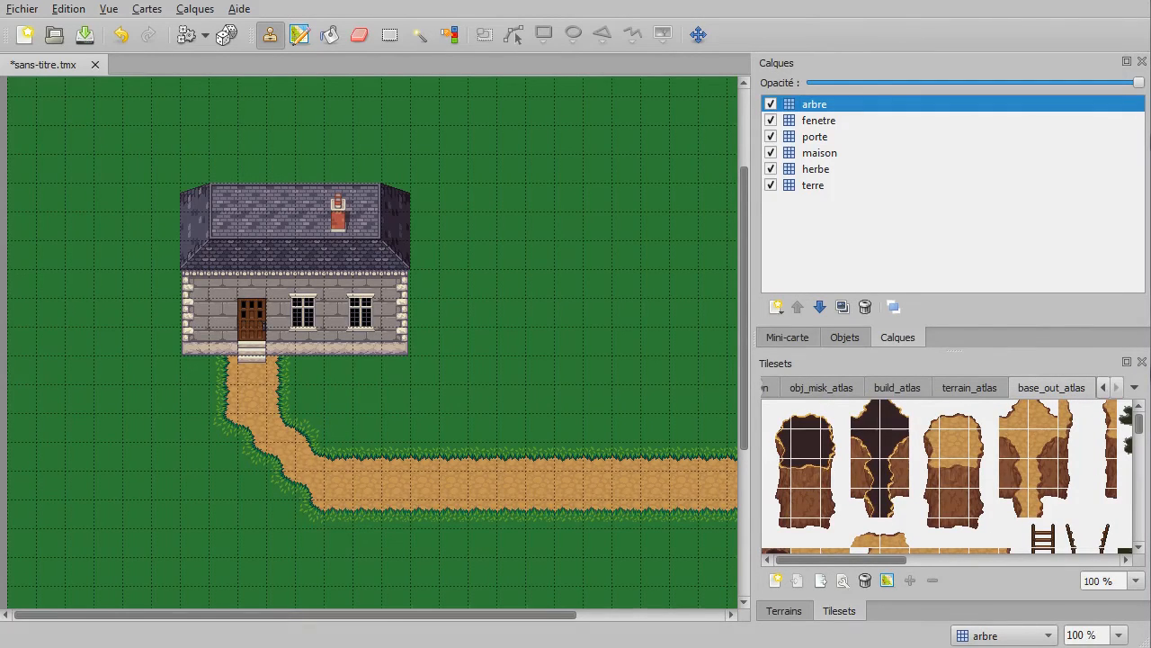
drag(1150, 540, 892, 471)
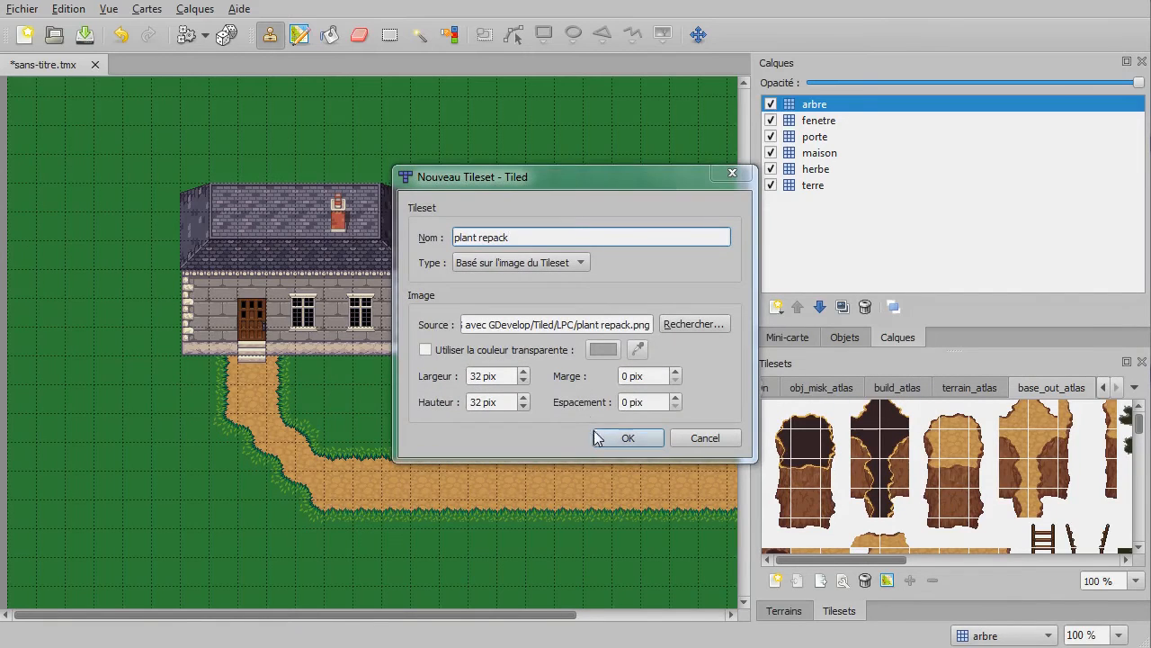
click(601, 435)
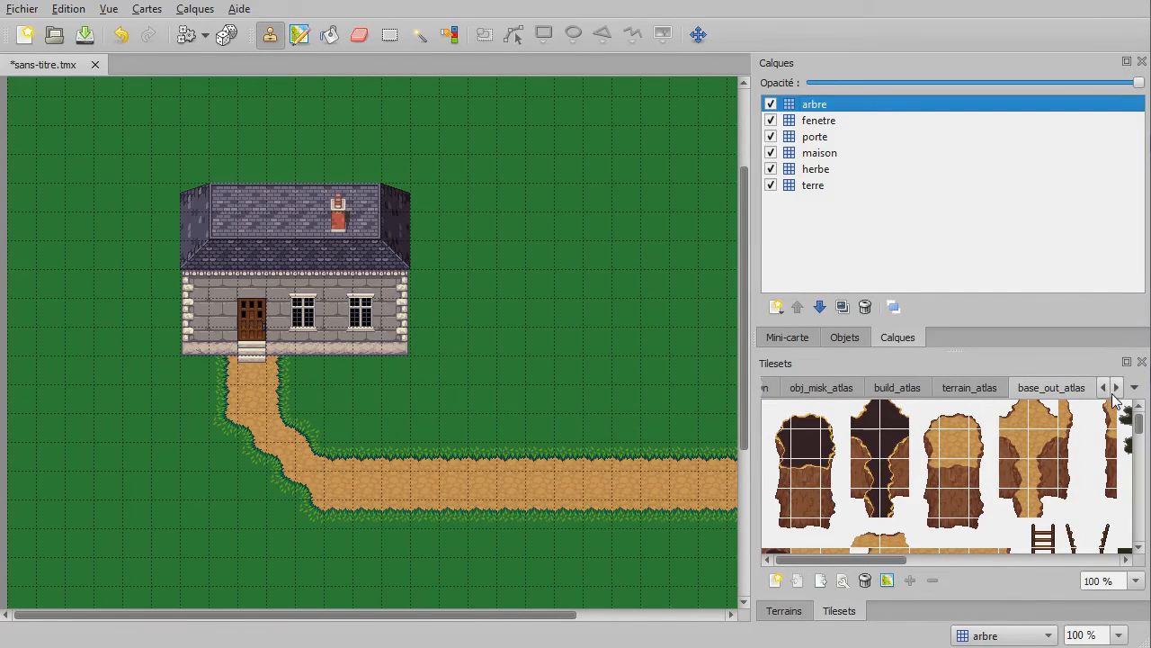
click(1116, 388)
click(1089, 390)
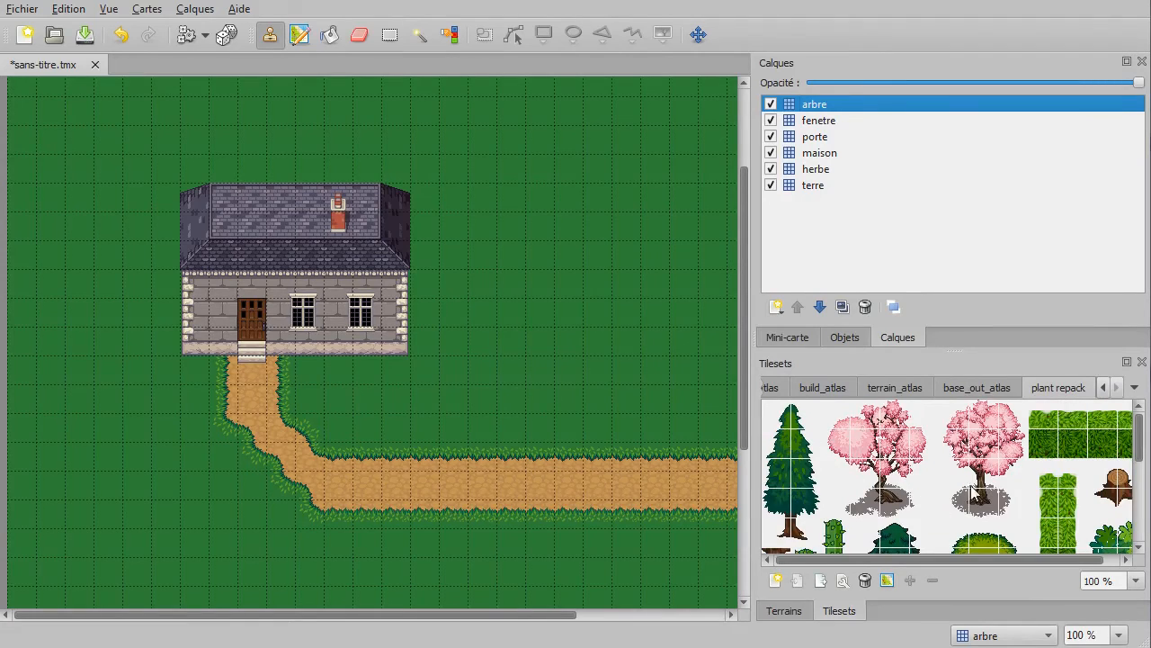
Step: Pick the whole round yellow-green tree with its shadow, 3 x 5 tiles, from the plant repack tileset as the stamp
scroll(972, 493, down, 3)
scroll(961, 495, down, 3)
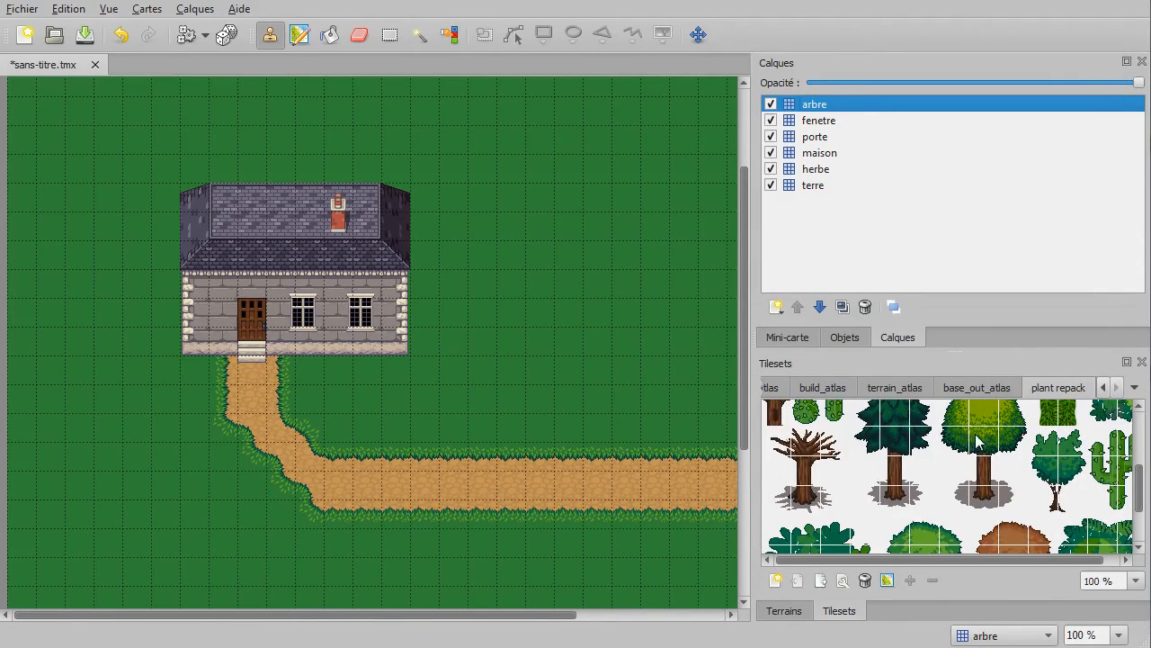
scroll(1004, 425, up, 1)
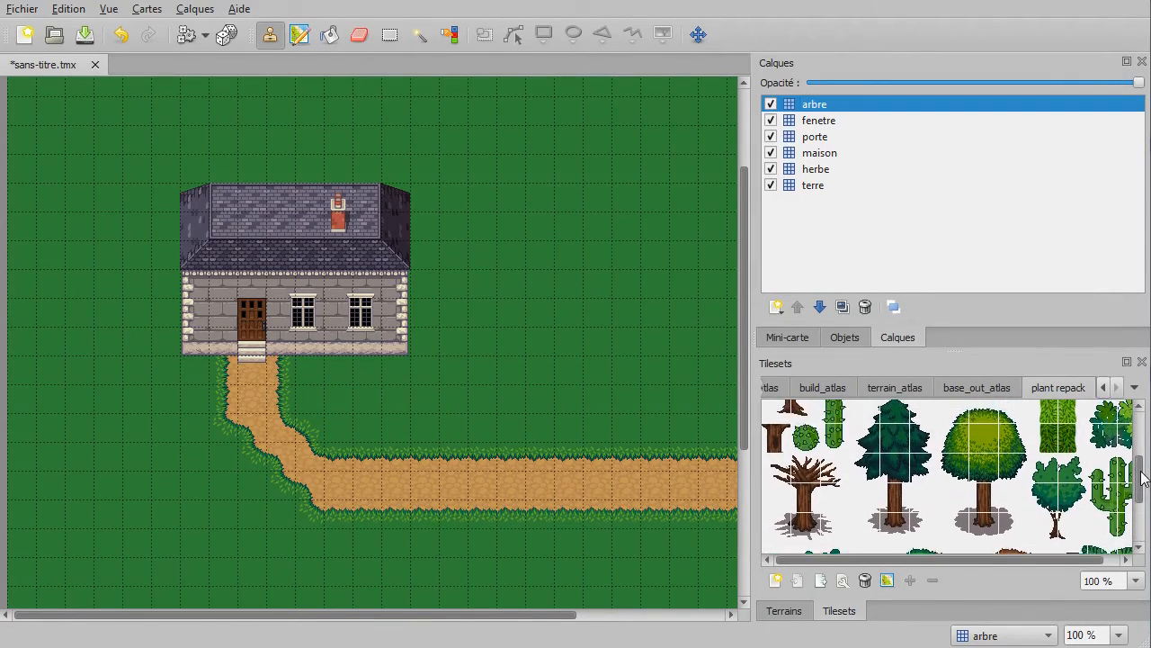
drag(955, 412, 1018, 525)
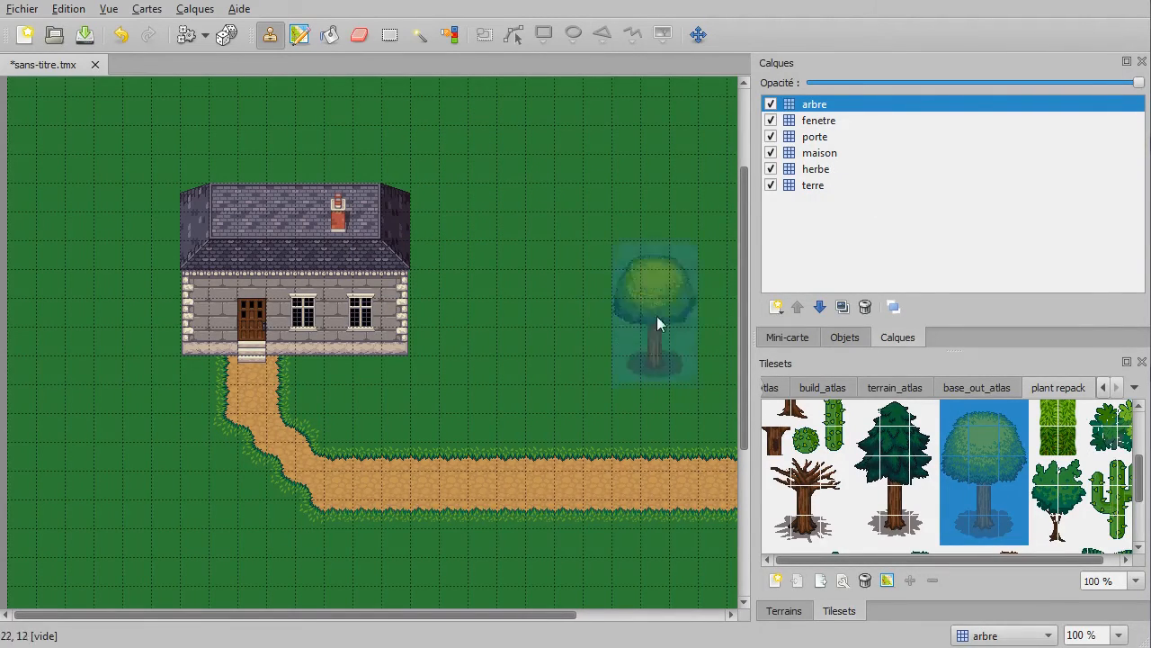
Step: Try stamping the tree on the herbe layer behind the upper-right corner of the house roof, and undo it
click(828, 170)
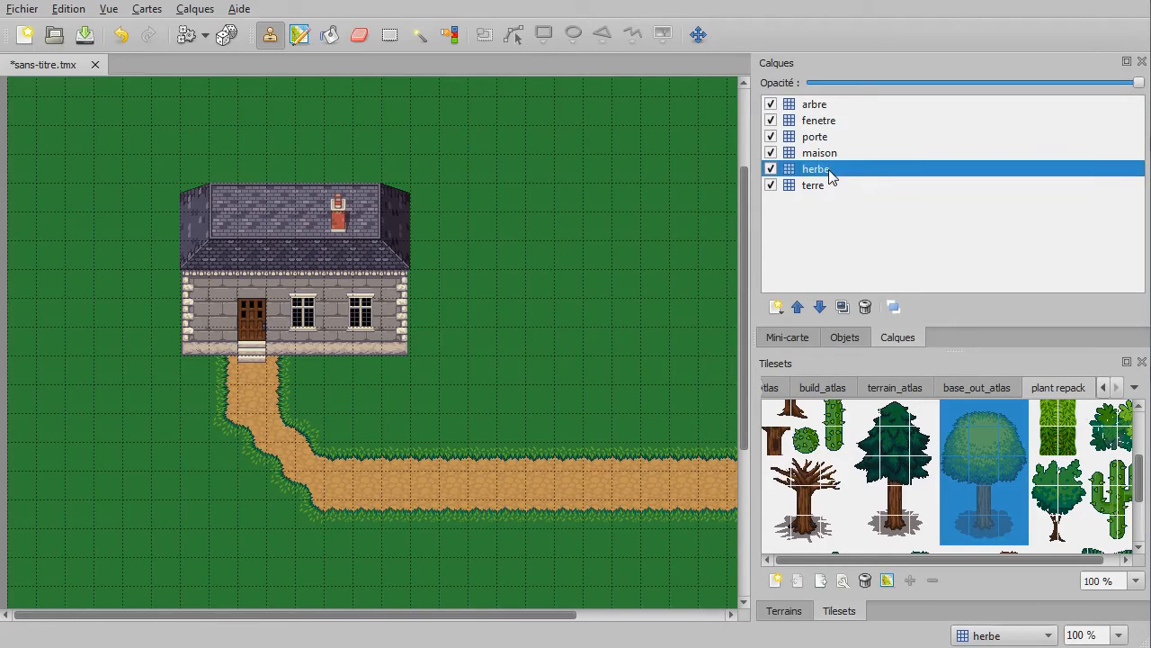
click(389, 173)
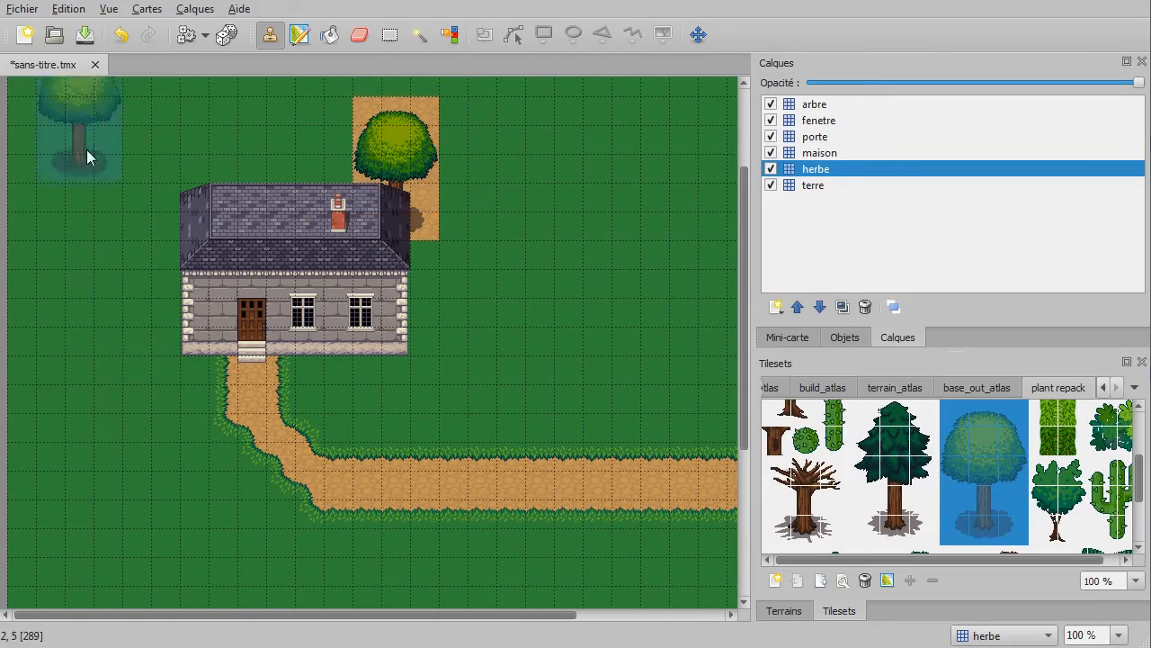
click(135, 35)
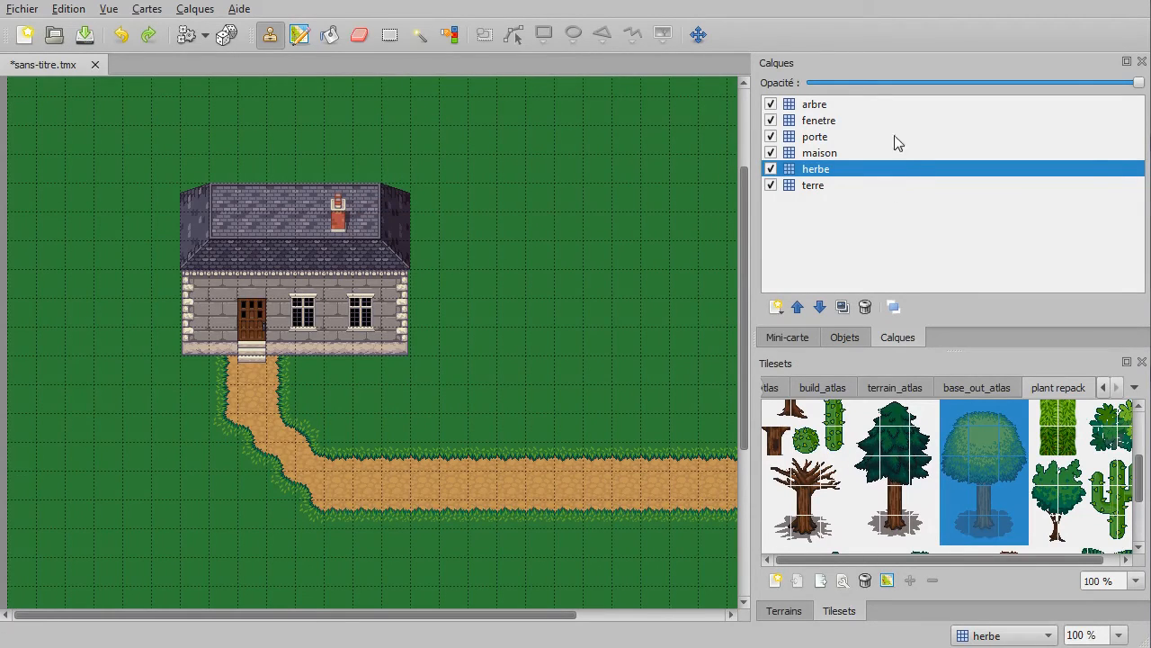
Step: On the arbre layer, stamp trees just right of the house, directly below the horizontal path, and above the path near the map's right edge
click(812, 106)
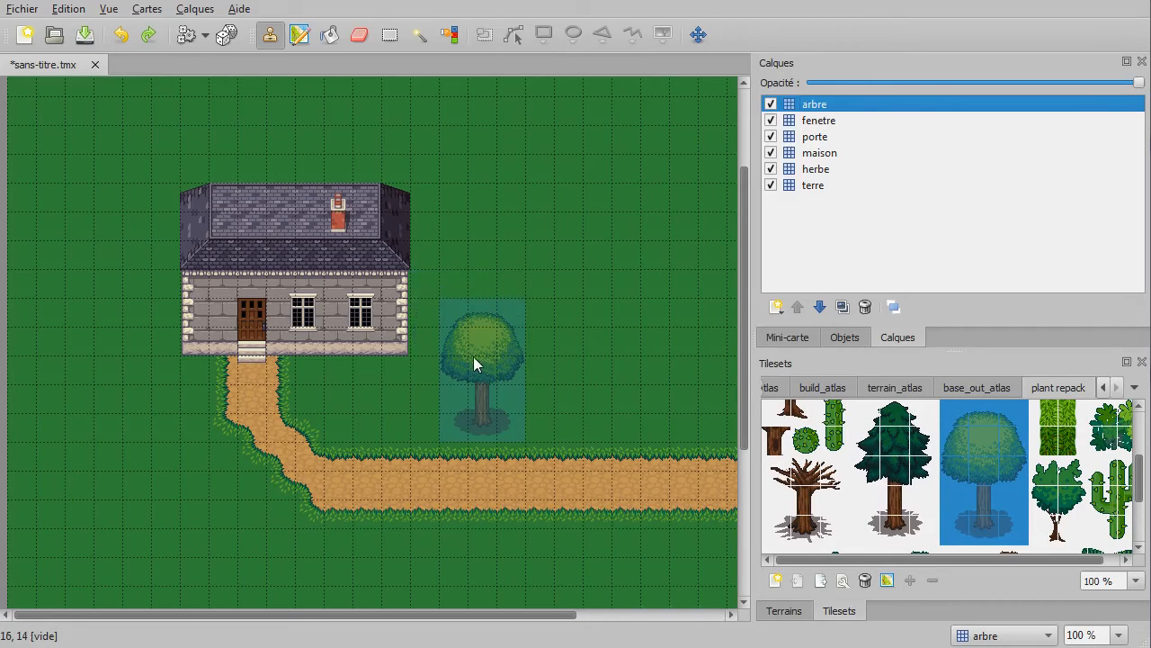
click(488, 362)
drag(496, 617, 657, 619)
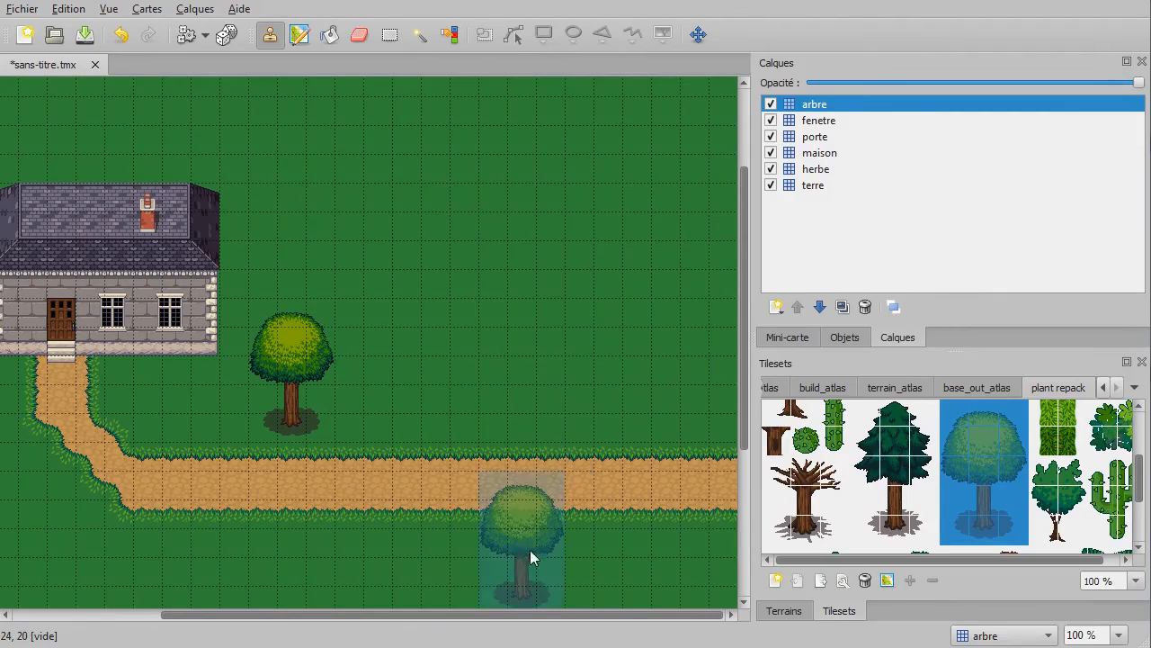
click(446, 560)
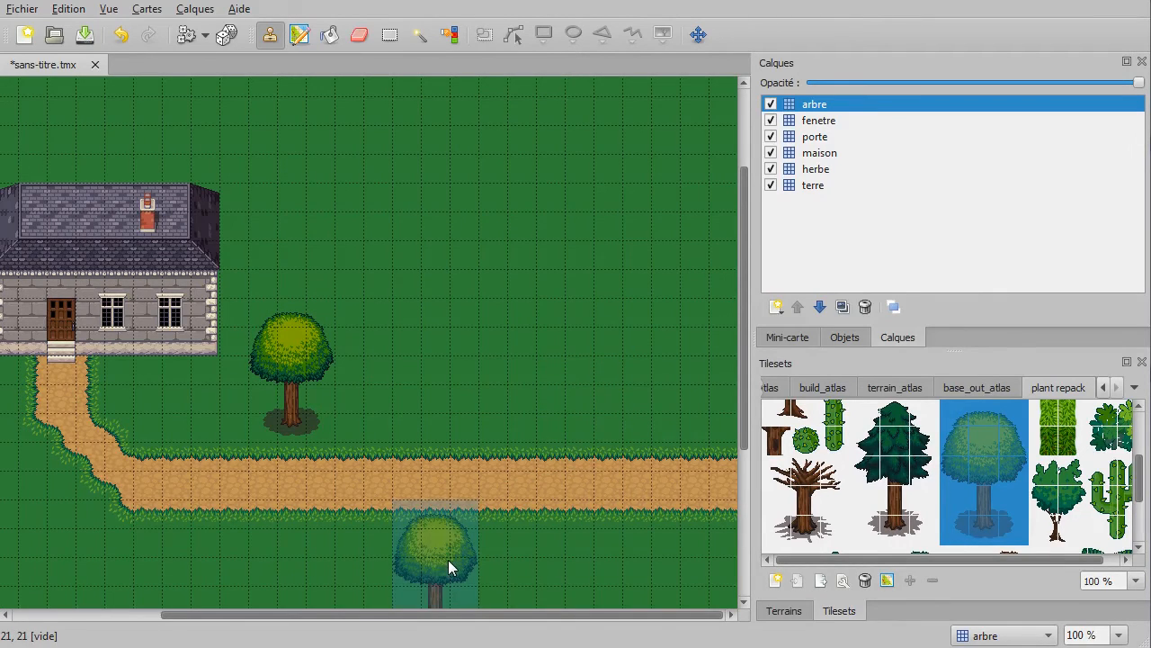
click(652, 374)
Step: Stamp three more trees across the grass south of the path and two north of the house, near the map's upper left and upper right
ctrl+scroll(447, 339, down, 2)
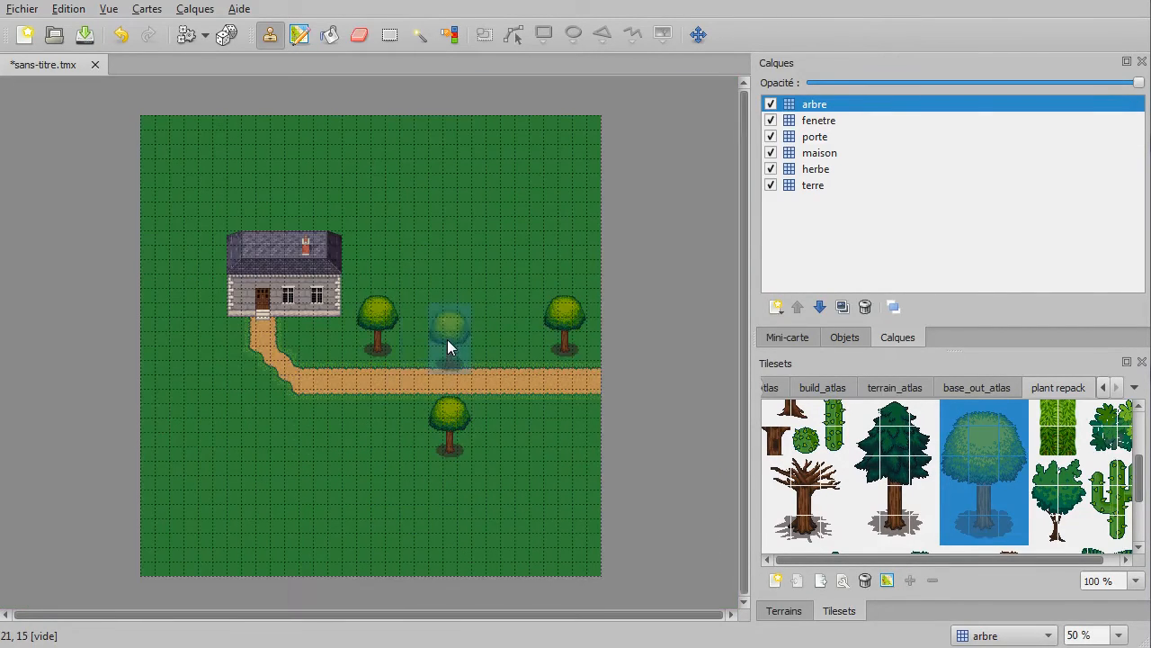
click(266, 459)
click(358, 511)
click(547, 497)
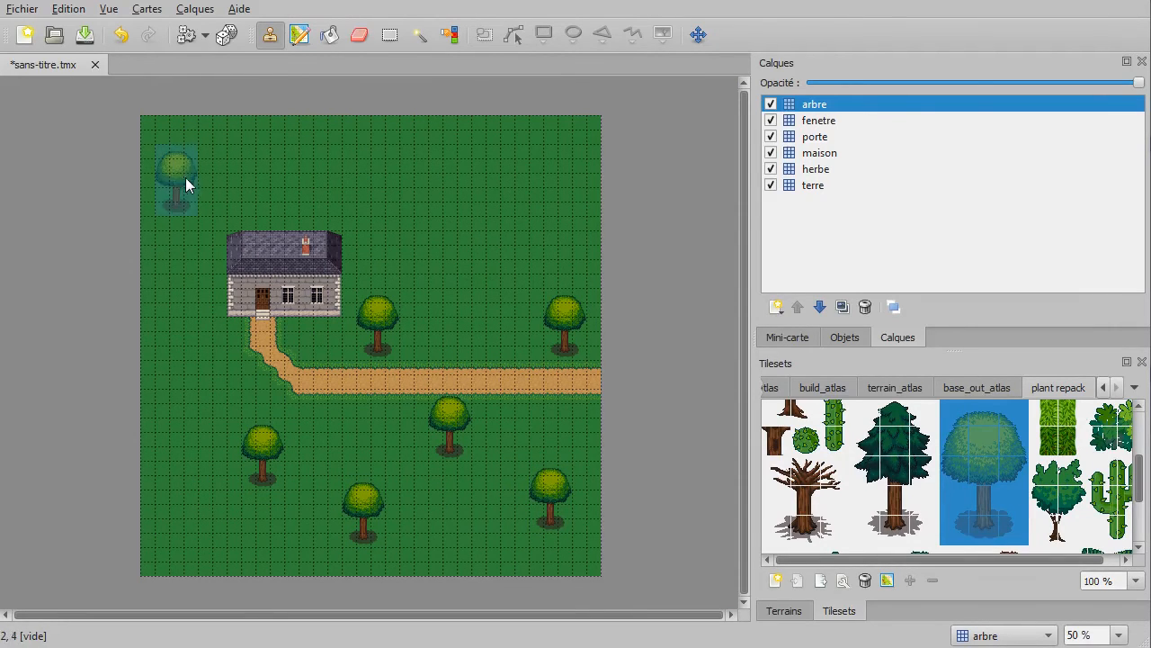
click(446, 183)
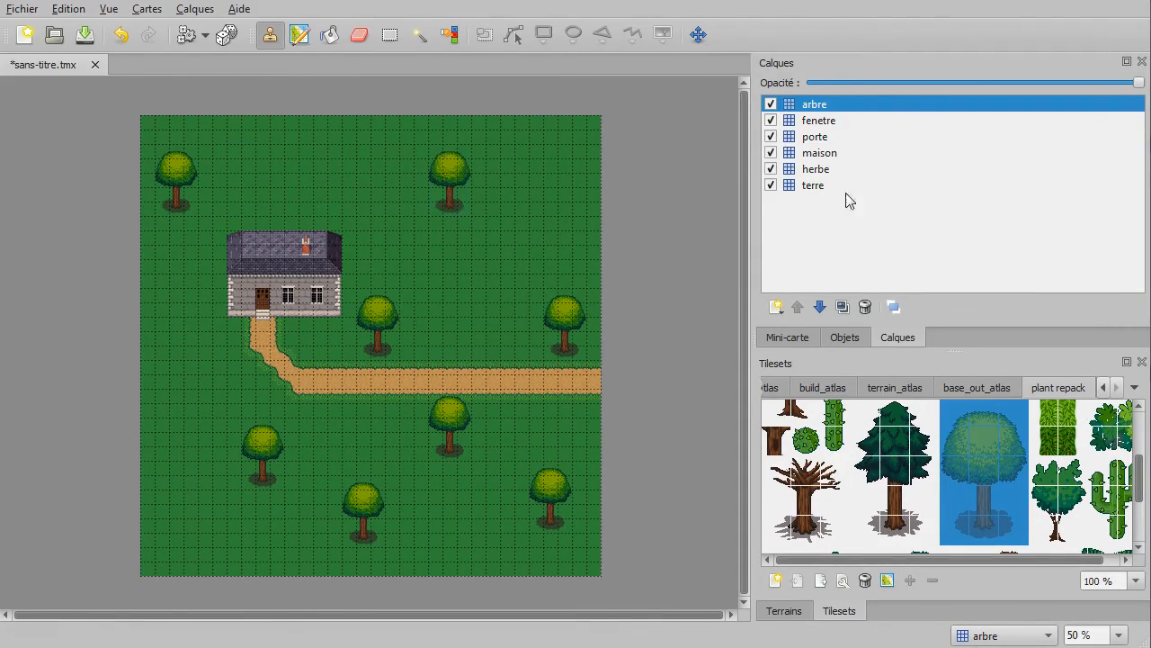
Step: Add a new tile layer named arbre0
click(776, 306)
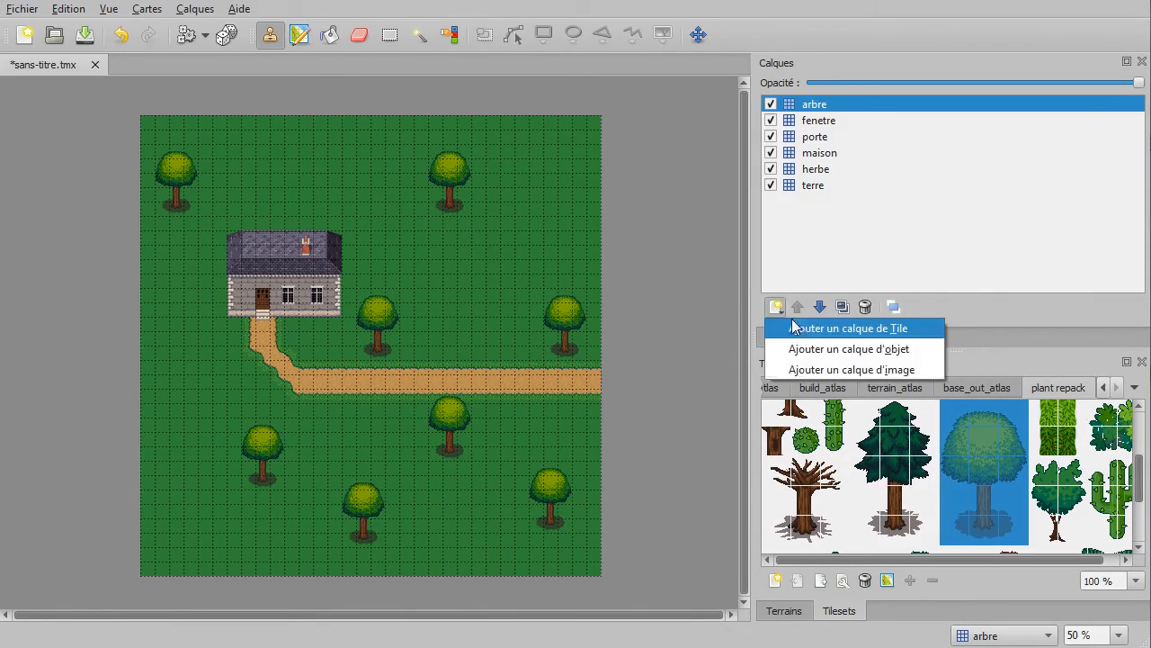
click(827, 327)
text(a)
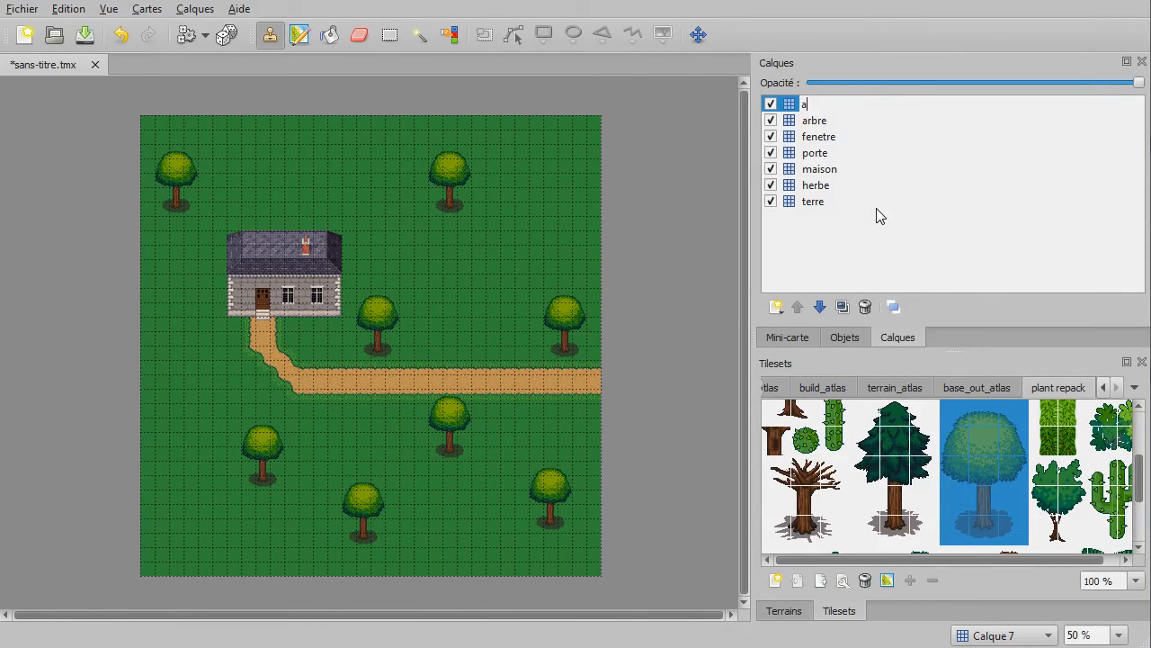
text(rbre0)
key(Return)
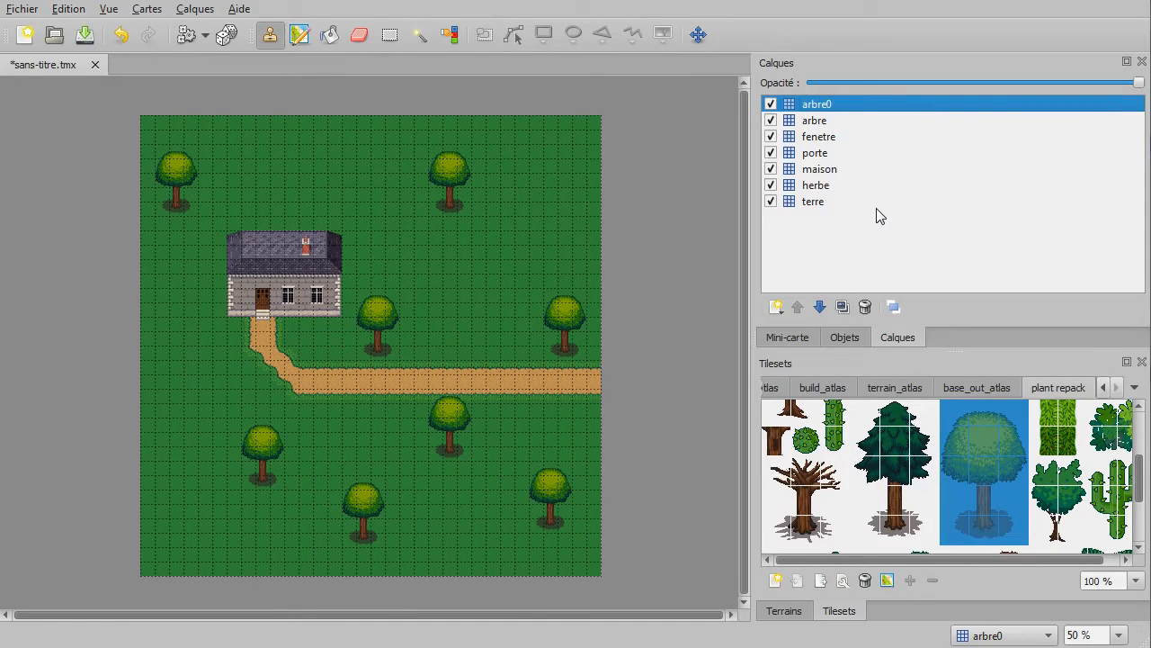
Step: Move the arbre0 layer down the stack until it sits between the maison and herbe layers
click(821, 307)
click(820, 306)
click(821, 307)
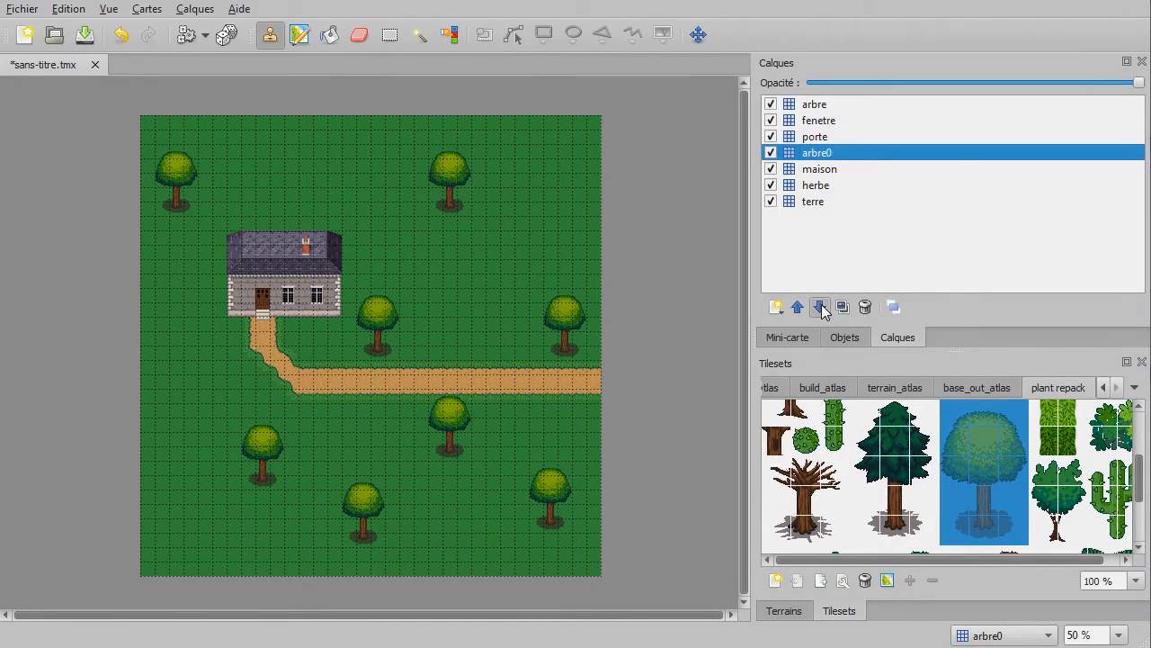
click(821, 307)
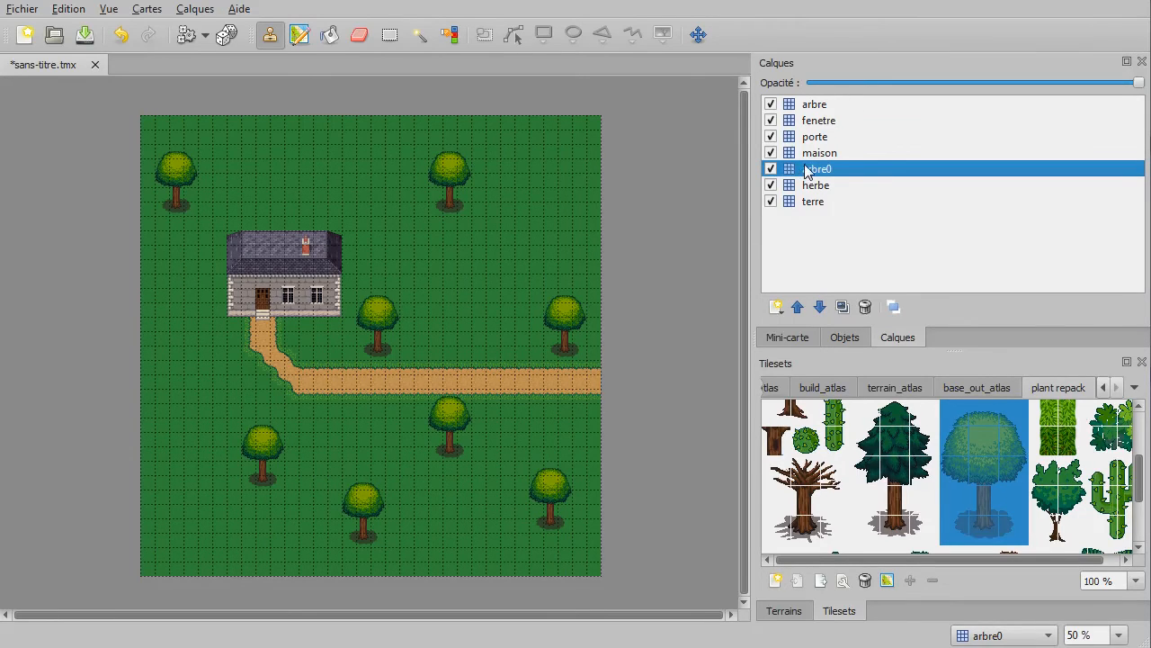
Step: Stamp two trees on the arbre0 layer behind the house, one at the roof's left corner and one behind its right part
click(235, 235)
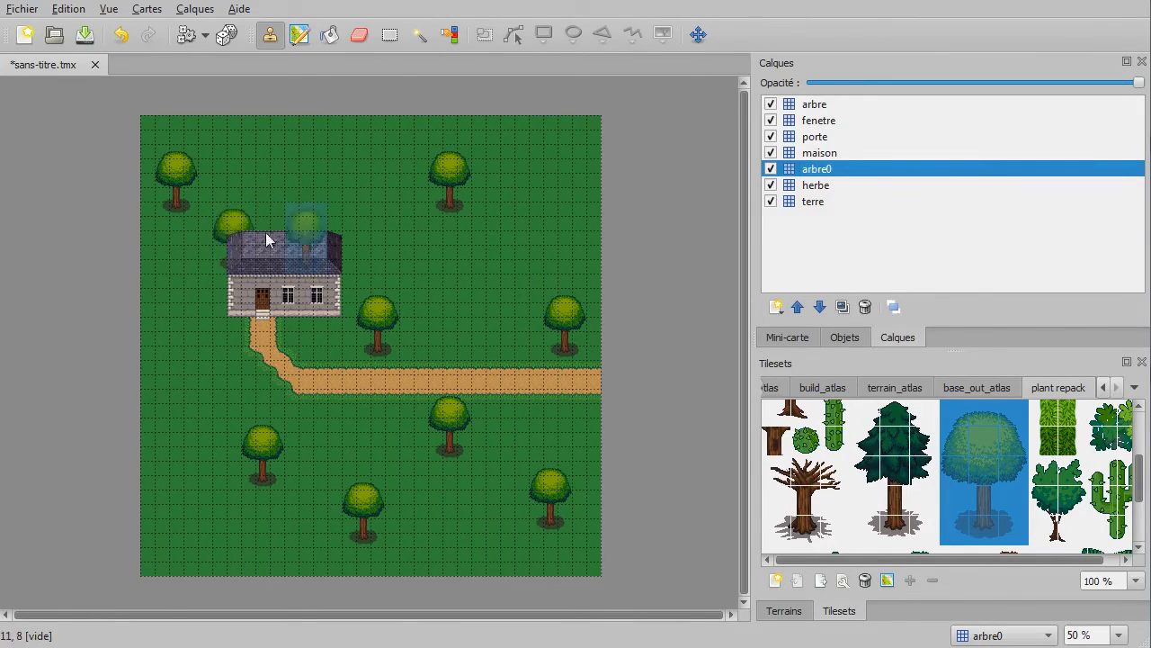
click(324, 214)
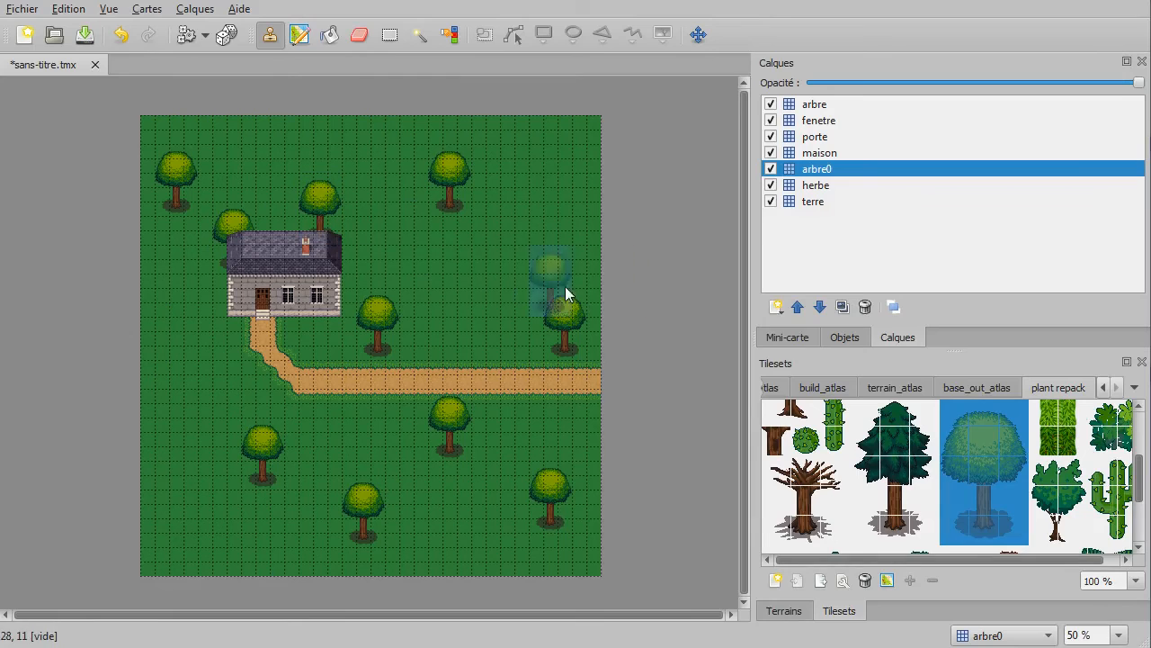
ctrl+scroll(329, 216, up, 3)
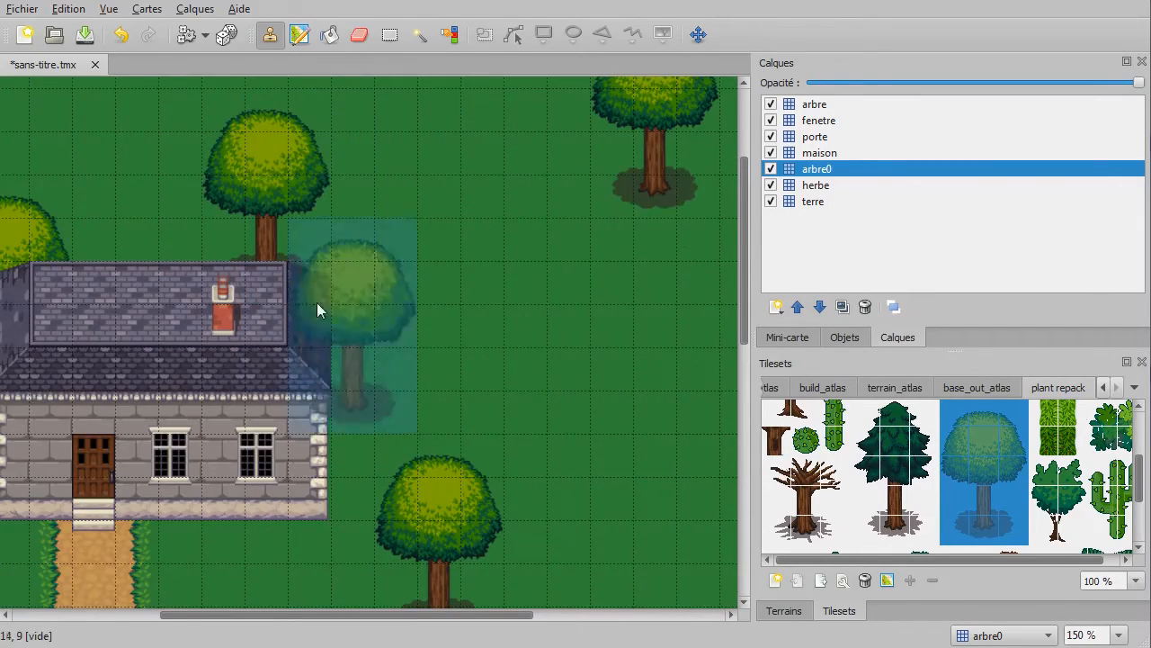
ctrl+scroll(509, 302, down, 1)
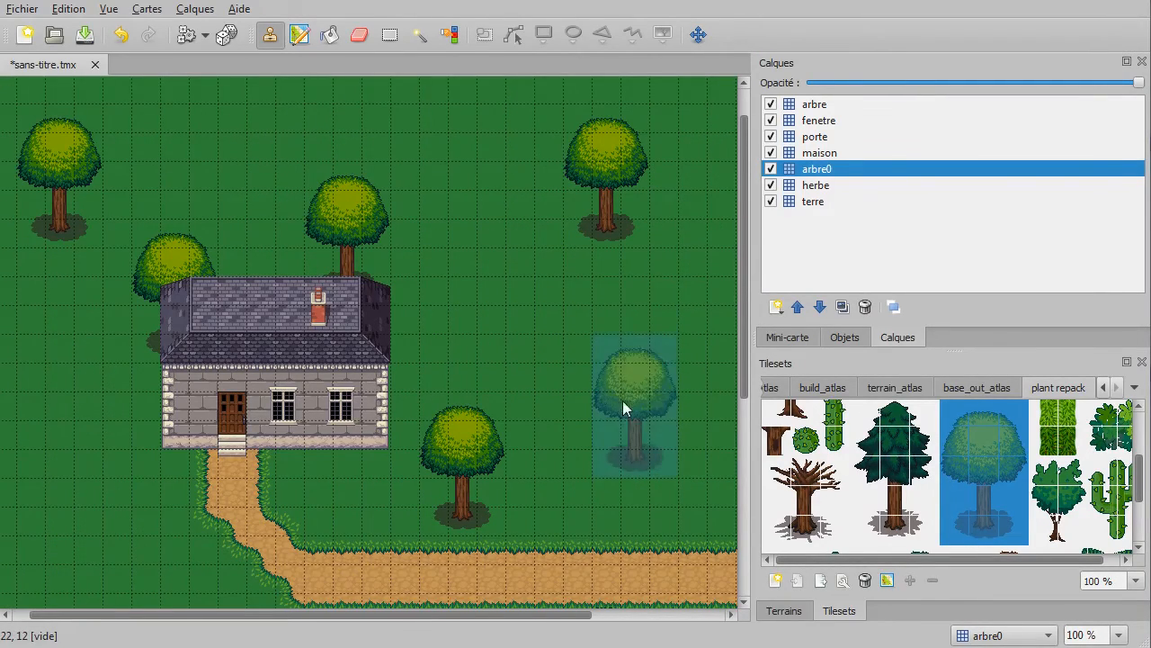
Step: Make arbre the current layer and look through the plant repack, base_out_atlas, build_atlas and obj_misk_atlas tilesets for more scenery
click(824, 106)
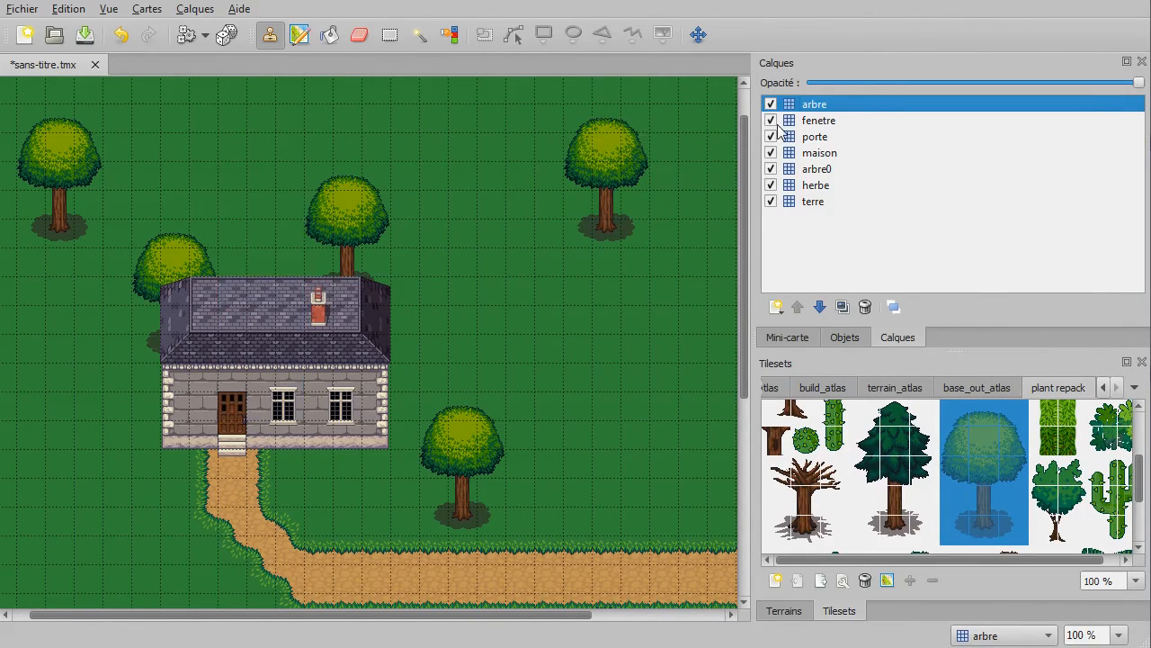
scroll(985, 454, down, 3)
scroll(971, 457, up, 3)
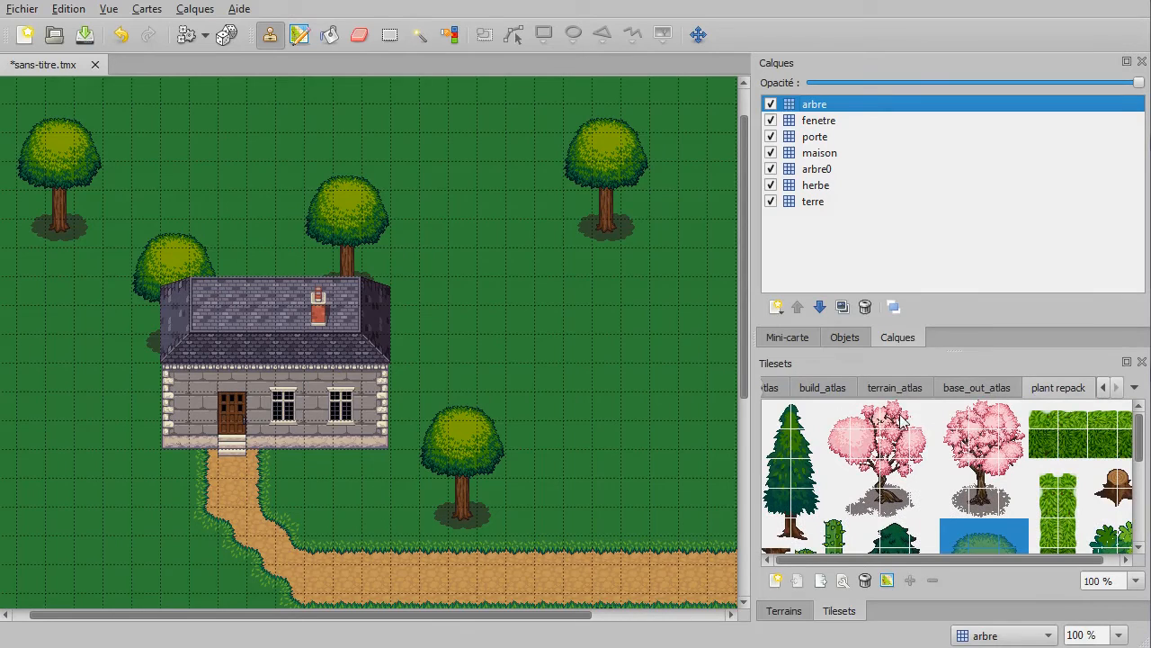
click(977, 387)
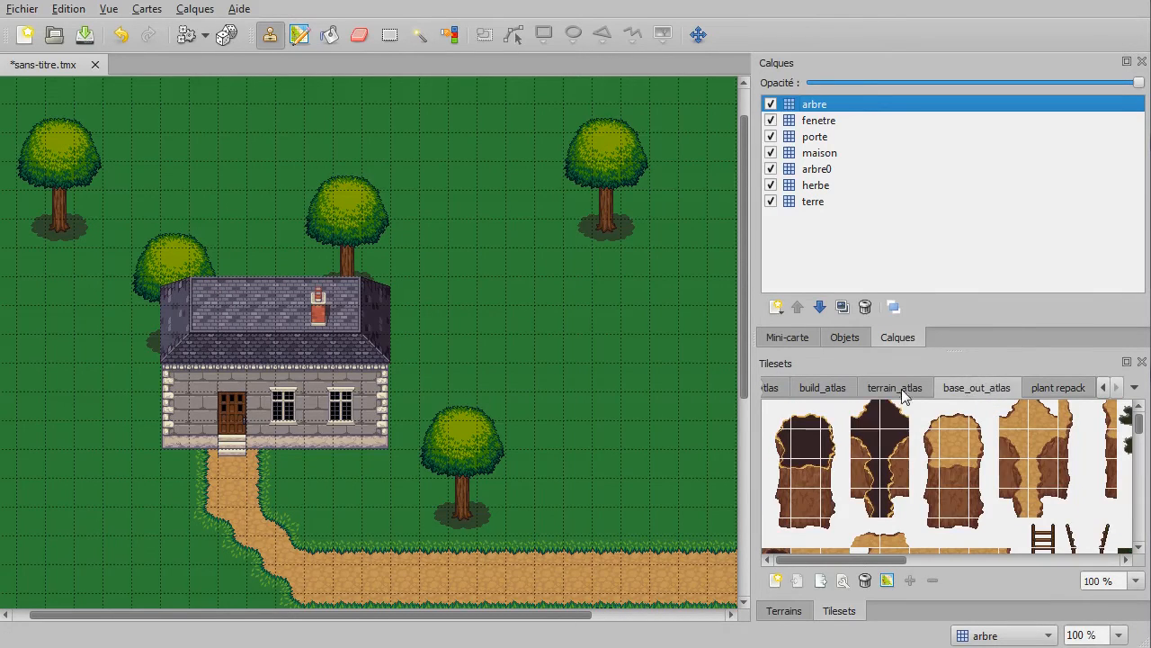
click(826, 387)
click(771, 395)
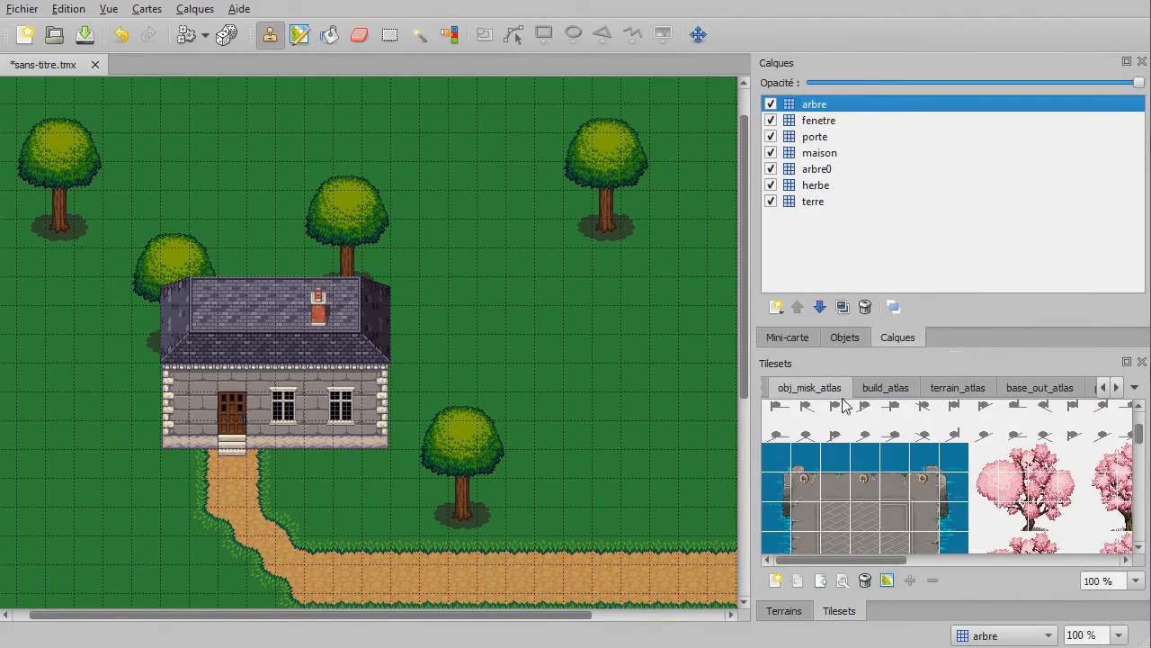
click(1105, 392)
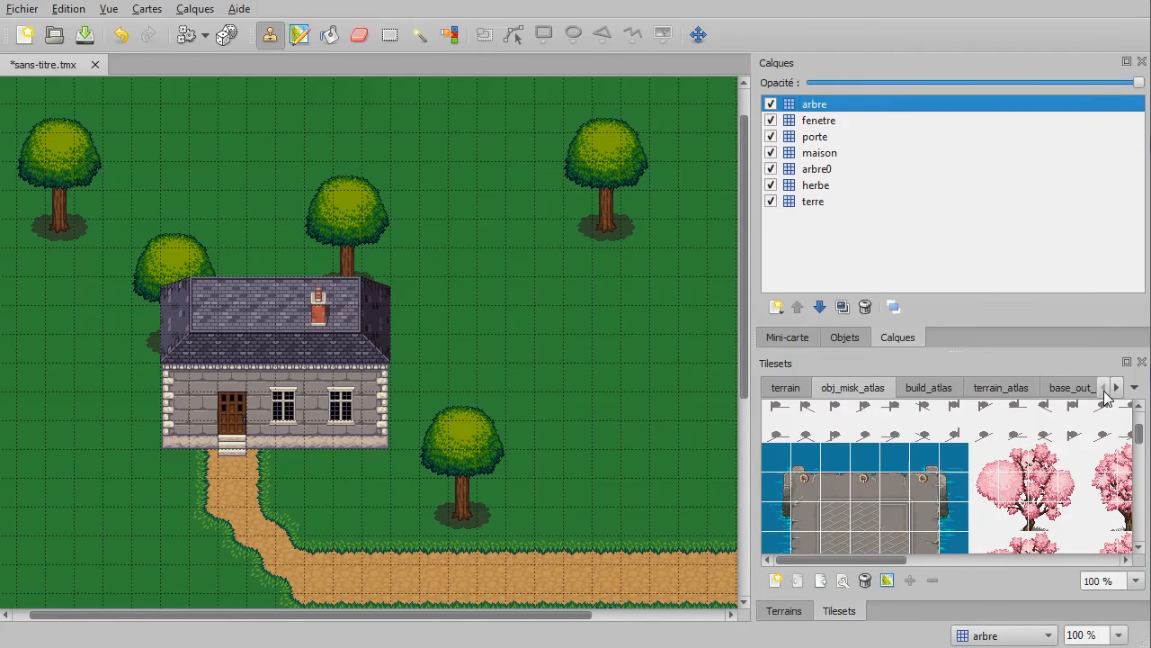
Step: Look through the terrain tileset for grass and ground-decoration tiles
click(775, 393)
scroll(920, 471, down, 5)
scroll(921, 471, down, 1)
scroll(921, 471, up, 3)
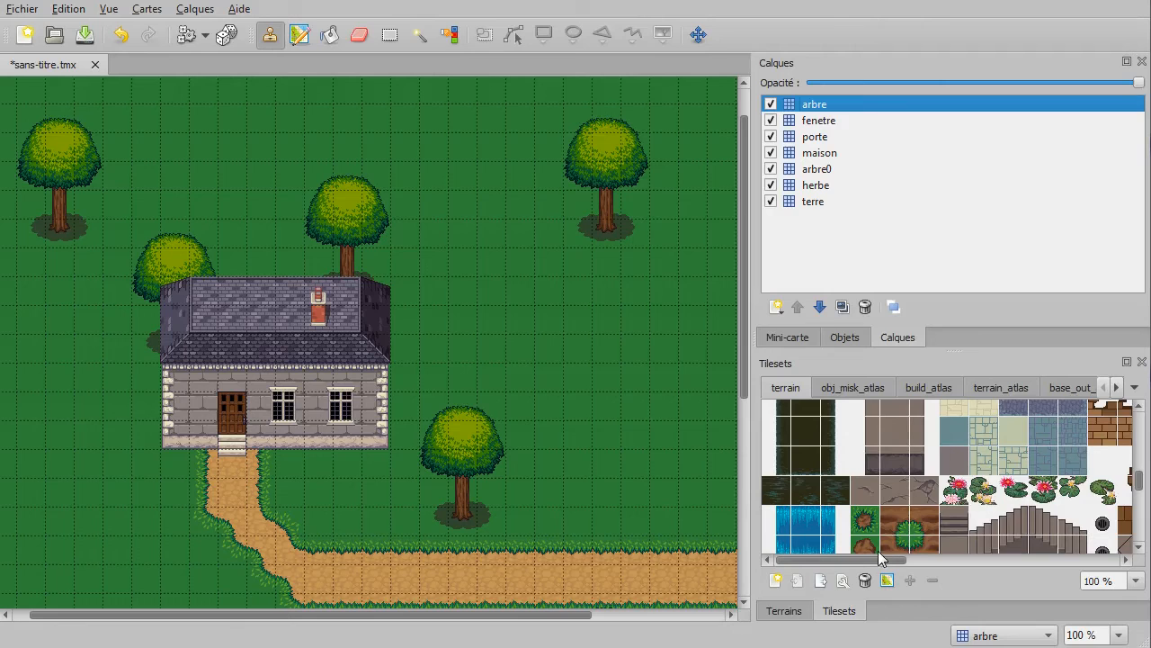
drag(873, 552, 988, 552)
drag(890, 560, 1125, 531)
scroll(1032, 474, up, 2)
scroll(987, 558, down, 5)
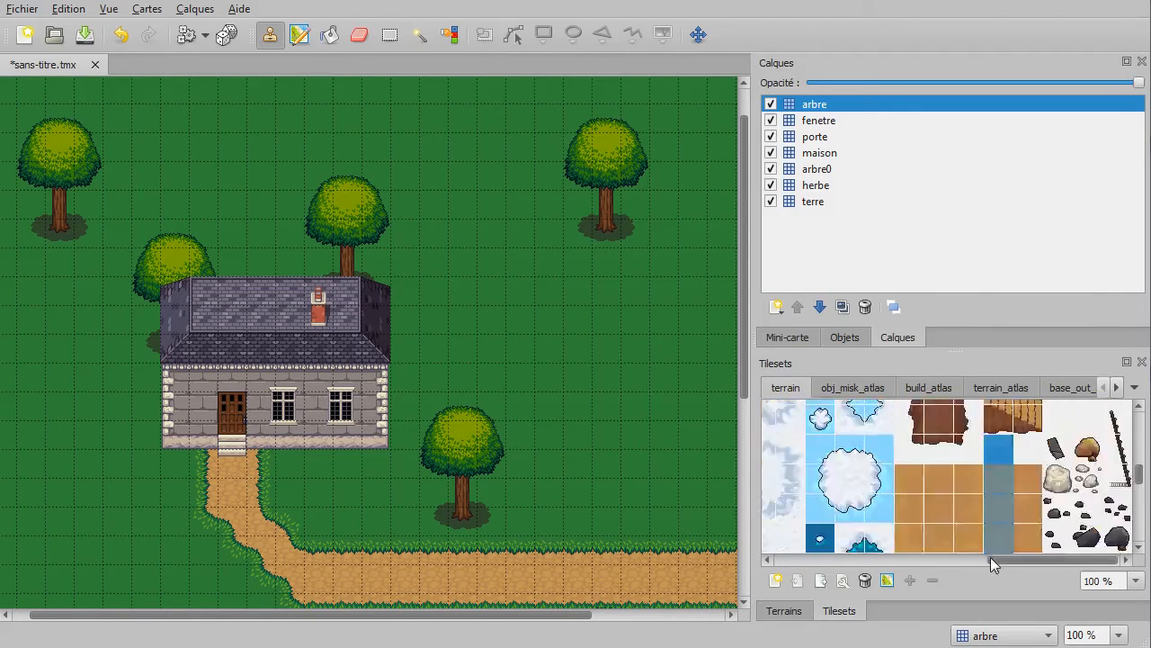
drag(989, 554, 769, 576)
scroll(855, 493, up, 8)
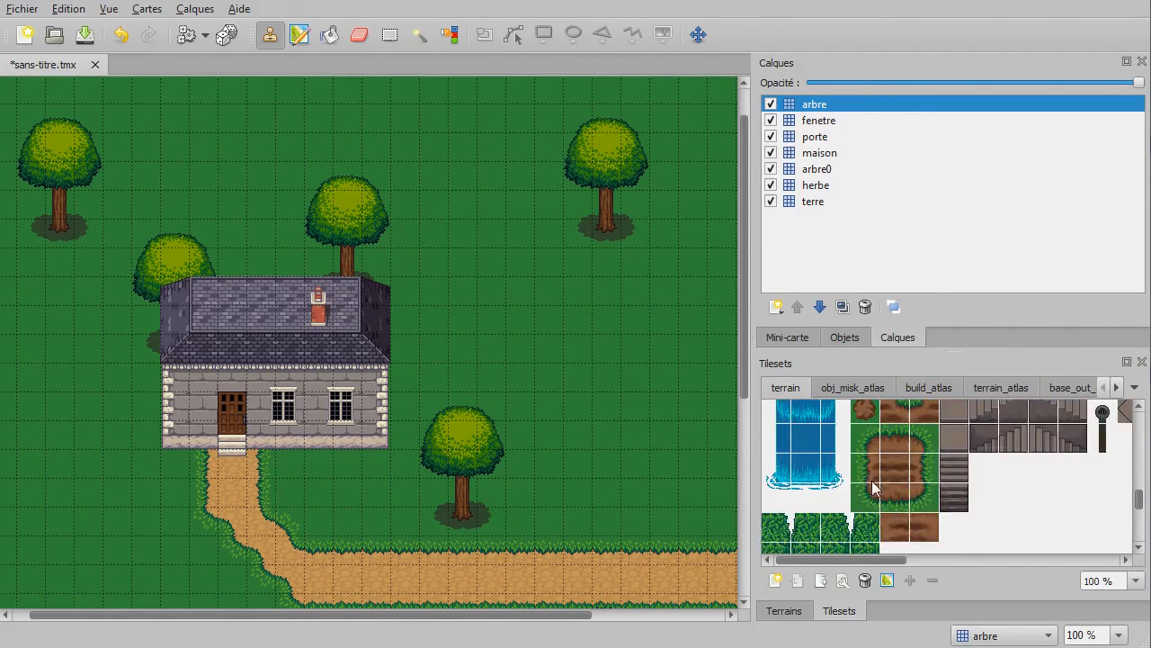
scroll(855, 492, down, 3)
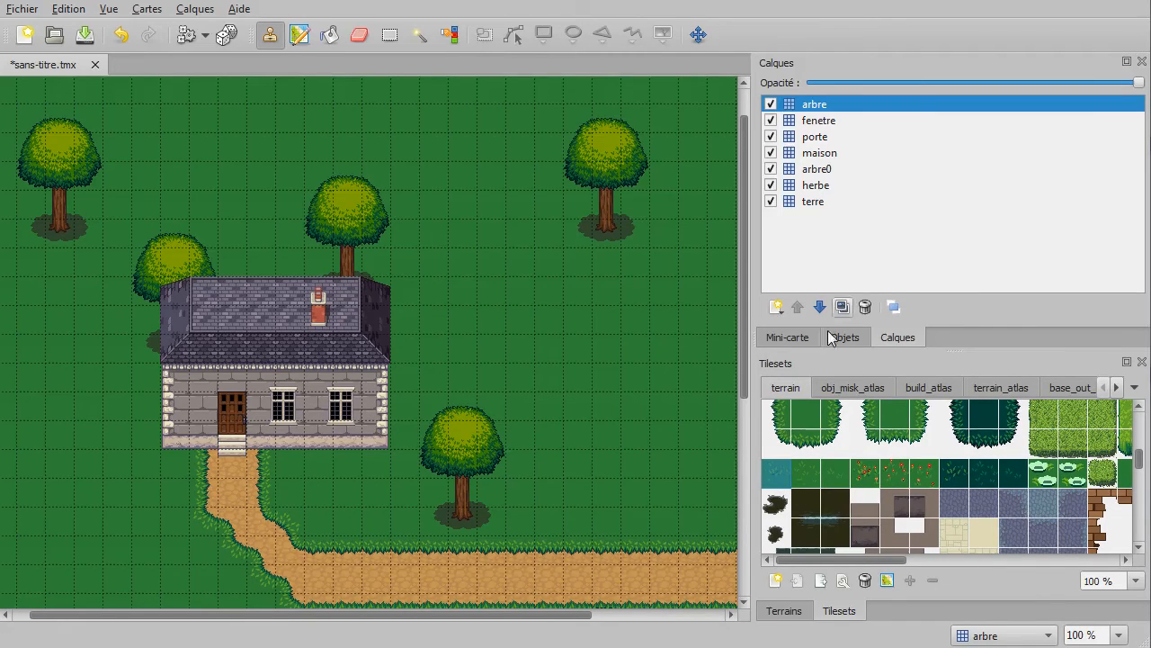
Step: On the herbe layer, scatter the three light grass-tuft tiles from the terrain tileset across the lawn
click(815, 185)
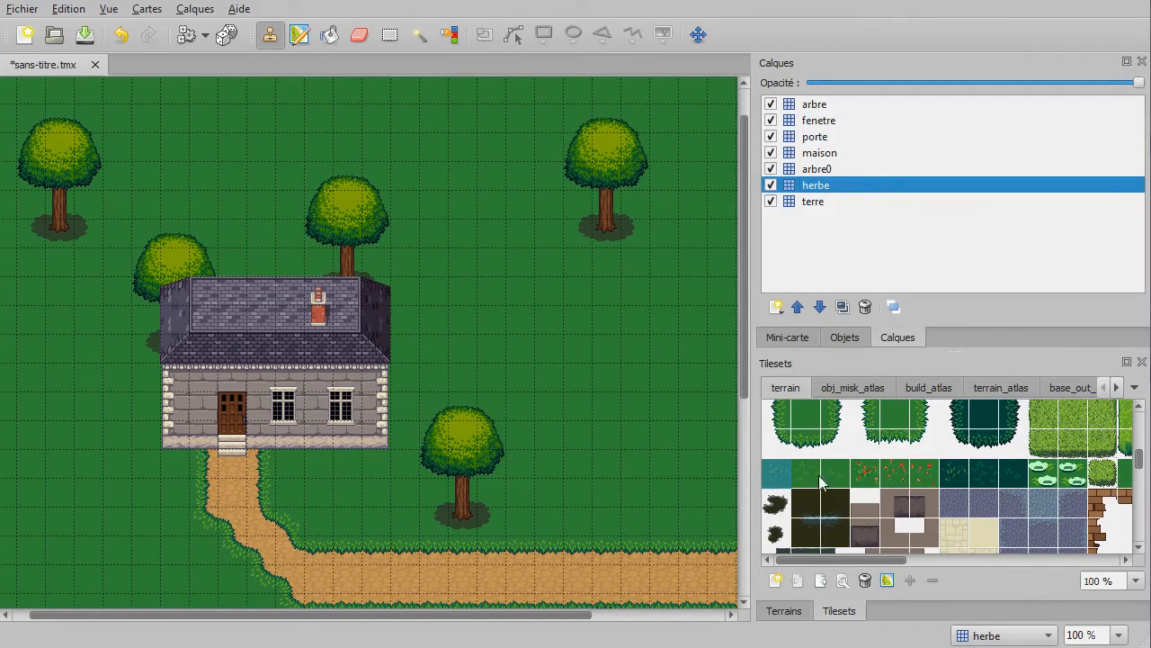
click(326, 491)
click(607, 344)
click(432, 199)
ctrl+scroll(536, 369, down, 2)
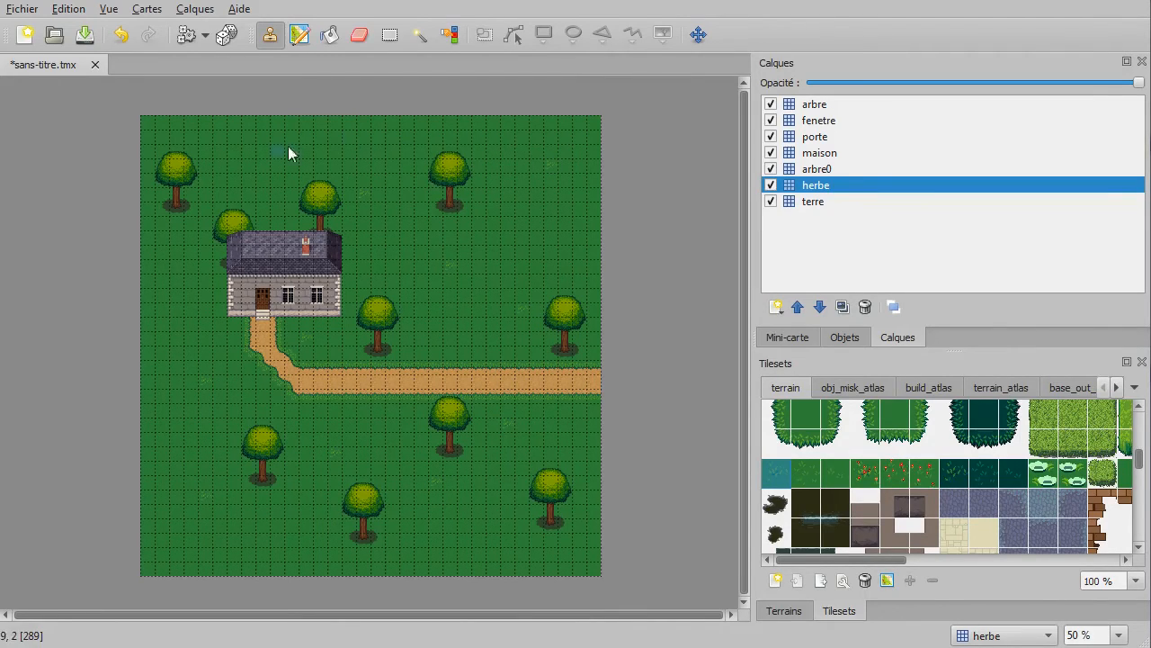
click(805, 473)
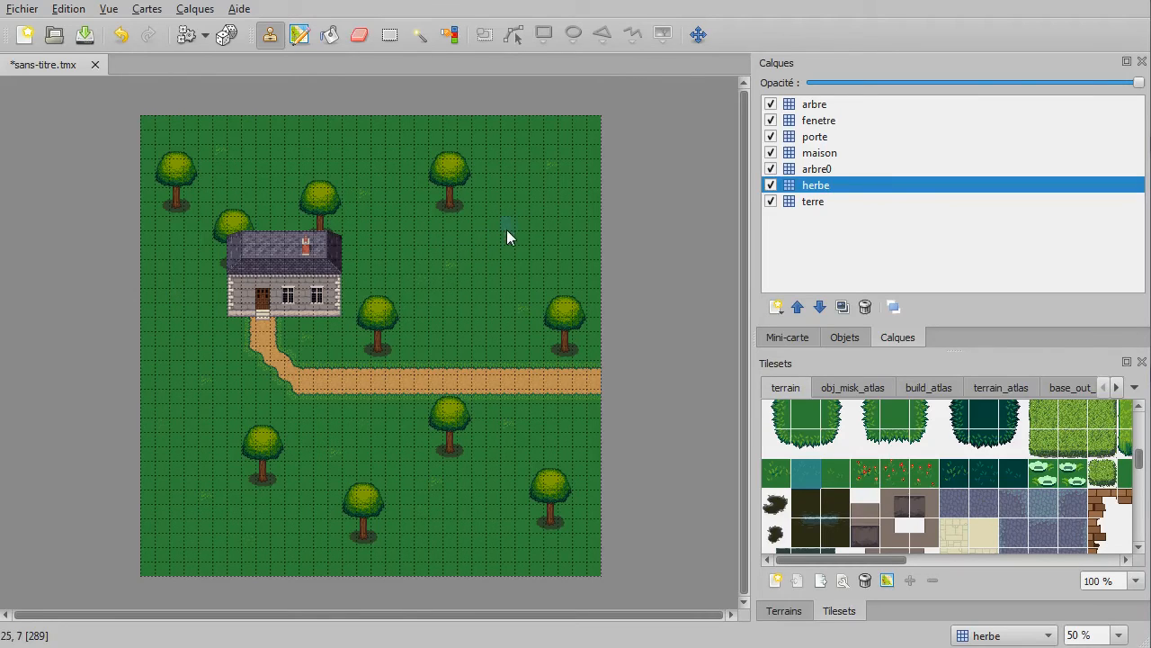
click(836, 473)
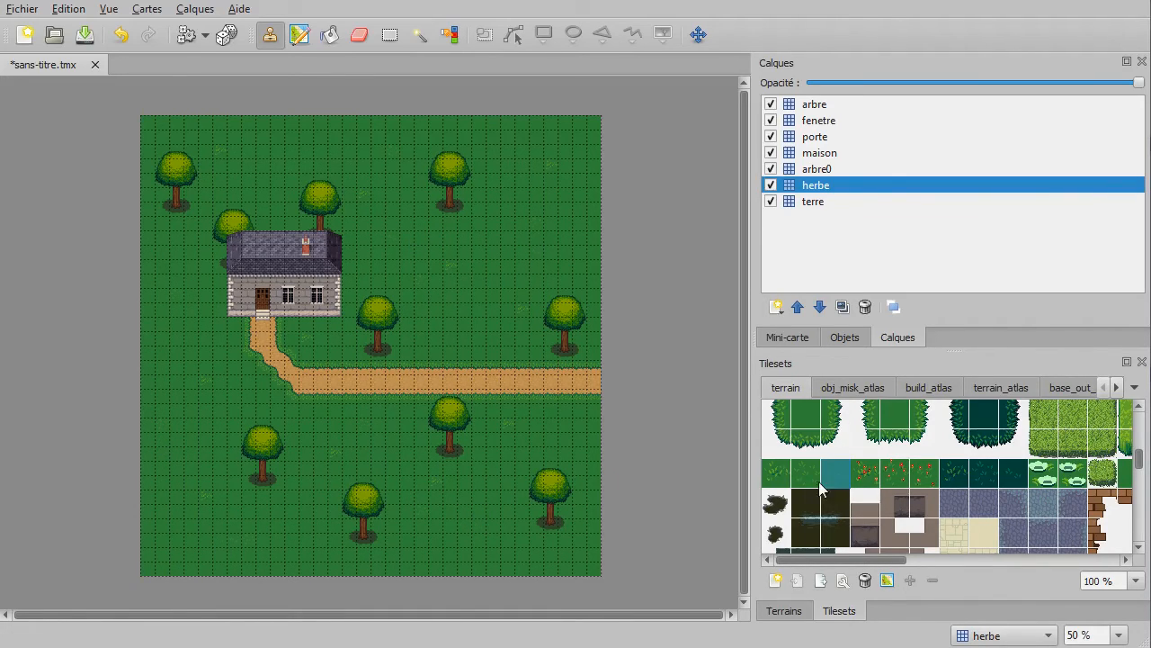
Step: Scatter the three red-flower grass tiles over the lawn around the house and path on the herbe layer
click(863, 475)
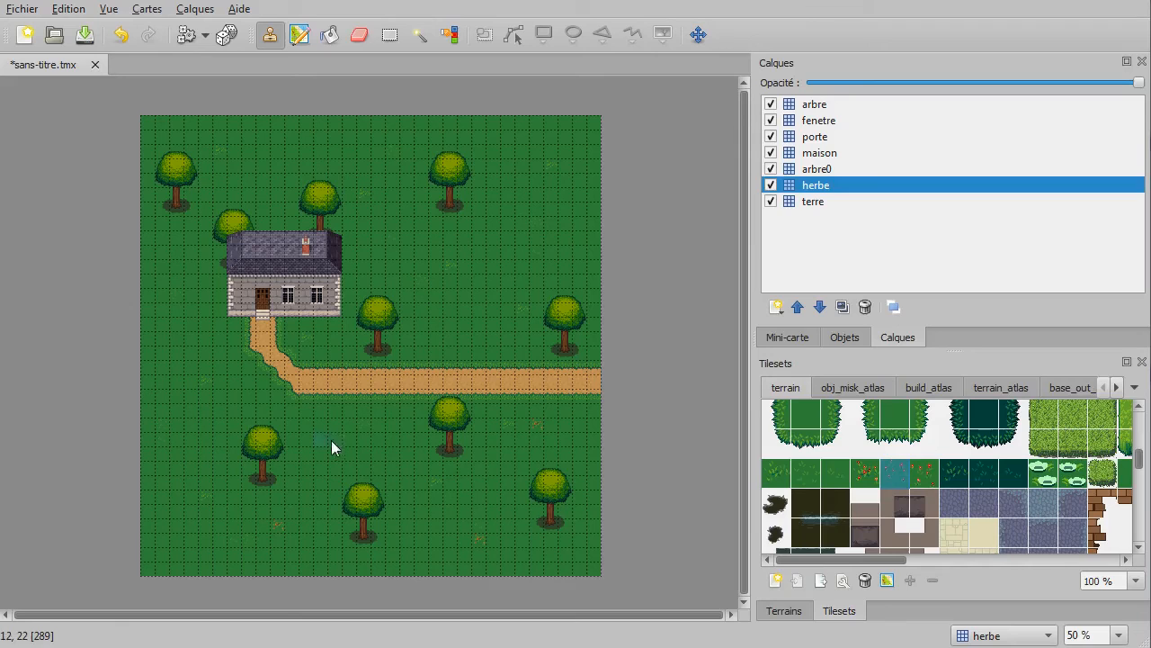
click(165, 426)
click(466, 240)
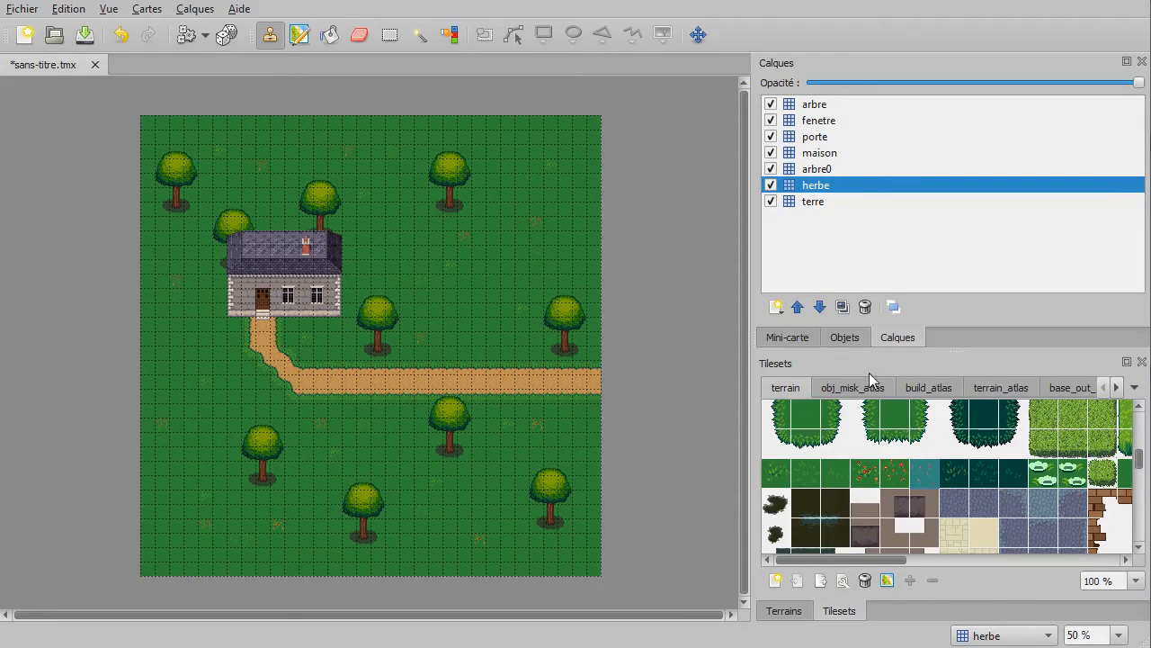
Step: Look through the obj_misk_atlas and build_atlas tilesets for more scenery objects
click(839, 385)
scroll(955, 487, down, 10)
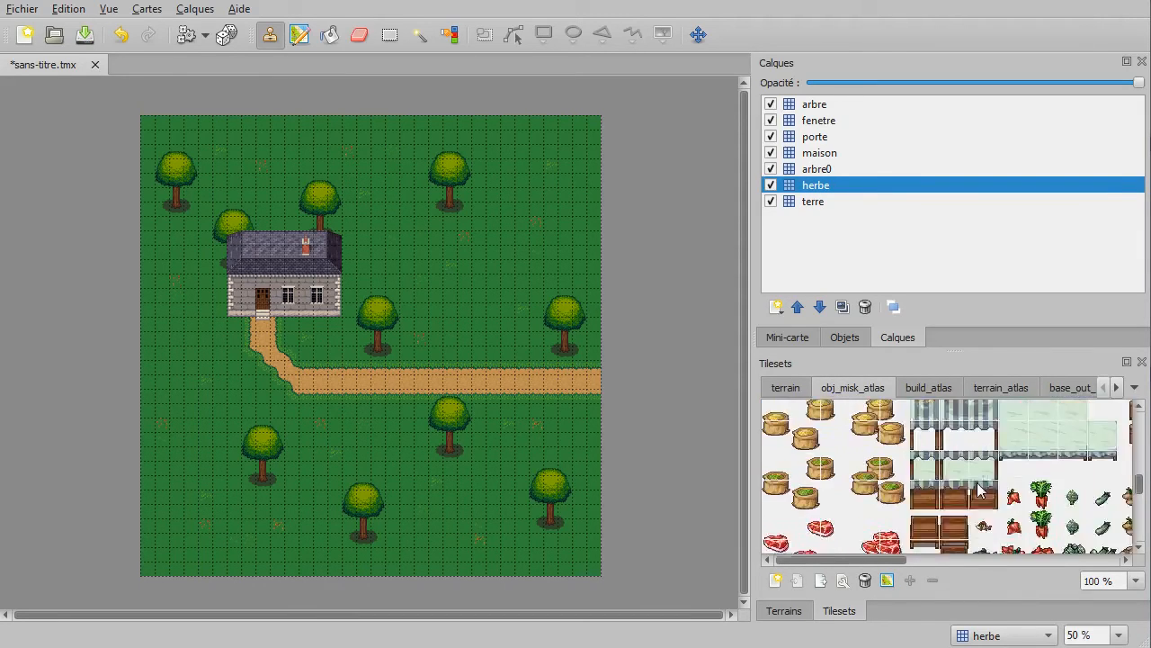
scroll(982, 488, down, 2)
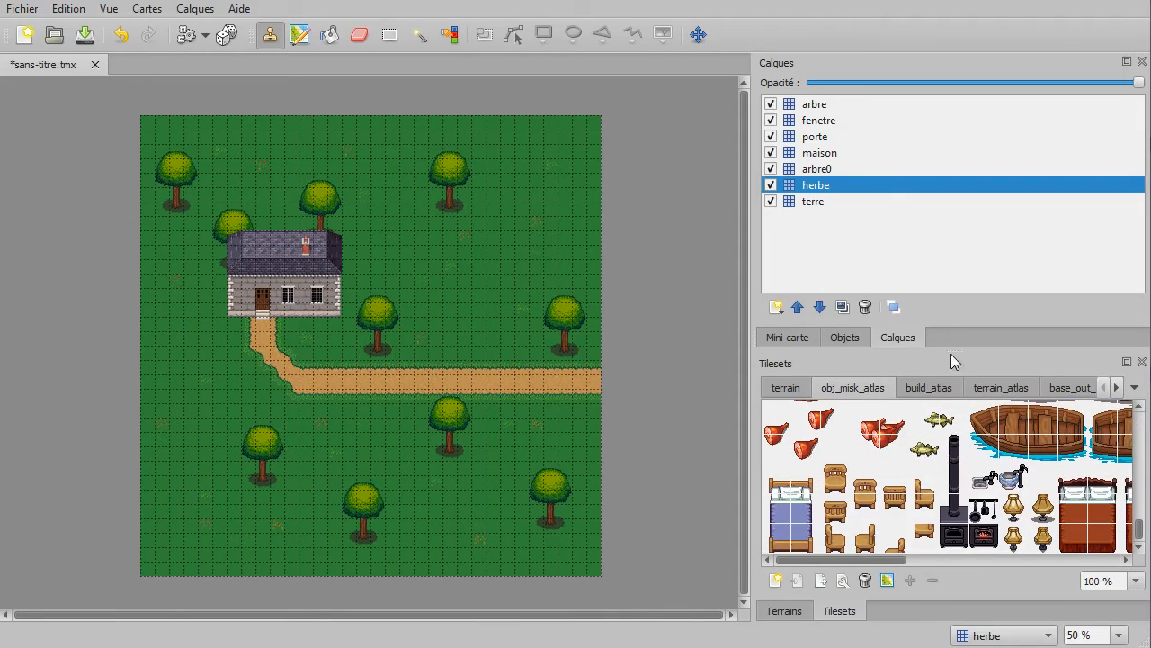
click(929, 385)
scroll(894, 488, down, 5)
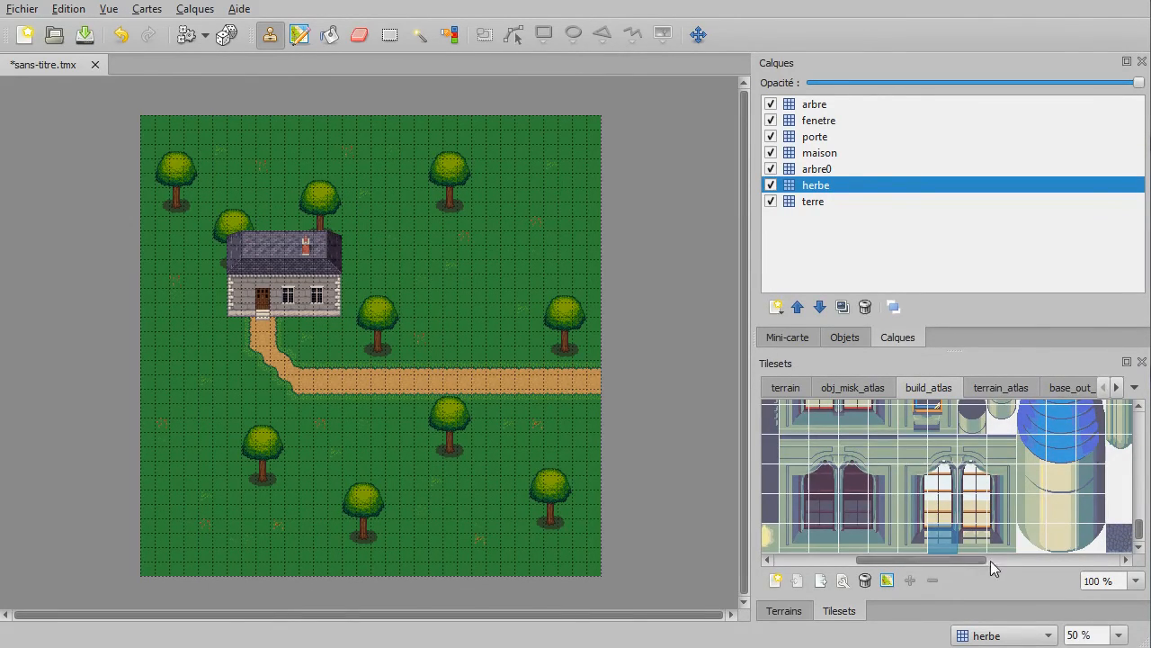
click(990, 560)
scroll(984, 500, up, 3)
scroll(984, 500, up, 5)
Step: Examine the plants and crops in the terrain_atlas tileset and the contents of the base_out_atlas tileset
click(1017, 392)
scroll(942, 499, down, 8)
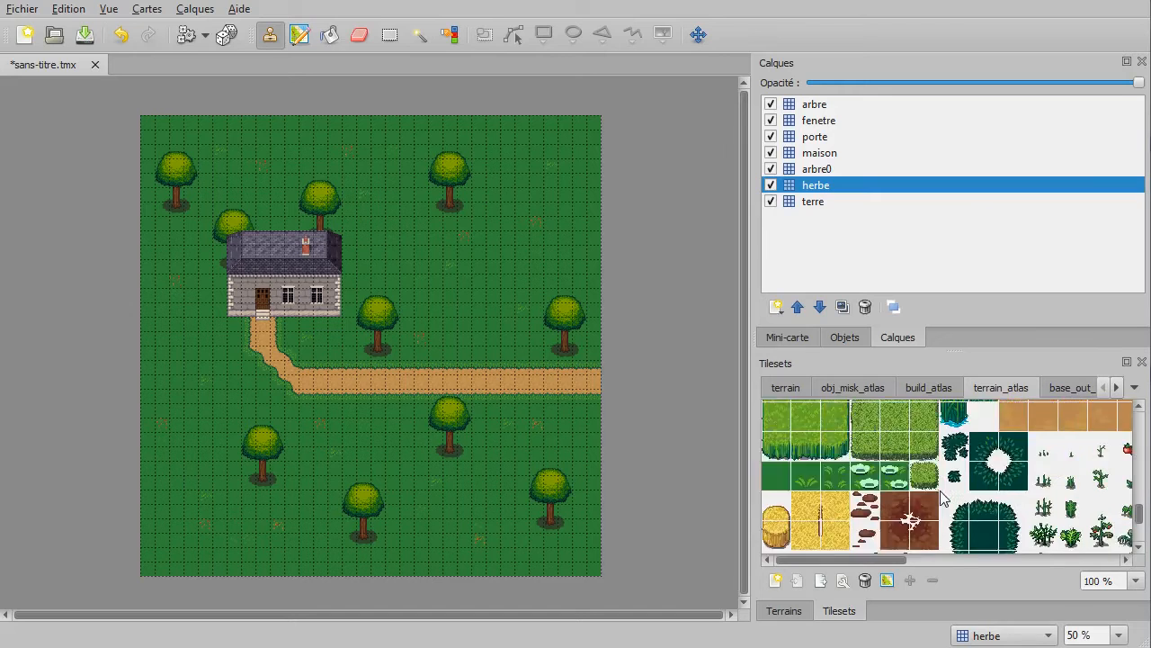
scroll(943, 499, down, 3)
click(1072, 461)
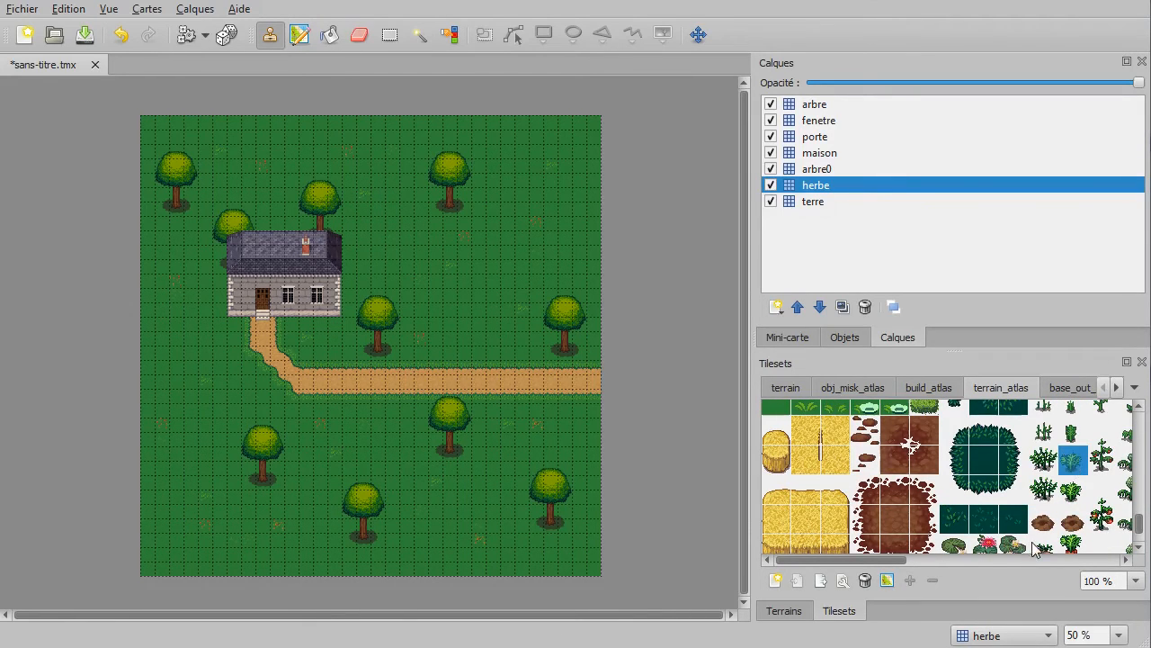
drag(896, 561, 988, 562)
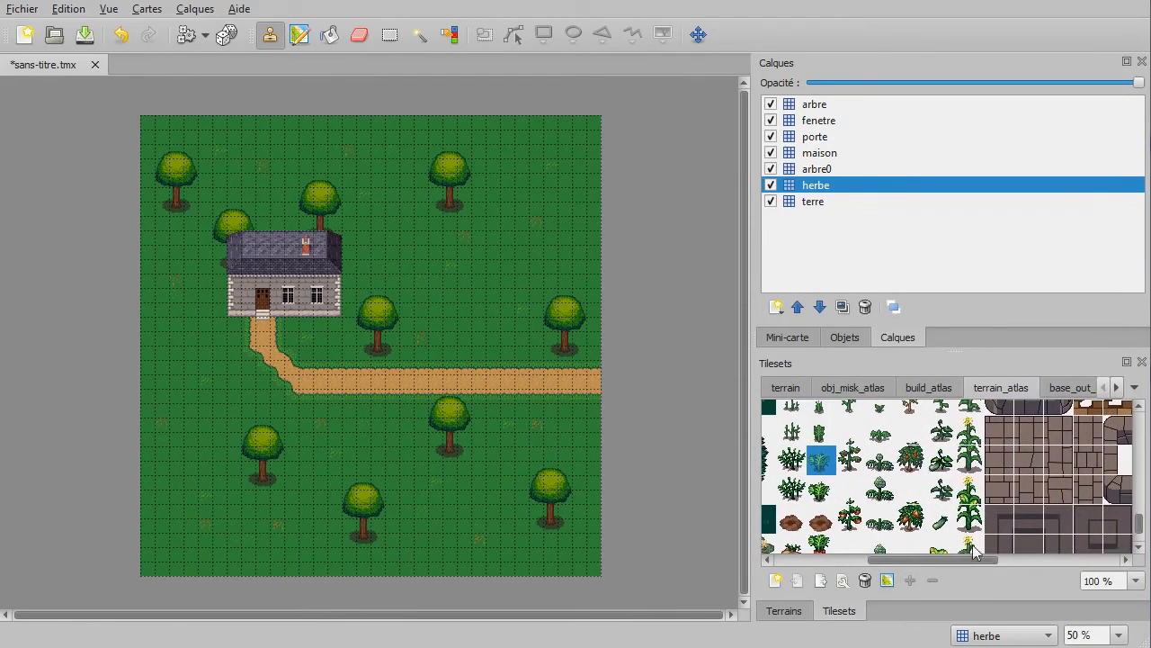
scroll(976, 489, up, 1)
scroll(900, 473, down, 1)
scroll(899, 473, down, 1)
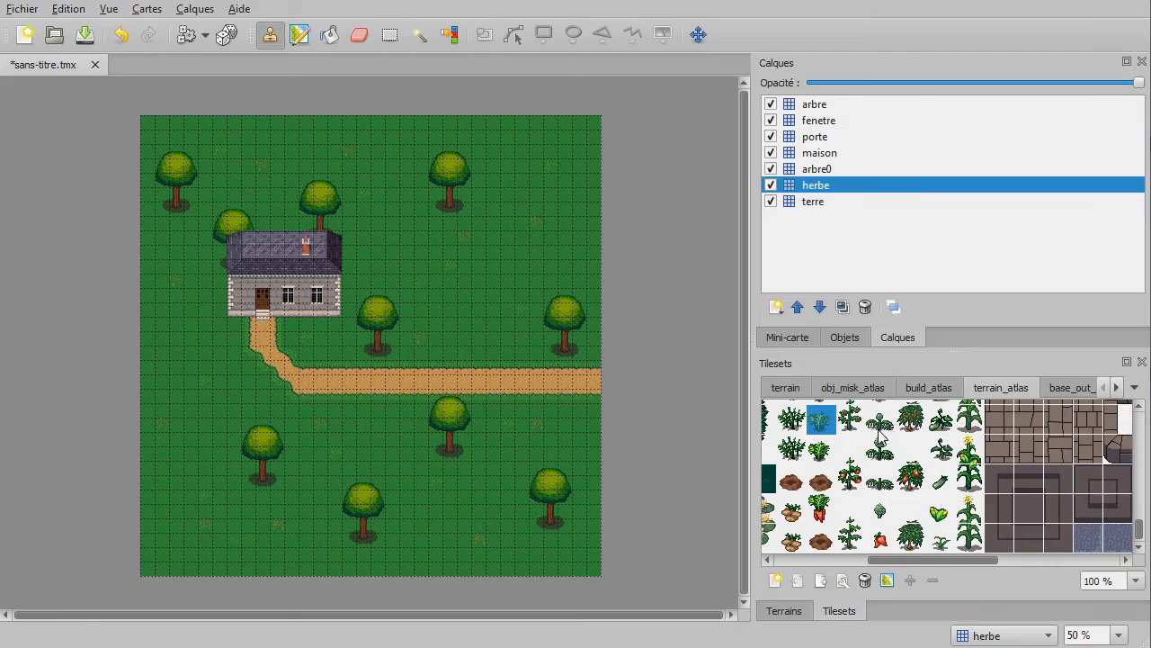
scroll(888, 437, up, 3)
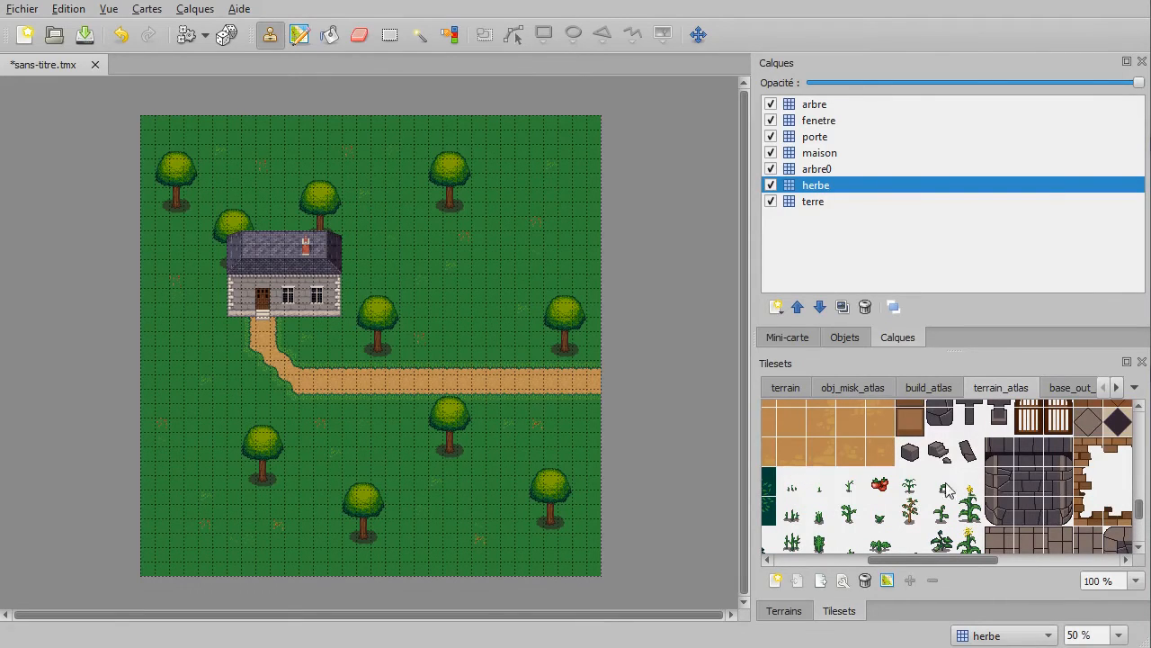
click(1070, 390)
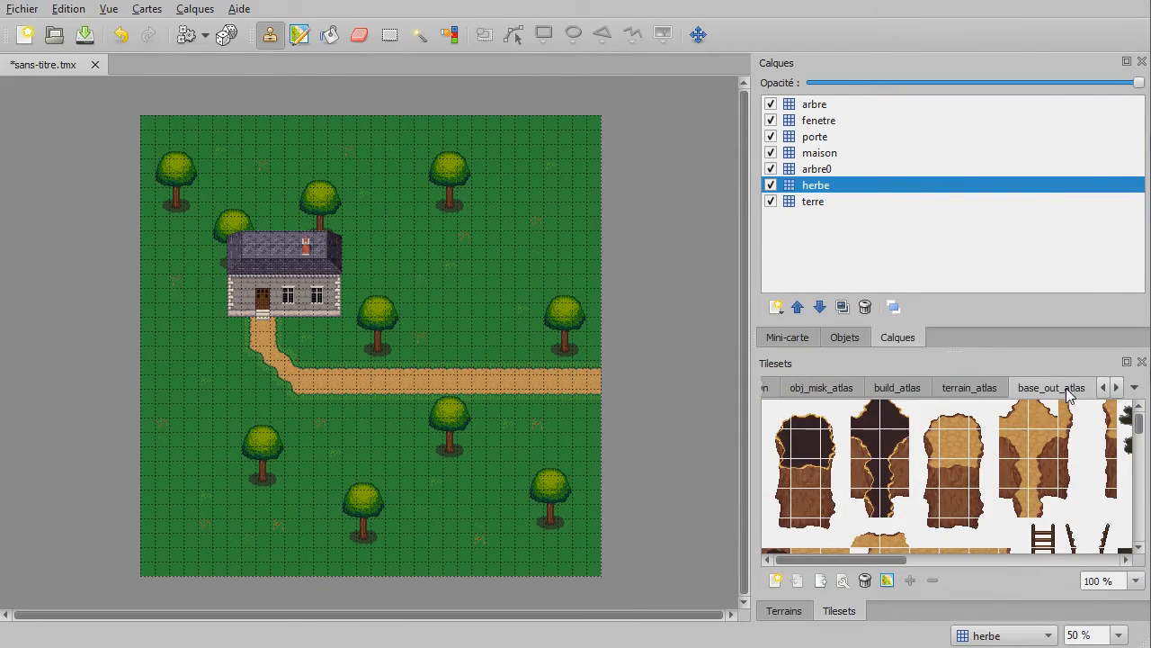
scroll(882, 508, down, 4)
scroll(883, 503, up, 8)
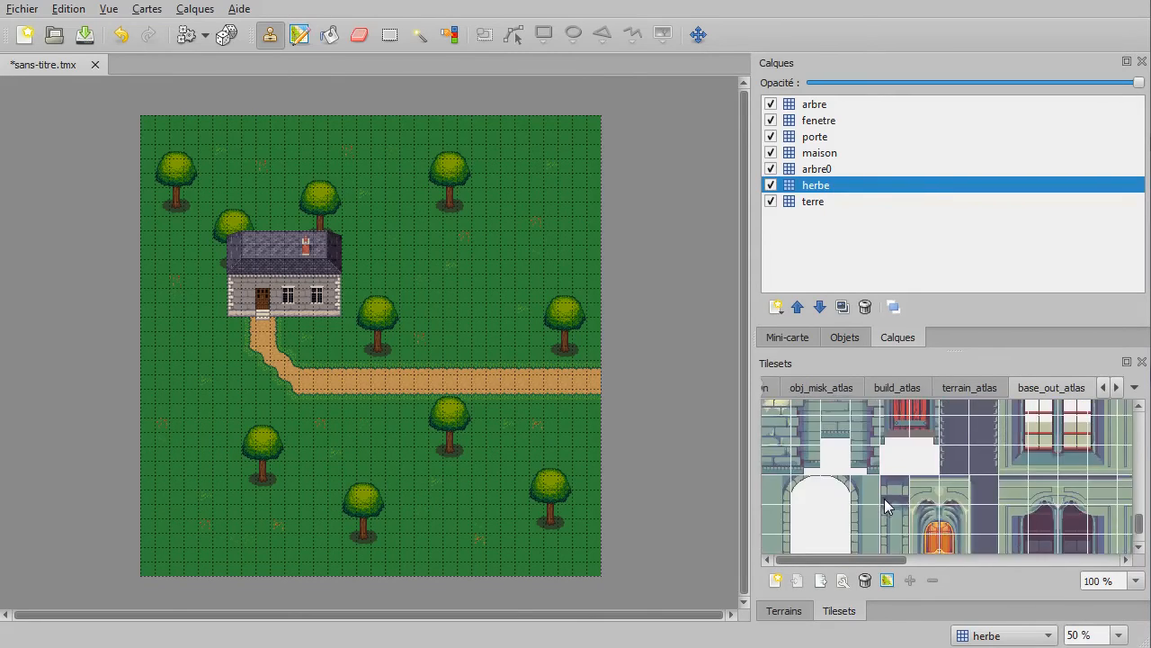
Step: Stamp the leafless tree from the plant repack tileset on the arbre layer, on the lawn above the path's eastern part
click(1116, 387)
click(1057, 389)
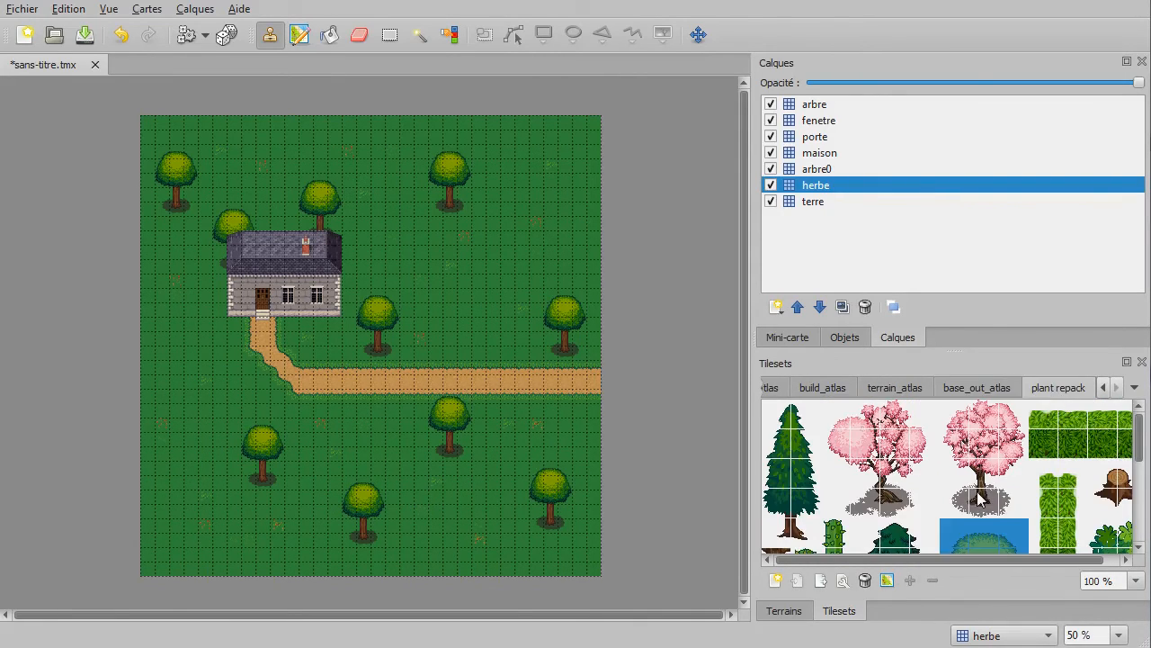
drag(920, 561, 1033, 566)
drag(1080, 466, 1106, 506)
scroll(967, 518, down, 2)
scroll(962, 516, down, 3)
drag(1029, 440, 1029, 475)
scroll(832, 461, down, 2)
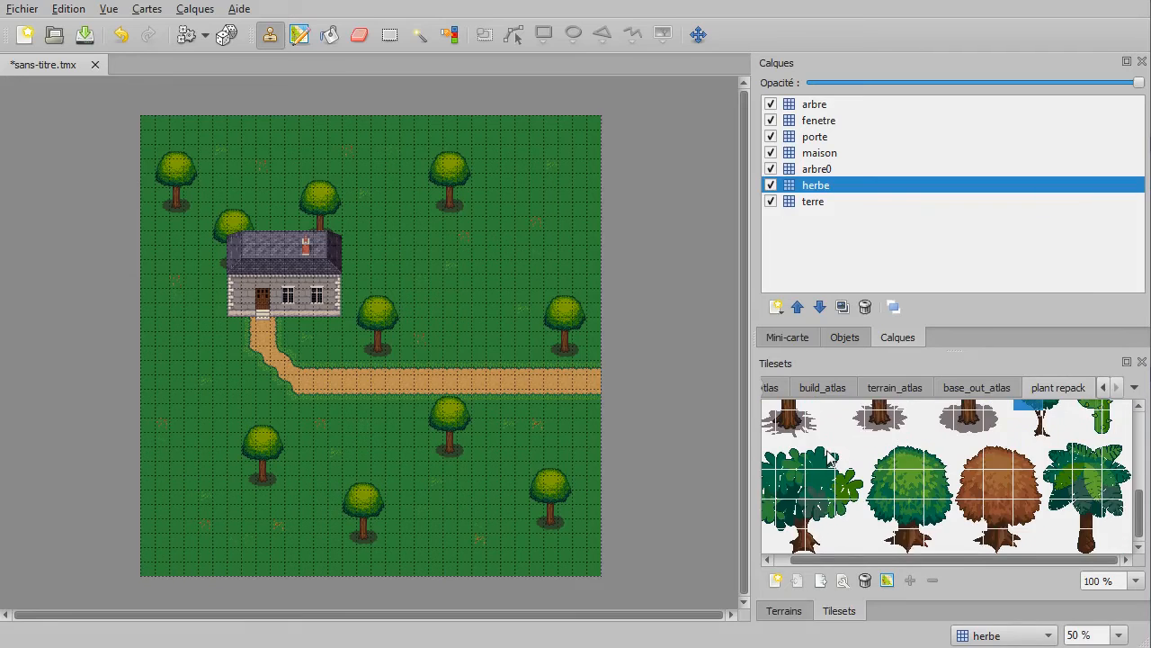
scroll(822, 459, up, 2)
drag(775, 442, 820, 506)
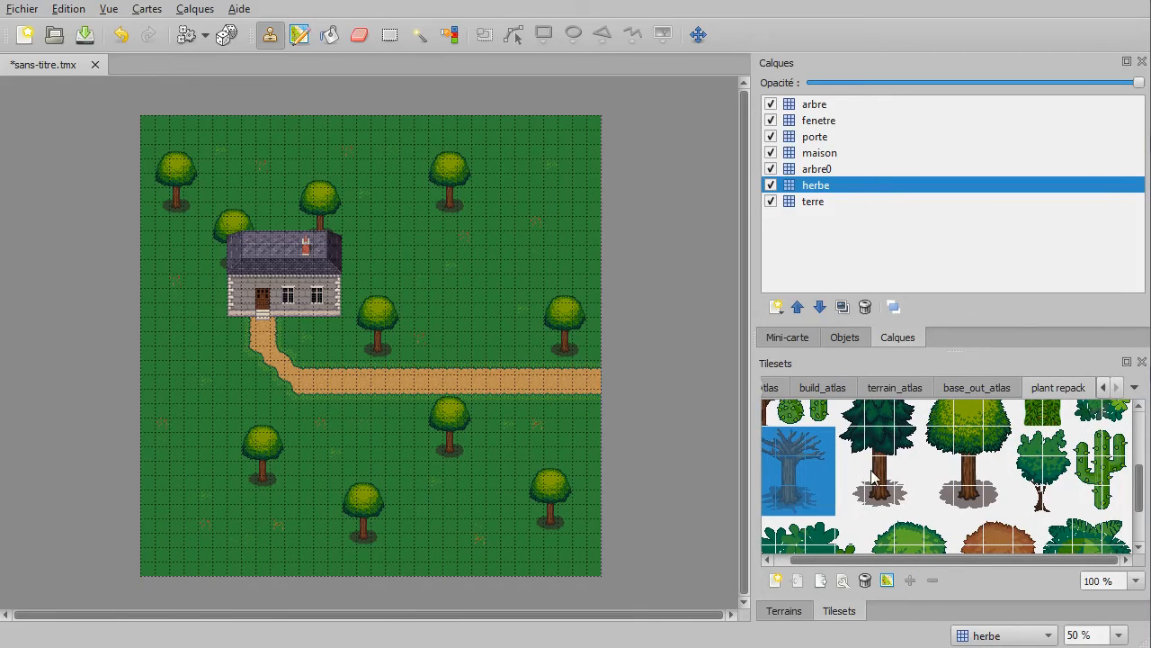
drag(887, 559, 870, 560)
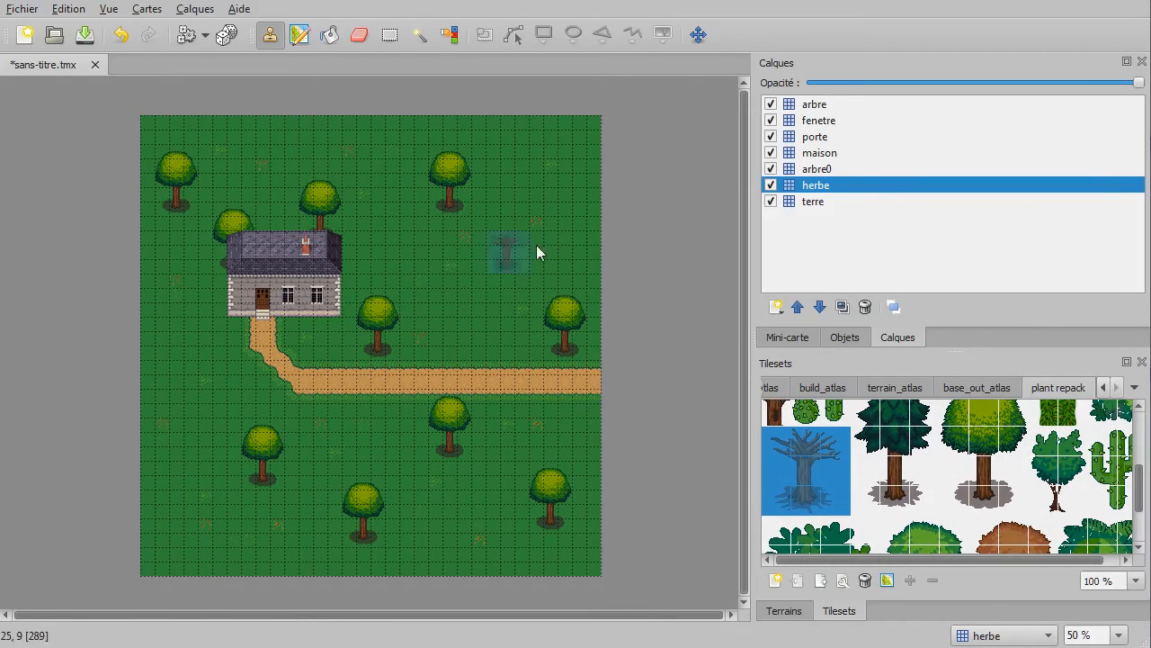
click(819, 105)
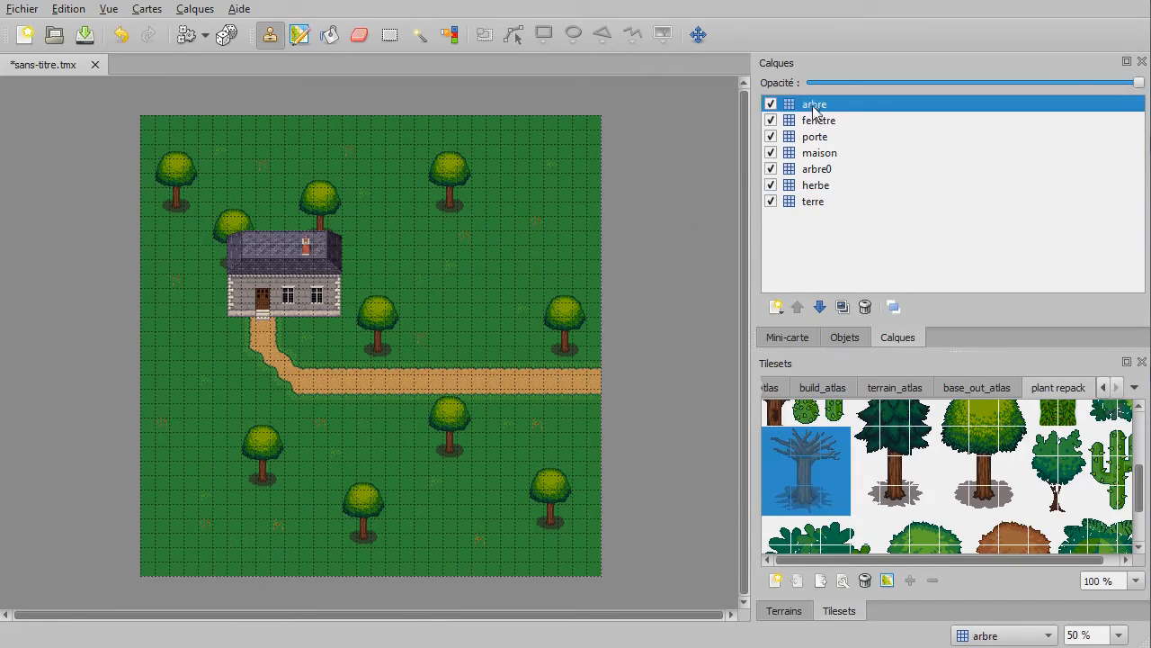
click(518, 247)
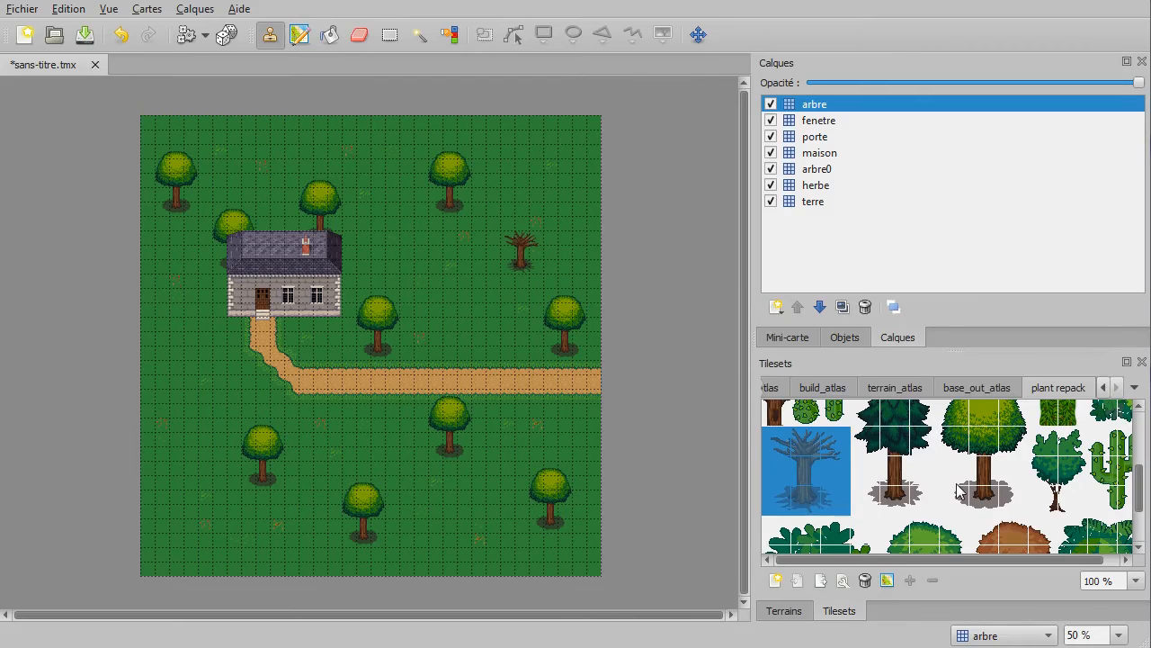
Step: Stamp the hollow trunk tile from the plant repack tileset onto the leafless tree's trunk
scroll(855, 467, up, 1)
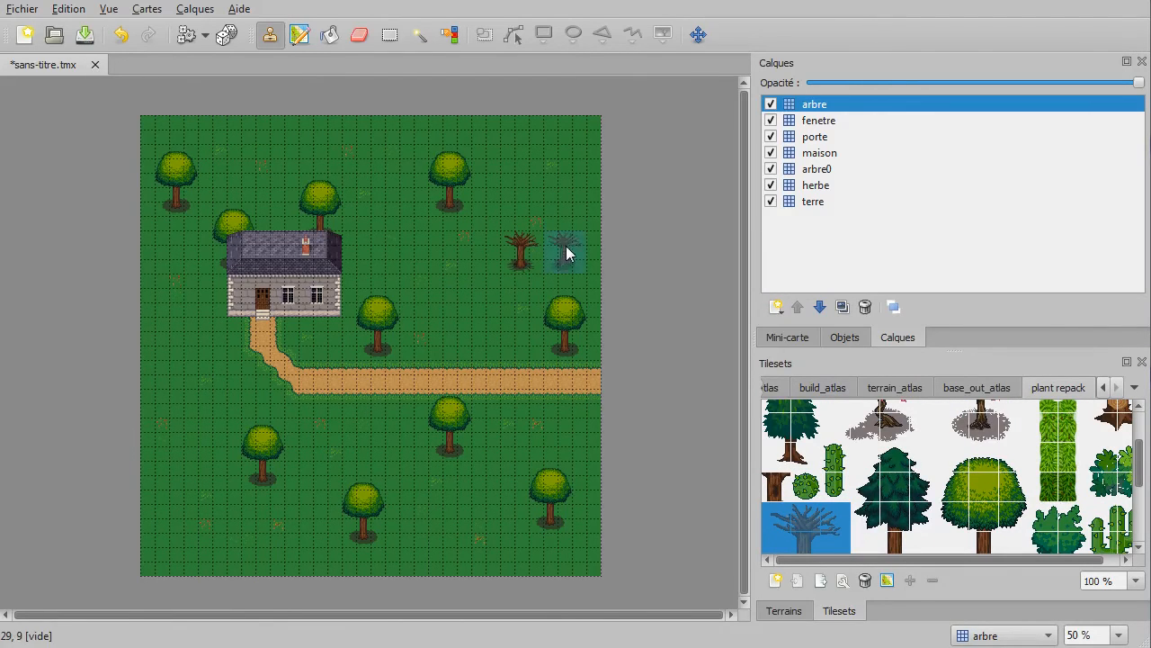
ctrl+scroll(555, 264, up, 2)
ctrl+scroll(555, 264, up, 1)
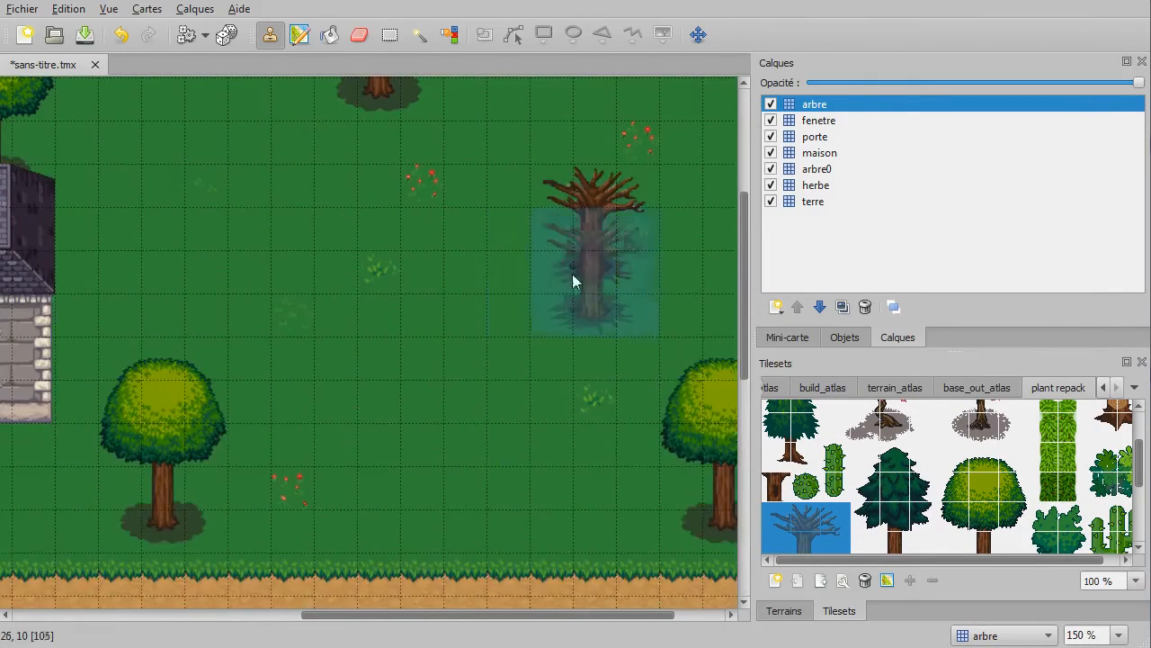
click(779, 487)
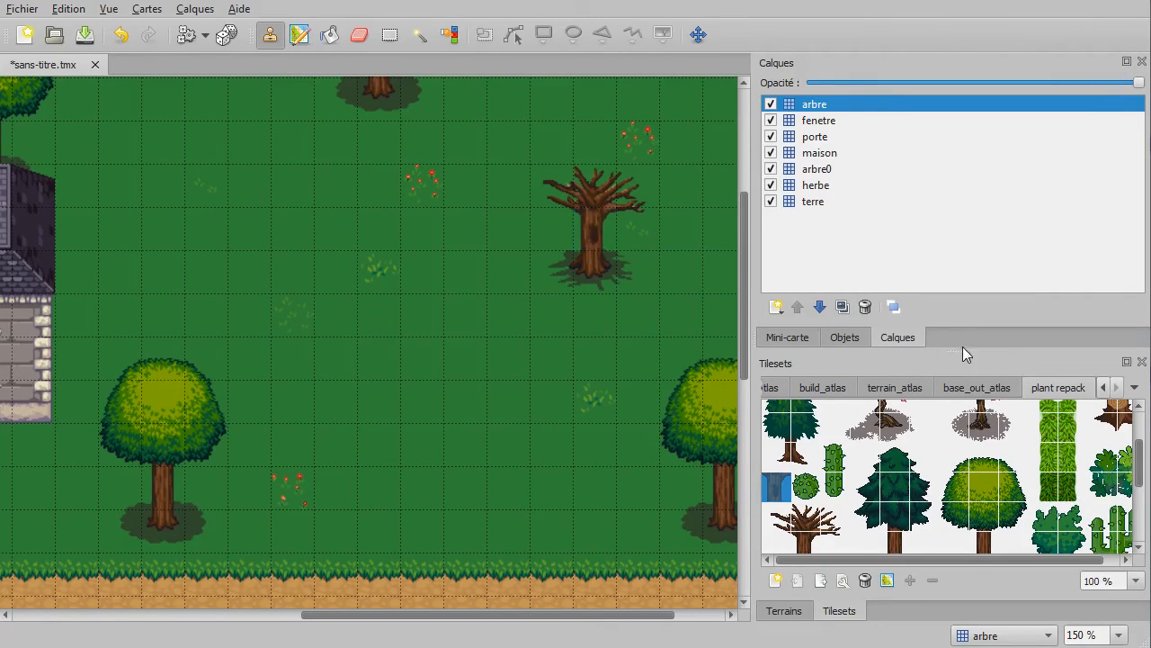
ctrl+scroll(501, 345, down, 3)
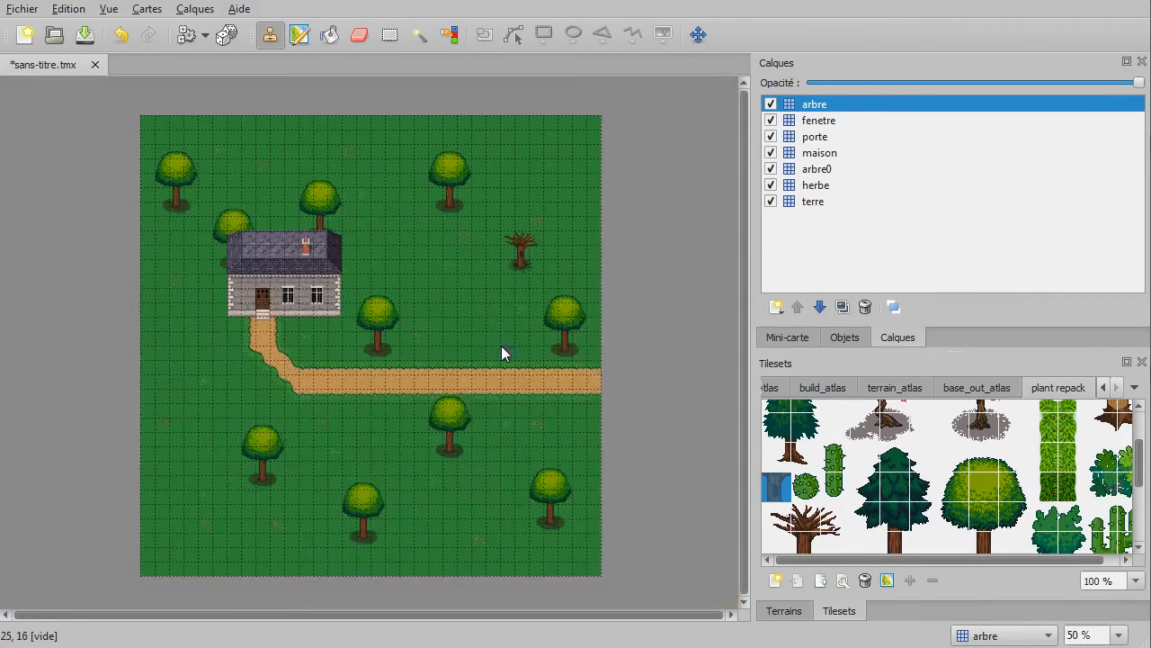
click(769, 393)
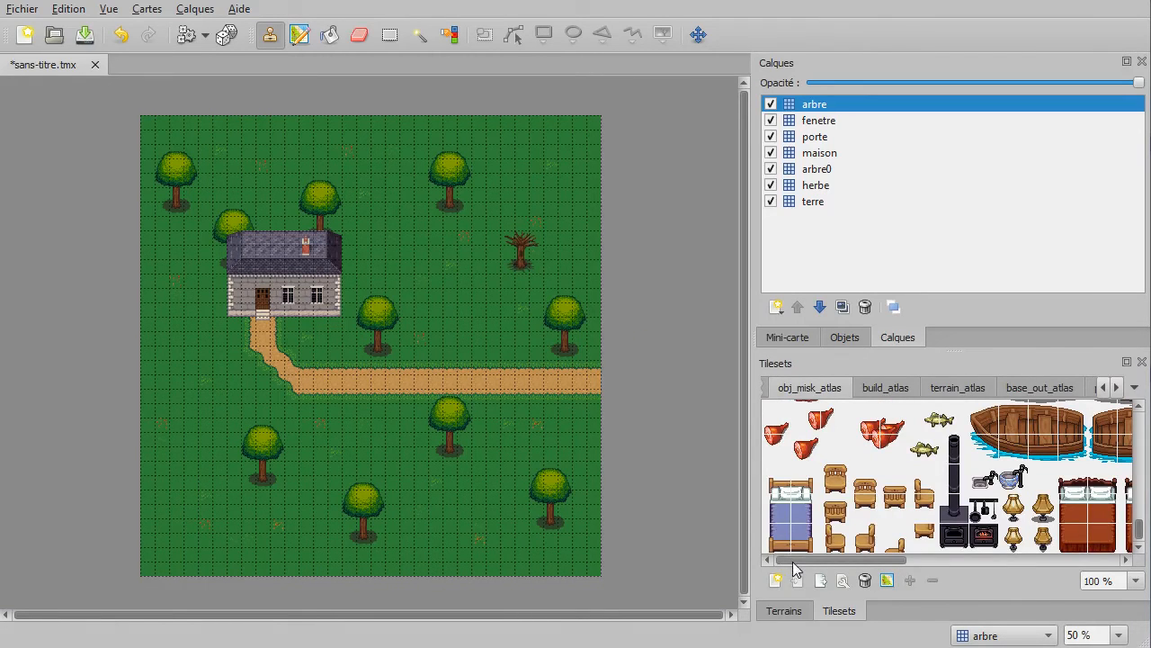
ctrl+scroll(216, 281, up, 3)
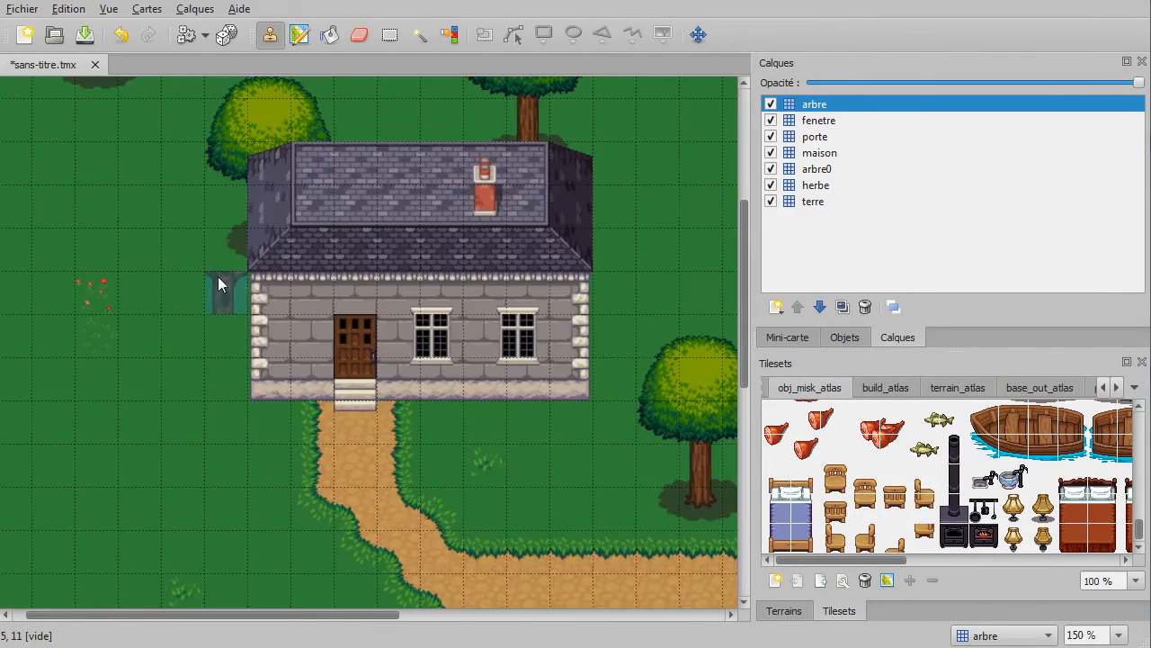
ctrl+scroll(409, 382, down, 3)
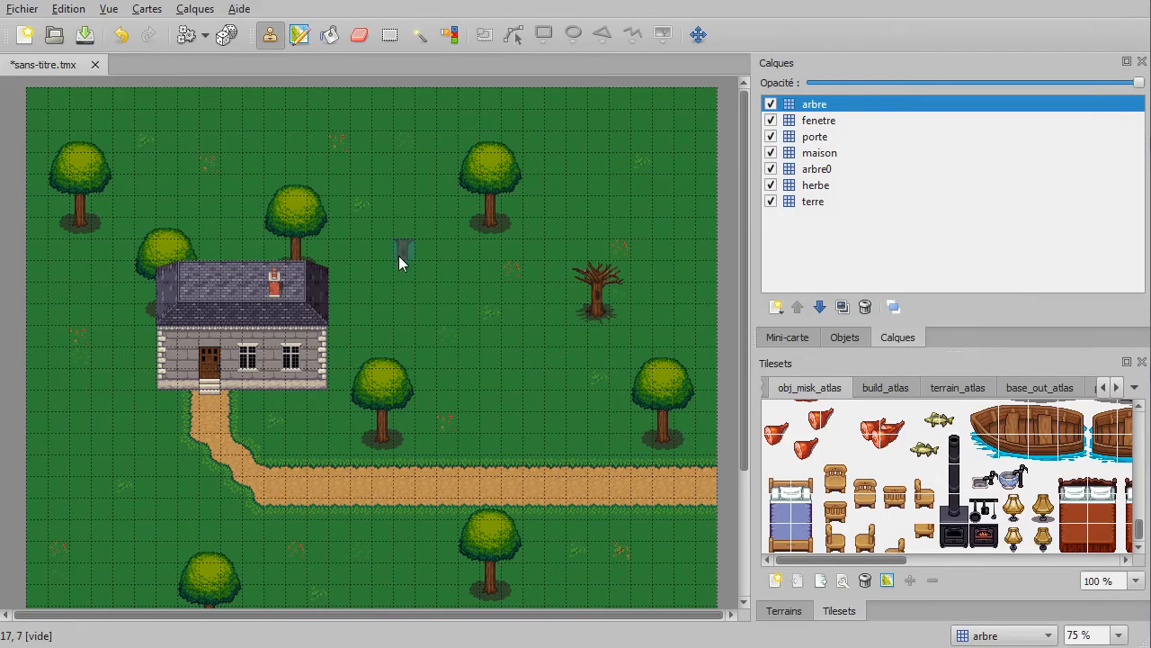
click(20, 10)
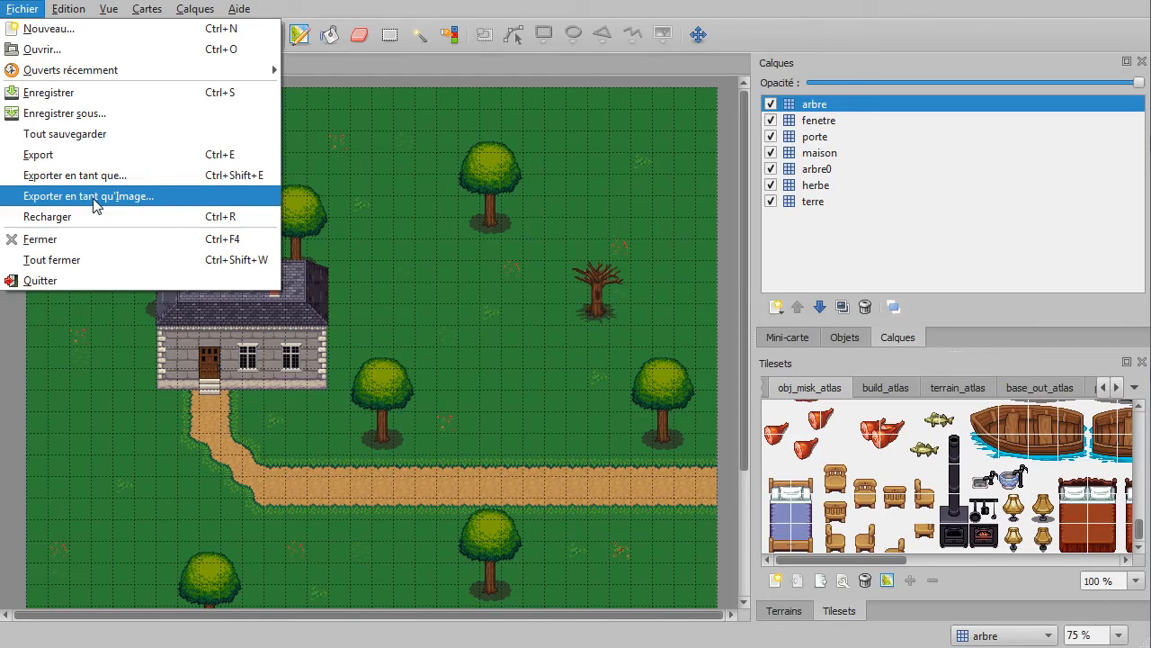
click(727, 56)
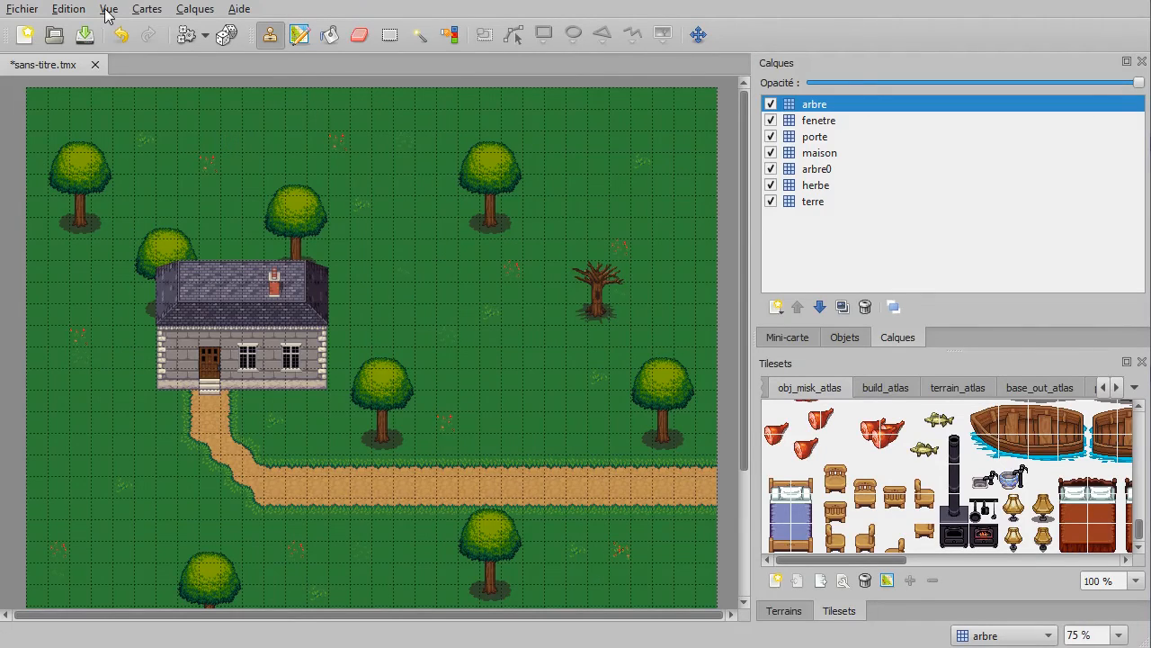
Step: Look over the whole map at several zoom levels, from the full layout down to the stone house and path
click(68, 9)
mouse_move(108, 9)
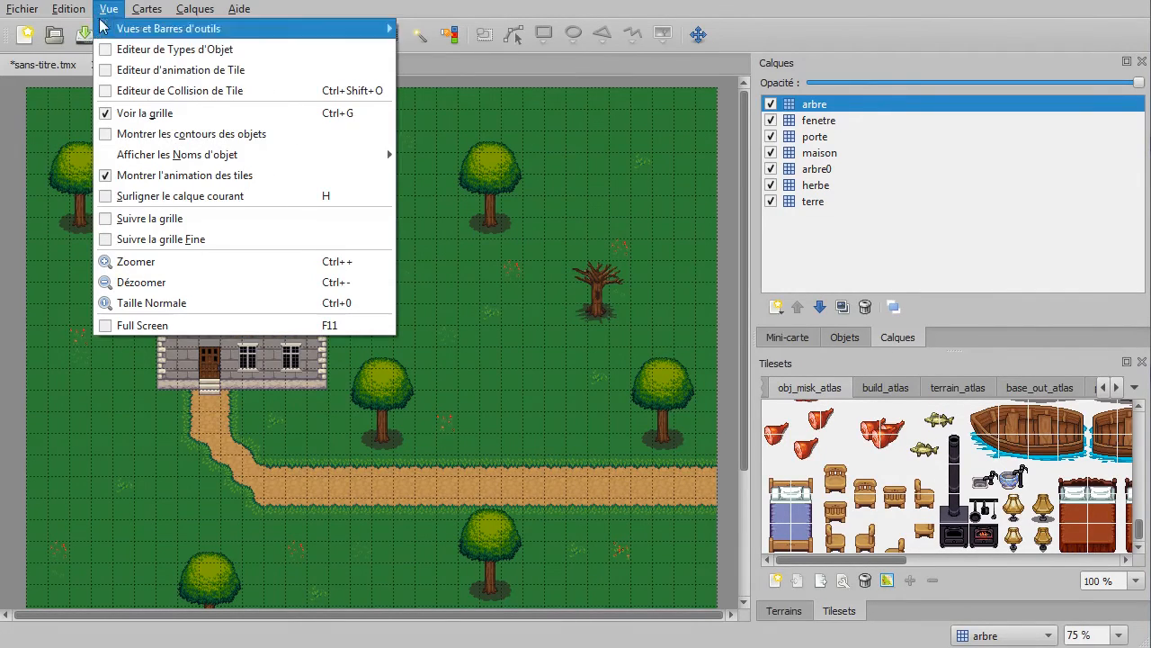
click(144, 306)
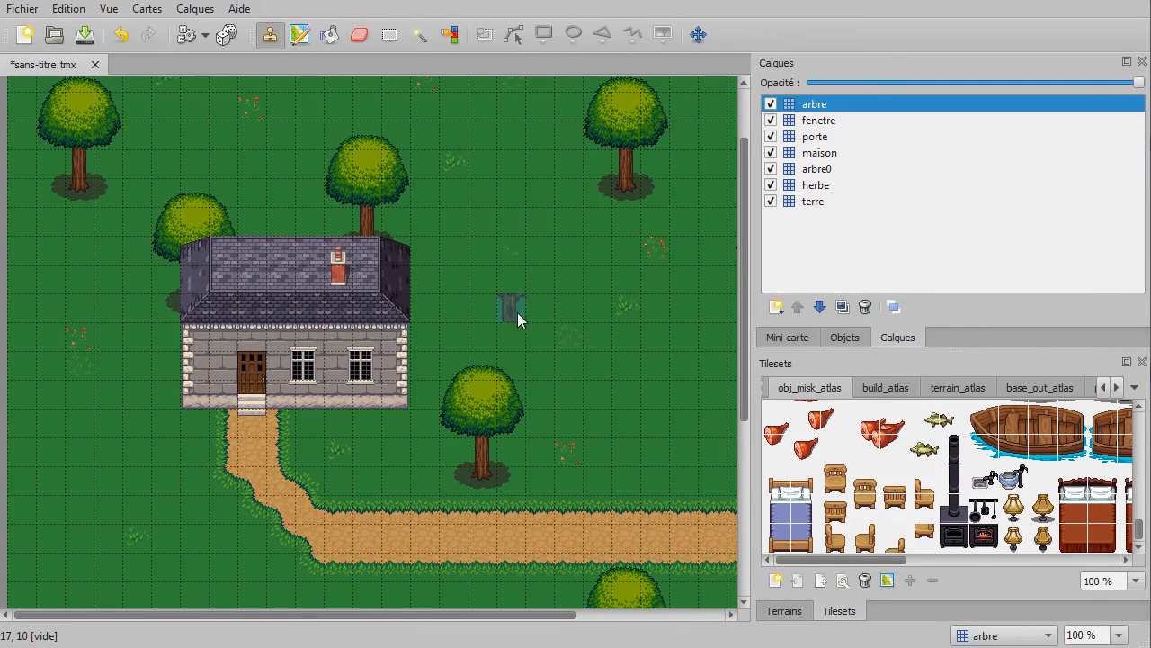
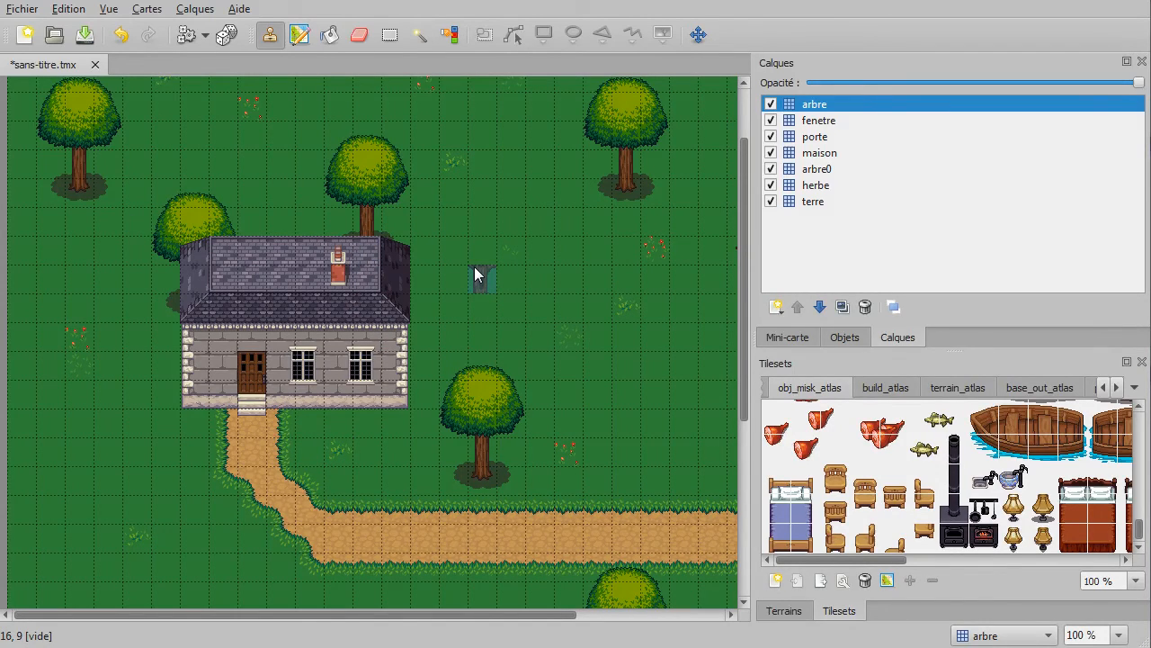
ctrl+scroll(474, 265, down, 1)
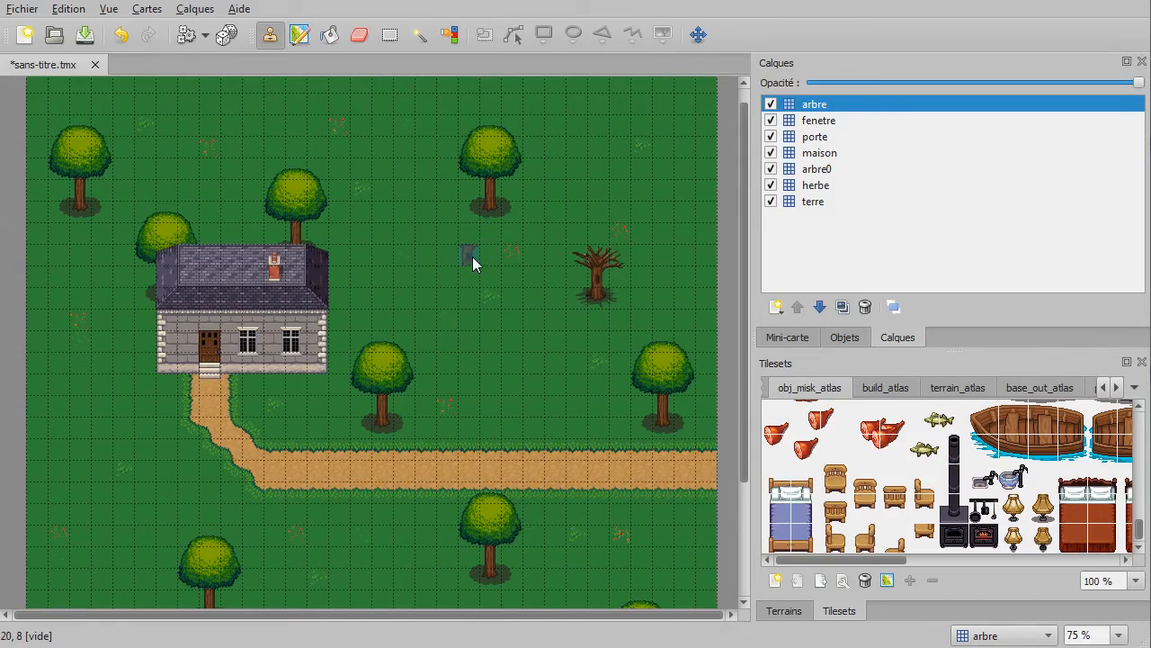
ctrl+scroll(474, 261, up, 1)
ctrl+scroll(474, 248, up, 1)
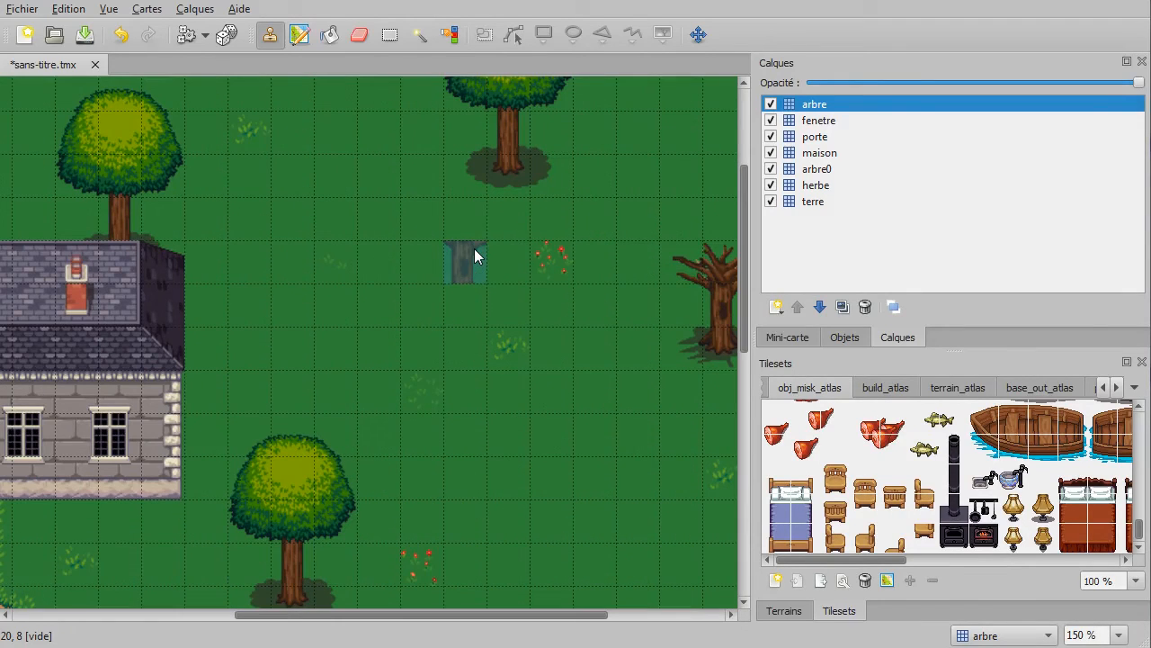
drag(400, 619, 219, 619)
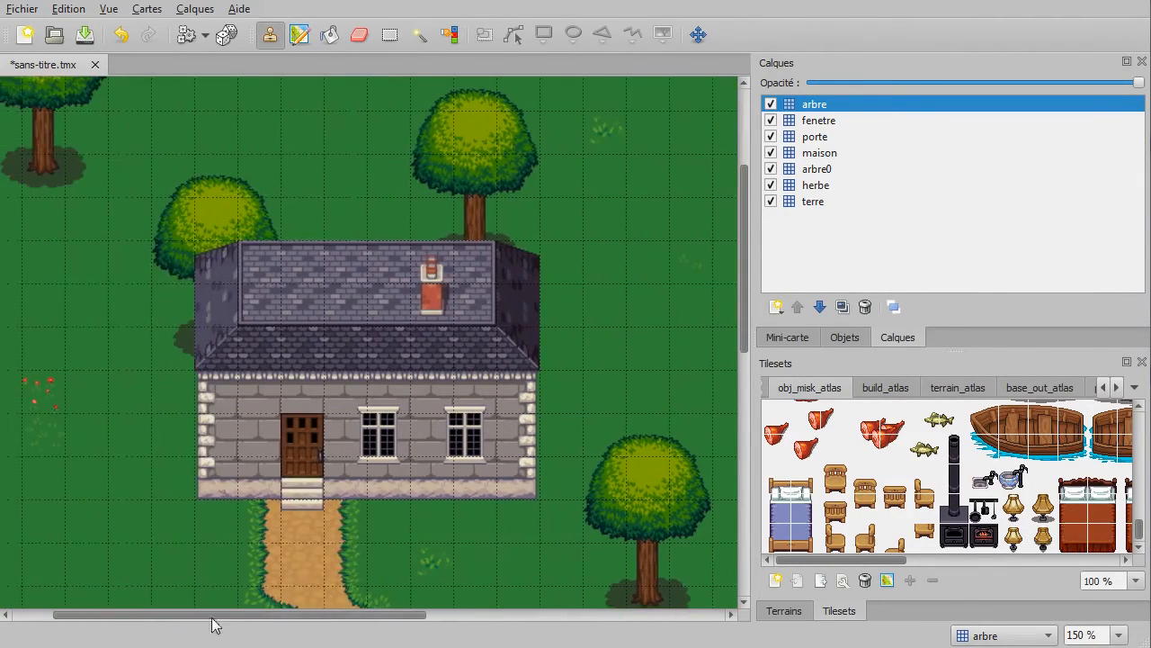
ctrl+scroll(420, 387, up, 1)
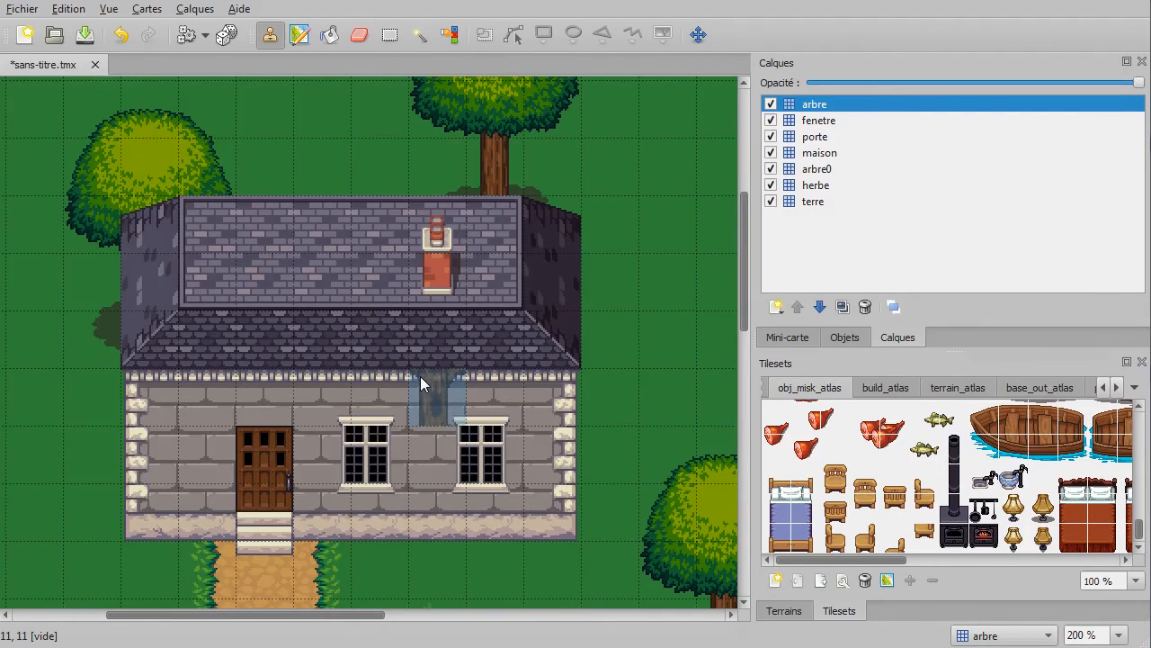
mouse_move(745, 289)
mouse_down()
mouse_move(742, 358)
mouse_move(753, 336)
mouse_up()
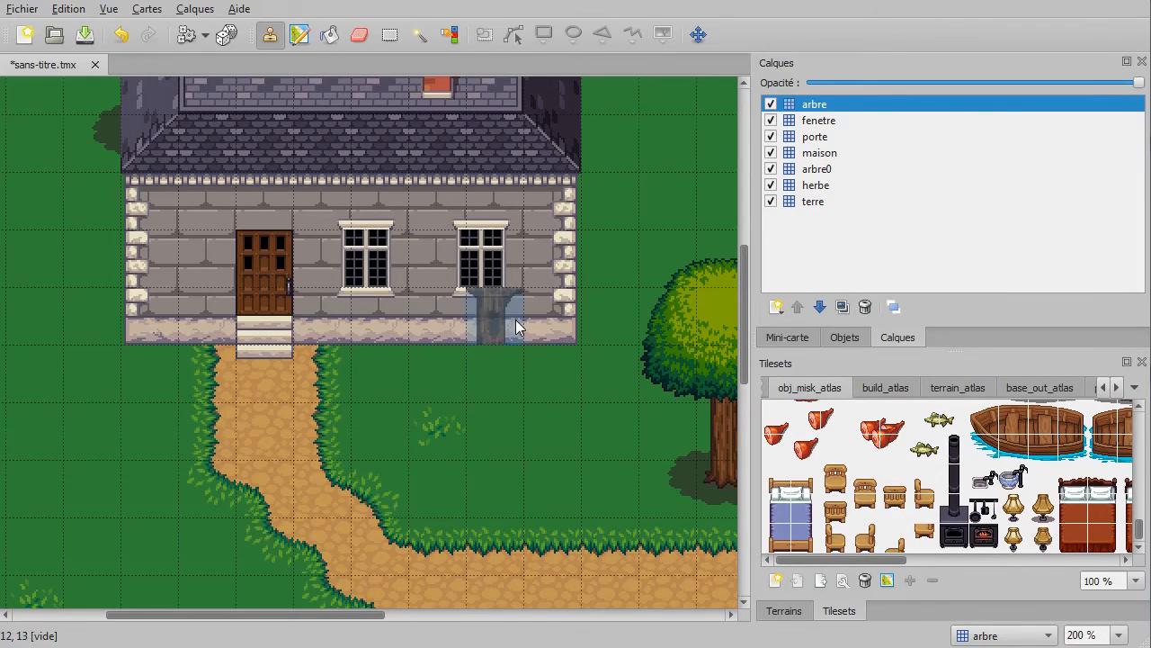
ctrl+scroll(516, 326, down, 2)
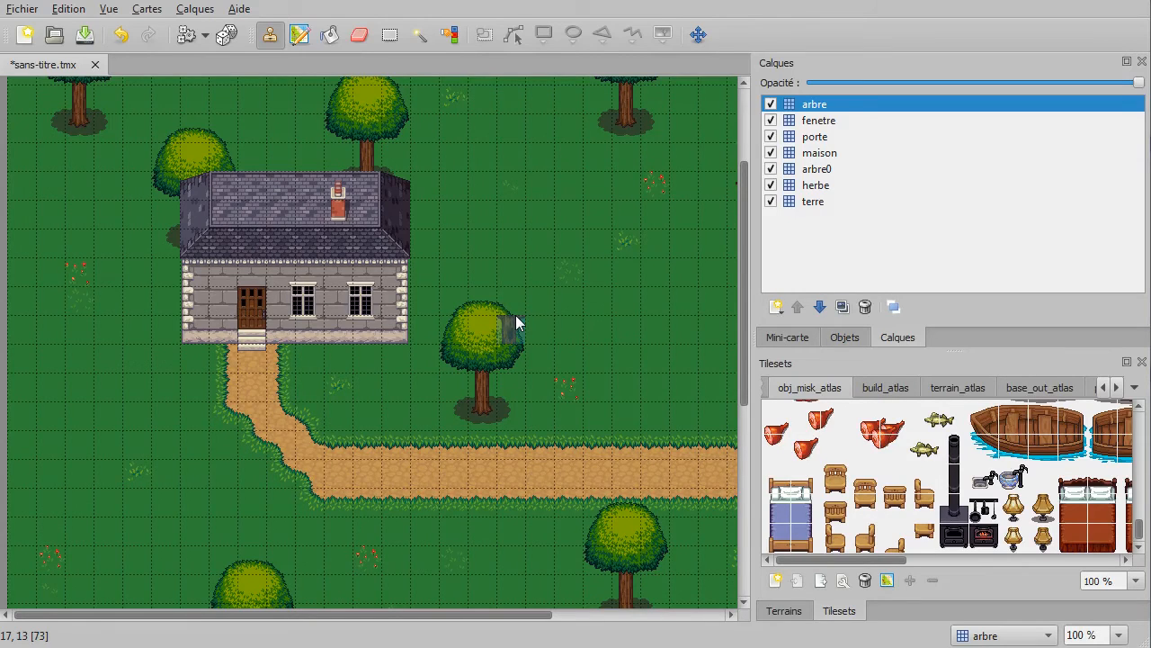
ctrl+scroll(516, 317, up, 1)
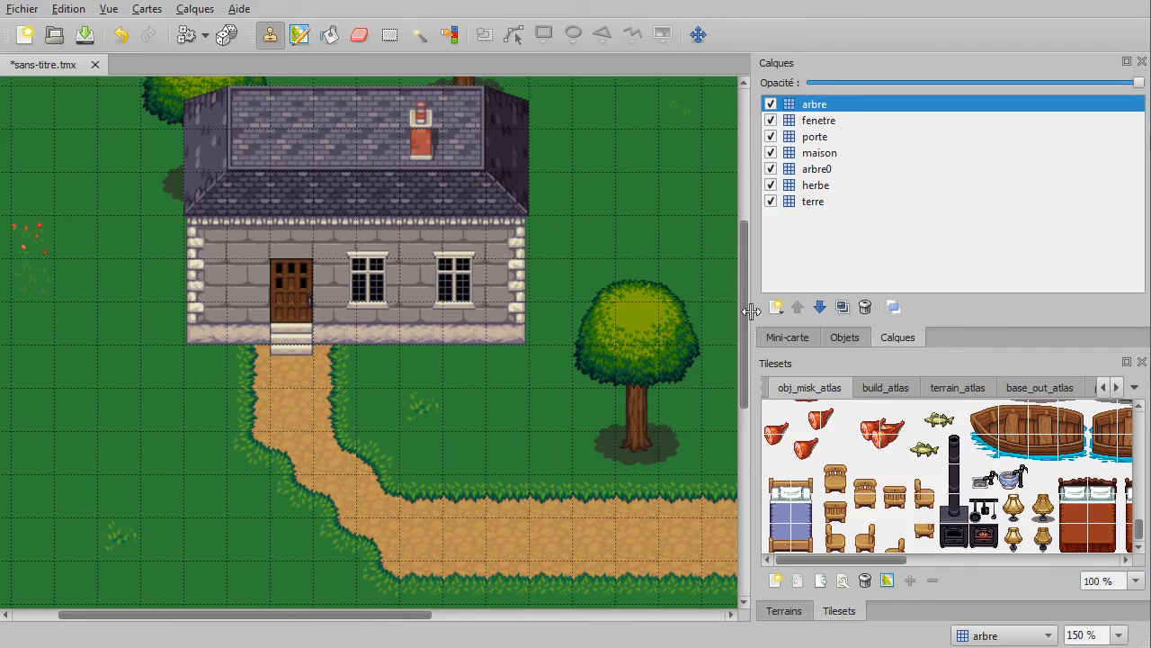
drag(743, 316, 791, 310)
drag(368, 615, 335, 594)
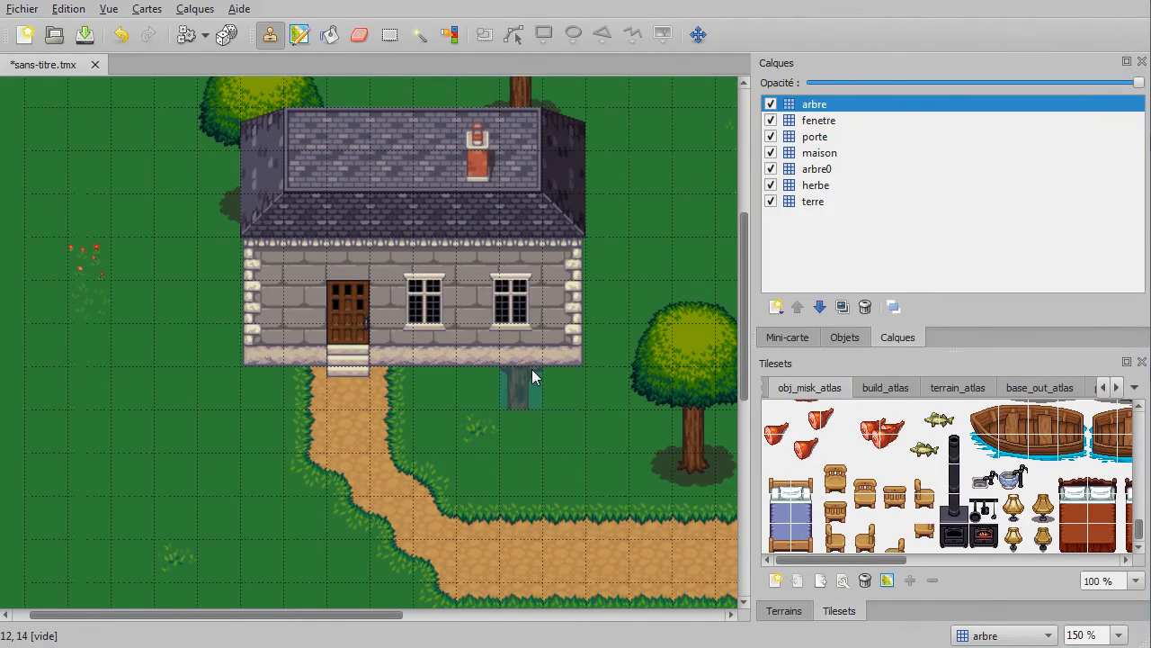
Step: Start saving the map under a new name and browse to the Ressources folder of "Un RPG avec GDevelop"
click(23, 10)
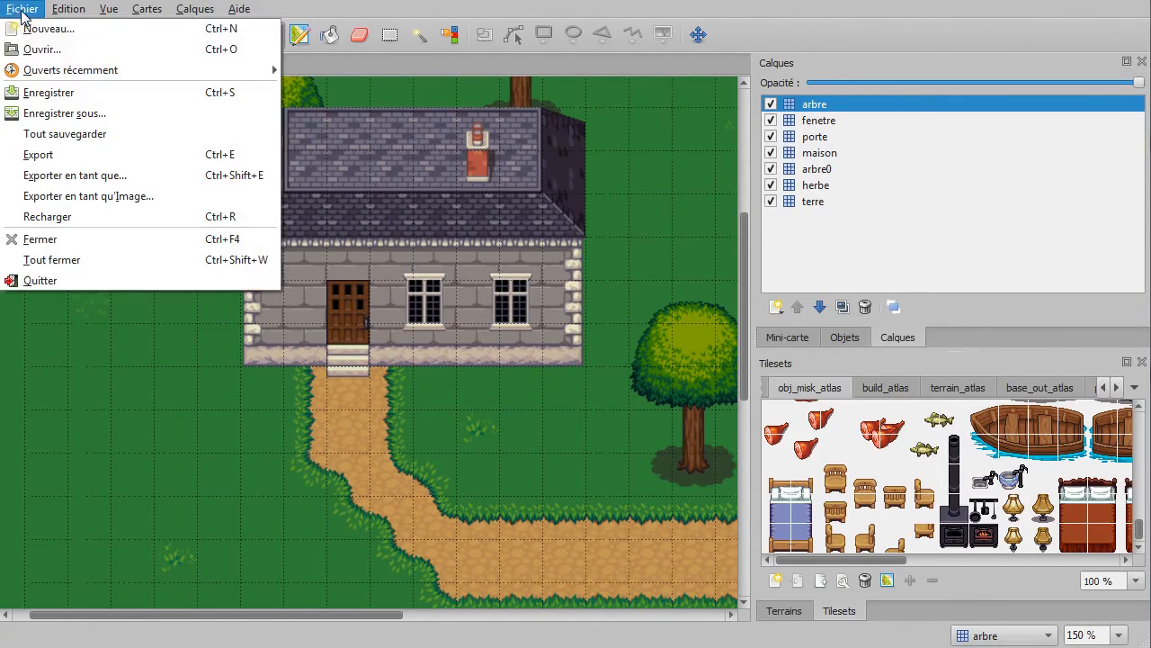
click(67, 113)
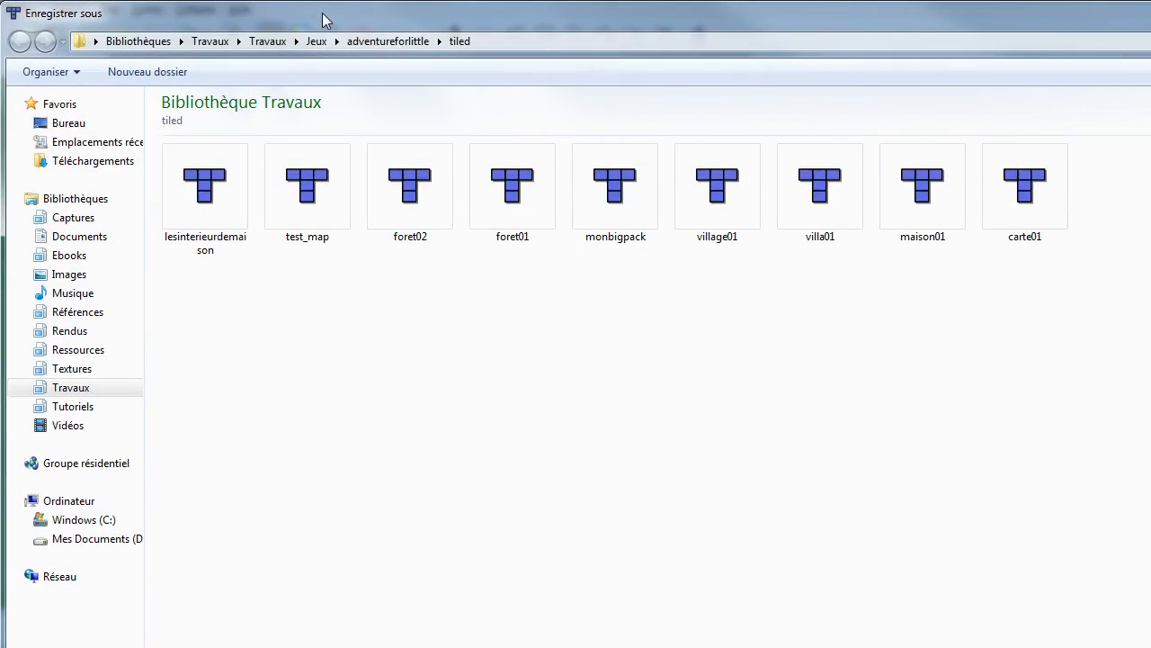
drag(322, 13, 1150, 113)
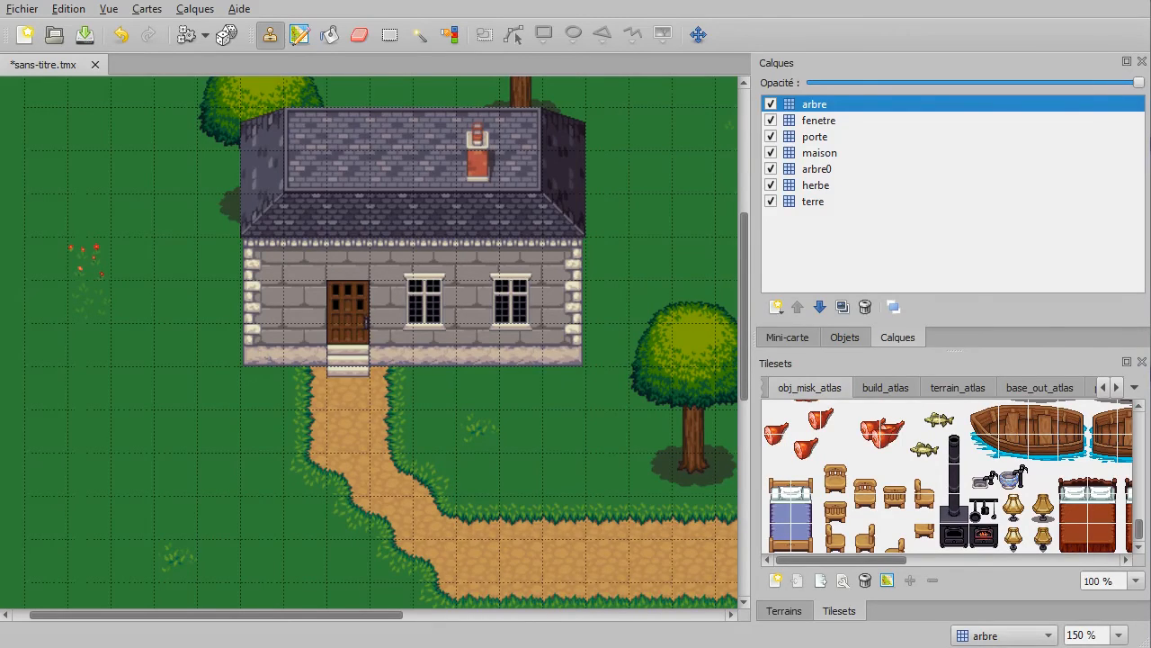
key(ctrl+s)
drag(642, 100, 598, 54)
double_click(611, 225)
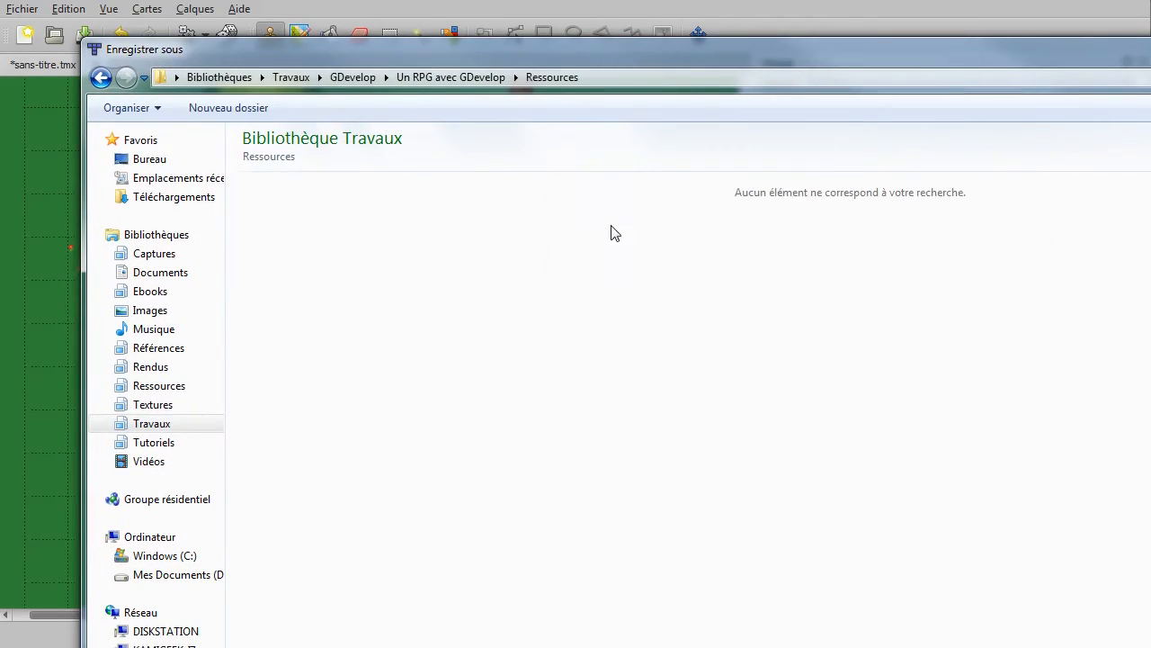
drag(670, 57, 620, 40)
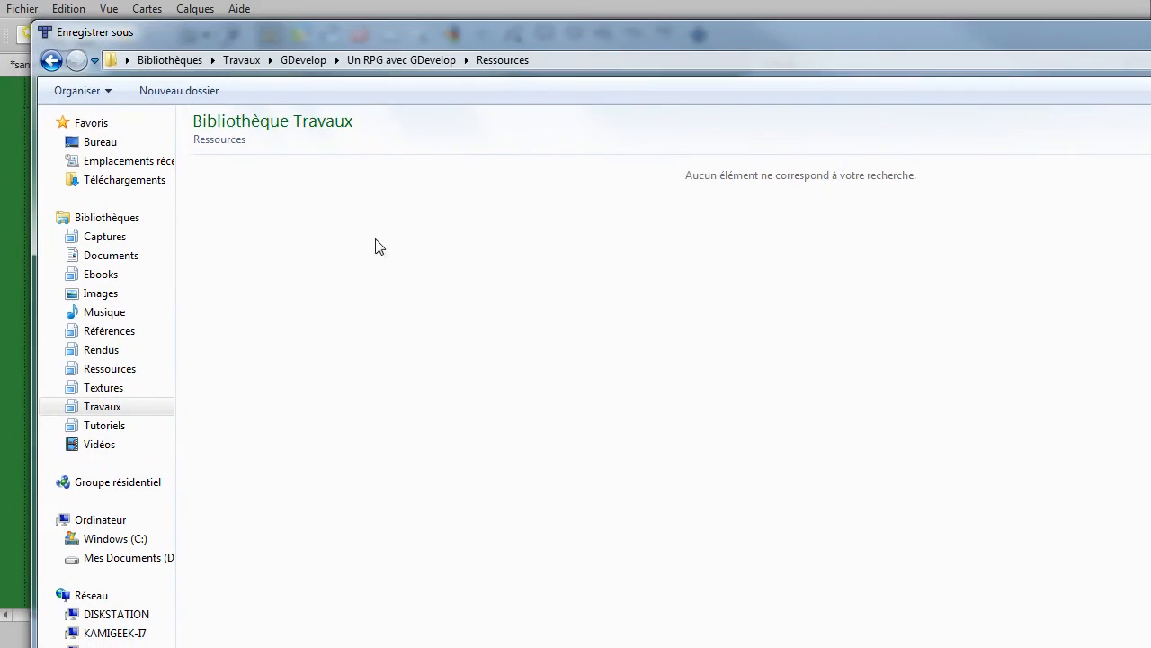
Step: Create a folder named tiled inside Ressources and open it as the save location
click(194, 93)
text(tiled)
key(Return)
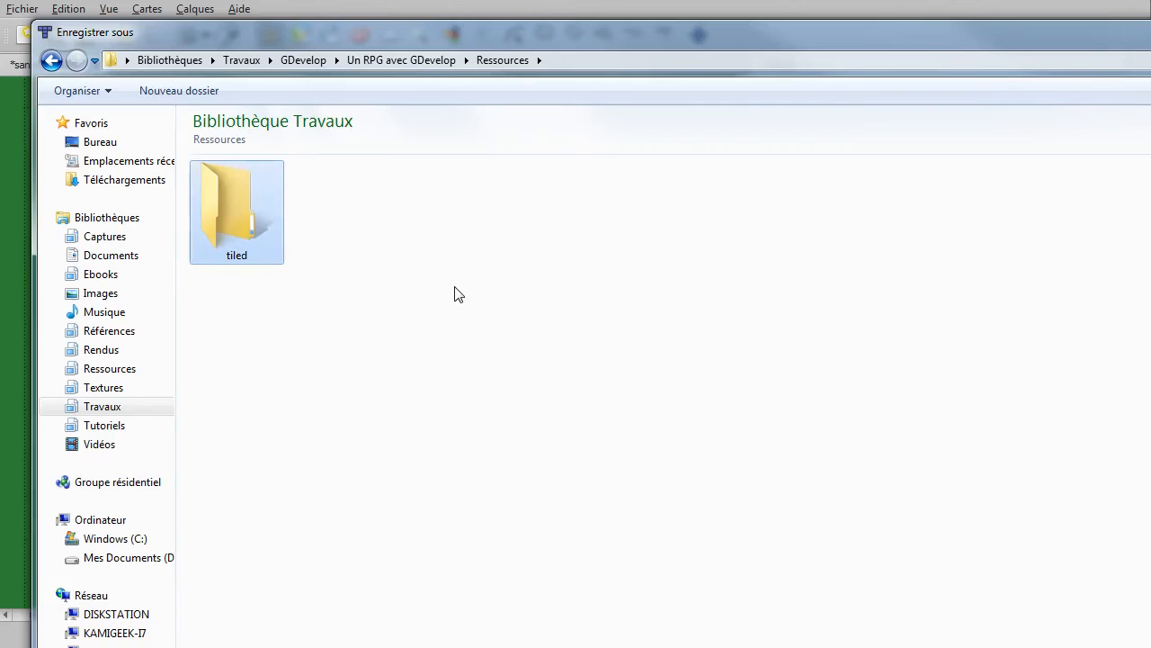
double_click(233, 198)
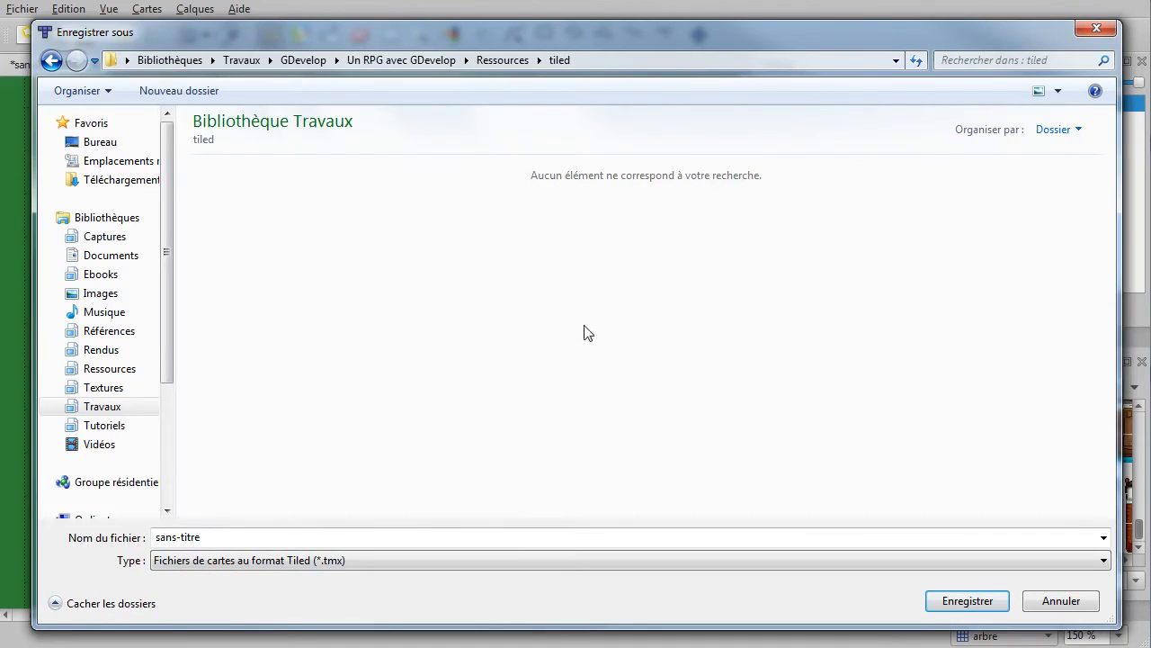
Step: Save the map as zone01 in the tiled folder, in the Tiled .tmx format
click(484, 537)
text(z)
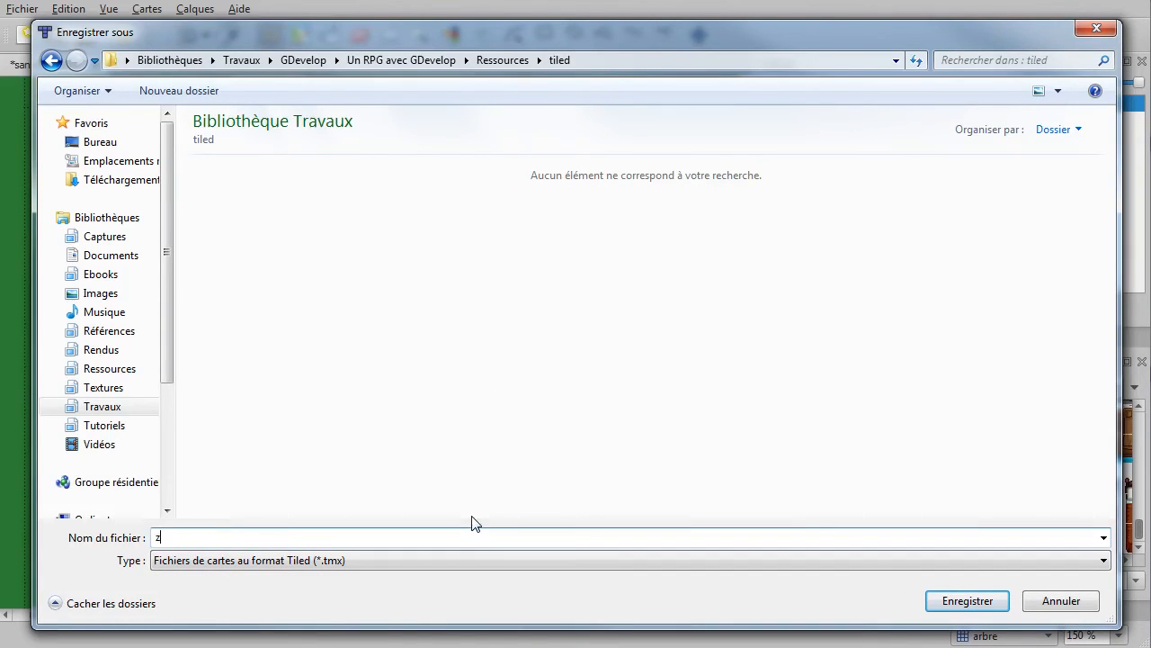
text(one01)
click(941, 601)
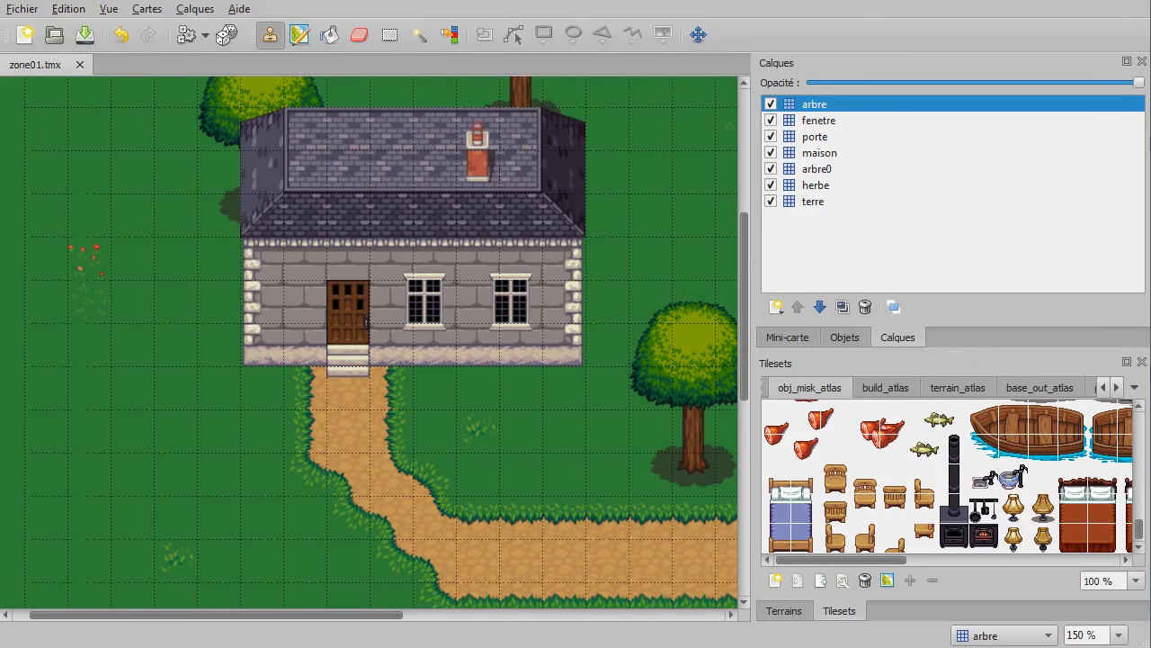
Step: Switch to Windows Explorer and check the saved zone01 map file in Ressources\tiled
key(alt+Tab)
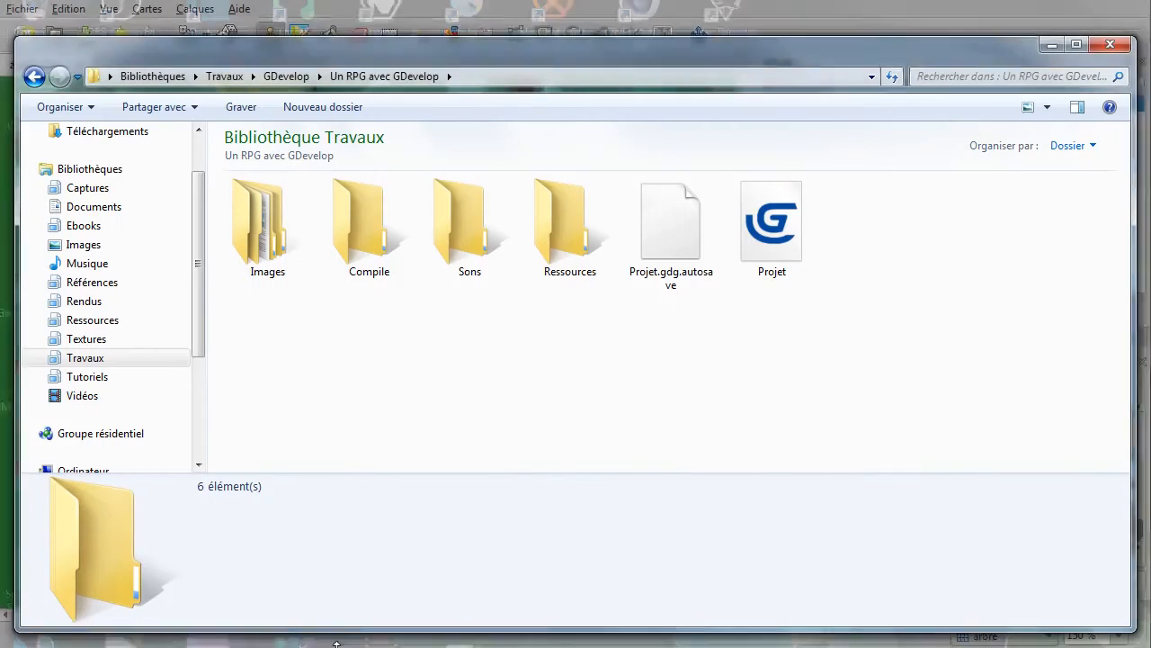
click(555, 237)
double_click(554, 237)
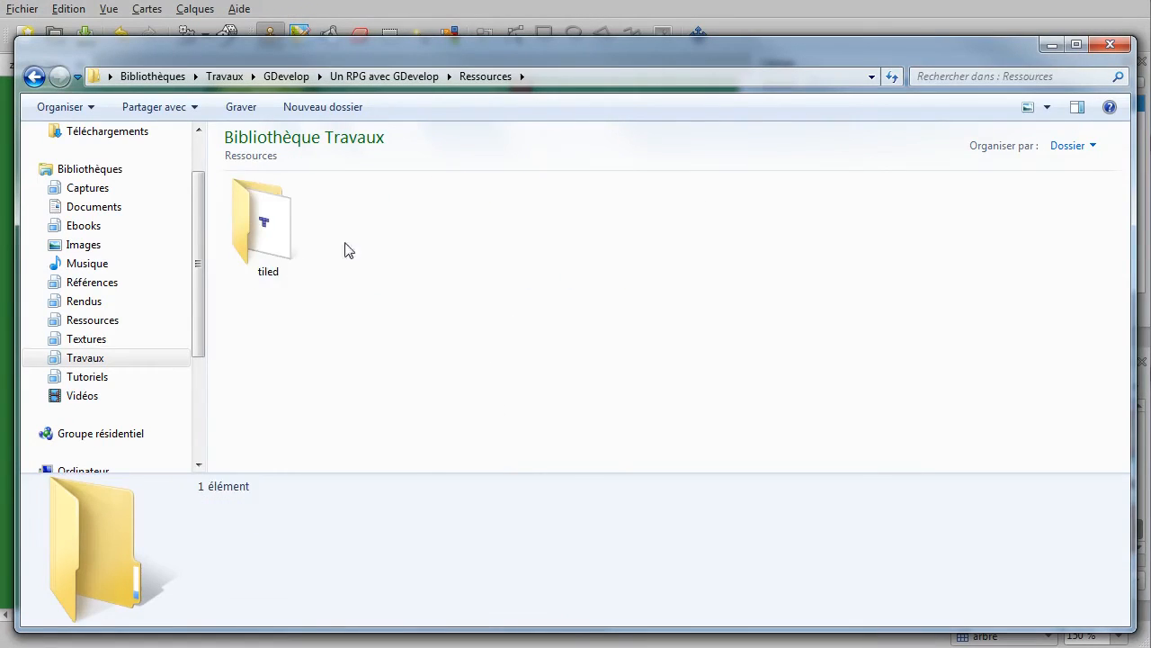
double_click(284, 235)
click(282, 235)
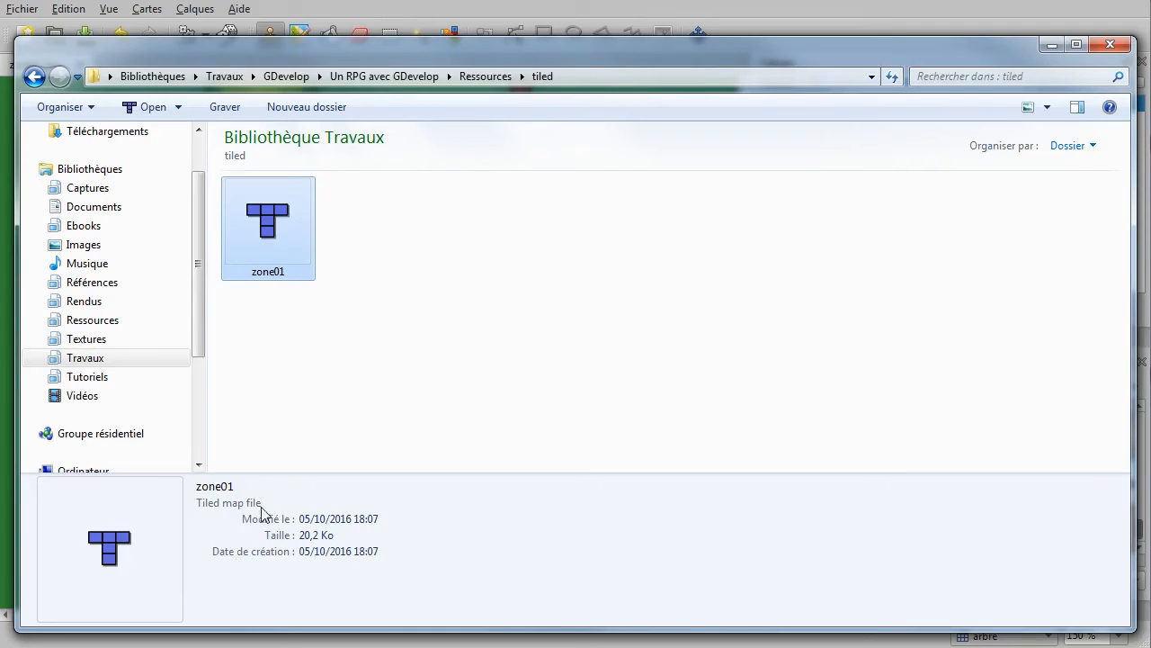
click(502, 348)
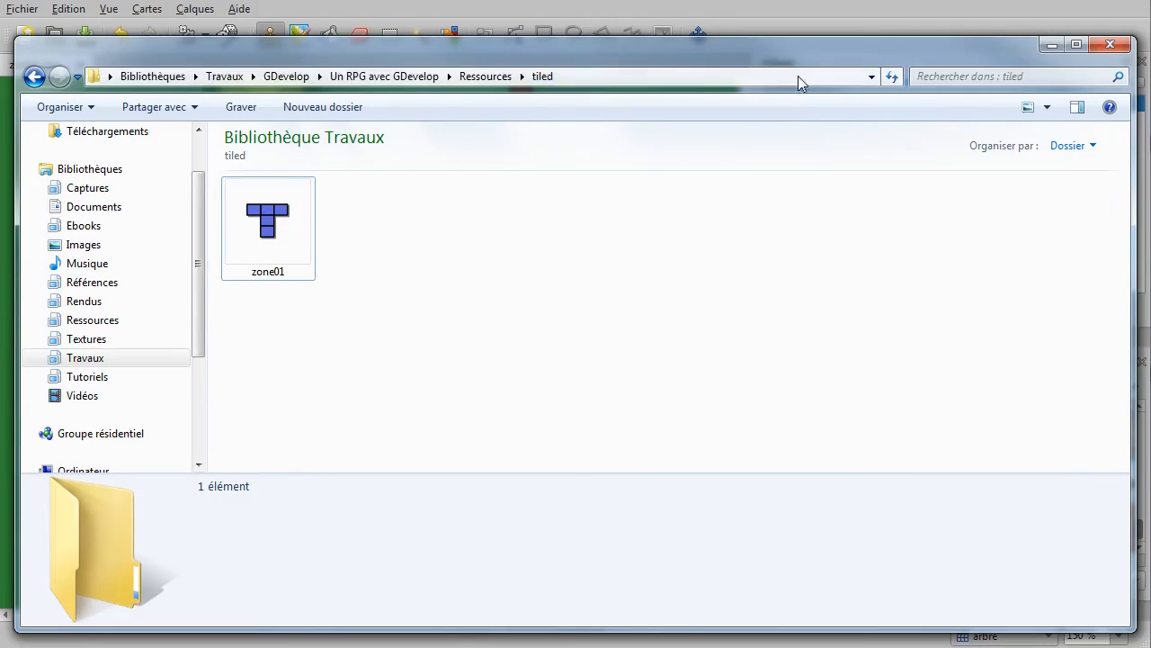
click(440, 81)
click(816, 7)
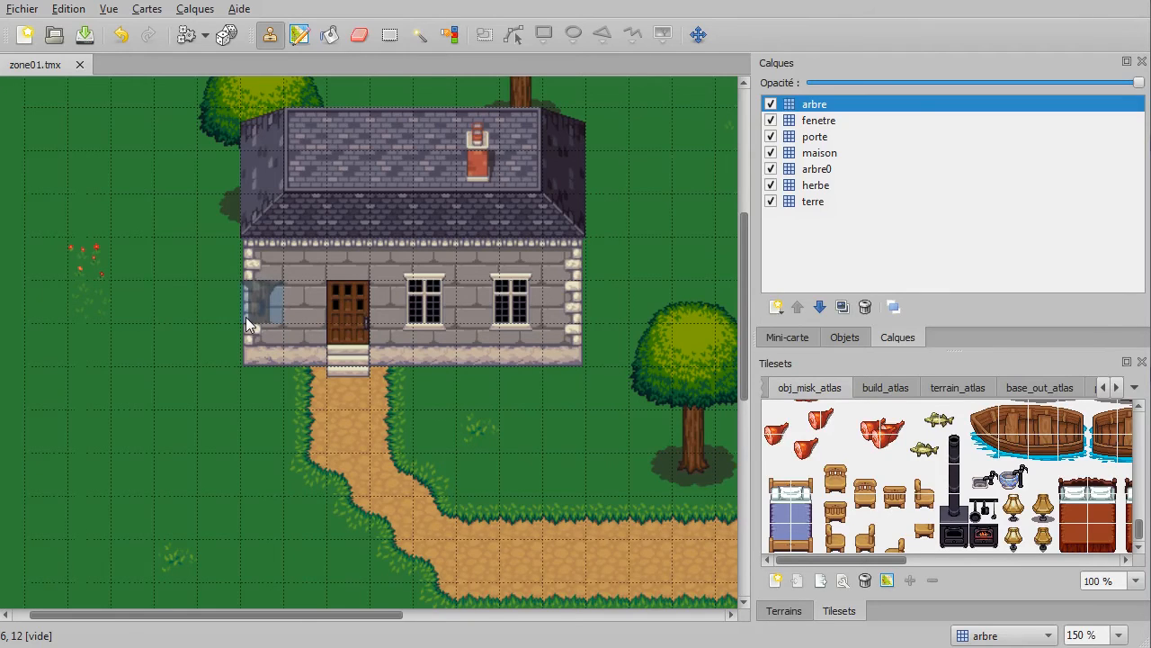
Step: Open the export-as-image settings for the zone01 map
ctrl+scroll(246, 316, down, 1)
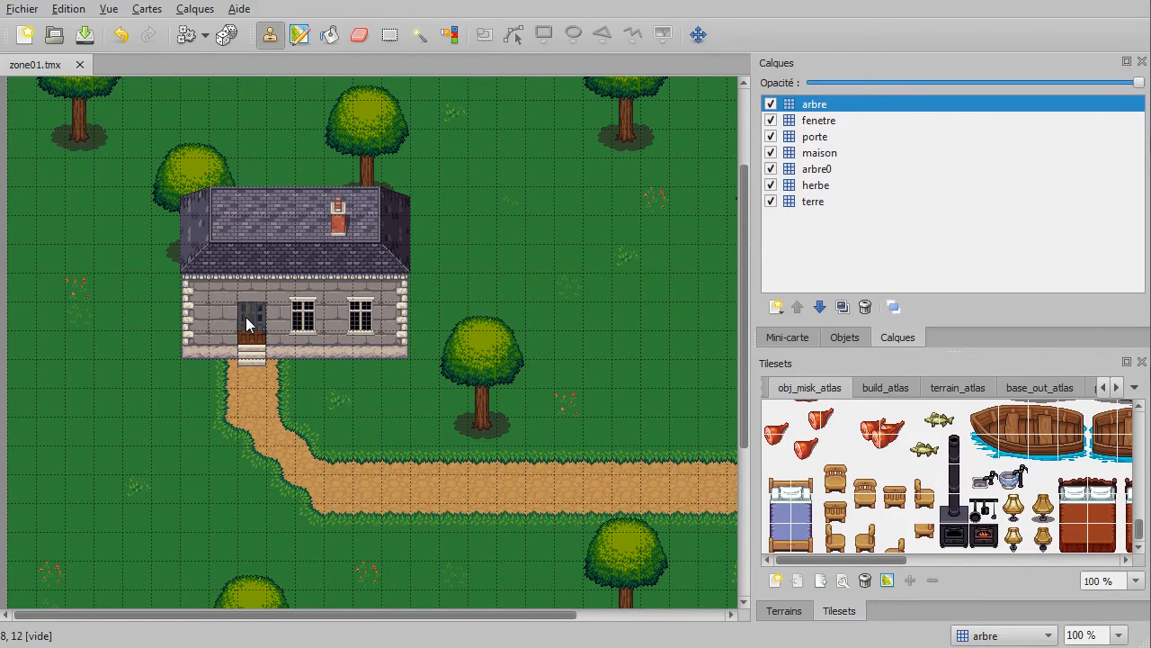
ctrl+scroll(245, 317, up, 1)
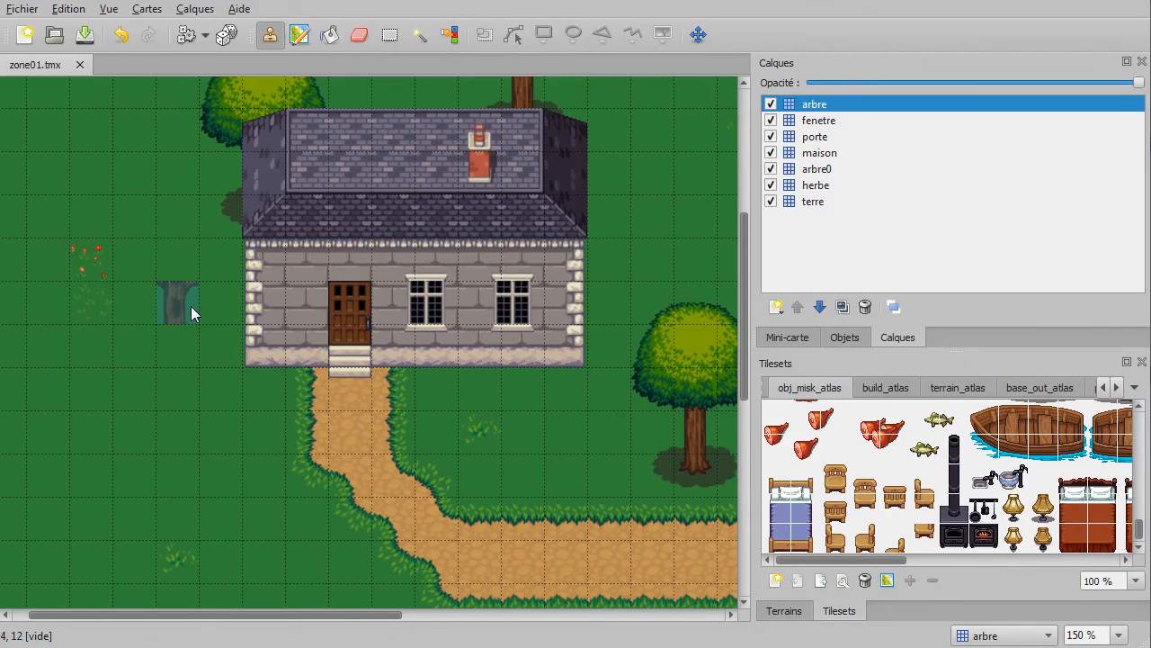
click(30, 11)
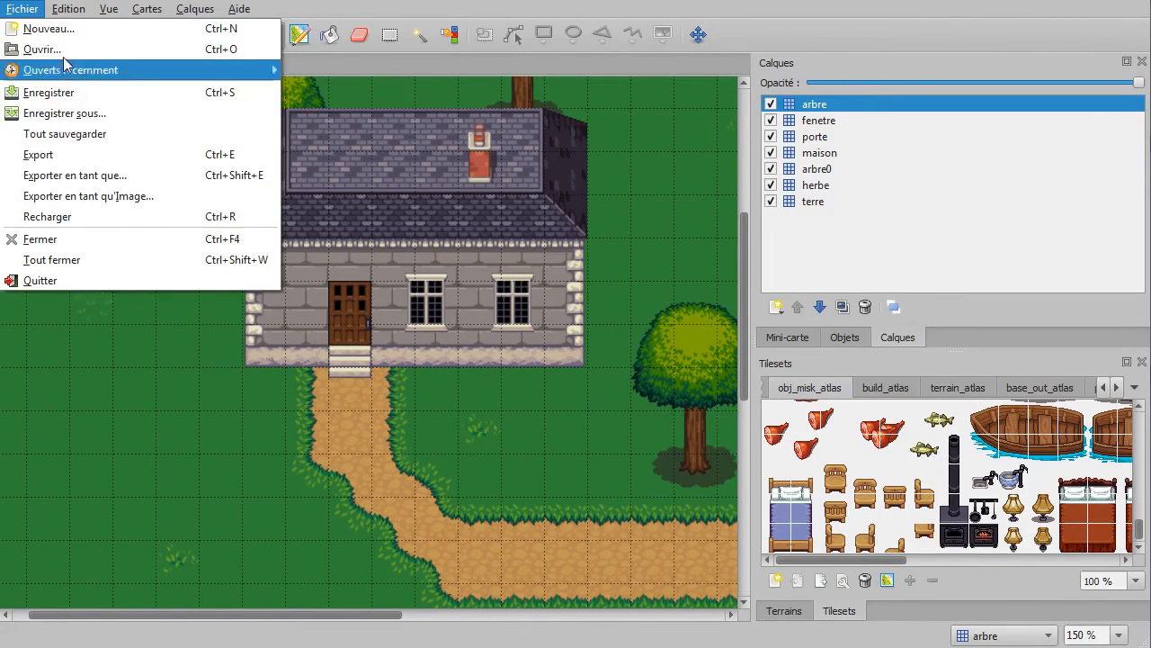
click(99, 198)
drag(786, 301, 421, 198)
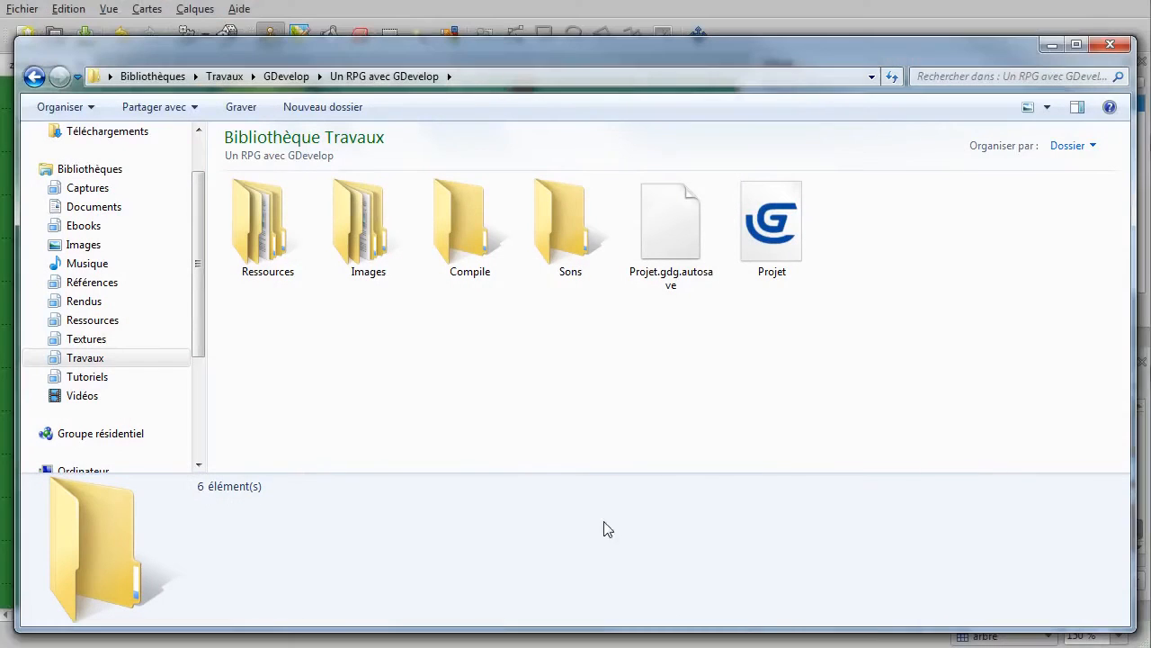
Step: In Windows Explorer, open the project's Images\Decors folder and copy its full path
double_click(374, 249)
double_click(642, 240)
click(621, 79)
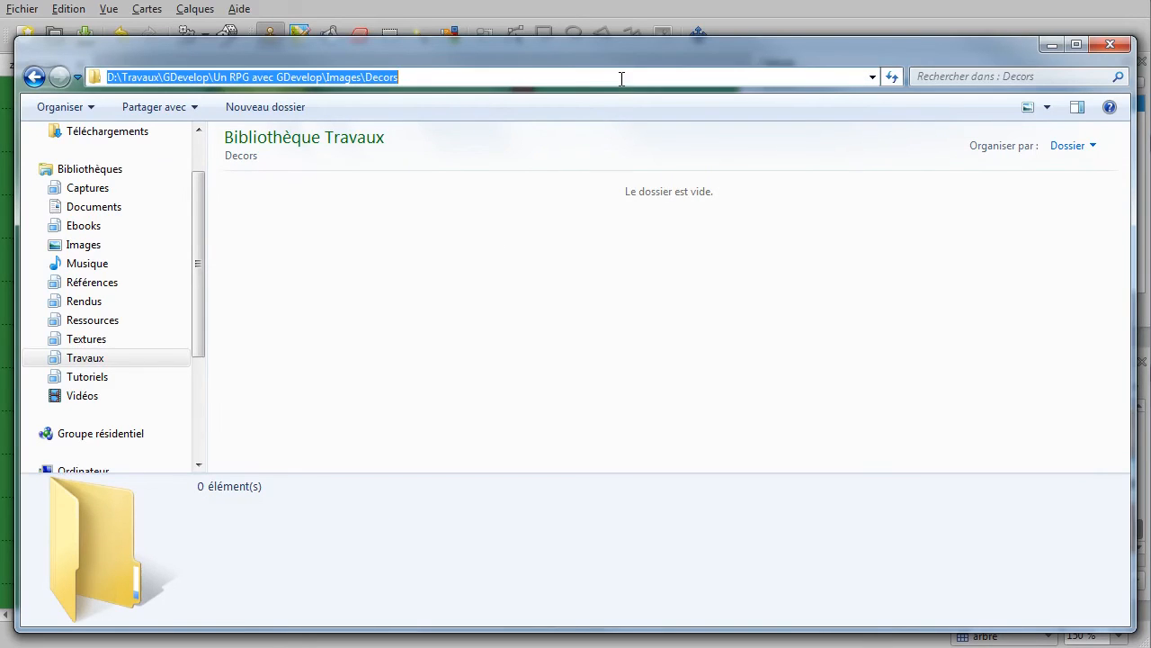
click(620, 262)
click(855, 26)
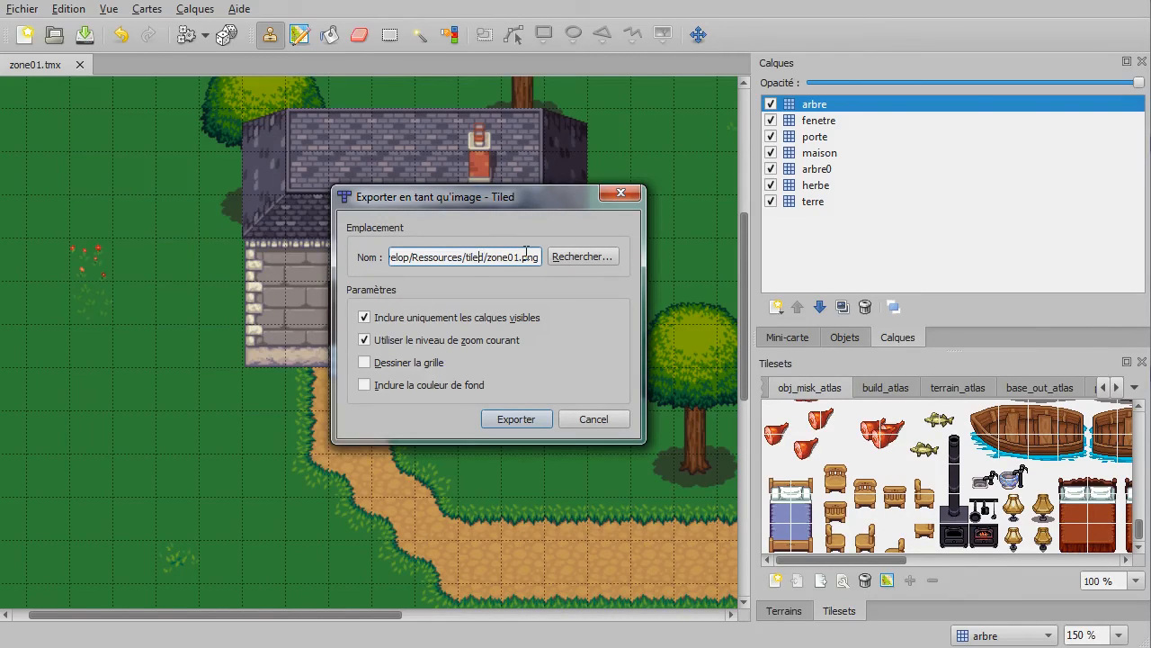
Step: Set the export location to the copied Images\Decors path with the file name zone01.png and export the map image
triple_click(527, 257)
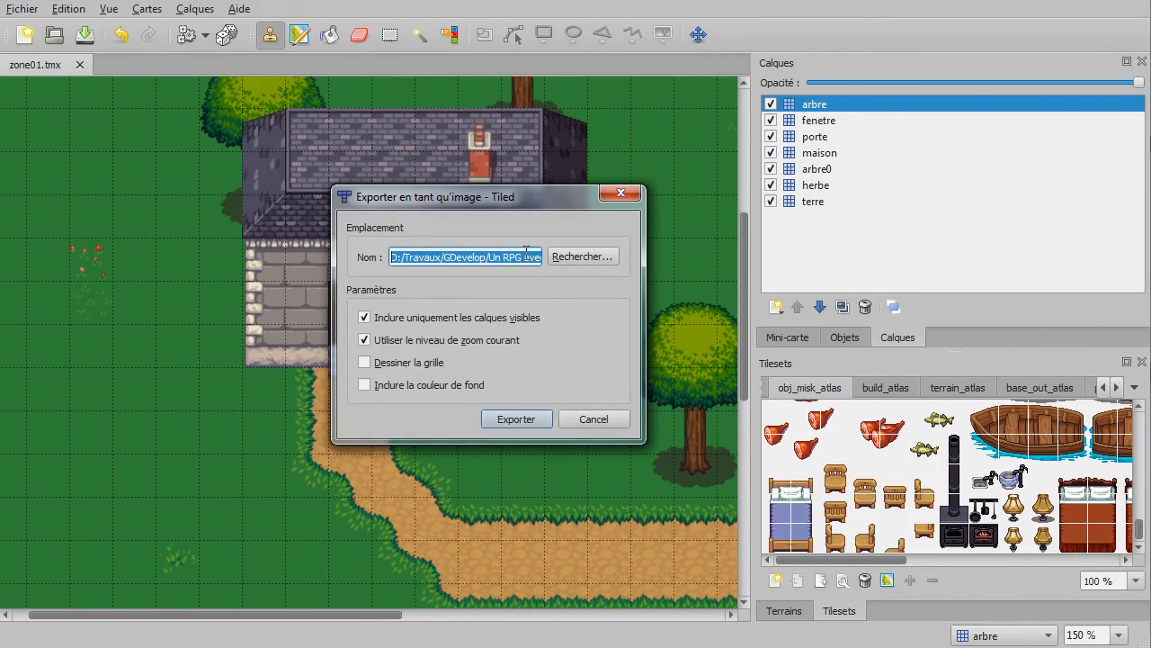
key(ctrl+v)
text(/zone01.png)
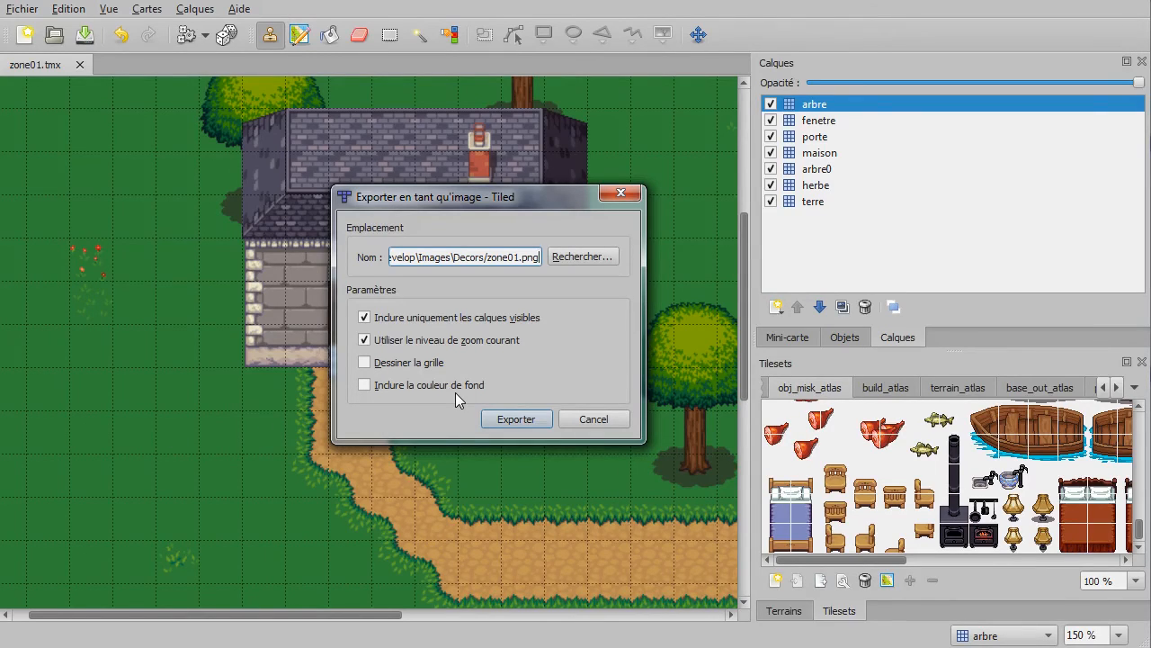
click(530, 419)
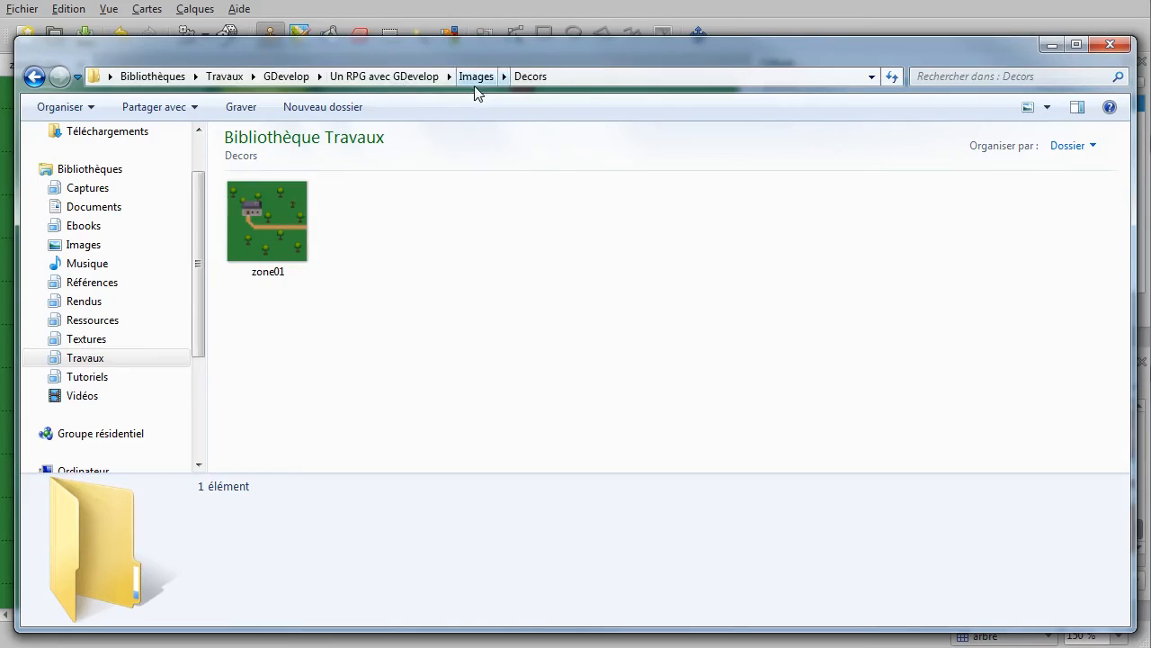
Step: Open the exported zone01.png from the Decors folder in XnView and view it at 100%
double_click(291, 213)
click(557, 105)
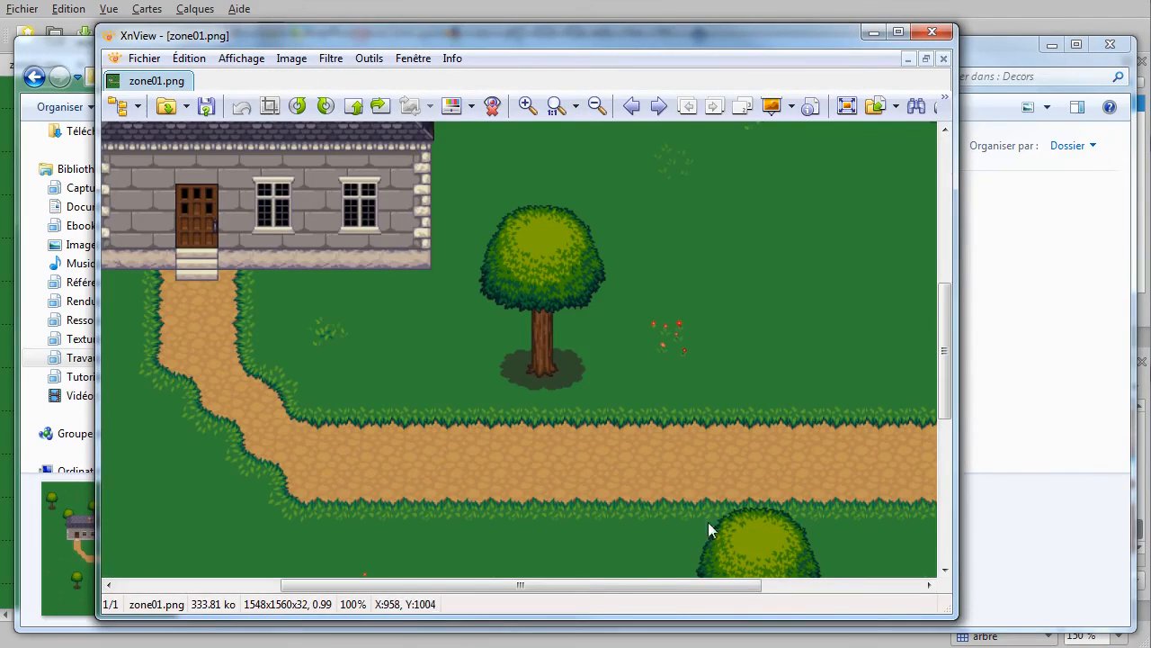
Step: Examine the house and surrounding trees of the exported zone01.png at 100%
drag(610, 582, 446, 582)
drag(942, 334, 937, 264)
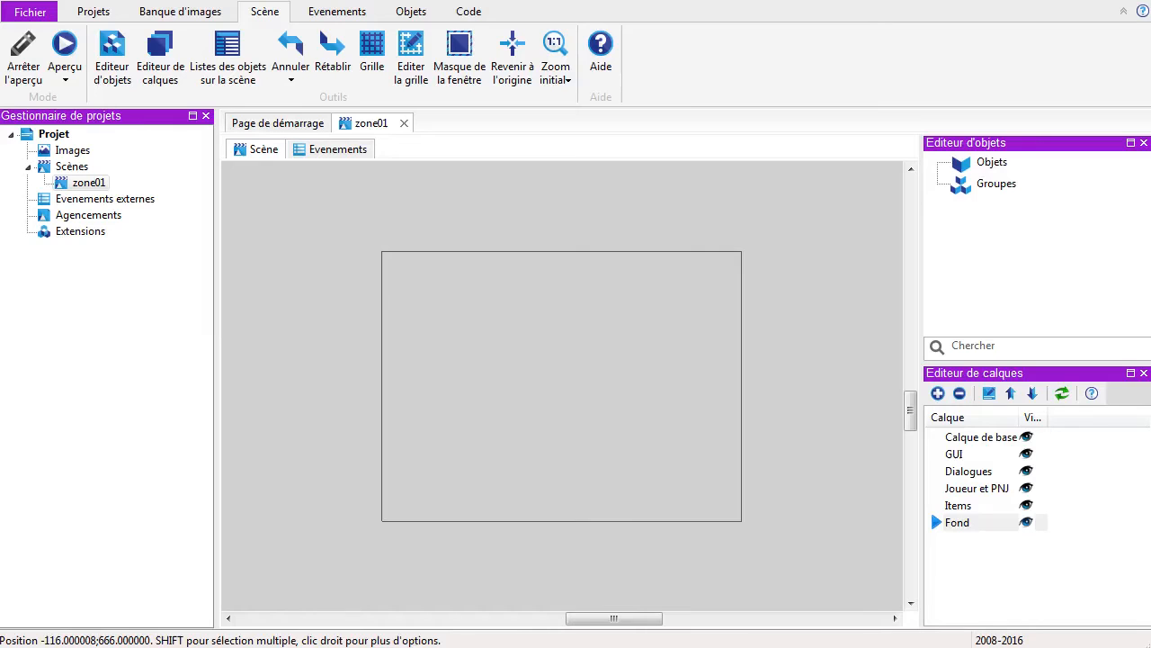
Step: In GDevelop, add a Sprite object to the objects of the zone01 scene
click(982, 162)
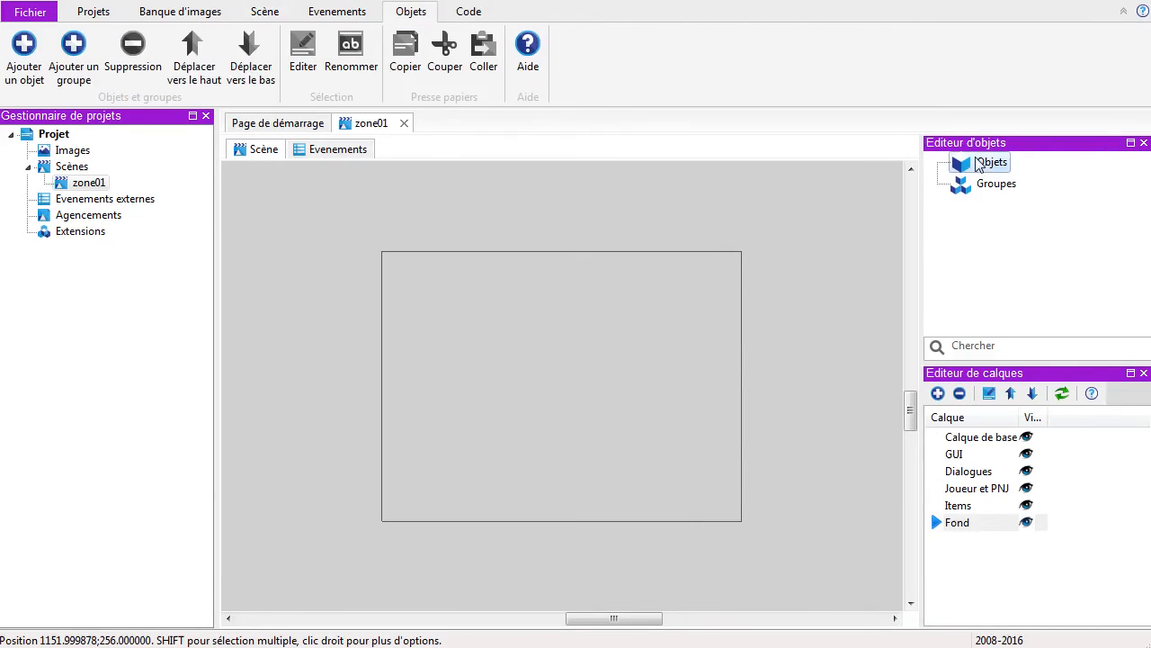
right_click(982, 161)
click(1007, 174)
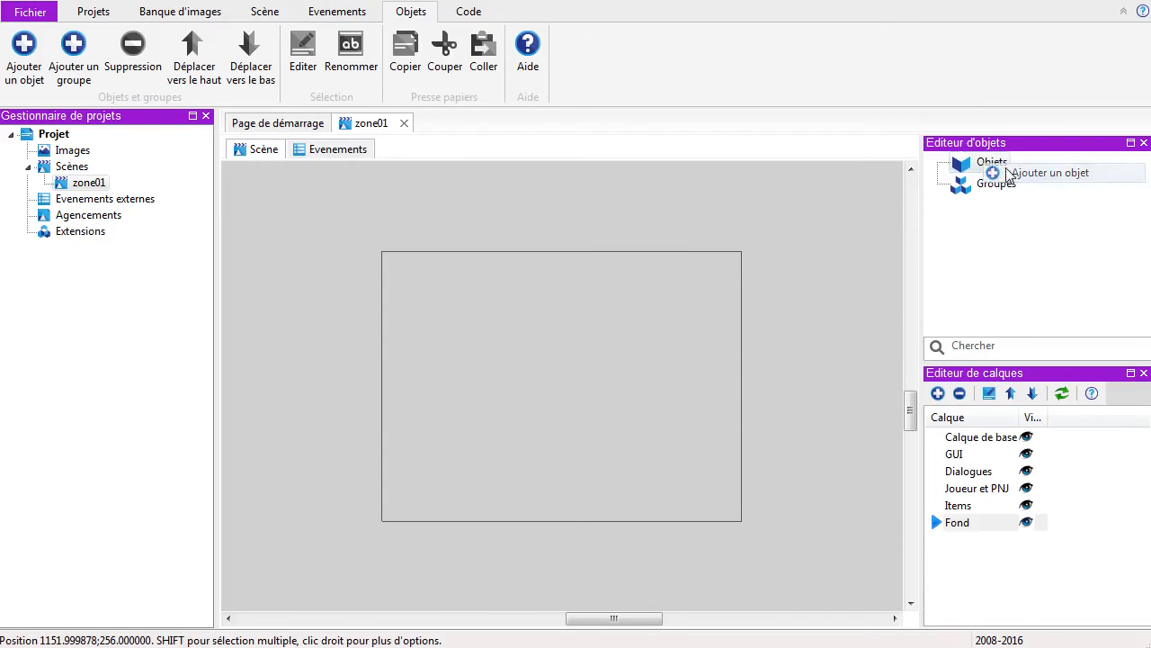
click(376, 229)
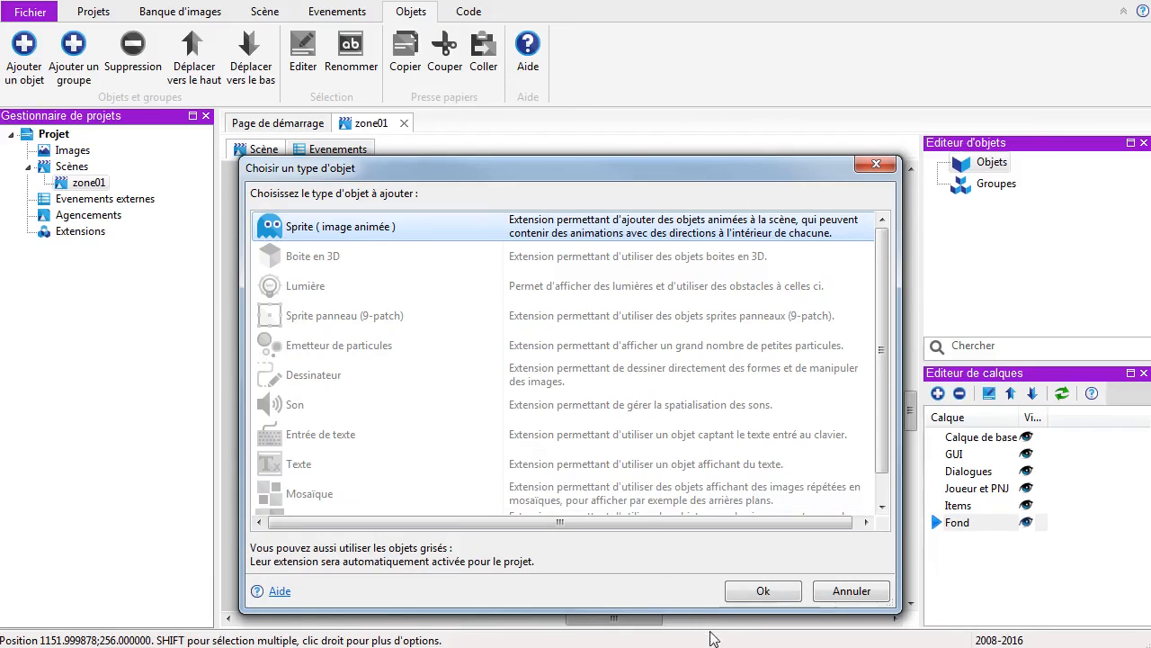
click(757, 595)
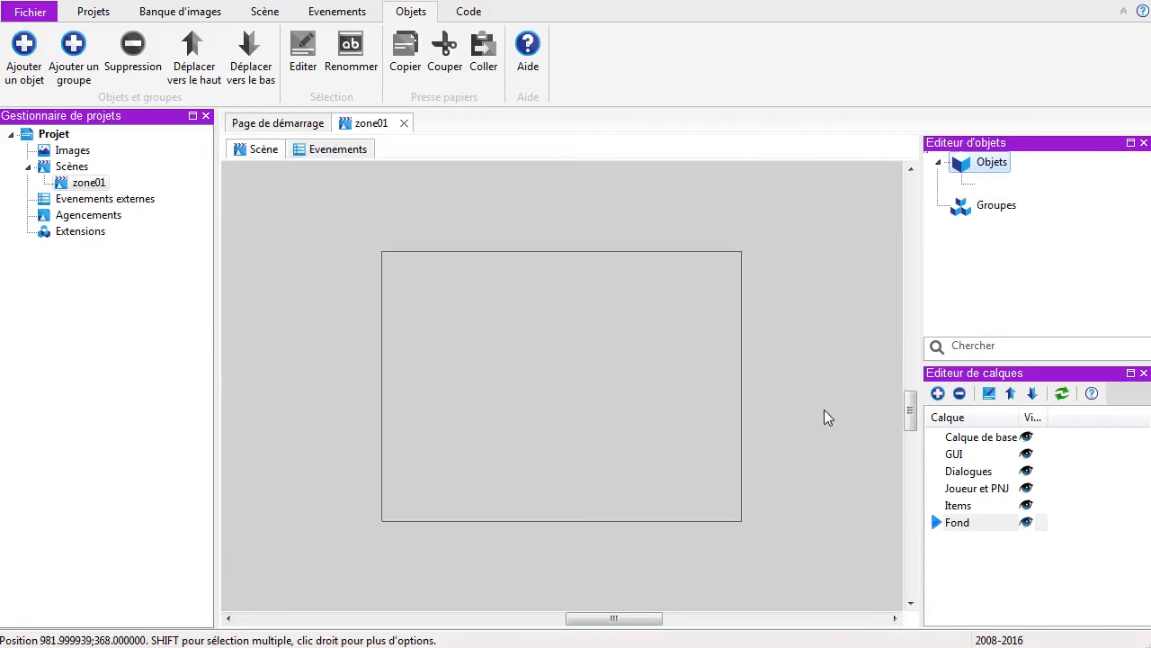
Step: Rename the new sprite object as Imagedefond
click(995, 187)
click(1006, 181)
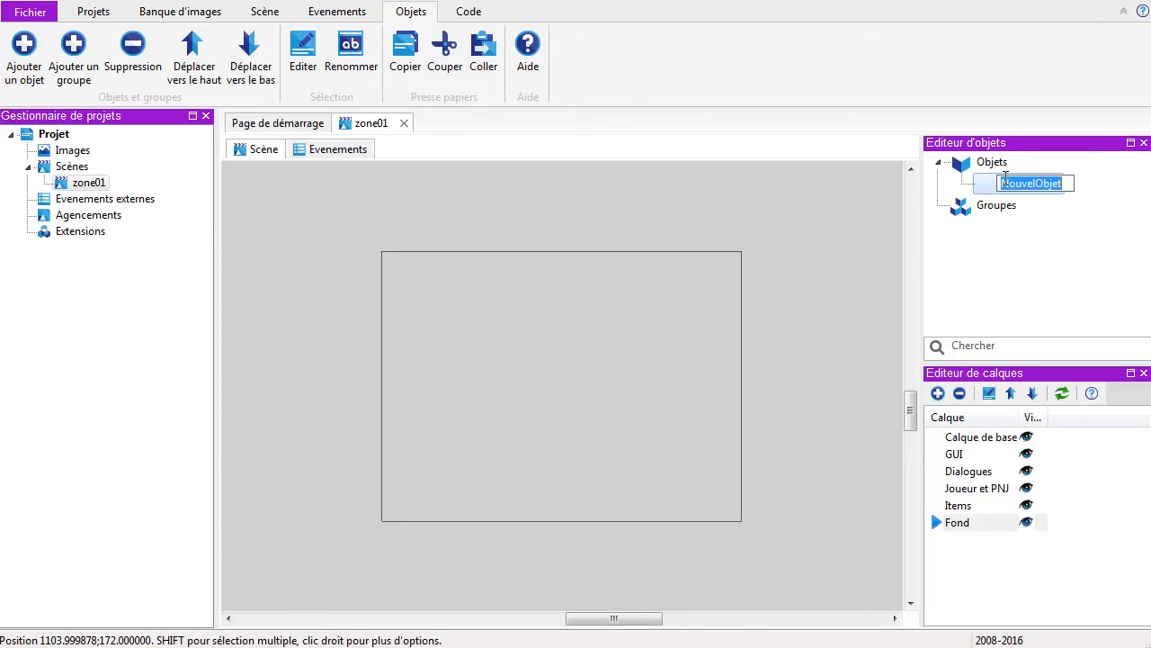
text(Image)
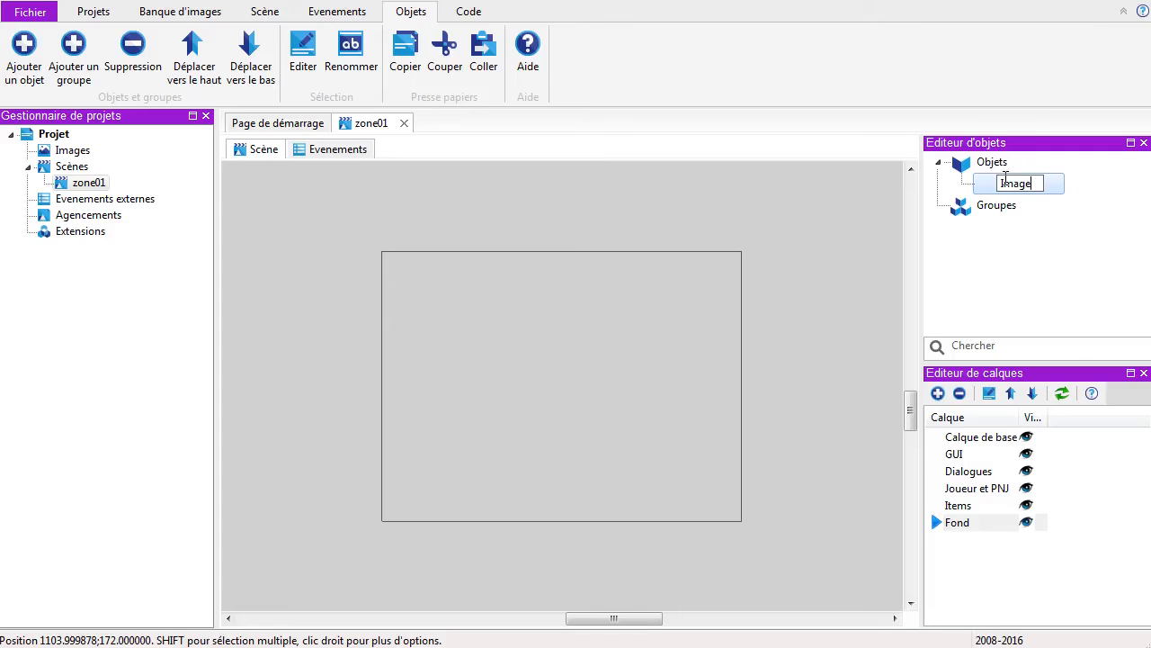
text(defond)
key(Return)
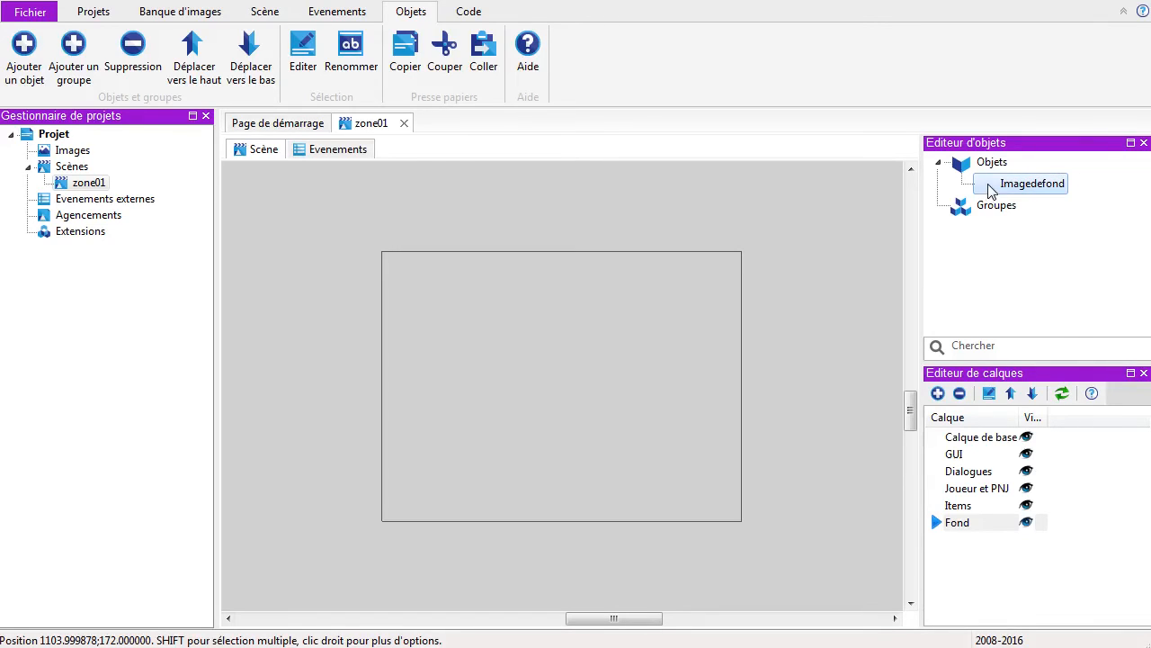
Step: Open Imagedefond for editing and add zone01.png from the project's Images\Decors folder to its image bank
double_click(992, 191)
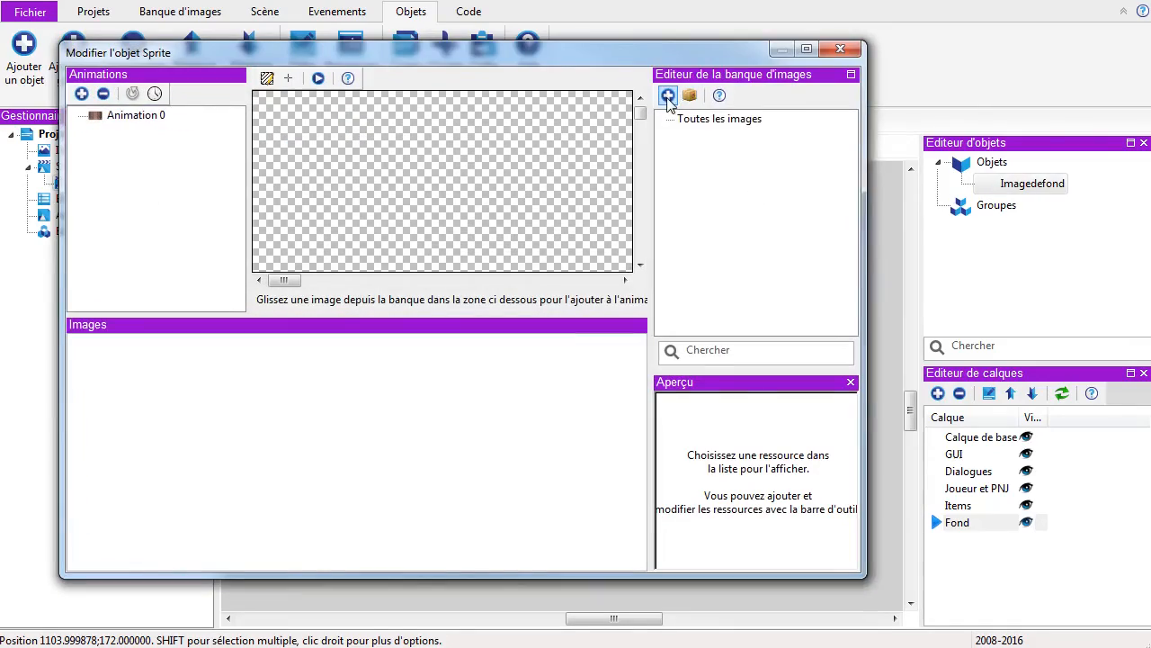
click(667, 95)
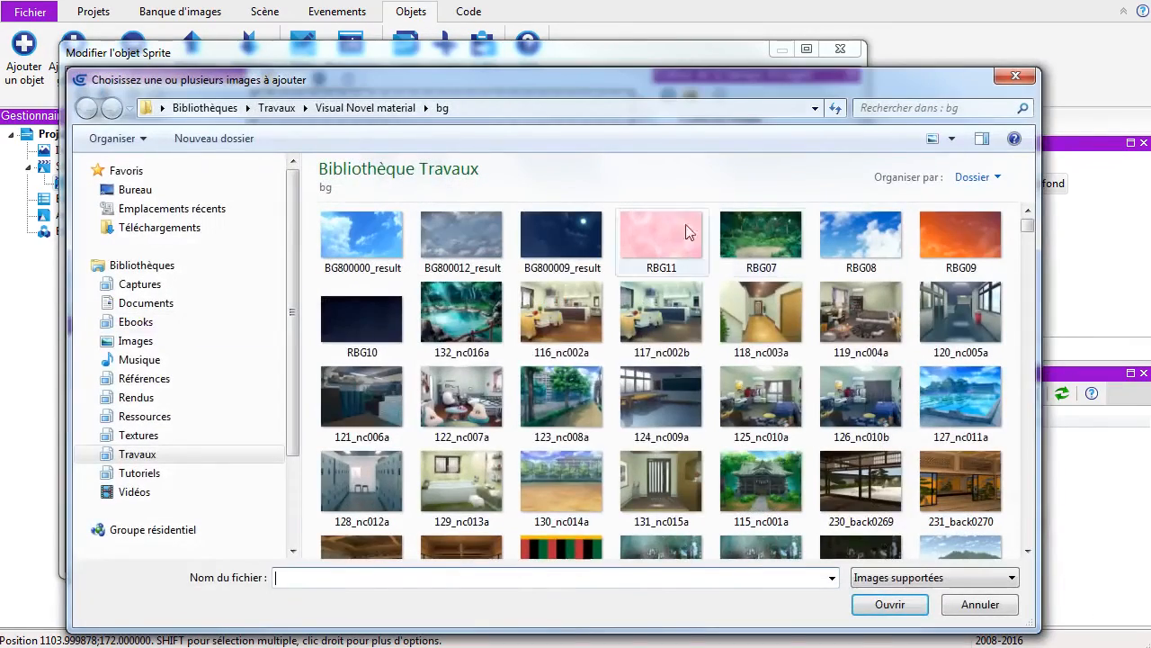
drag(504, 83, 606, 99)
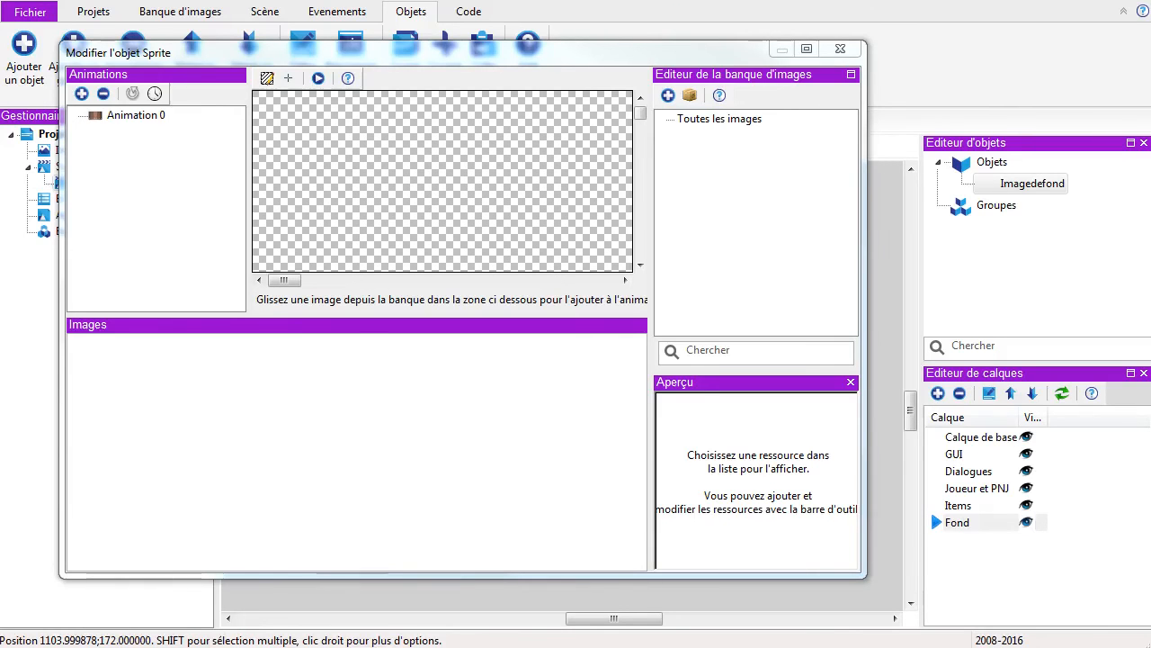
drag(1150, 72, 552, 62)
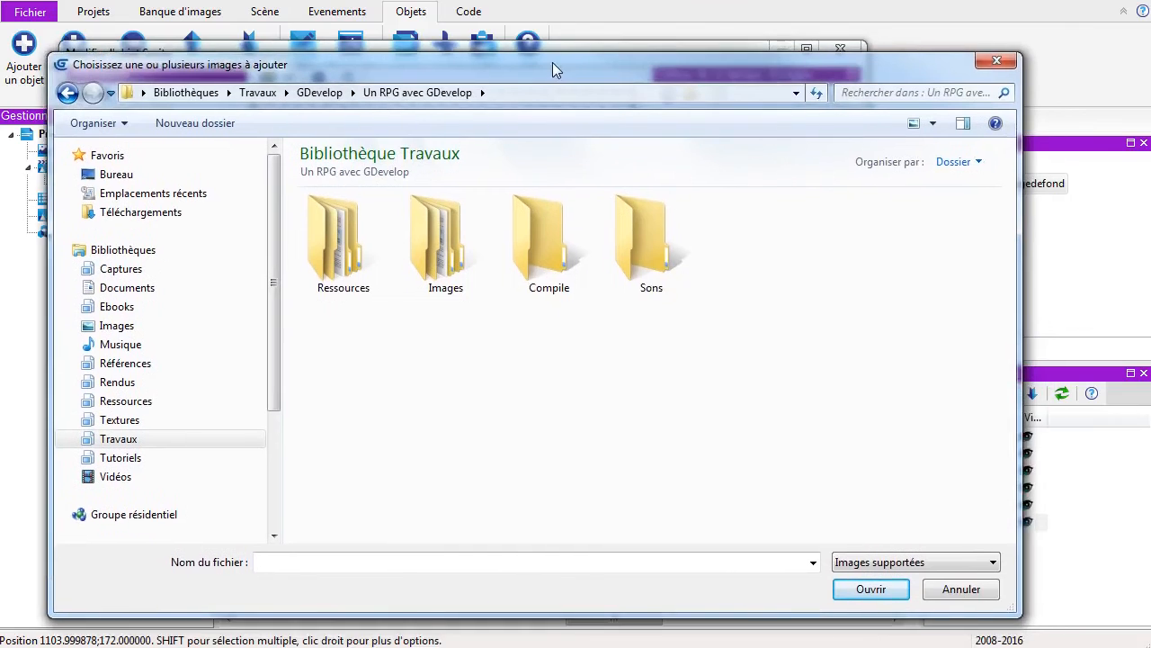
double_click(447, 236)
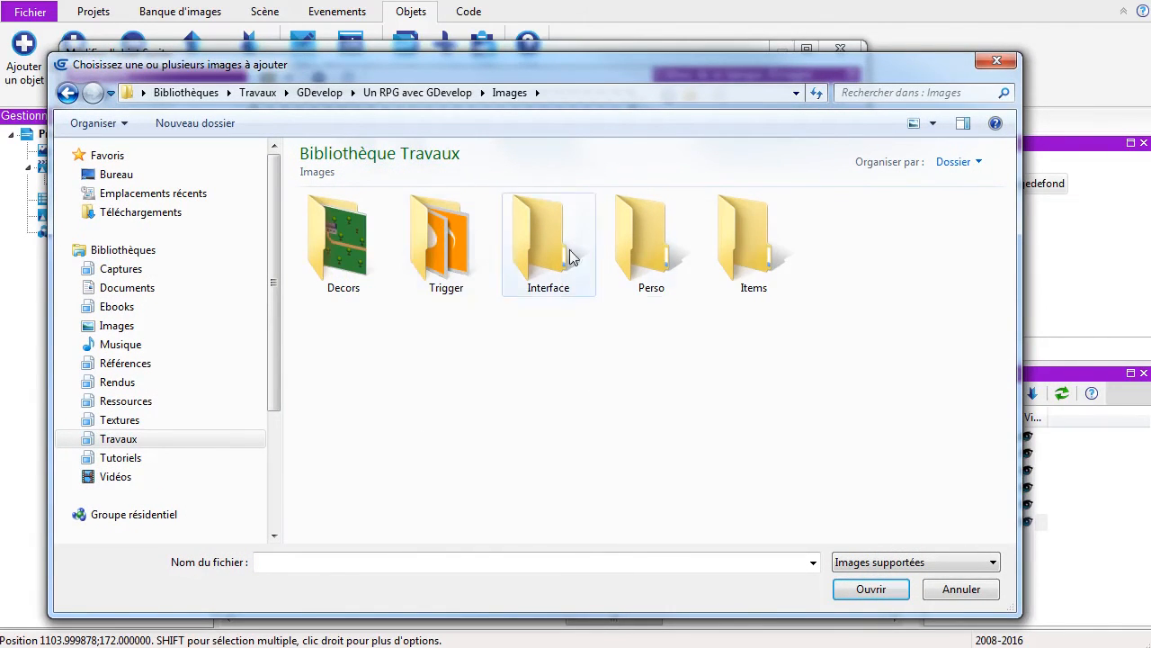
double_click(335, 232)
click(354, 249)
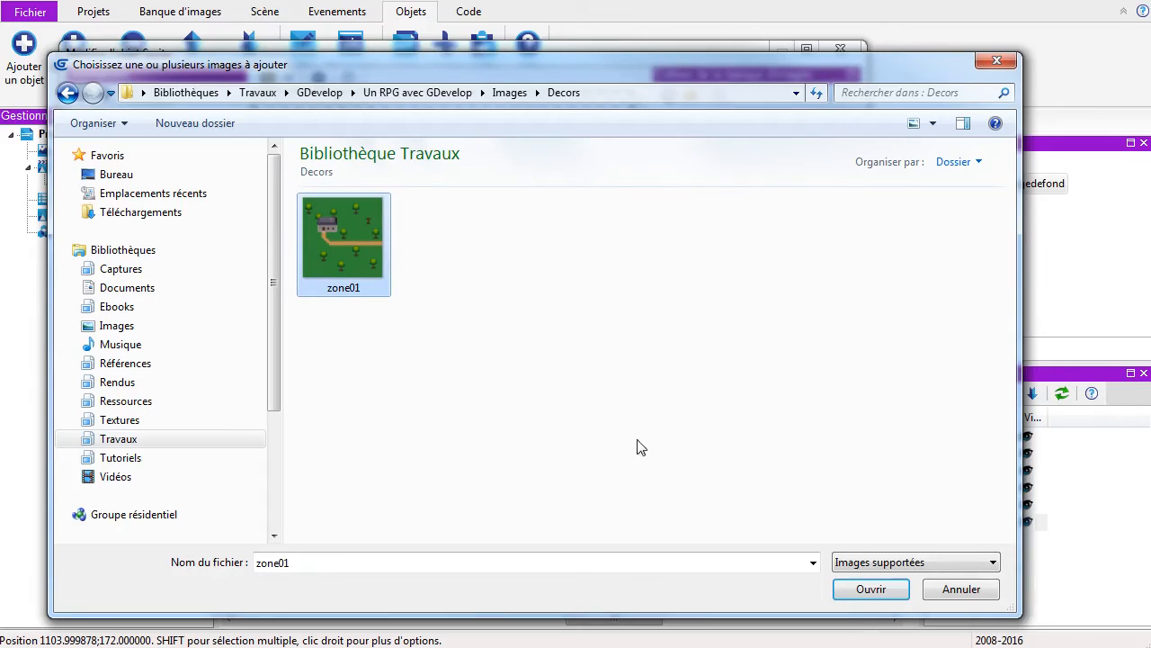
click(859, 587)
Step: Add zone01.png from the image bank to Animation 0 of Imagedefond and close the sprite editor
click(721, 135)
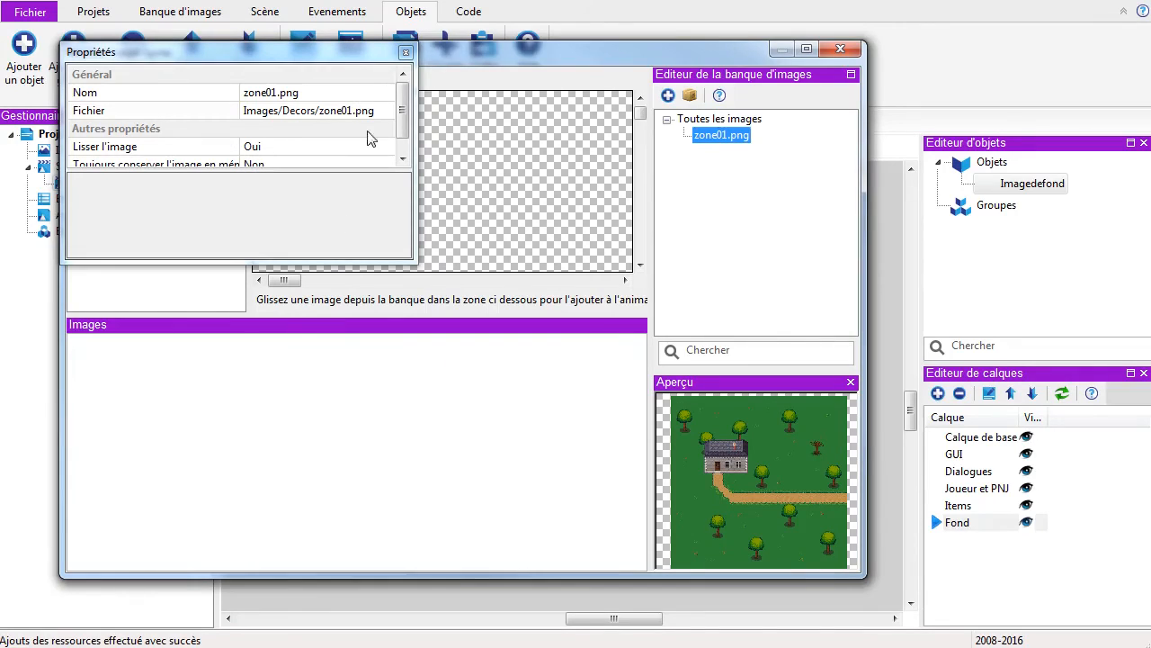
click(406, 52)
click(719, 137)
drag(712, 144, 345, 427)
click(840, 49)
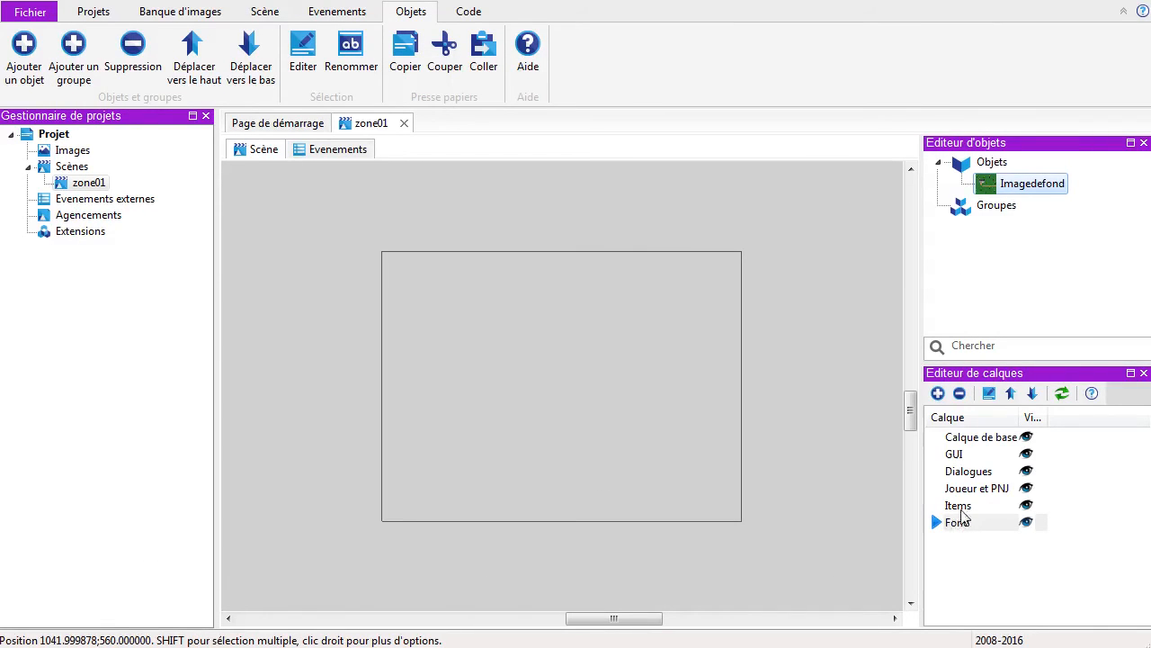
Step: Place Imagedefond in the zone01 scene on the Fond layer, positioned so that it covers the game window frame
drag(990, 186, 499, 394)
drag(609, 462, 456, 285)
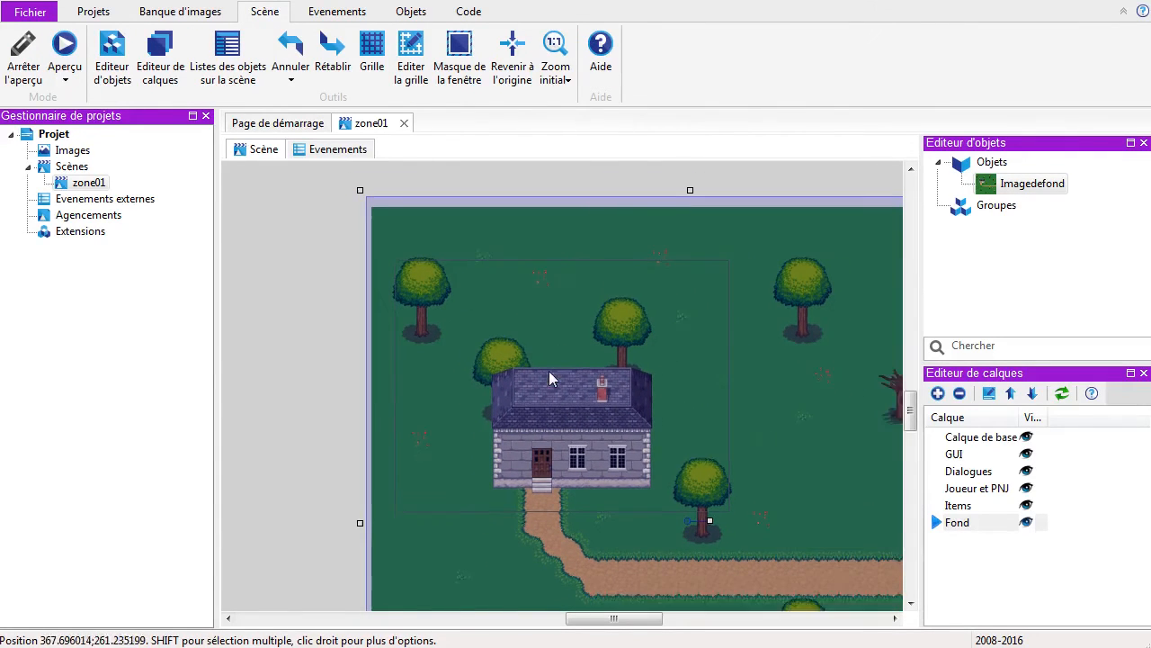
scroll(559, 393, down, 2)
drag(578, 362, 563, 294)
drag(609, 406, 599, 393)
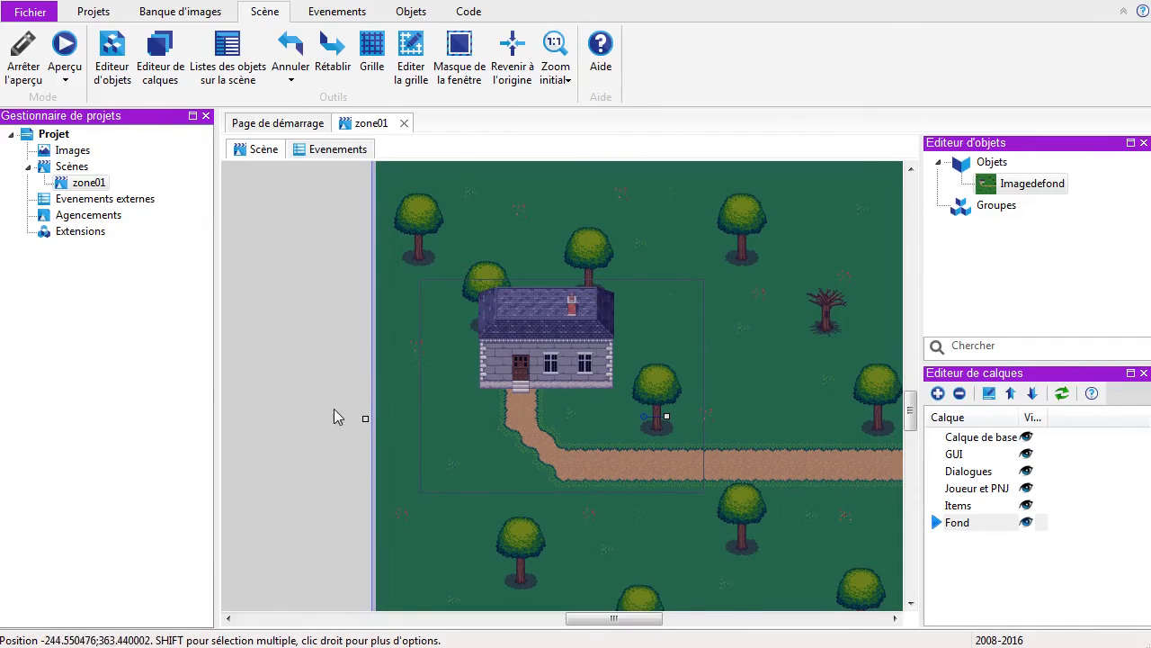
click(556, 57)
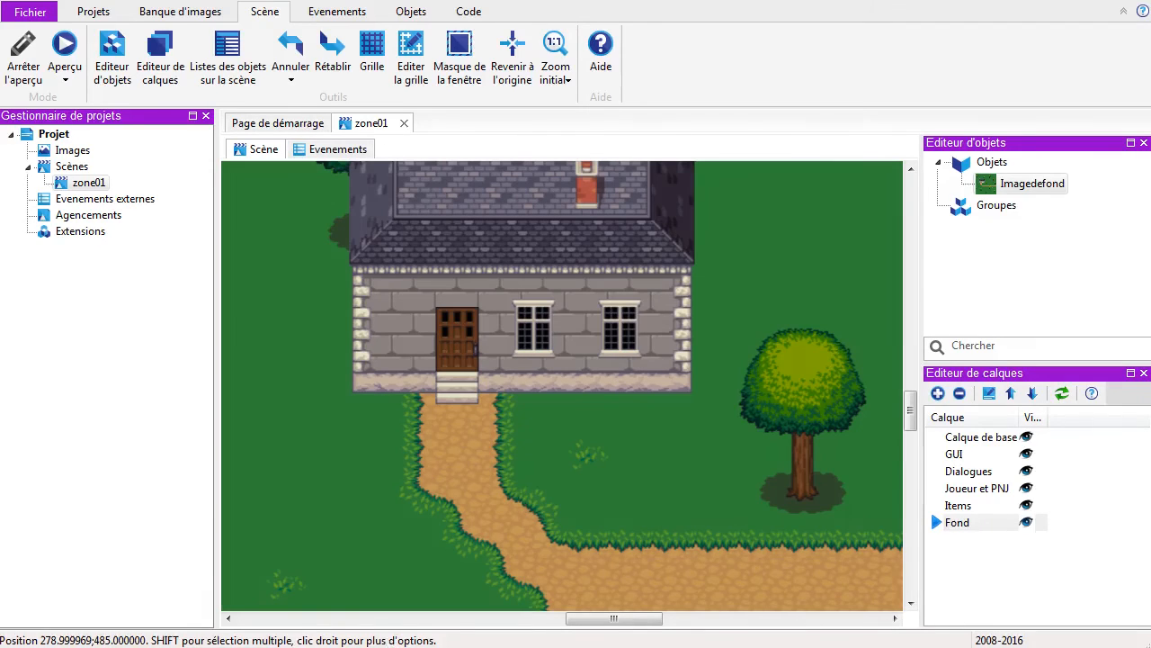
Step: Preview the zone01 scene with its background image, and stop the preview
key(alt+Tab)
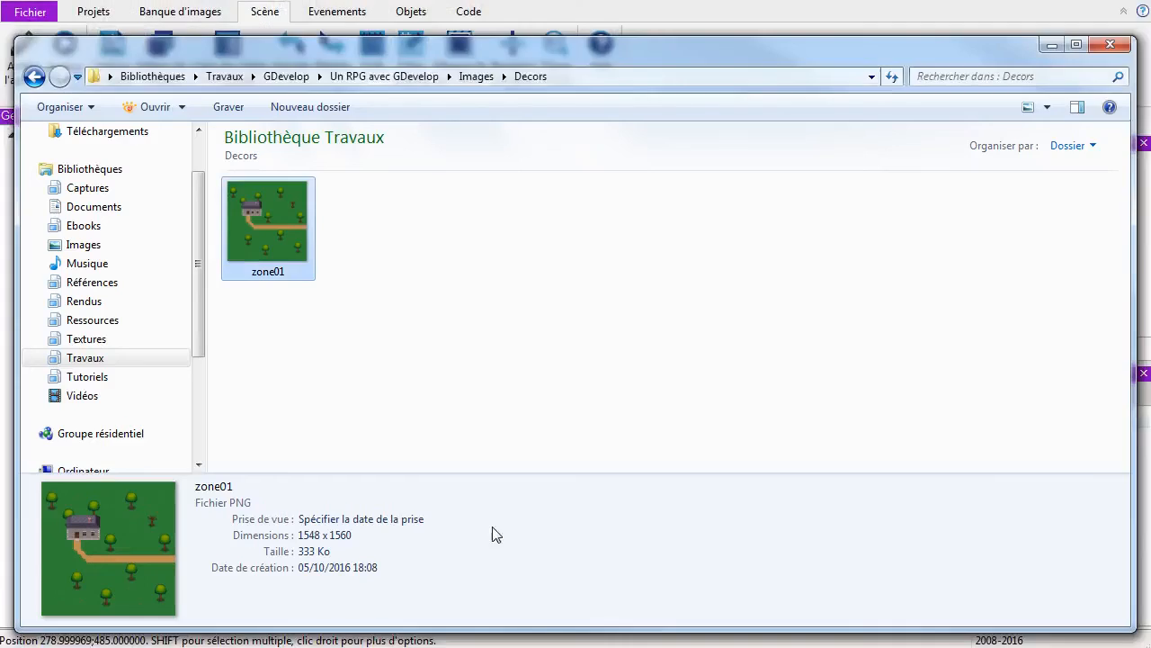
click(767, 23)
click(61, 47)
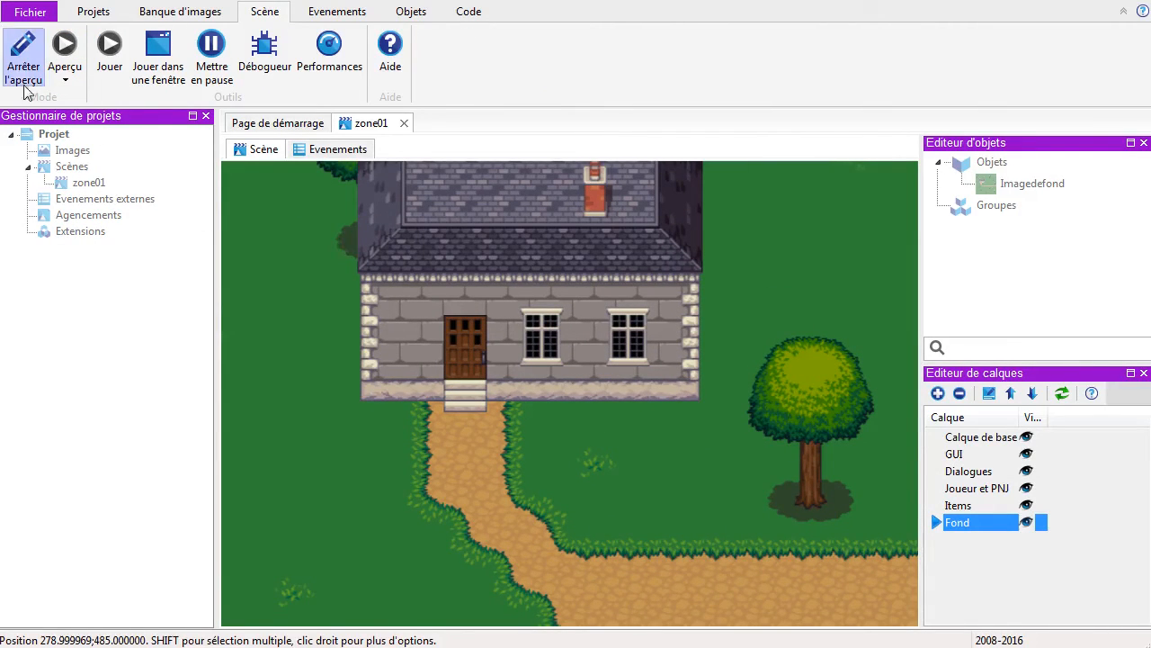
click(23, 54)
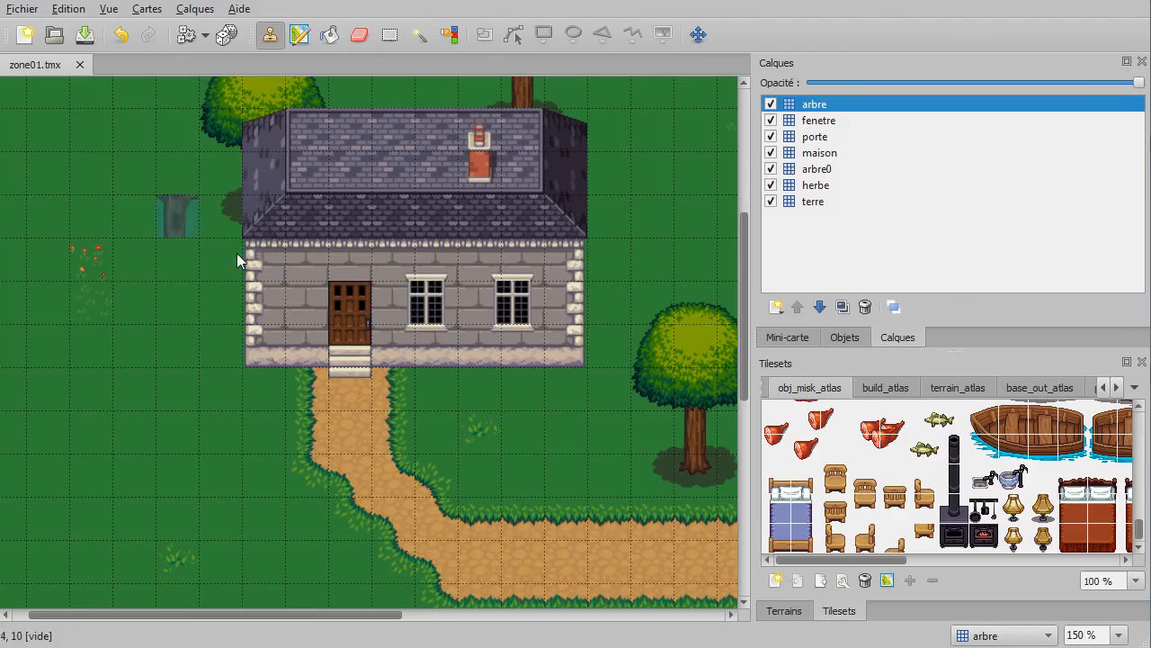
Step: In Tiled, set the map zoom to 100% and export the map to the Decors folder as zone01b.png using the current zoom level
ctrl+scroll(186, 238, down, 1)
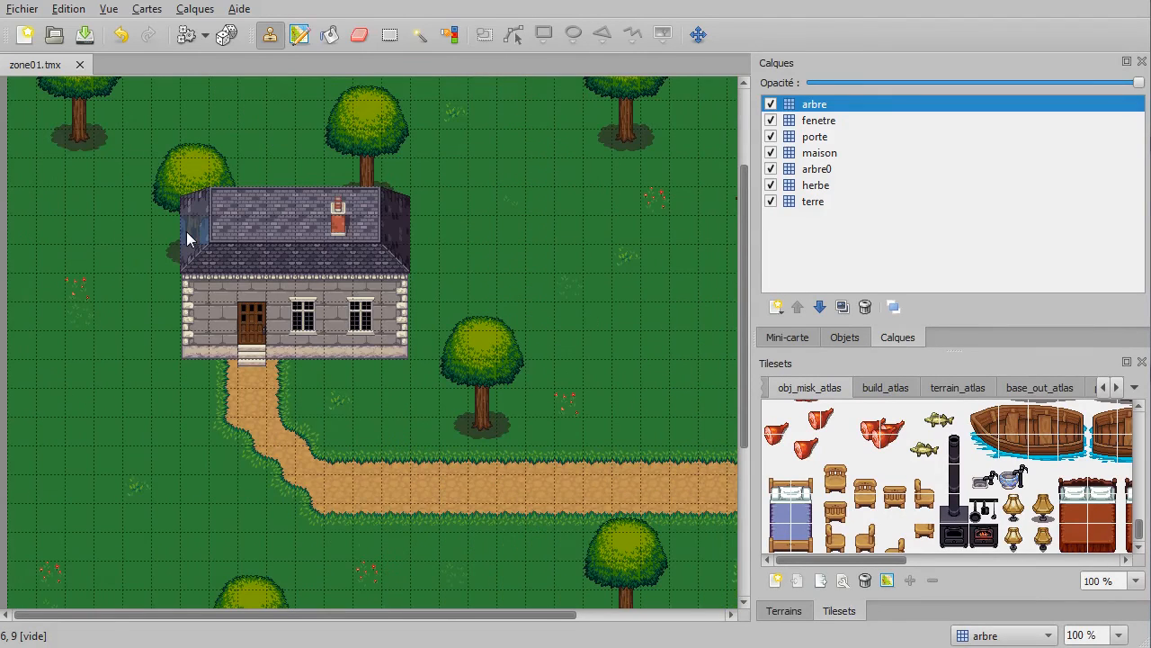
click(18, 11)
click(49, 195)
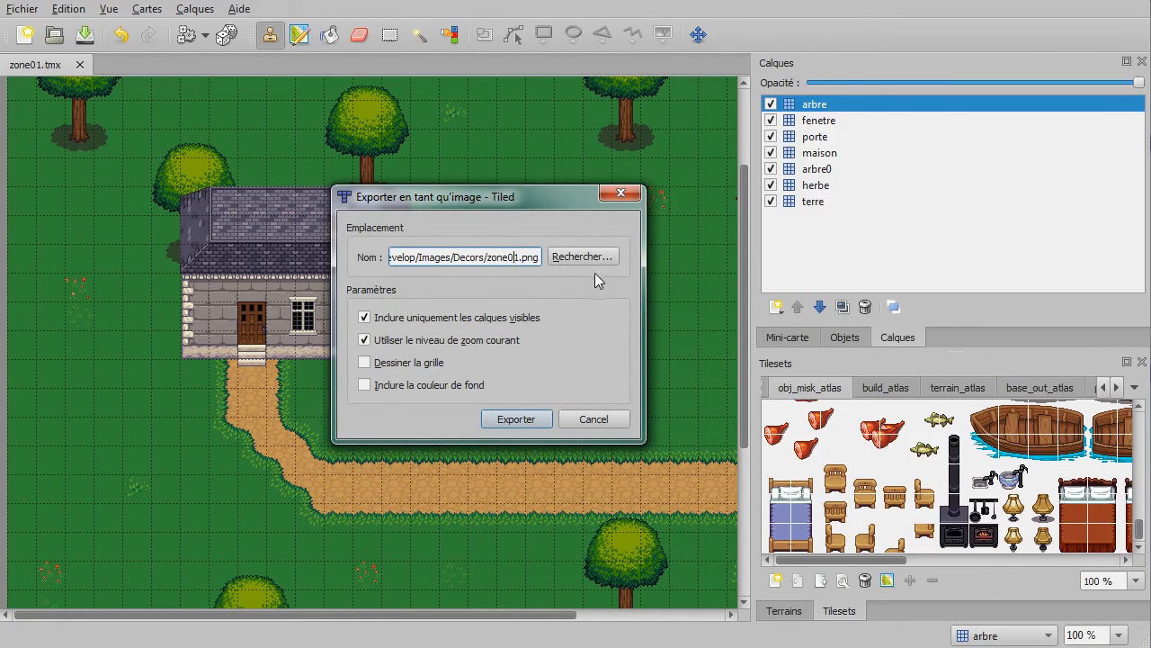
text(b)
click(528, 420)
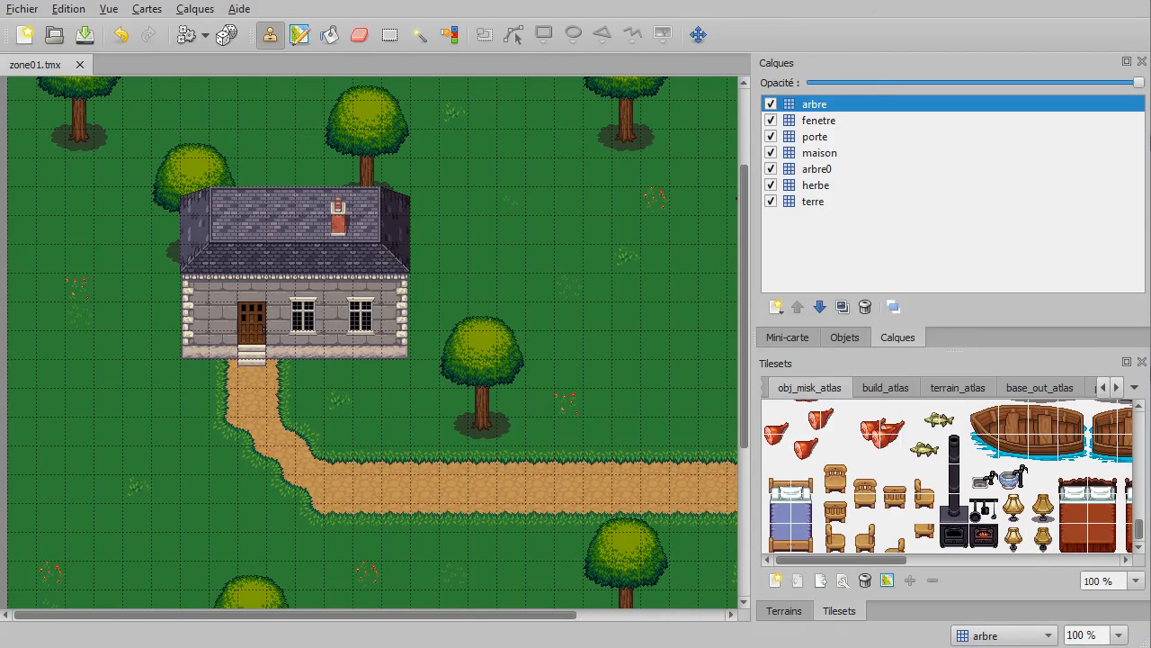
Step: In Windows Explorer, check the dimensions of zone01b in the Decors folder, and return to GDevelop
key(alt+Tab)
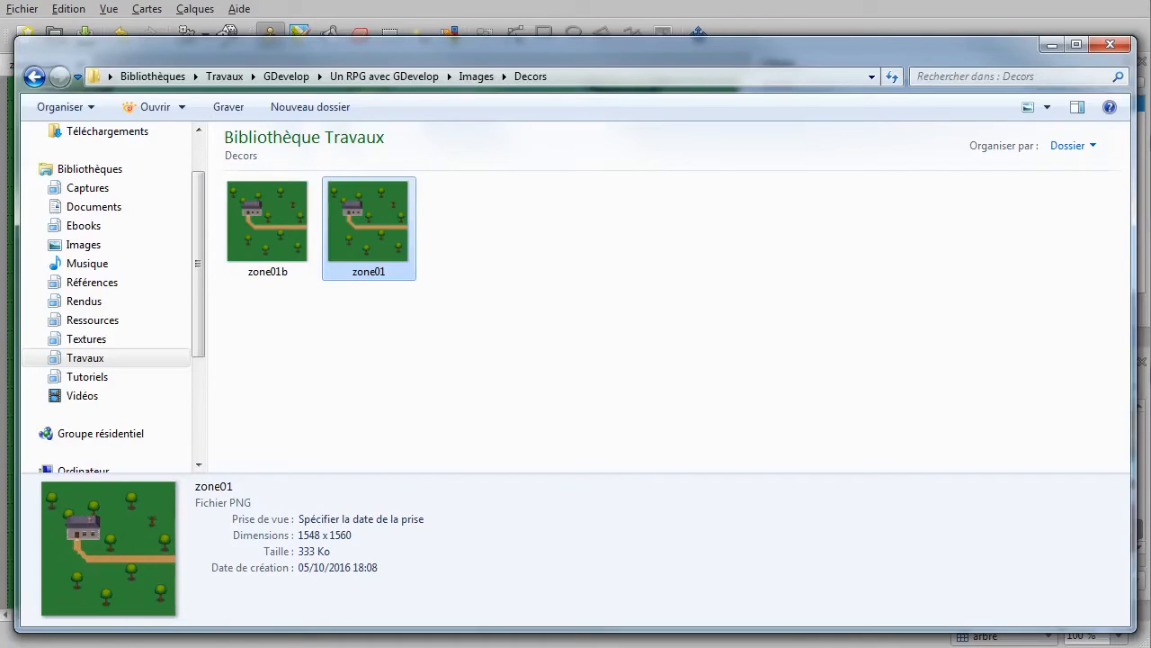
click(244, 231)
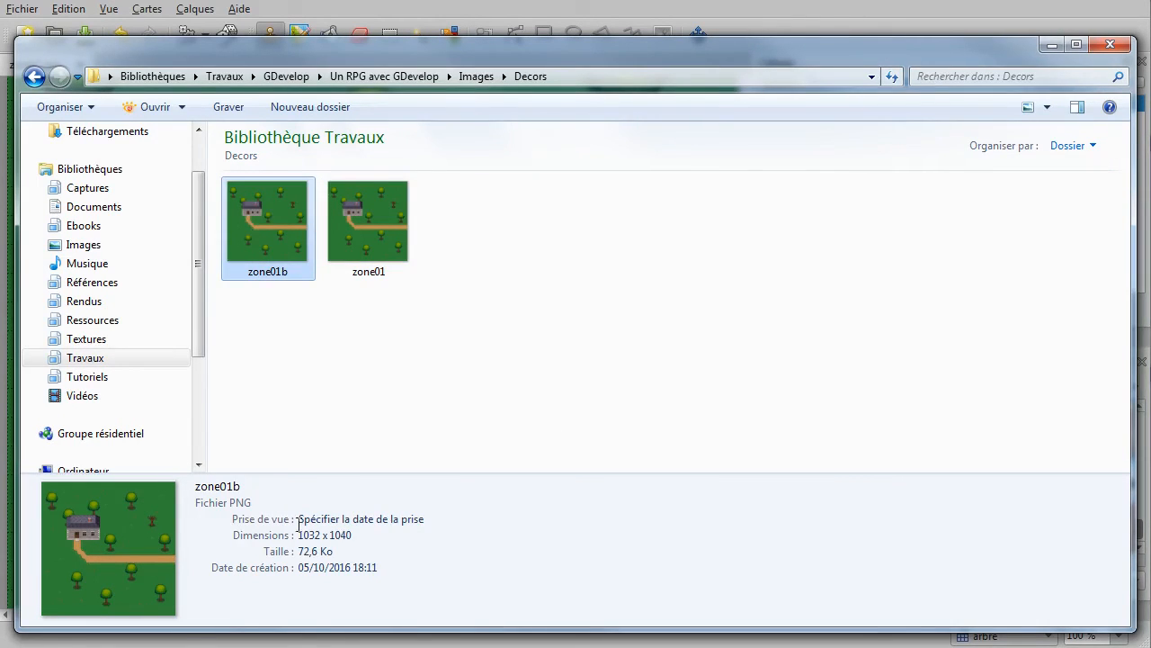
click(837, 7)
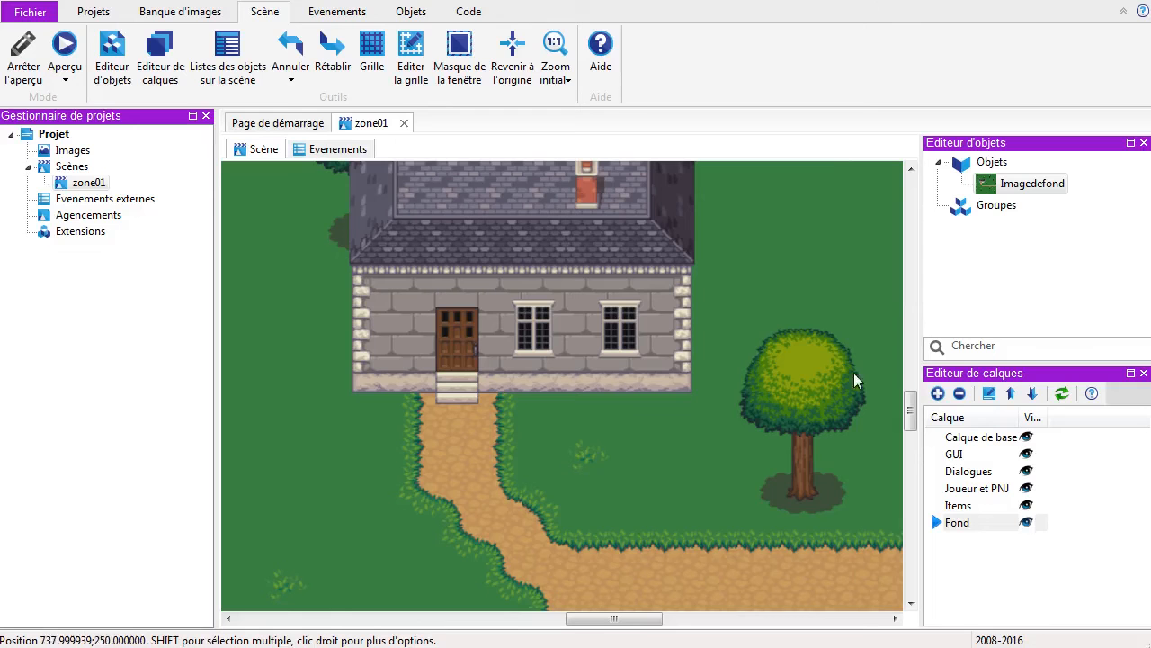
Step: Delete the existing image from Imagedefond's animation and remove zone01.png from the image bank
double_click(1030, 184)
click(112, 364)
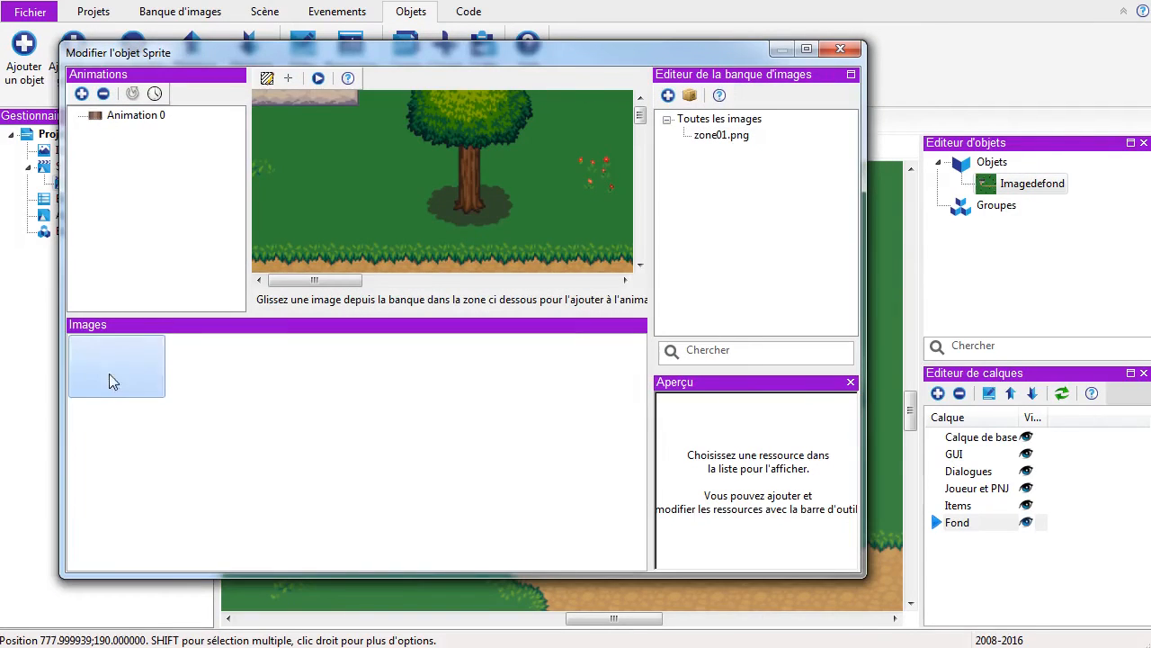
key(Delete)
click(721, 136)
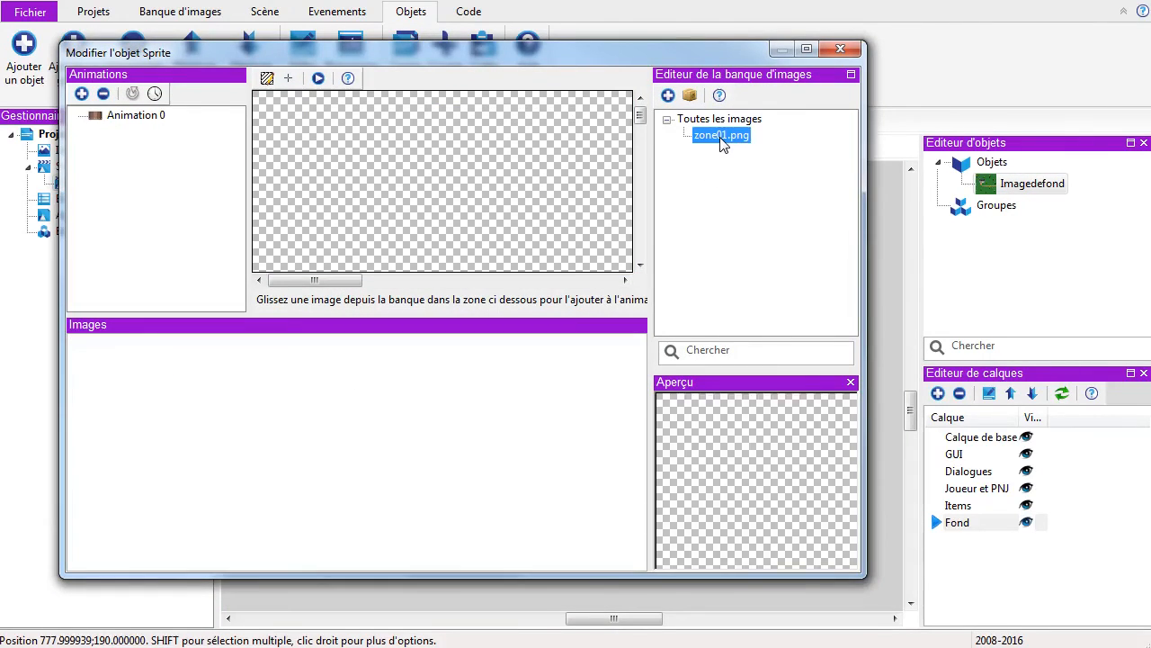
key(Delete)
Step: Import zone01b.png from the Decors folder into the image bank and add it to Animation 0 of Imagedefond
click(668, 96)
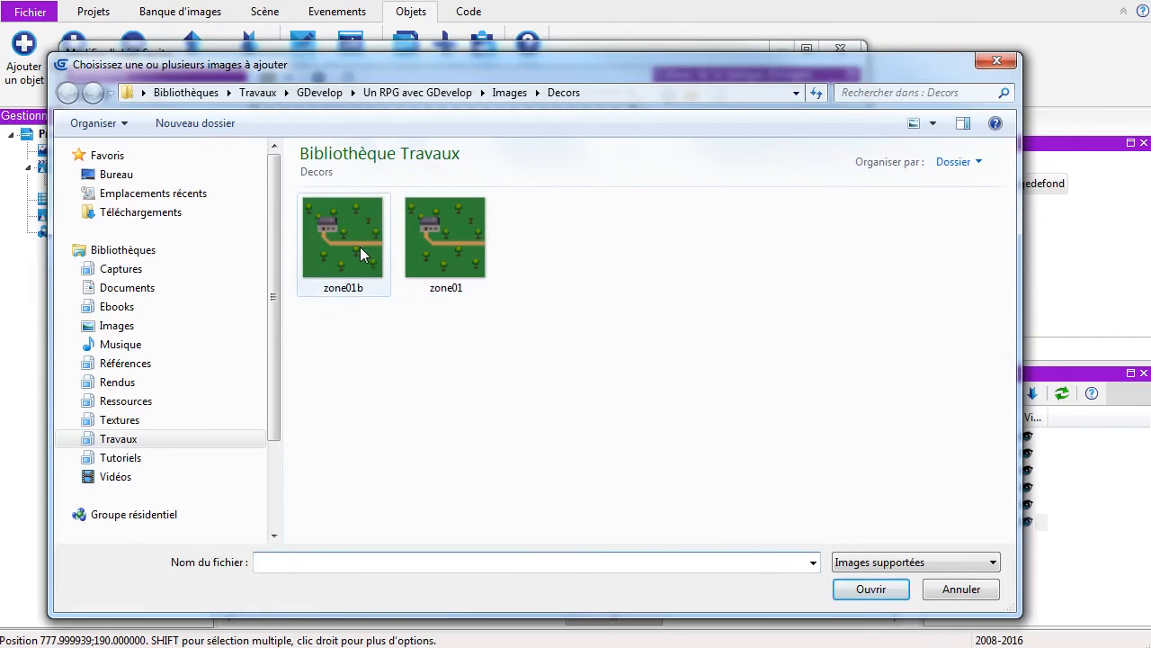
click(359, 247)
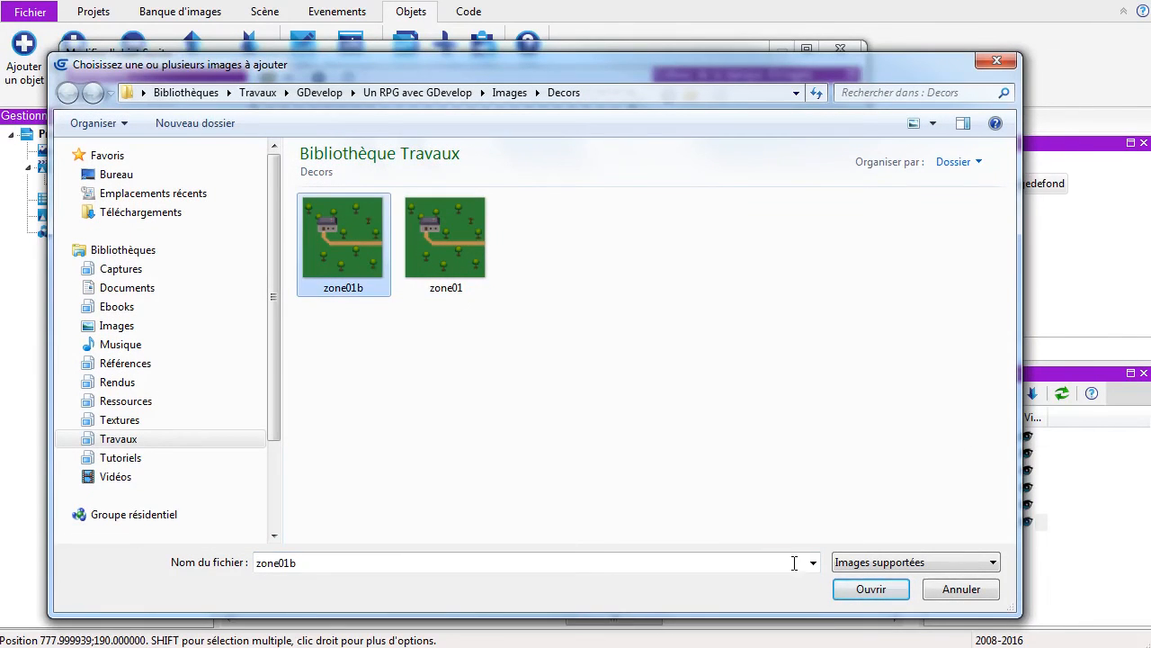
click(870, 589)
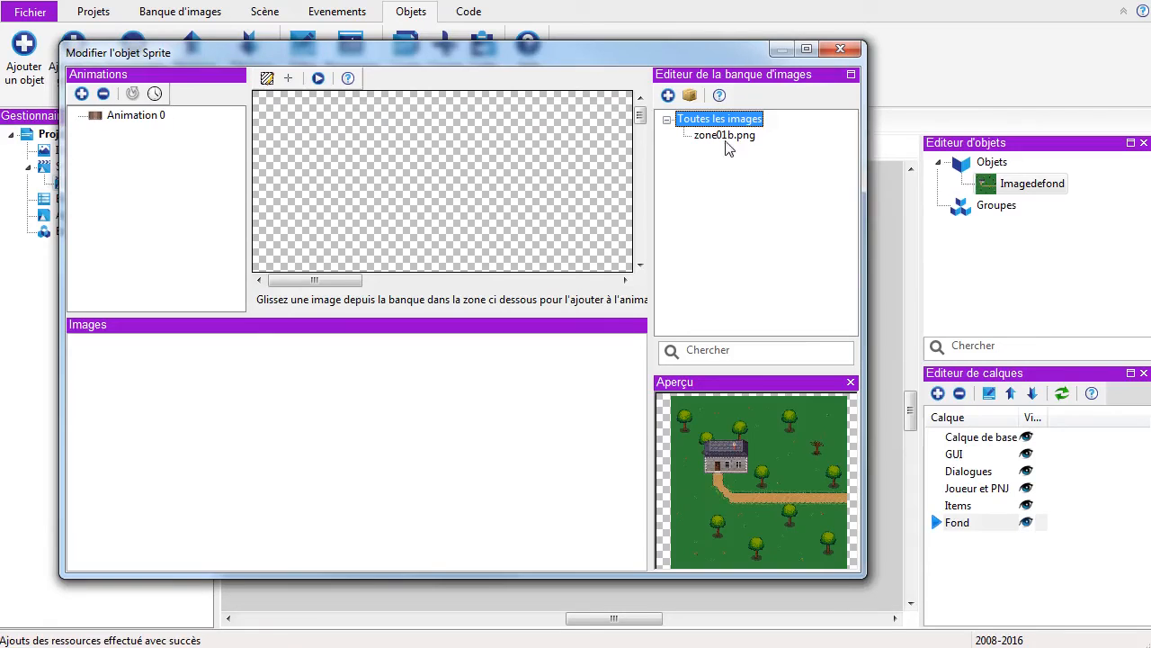
click(721, 135)
drag(717, 142, 324, 435)
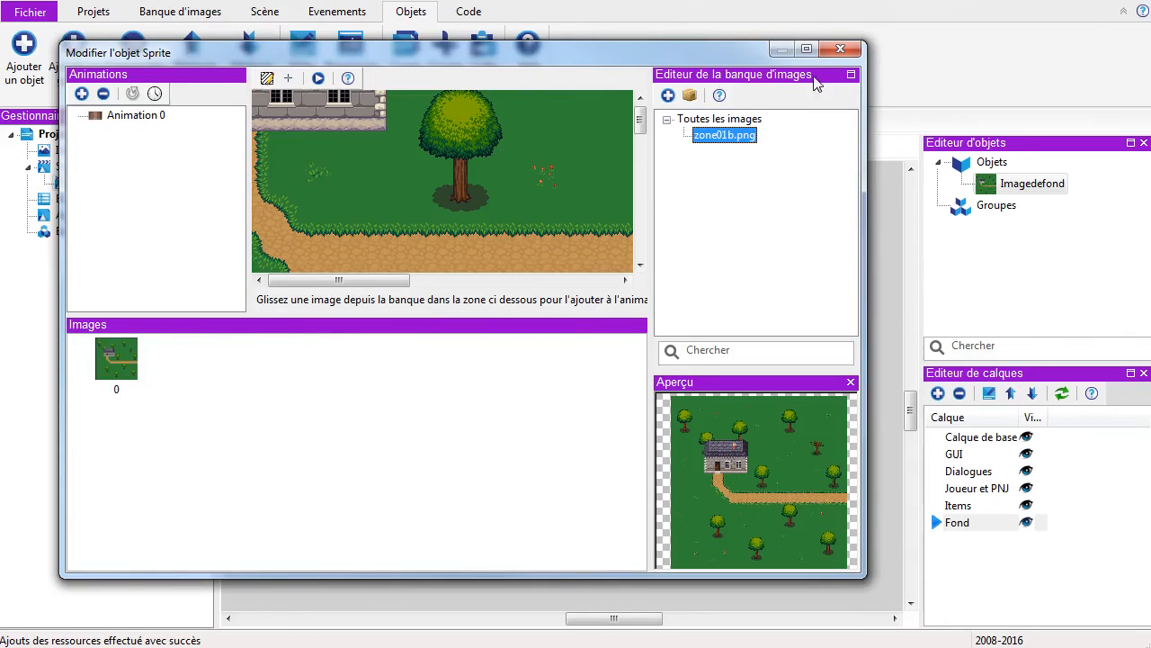
click(834, 49)
click(774, 283)
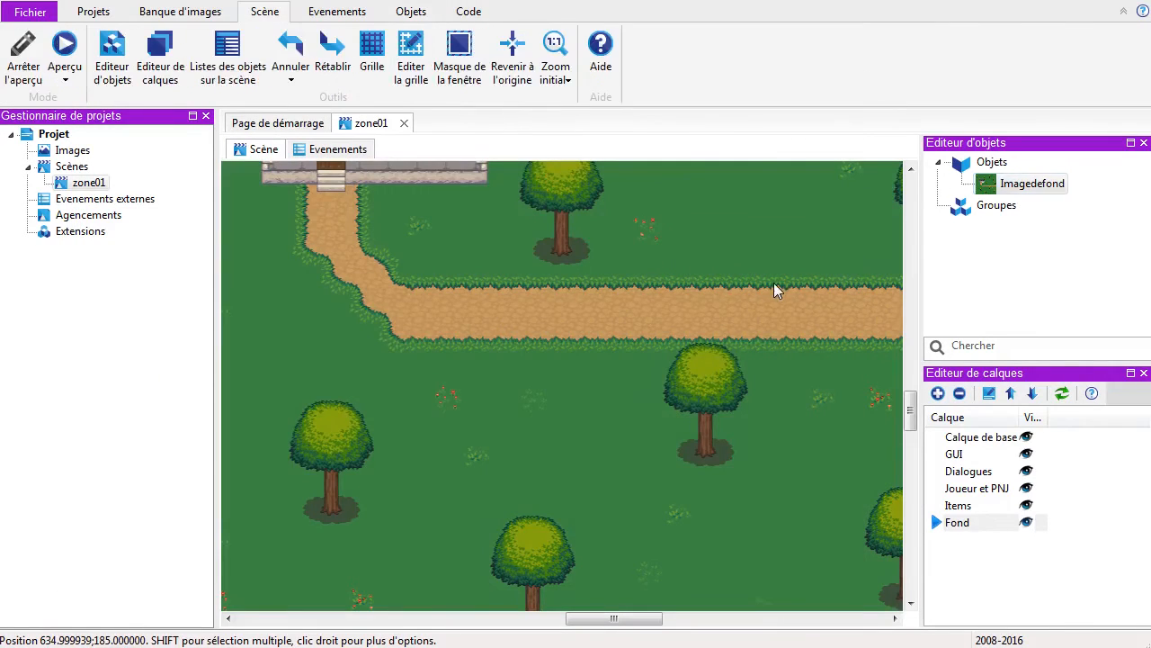
Step: Replace the existing background instance in zone01 with a new Imagedefond on the Fond layer, roughly aligned over the window frame's upper corner
key(Delete)
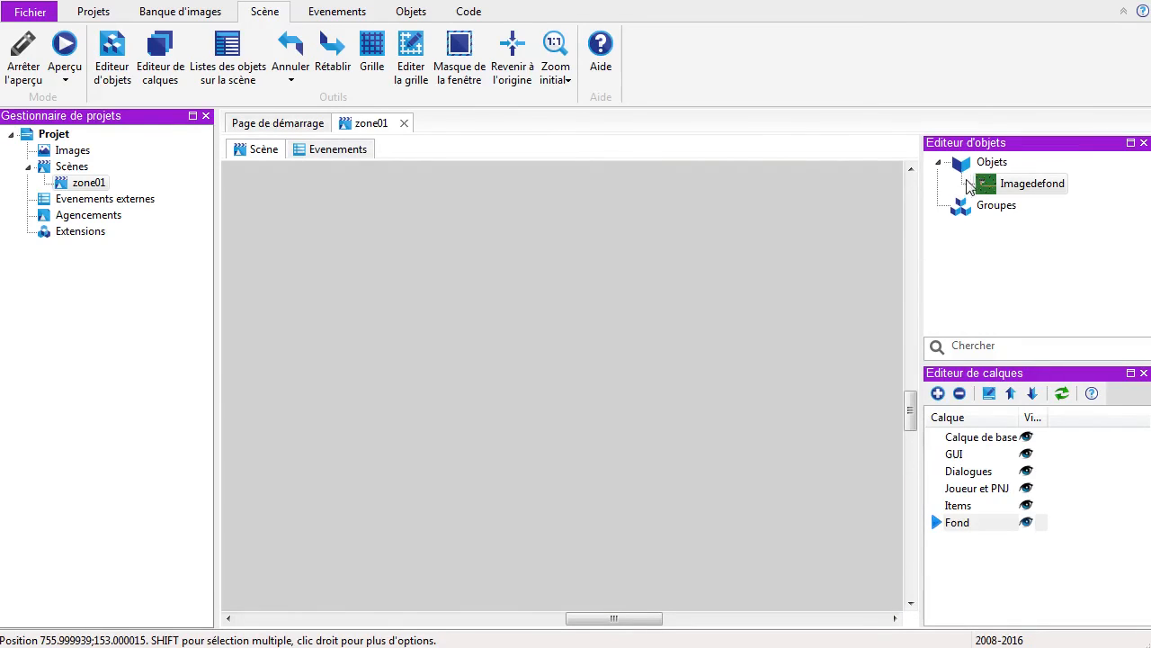
click(555, 76)
click(578, 159)
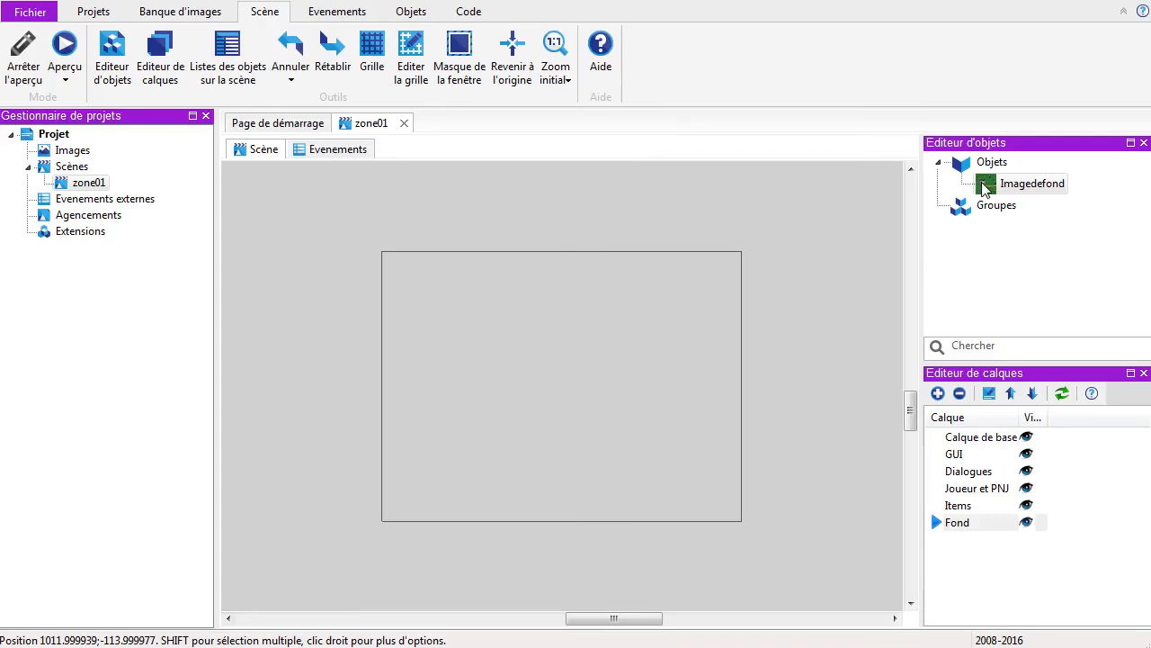
click(563, 398)
drag(652, 451, 449, 255)
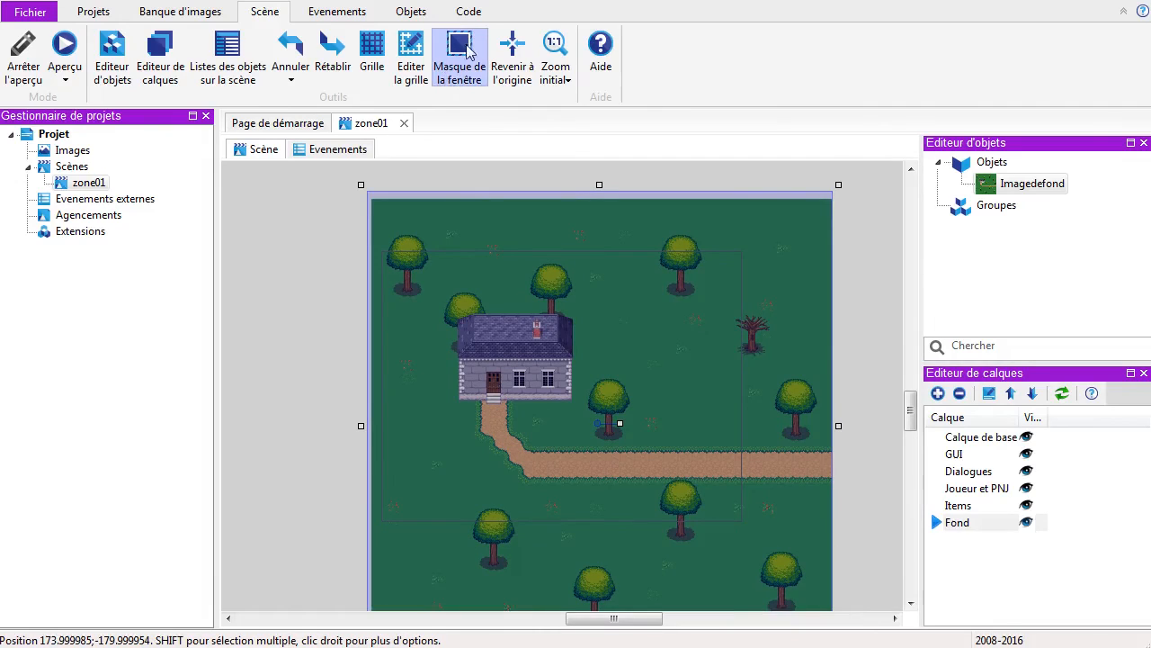
click(555, 44)
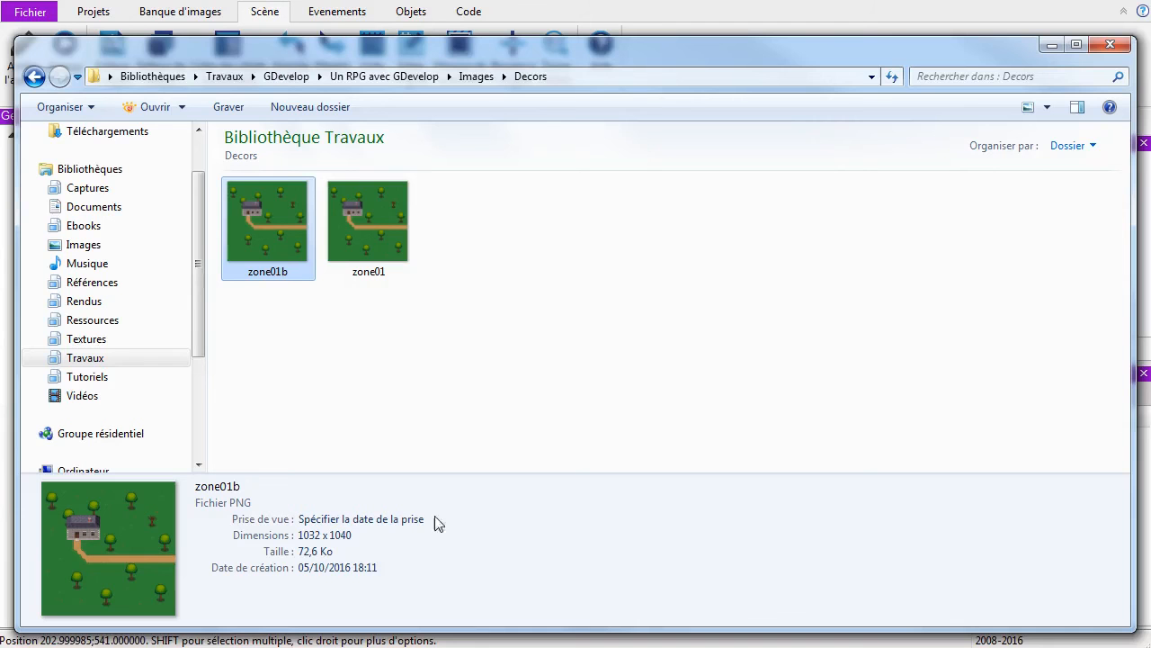
Step: In Windows Explorer, delete the old zone01 PNG from the Decors folder, keeping zone01b, and return to GDevelop
click(352, 247)
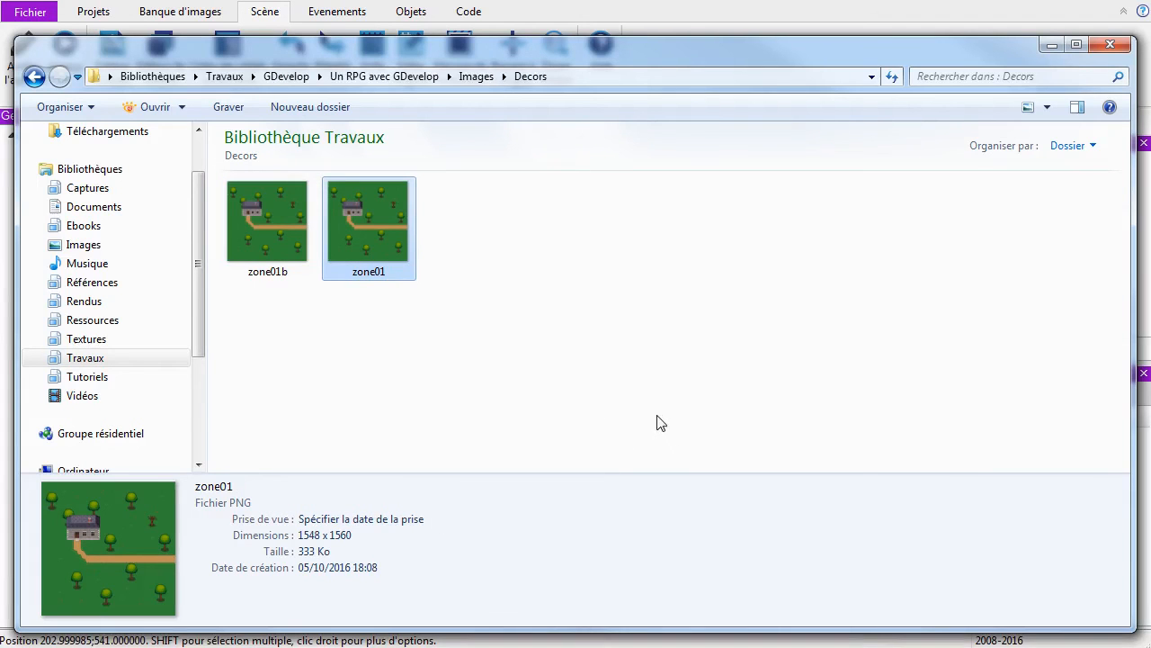
key(Delete)
click(928, 521)
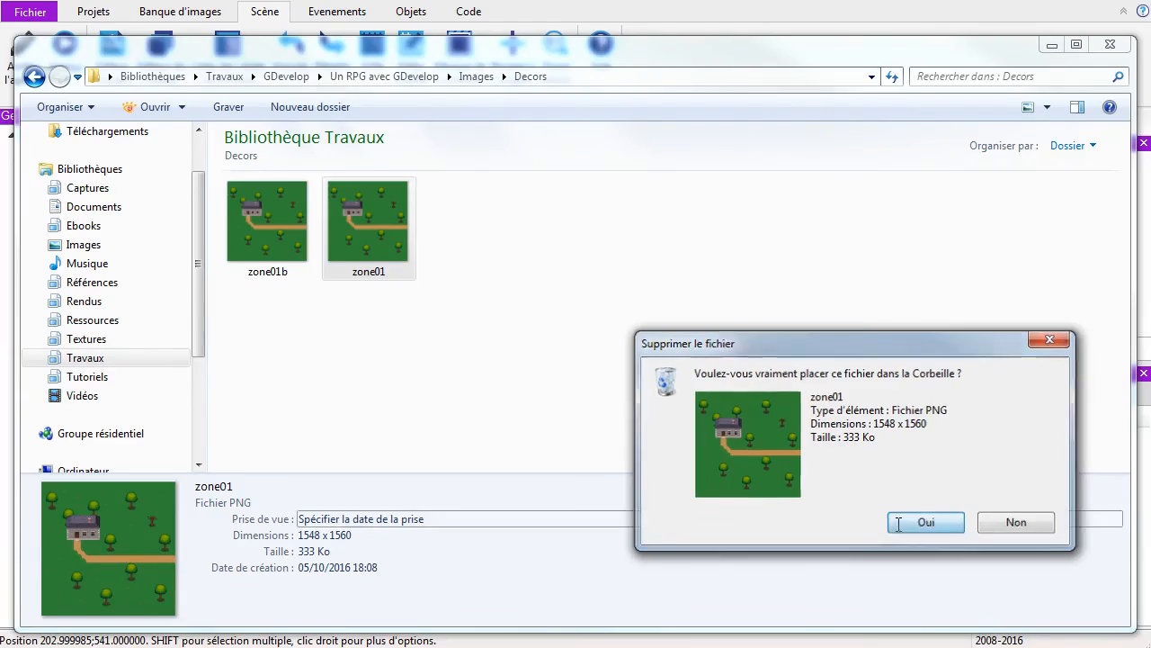
click(959, 12)
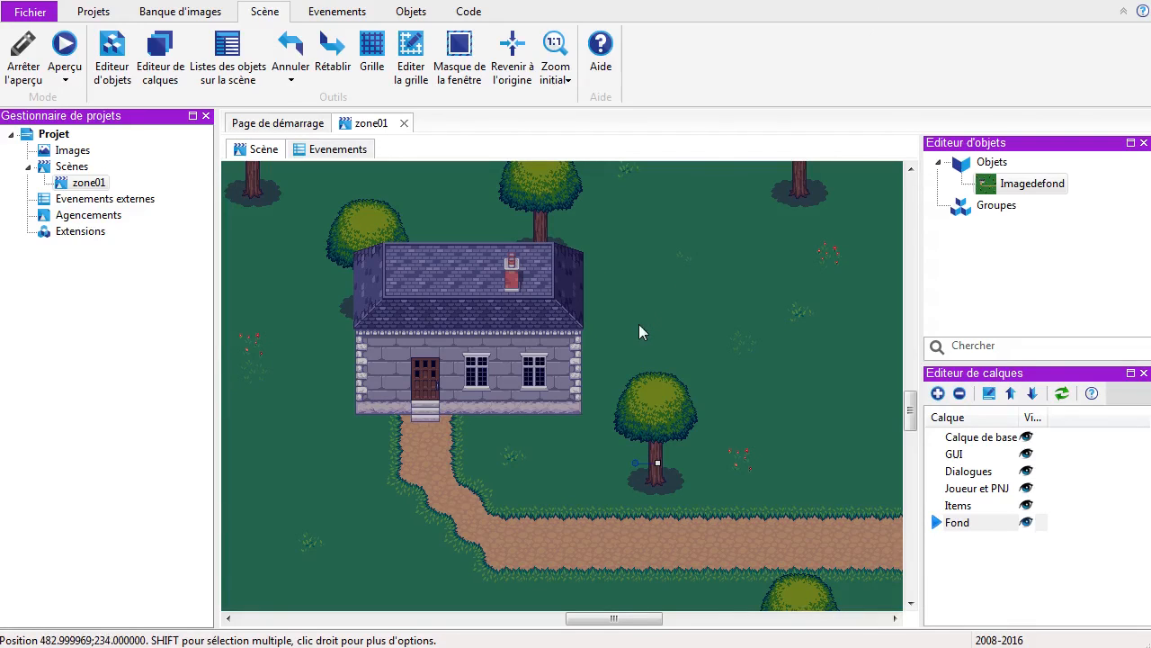
Step: Shift the Imagedefond background slightly up over the window frame and lock it in the scene
click(556, 76)
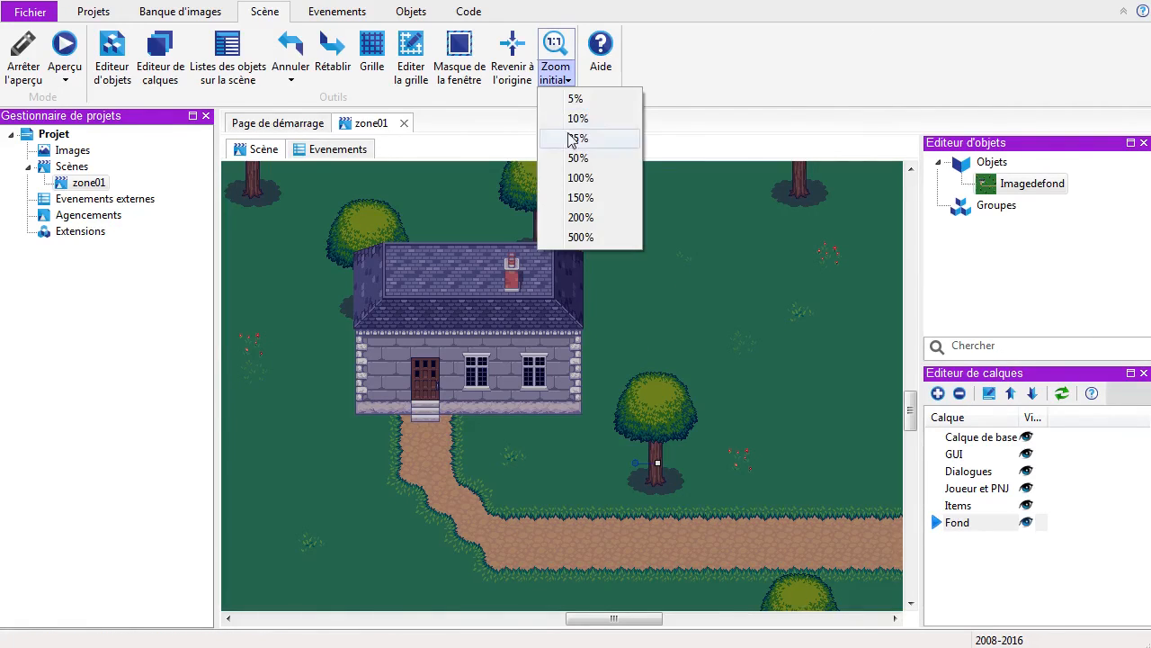
click(577, 157)
drag(651, 323, 631, 305)
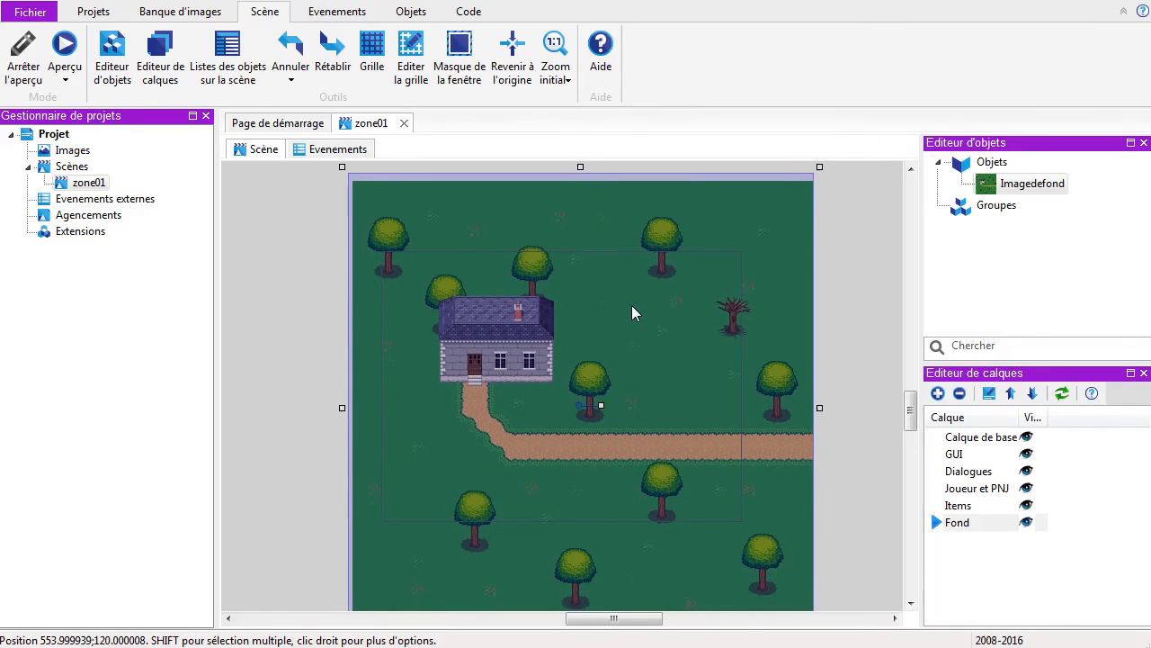
right_click(543, 357)
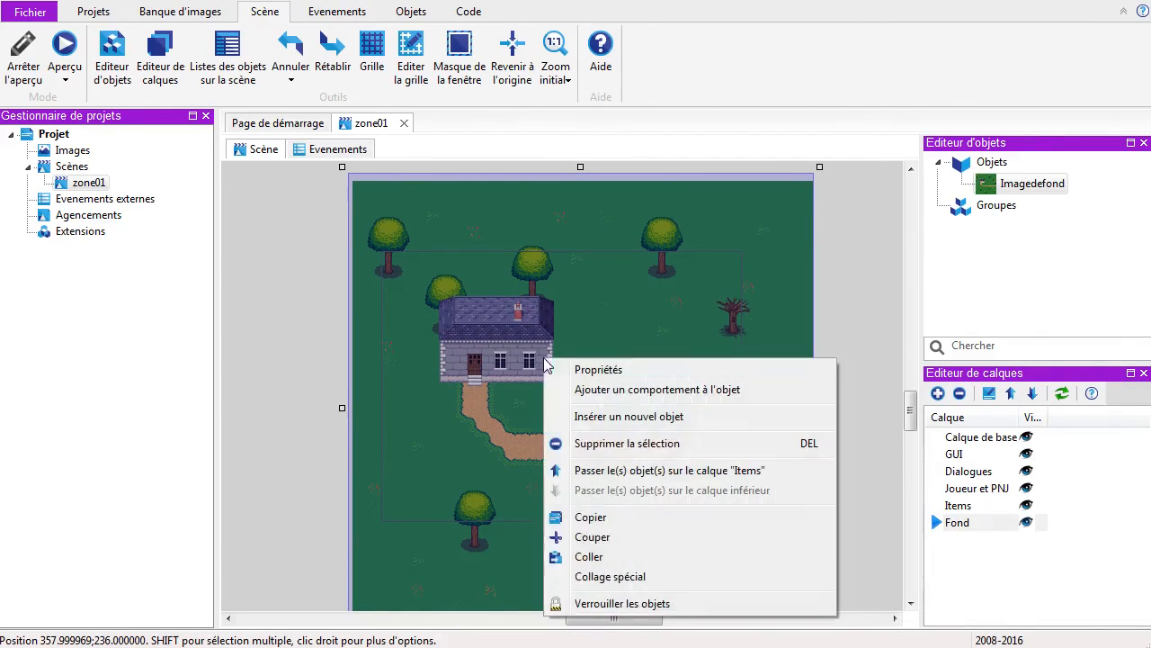
click(596, 609)
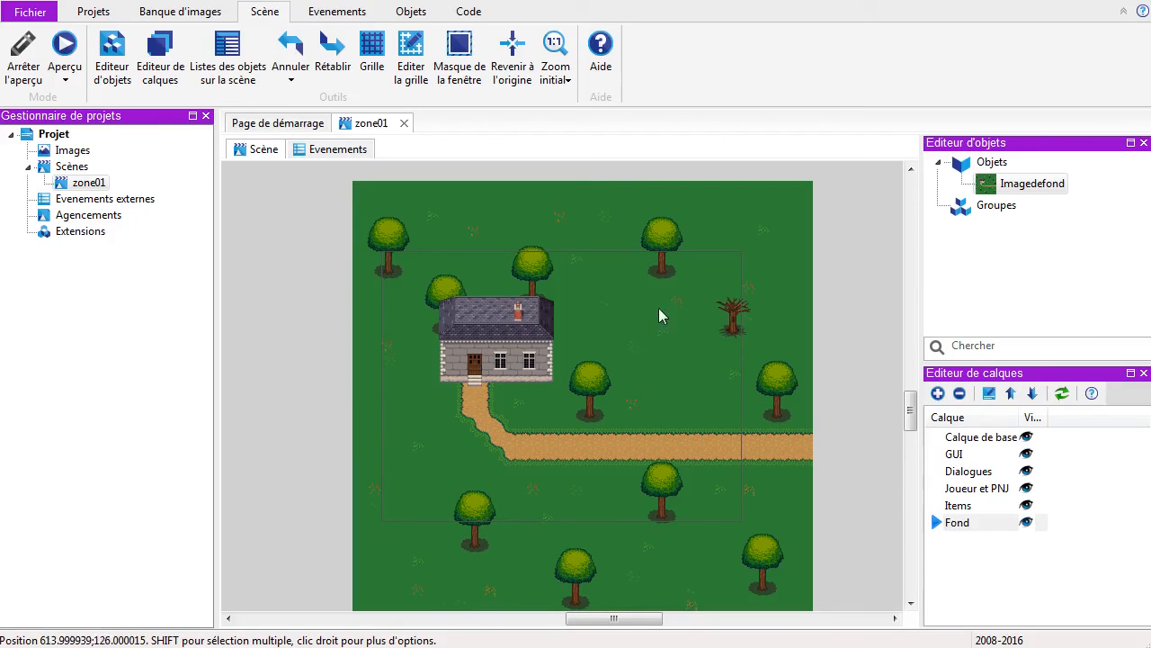
click(959, 524)
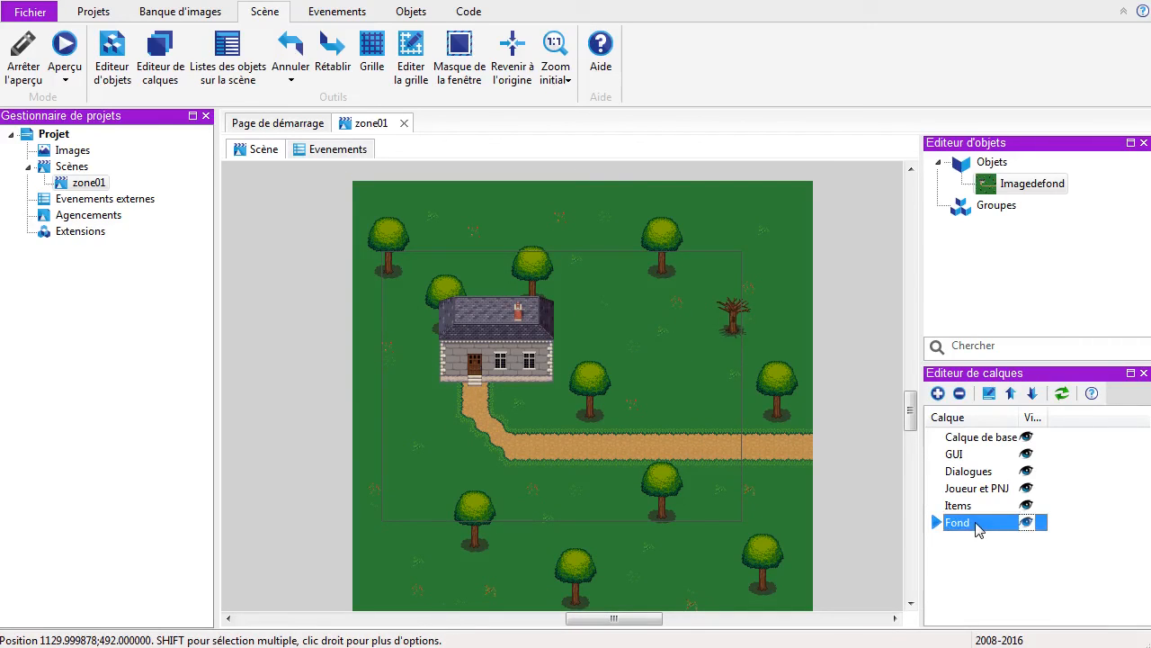
click(547, 52)
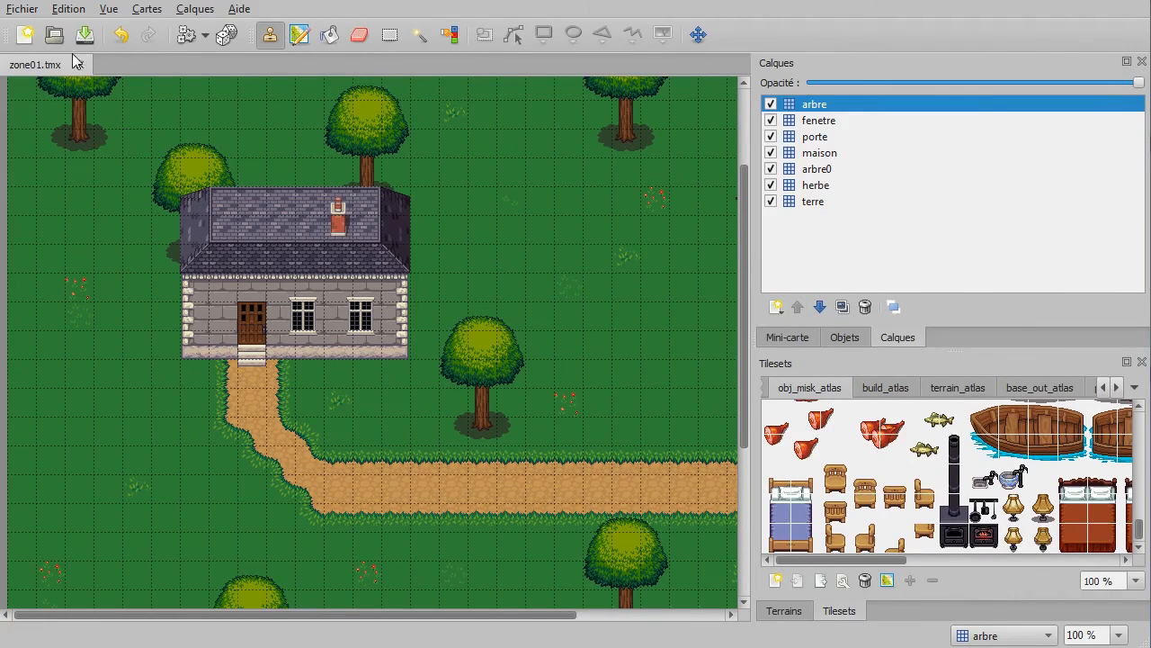
Step: Switch to Tiled and save the zone01.tmx map
click(30, 11)
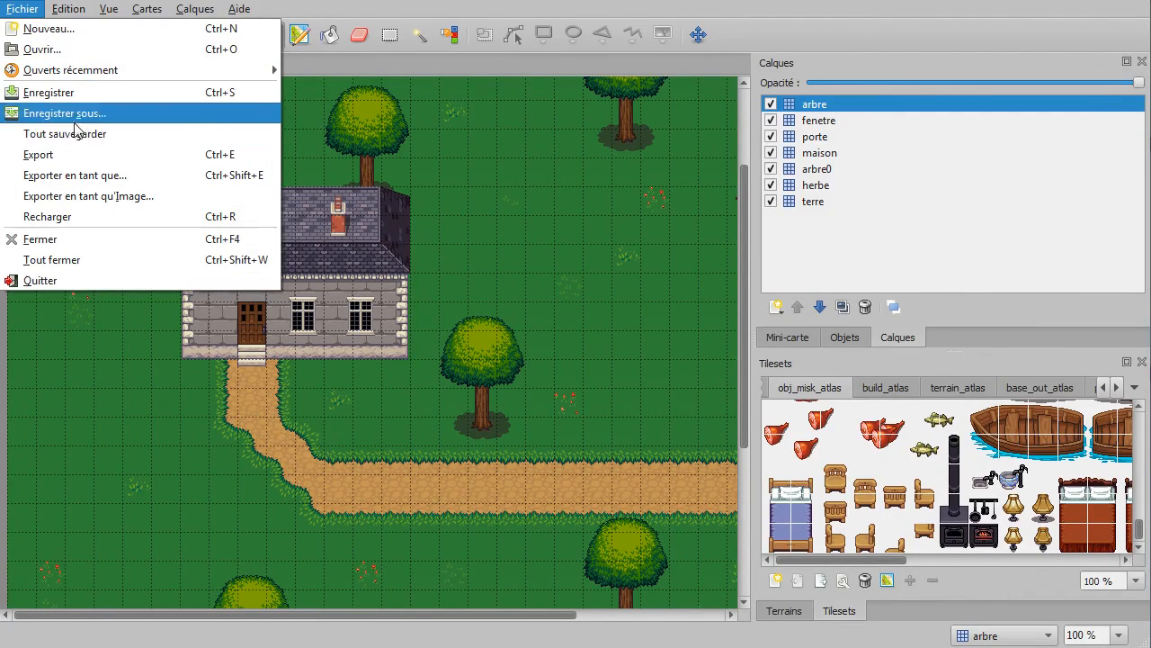
click(54, 93)
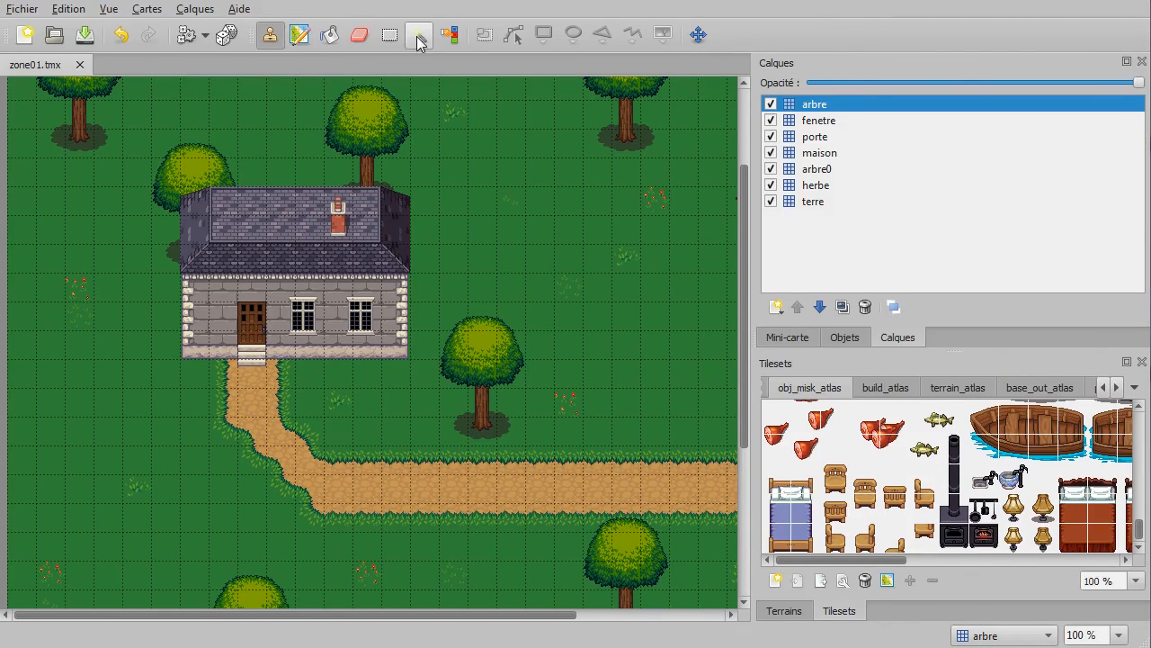
Step: Try a rectangular tile selection on the map area beside the house, and clear the selection
click(389, 36)
drag(419, 194, 634, 467)
click(482, 133)
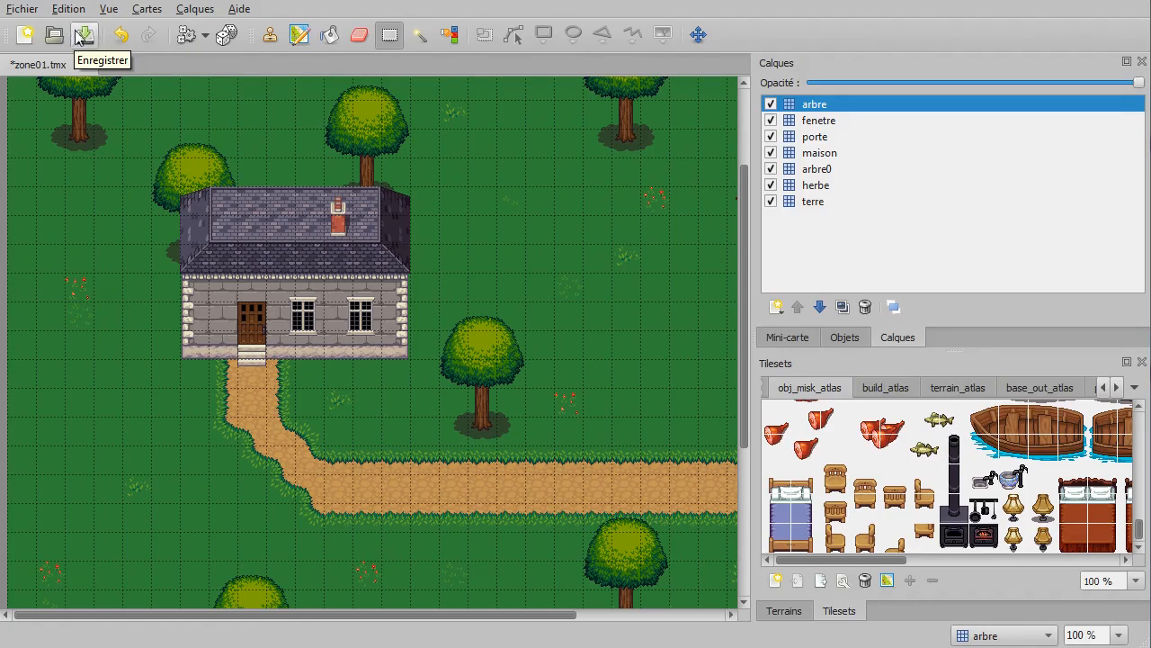
click(133, 9)
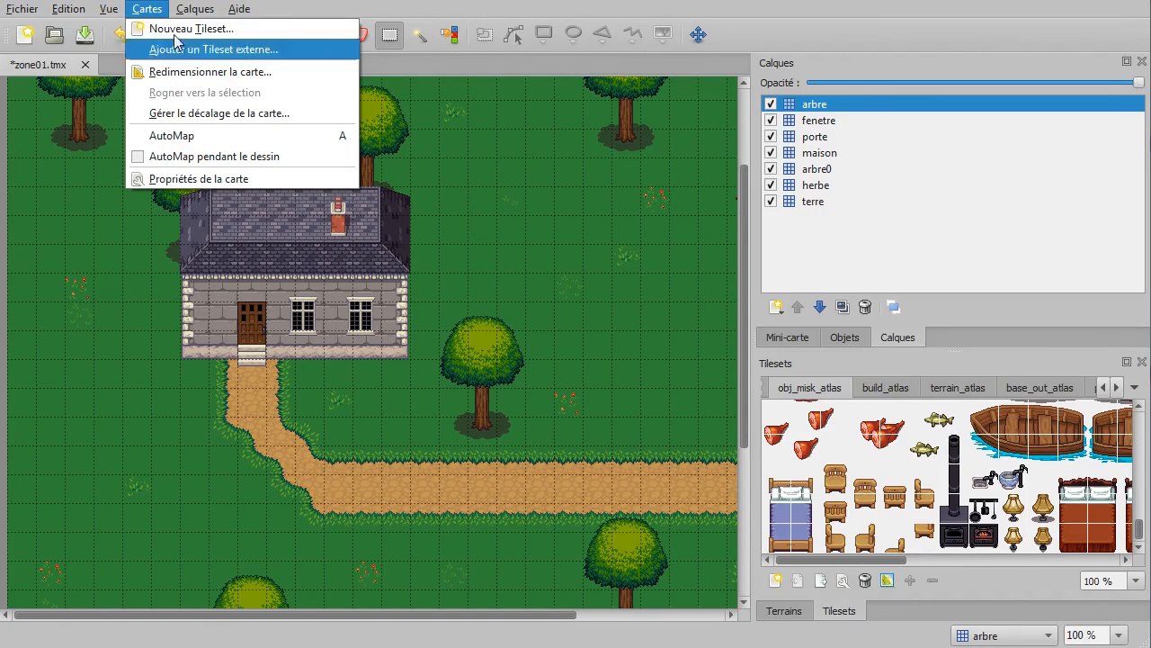
mouse_move(200, 7)
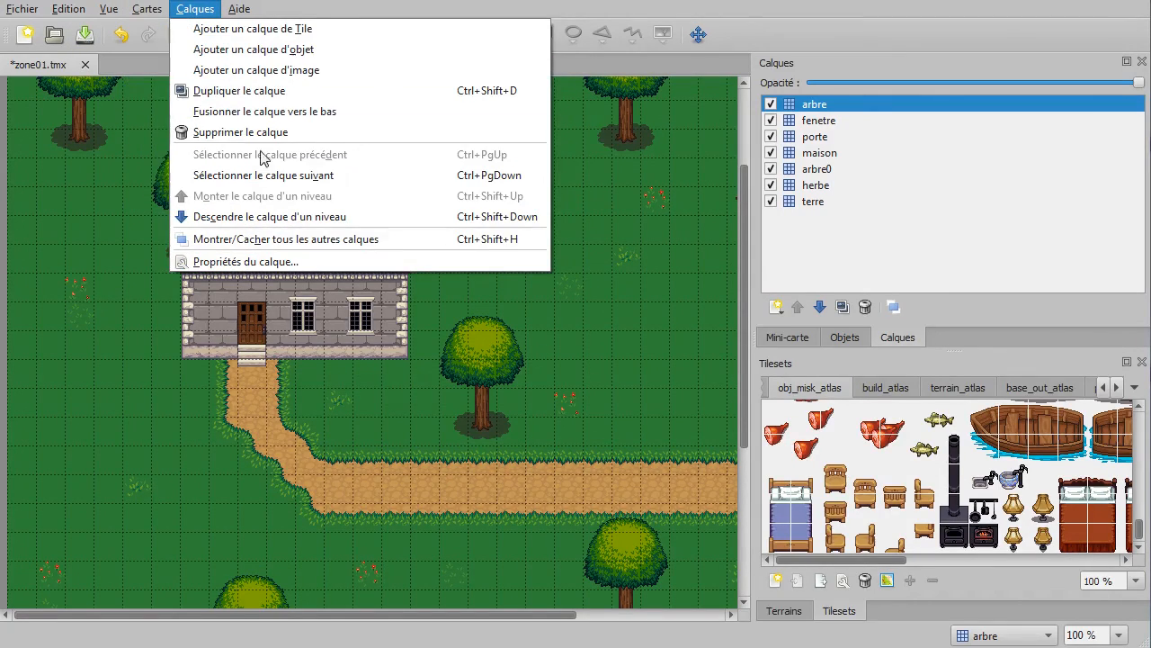
click(819, 18)
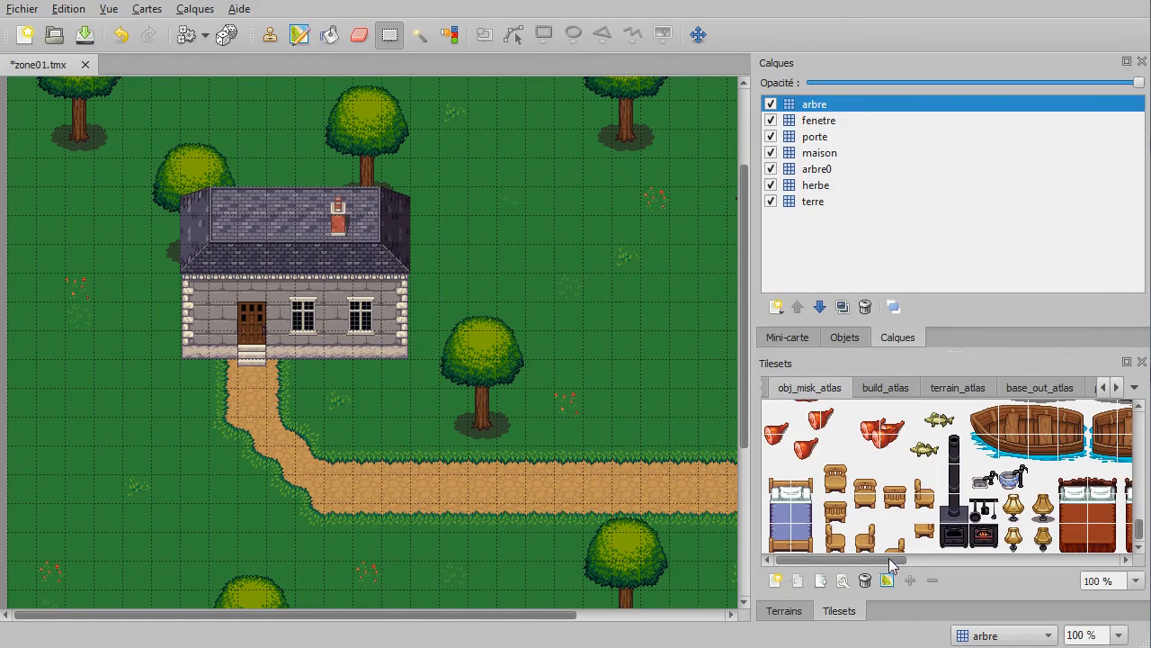
Step: Look at the Terrains list, return to the tilesets and browse the terrain tileset up to the dirt tiles
click(787, 612)
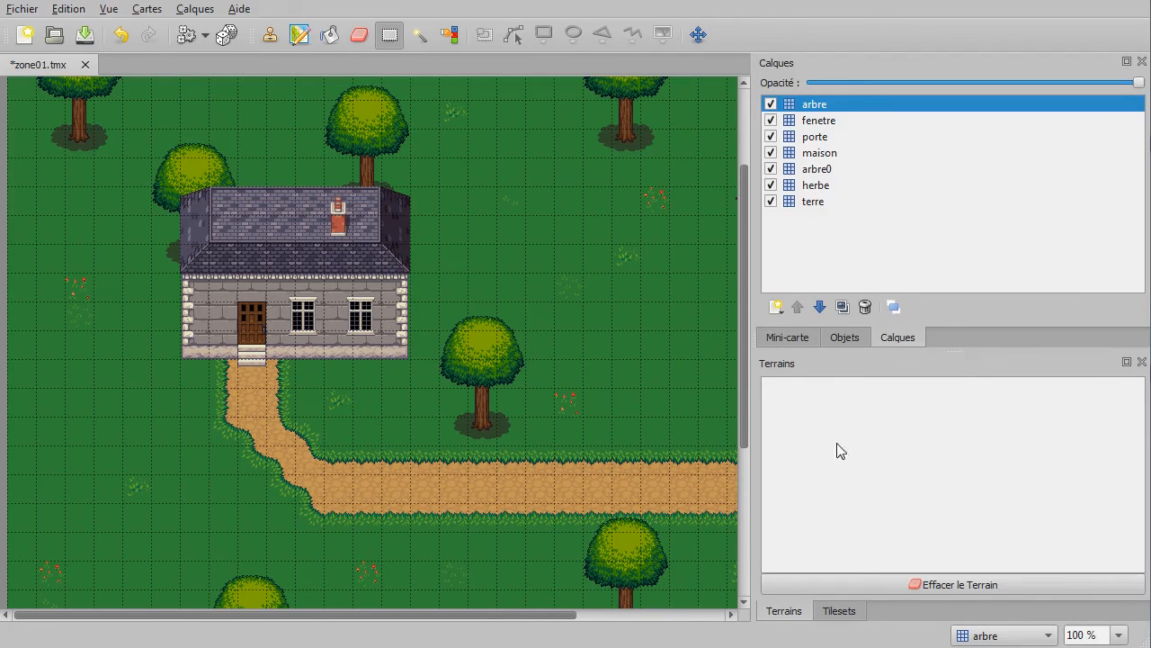
click(841, 611)
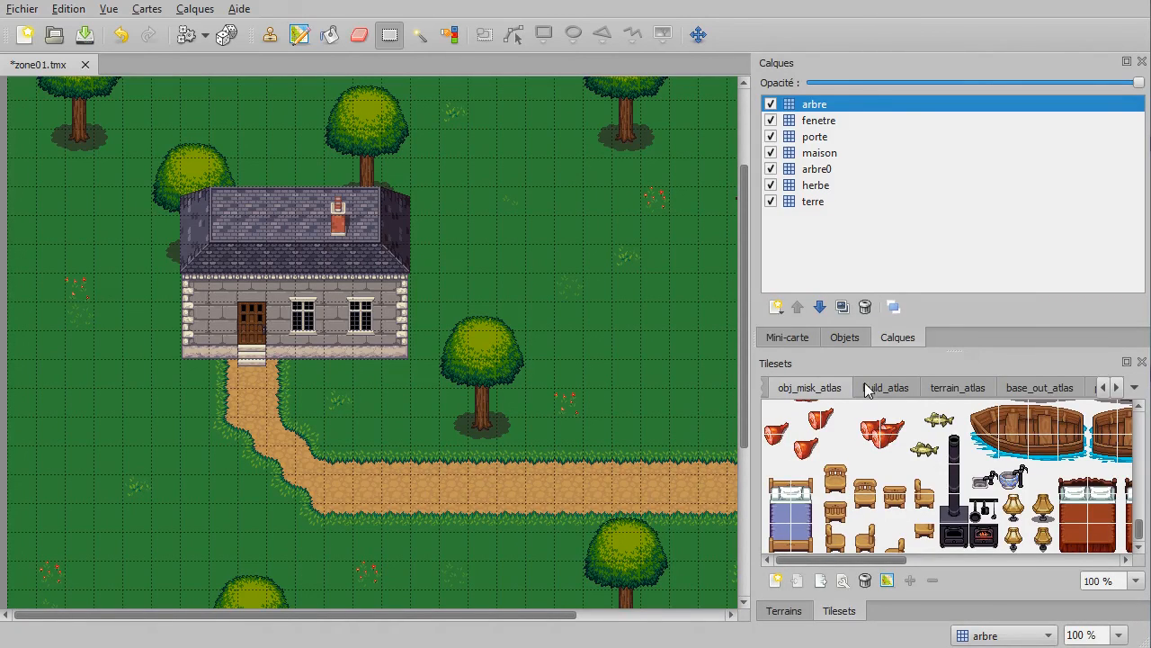
click(1103, 388)
click(785, 387)
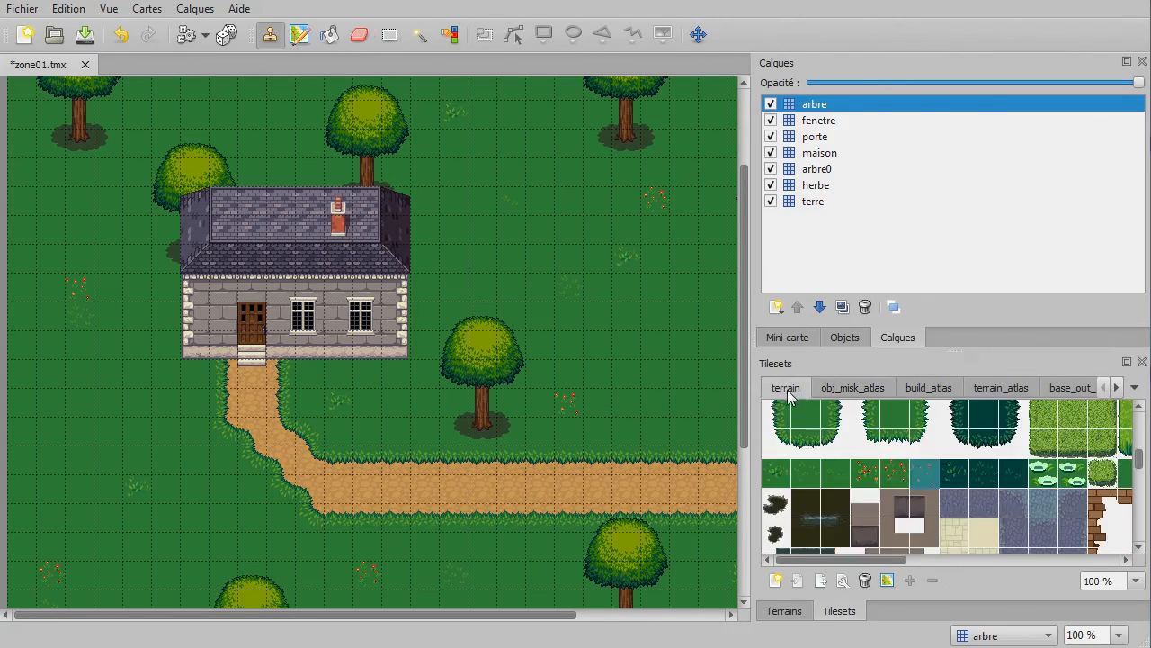
scroll(864, 499, up, 3)
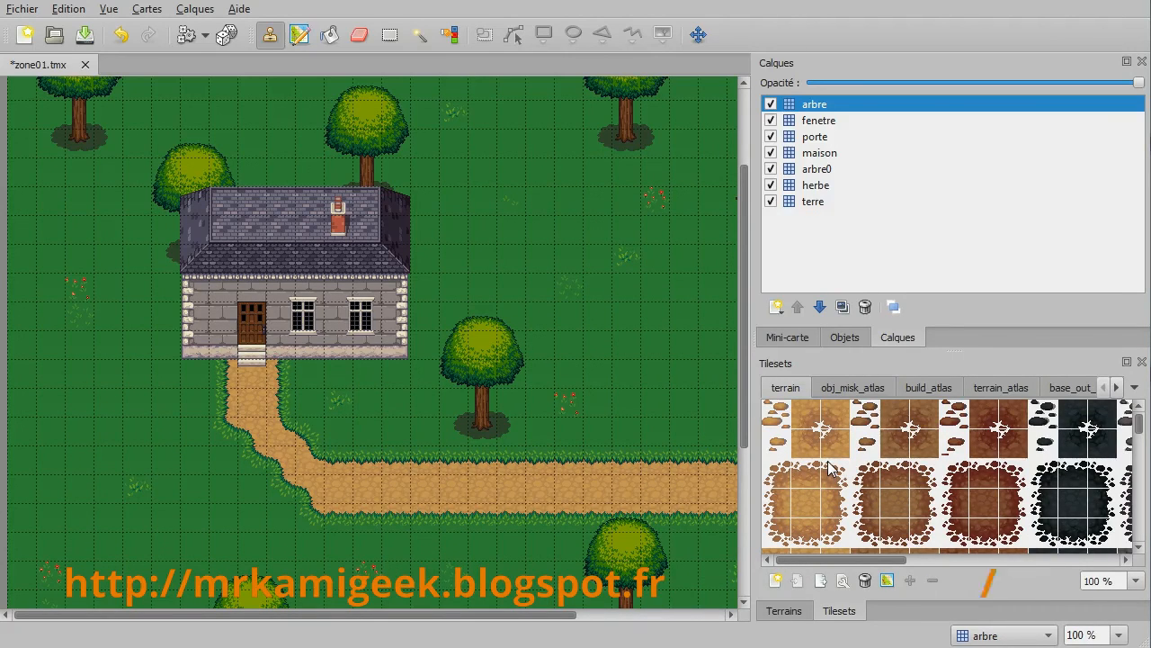
Step: Pick sample tiles in the terrain tileset: the 3×3 light dirt patch, a brown dirt tile and an upper grass-edge tile
drag(769, 468, 834, 526)
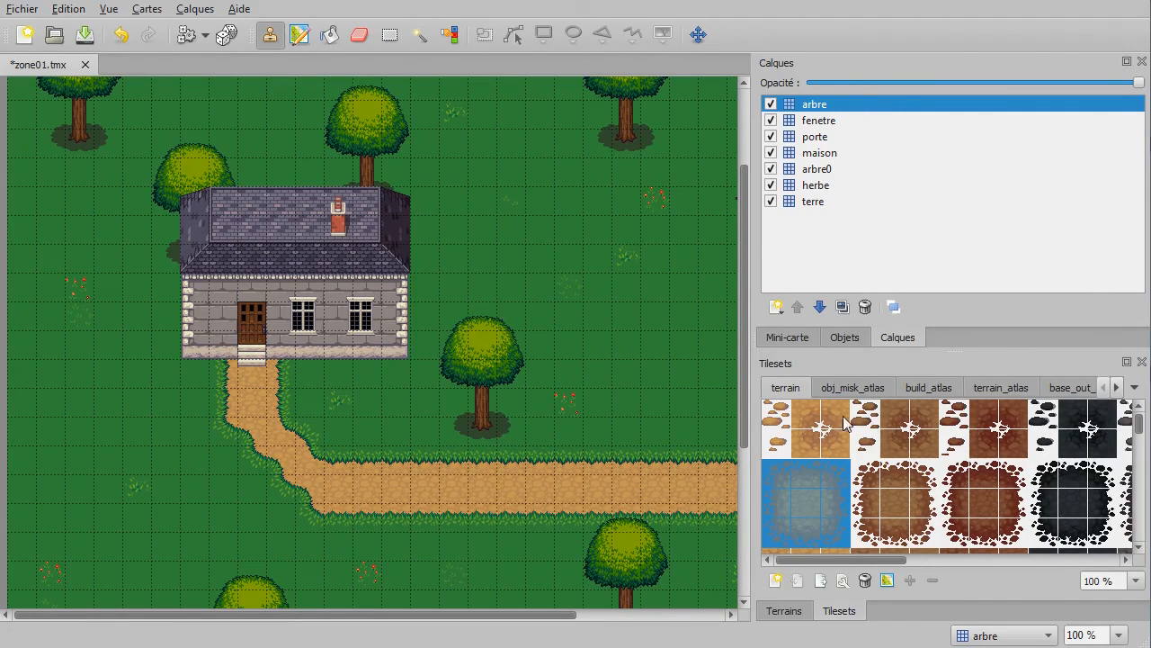
click(877, 469)
scroll(800, 496, down, 3)
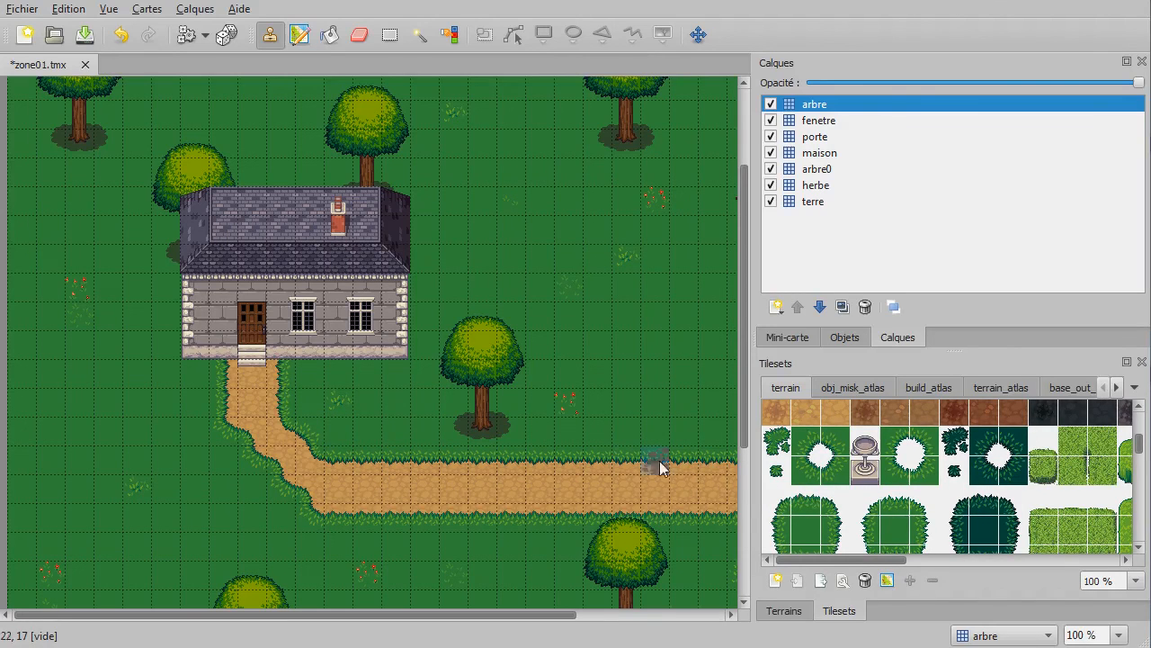
click(805, 501)
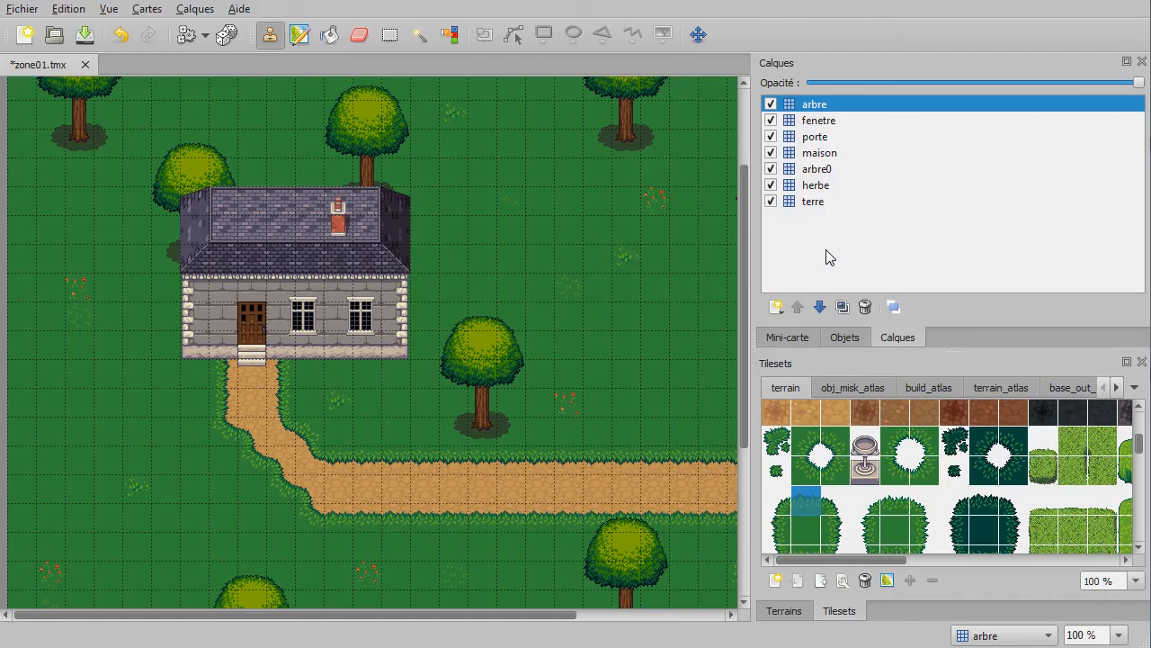
Step: Hide and show again the arbre, fenetre, porte and maison layers one by one to review their contents
click(771, 104)
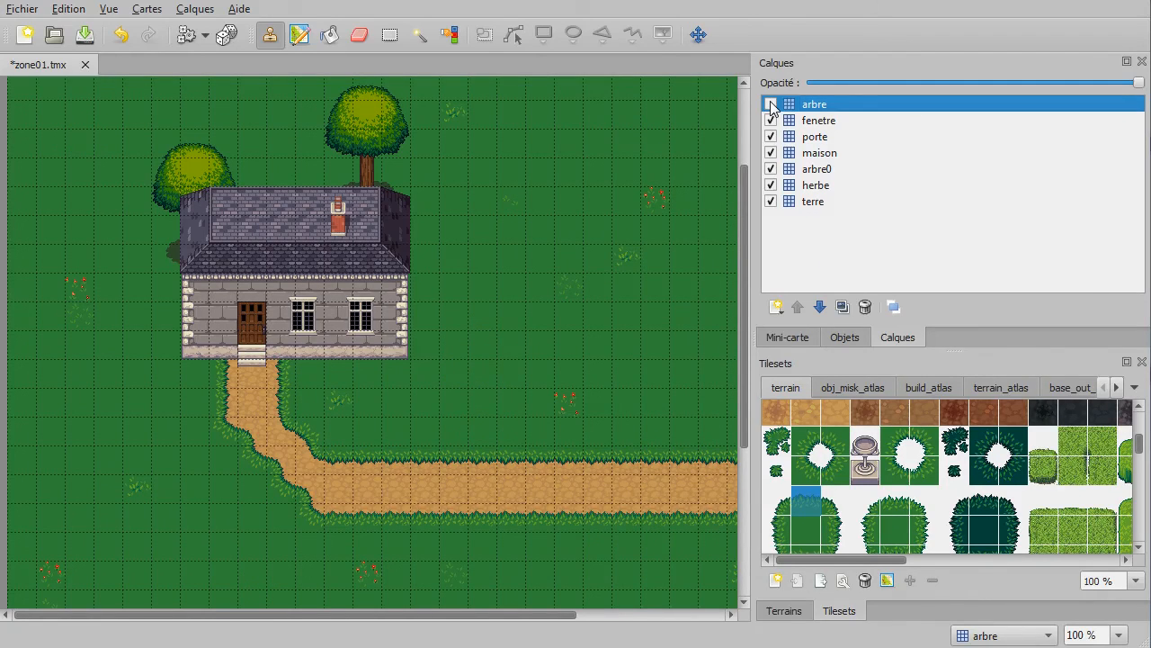
click(771, 105)
click(771, 121)
click(771, 120)
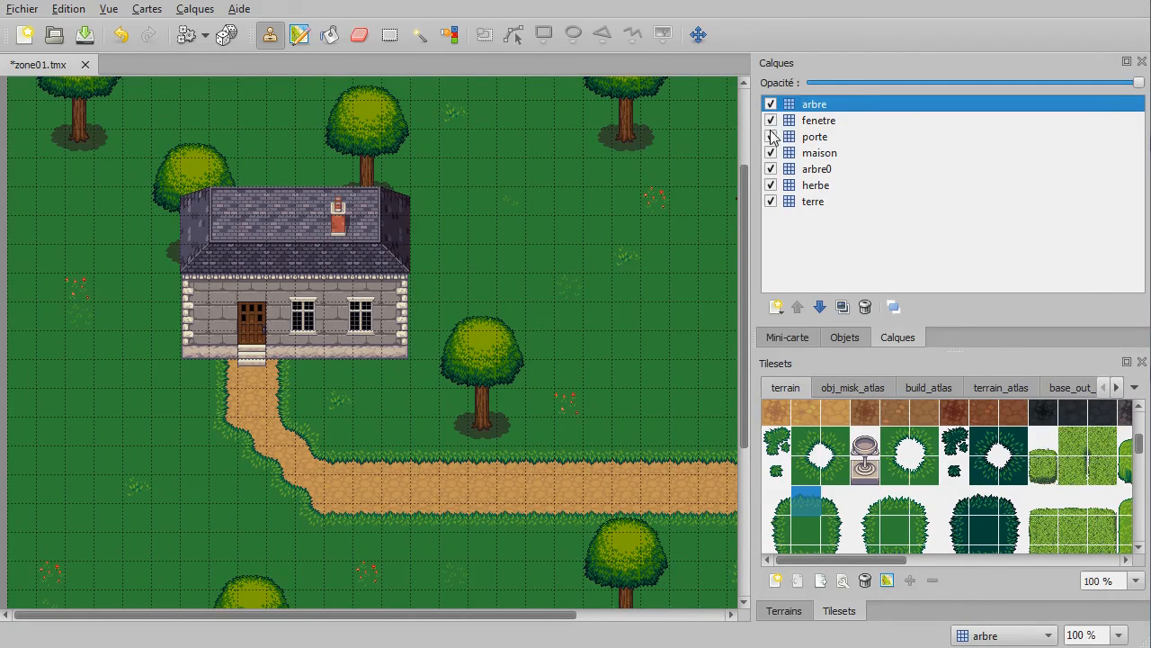
click(771, 137)
click(771, 136)
click(772, 153)
click(772, 153)
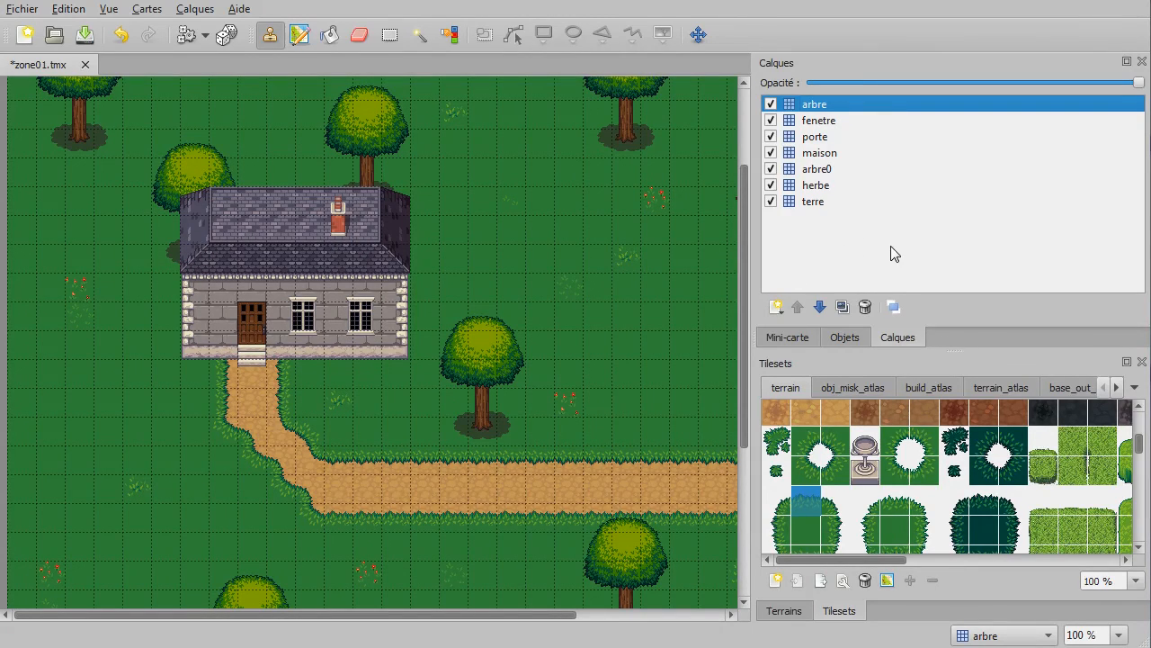